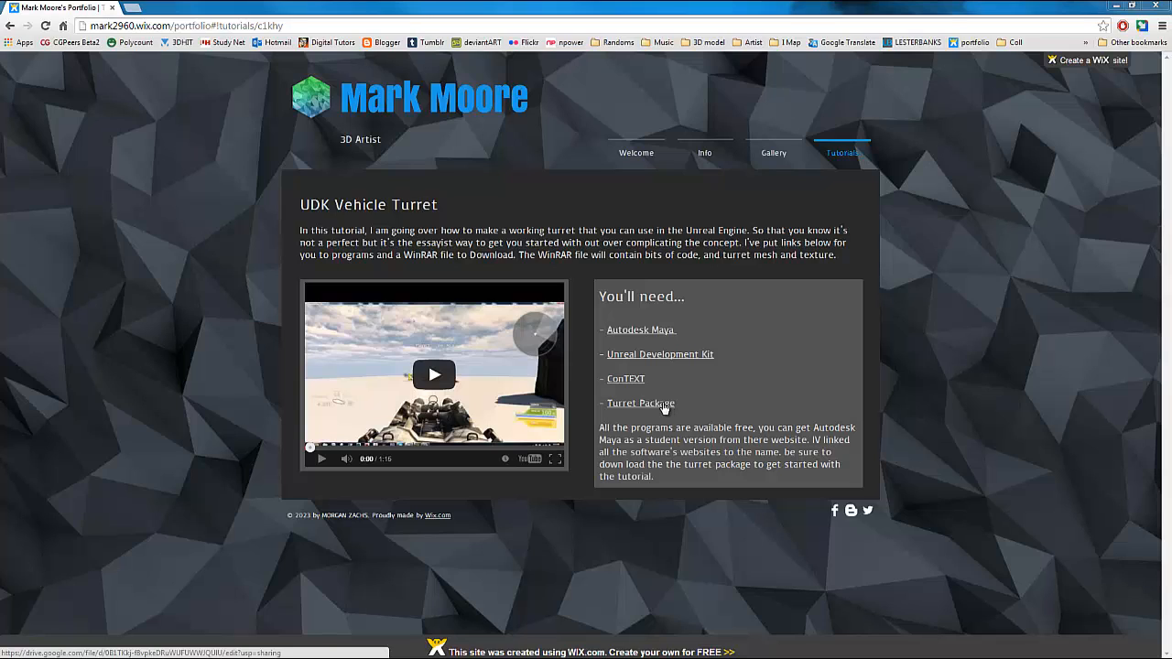
- Download Turret_Package.rar from the tutorial page's link, place it on the desktop and minimise the browser
{"action": "left_click", "coordinate": [665, 407]}
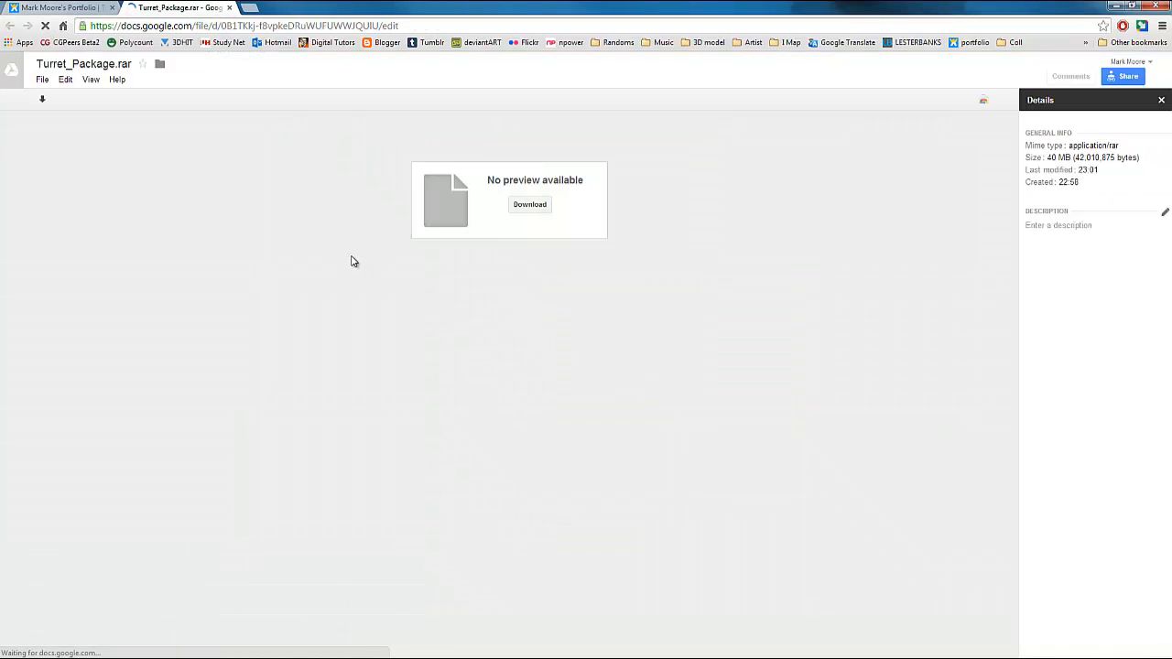
{"action": "left_click", "coordinate": [530, 205]}
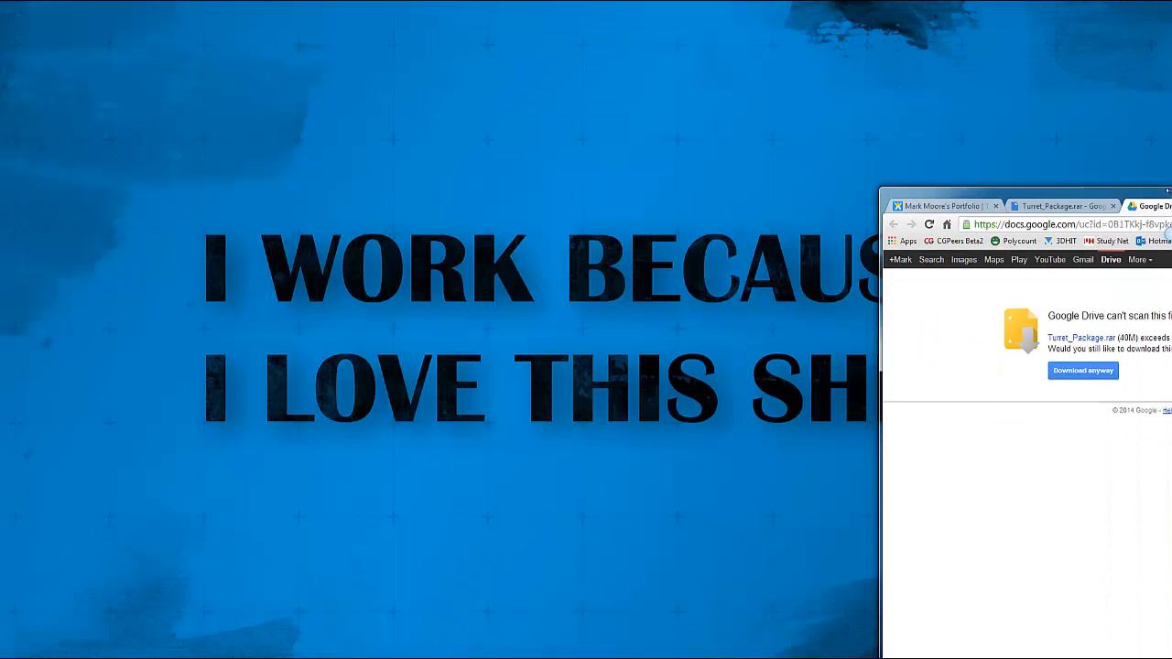
{"action": "left_click_drag", "start_coordinate": [1168, 235], "coordinate": [1171, 234]}
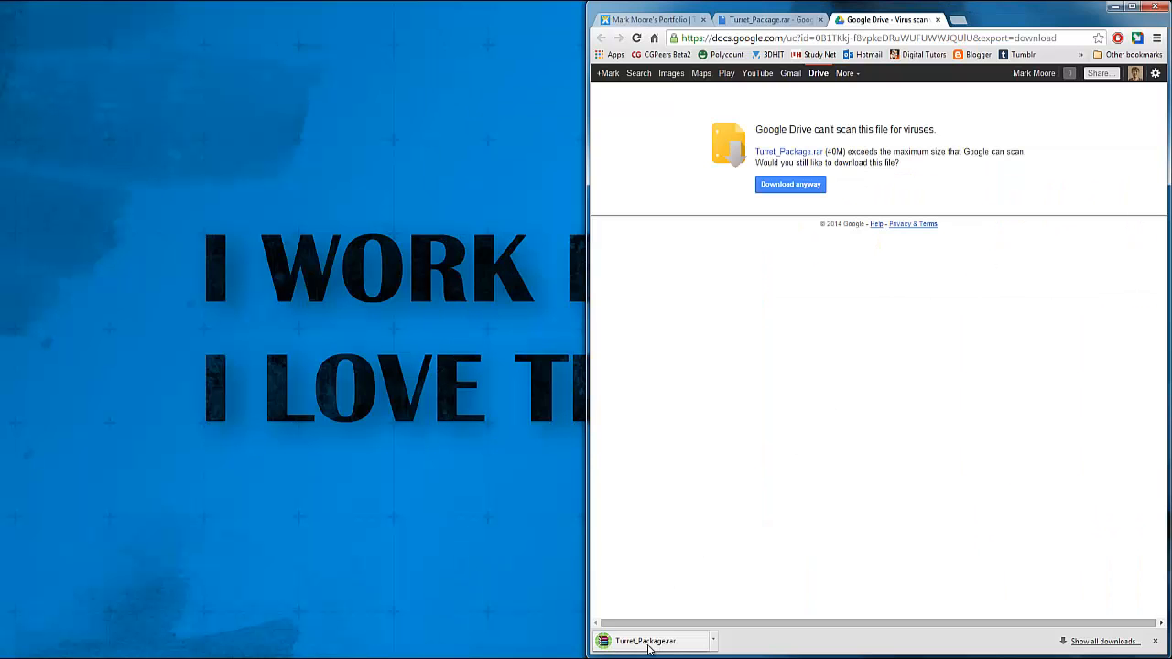
{"action": "left_click_drag", "start_coordinate": [649, 638], "coordinate": [440, 245]}
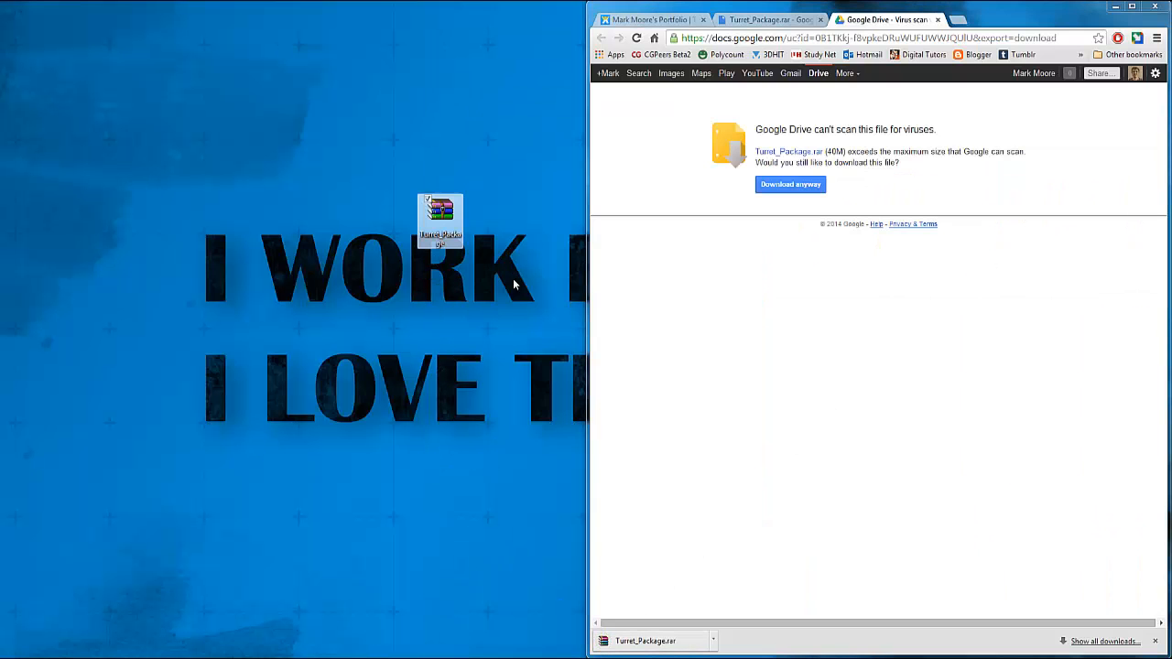
{"action": "left_click", "coordinate": [1114, 8]}
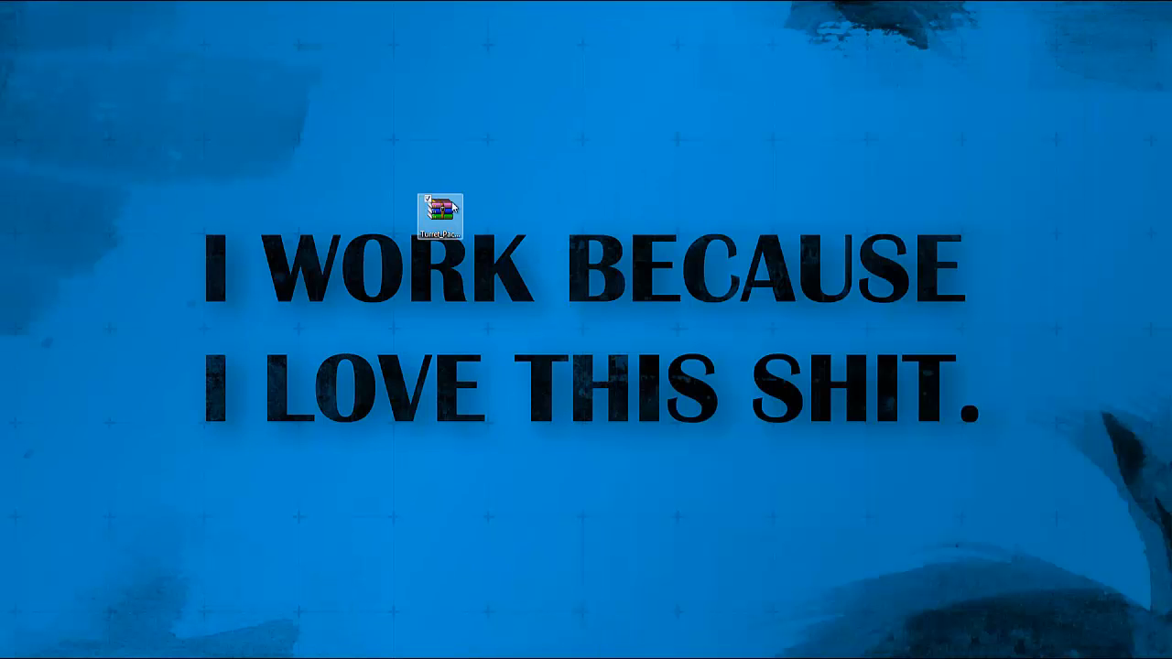
- Open Turret_Package.rar and examine its texture folders, UC code files and turret mesh
{"action": "double_click", "coordinate": [452, 207]}
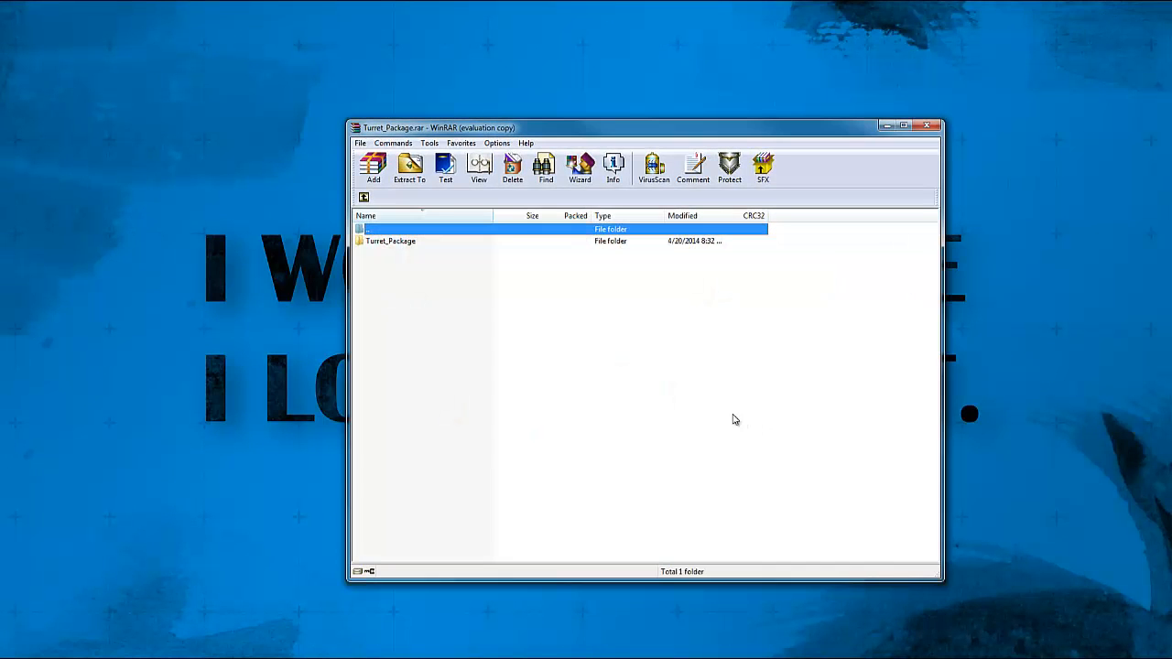
{"action": "left_click", "coordinate": [708, 359]}
{"action": "left_click", "coordinate": [400, 242]}
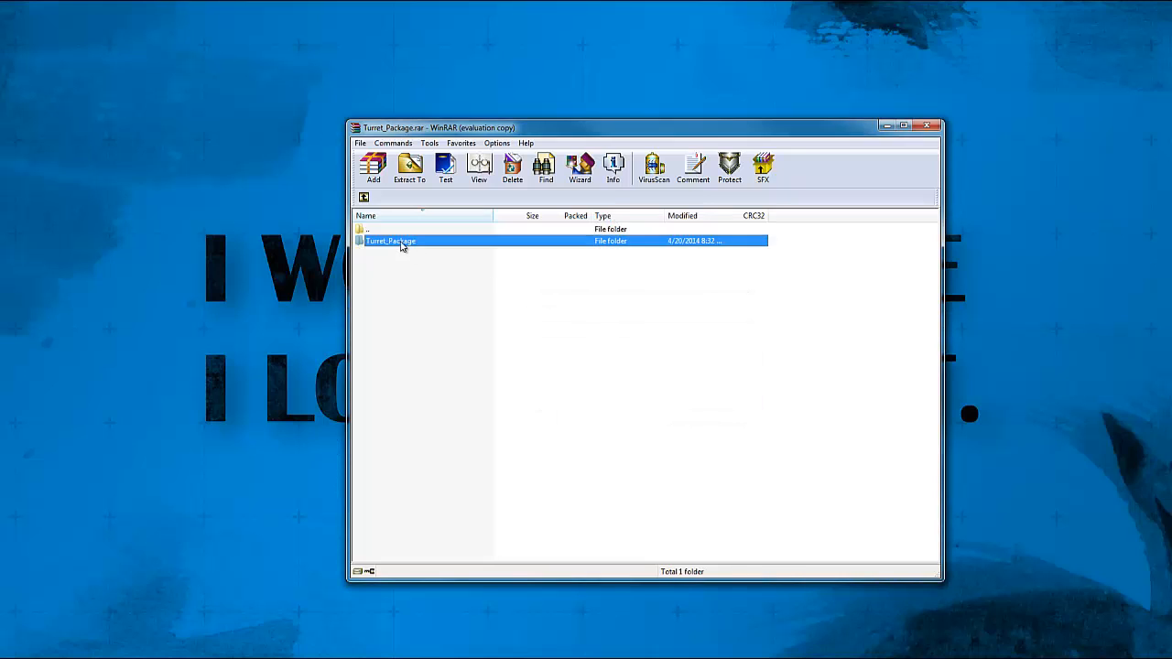
{"action": "double_click", "coordinate": [401, 242]}
{"action": "left_click", "coordinate": [390, 242]}
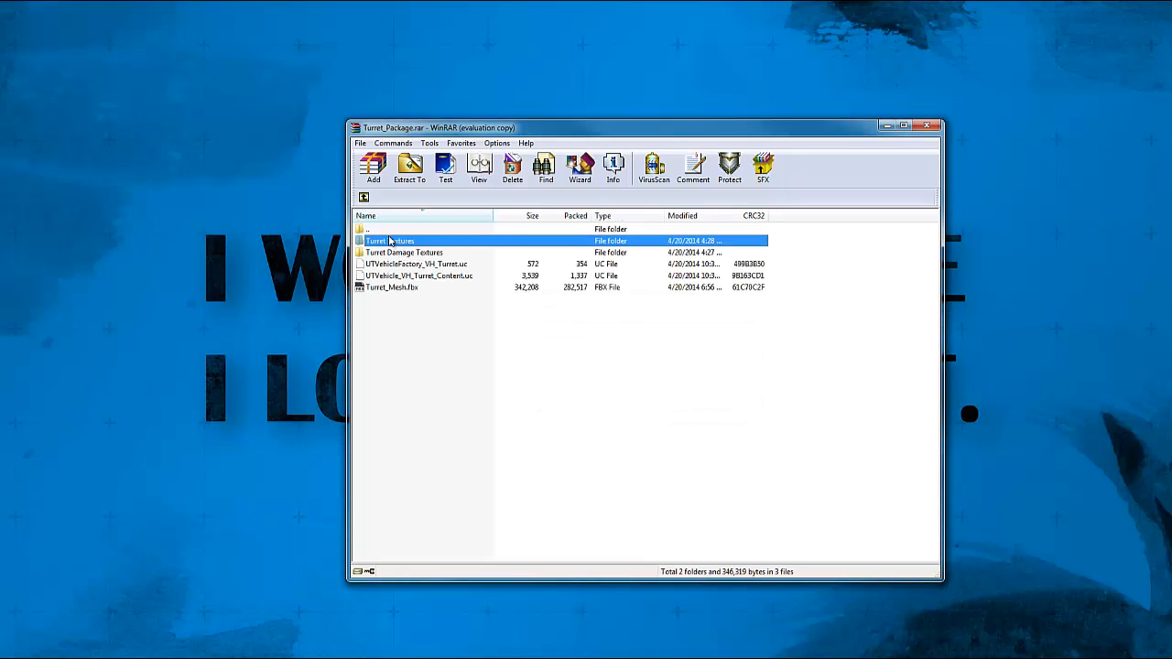
{"action": "left_click", "coordinate": [385, 253]}
{"action": "left_click", "coordinate": [390, 242]}
{"action": "left_click", "coordinate": [389, 274]}
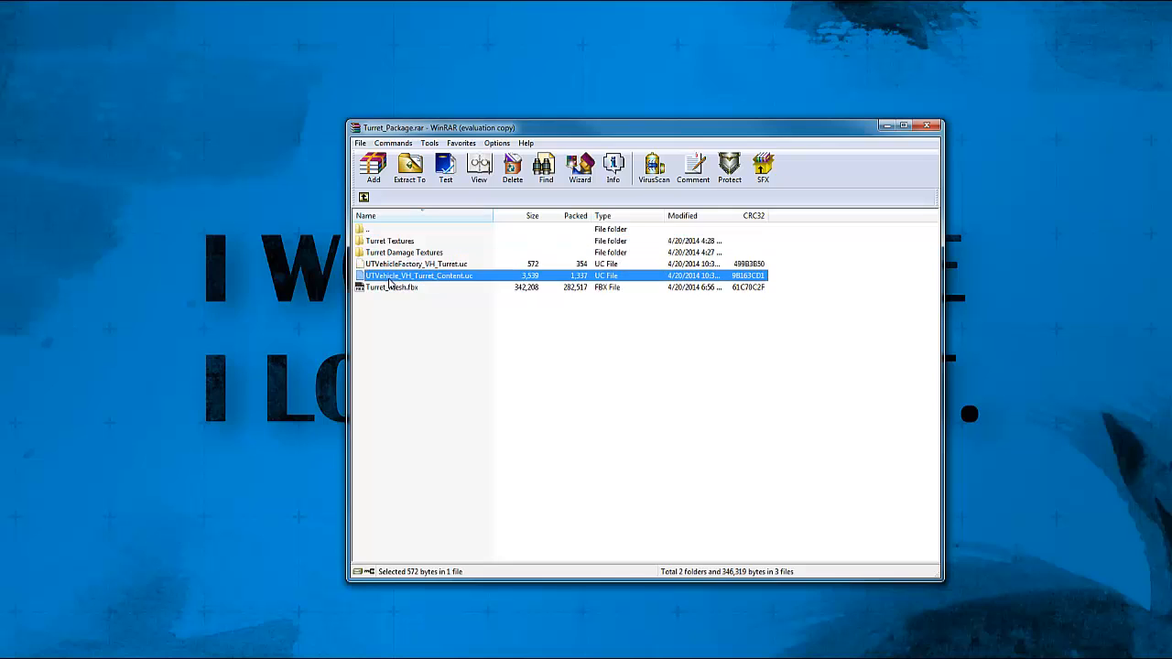
{"action": "left_click", "coordinate": [391, 289]}
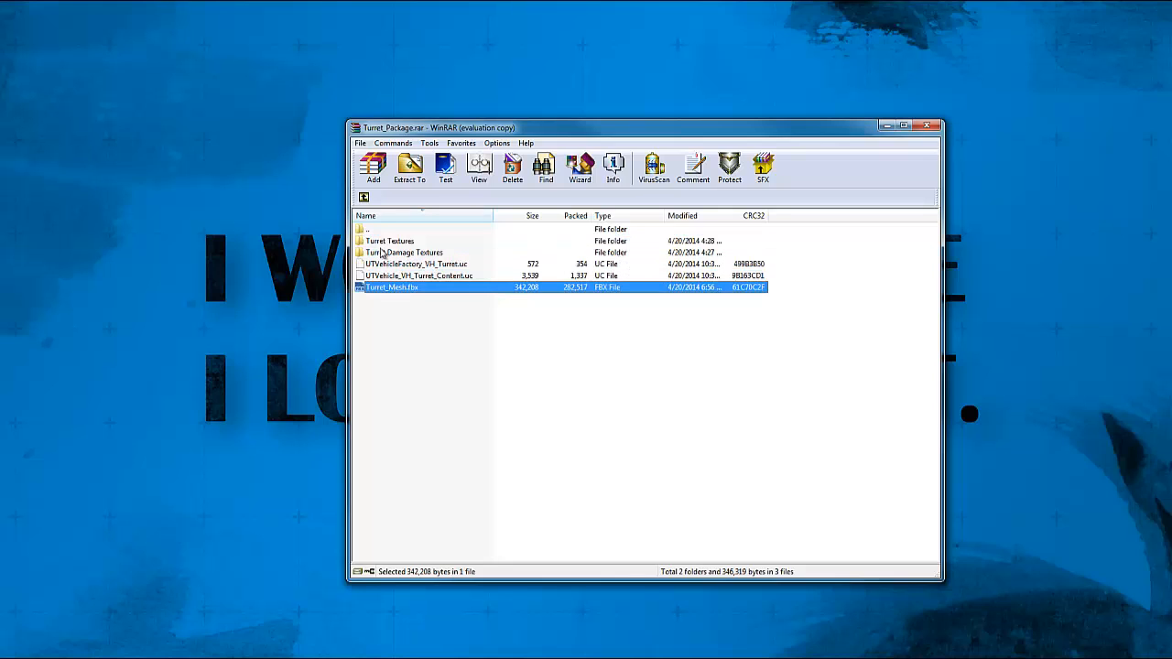
- Extract the whole Turret_Package folder from the archive to the desktop and close the archive
{"action": "left_click", "coordinate": [363, 197]}
{"action": "left_click_drag", "start_coordinate": [380, 241], "coordinate": [269, 100]}
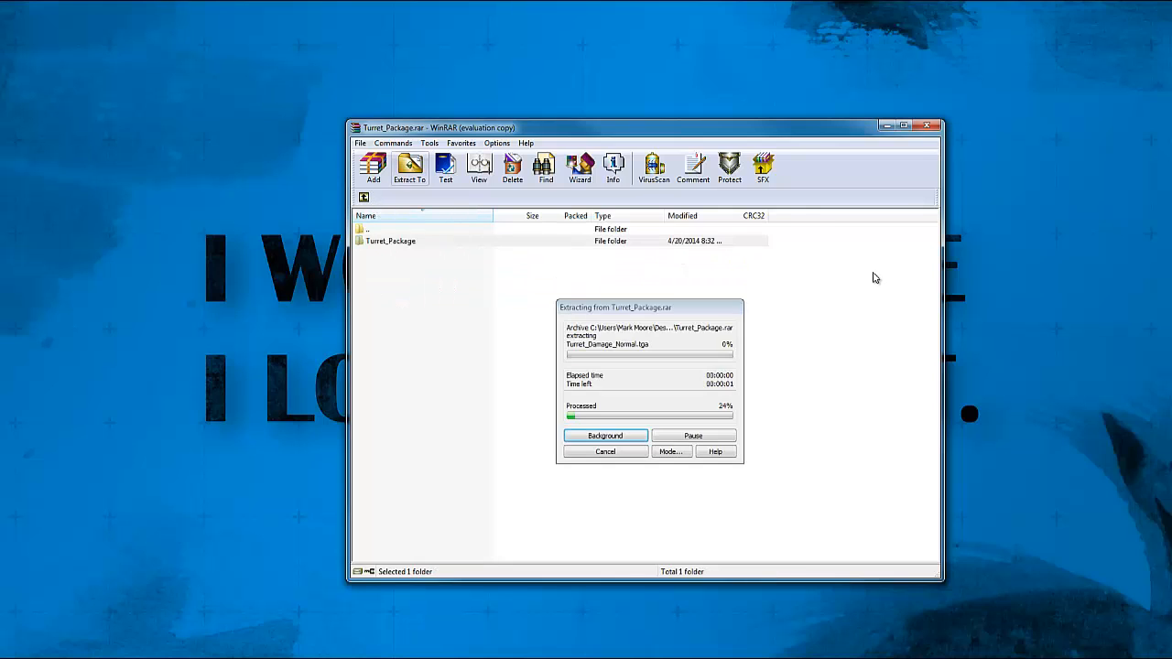
{"action": "left_click", "coordinate": [929, 128]}
- Move Turret_Package.rar away from the extracted Turret_Package folder on the desktop and open that folder
{"action": "left_click_drag", "start_coordinate": [252, 26], "coordinate": [628, 90]}
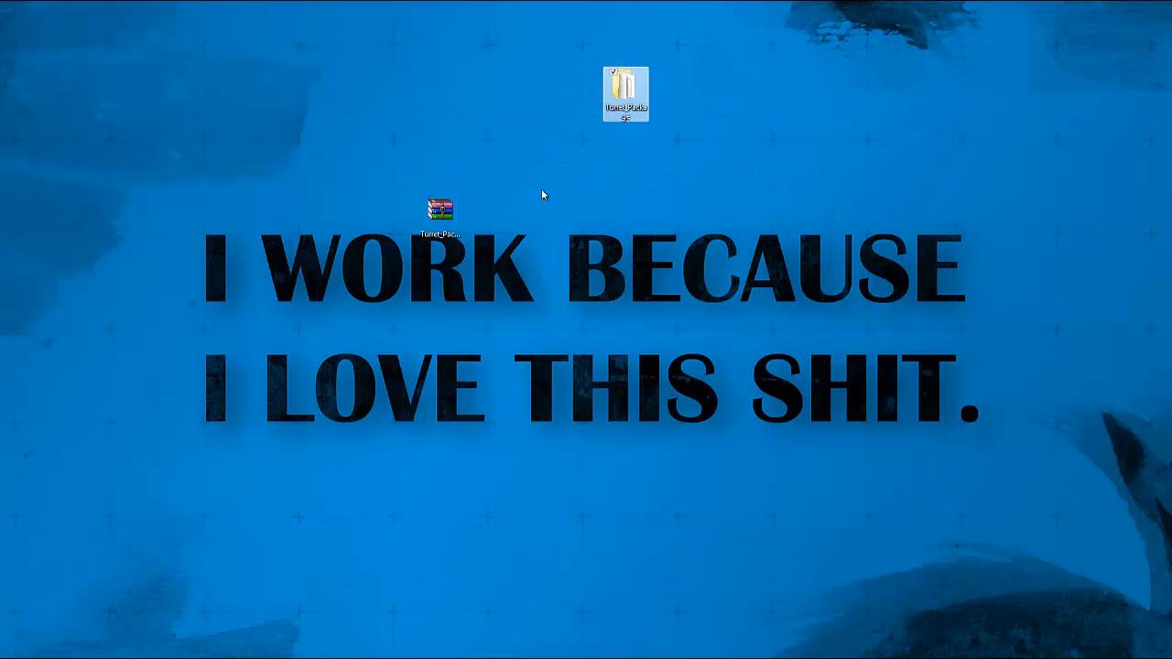
{"action": "left_click_drag", "start_coordinate": [440, 210], "coordinate": [1135, 25]}
{"action": "left_click", "coordinate": [628, 119]}
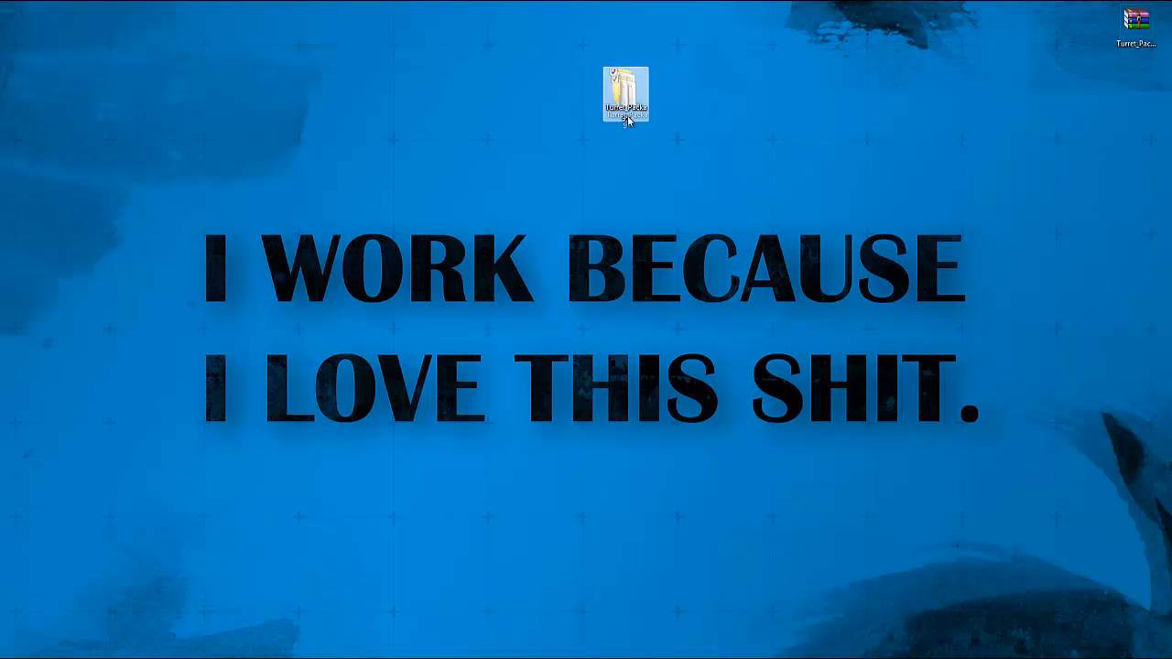
{"action": "left_click_drag", "start_coordinate": [628, 119], "coordinate": [217, 157]}
{"action": "double_click", "coordinate": [217, 156]}
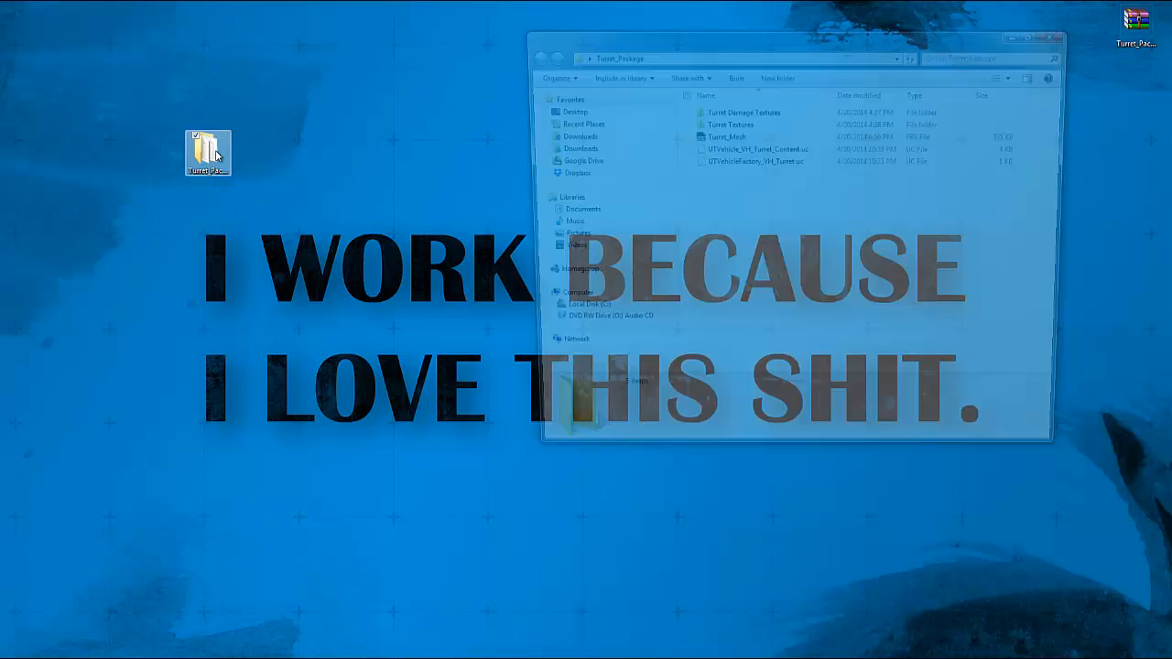
- Check the extracted package's UC files, Turret_Mesh and the two texture folders one by one
{"action": "left_click_drag", "start_coordinate": [725, 202], "coordinate": [756, 110]}
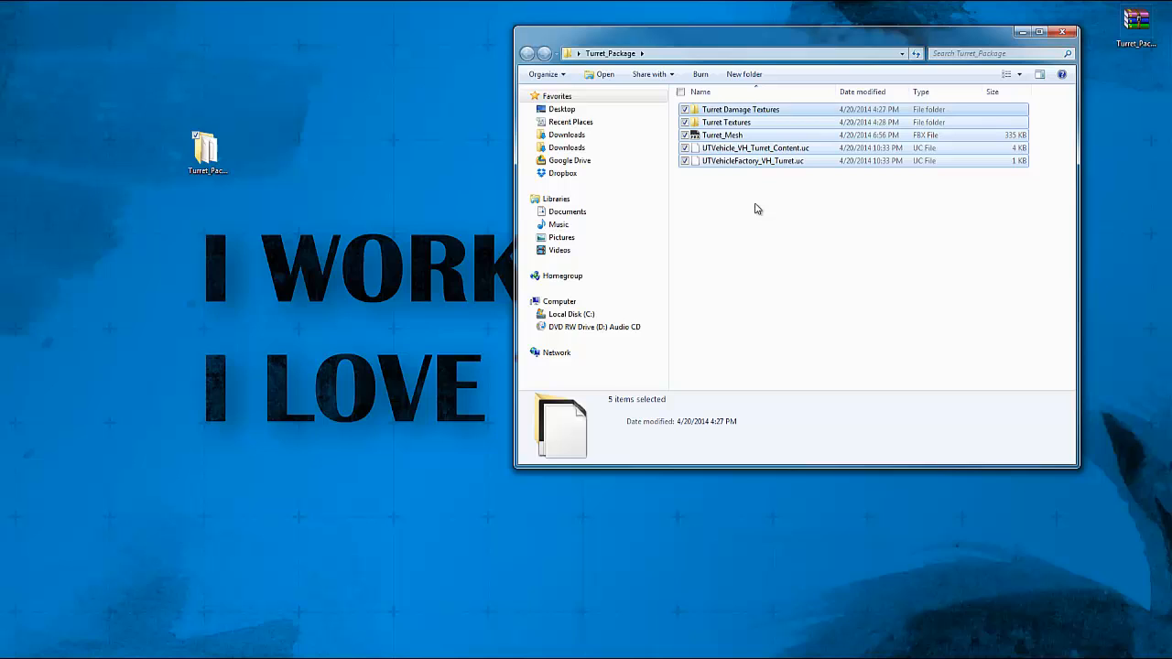
{"action": "left_click", "coordinate": [726, 165]}
{"action": "left_click", "coordinate": [733, 149]}
{"action": "left_click", "coordinate": [738, 138]}
{"action": "left_click", "coordinate": [741, 124]}
{"action": "left_click", "coordinate": [745, 112]}
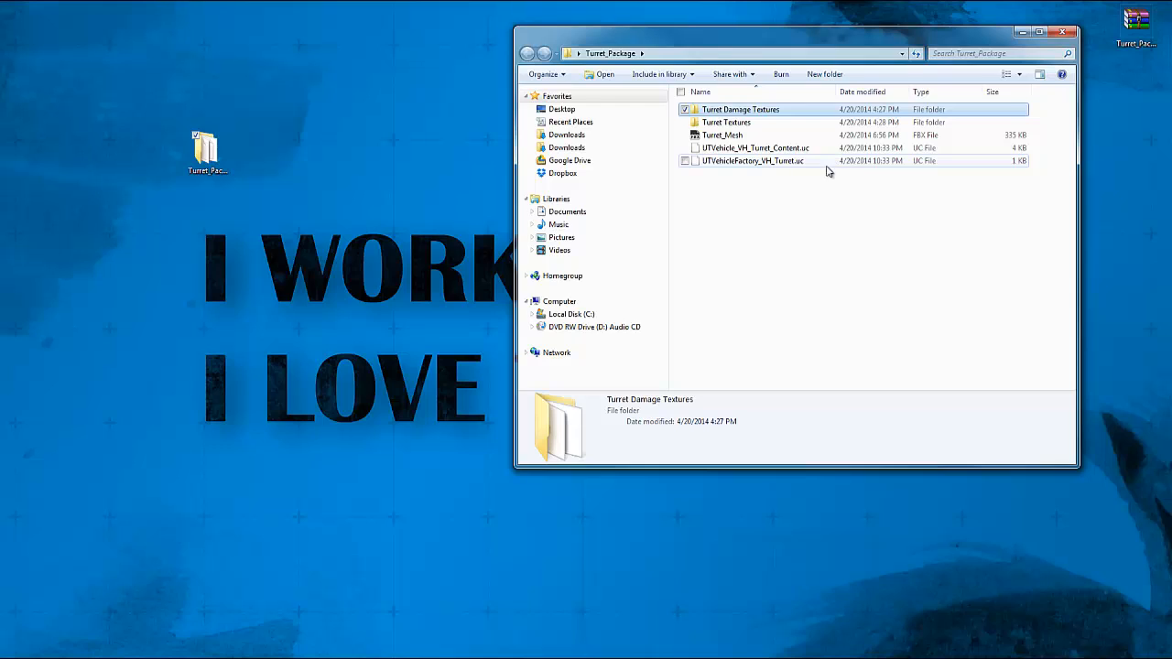
{"action": "left_click", "coordinate": [729, 135]}
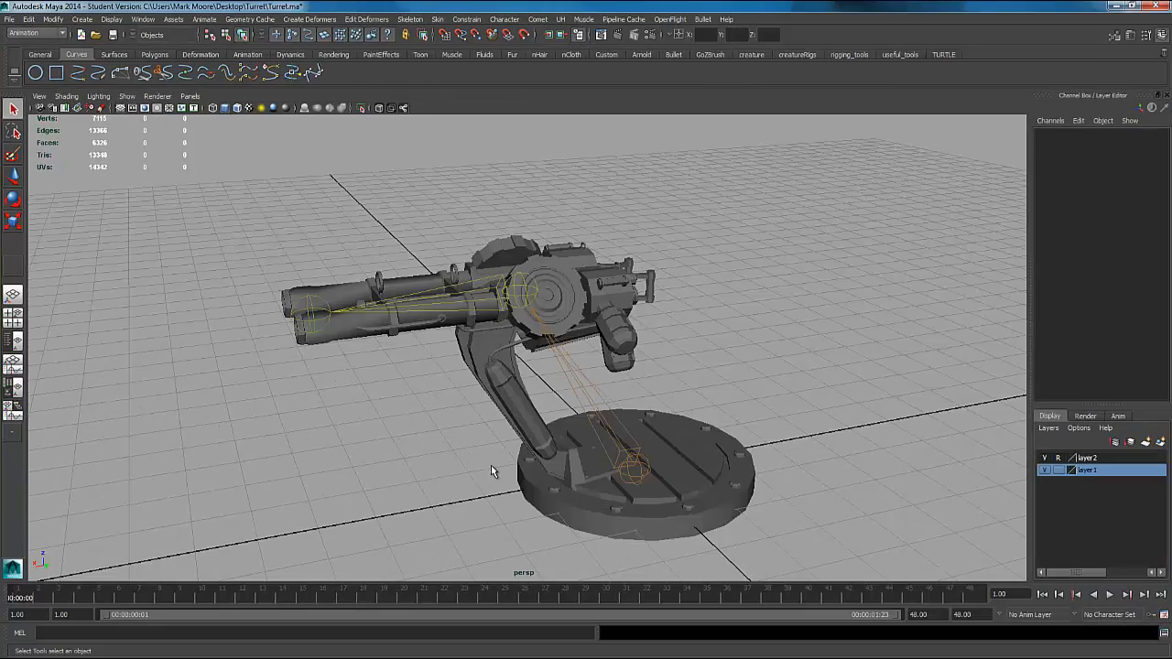
- Switch to Maya and take layer2 out of reference mode, back to its normal display type
{"action": "left_click_drag", "start_coordinate": [630, 443], "coordinate": [493, 476], "text": "alt"}
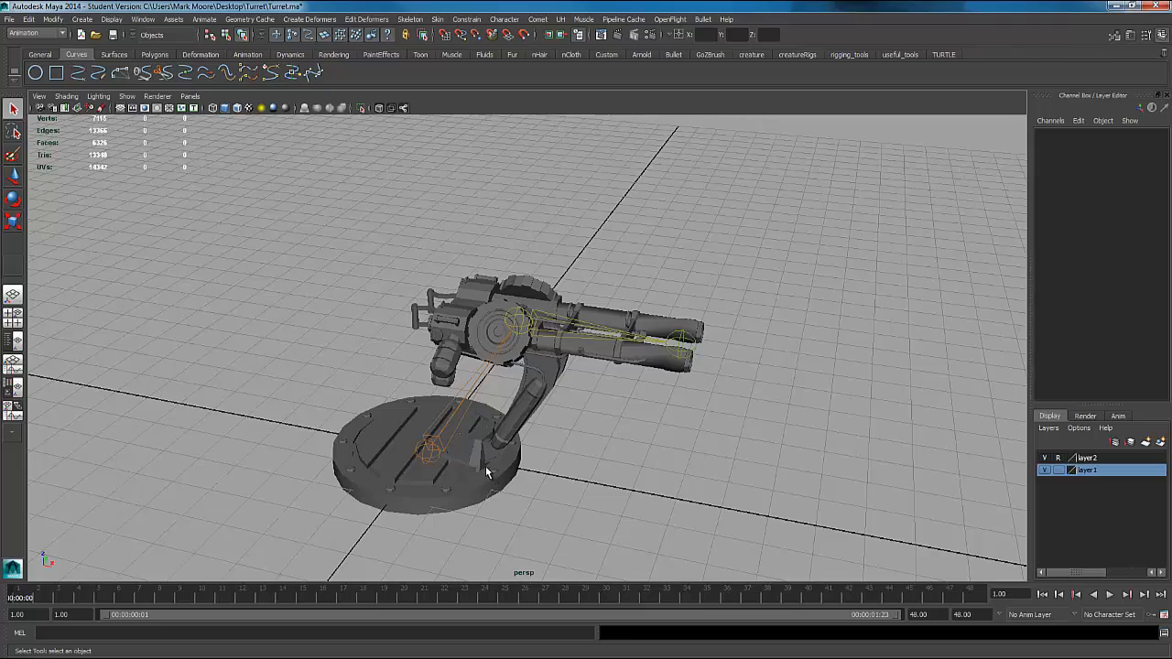
{"action": "left_click", "coordinate": [1057, 457]}
{"action": "left_click", "coordinate": [445, 484]}
- Select the turret's root and Barrel joints to inspect the skeleton, and clear the selection
{"action": "left_click_drag", "start_coordinate": [445, 483], "coordinate": [524, 461], "text": "alt"}
{"action": "left_click", "coordinate": [616, 505]}
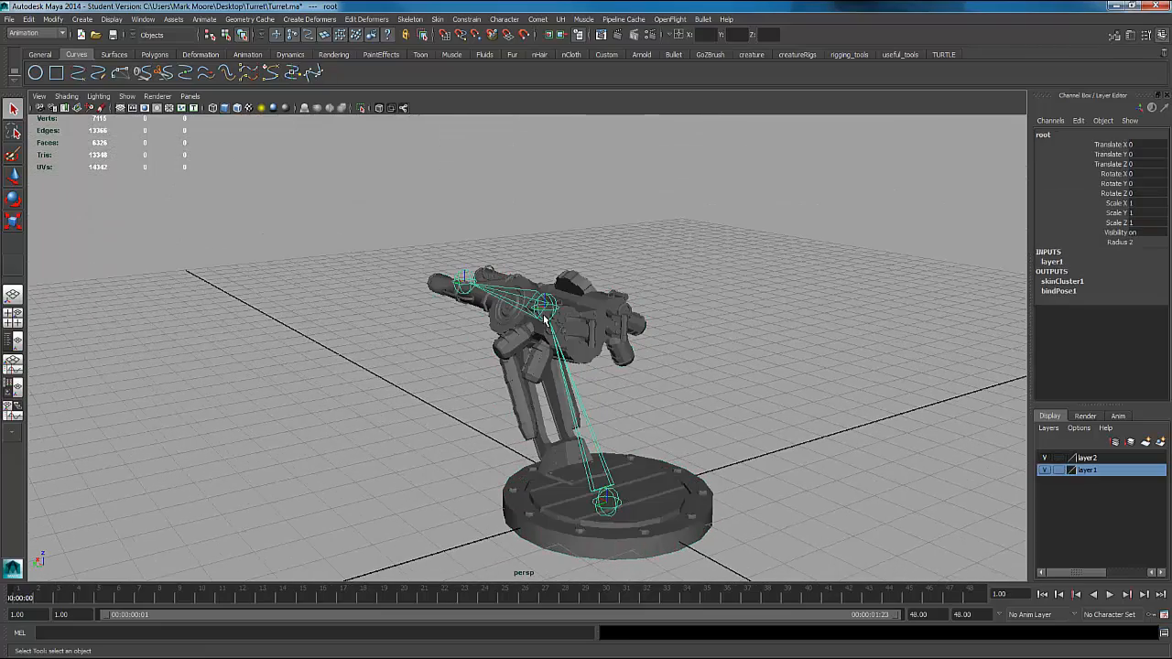
{"action": "left_click", "coordinate": [514, 305]}
{"action": "left_click", "coordinate": [462, 284]}
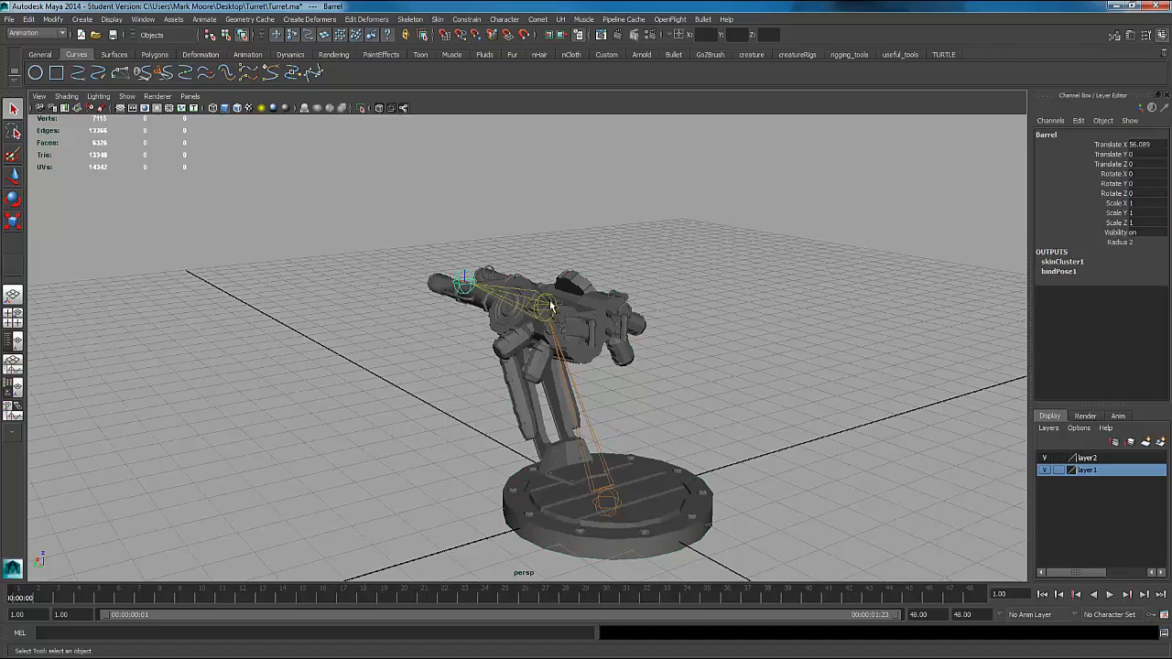
{"action": "left_click", "coordinate": [610, 500]}
{"action": "left_click_drag", "start_coordinate": [610, 501], "coordinate": [680, 488], "text": "alt"}
{"action": "left_click", "coordinate": [668, 338]}
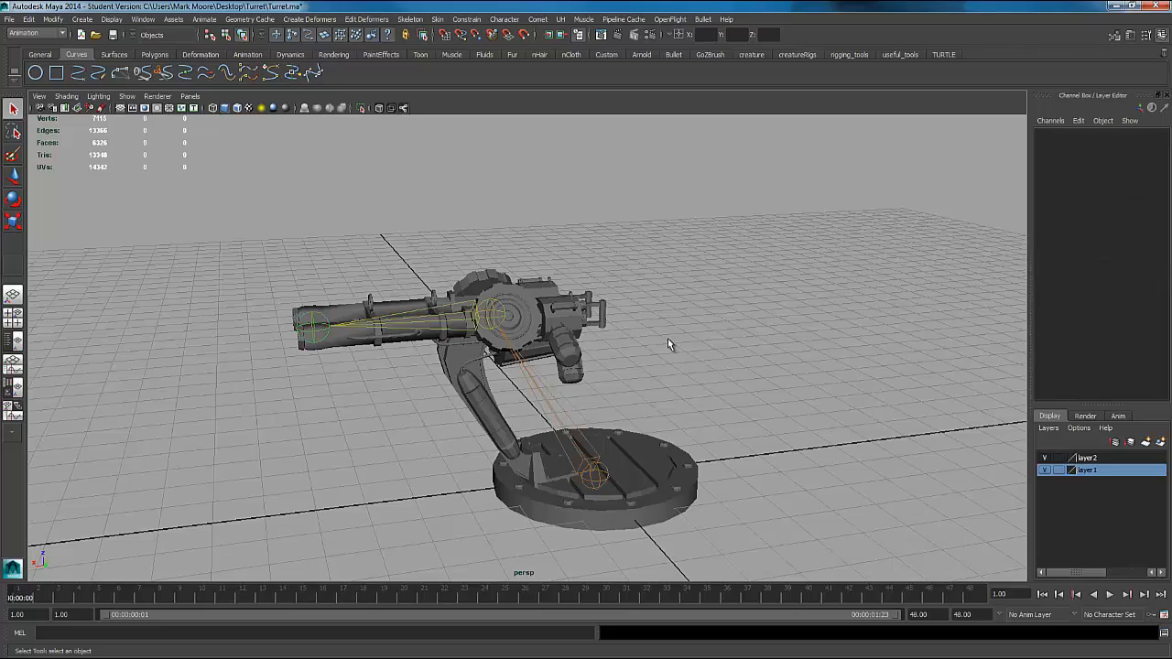
- Inspect the joint hierarchy by selecting root, Rotate and Barrel in turn, ending with root selected
{"action": "left_click_drag", "start_coordinate": [668, 338], "coordinate": [536, 467], "text": "alt"}
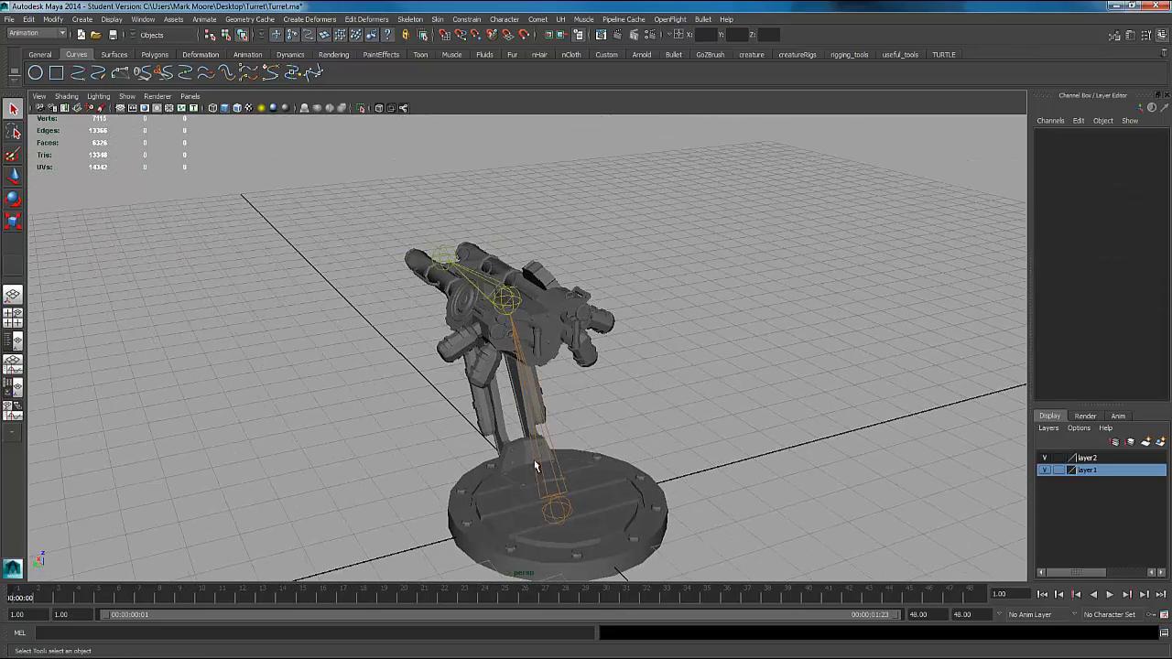
{"action": "left_click", "coordinate": [561, 517]}
{"action": "left_click", "coordinate": [561, 509]}
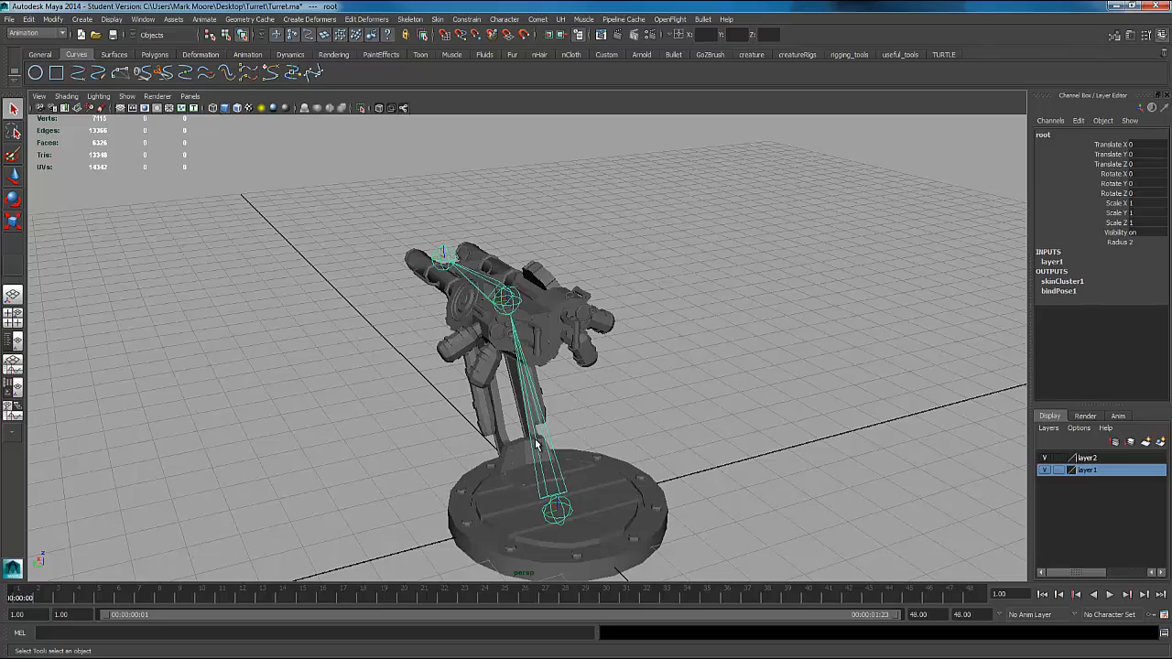
{"action": "left_click_drag", "start_coordinate": [655, 419], "coordinate": [701, 462], "text": "alt"}
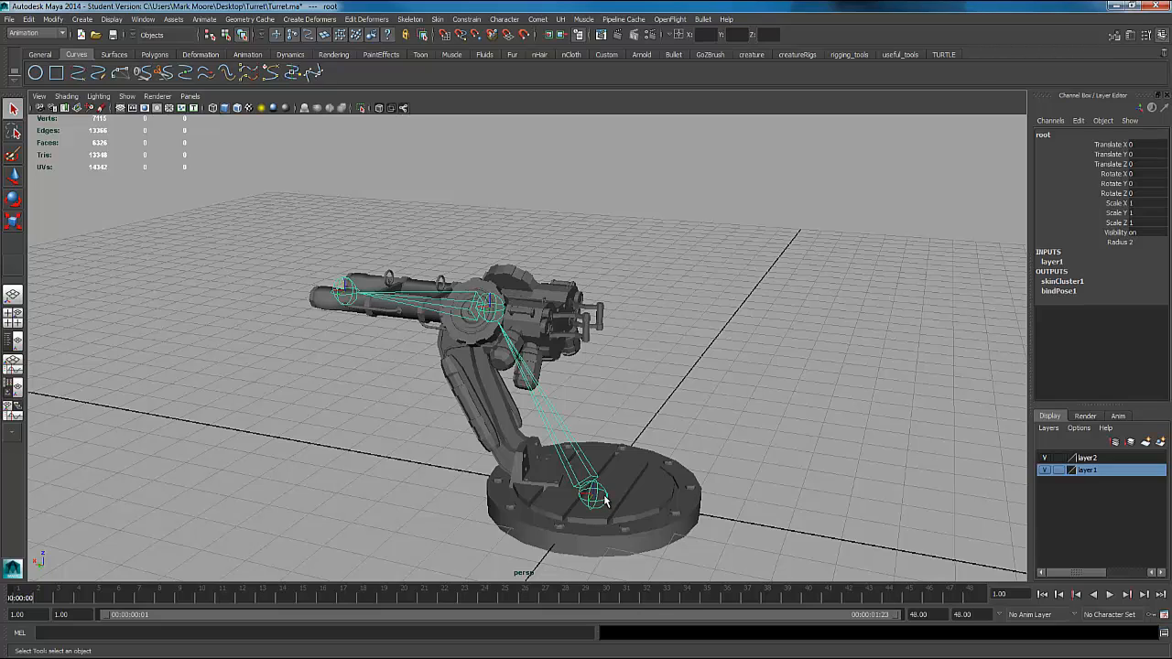
{"action": "left_click", "coordinate": [491, 309]}
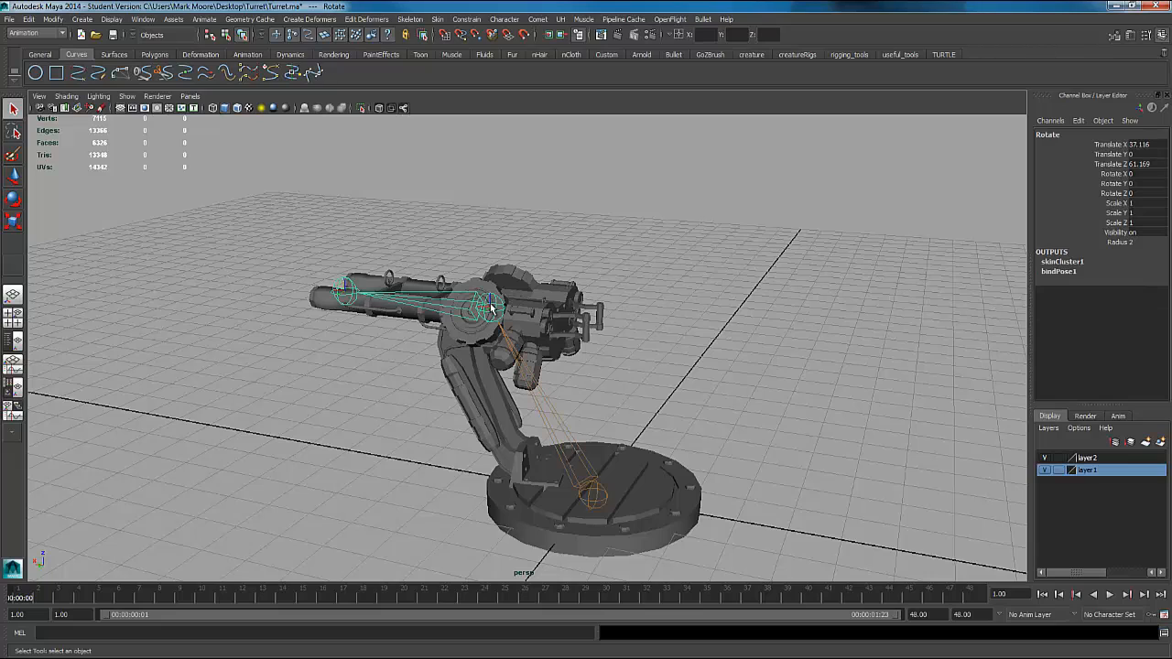
{"action": "left_click", "coordinate": [346, 286]}
{"action": "left_click", "coordinate": [594, 495]}
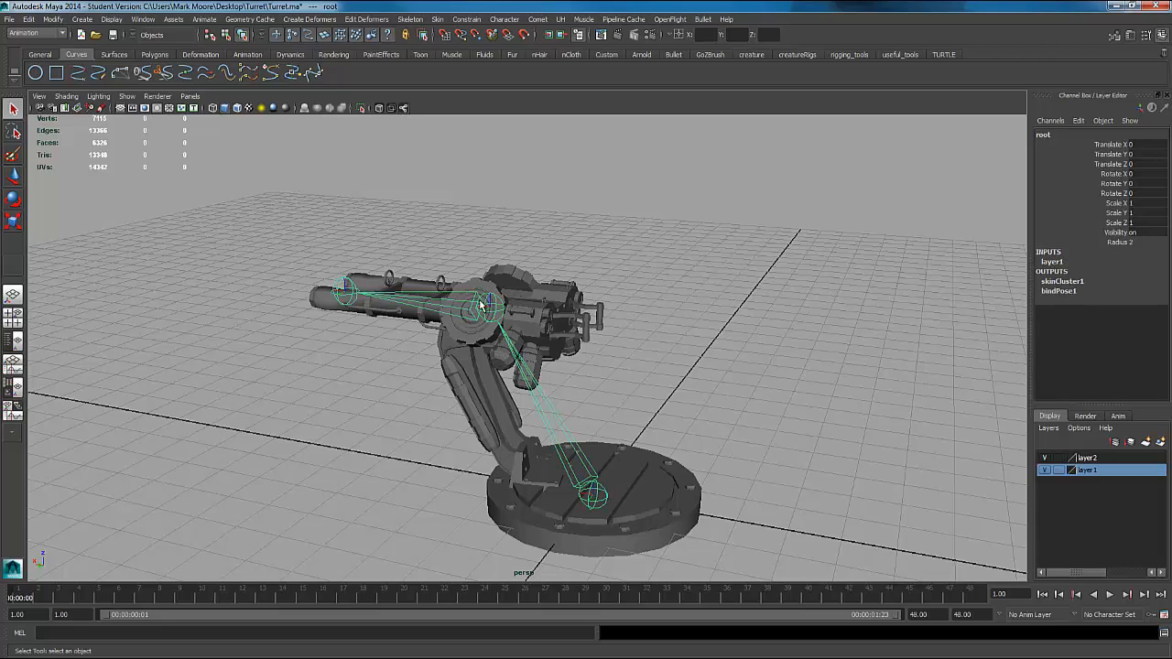
- Examine the turret's facing direction against the world axes and its joint placement, including the gun head up close
{"action": "left_click_drag", "start_coordinate": [789, 379], "coordinate": [699, 385], "text": "alt"}
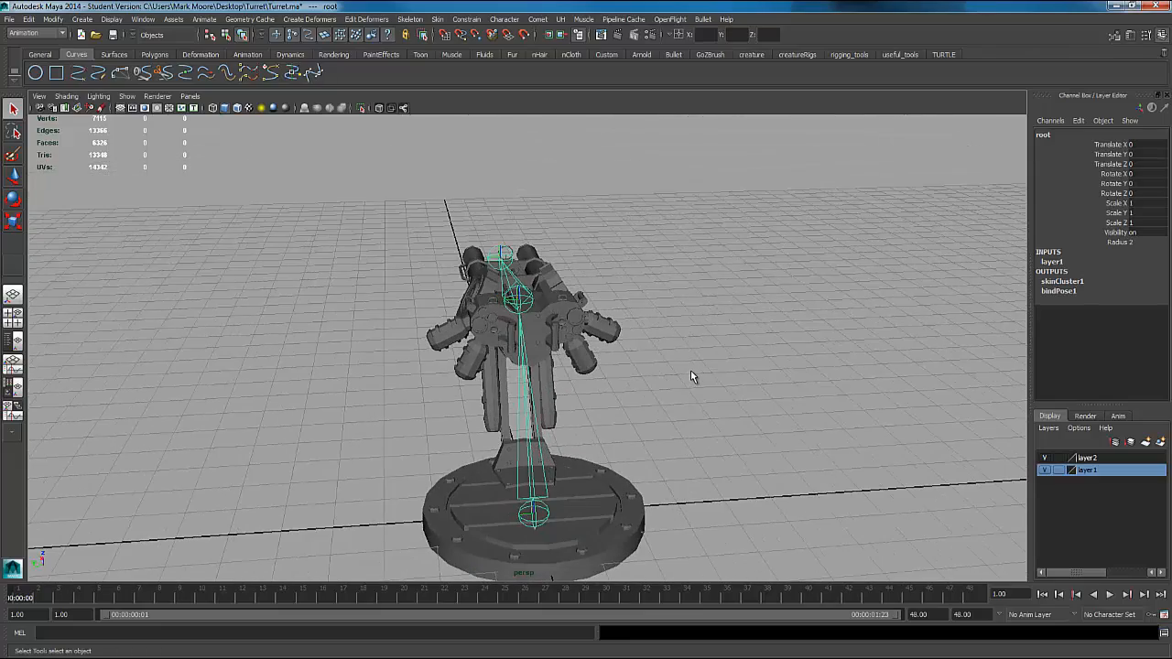
{"action": "left_click_drag", "start_coordinate": [691, 376], "coordinate": [701, 398], "text": "alt"}
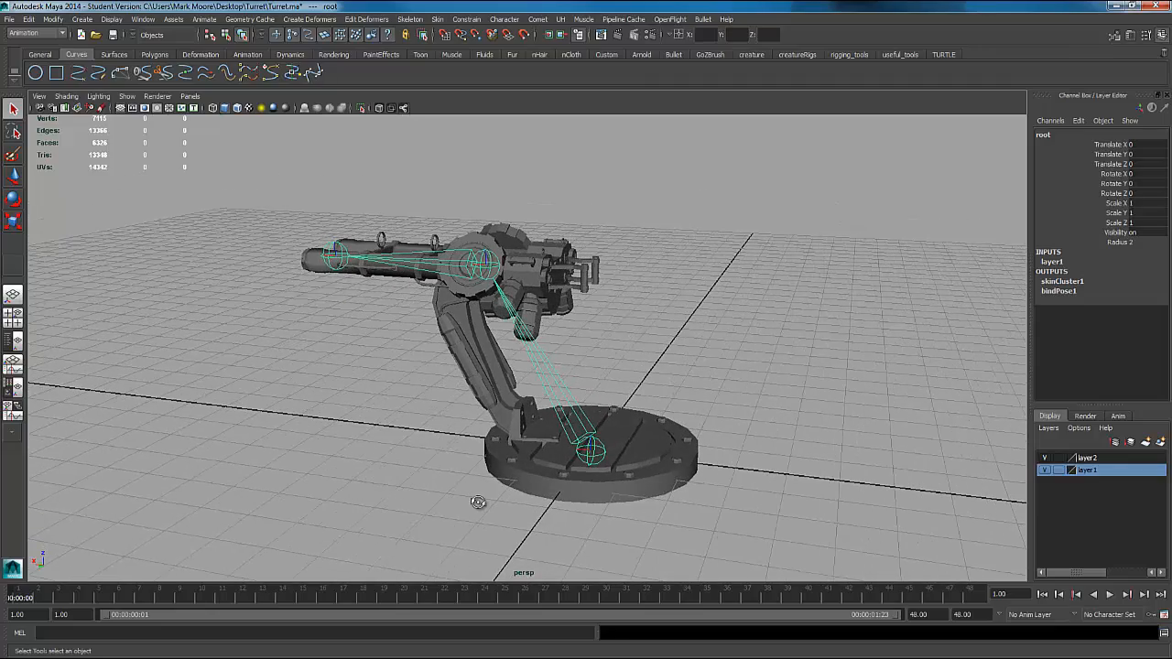
{"action": "left_click_drag", "start_coordinate": [482, 502], "coordinate": [424, 504], "text": "alt"}
{"action": "right_click_drag", "start_coordinate": [436, 483], "coordinate": [494, 511], "text": "alt"}
{"action": "middle_click_drag", "start_coordinate": [460, 410], "coordinate": [476, 473], "text": "alt"}
{"action": "right_click_drag", "start_coordinate": [513, 403], "coordinate": [548, 417], "text": "alt"}
{"action": "middle_click_drag", "start_coordinate": [516, 296], "coordinate": [534, 334], "text": "alt"}
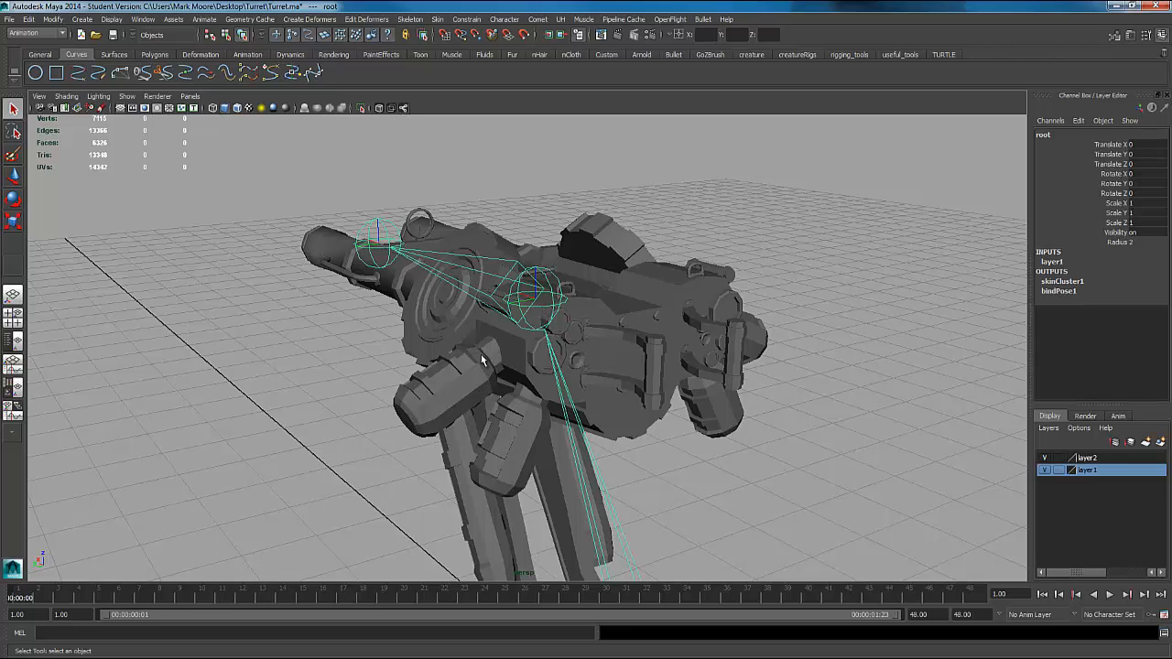
{"action": "right_click_drag", "start_coordinate": [712, 507], "coordinate": [518, 372], "text": "alt"}
{"action": "left_click_drag", "start_coordinate": [790, 452], "coordinate": [682, 428], "text": "alt"}
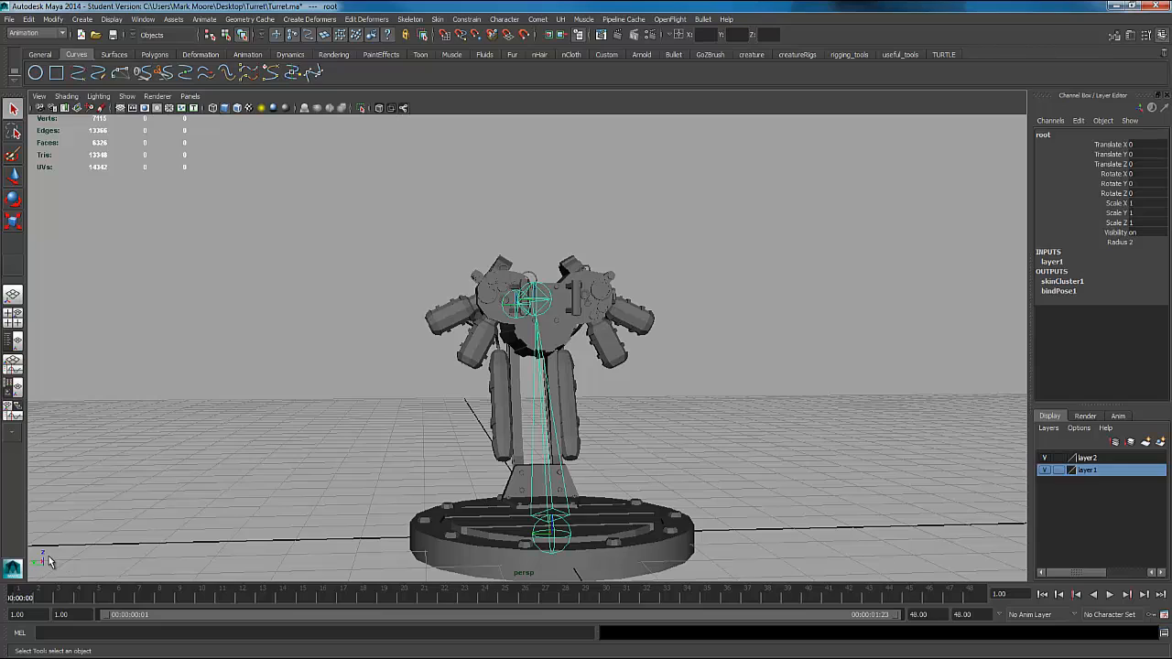
{"action": "left_click_drag", "start_coordinate": [59, 551], "coordinate": [70, 564], "text": "alt"}
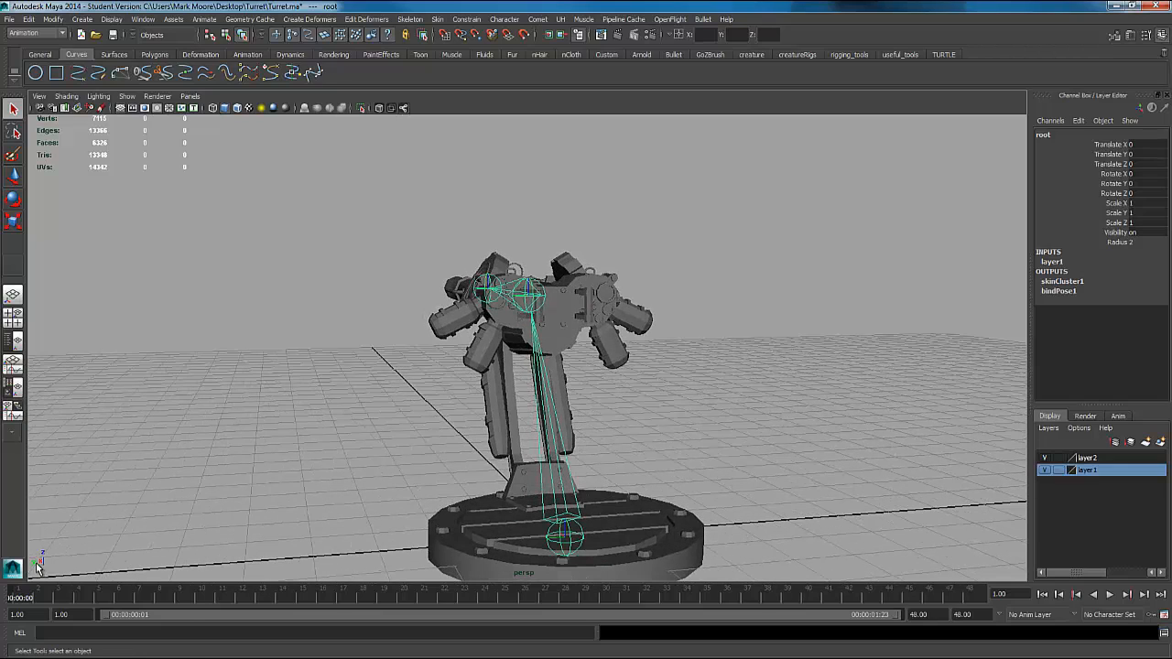
{"action": "left_click_drag", "start_coordinate": [119, 523], "coordinate": [199, 512], "text": "alt"}
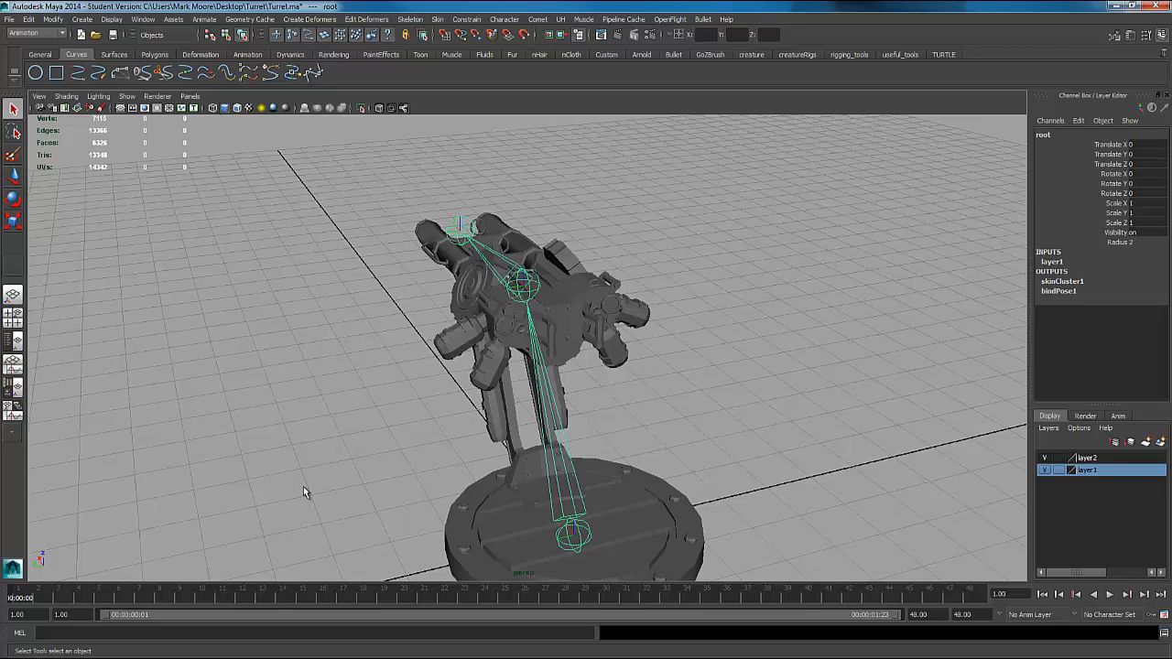
{"action": "left_click_drag", "start_coordinate": [554, 403], "coordinate": [1017, 631], "text": "alt"}
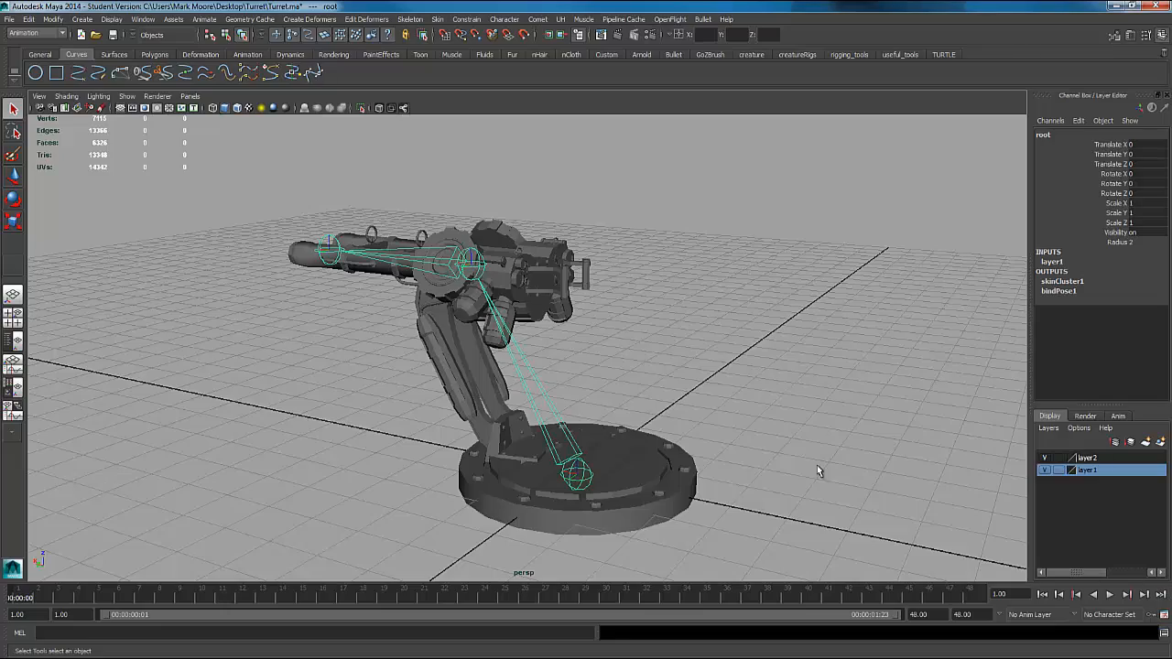
- Check the world up axis and working units in the general application preferences, and save the preferences
{"action": "left_click_drag", "start_coordinate": [816, 473], "coordinate": [767, 465], "text": "alt"}
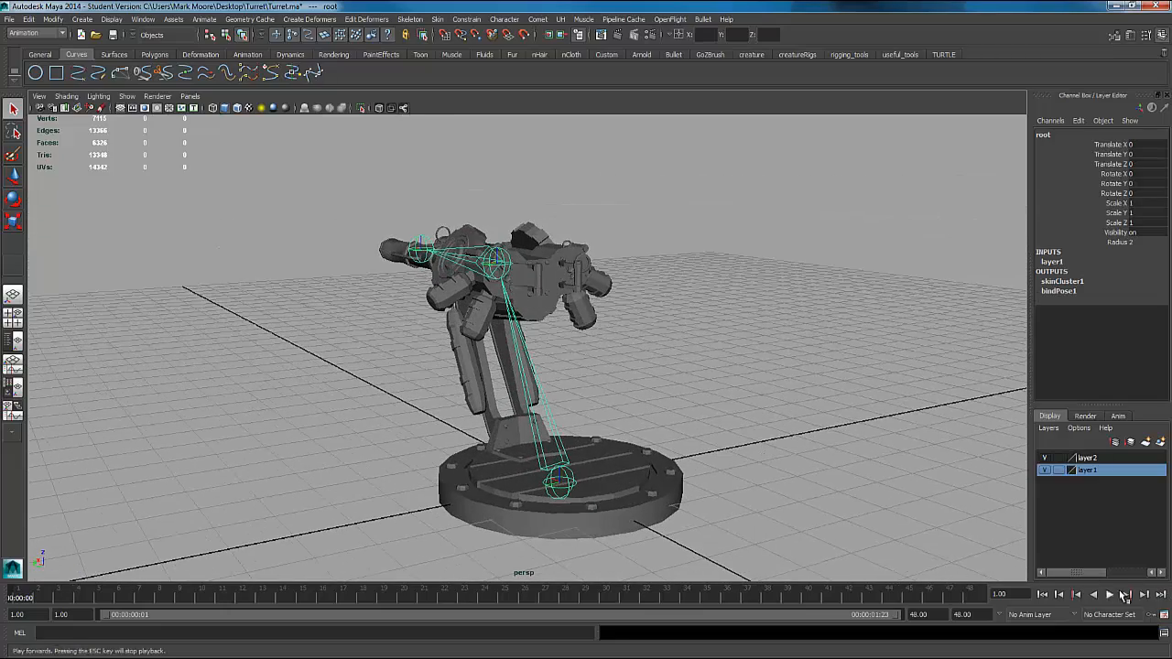
{"action": "left_click", "coordinate": [768, 385]}
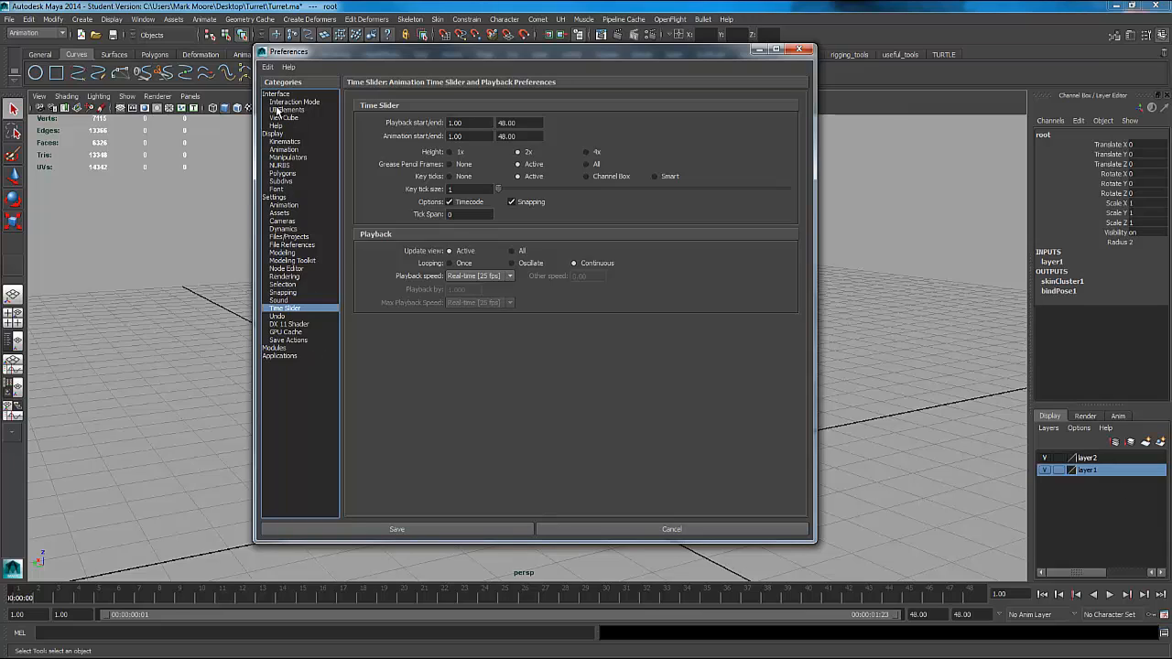
{"action": "left_click", "coordinate": [275, 198]}
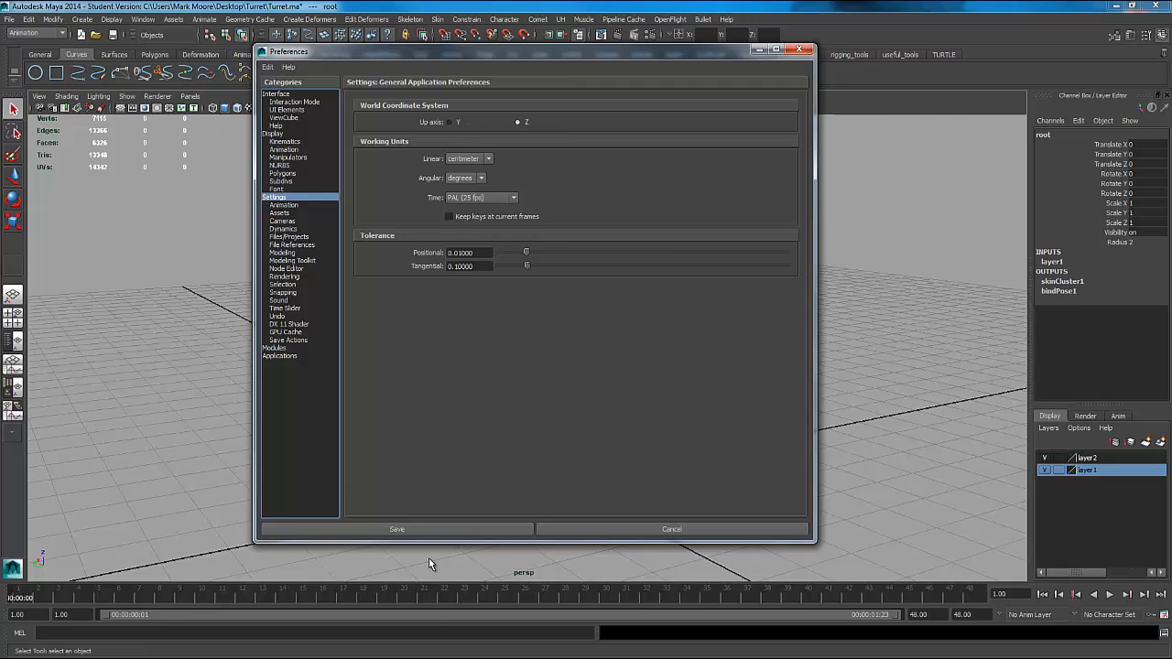
{"action": "left_click", "coordinate": [459, 527]}
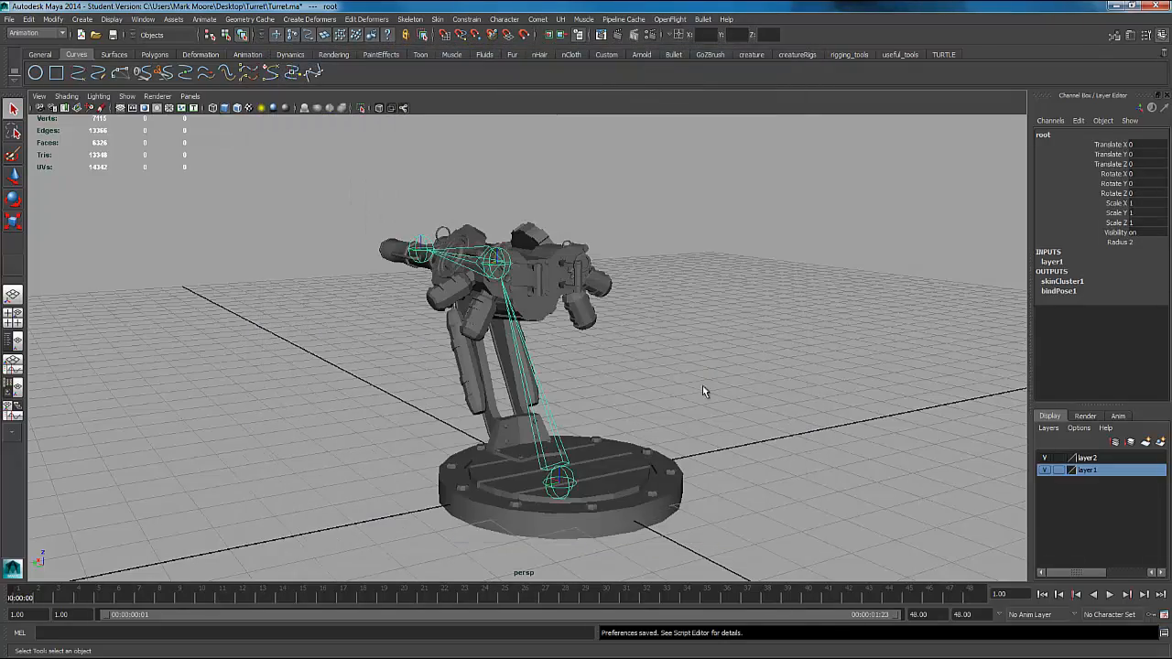
- Select the turret mesh and activate the Paint Skin Weights Tool on it
{"action": "mouse_move", "coordinate": [702, 391]}
{"action": "left_mouse_down", "text": "alt"}
{"action": "mouse_move", "coordinate": [687, 392]}
{"action": "mouse_move", "coordinate": [819, 348]}
{"action": "mouse_move", "coordinate": [642, 391]}
{"action": "mouse_move", "coordinate": [705, 373]}
{"action": "left_mouse_up", "text": "alt"}
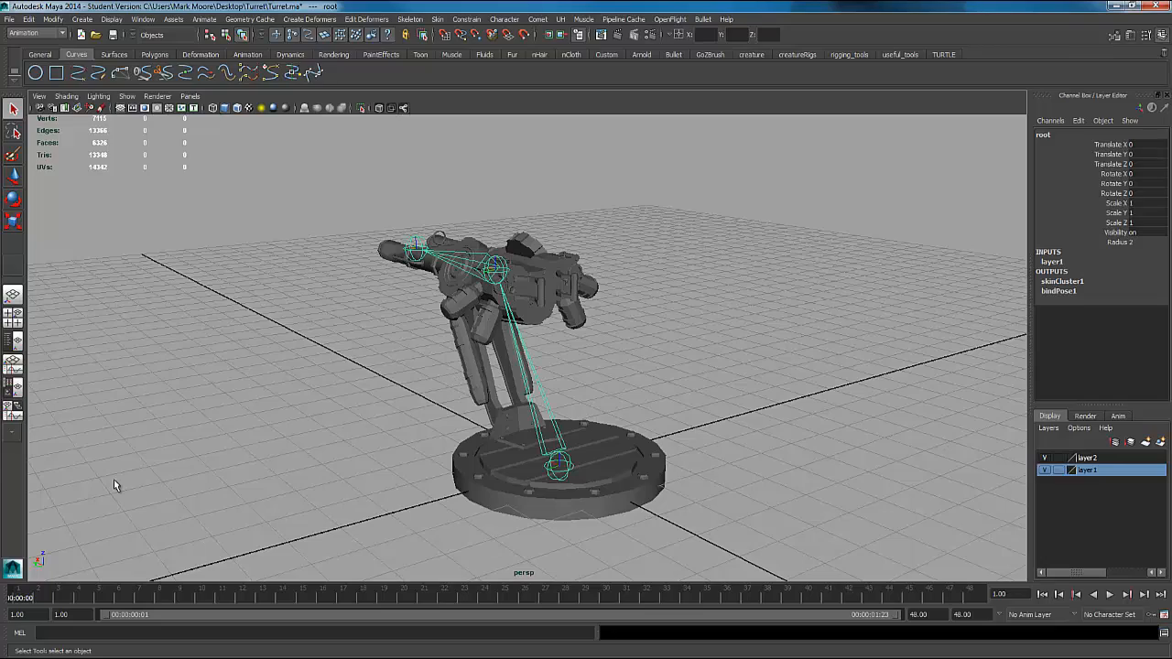
{"action": "left_click_drag", "start_coordinate": [343, 390], "coordinate": [630, 308], "text": "alt"}
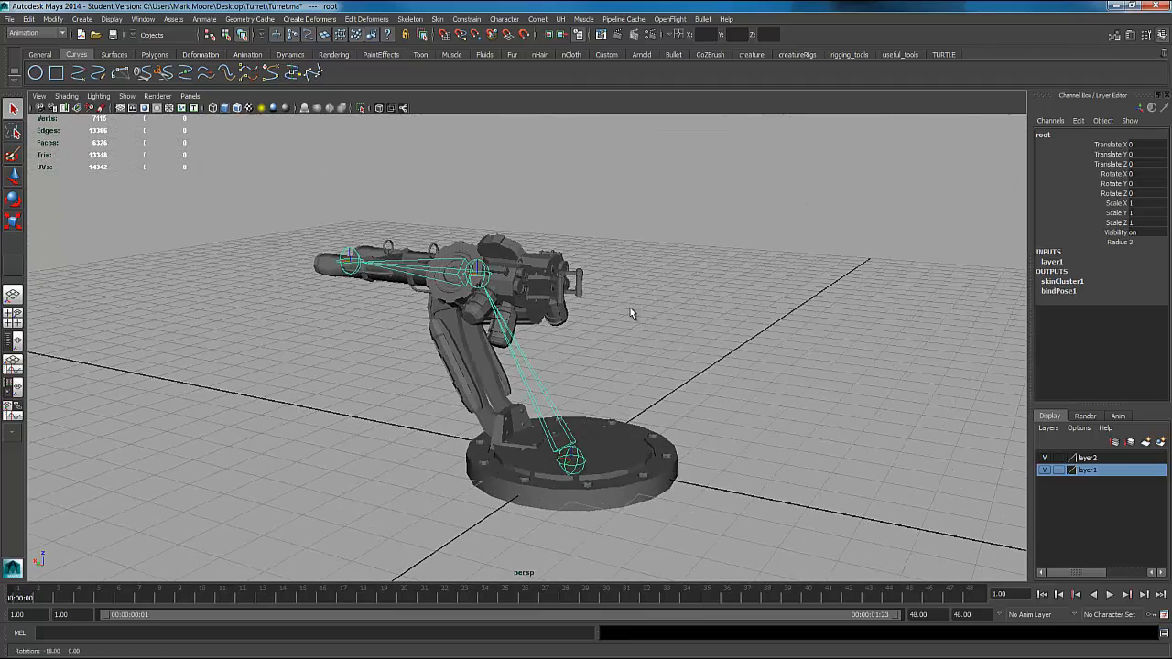
{"action": "left_click", "coordinate": [424, 20]}
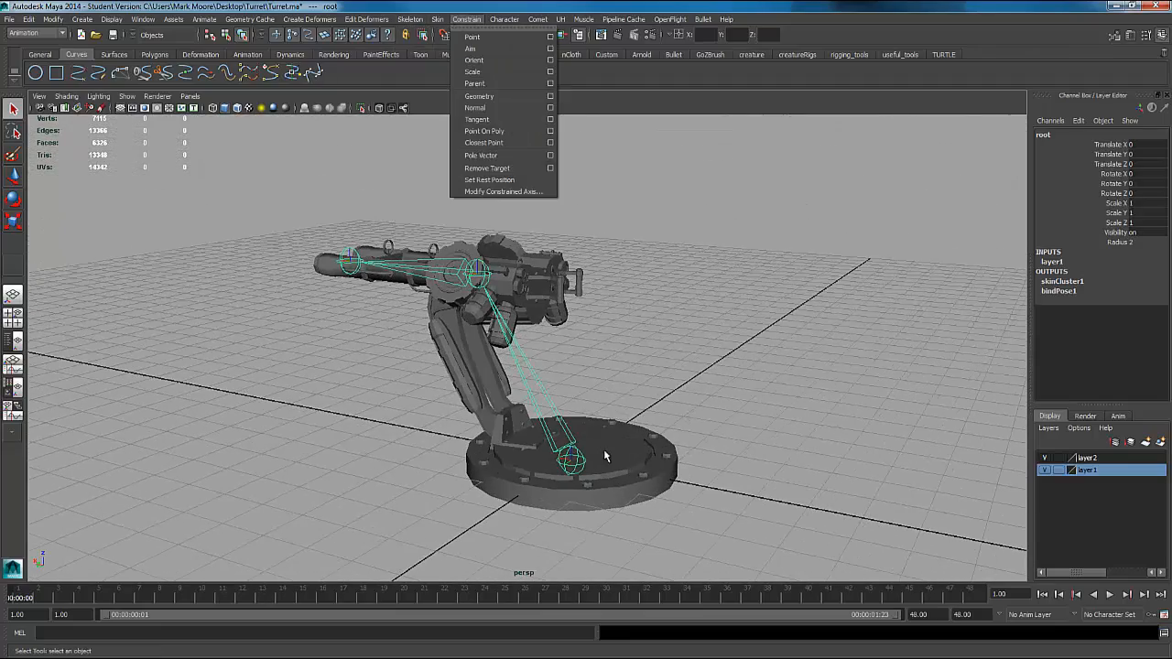
{"action": "left_click", "coordinate": [605, 452]}
{"action": "left_click", "coordinate": [420, 19]}
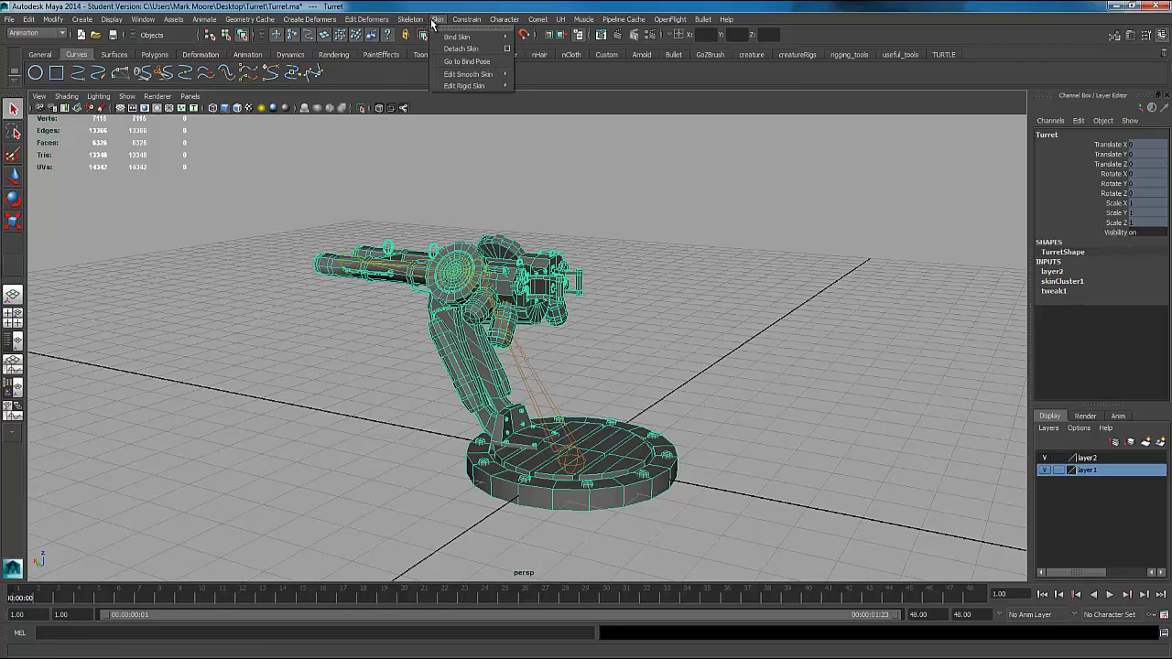
{"action": "mouse_move", "coordinate": [411, 19]}
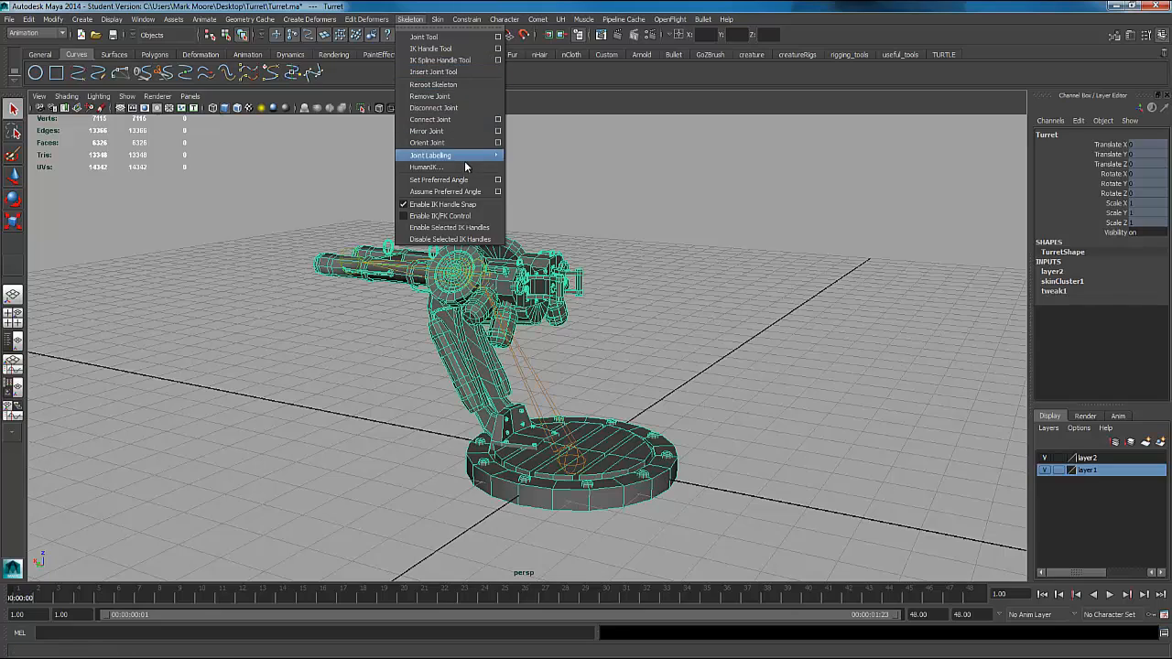
{"action": "mouse_move", "coordinate": [469, 158]}
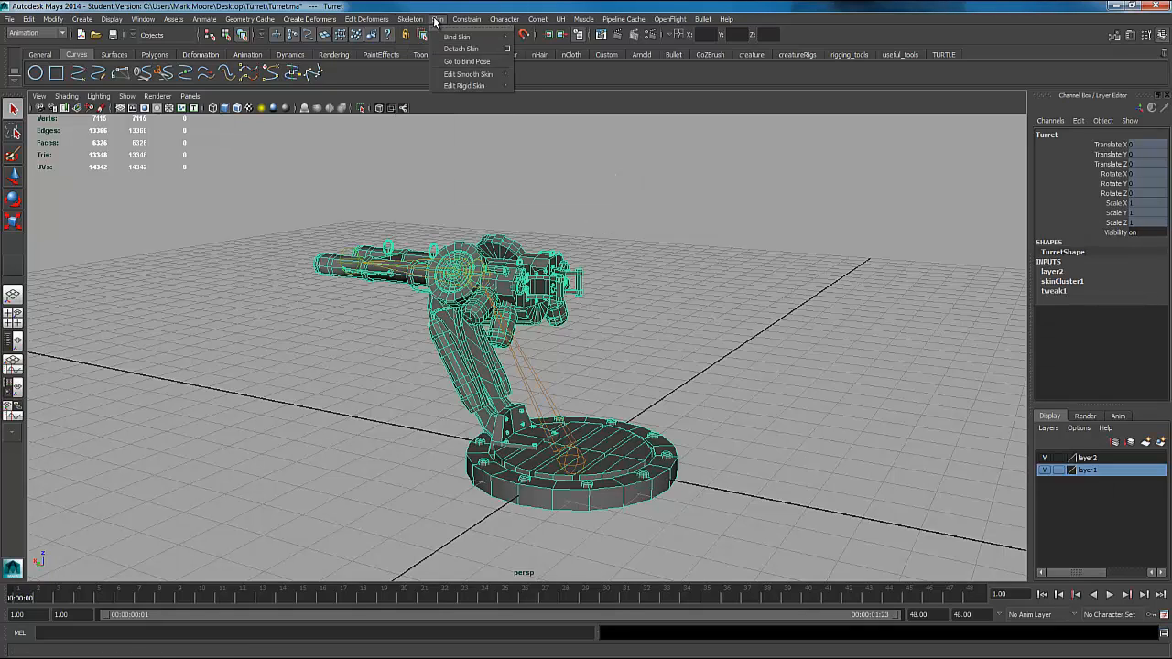
{"action": "mouse_move", "coordinate": [496, 77]}
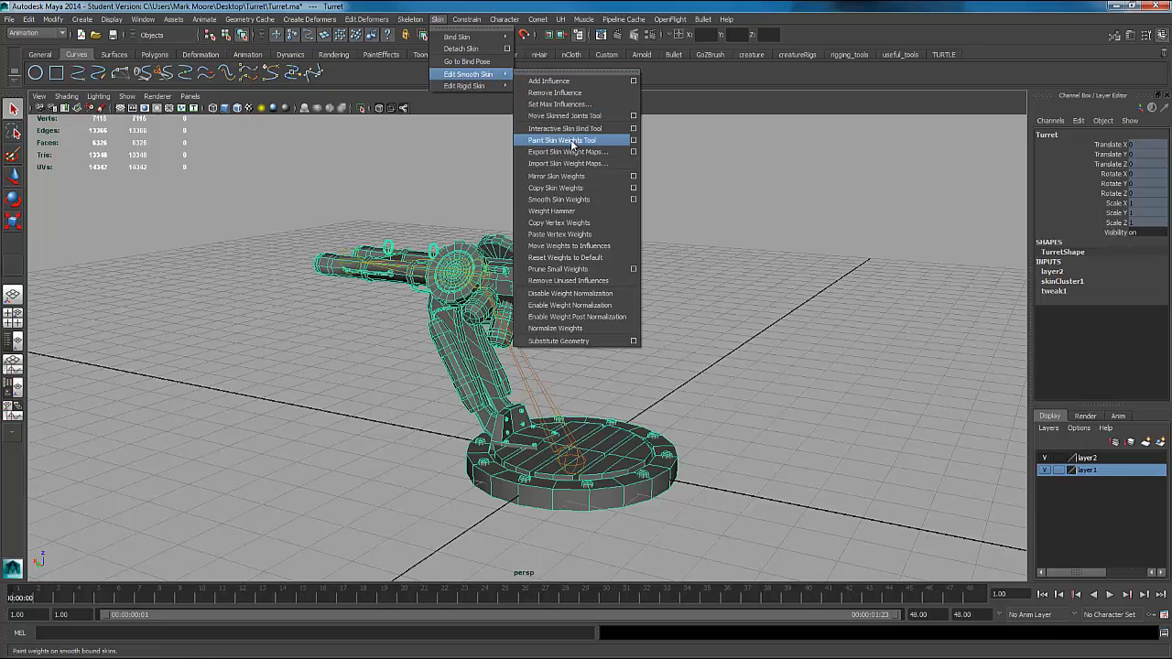
{"action": "left_click", "coordinate": [572, 142]}
{"action": "left_click_drag", "start_coordinate": [652, 373], "coordinate": [148, 295], "text": "alt"}
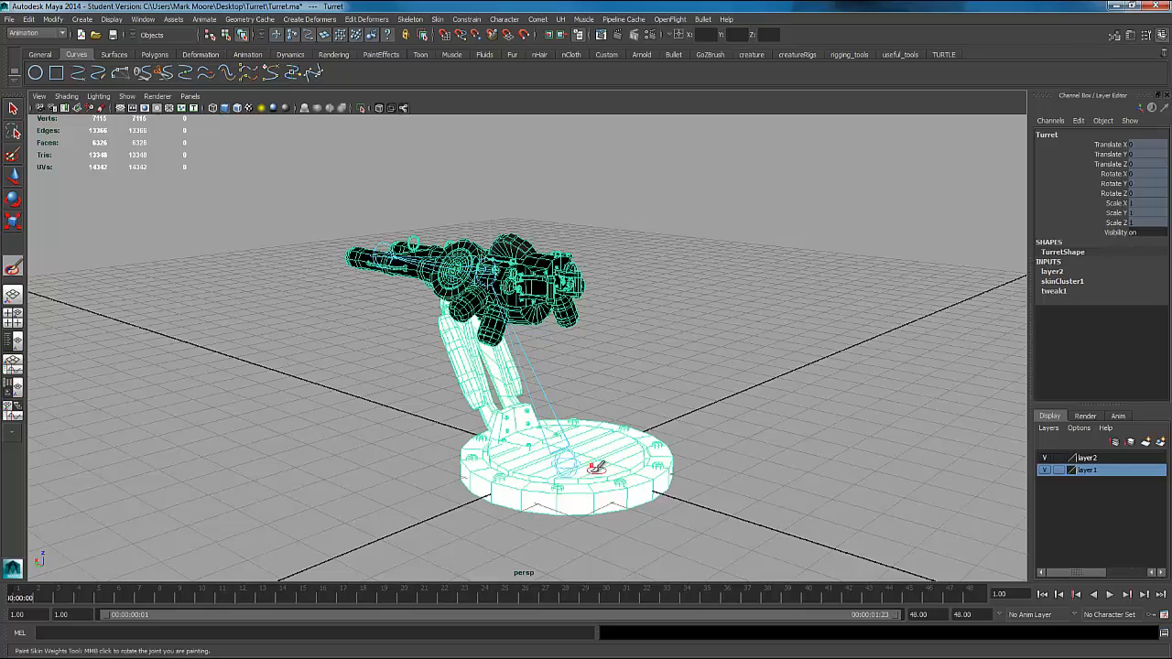
- Open the Paint Skin Weights Tool settings and examine the root joint's weights on the turret's base and arm
{"action": "double_click", "coordinate": [15, 269]}
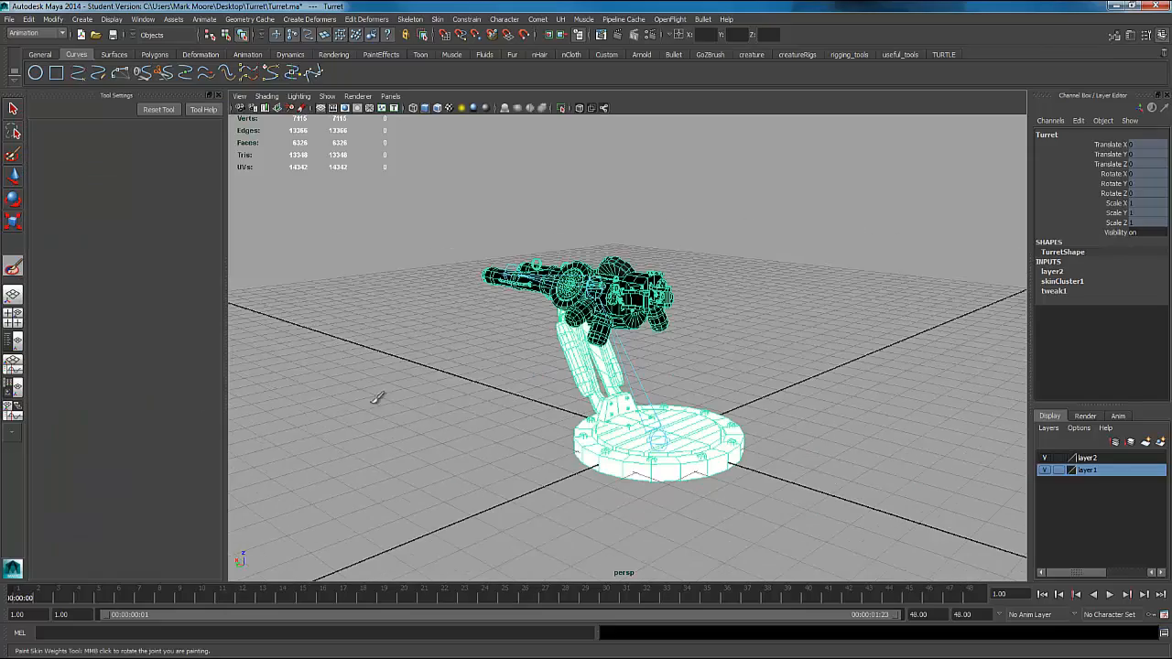
{"action": "left_click_drag", "start_coordinate": [549, 385], "coordinate": [574, 367], "text": "alt"}
{"action": "middle_click_drag", "start_coordinate": [536, 351], "coordinate": [491, 346], "text": "alt"}
{"action": "right_click_drag", "start_coordinate": [490, 352], "coordinate": [615, 440], "text": "alt"}
{"action": "left_click_drag", "start_coordinate": [615, 440], "coordinate": [595, 426], "text": "alt"}
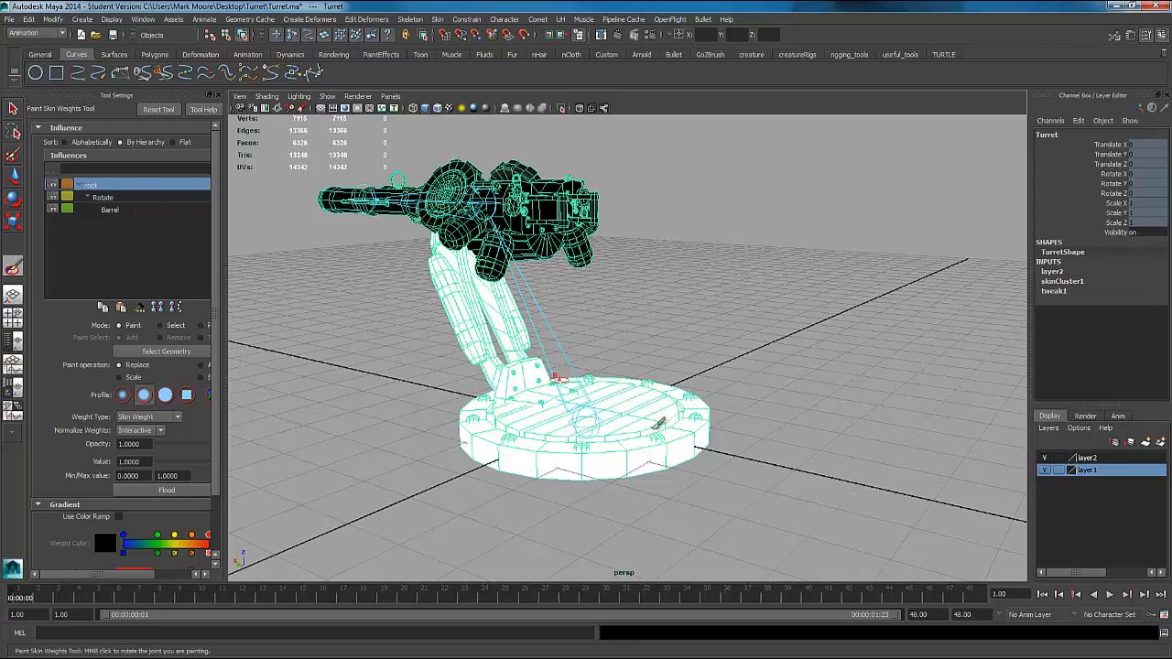
{"action": "left_click_drag", "start_coordinate": [623, 428], "coordinate": [633, 342], "text": "alt"}
- Choose the Rotate influence and examine its skin weights on the gun head and barrels from several angles
{"action": "left_click", "coordinate": [110, 198]}
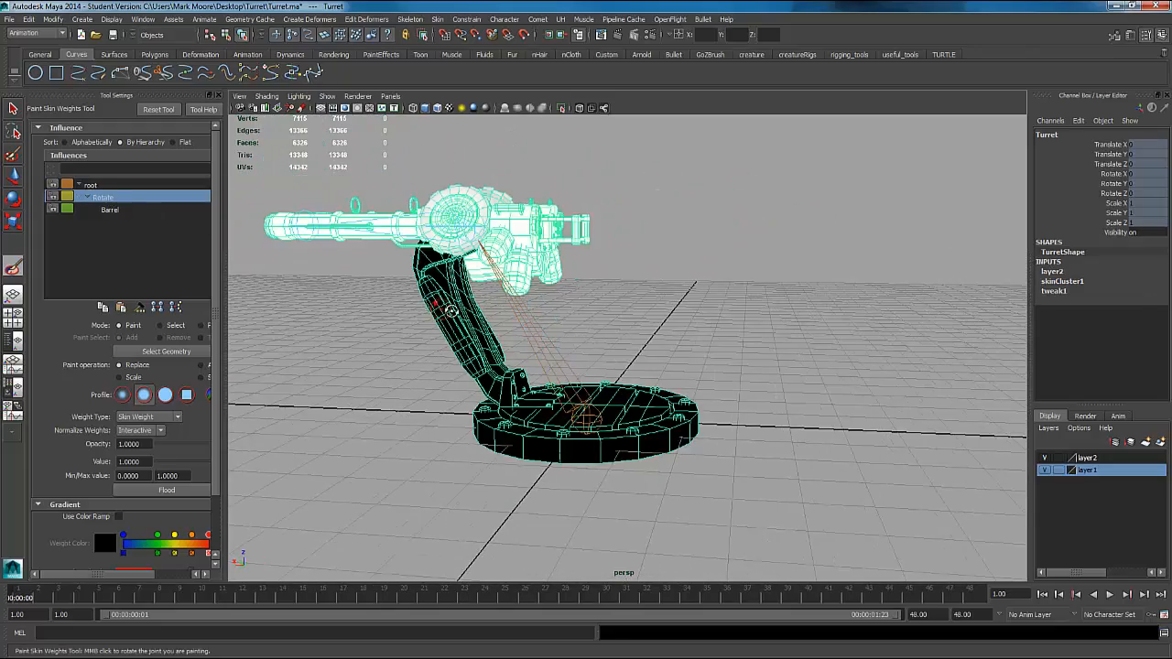
{"action": "mouse_move", "coordinate": [509, 310]}
{"action": "left_mouse_down", "text": "alt"}
{"action": "mouse_move", "coordinate": [546, 337]}
{"action": "mouse_move", "coordinate": [550, 320]}
{"action": "mouse_move", "coordinate": [470, 320]}
{"action": "mouse_move", "coordinate": [591, 319]}
{"action": "left_mouse_up", "text": "alt"}
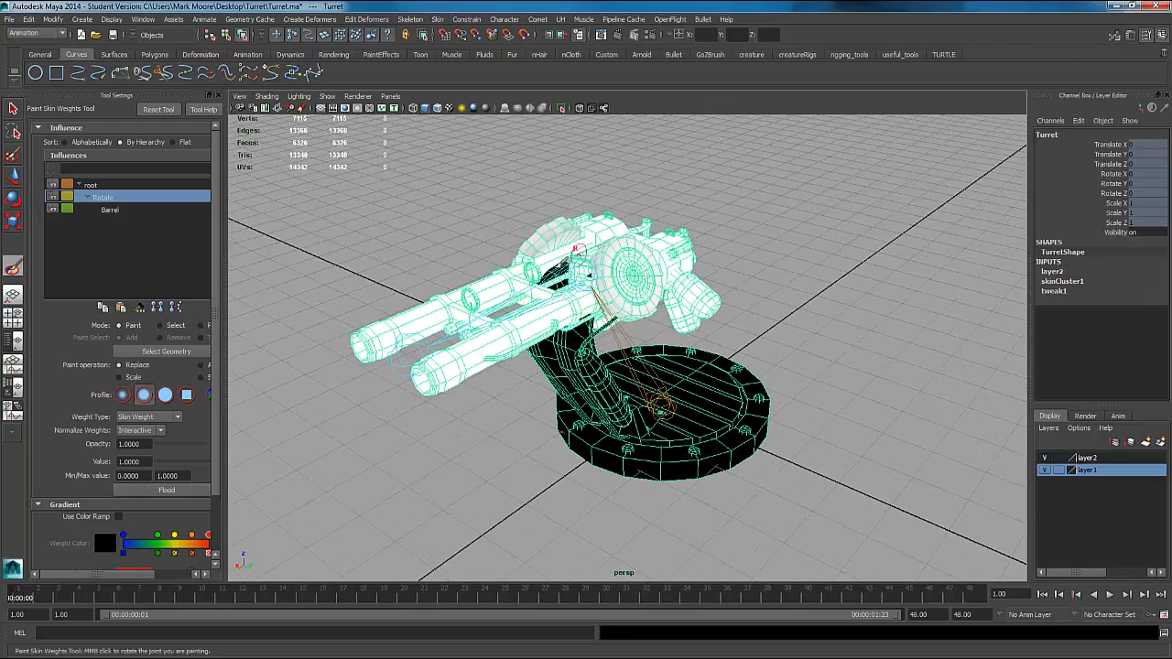
{"action": "right_click_drag", "start_coordinate": [554, 308], "coordinate": [597, 307], "text": "alt"}
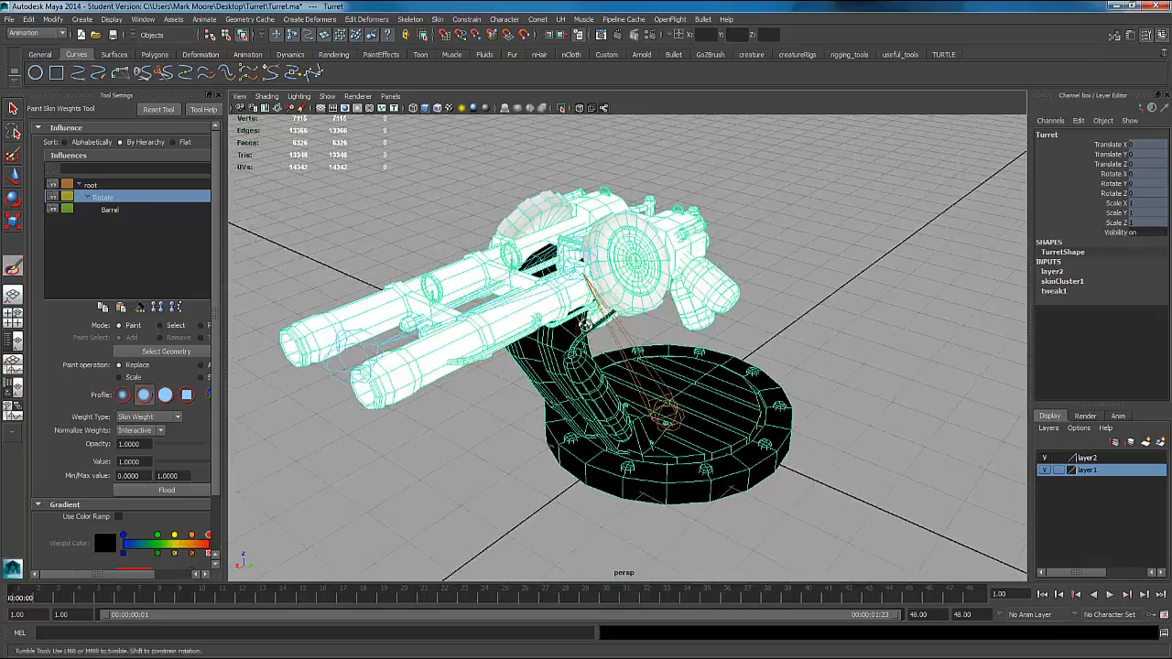
{"action": "mouse_move", "coordinate": [597, 308]}
{"action": "left_mouse_down", "text": "alt"}
{"action": "mouse_move", "coordinate": [568, 323]}
{"action": "mouse_move", "coordinate": [641, 311]}
{"action": "mouse_move", "coordinate": [686, 196]}
{"action": "mouse_move", "coordinate": [474, 319]}
{"action": "mouse_move", "coordinate": [478, 331]}
{"action": "mouse_move", "coordinate": [655, 285]}
{"action": "mouse_move", "coordinate": [575, 320]}
{"action": "mouse_move", "coordinate": [636, 333]}
{"action": "mouse_move", "coordinate": [620, 324]}
{"action": "mouse_move", "coordinate": [699, 316]}
{"action": "left_mouse_up", "text": "alt"}
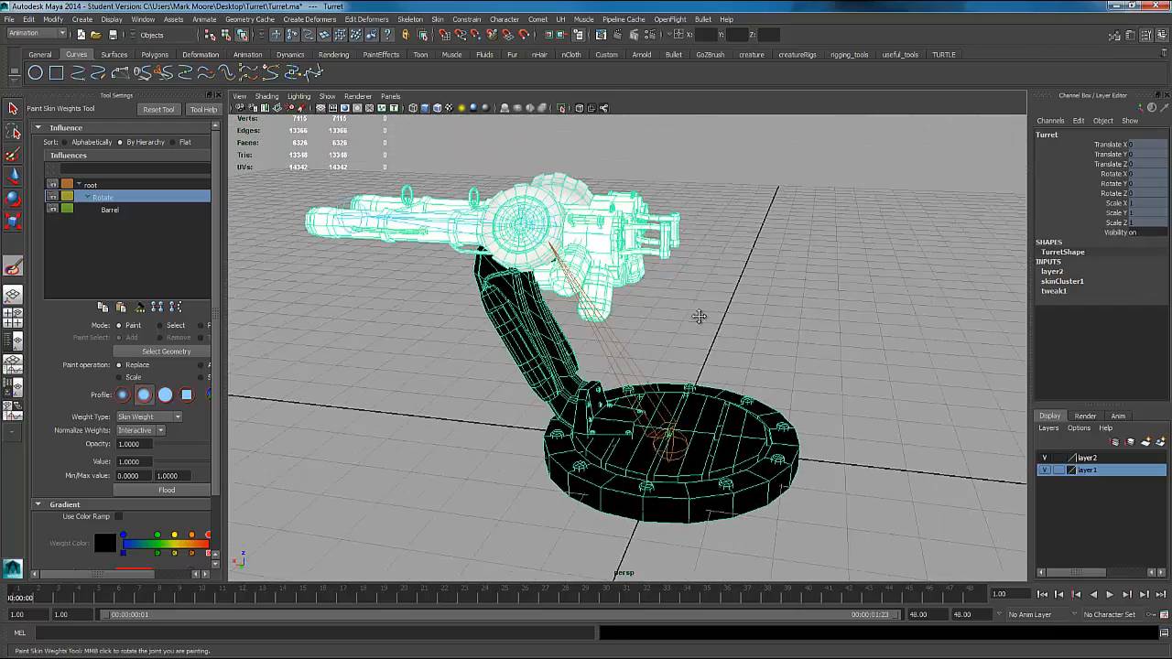
{"action": "middle_click_drag", "start_coordinate": [698, 317], "coordinate": [738, 321], "text": "alt"}
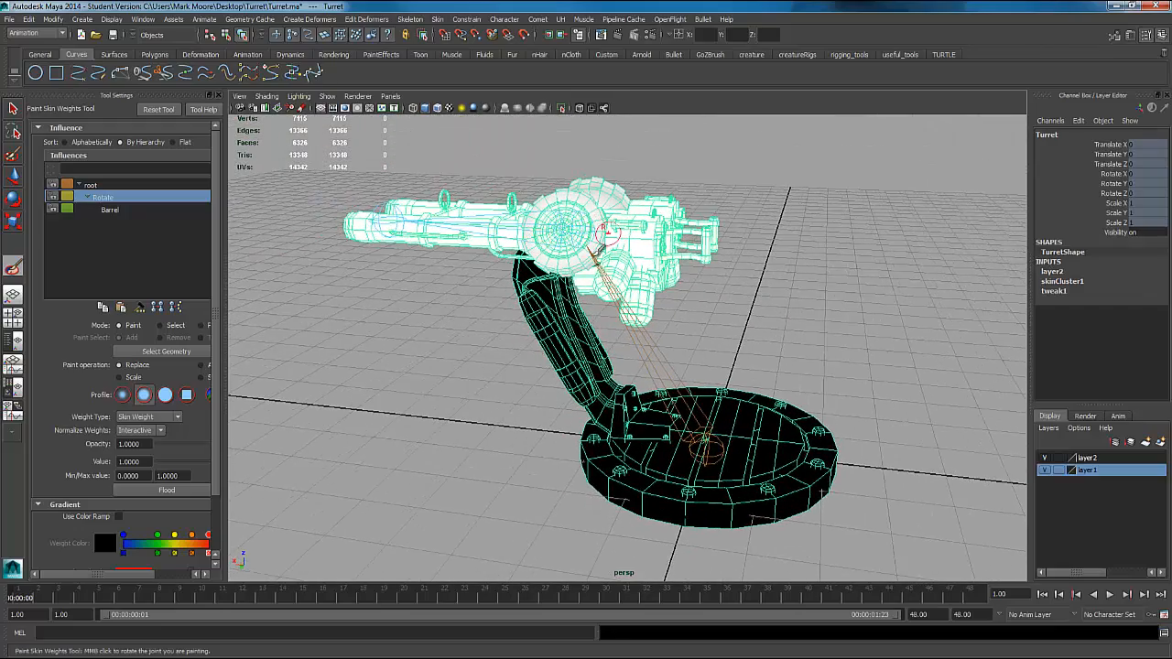
{"action": "left_click_drag", "start_coordinate": [737, 363], "coordinate": [568, 320], "text": "alt"}
- Examine the Barrel influence's skin weights over the whole turret, and switch back to the root influence
{"action": "left_click", "coordinate": [117, 210]}
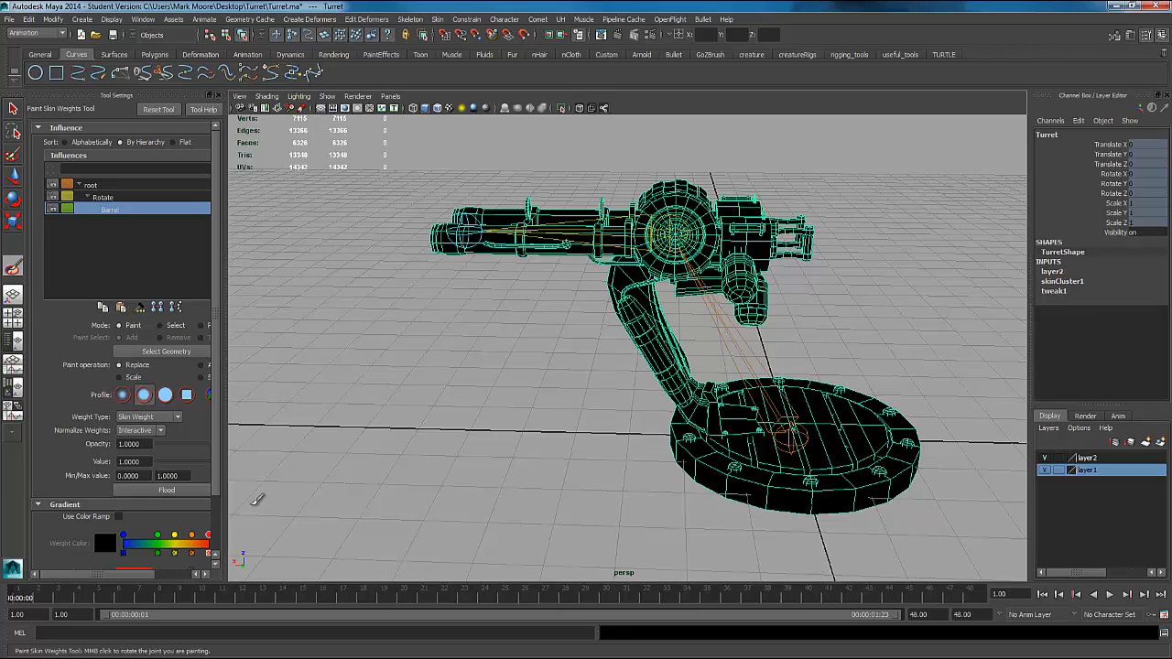
{"action": "mouse_move", "coordinate": [586, 361]}
{"action": "left_mouse_down", "text": "alt"}
{"action": "mouse_move", "coordinate": [544, 322]}
{"action": "mouse_move", "coordinate": [474, 322]}
{"action": "mouse_move", "coordinate": [567, 308]}
{"action": "mouse_move", "coordinate": [391, 311]}
{"action": "mouse_move", "coordinate": [599, 321]}
{"action": "mouse_move", "coordinate": [566, 300]}
{"action": "left_mouse_up", "text": "alt"}
{"action": "left_click_drag", "start_coordinate": [811, 386], "coordinate": [819, 397], "text": "alt"}
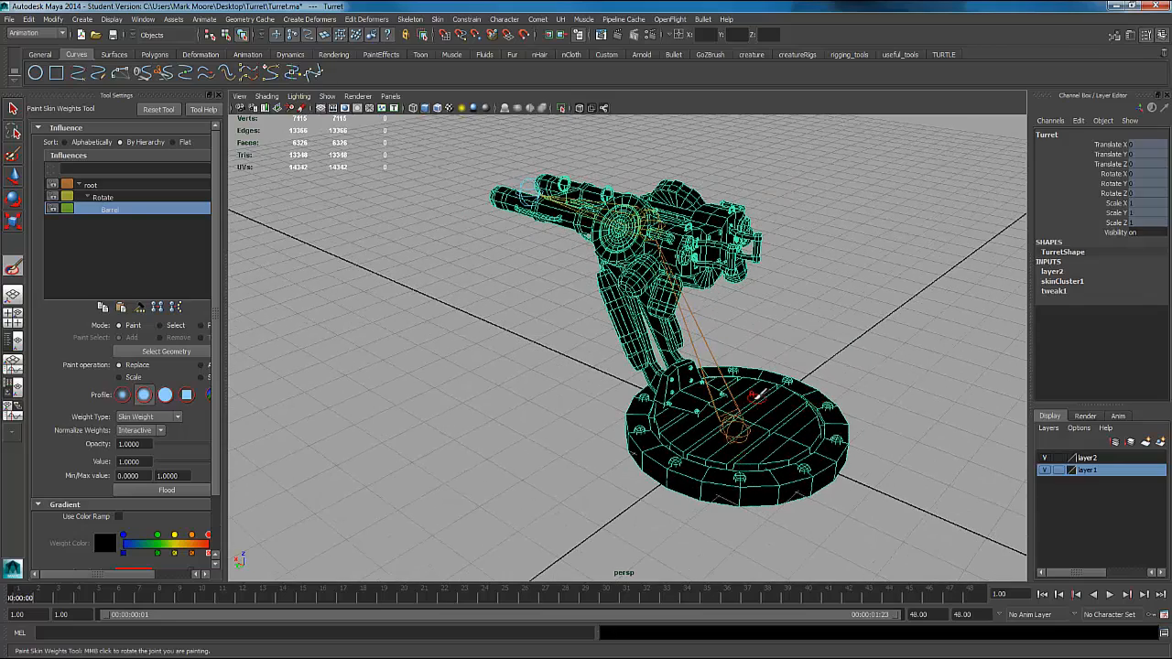
{"action": "left_click_drag", "start_coordinate": [614, 335], "coordinate": [771, 348], "text": "alt"}
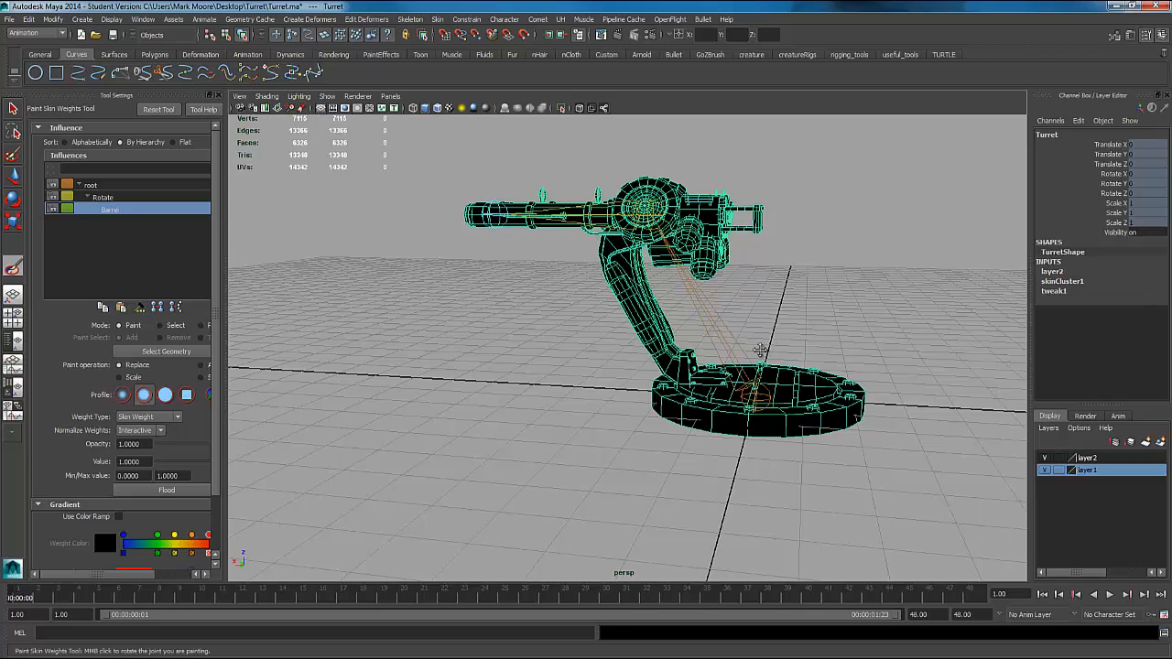
{"action": "left_click_drag", "start_coordinate": [760, 351], "coordinate": [566, 403], "text": "alt"}
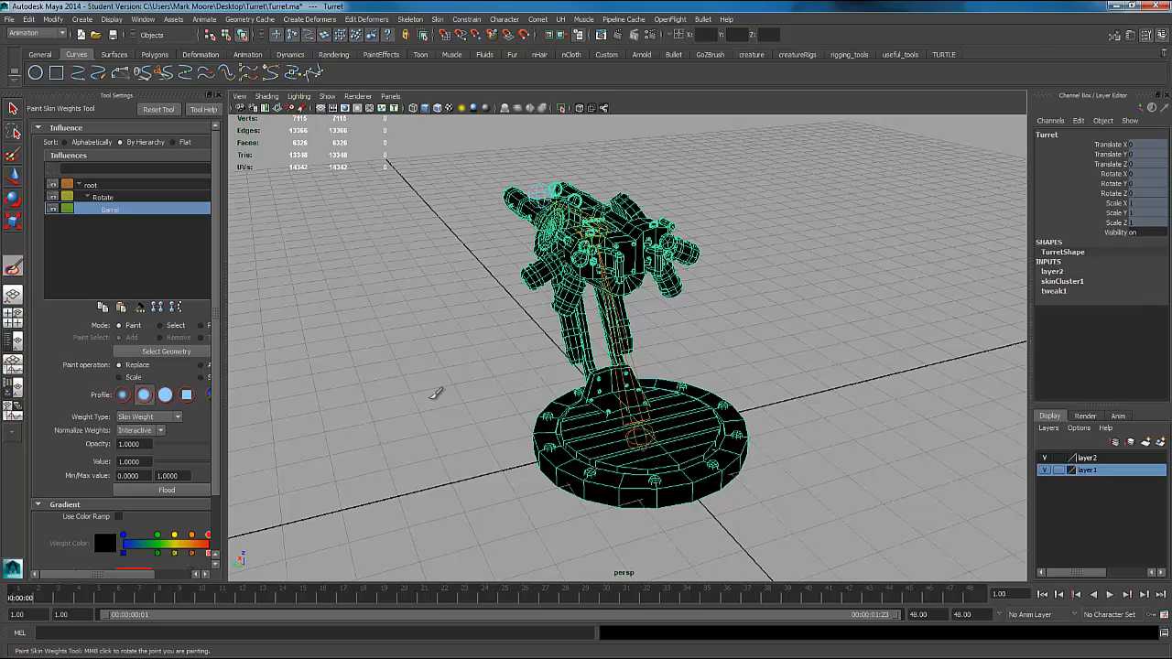
{"action": "left_click_drag", "start_coordinate": [436, 393], "coordinate": [500, 379], "text": "alt"}
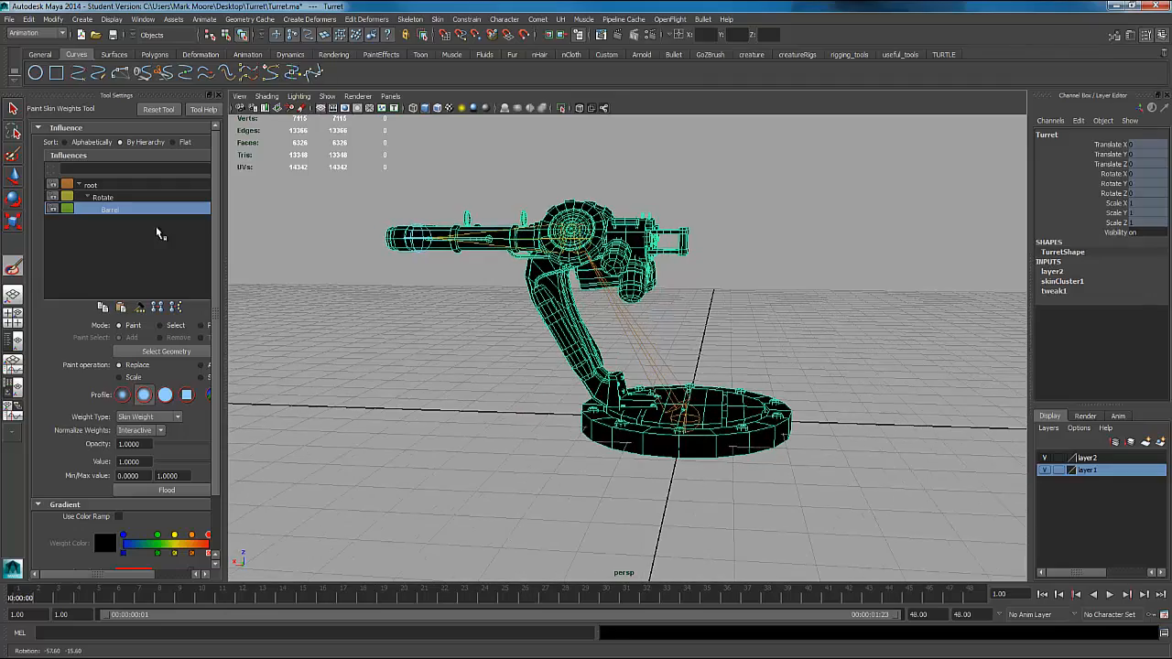
{"action": "left_click", "coordinate": [90, 185]}
{"action": "left_click_drag", "start_coordinate": [445, 348], "coordinate": [388, 351], "text": "alt"}
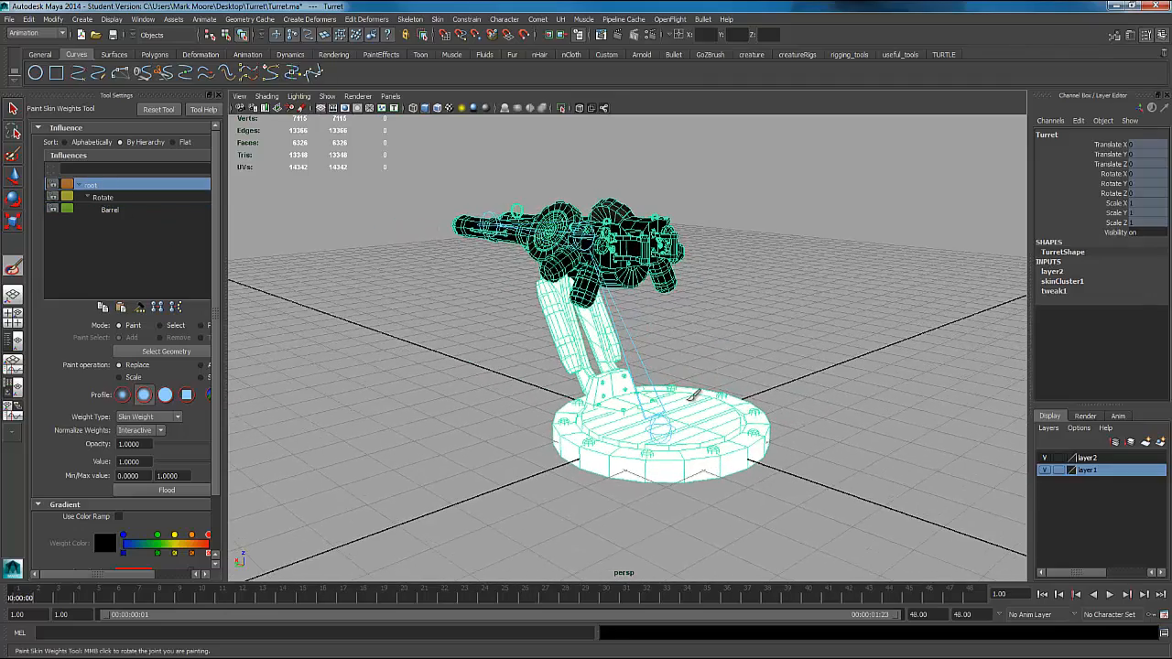
- Test the gun head's movement by rotating the Rotate joint with the Rotate tool, and undo the rotation
{"action": "left_click", "coordinate": [12, 108]}
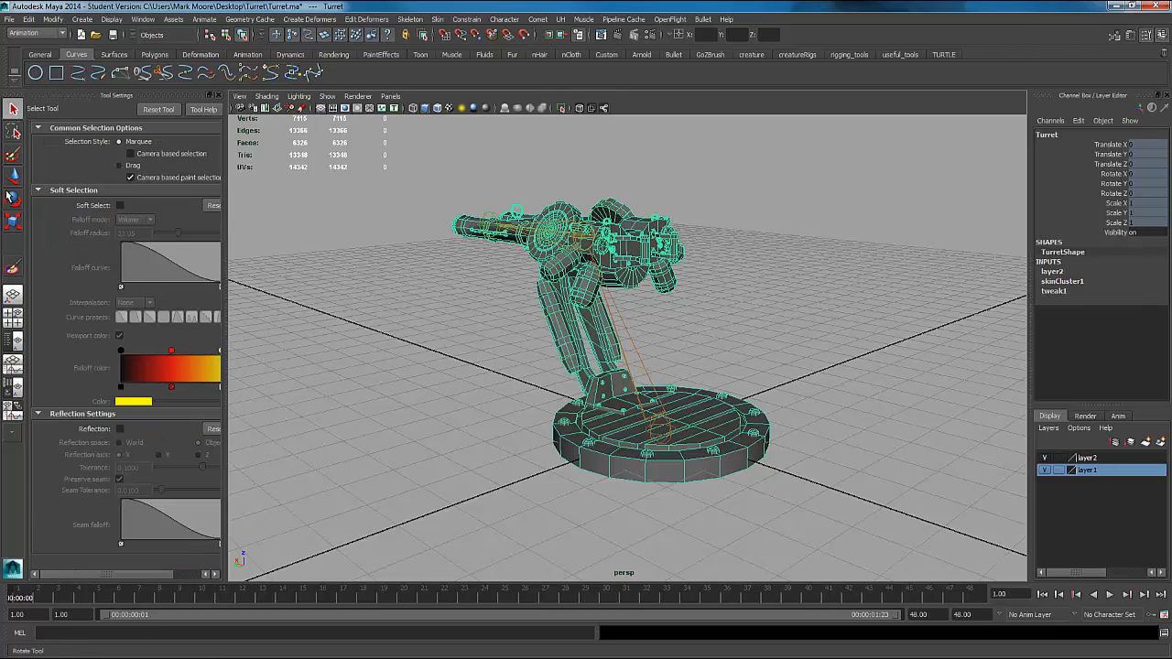
{"action": "left_click", "coordinate": [13, 196]}
{"action": "left_click", "coordinate": [583, 238]}
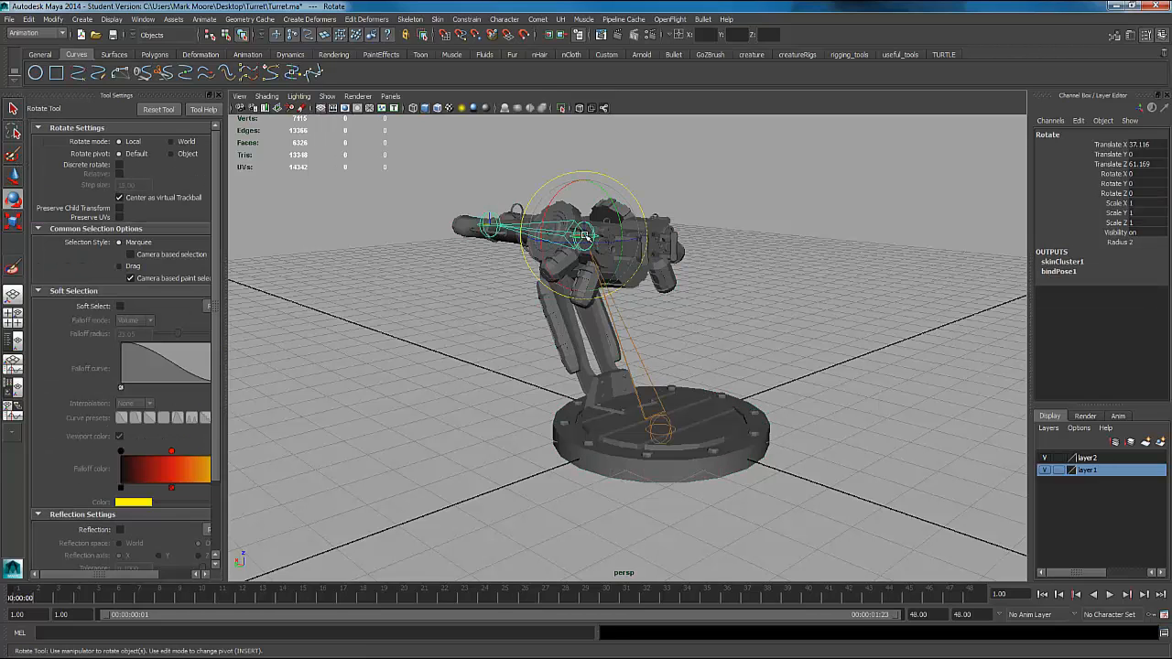
{"action": "left_click_drag", "start_coordinate": [564, 242], "coordinate": [609, 231]}
{"action": "key", "text": "ctrl+z"}
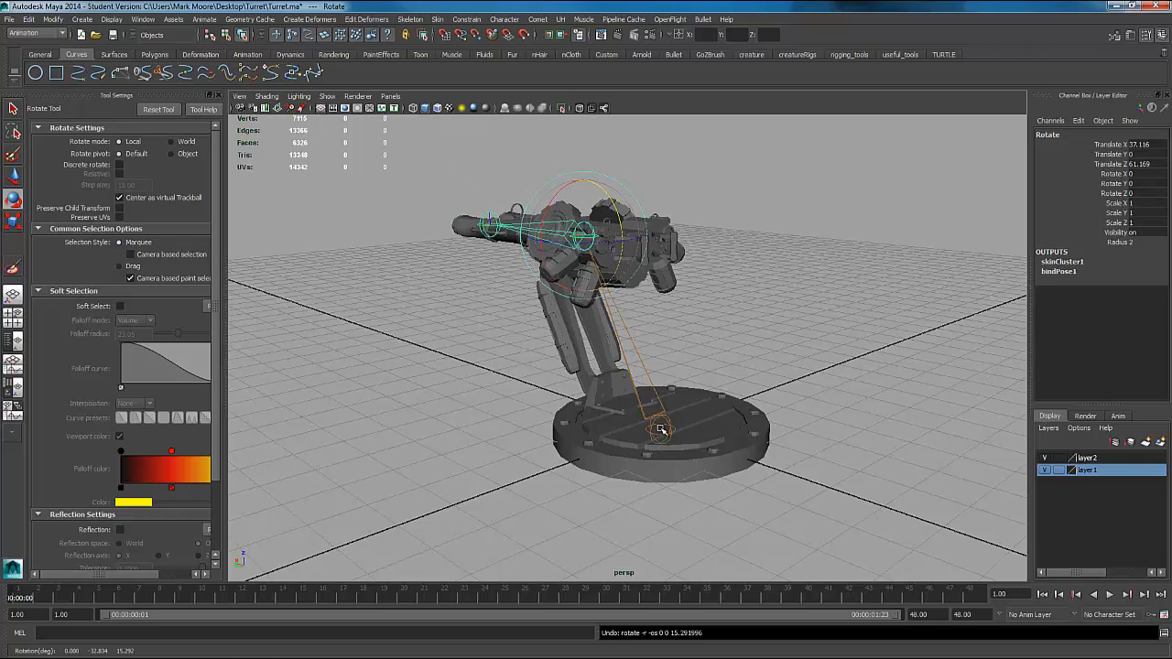
- Test turning the whole turret by rotating the root joint about 74 degrees around Z, and undo the rotation
{"action": "left_click", "coordinate": [660, 430]}
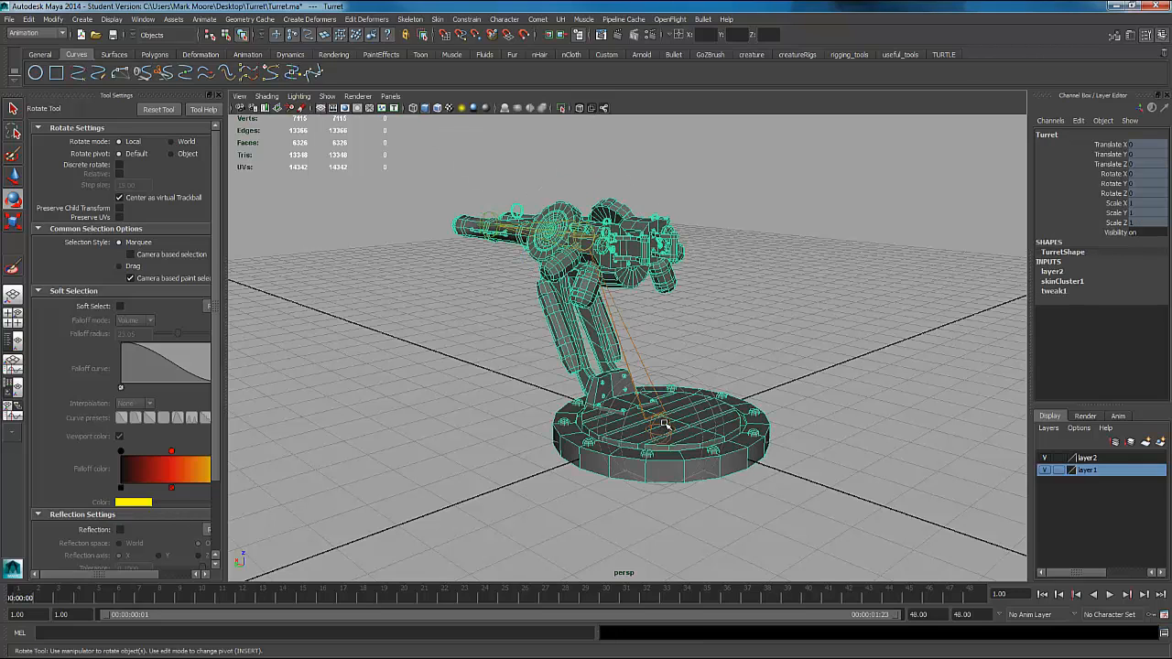
{"action": "left_click", "coordinate": [786, 362]}
{"action": "left_click", "coordinate": [671, 430]}
{"action": "left_click_drag", "start_coordinate": [665, 449], "coordinate": [723, 455]}
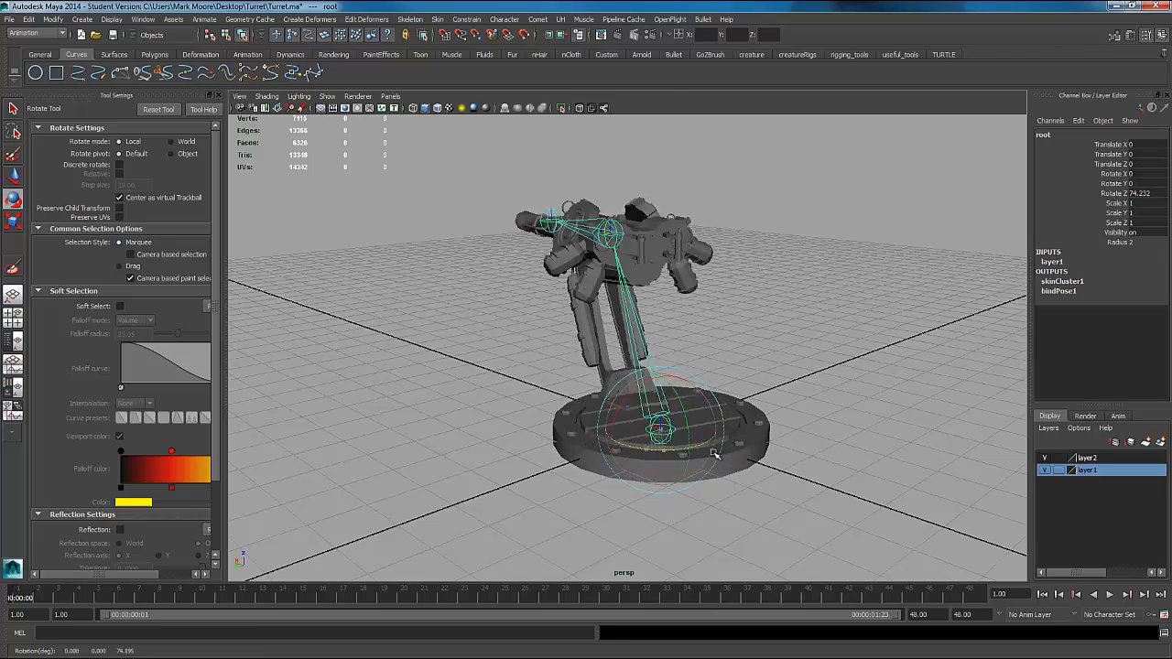
{"action": "key", "text": "ctrl+z"}
{"action": "key", "text": "ctrl+z"}
{"action": "key", "text": "ctrl+z"}
{"action": "key", "text": "ctrl+z"}
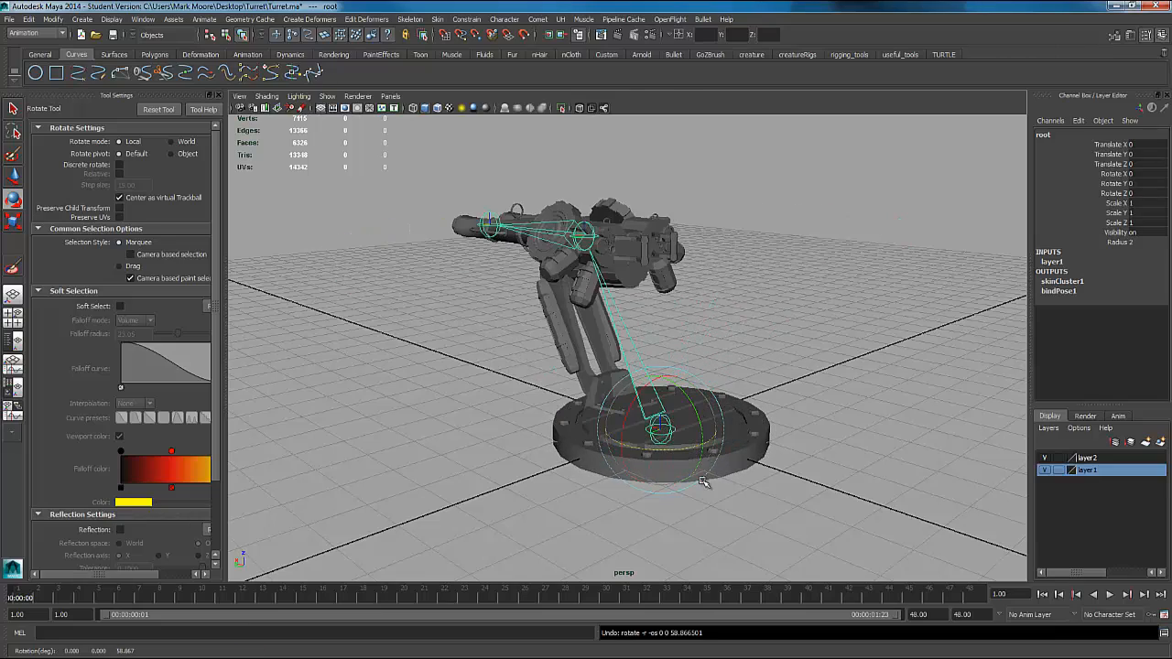
- Clear the selection and examine the turret and its joint chain from several sides
{"action": "left_click_drag", "start_coordinate": [615, 475], "coordinate": [699, 407], "text": "alt"}
{"action": "left_click", "coordinate": [482, 444]}
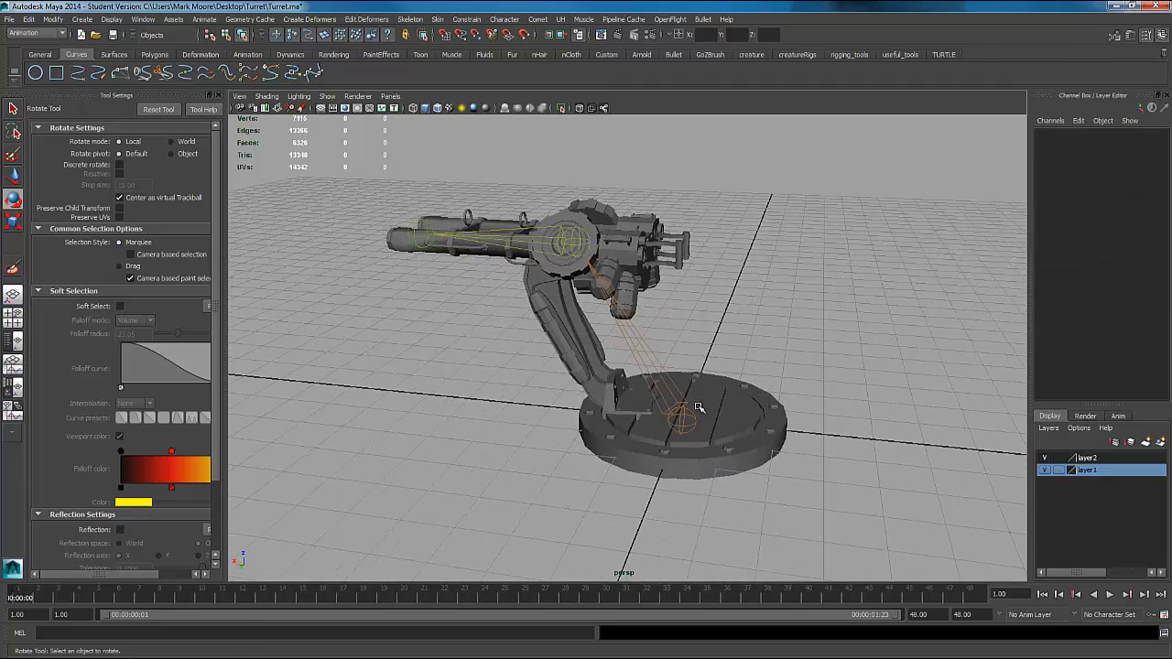
{"action": "left_click", "coordinate": [483, 268]}
{"action": "left_click_drag", "start_coordinate": [540, 379], "coordinate": [680, 338], "text": "alt"}
{"action": "left_click", "coordinate": [727, 373]}
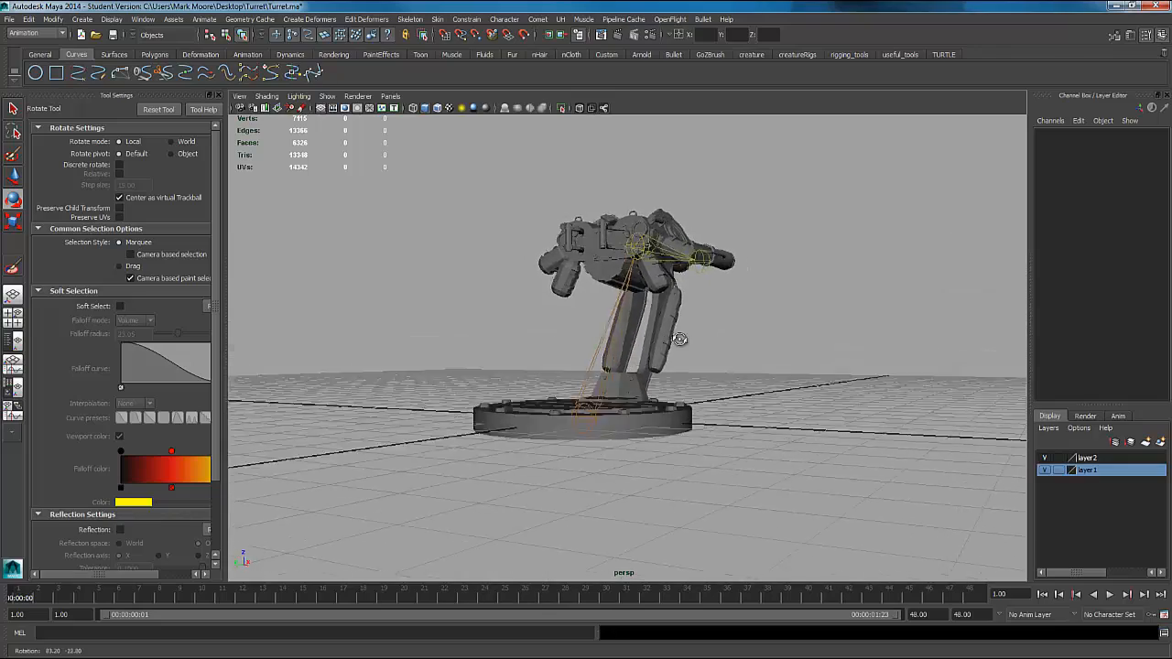
{"action": "left_click_drag", "start_coordinate": [784, 348], "coordinate": [820, 359], "text": "alt"}
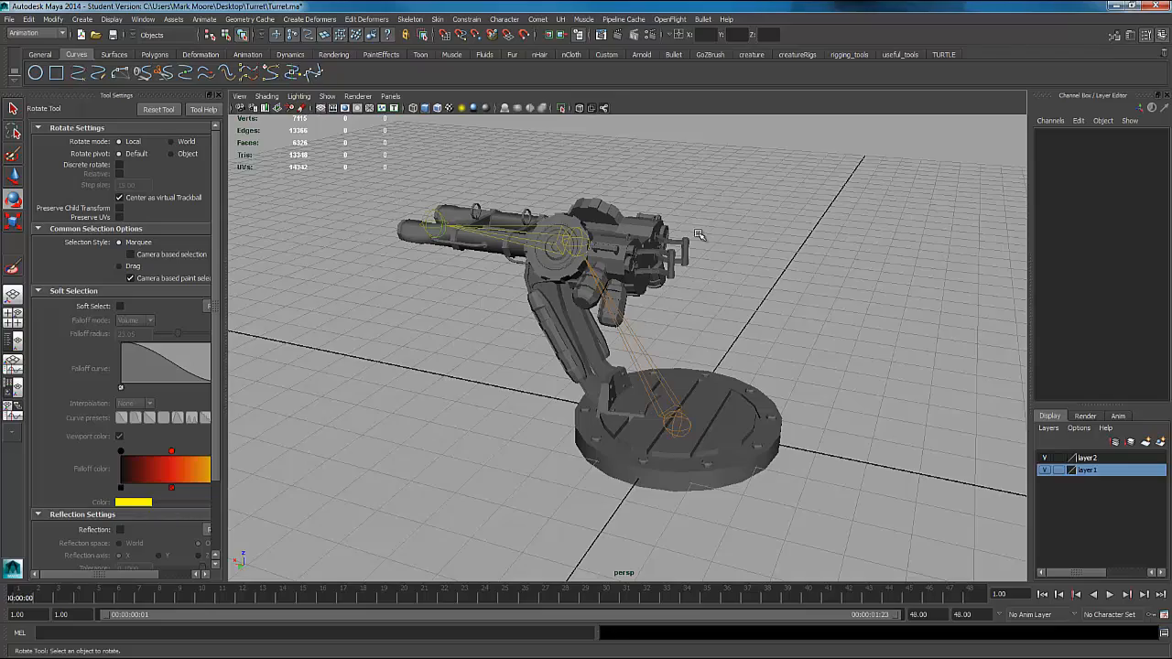
{"action": "left_click_drag", "start_coordinate": [696, 235], "coordinate": [684, 261], "text": "alt"}
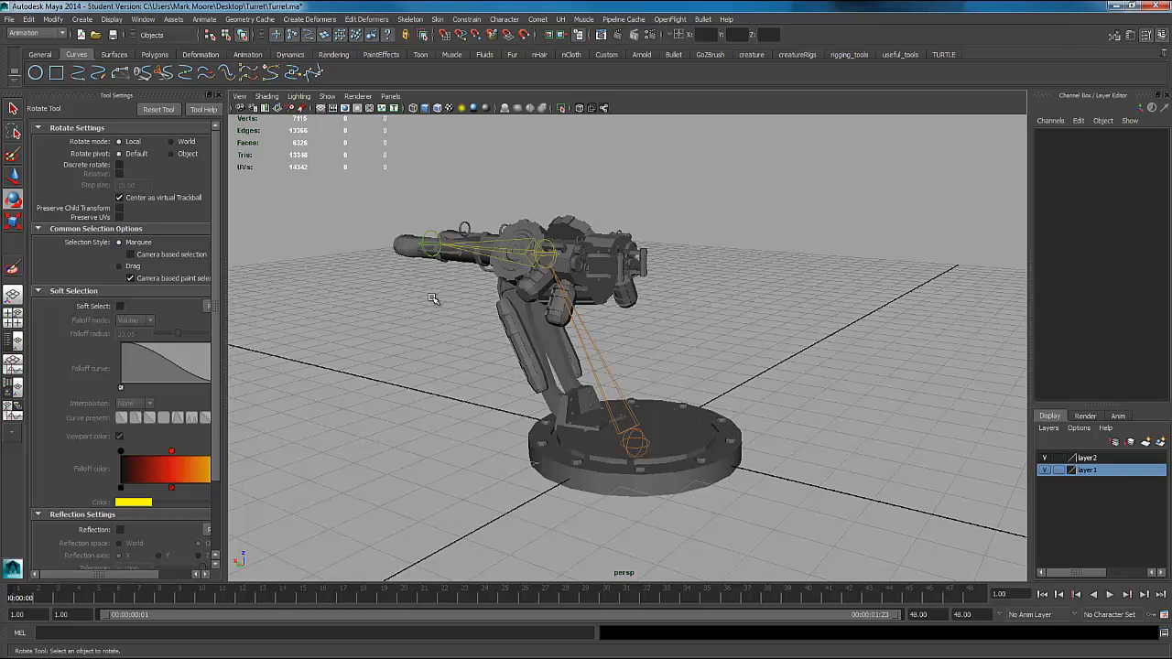
- Hide the tool settings and open the Outliner
{"action": "left_click_drag", "start_coordinate": [432, 298], "coordinate": [428, 373], "text": "alt"}
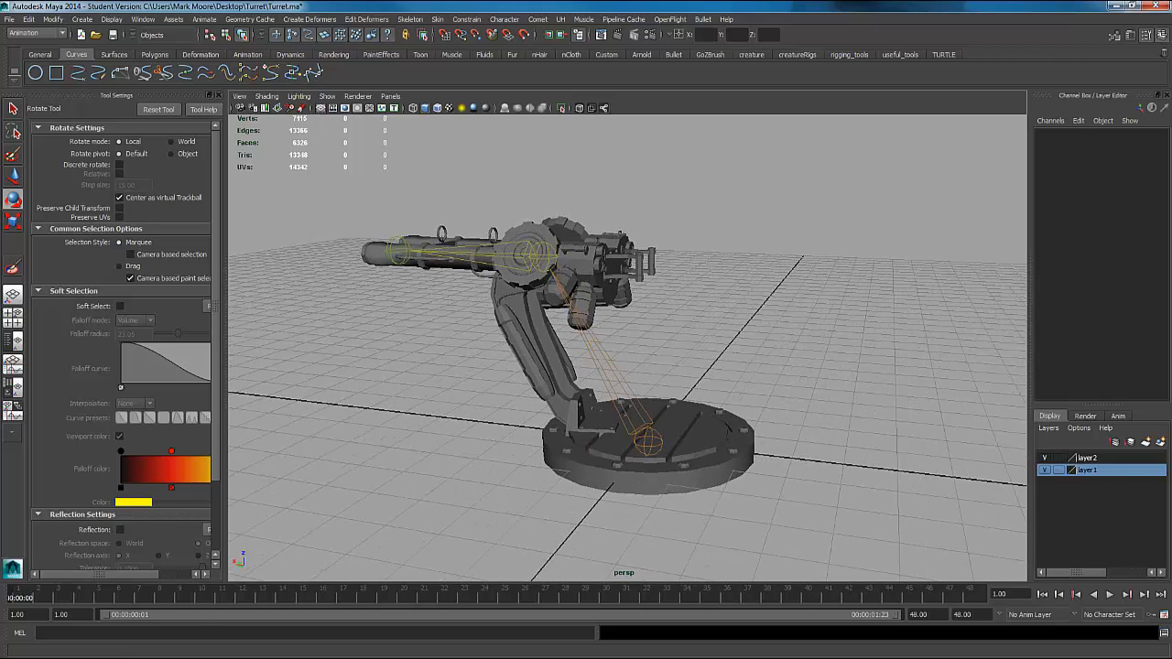
{"action": "left_click", "coordinate": [218, 96]}
{"action": "left_click", "coordinate": [53, 19]}
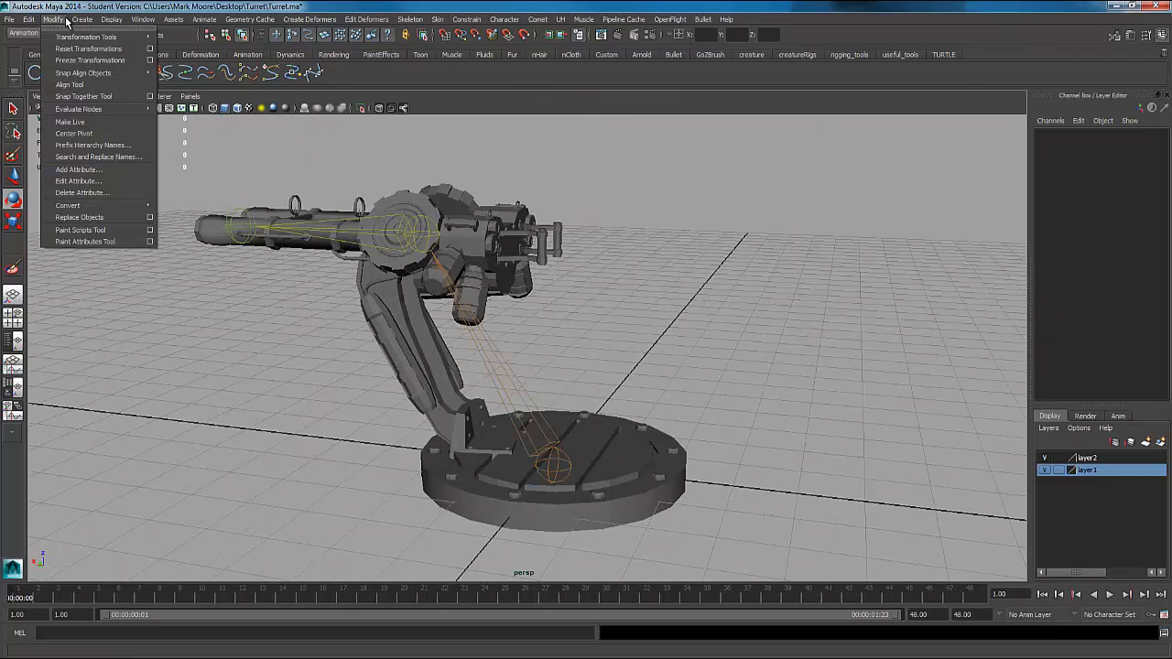
{"action": "left_click", "coordinate": [66, 20]}
{"action": "left_click", "coordinate": [111, 19]}
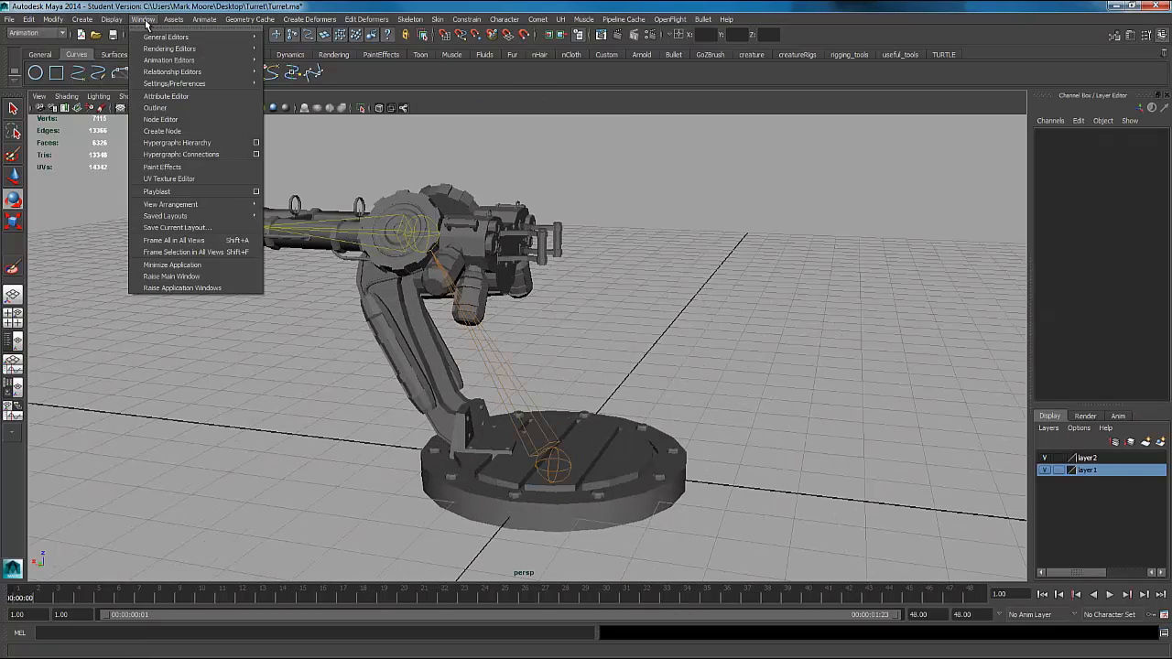
{"action": "mouse_move", "coordinate": [146, 22]}
{"action": "left_click", "coordinate": [168, 107]}
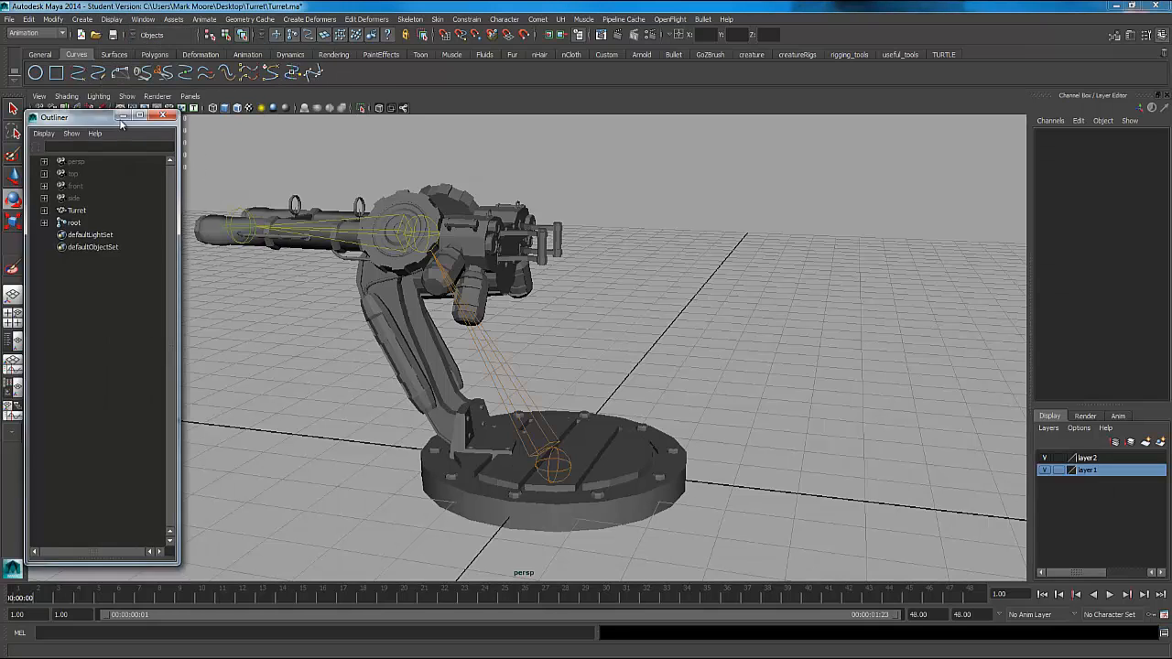
- Expand the root joint hierarchy in the Outliner and select the Turret mesh together with the root, Rotate and Barrel joints
{"action": "left_click", "coordinate": [55, 229]}
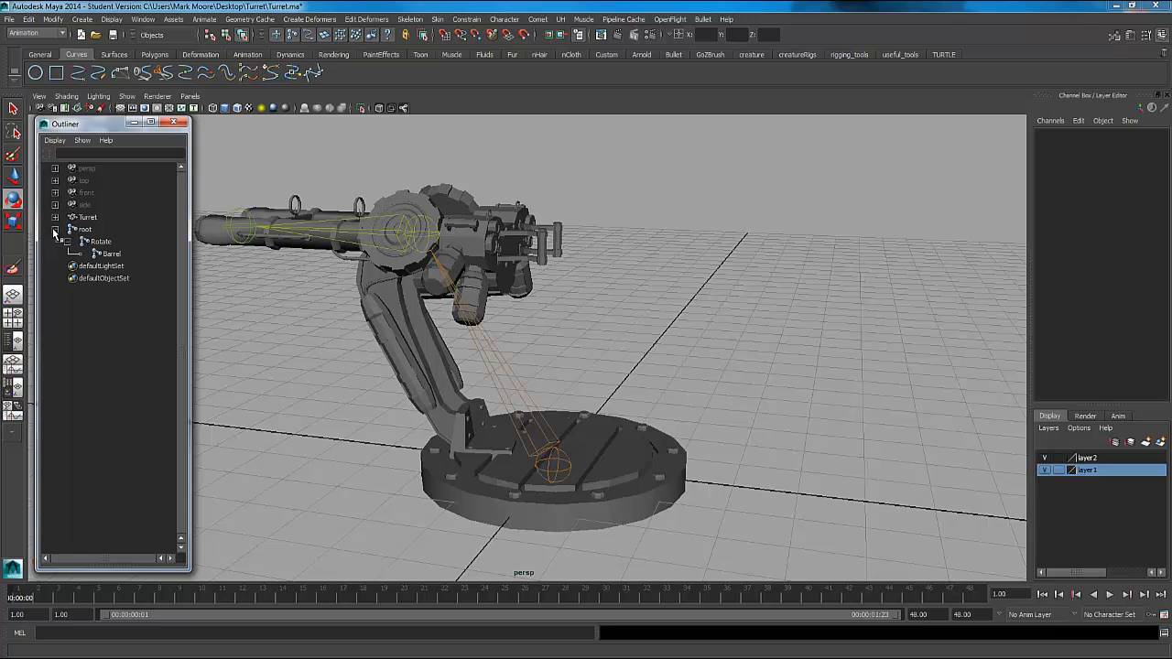
{"action": "left_click_drag", "start_coordinate": [82, 229], "coordinate": [105, 259]}
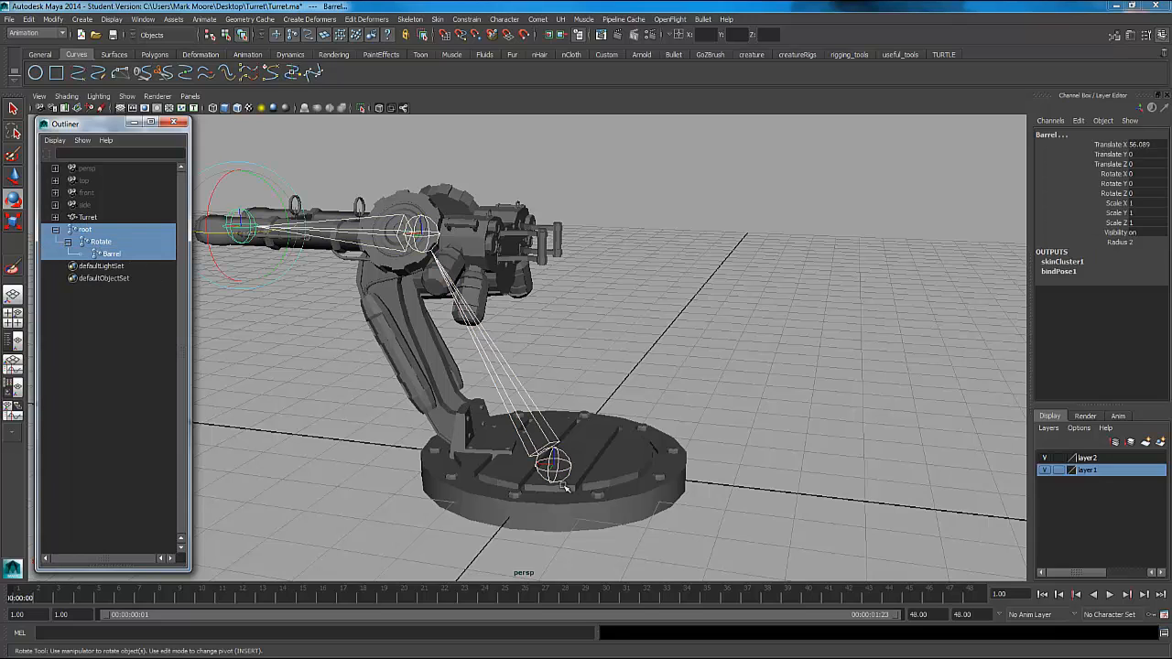
{"action": "left_click", "coordinate": [85, 217]}
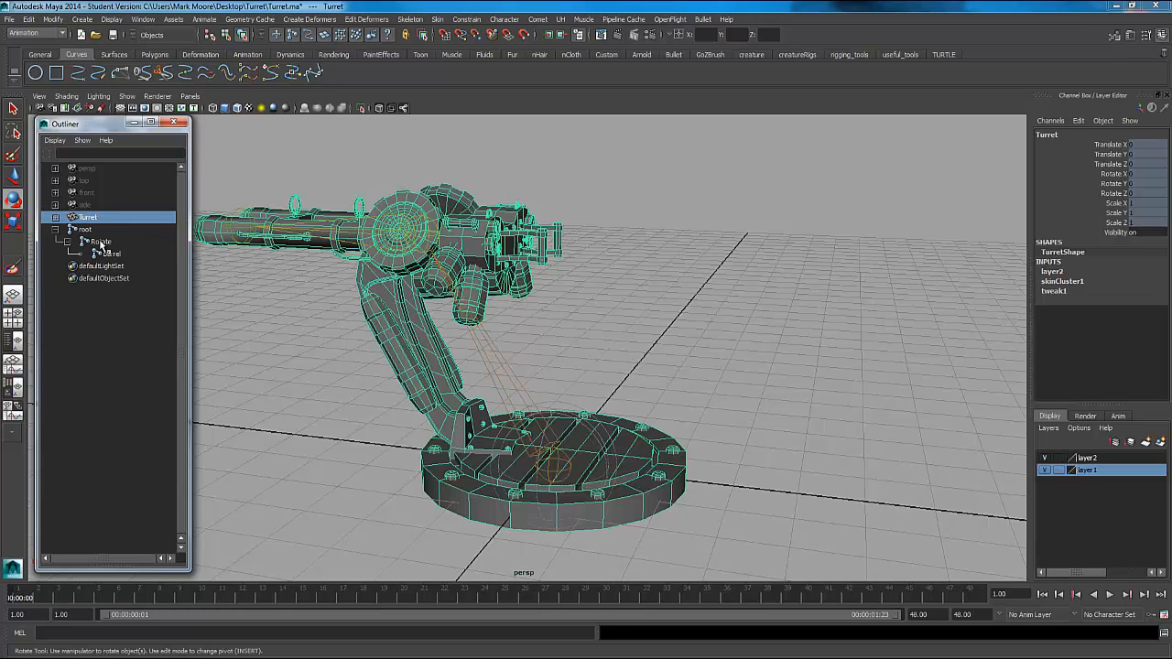
{"action": "left_click_drag", "start_coordinate": [117, 257], "coordinate": [84, 222]}
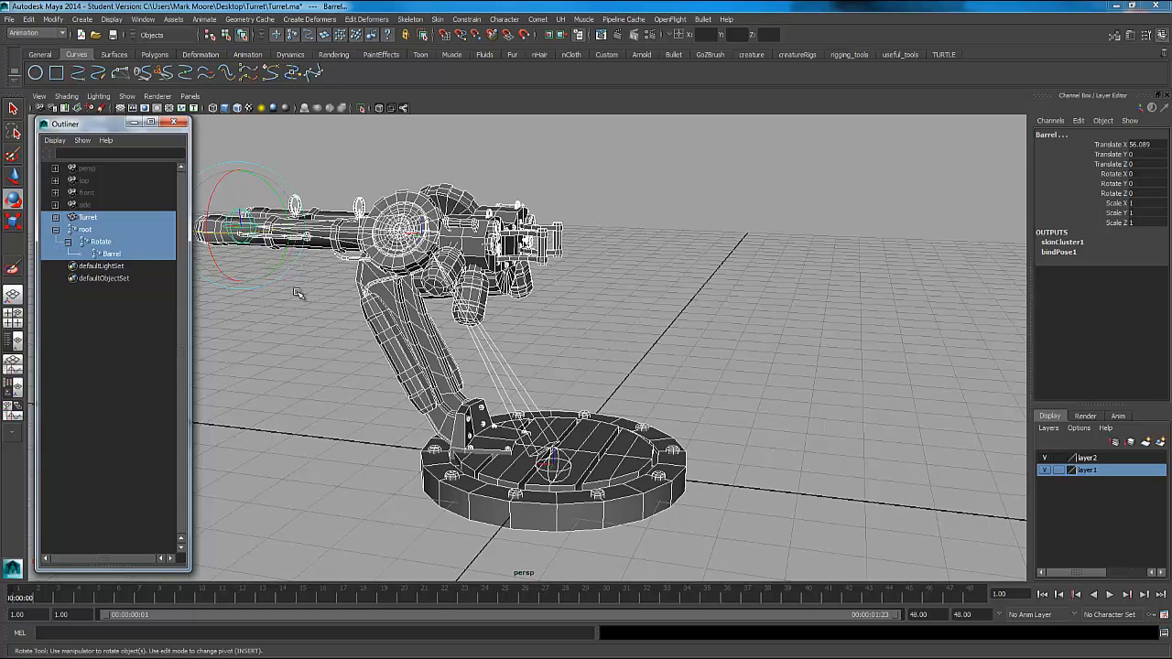
- Set up an export of the selected turret mesh and joints as FBX export, with Z as the up axis
{"action": "middle_click_drag", "start_coordinate": [469, 289], "coordinate": [551, 299], "text": "alt"}
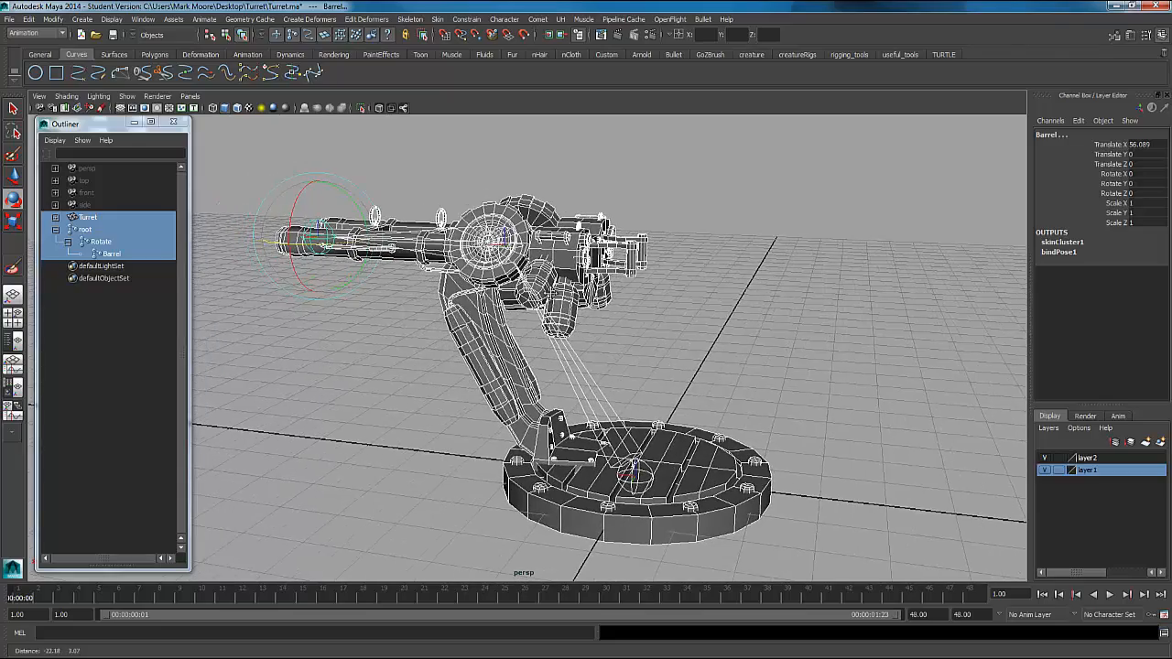
{"action": "mouse_move", "coordinate": [551, 300]}
{"action": "left_mouse_down", "text": "alt"}
{"action": "mouse_move", "coordinate": [523, 304]}
{"action": "mouse_move", "coordinate": [578, 292]}
{"action": "mouse_move", "coordinate": [498, 313]}
{"action": "mouse_move", "coordinate": [495, 291]}
{"action": "mouse_move", "coordinate": [547, 276]}
{"action": "left_mouse_up", "text": "alt"}
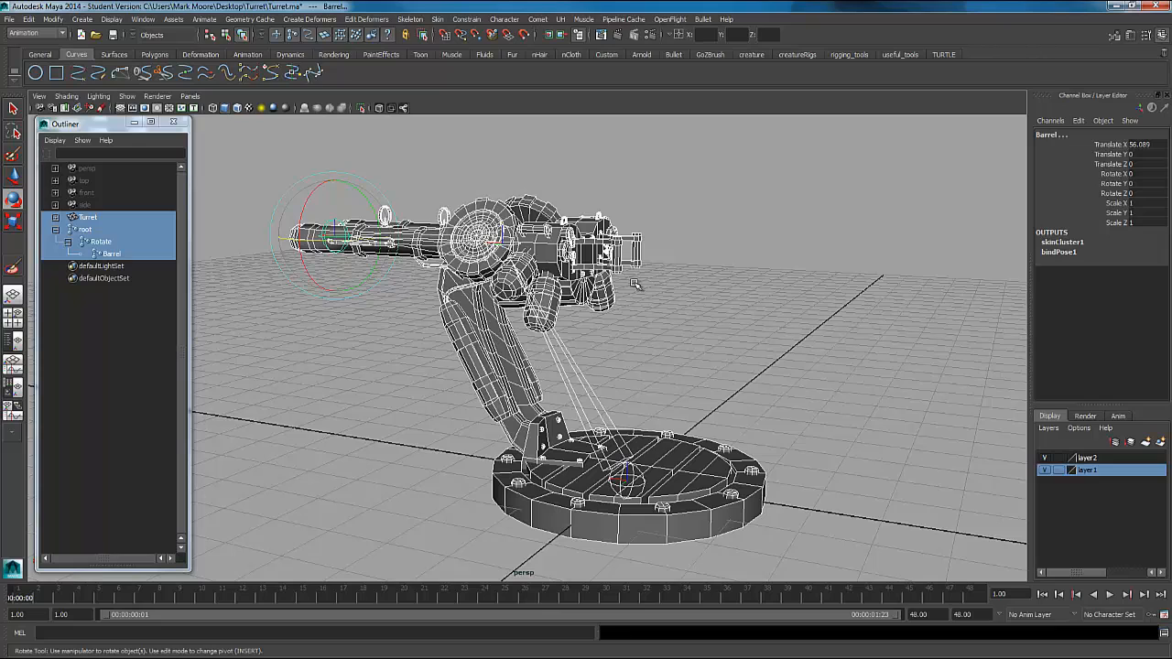
{"action": "left_click", "coordinate": [11, 20]}
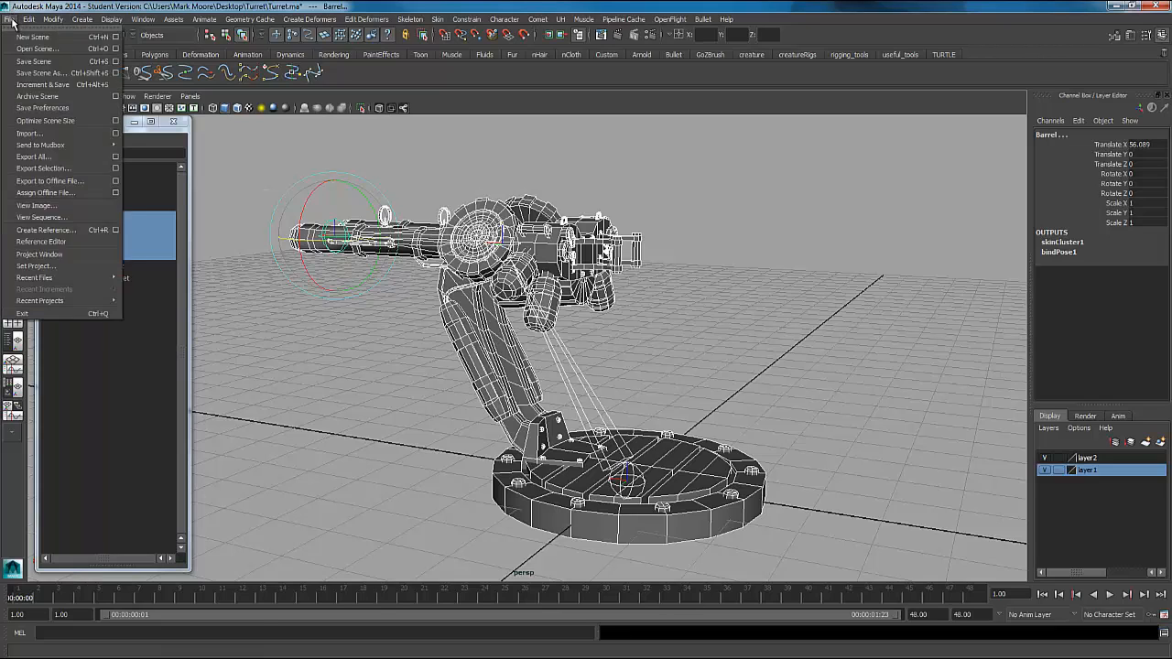
{"action": "left_click", "coordinate": [55, 170]}
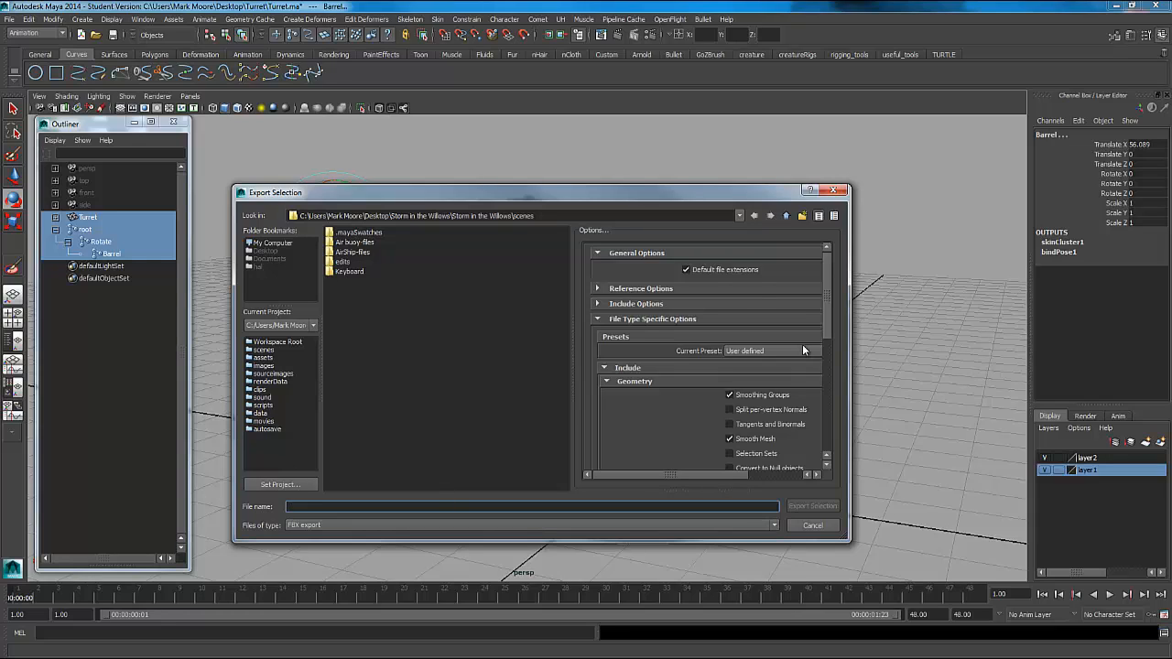
{"action": "left_click", "coordinate": [530, 524]}
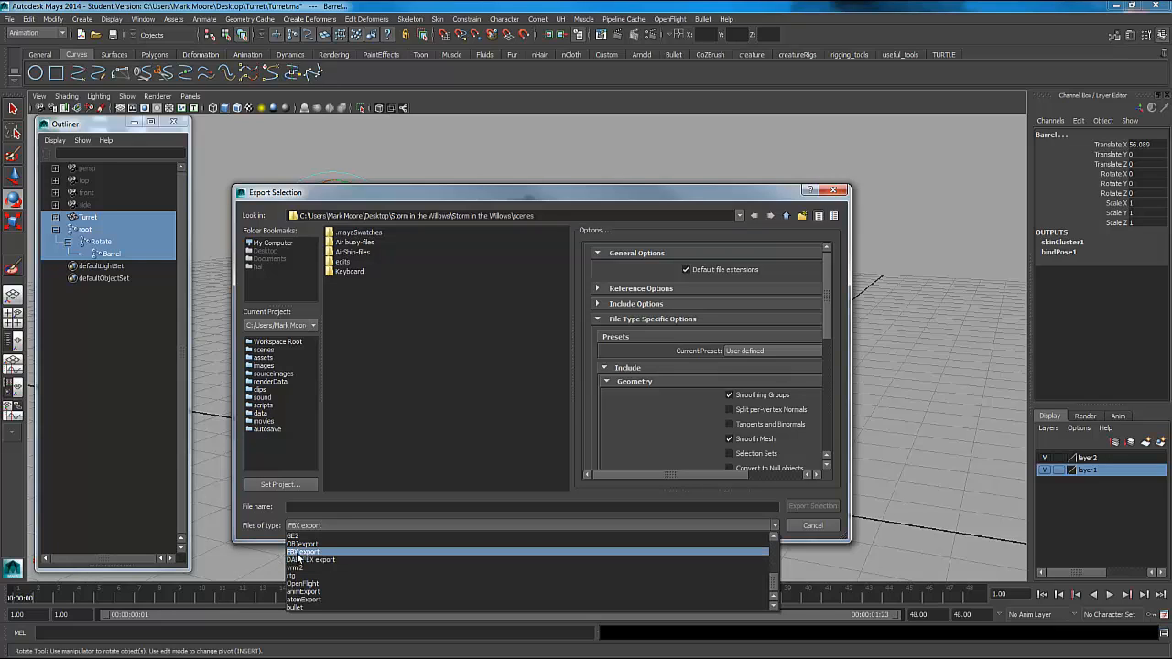
{"action": "left_click", "coordinate": [302, 554]}
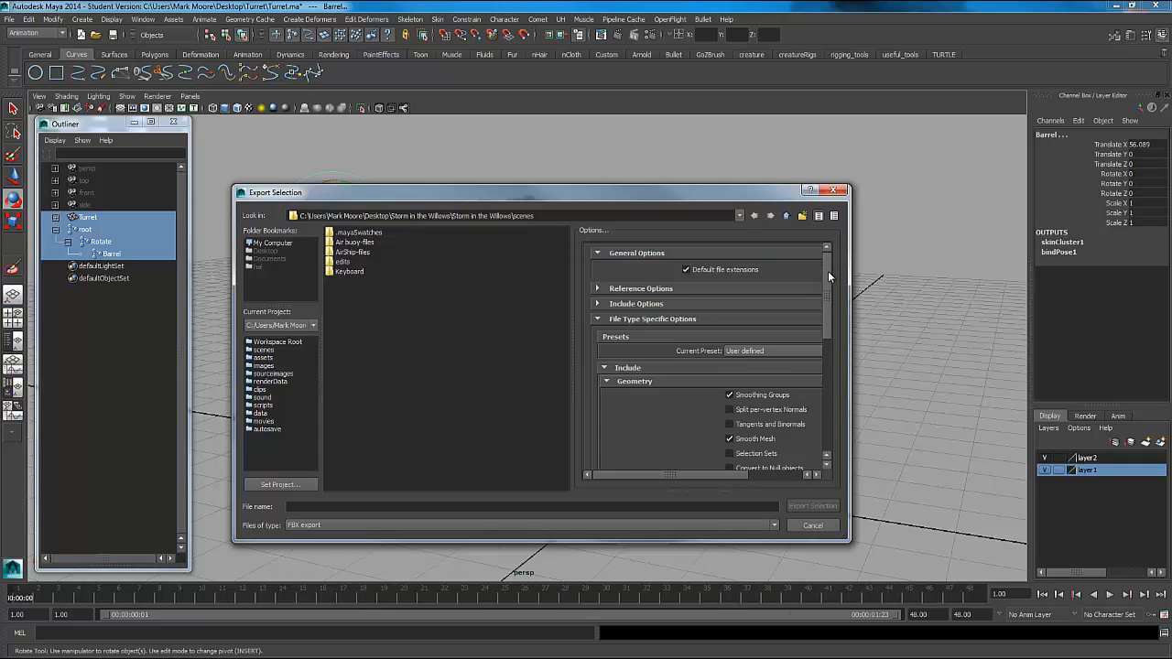
{"action": "left_click_drag", "start_coordinate": [828, 271], "coordinate": [841, 419]}
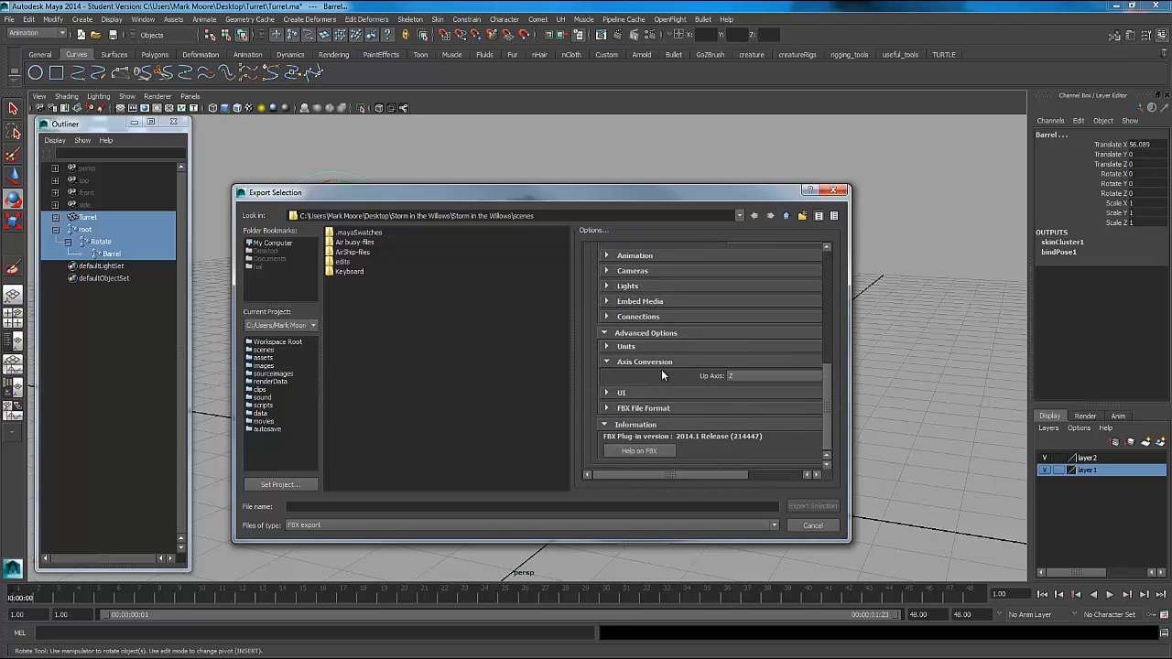
{"action": "left_click", "coordinate": [740, 377]}
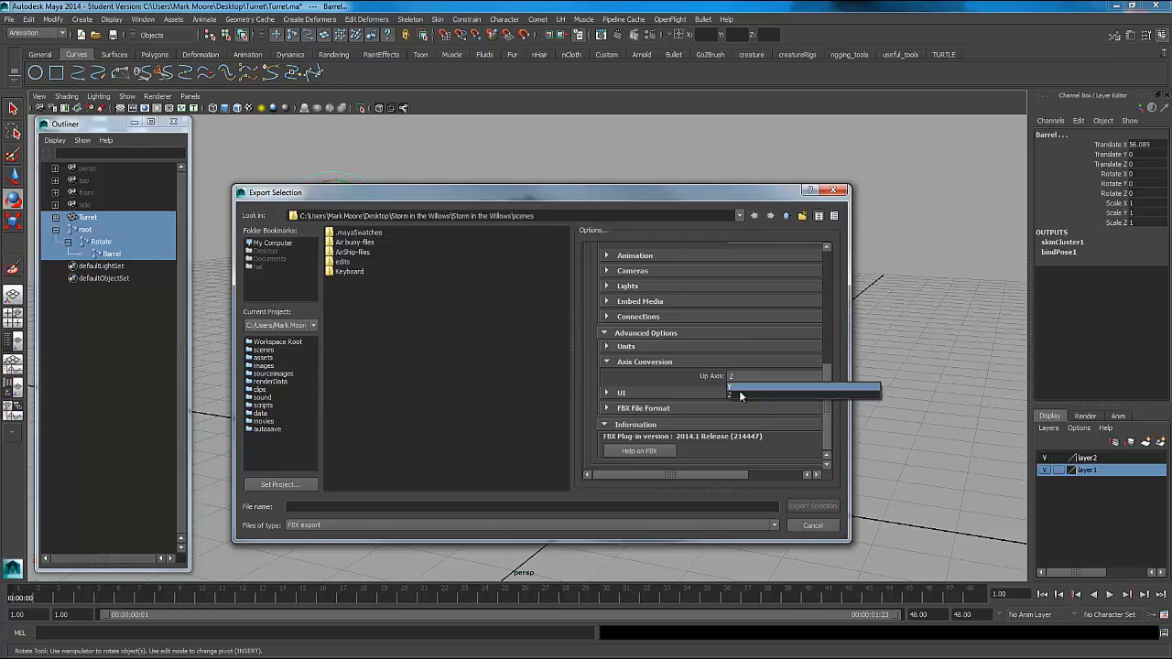
{"action": "left_click", "coordinate": [739, 394]}
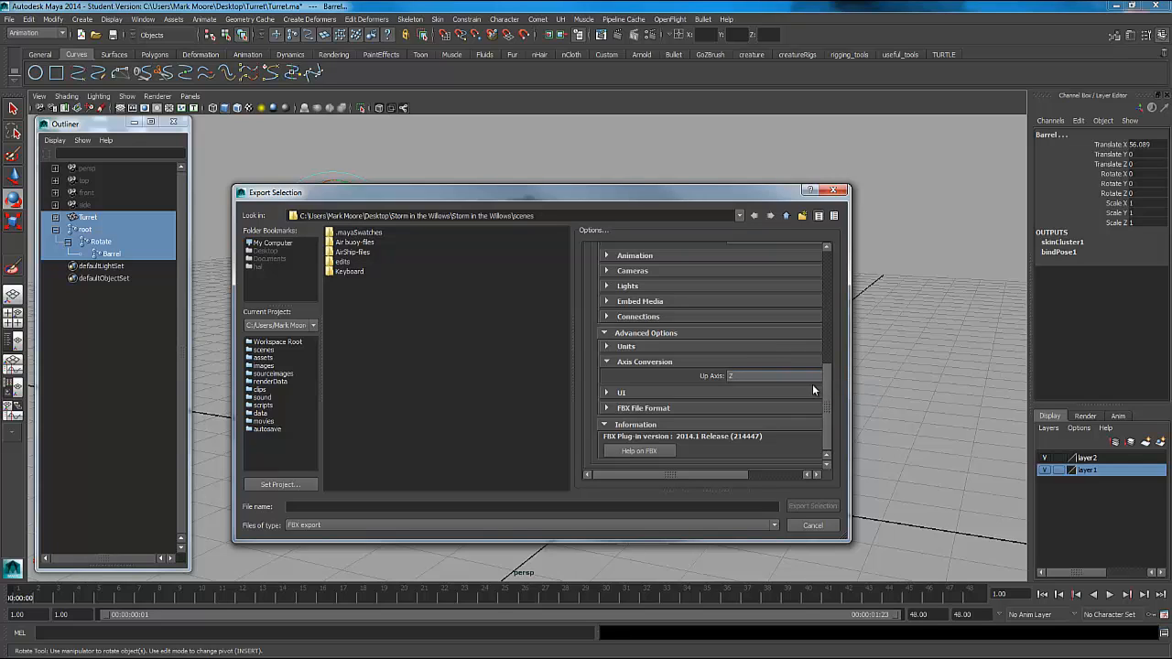
- Review the FBX geometry options, enter Turret as the export file name, and cancel the export
{"action": "scroll", "coordinate": [831, 385], "scroll_direction": "up", "scroll_amount": 2}
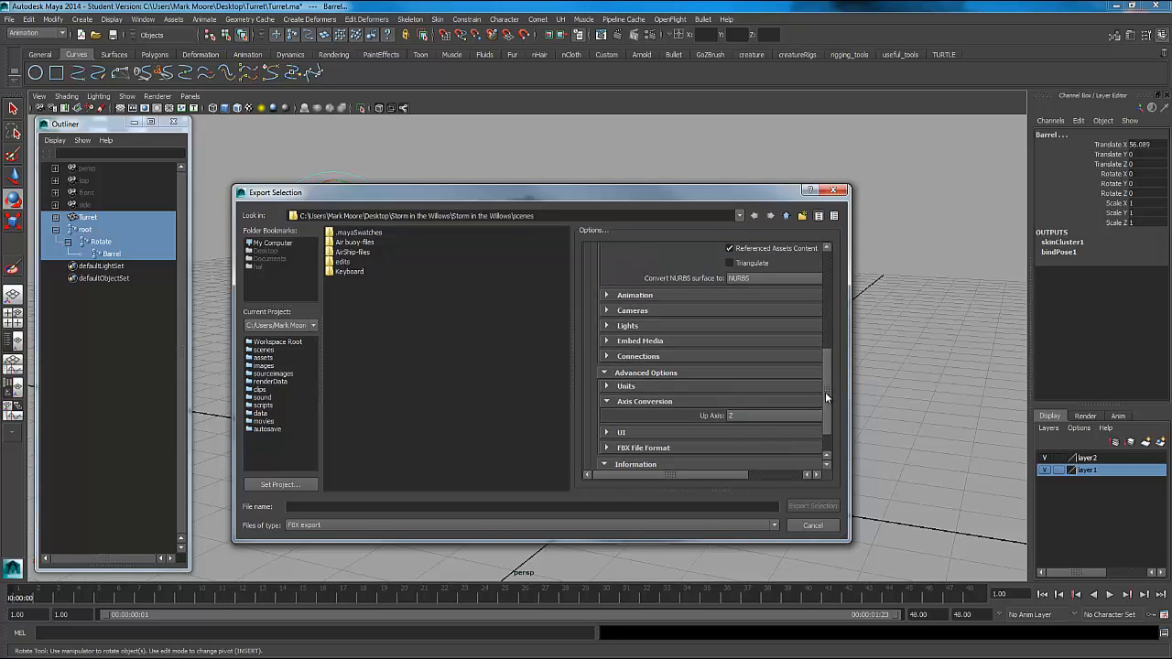
{"action": "left_click_drag", "start_coordinate": [829, 396], "coordinate": [845, 338]}
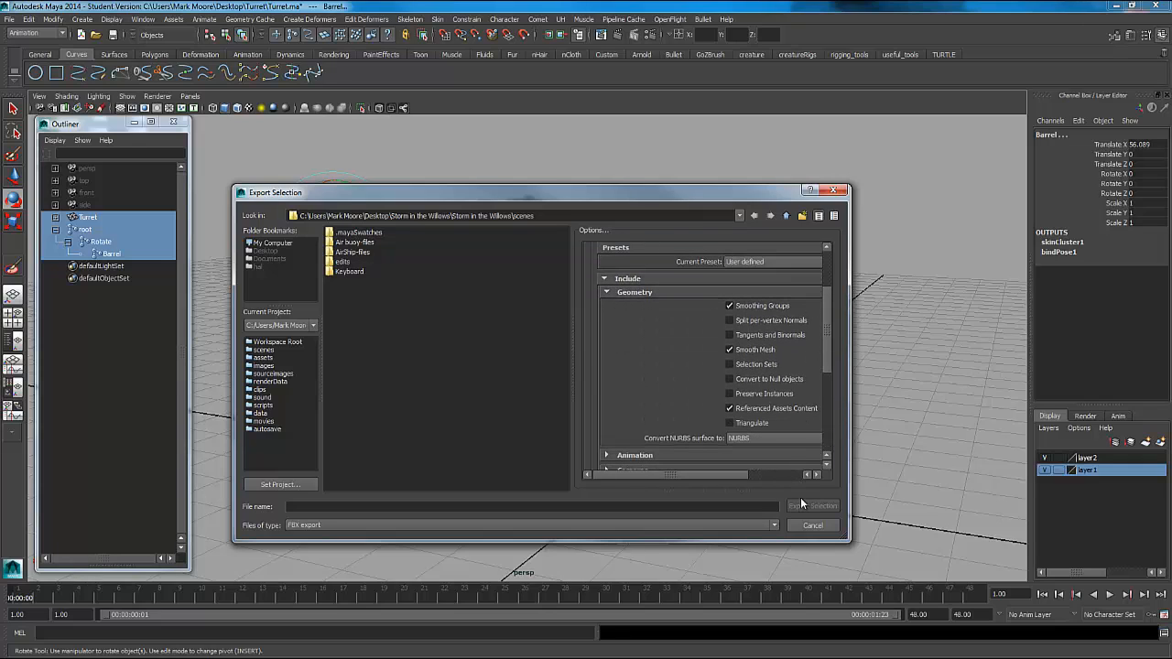
{"action": "left_click", "coordinate": [593, 505]}
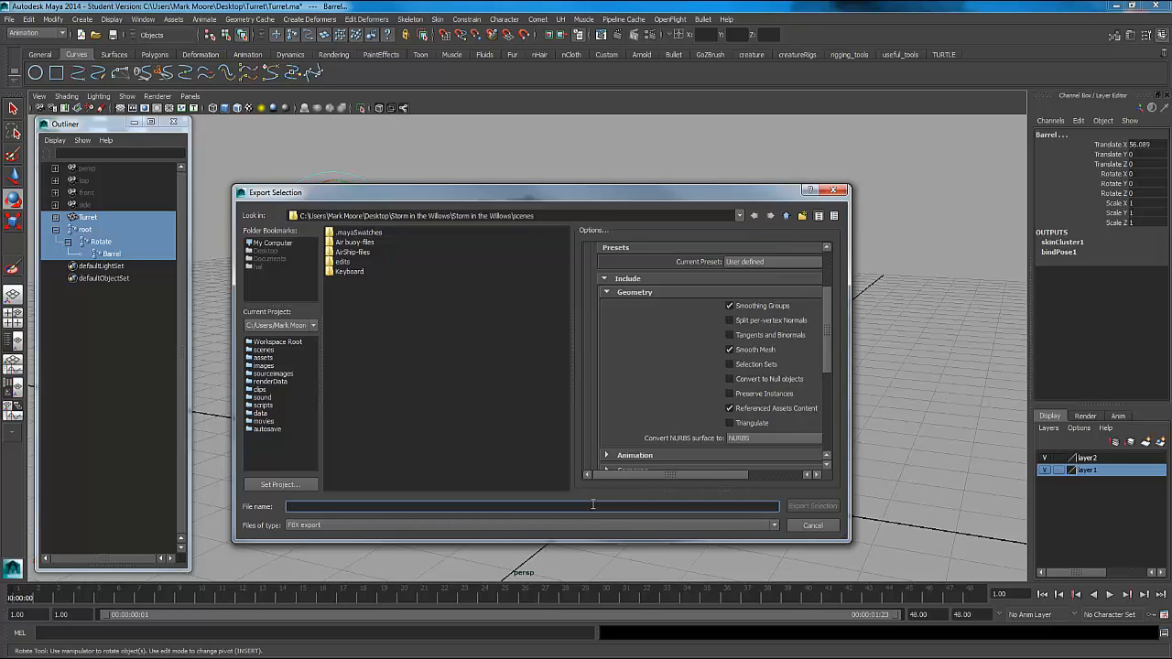
{"action": "type", "text": "Turret"}
{"action": "left_click", "coordinate": [813, 526]}
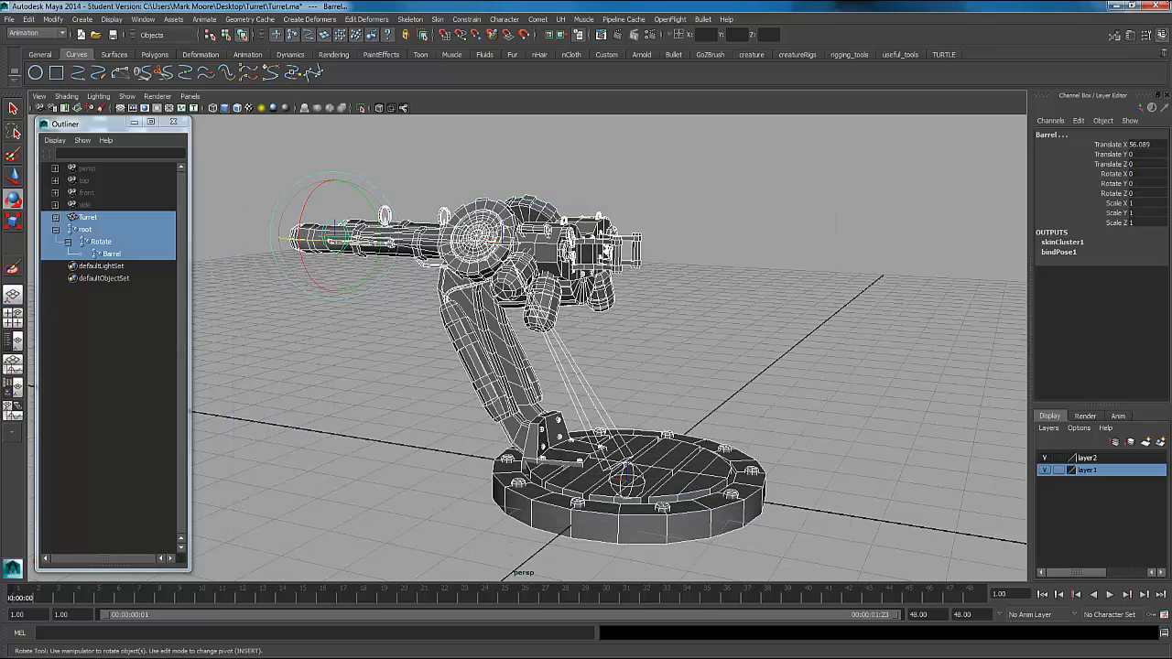
- Minimize Maya, switch to the Unreal Development Kit and dismiss its welcome dialog
{"action": "left_click_drag", "start_coordinate": [1013, 5], "coordinate": [0, 3]}
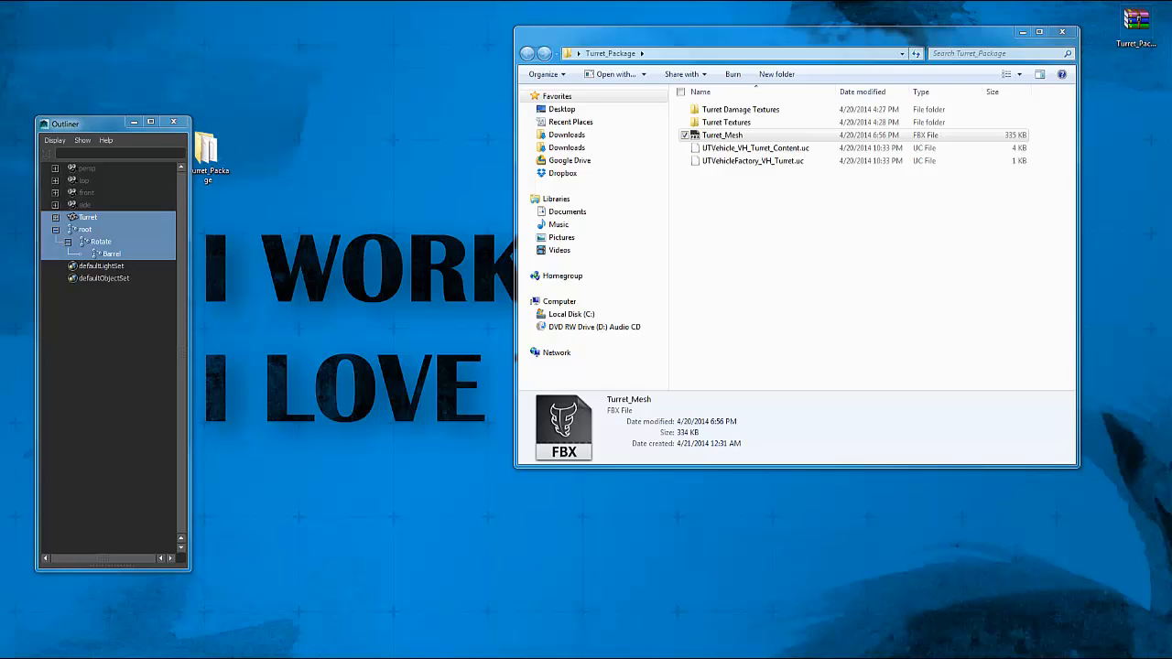
{"action": "left_click", "coordinate": [757, 228]}
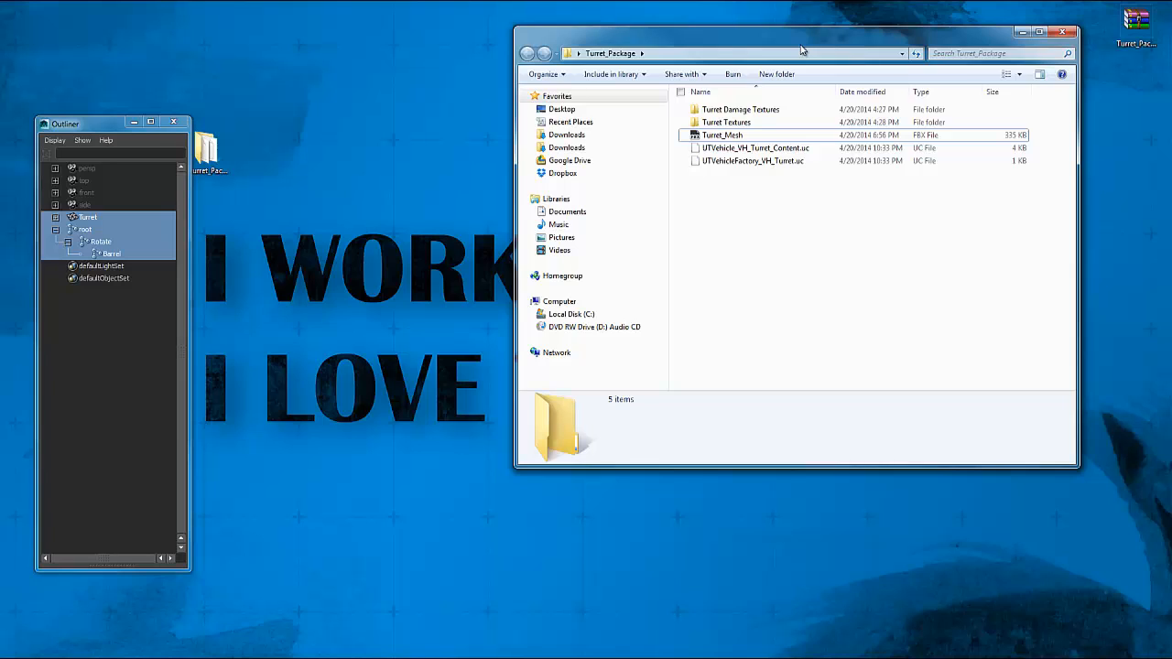
{"action": "left_click", "coordinate": [53, 657]}
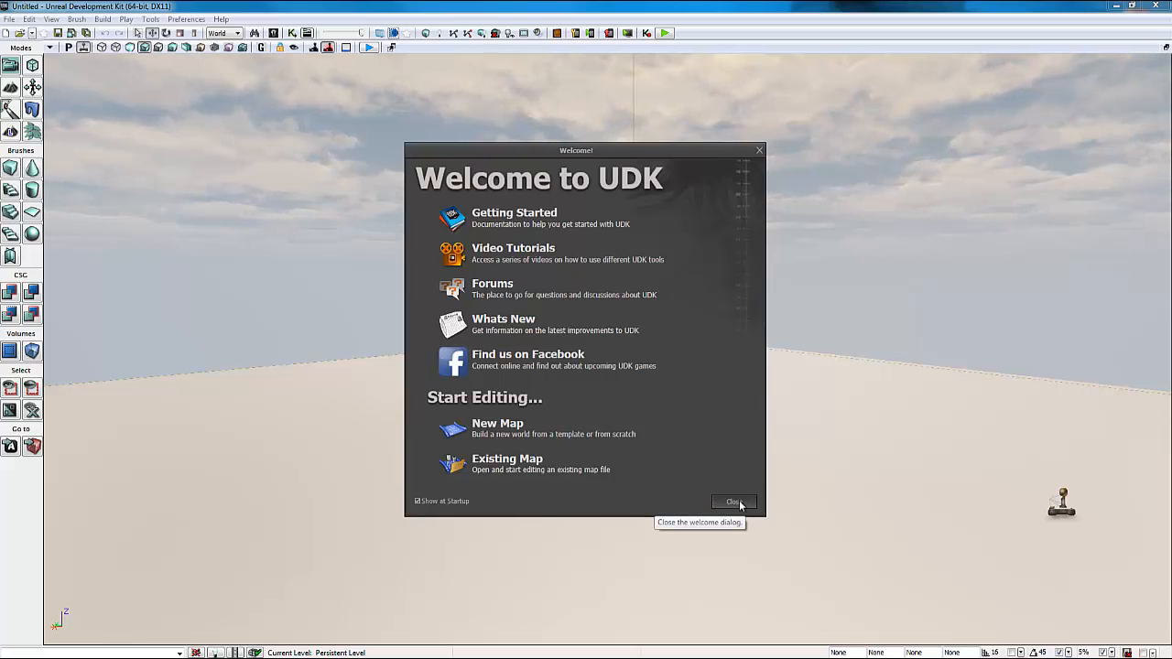
{"action": "left_click", "coordinate": [741, 506]}
{"action": "mouse_move", "coordinate": [731, 374]}
{"action": "right_mouse_down"}
{"action": "mouse_move", "coordinate": [781, 412]}
{"action": "mouse_move", "coordinate": [859, 378]}
{"action": "mouse_move", "coordinate": [638, 266]}
{"action": "mouse_move", "coordinate": [512, 345]}
{"action": "mouse_move", "coordinate": [684, 385]}
{"action": "mouse_move", "coordinate": [734, 369]}
{"action": "right_mouse_up"}
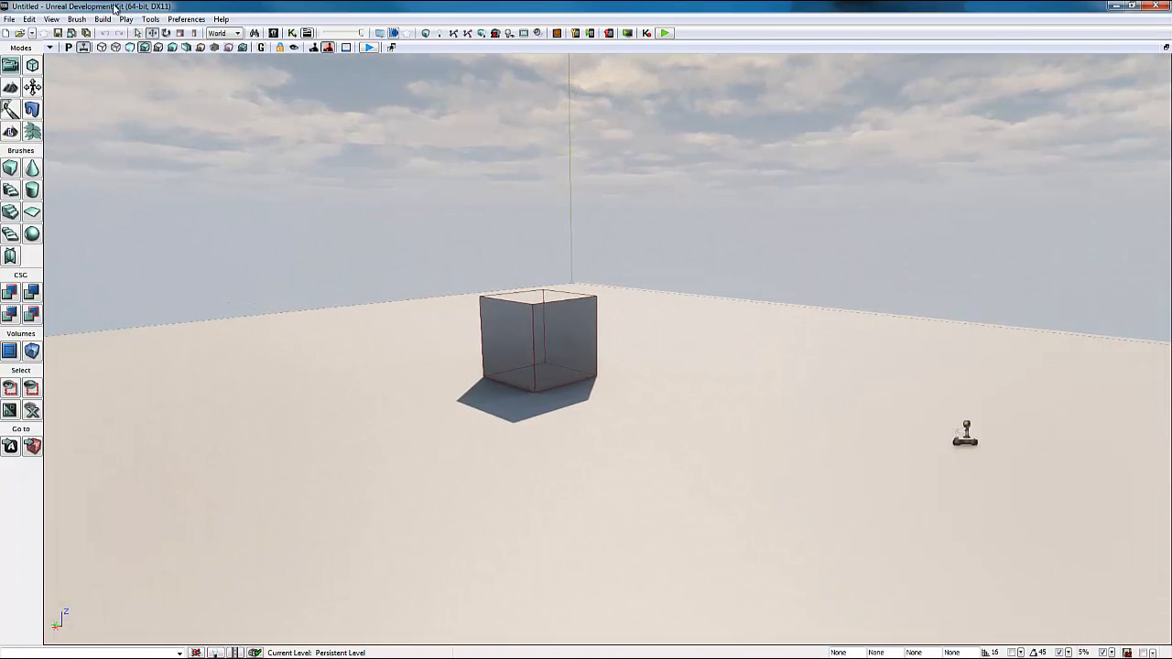
- Open the Content Browser and bring the end of the package list into view
{"action": "left_click", "coordinate": [9, 19]}
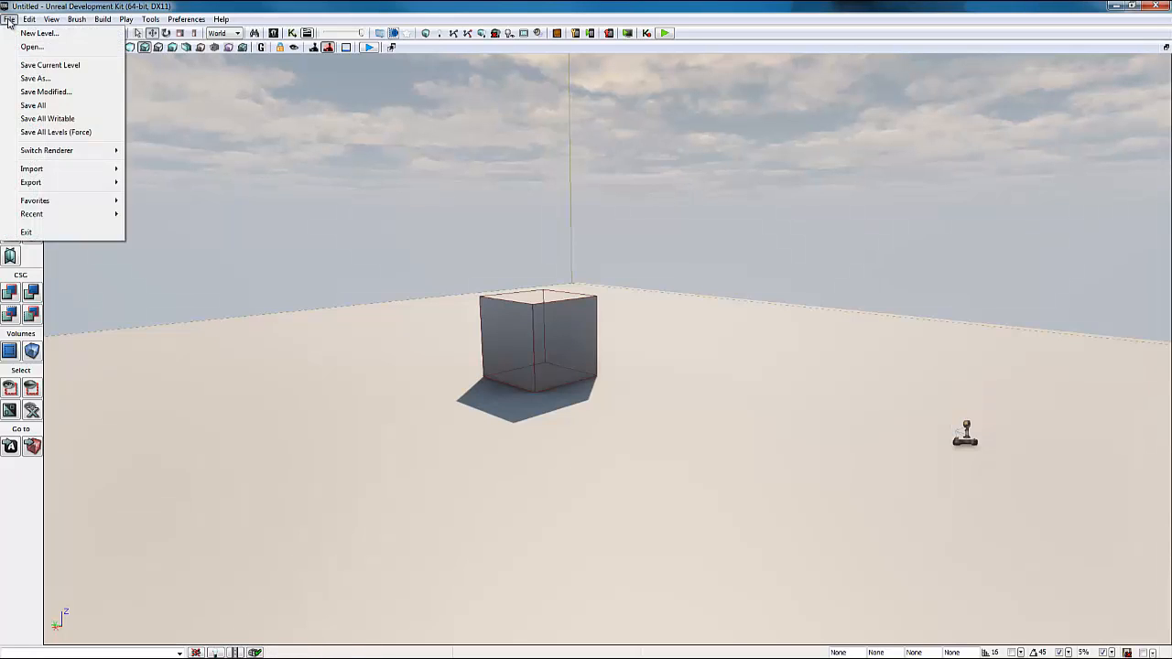
{"action": "left_click", "coordinate": [250, 75]}
{"action": "left_click", "coordinate": [273, 33]}
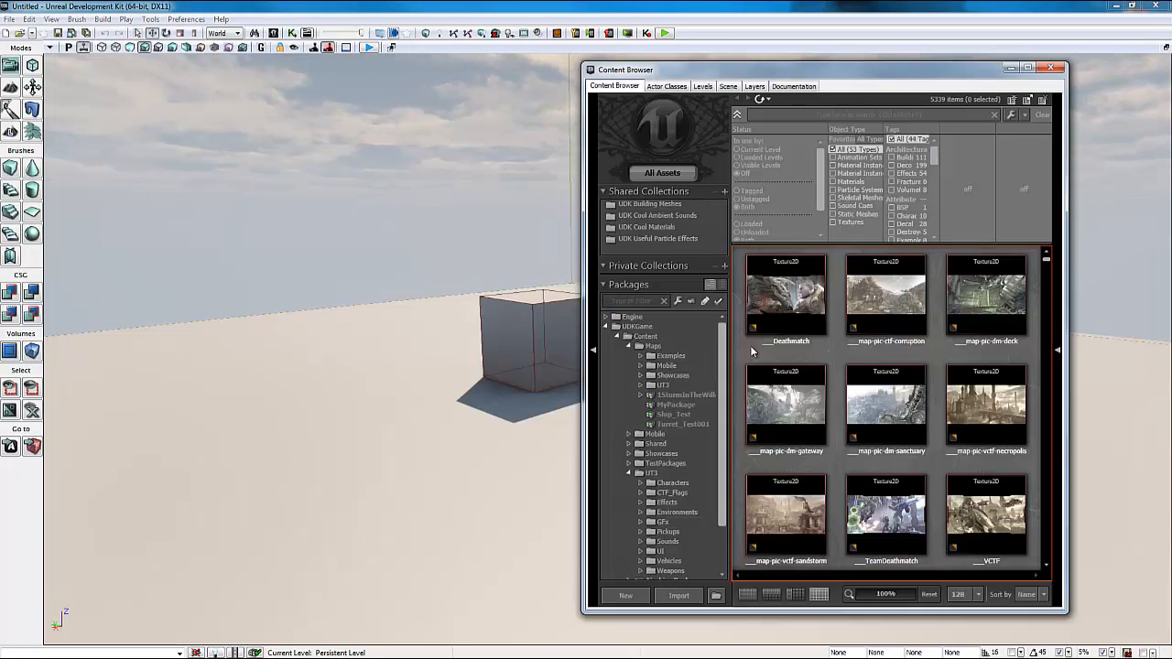
{"action": "left_click_drag", "start_coordinate": [723, 427], "coordinate": [735, 488]}
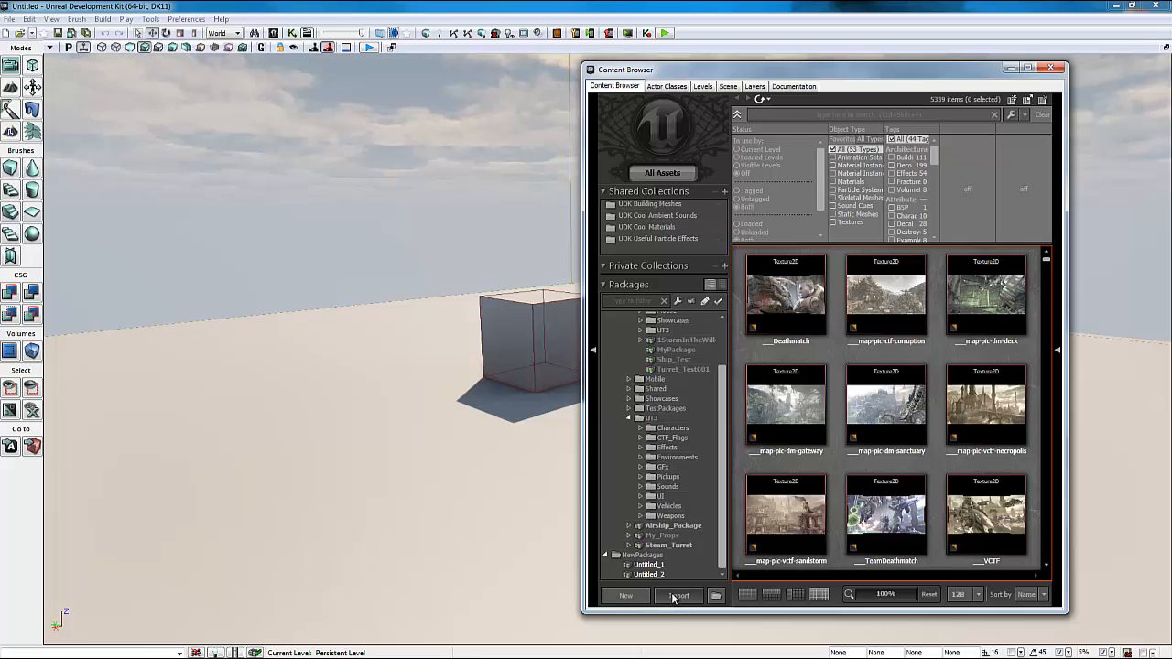
- Start an asset import and choose the Turret_Mesh FBX file from the Turret_Package folder on the desktop
{"action": "left_click", "coordinate": [676, 596]}
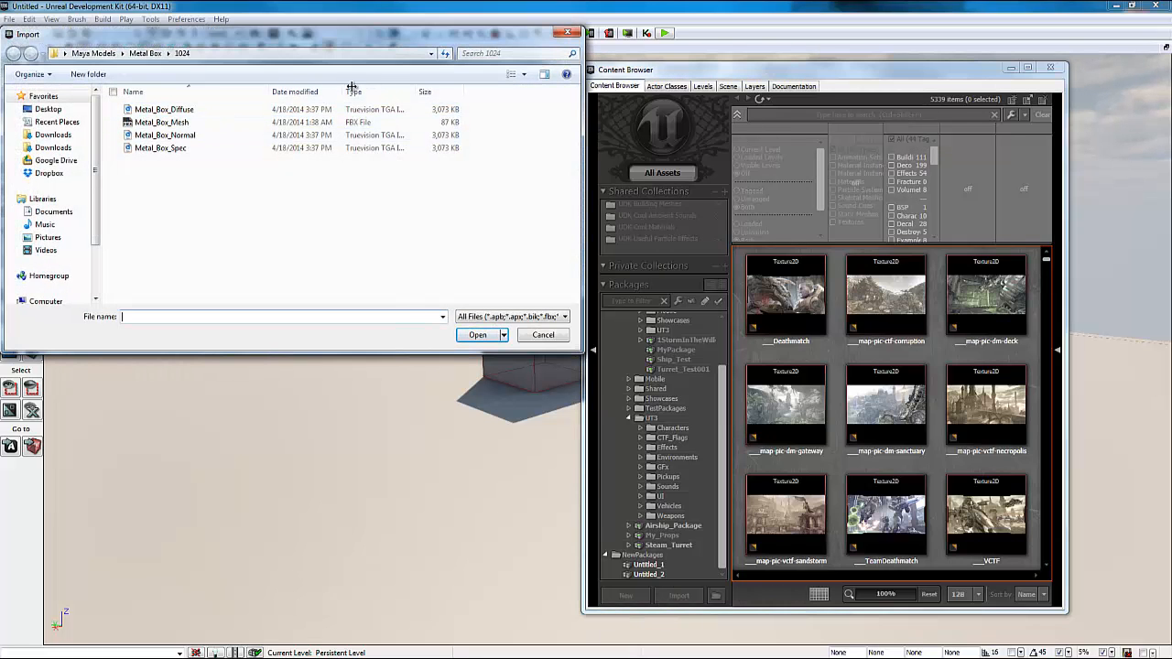
{"action": "left_click", "coordinate": [53, 109]}
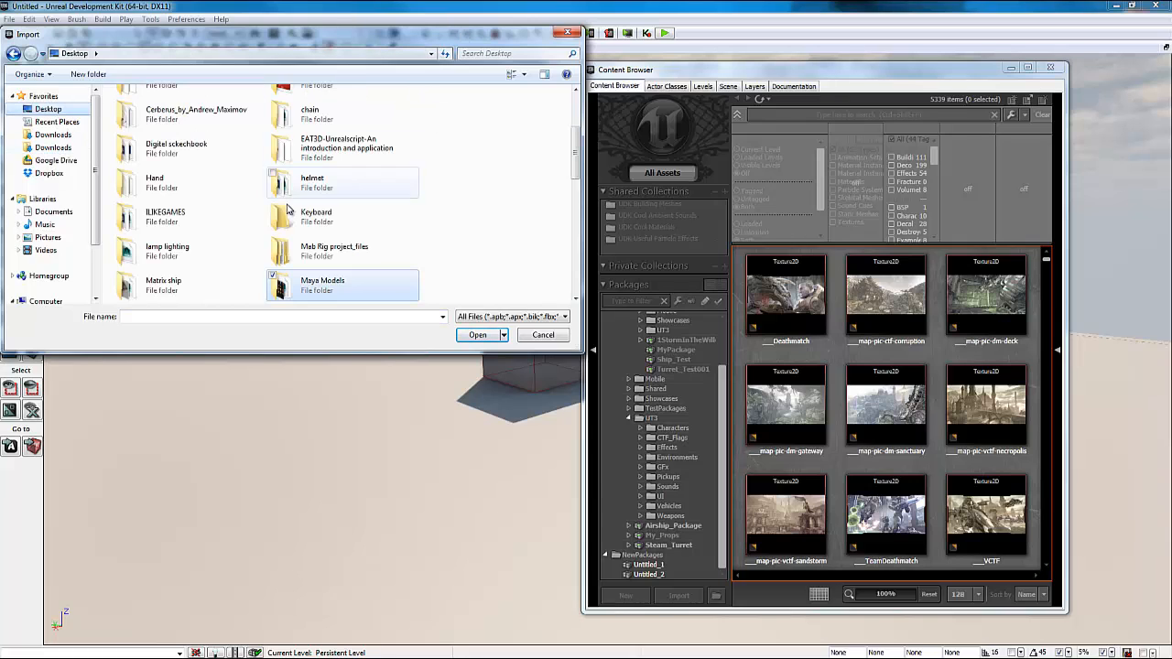
{"action": "scroll", "coordinate": [286, 210], "scroll_direction": "down", "scroll_amount": 5}
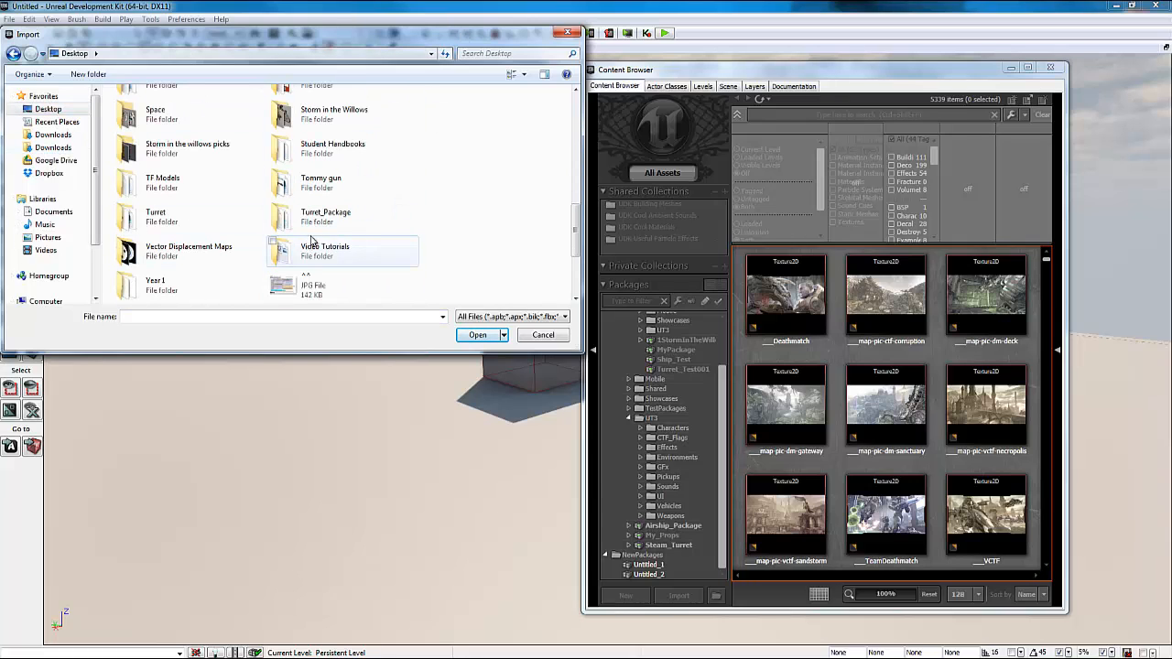
{"action": "double_click", "coordinate": [320, 215]}
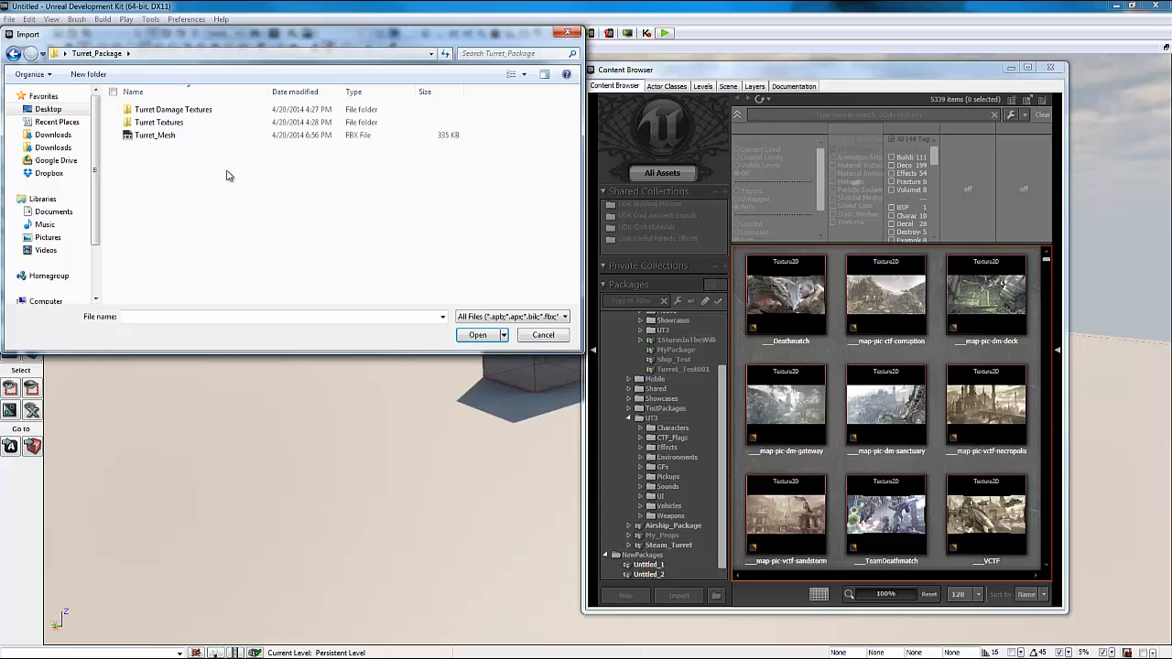
{"action": "double_click", "coordinate": [182, 138]}
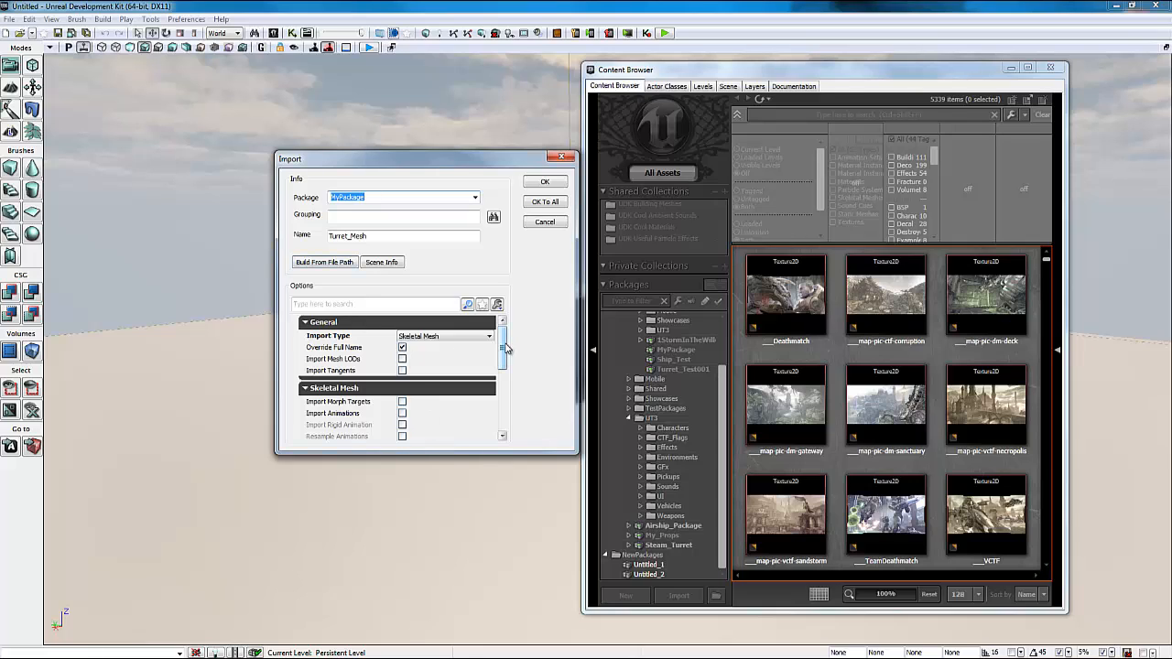
- Review the mesh import options and import Turret_Mesh as a skeletal mesh into package VH_Turret with grouping Mesh
{"action": "left_click_drag", "start_coordinate": [506, 348], "coordinate": [523, 397]}
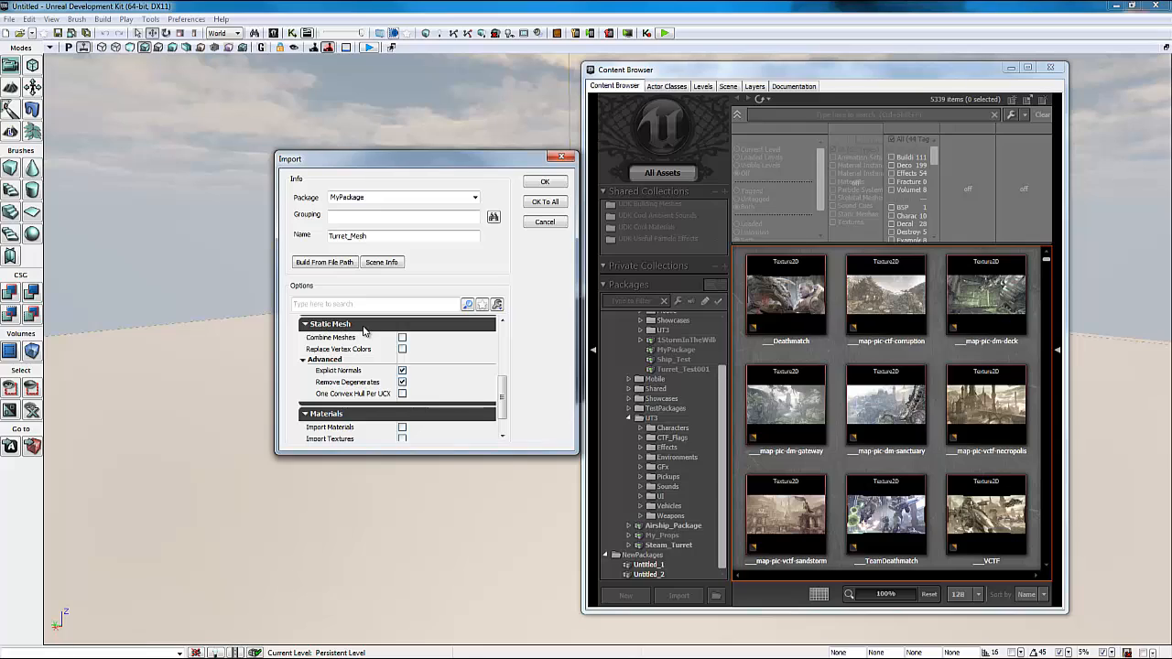
{"action": "left_click", "coordinate": [304, 363]}
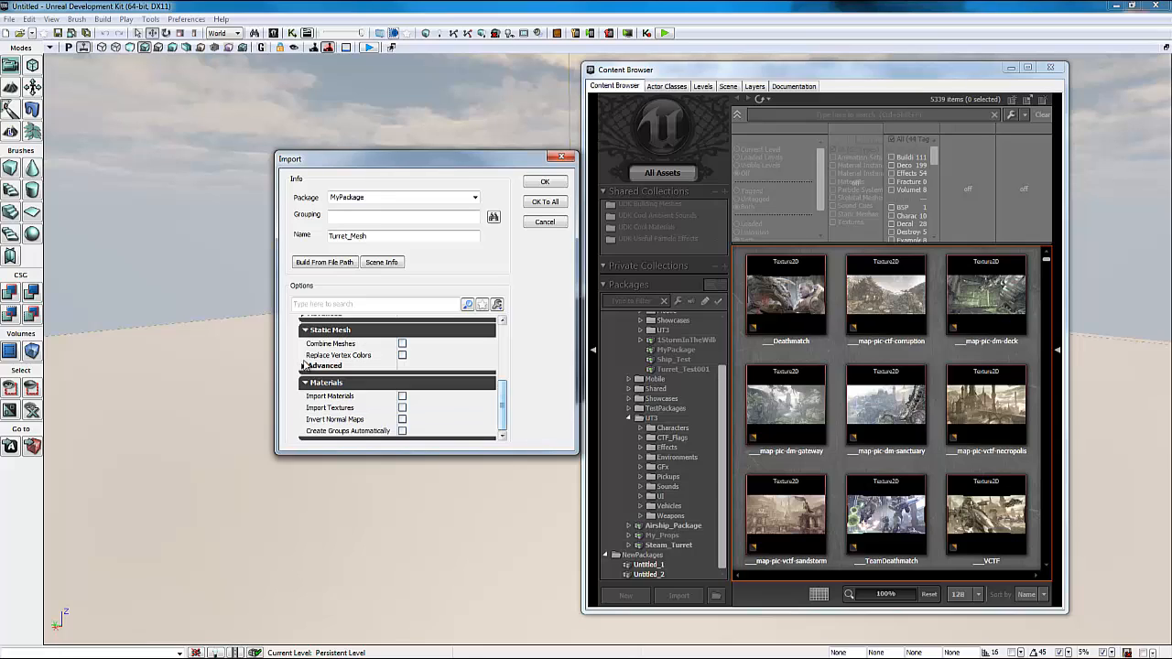
{"action": "left_click", "coordinate": [304, 364]}
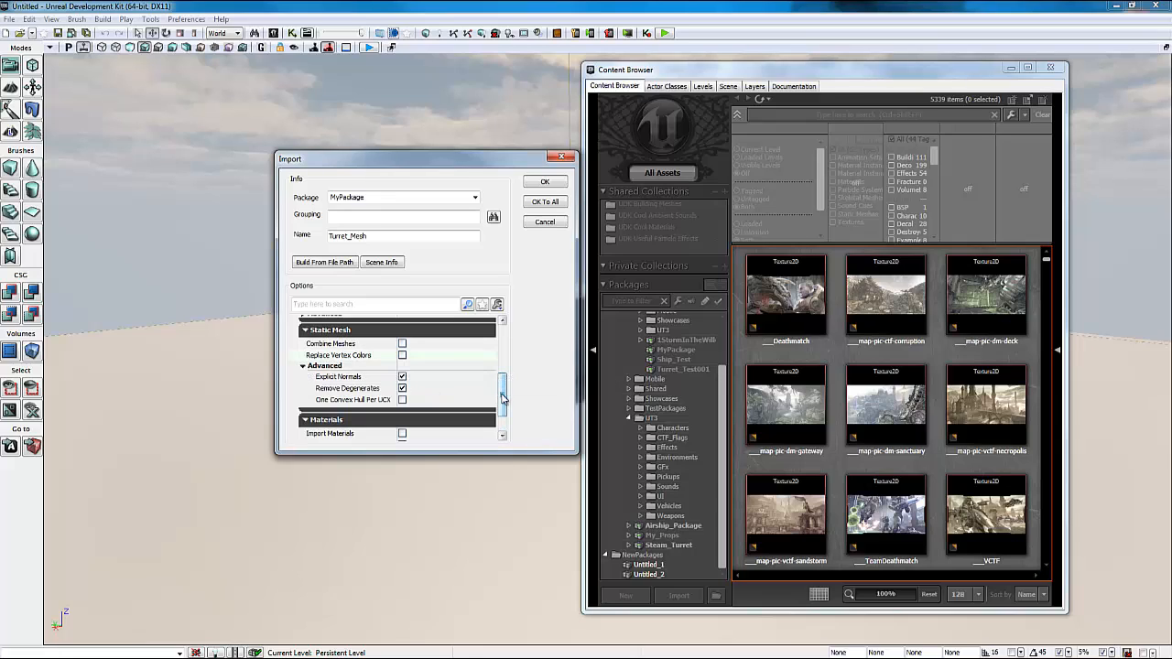
{"action": "mouse_move", "coordinate": [502, 395]}
{"action": "left_mouse_down"}
{"action": "mouse_move", "coordinate": [514, 423]}
{"action": "mouse_move", "coordinate": [509, 402]}
{"action": "left_mouse_up"}
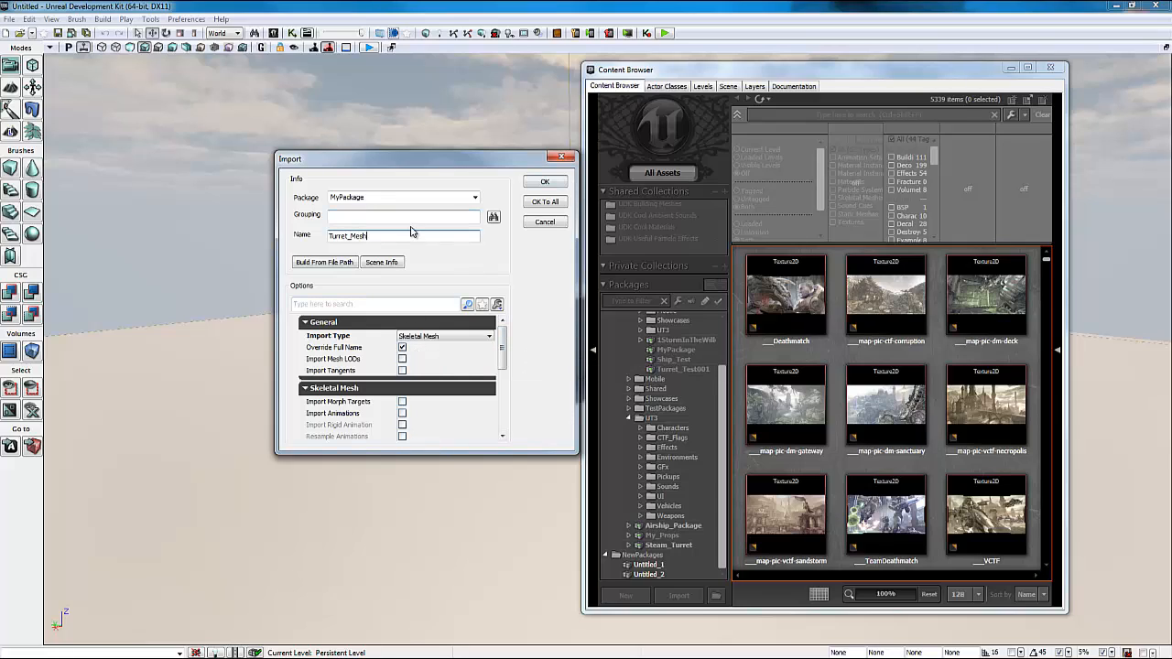
{"action": "left_click", "coordinate": [406, 197]}
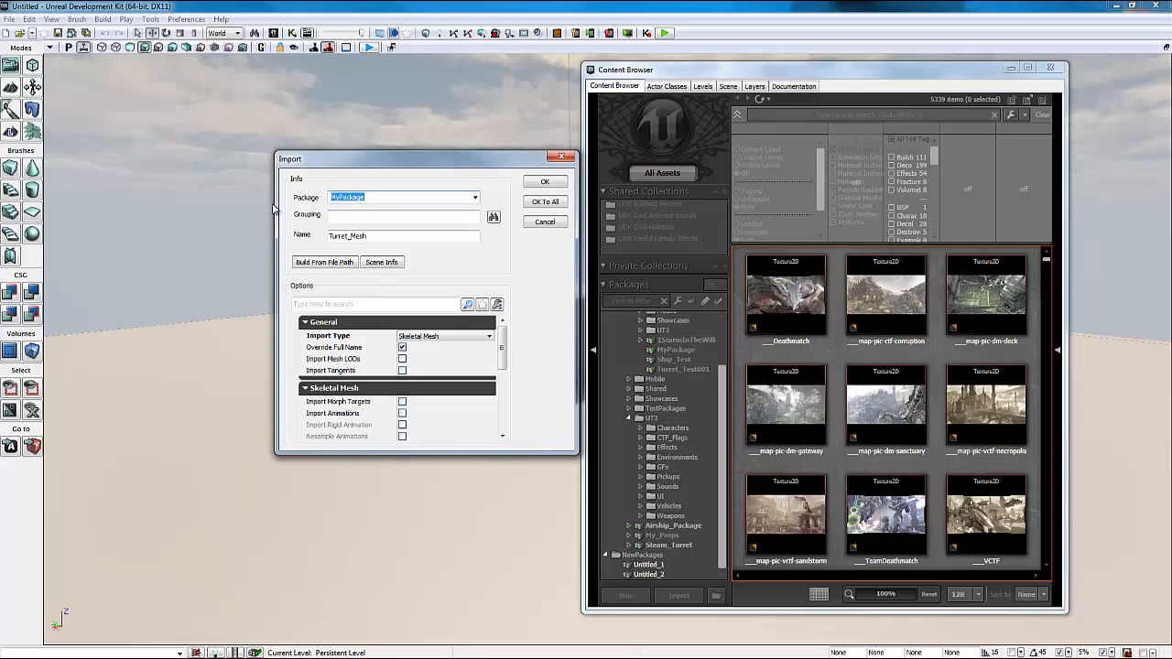
{"action": "type", "text": "VH_Turret"}
{"action": "left_click", "coordinate": [369, 214]}
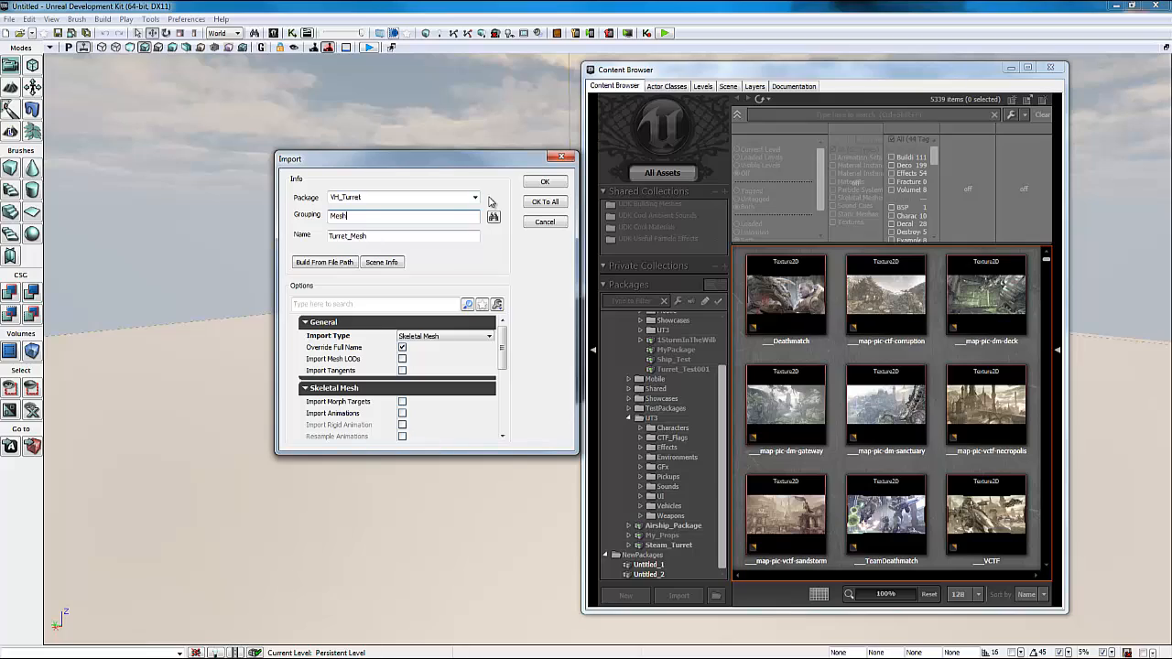
{"action": "left_click", "coordinate": [545, 184]}
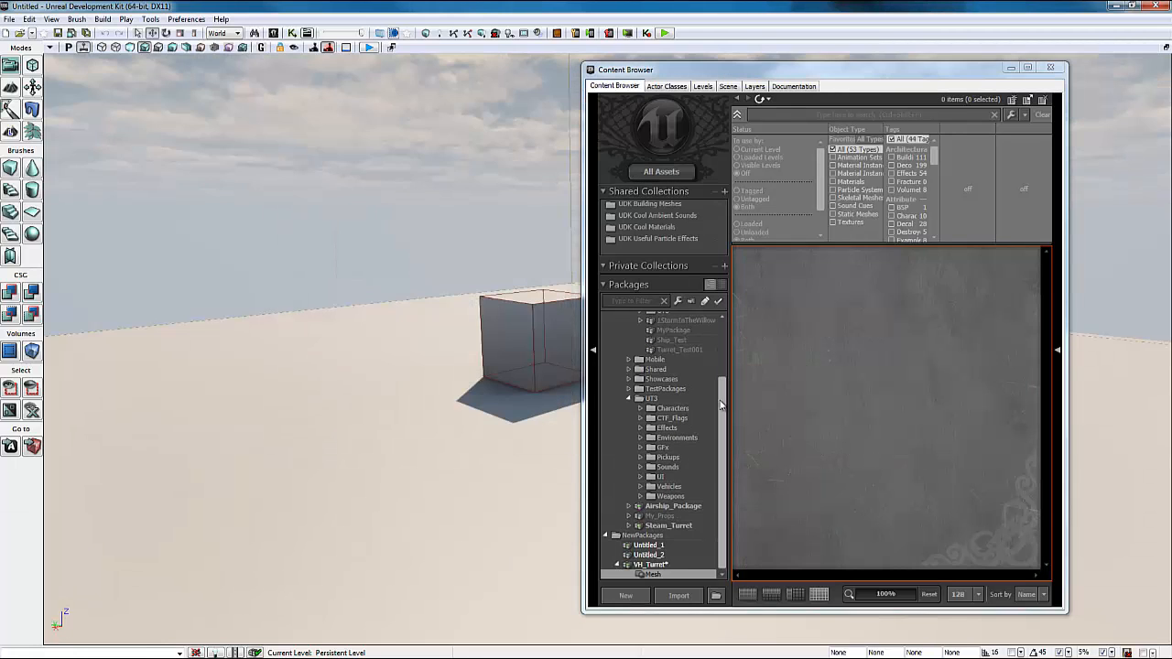
- Show the VH_Turret package contents and rename the imported skeletal mesh as SK_VH_Turret
{"action": "left_click", "coordinate": [652, 565]}
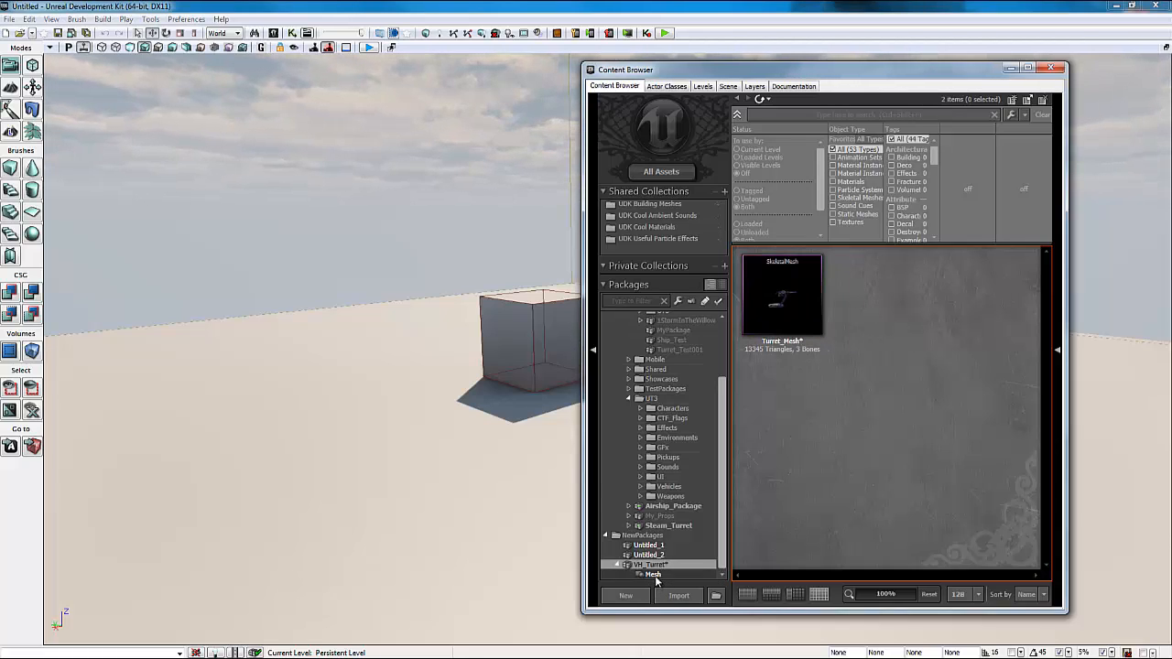
{"action": "left_click", "coordinate": [790, 345]}
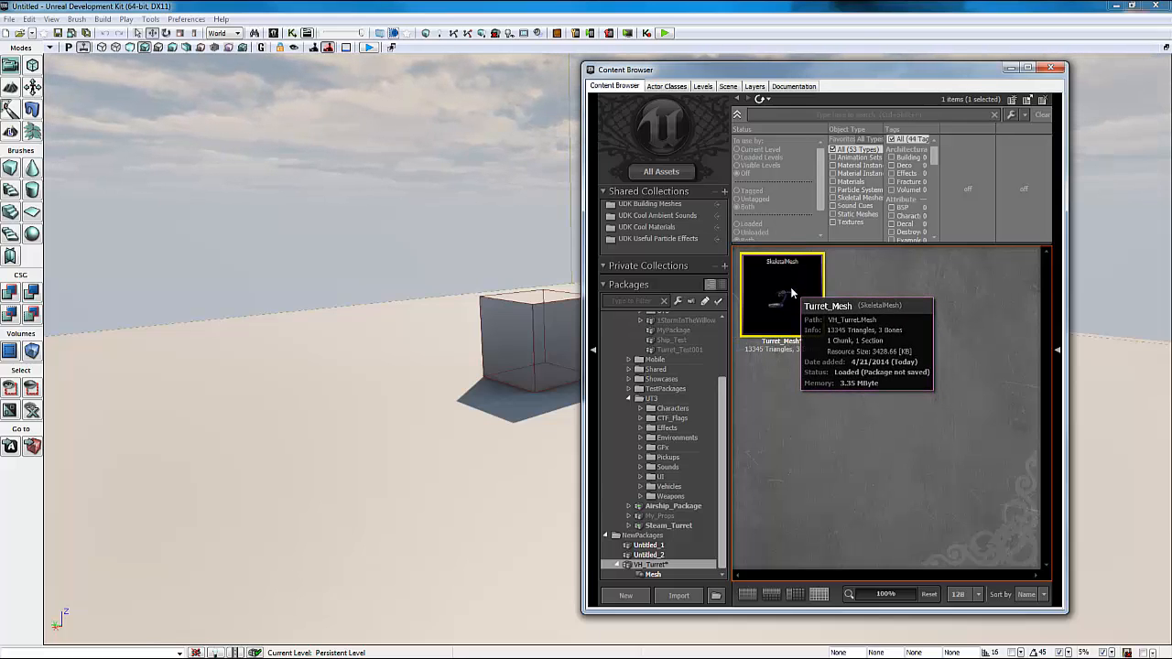
{"action": "right_click", "coordinate": [793, 293]}
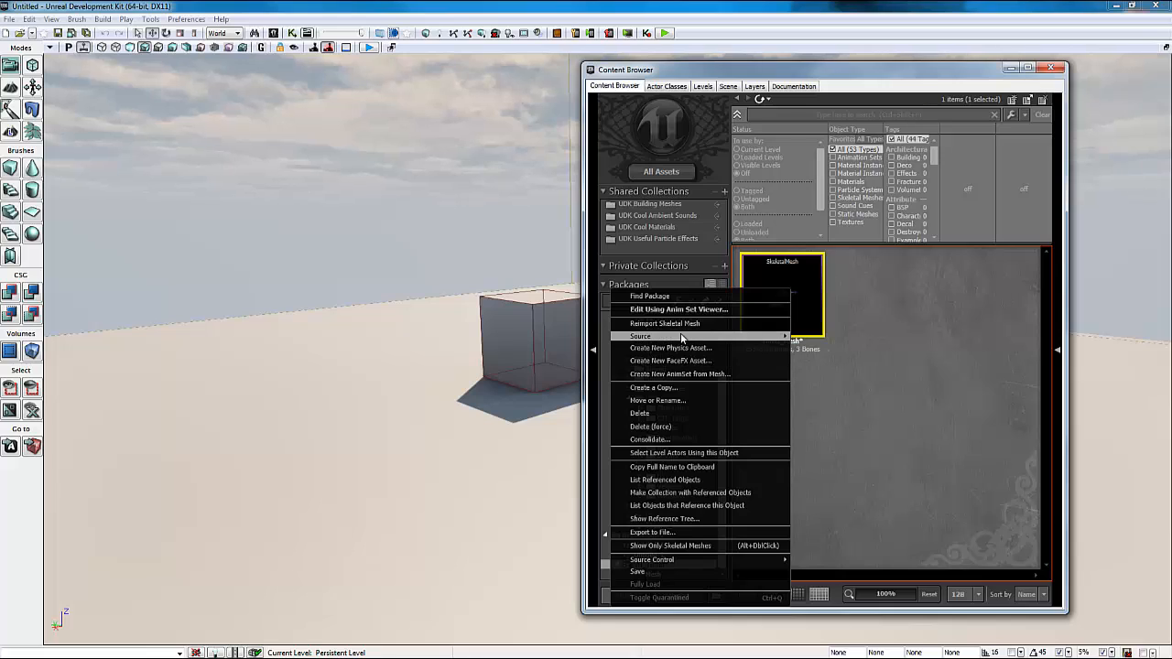
{"action": "left_click", "coordinate": [682, 401]}
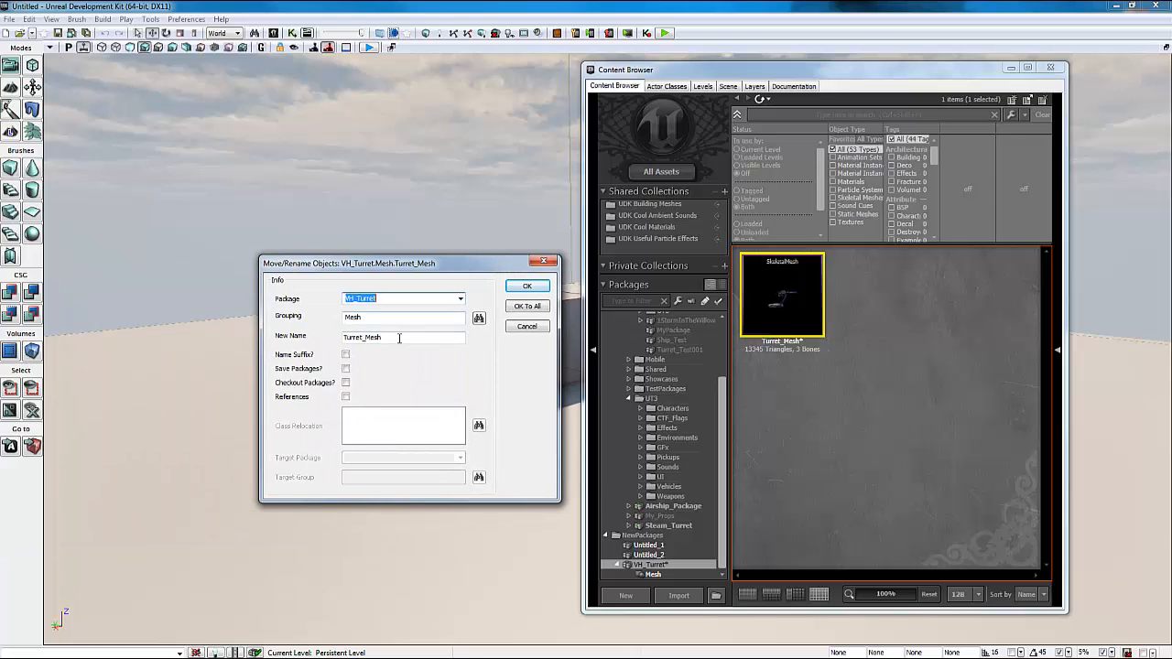
{"action": "left_click_drag", "start_coordinate": [384, 336], "coordinate": [300, 337]}
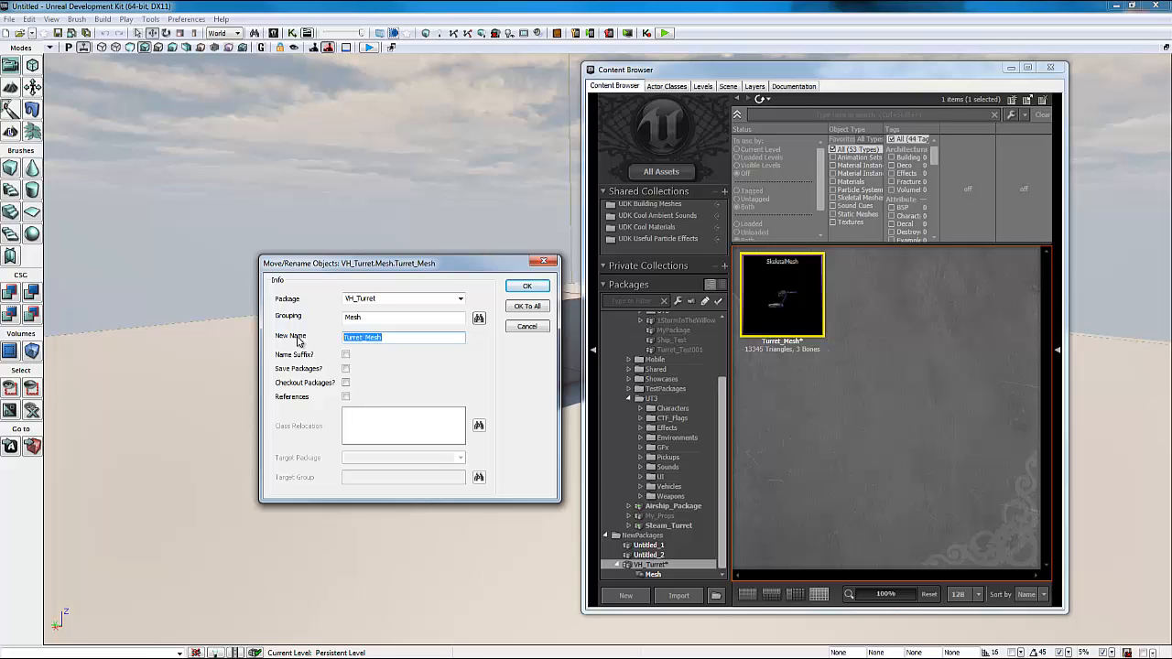
{"action": "type", "text": "SK_VH_"}
{"action": "left_click", "coordinate": [540, 287]}
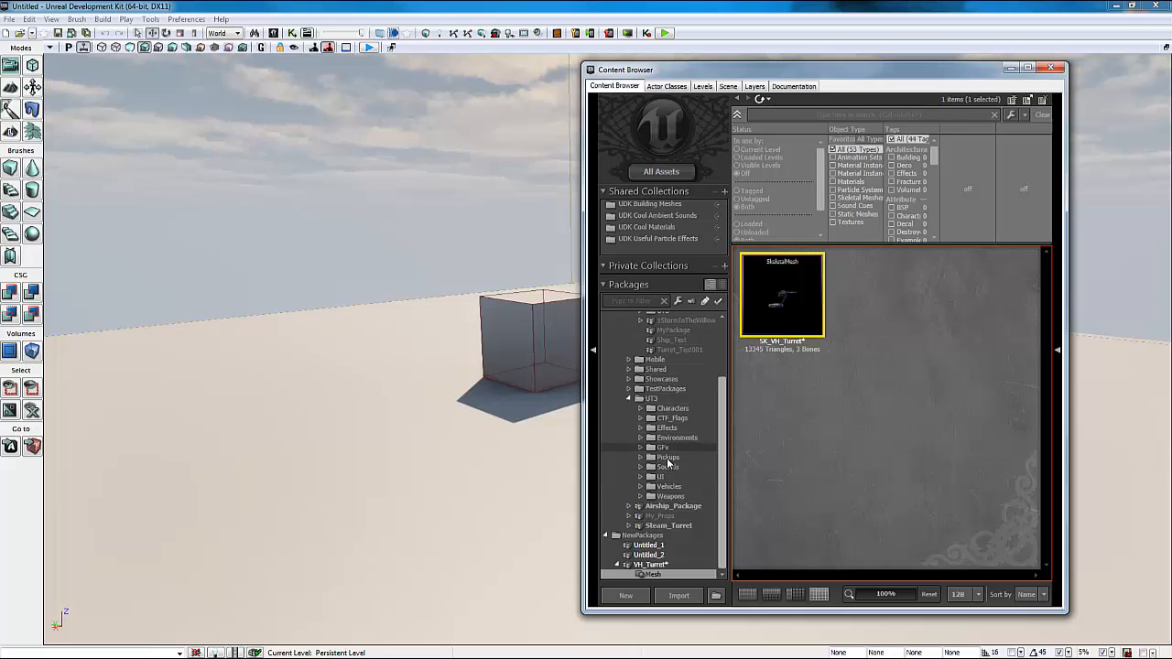
- Save the VH_Turret package under the file name VH_Turret in the UDKGame Content folder
{"action": "left_click", "coordinate": [648, 566]}
{"action": "right_click", "coordinate": [648, 566]}
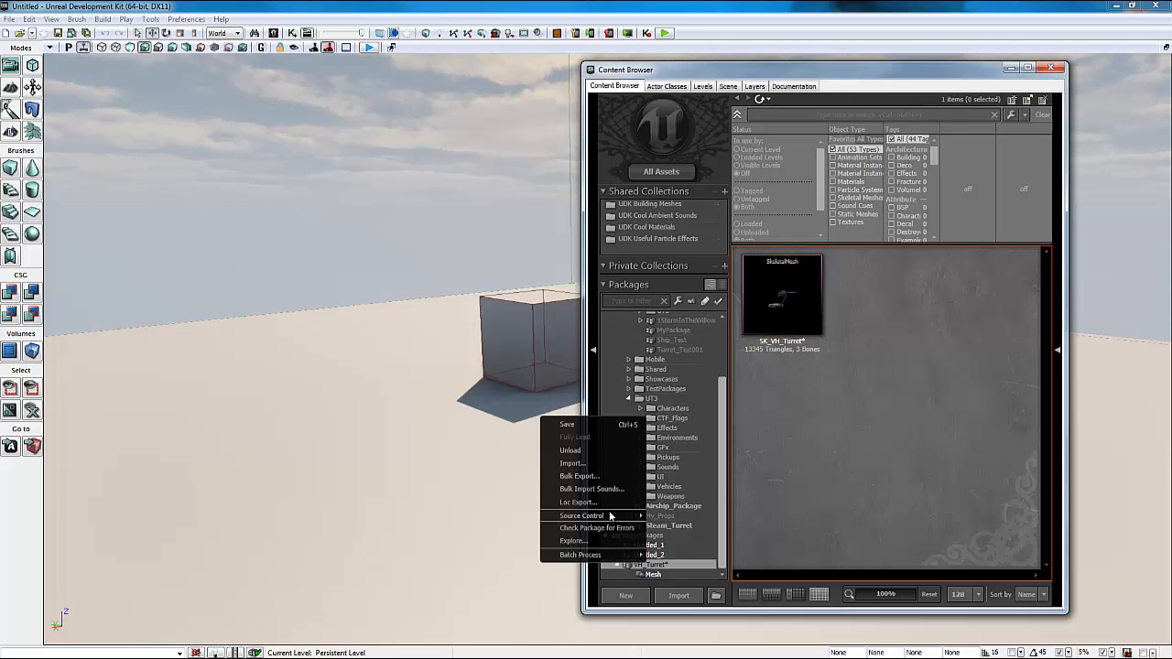
{"action": "left_click", "coordinate": [610, 425]}
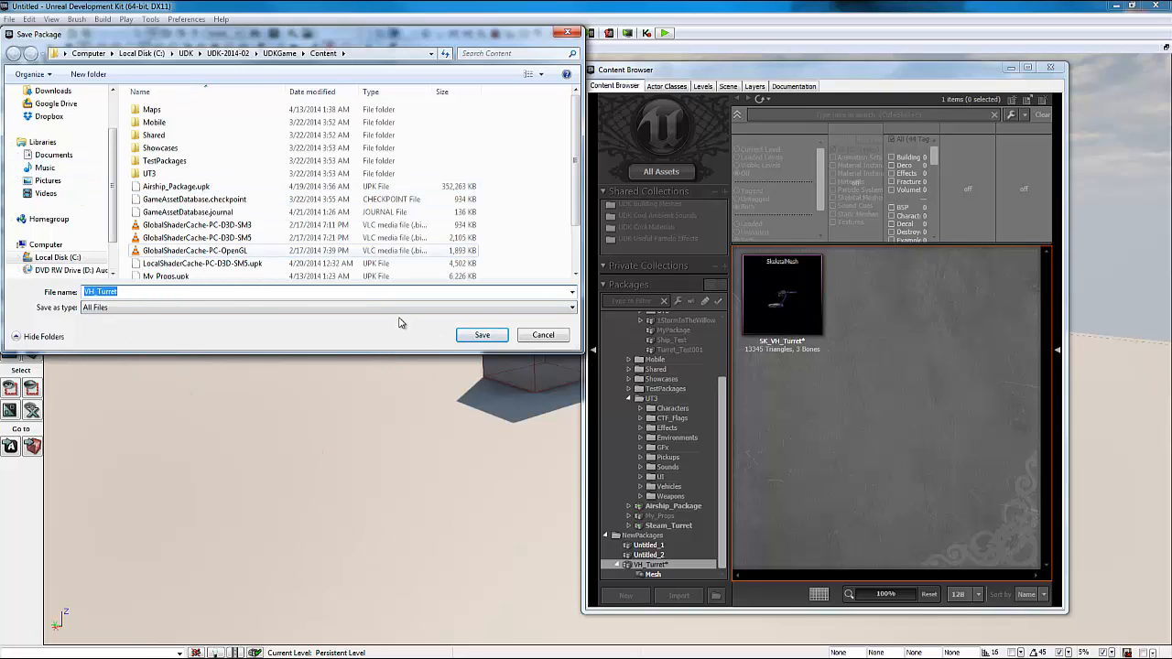
{"action": "left_click", "coordinate": [478, 336]}
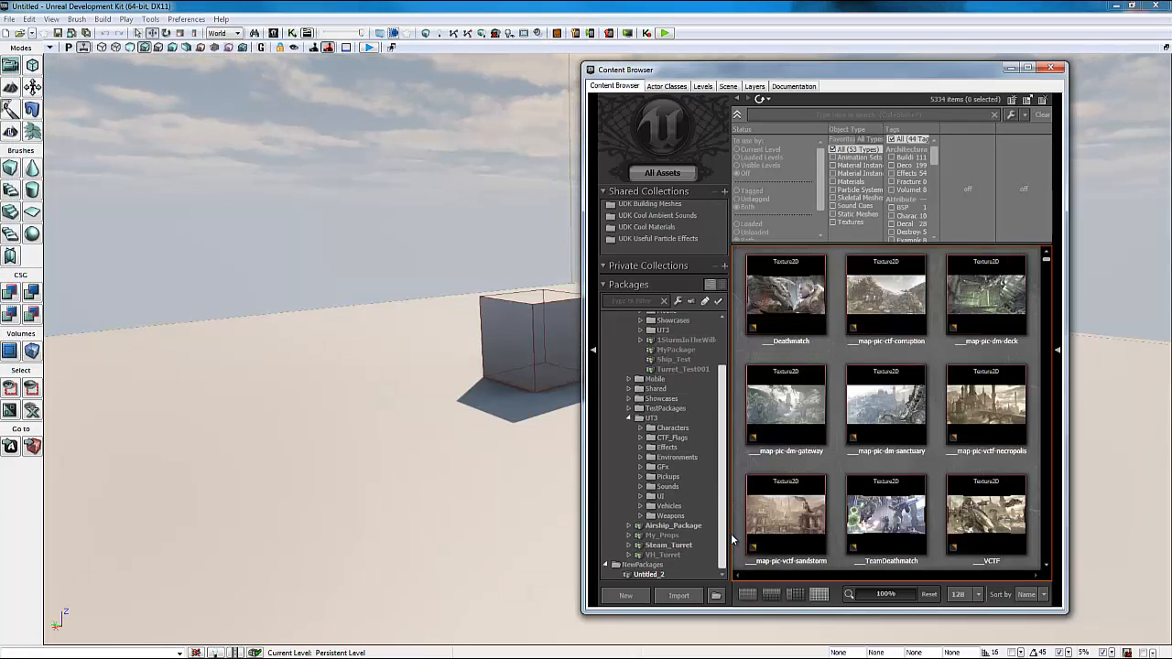
- Expand the saved VH_Turret package and examine the contents of its Anim, mat and Mesh groups
{"action": "left_click", "coordinate": [665, 555]}
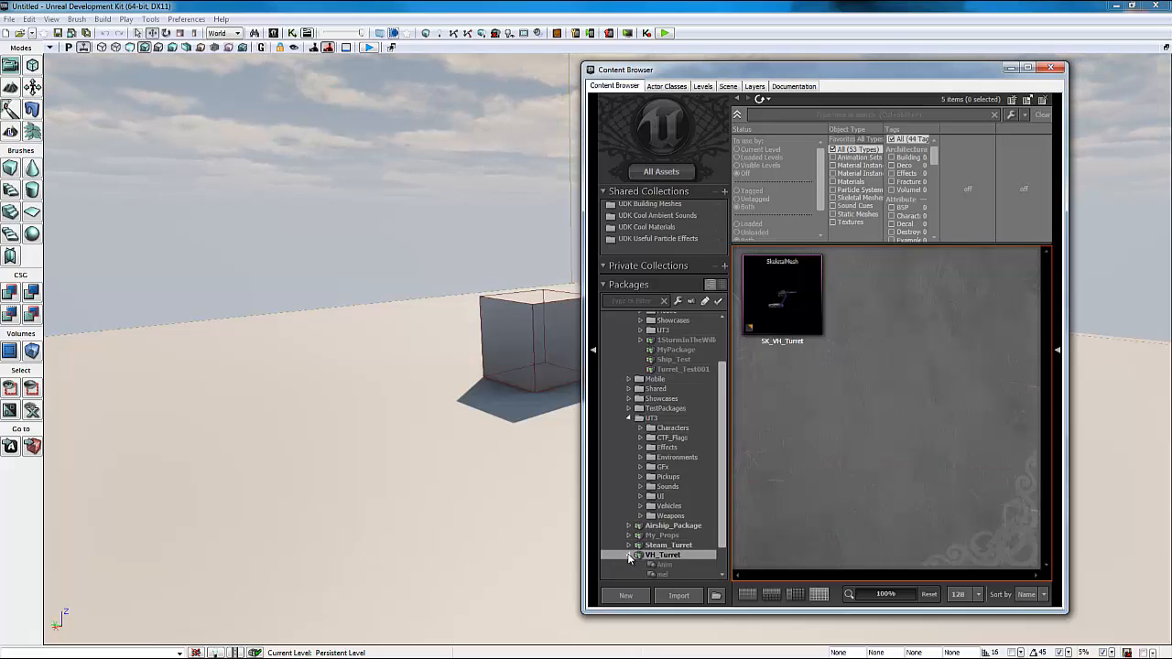
{"action": "left_click", "coordinate": [628, 555]}
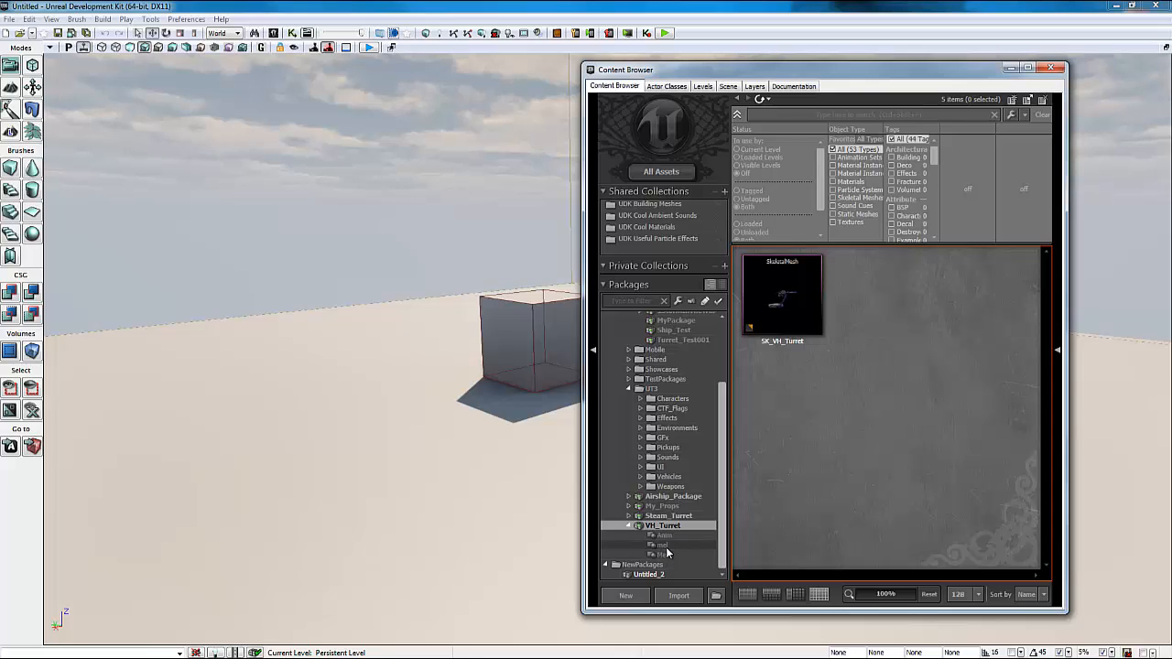
{"action": "left_click", "coordinate": [670, 545]}
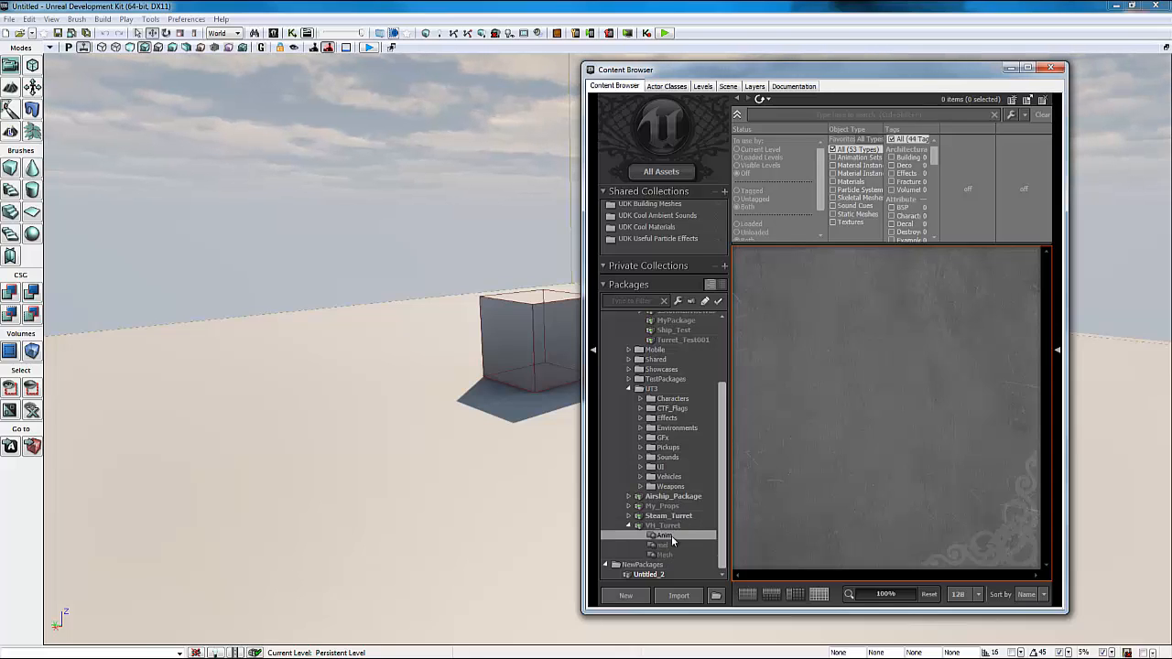
{"action": "left_click", "coordinate": [671, 554]}
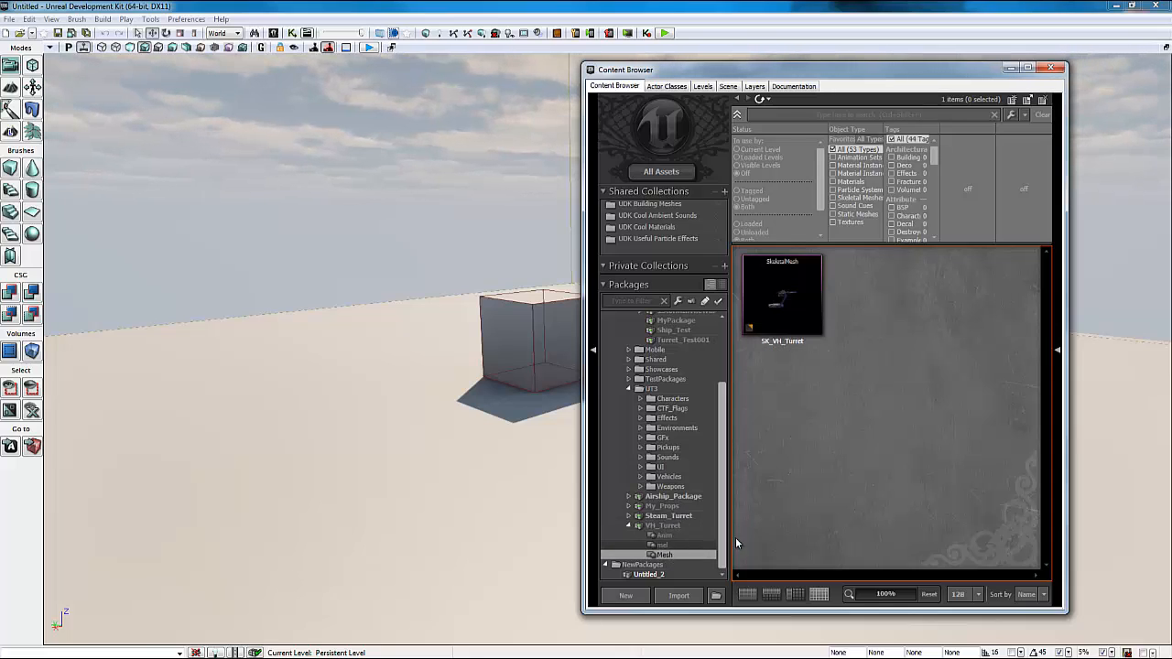
{"action": "left_click", "coordinate": [691, 535]}
{"action": "left_click", "coordinate": [672, 554]}
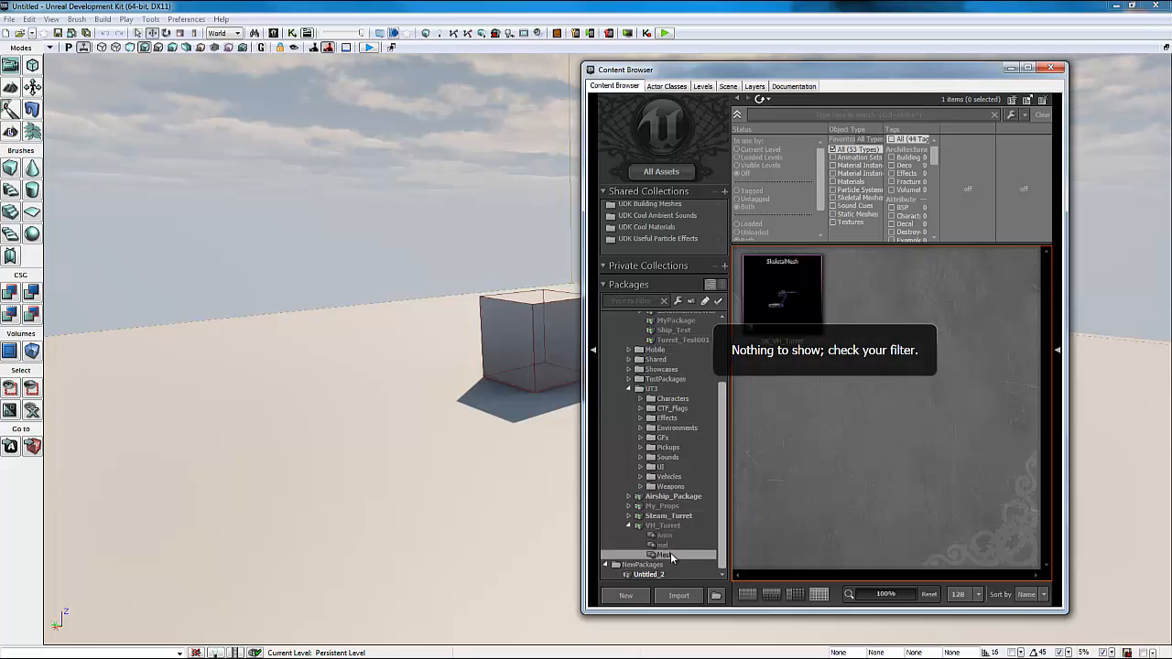
{"action": "left_click", "coordinate": [673, 544]}
{"action": "left_click", "coordinate": [677, 537]}
{"action": "left_click", "coordinate": [667, 555]}
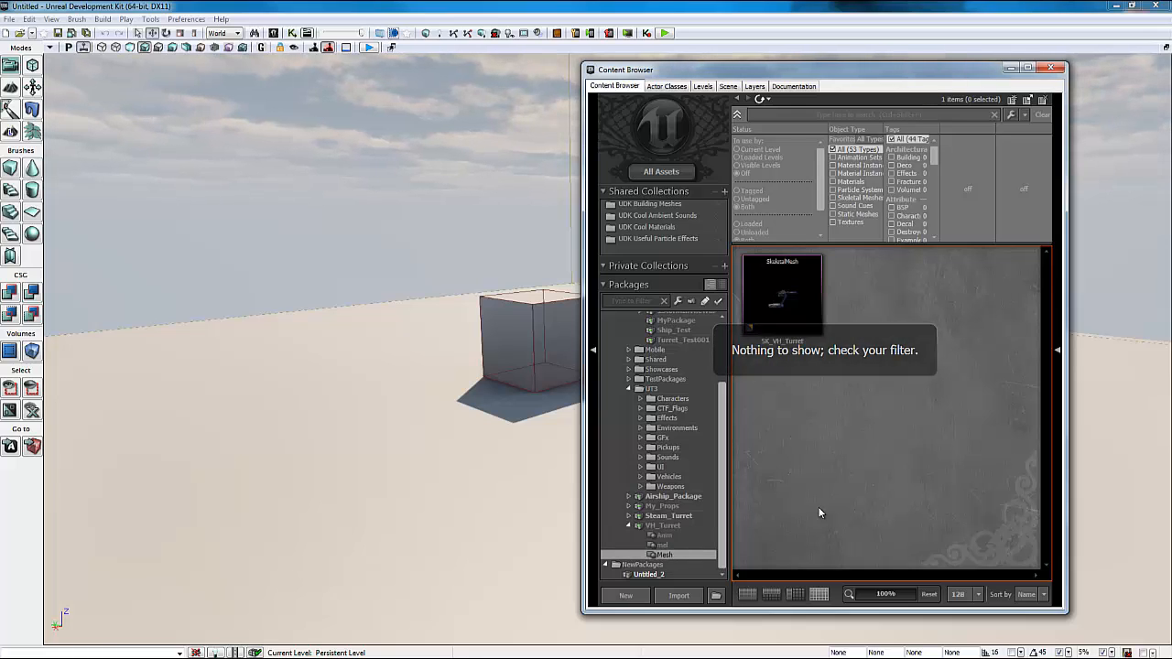
- Start importing the diffuse, normal and specular texture files together from the Turret Textures folder
{"action": "left_click", "coordinate": [690, 596]}
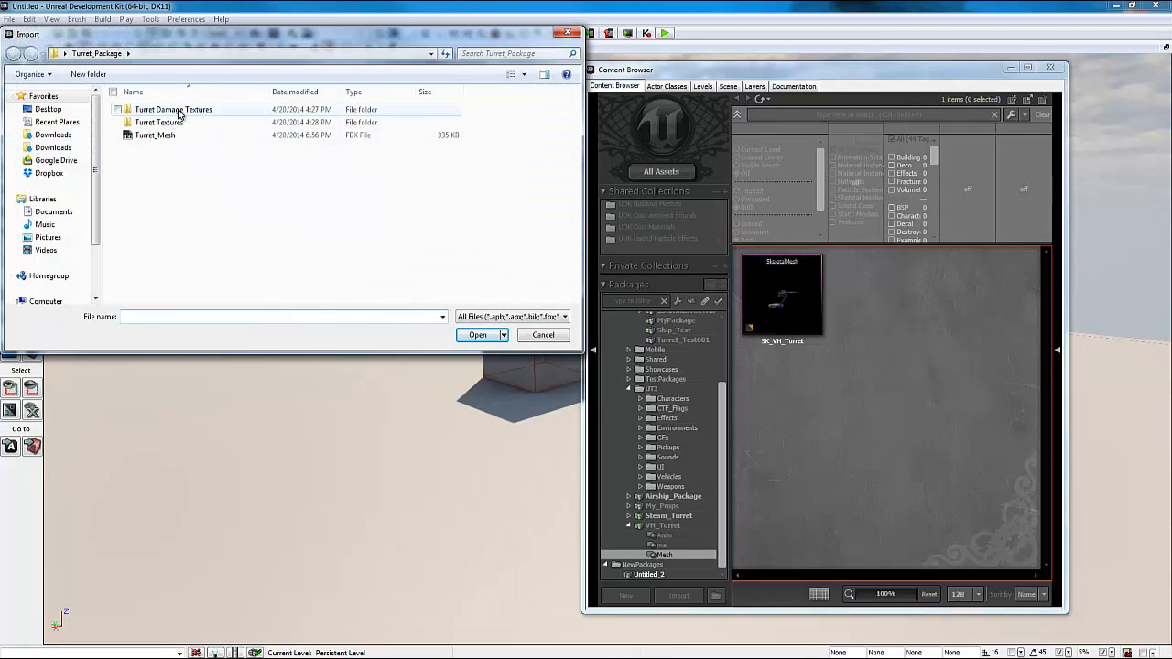
{"action": "double_click", "coordinate": [156, 122]}
{"action": "left_click_drag", "start_coordinate": [156, 135], "coordinate": [166, 107]}
{"action": "left_click", "coordinate": [476, 336]}
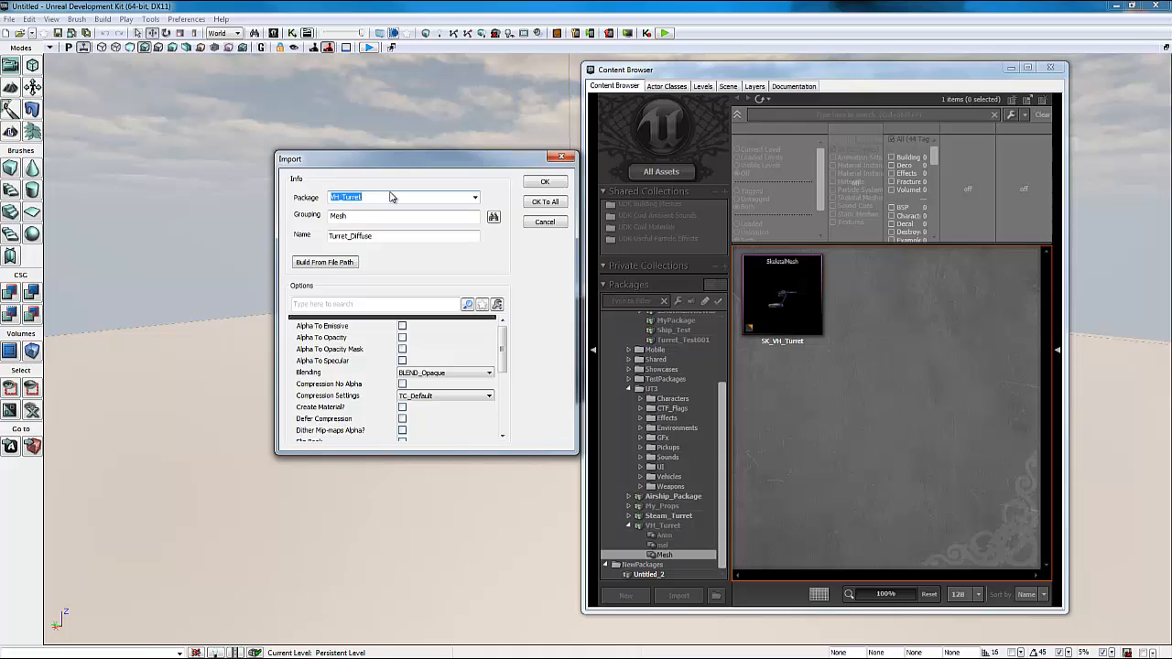
- Set the grouping to Tex and import Turret_Diffuse into the VH_Turret package
{"action": "key", "text": "Tab"}
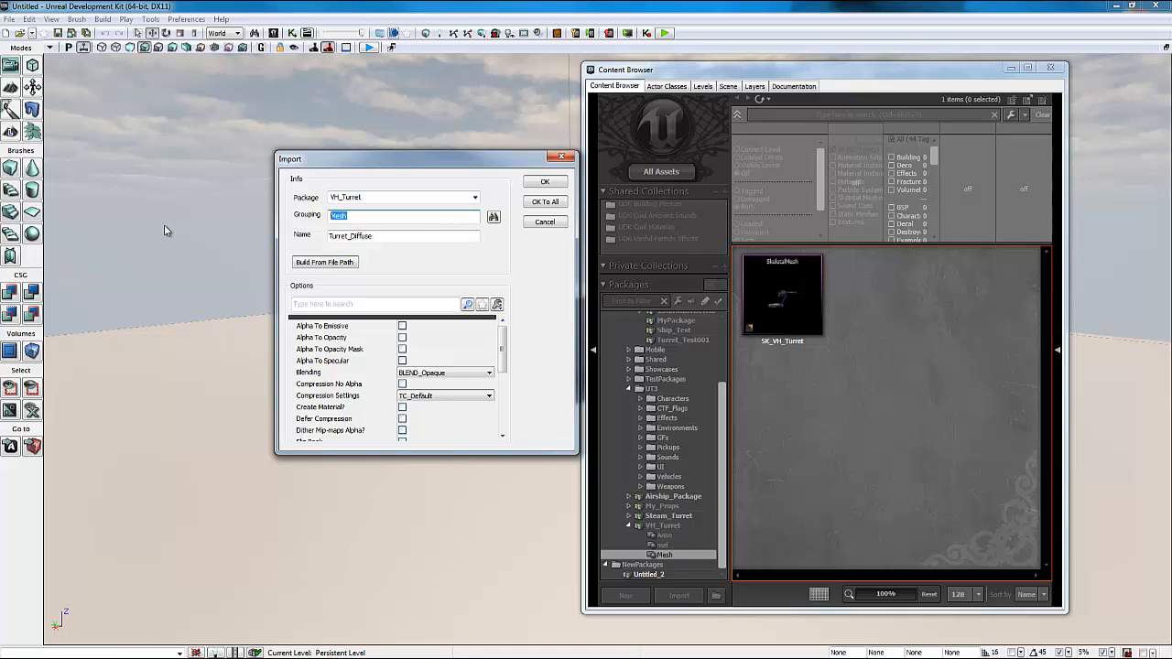
{"action": "type", "text": "Me"}
{"action": "left_click_drag", "start_coordinate": [378, 235], "coordinate": [334, 240]}
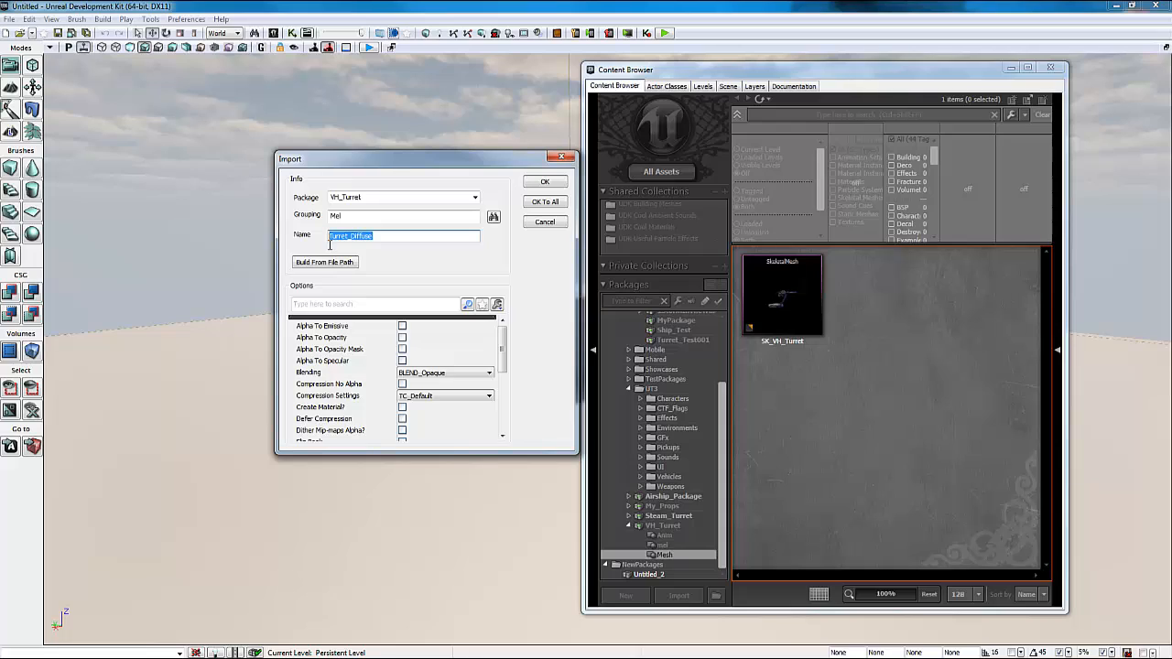
{"action": "left_click_drag", "start_coordinate": [330, 244], "coordinate": [375, 239]}
{"action": "left_click", "coordinate": [552, 185]}
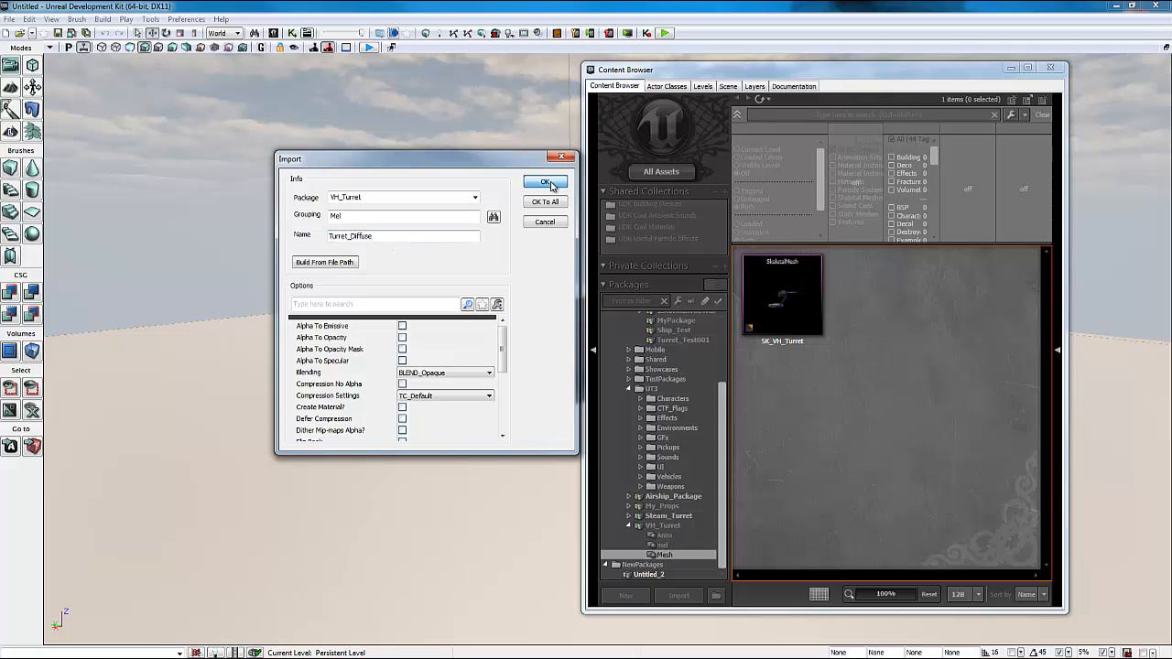
{"action": "left_click_drag", "start_coordinate": [348, 217], "coordinate": [195, 217]}
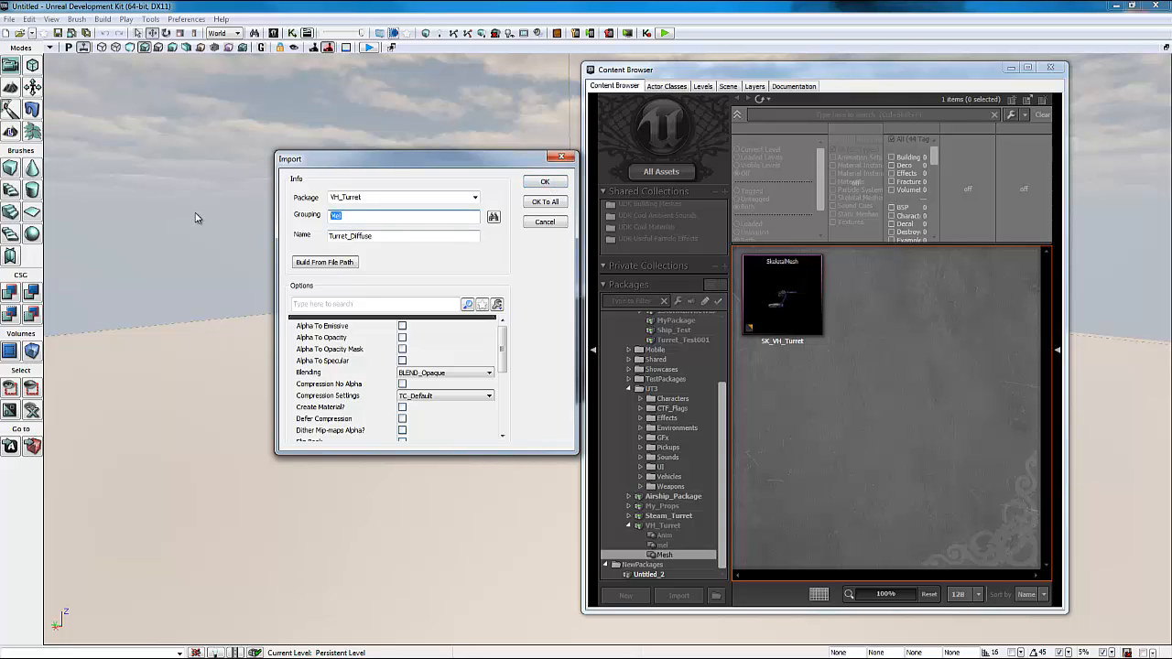
{"action": "type", "text": "Tex"}
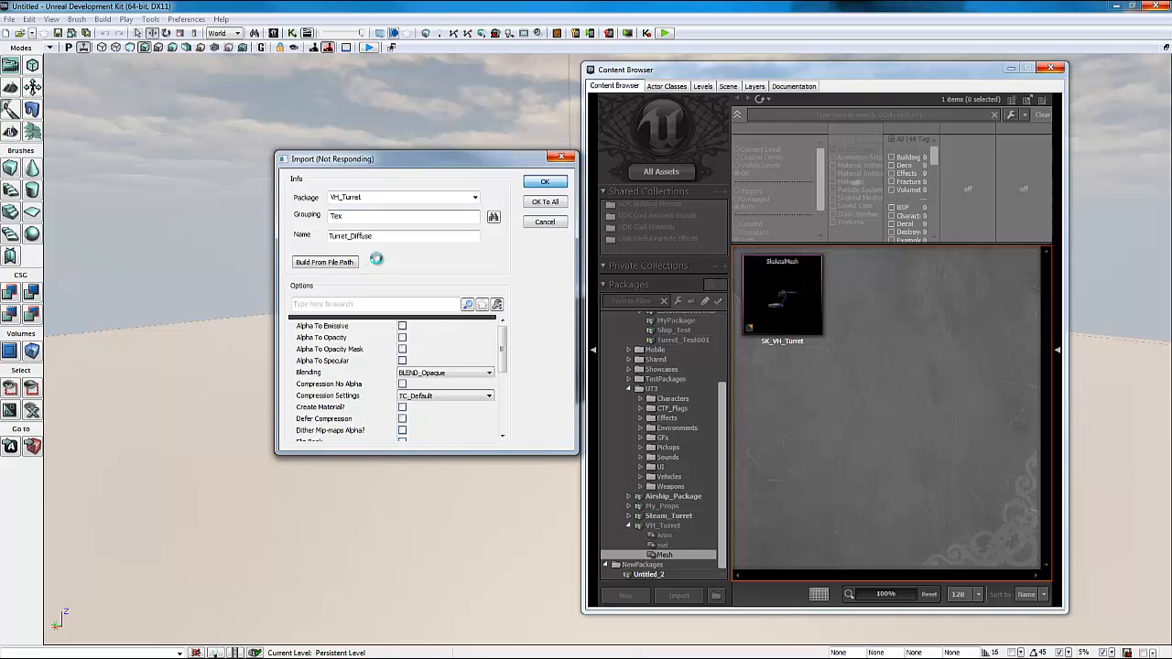
- Import Turret_Norm with compression set to TC_Normalmap and Flip Normal Map Green Channel enabled
{"action": "left_click", "coordinate": [450, 395]}
{"action": "left_click", "coordinate": [430, 412]}
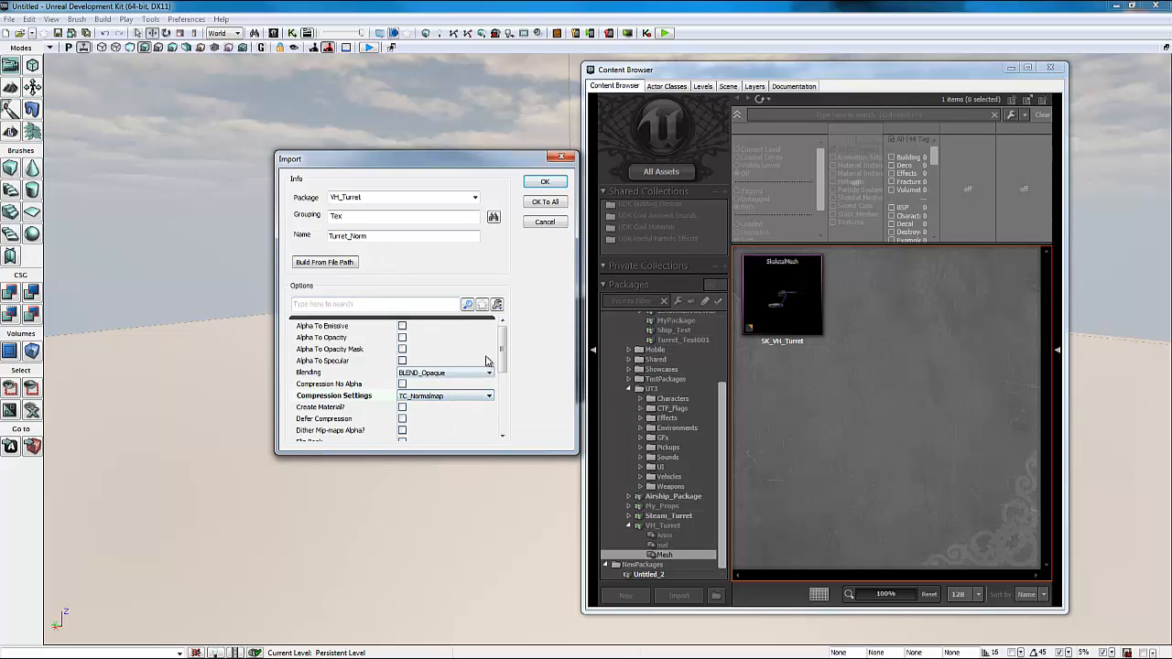
{"action": "left_click_drag", "start_coordinate": [503, 350], "coordinate": [502, 407]}
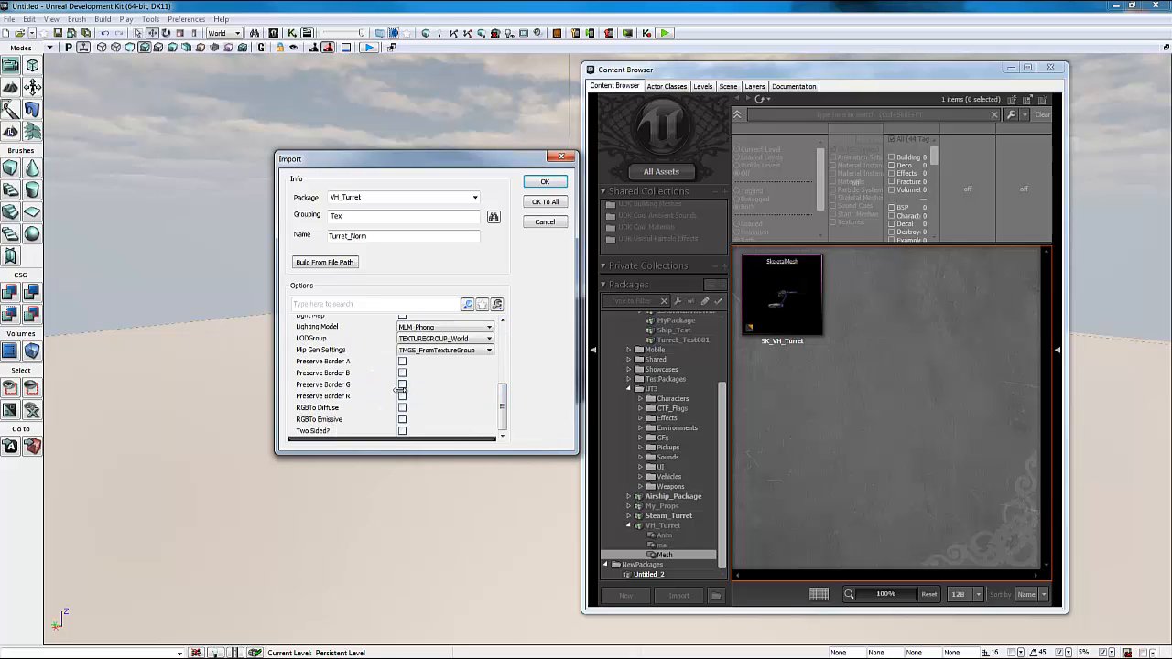
{"action": "scroll", "coordinate": [448, 396], "scroll_direction": "up", "scroll_amount": 3}
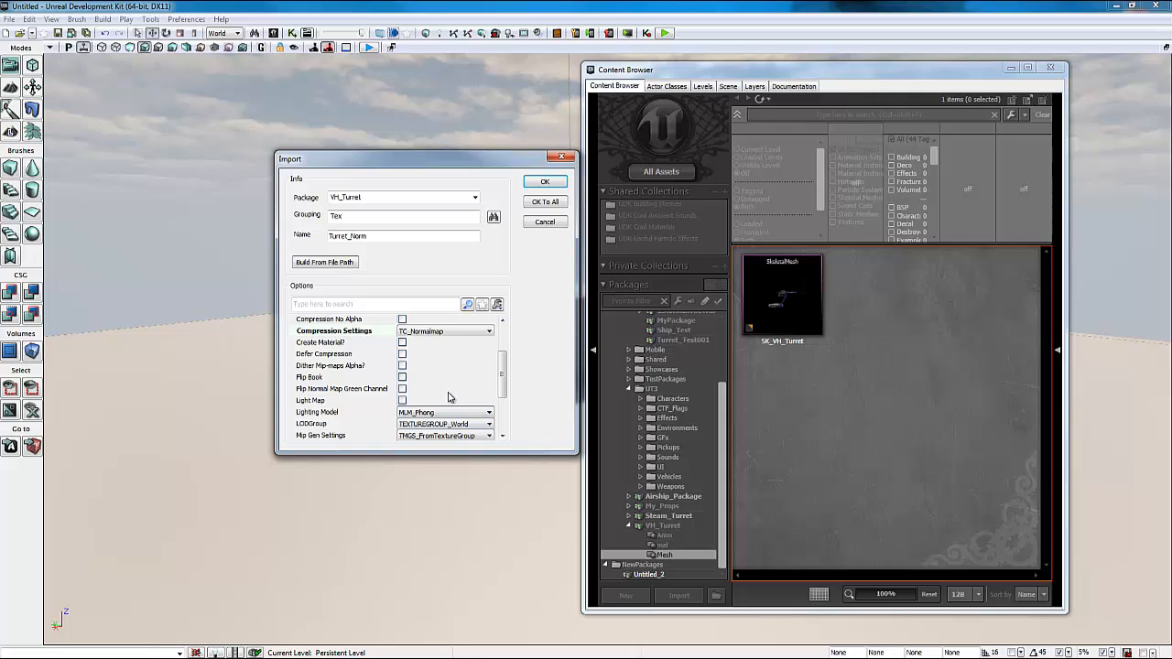
{"action": "left_click", "coordinate": [402, 389]}
{"action": "left_click", "coordinate": [543, 184]}
- Import Turret_Spec with Flip Normal Map Green Channel disabled and compression set to TC_Default
{"action": "left_click", "coordinate": [402, 388]}
{"action": "left_click_drag", "start_coordinate": [503, 374], "coordinate": [503, 347]}
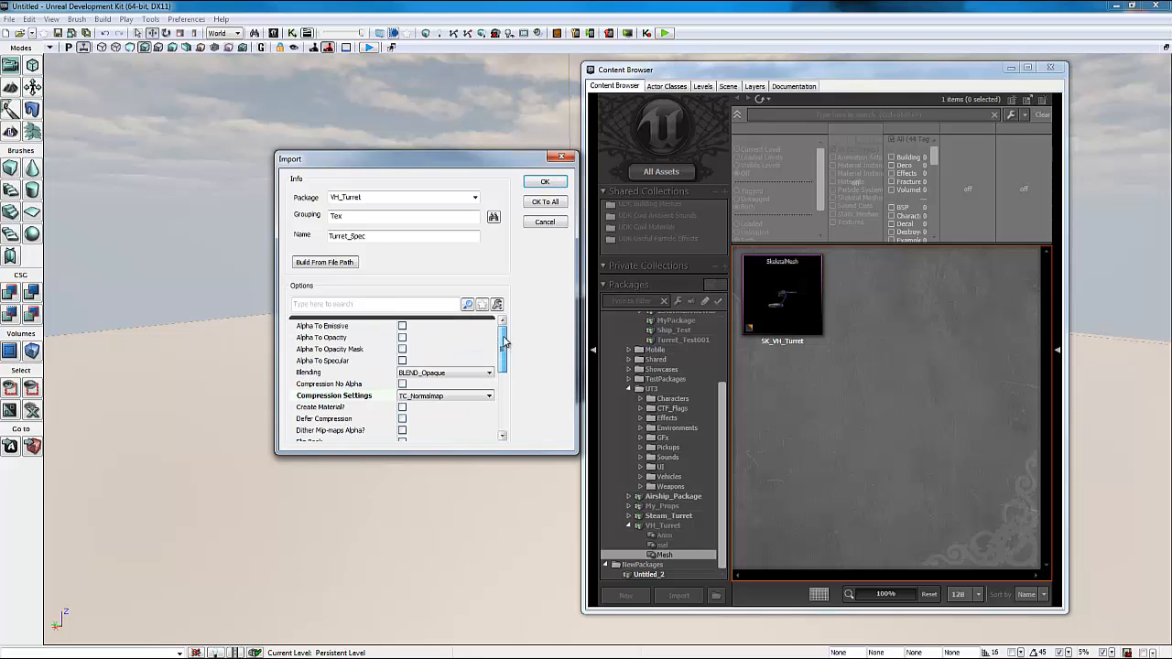
{"action": "left_click", "coordinate": [457, 396]}
{"action": "left_click", "coordinate": [451, 408]}
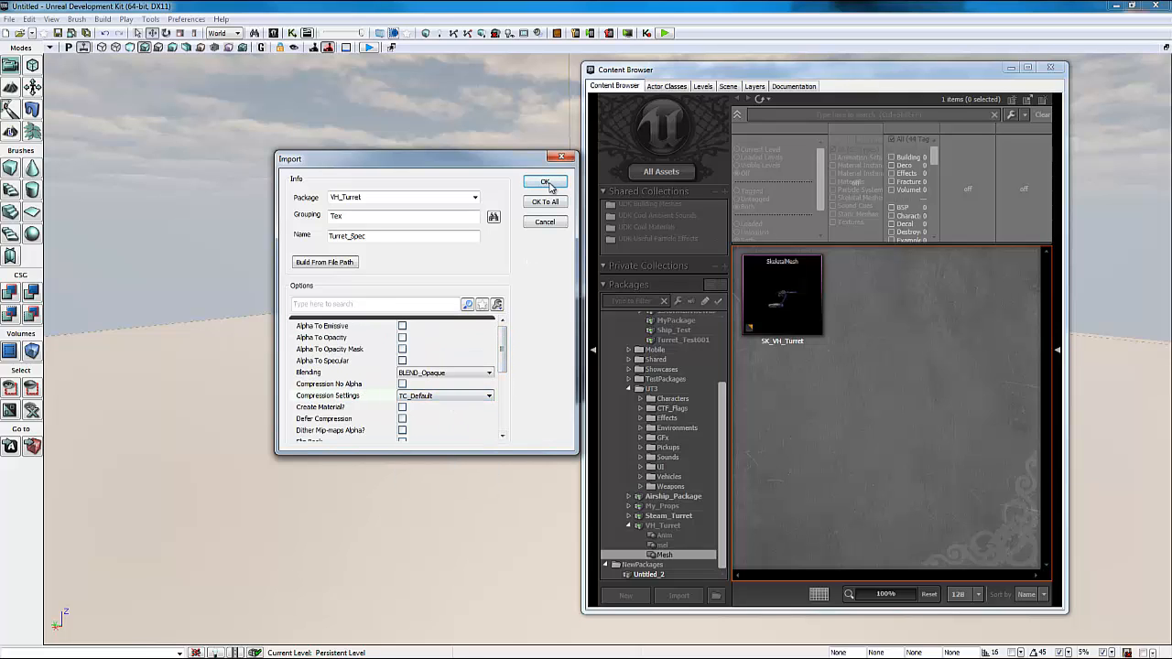
{"action": "left_click", "coordinate": [547, 183]}
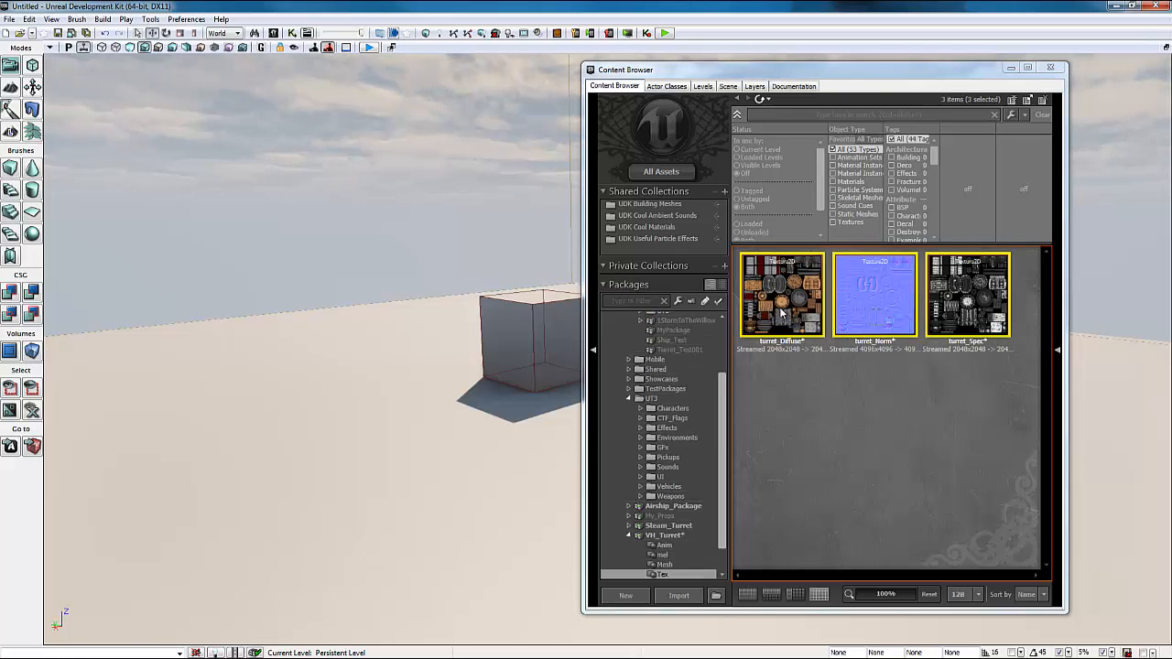
- Start importing the three files from the Turret Damage Textures folder and bring Turret_Damage_Diffuse into VH_Turret's Tex group with TC_Default compression
{"action": "left_click", "coordinate": [853, 445]}
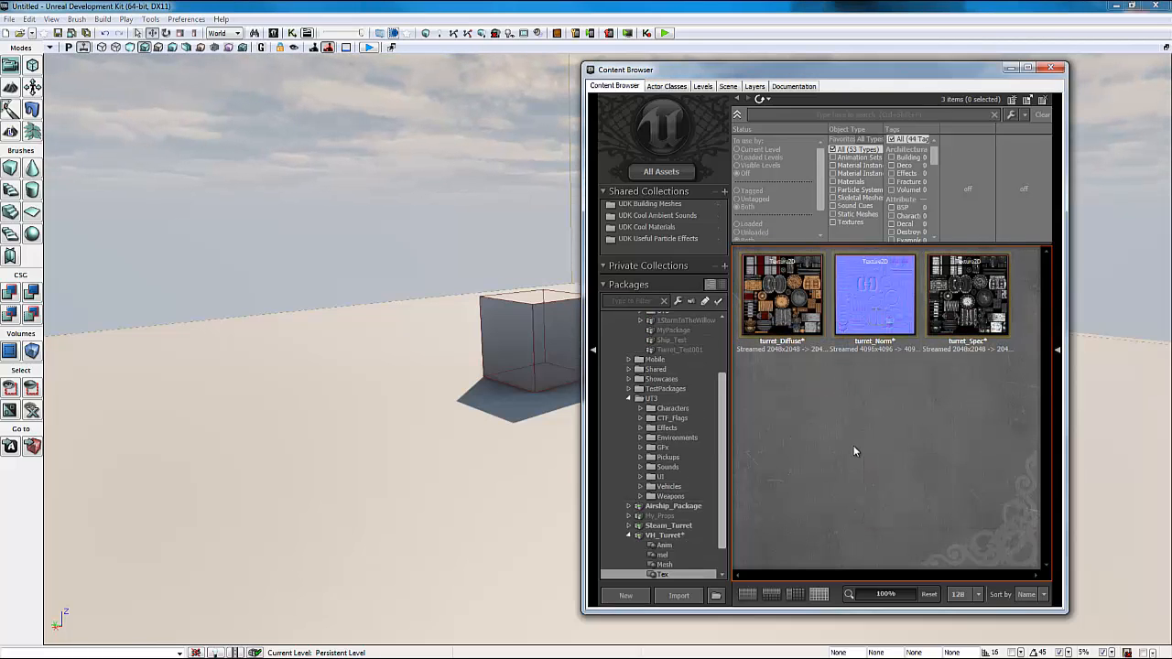
{"action": "left_click", "coordinate": [679, 596]}
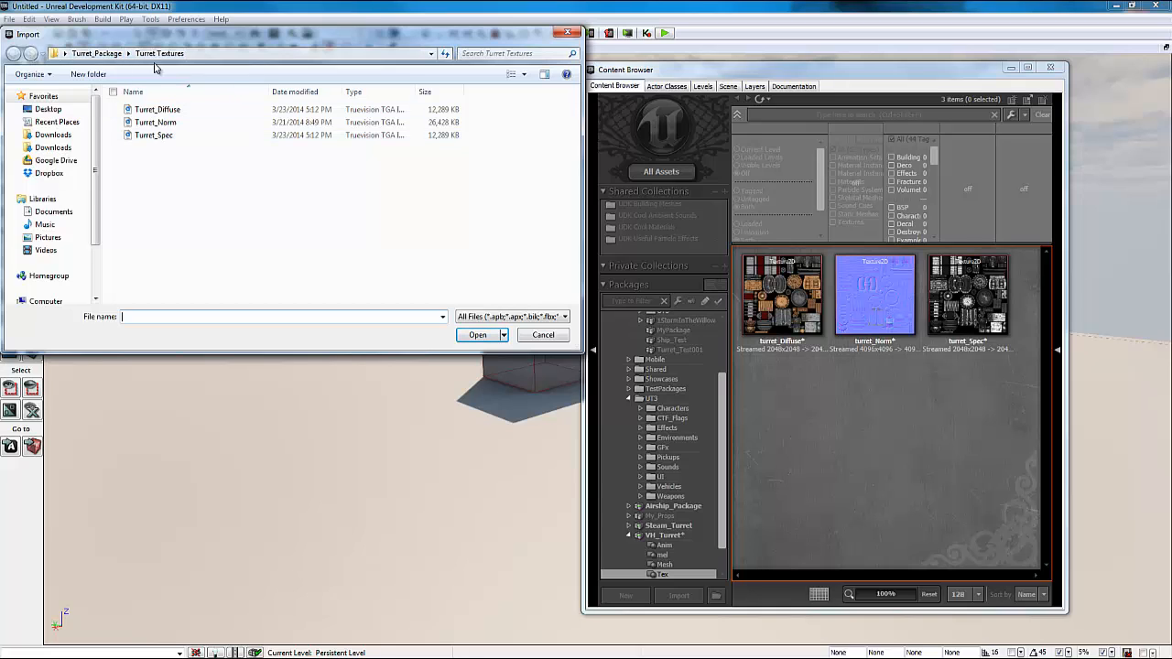
{"action": "left_click", "coordinate": [96, 53]}
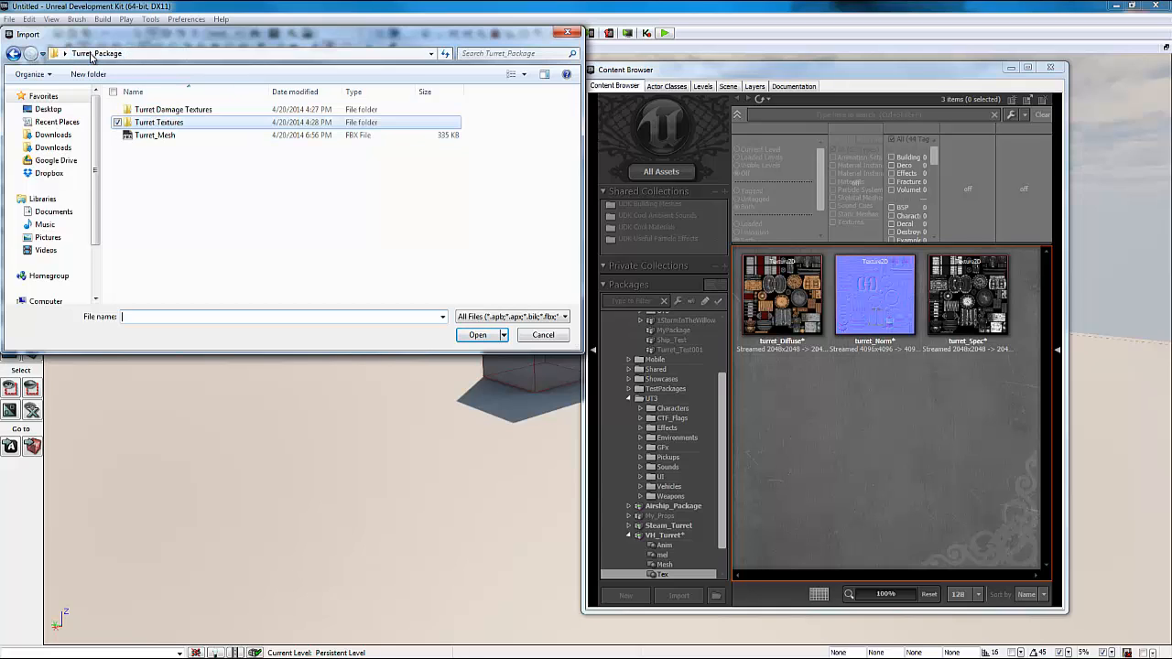
{"action": "double_click", "coordinate": [174, 110]}
{"action": "left_click_drag", "start_coordinate": [170, 162], "coordinate": [169, 108]}
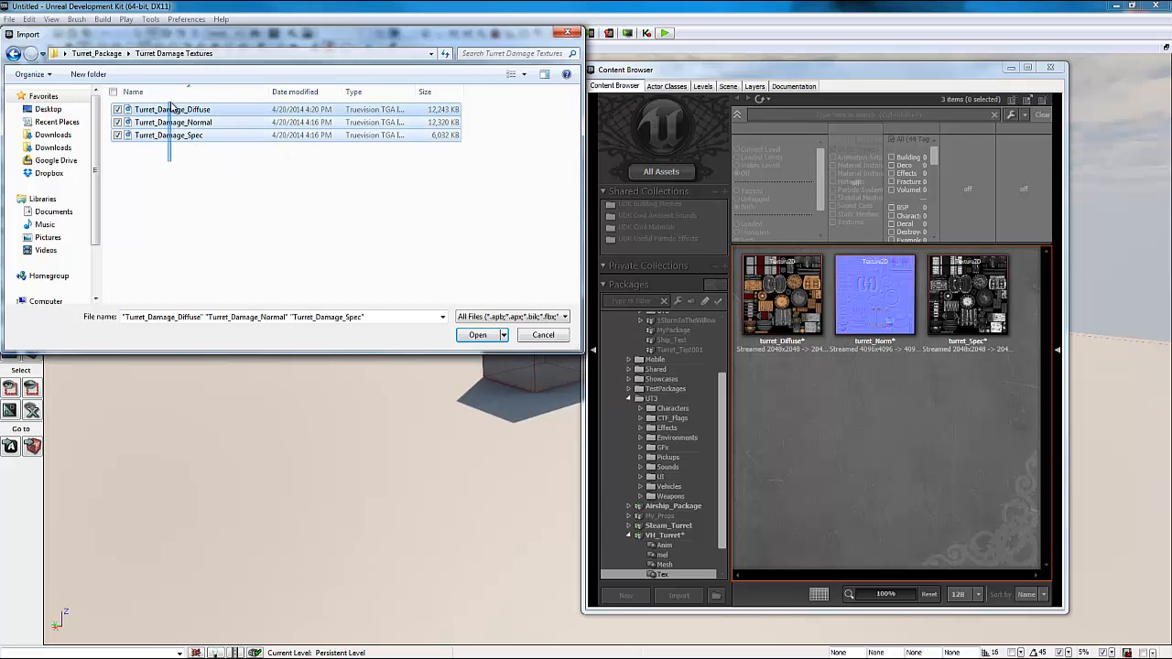
{"action": "left_click", "coordinate": [474, 334]}
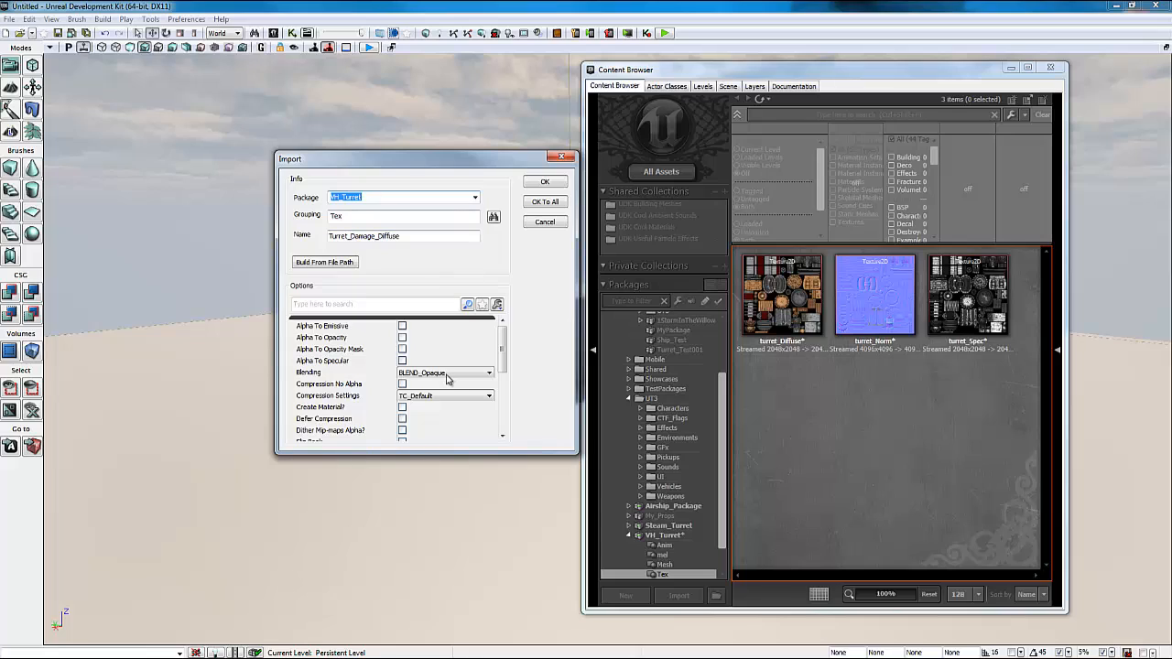
{"action": "left_click", "coordinate": [547, 184]}
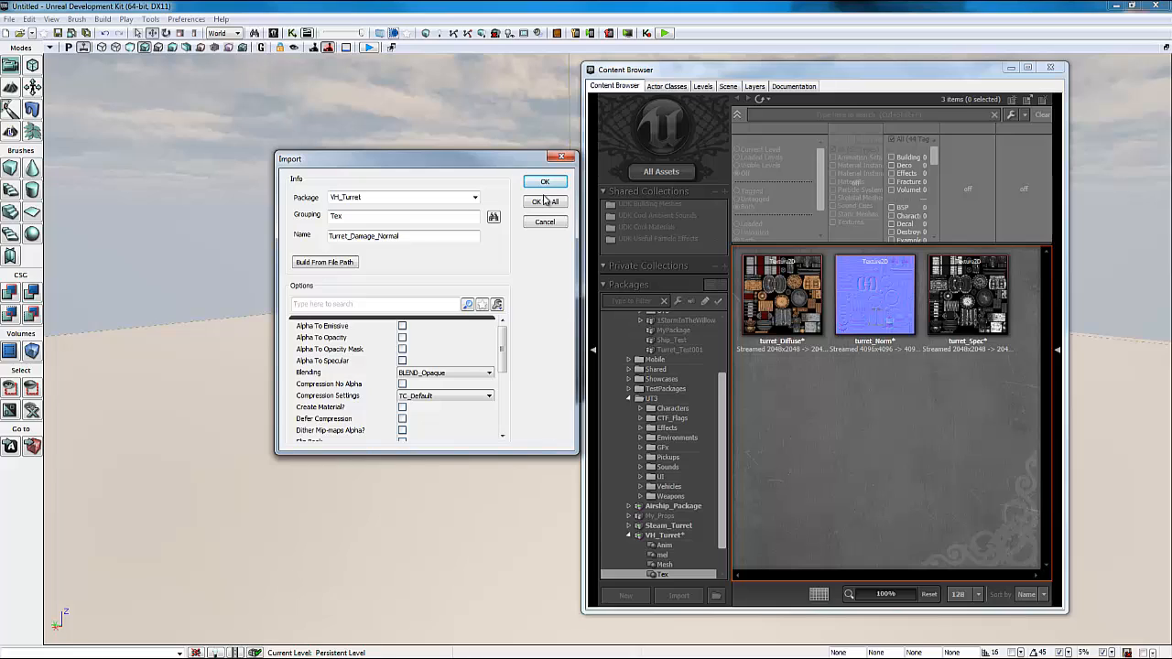
- Import Turret_Damage_Normal with compression set to TC_Normalmap and Flip Normal Map Green Channel enabled
{"action": "left_click", "coordinate": [439, 395]}
{"action": "left_click", "coordinate": [442, 416]}
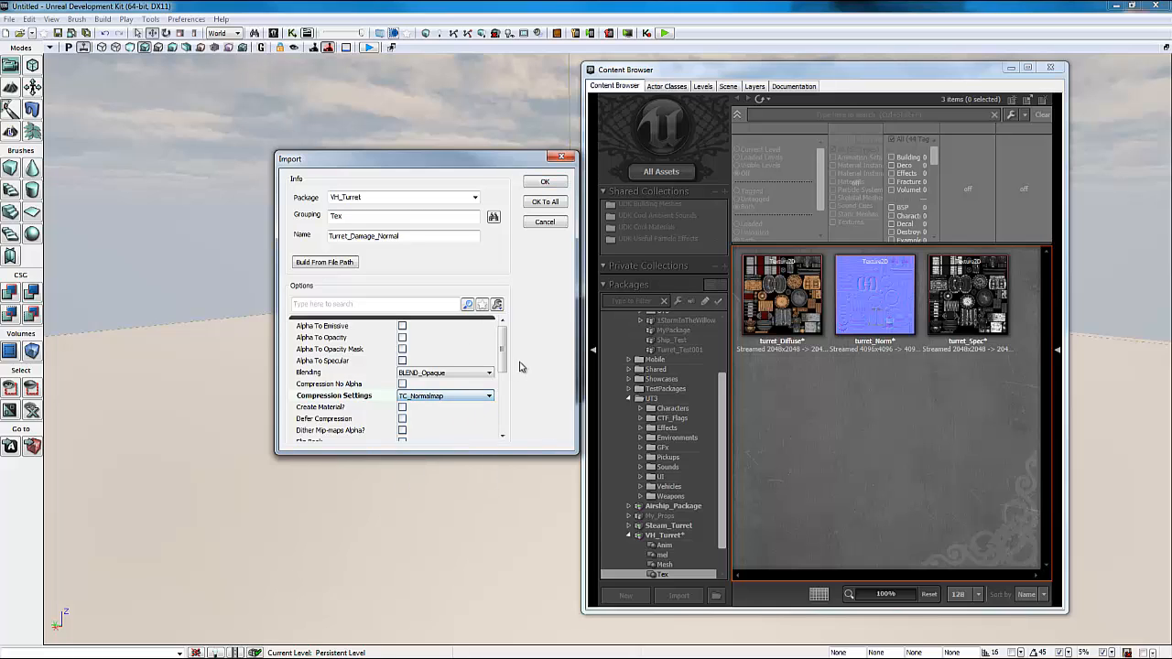
{"action": "scroll", "coordinate": [410, 411], "scroll_direction": "down", "scroll_amount": 4}
{"action": "scroll", "coordinate": [411, 408], "scroll_direction": "down", "scroll_amount": 2}
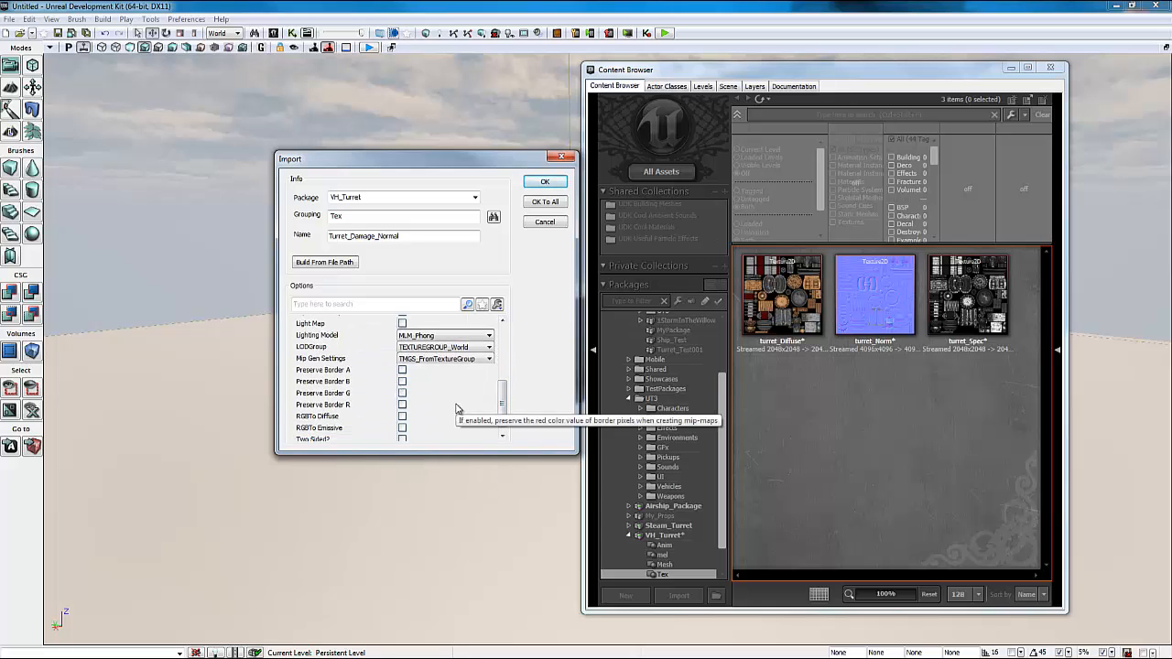
{"action": "scroll", "coordinate": [414, 400], "scroll_direction": "up", "scroll_amount": 3}
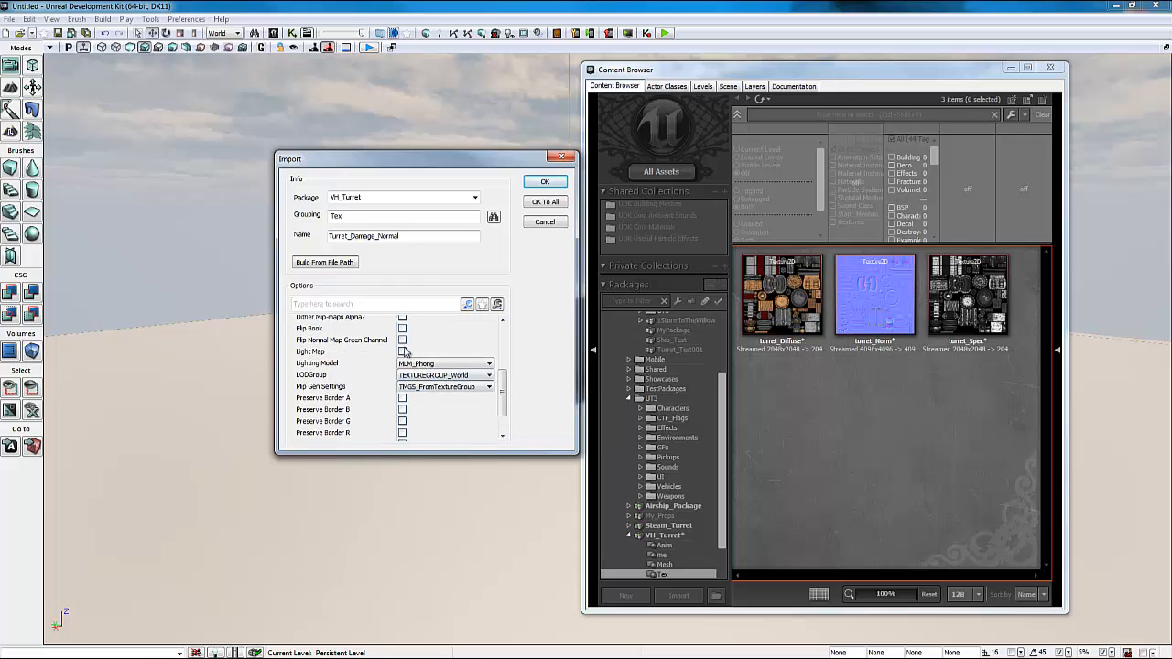
{"action": "left_click", "coordinate": [403, 340]}
{"action": "scroll", "coordinate": [463, 347], "scroll_direction": "up", "scroll_amount": 2}
{"action": "scroll", "coordinate": [462, 347], "scroll_direction": "up", "scroll_amount": 1}
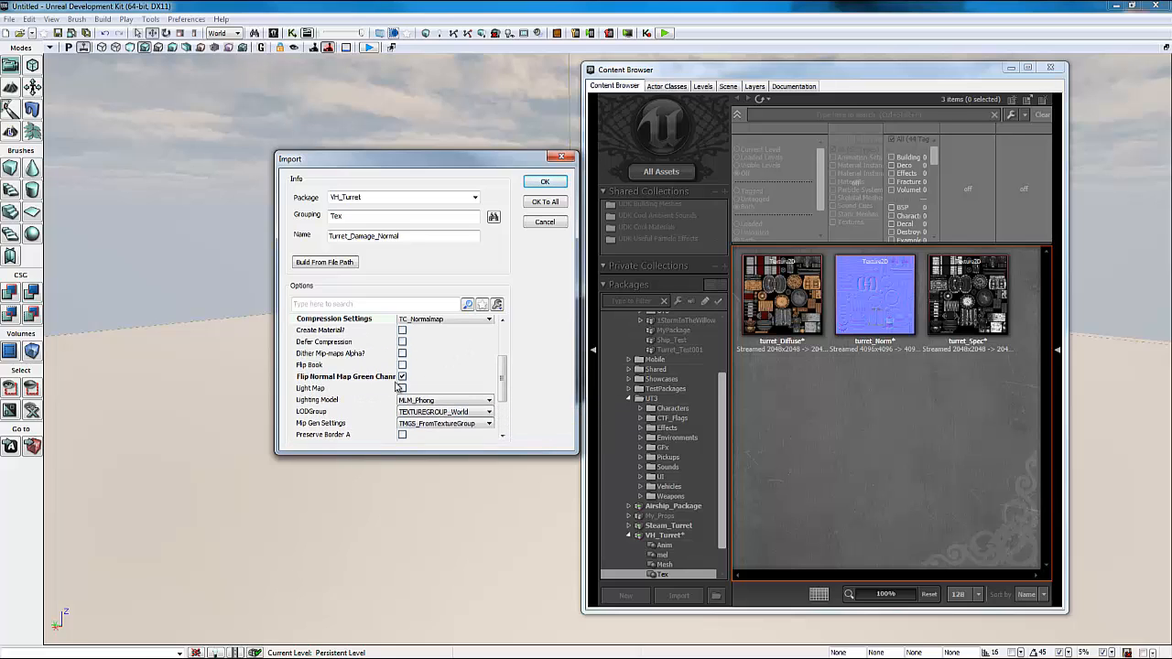
{"action": "scroll", "coordinate": [459, 367], "scroll_direction": "up", "scroll_amount": 3}
{"action": "scroll", "coordinate": [468, 332], "scroll_direction": "up", "scroll_amount": 2}
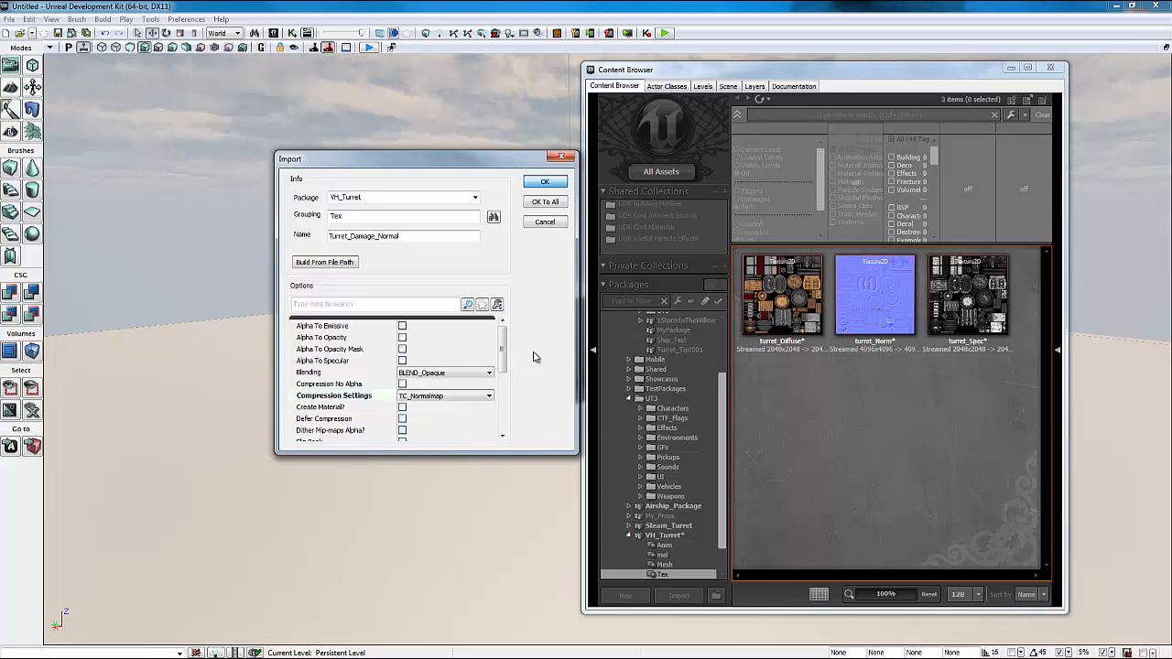
{"action": "key", "text": "Return"}
- Import Turret_Damage_Spec with compression set to TC_Default and Flip Normal Map Green Channel disabled
{"action": "left_click", "coordinate": [431, 396]}
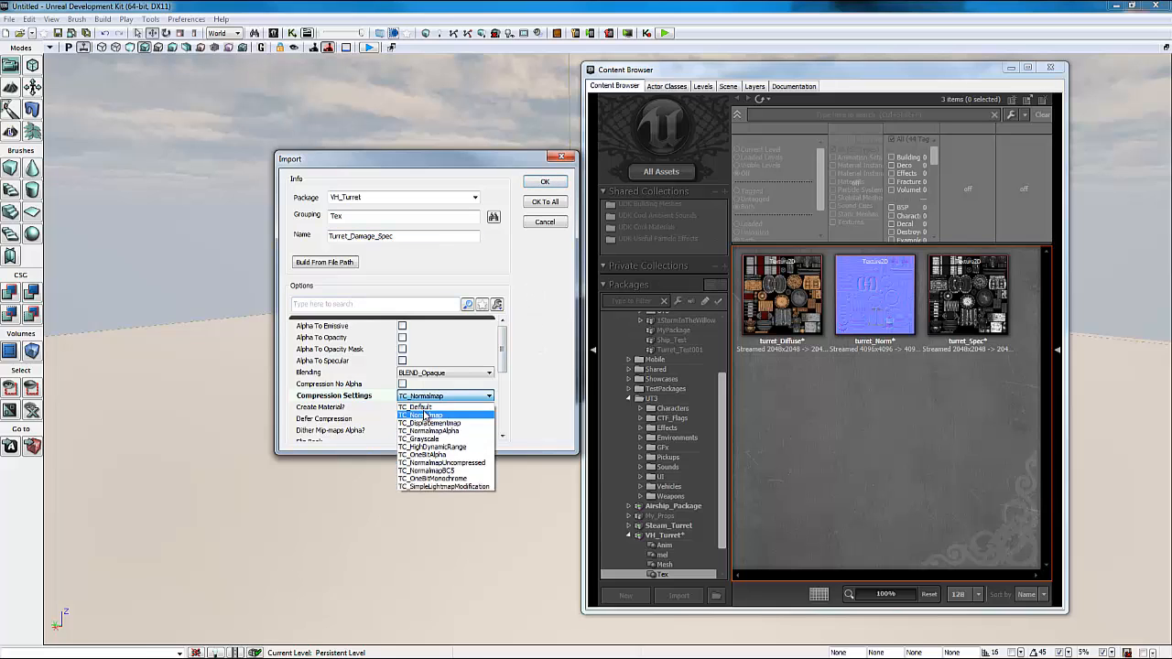
{"action": "left_click", "coordinate": [426, 415]}
{"action": "scroll", "coordinate": [421, 403], "scroll_direction": "down", "scroll_amount": 3}
{"action": "left_click", "coordinate": [401, 348]}
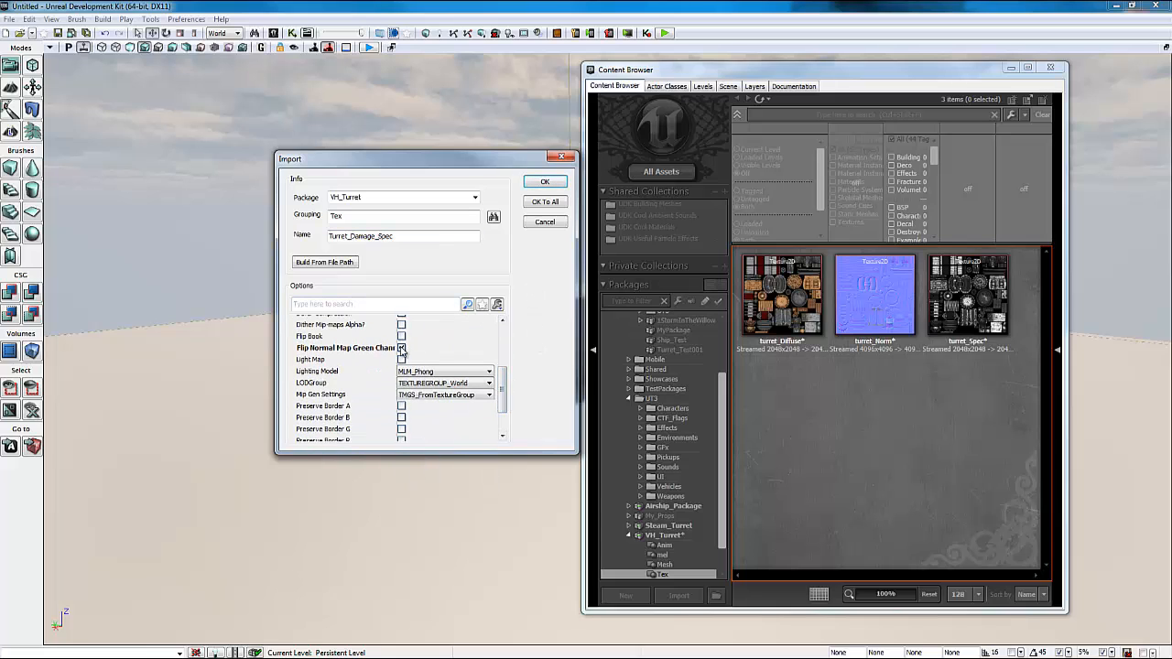
{"action": "left_click", "coordinate": [401, 348]}
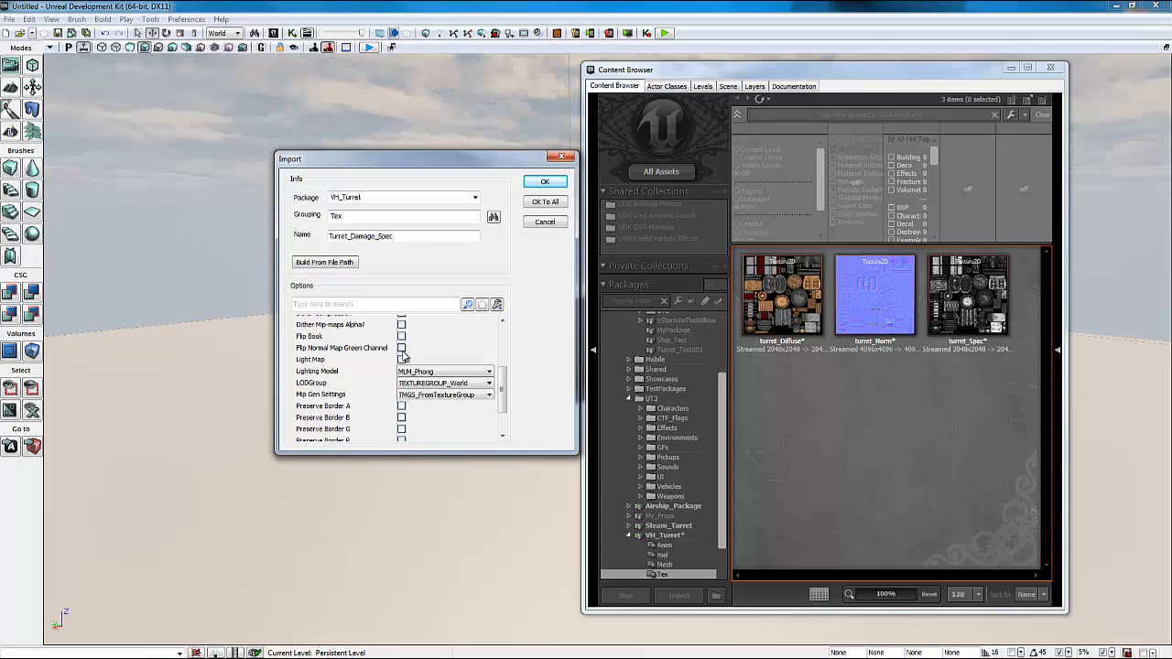
{"action": "left_click", "coordinate": [546, 184]}
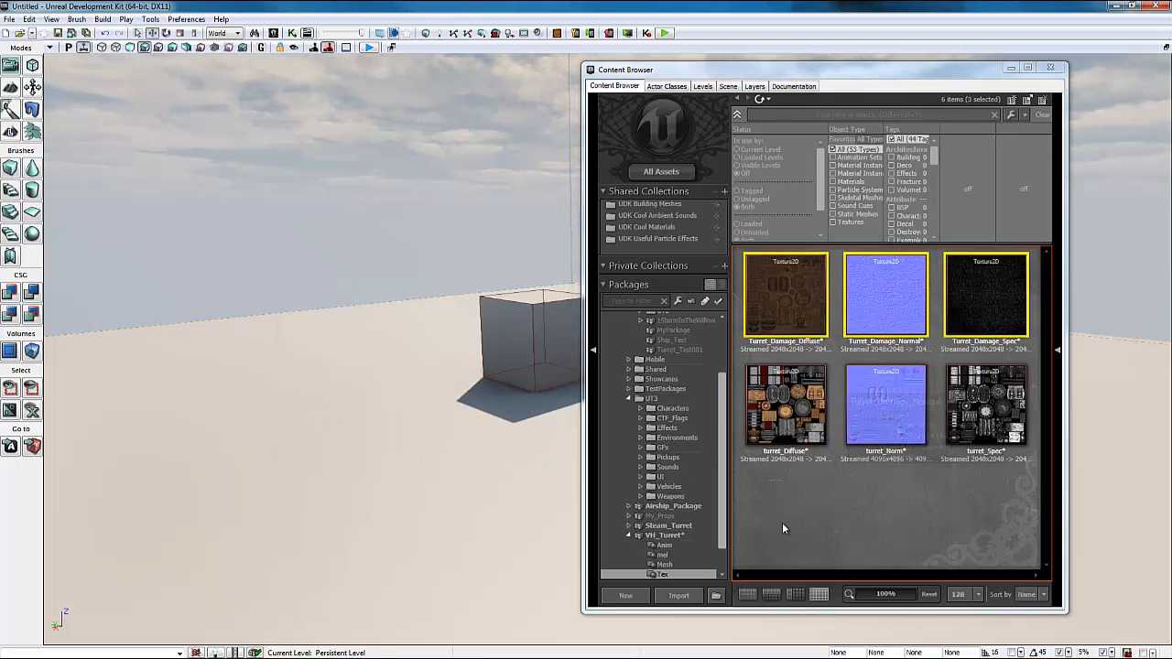
- Save the VH_Turret package with its newly imported damage textures
{"action": "left_click", "coordinate": [683, 537]}
{"action": "right_click", "coordinate": [661, 536]}
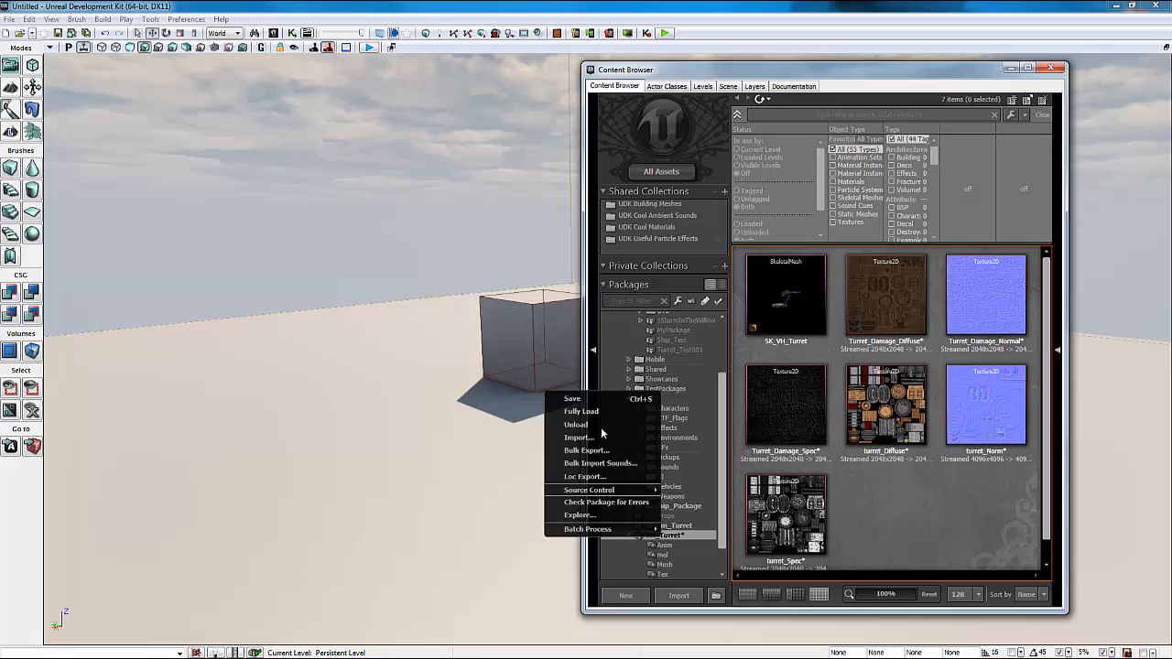
{"action": "left_click", "coordinate": [605, 400]}
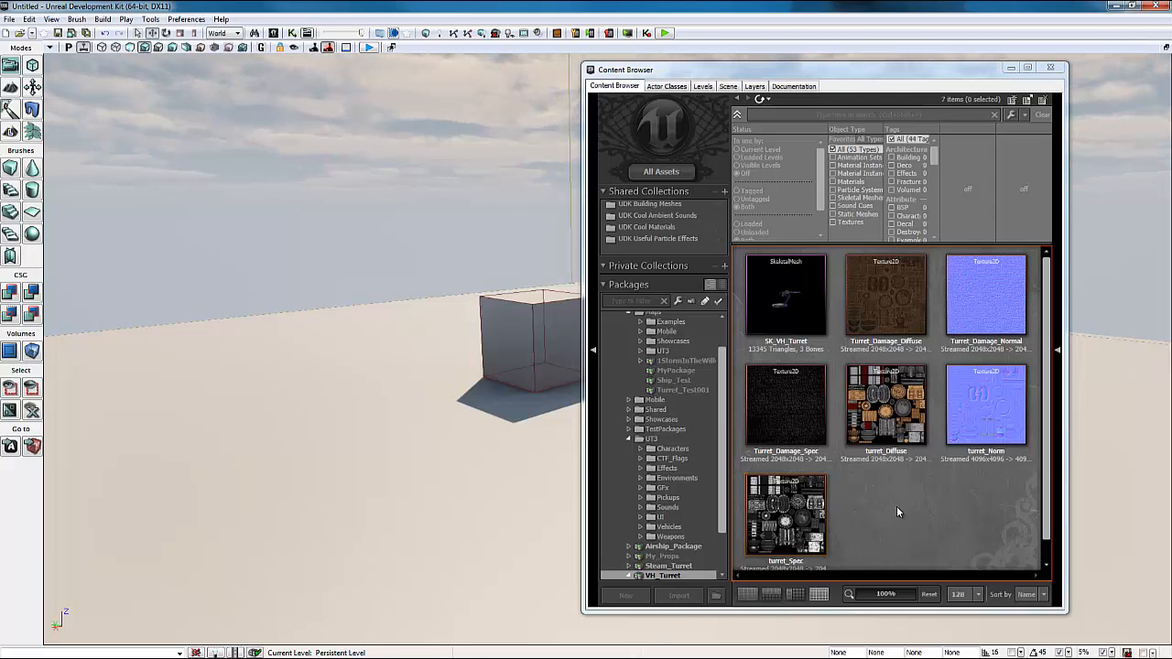
- Create a new material named Mat_VH_Turret in the VH_Turret package under the grouping Mat
{"action": "left_click", "coordinate": [896, 505]}
{"action": "right_click", "coordinate": [896, 500]}
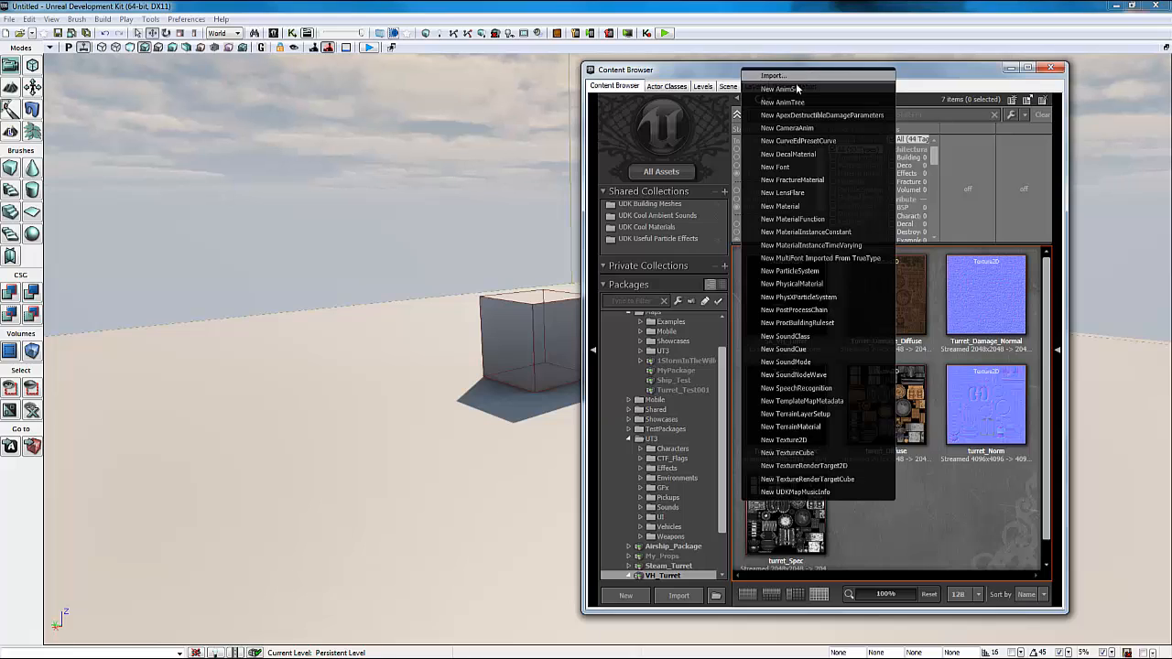
{"action": "right_click", "coordinate": [928, 496]}
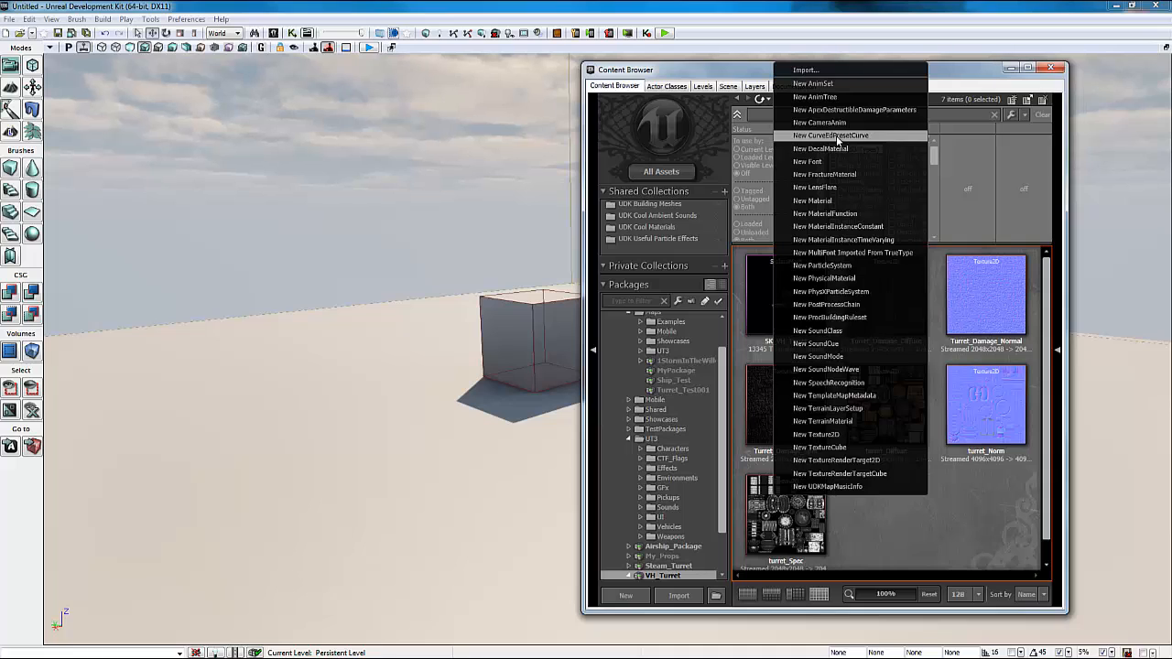
{"action": "left_click", "coordinate": [818, 201]}
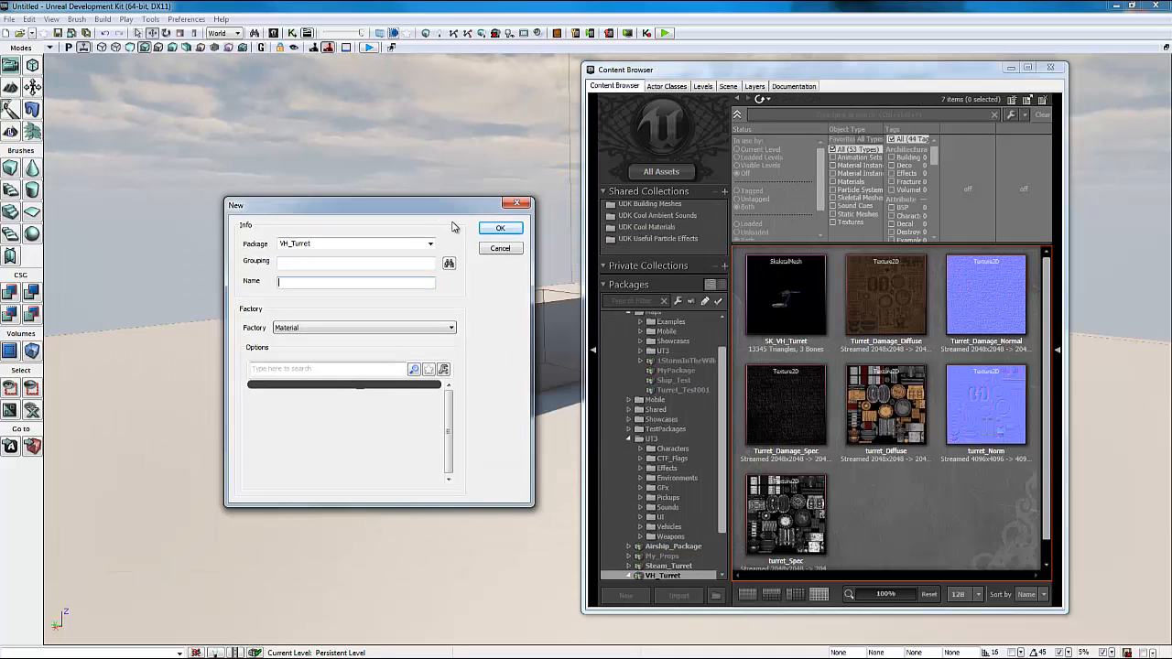
{"action": "left_click", "coordinate": [312, 276]}
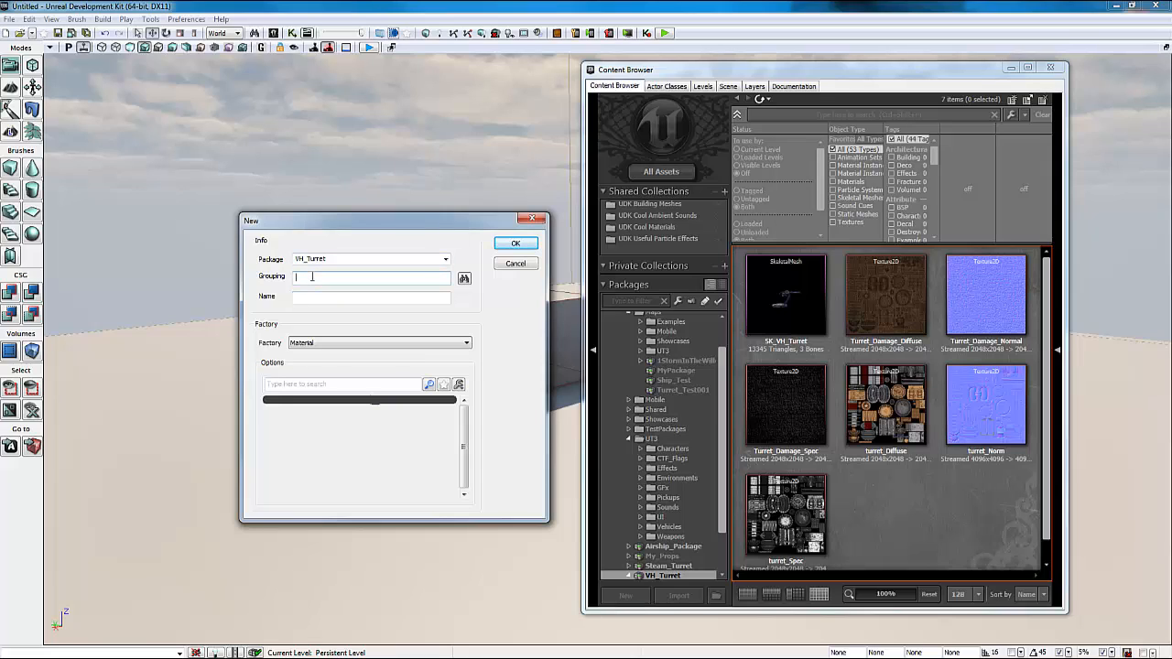
{"action": "type", "text": "Matl"}
{"action": "left_click", "coordinate": [332, 295]}
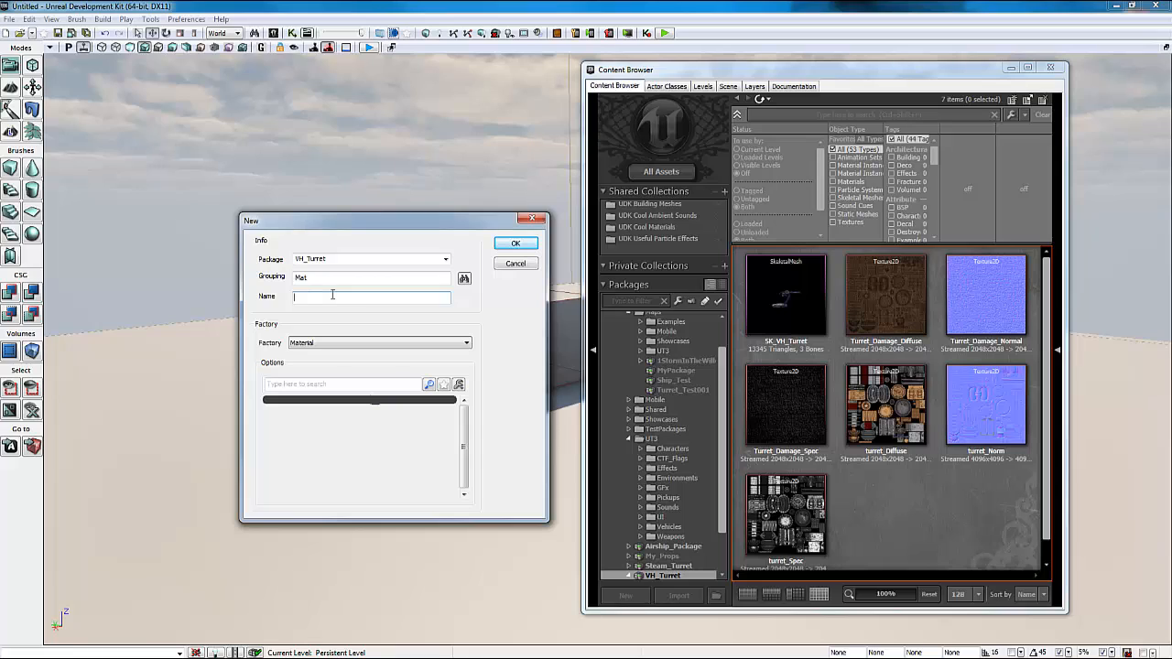
{"action": "type", "text": "at"}
{"action": "key", "text": "BackSpace"}
{"action": "left_click_drag", "start_coordinate": [329, 298], "coordinate": [332, 299]}
{"action": "left_click", "coordinate": [331, 300]}
{"action": "type", "text": "et"}
{"action": "left_click", "coordinate": [518, 246]}
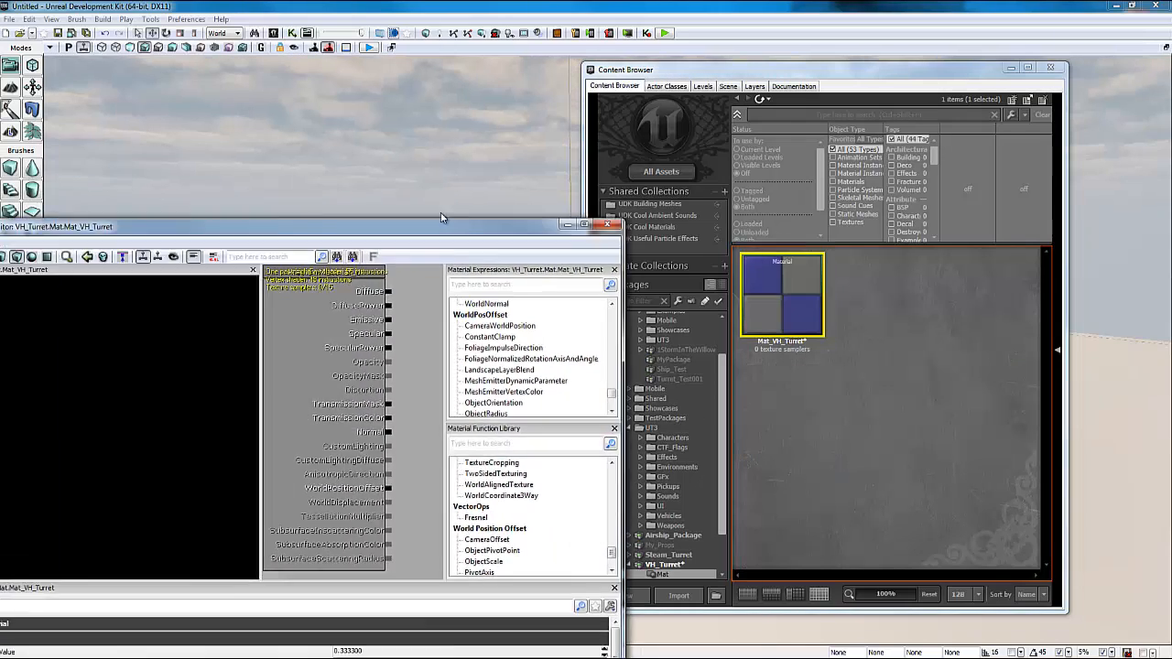
- Arrange the Material Editor beside the package assets, add turret_Diffuse as a texture sample and connect it to the Diffuse input
{"action": "left_click_drag", "start_coordinate": [440, 218], "coordinate": [513, 12]}
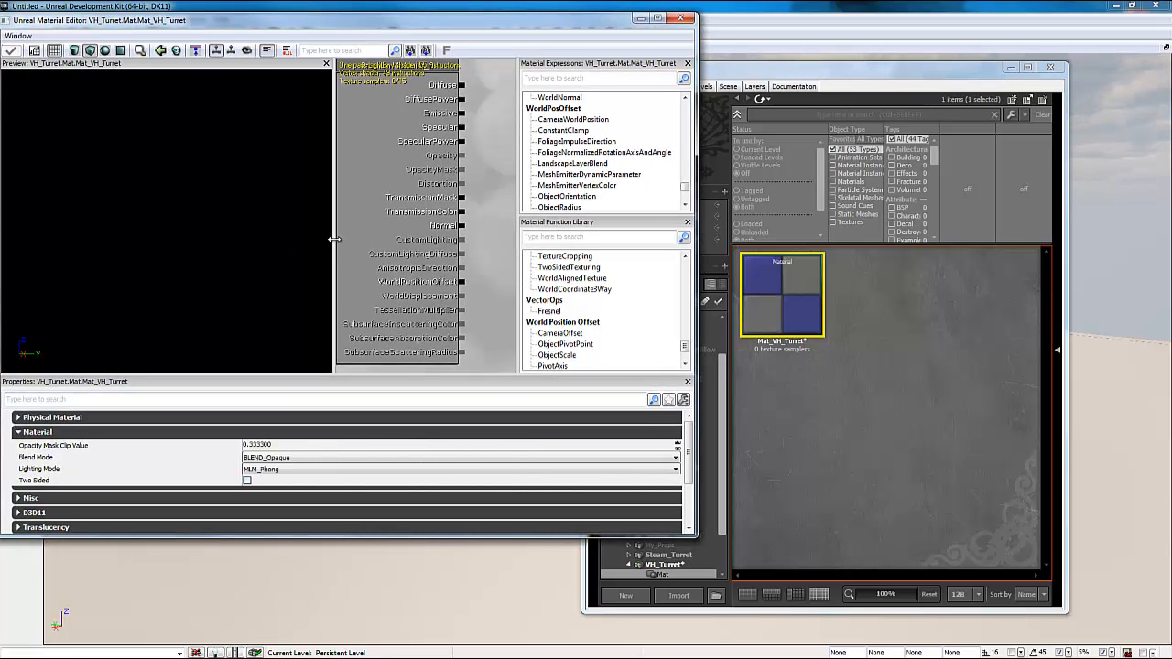
{"action": "left_click_drag", "start_coordinate": [335, 240], "coordinate": [286, 245]}
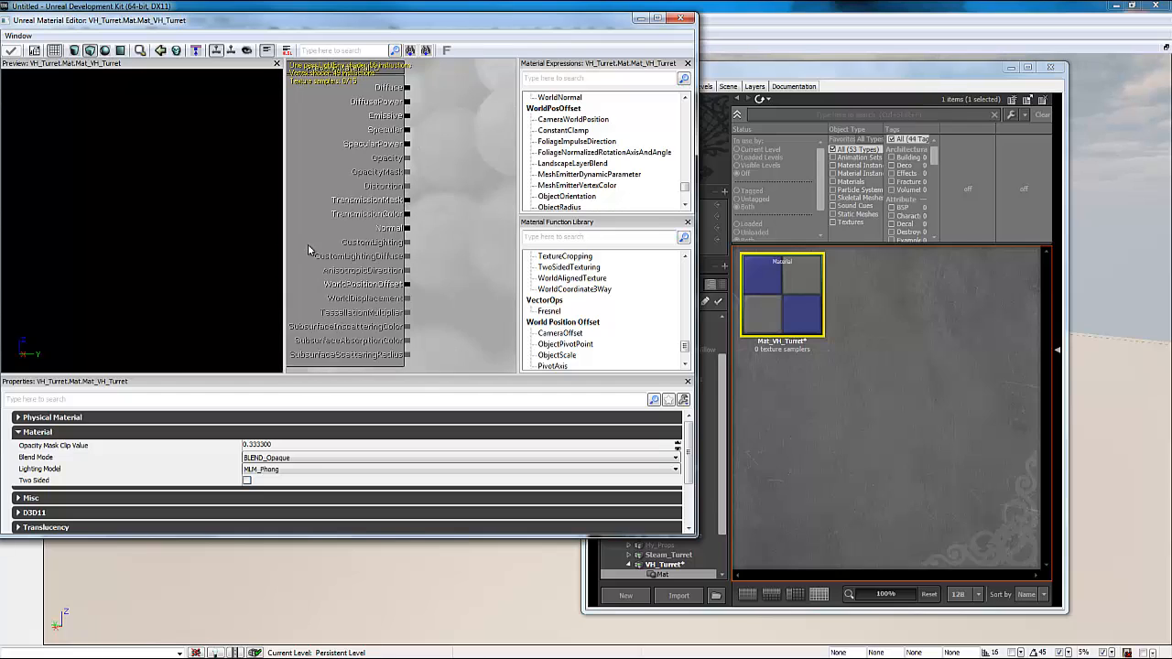
{"action": "left_click_drag", "start_coordinate": [445, 277], "coordinate": [380, 272]}
{"action": "left_click", "coordinate": [842, 455]}
{"action": "left_click", "coordinate": [684, 566]}
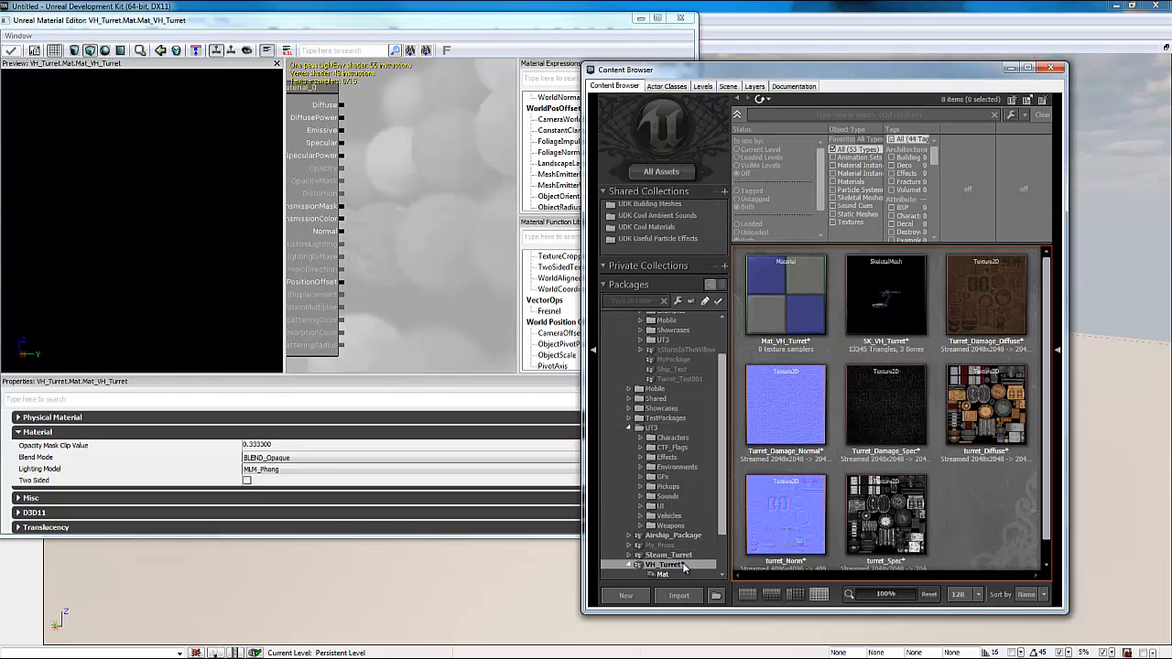
{"action": "left_click", "coordinate": [1002, 405]}
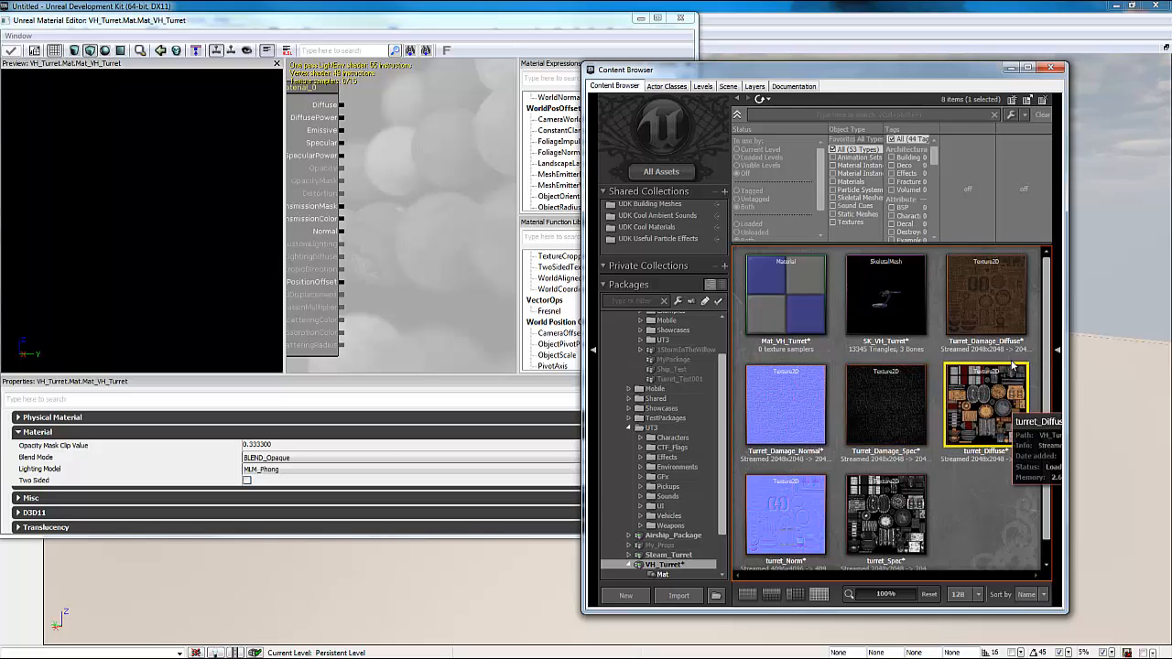
{"action": "left_click_drag", "start_coordinate": [1004, 392], "coordinate": [340, 107]}
{"action": "left_click_drag", "start_coordinate": [444, 133], "coordinate": [342, 106]}
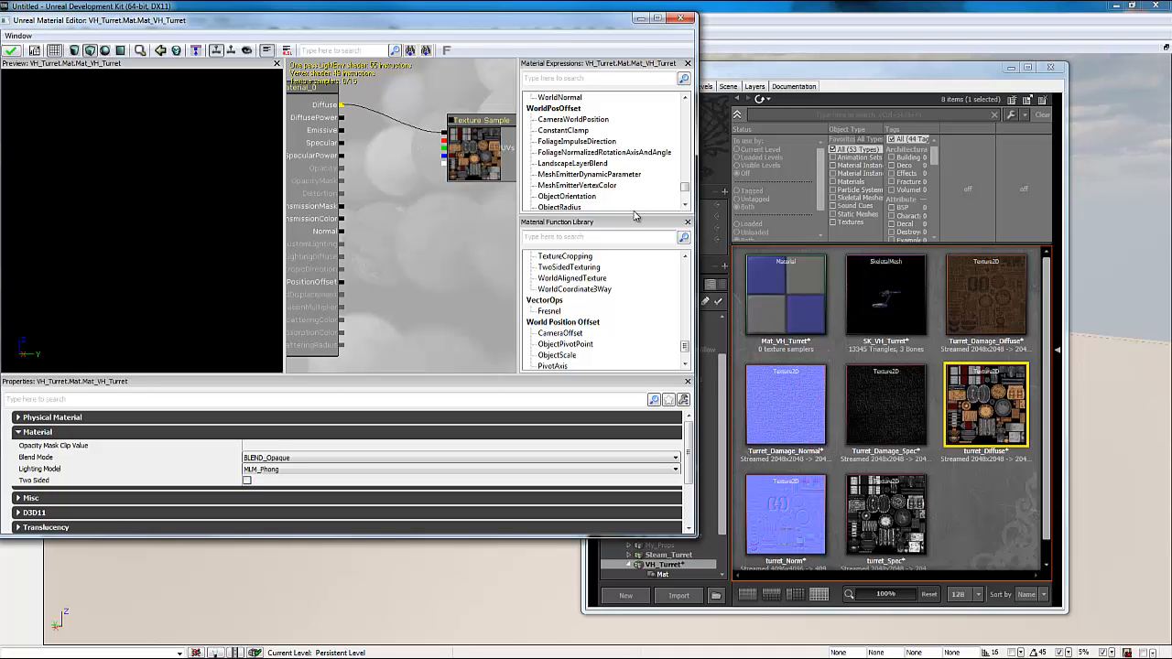
- Add turret_Spec to the material as a texture sample and connect it to the Specular input
{"action": "left_click", "coordinate": [889, 514]}
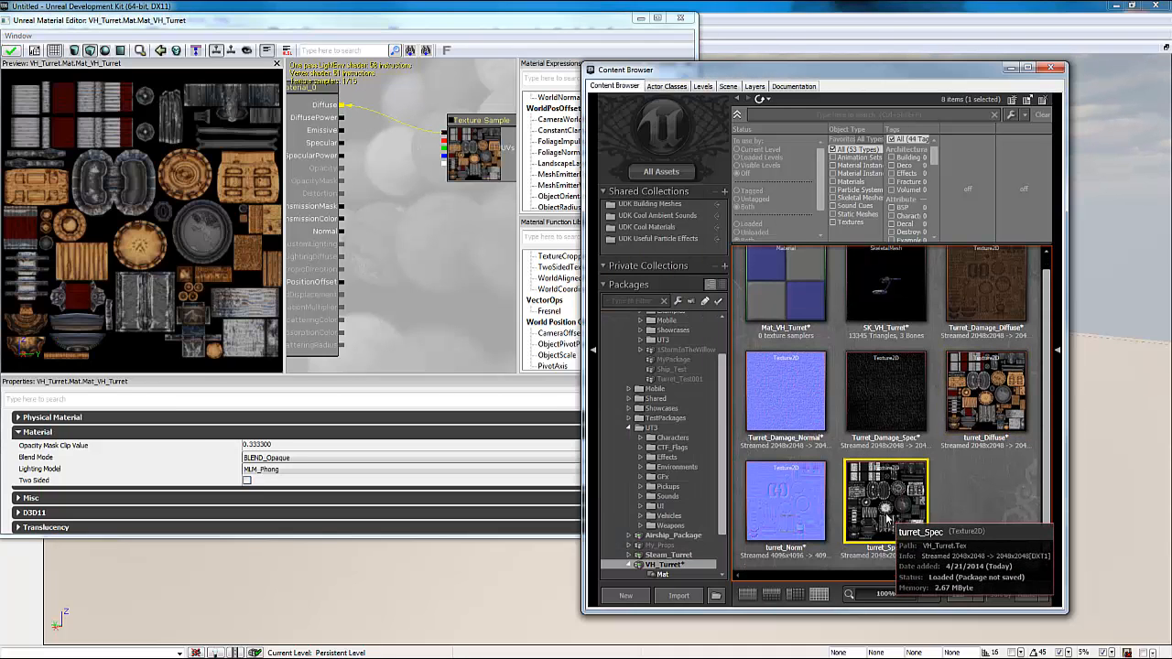
{"action": "left_click_drag", "start_coordinate": [887, 519], "coordinate": [346, 145]}
{"action": "left_click_drag", "start_coordinate": [460, 302], "coordinate": [450, 254]}
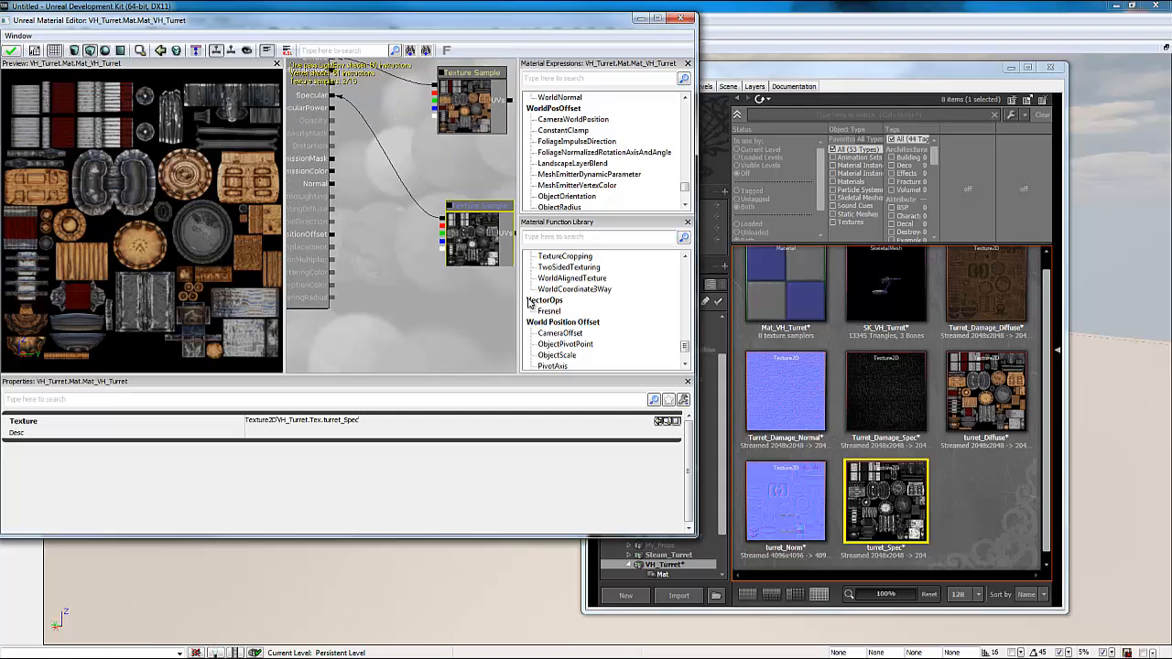
- Add turret_Norm to the material as a texture sample and connect it to the Normal input
{"action": "left_click", "coordinate": [807, 495]}
{"action": "left_click_drag", "start_coordinate": [807, 495], "coordinate": [440, 316]}
{"action": "left_click", "coordinate": [408, 276]}
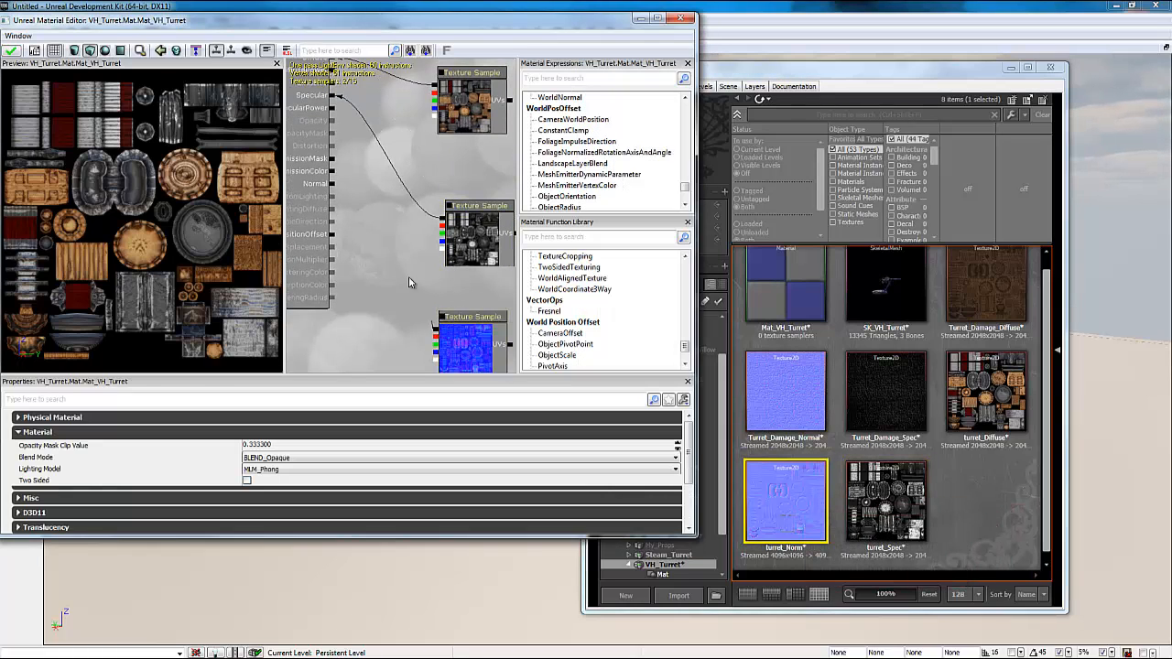
{"action": "left_click_drag", "start_coordinate": [331, 184], "coordinate": [435, 327]}
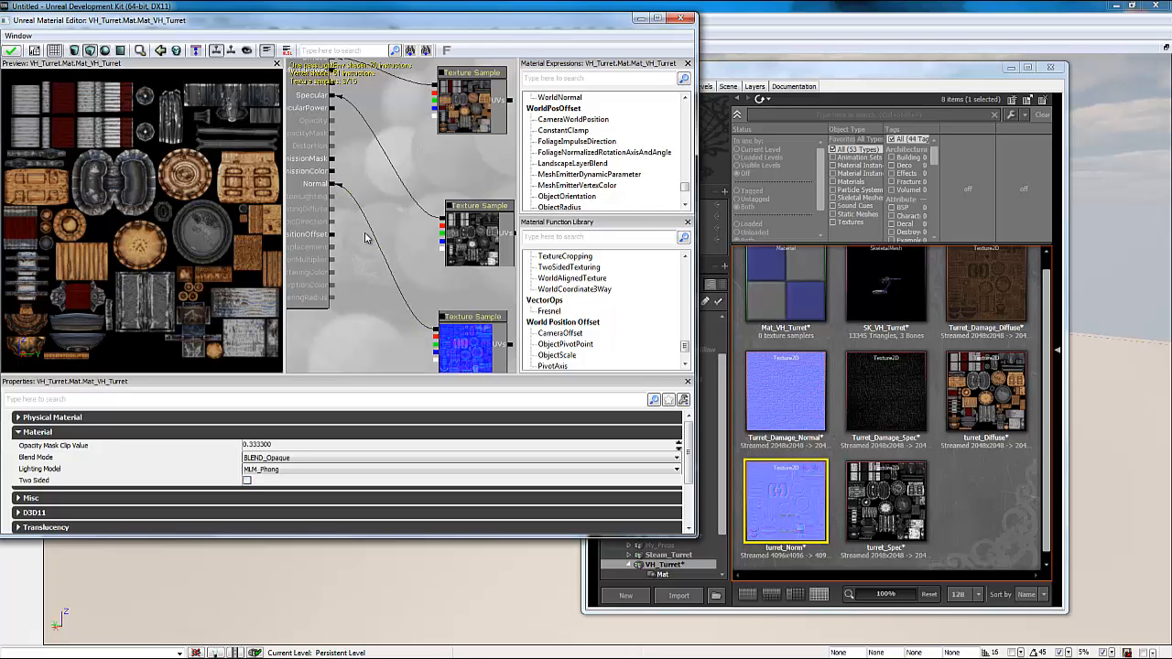
- Inspect Mat_VH_Turret on the cube preview, apply the material changes and close the Material Editor
{"action": "left_click_drag", "start_coordinate": [364, 238], "coordinate": [403, 275]}
{"action": "left_click_drag", "start_coordinate": [106, 214], "coordinate": [92, 230]}
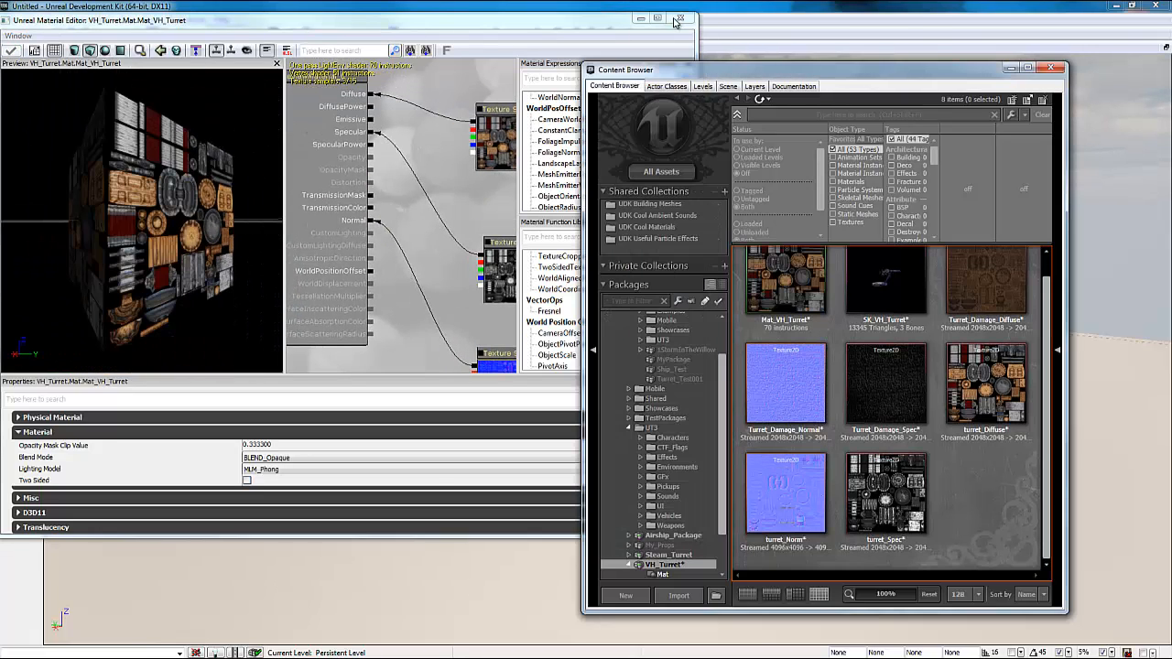
{"action": "left_click", "coordinate": [679, 19]}
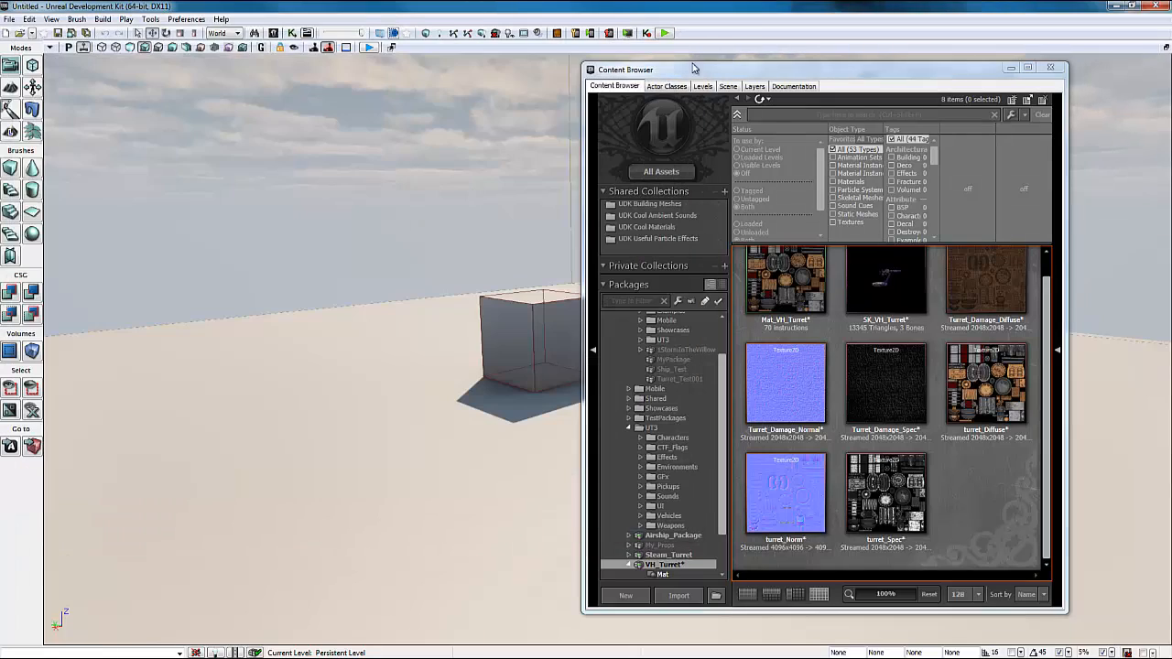
- Create a new material named Mat_VH_Turret_Damage in the Mat group of the VH_Turret package
{"action": "right_click", "coordinate": [972, 499]}
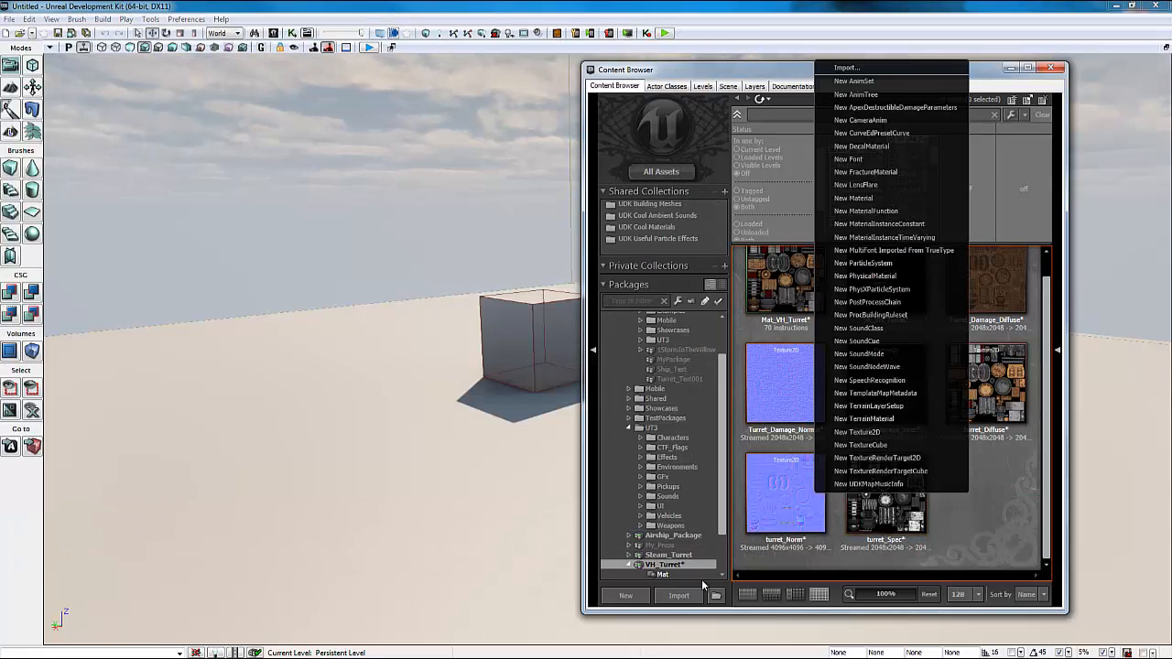
{"action": "left_click", "coordinate": [669, 572]}
{"action": "right_click", "coordinate": [879, 427]}
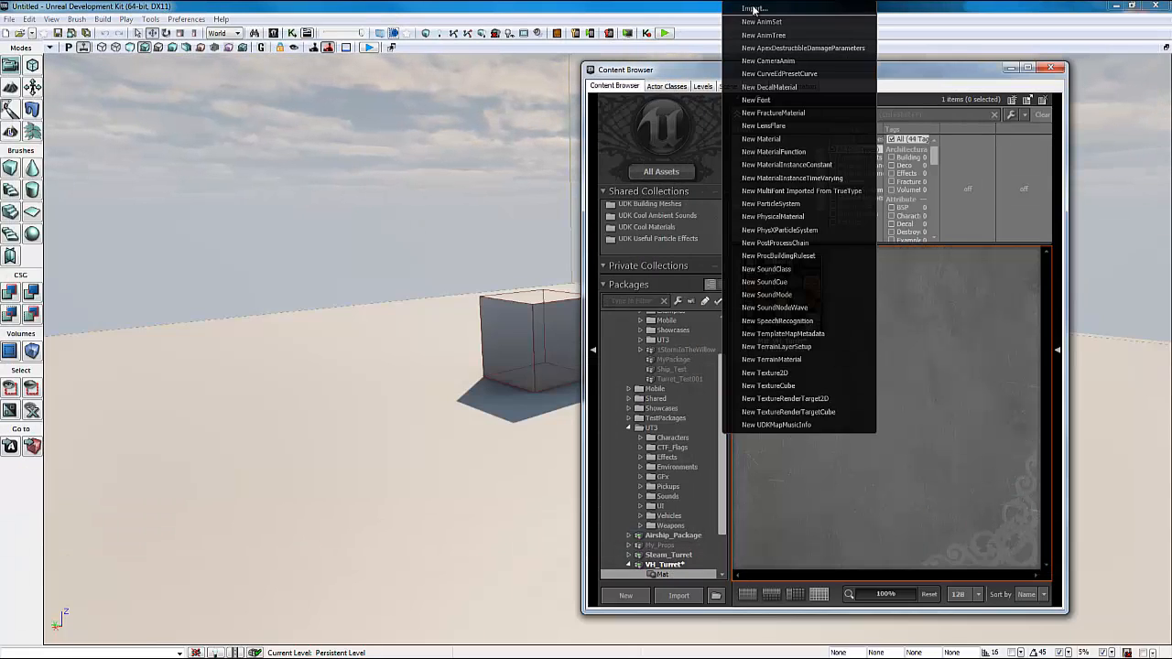
{"action": "left_click", "coordinate": [773, 138]}
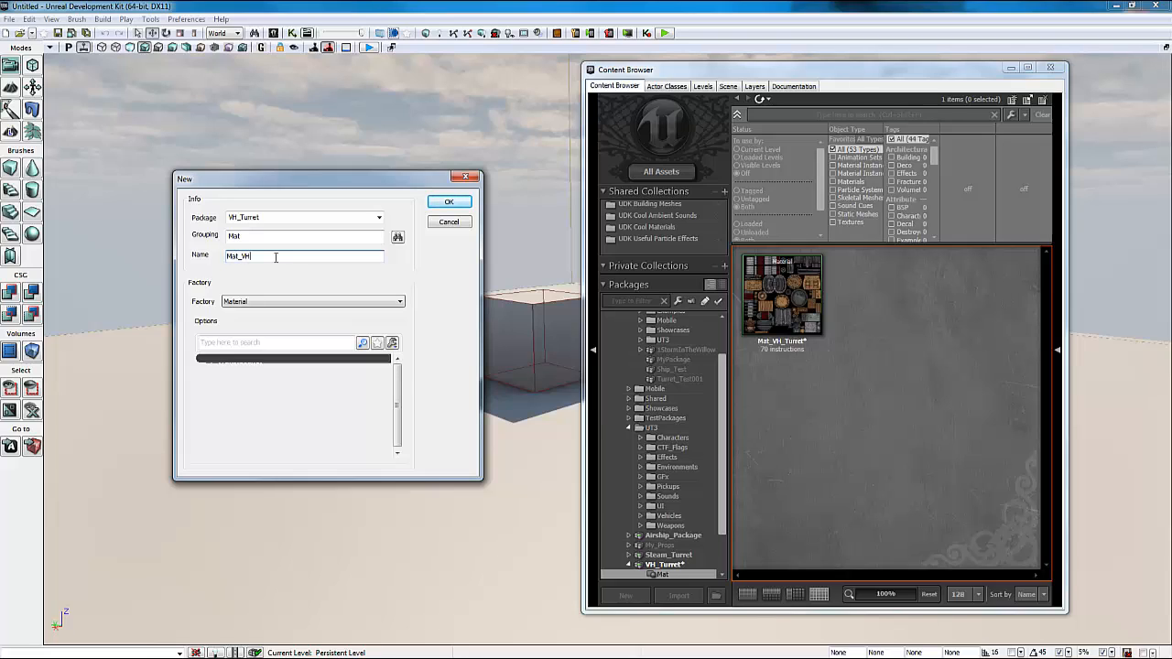
{"action": "type", "text": "_Turret_Damage"}
{"action": "left_click", "coordinate": [449, 200]}
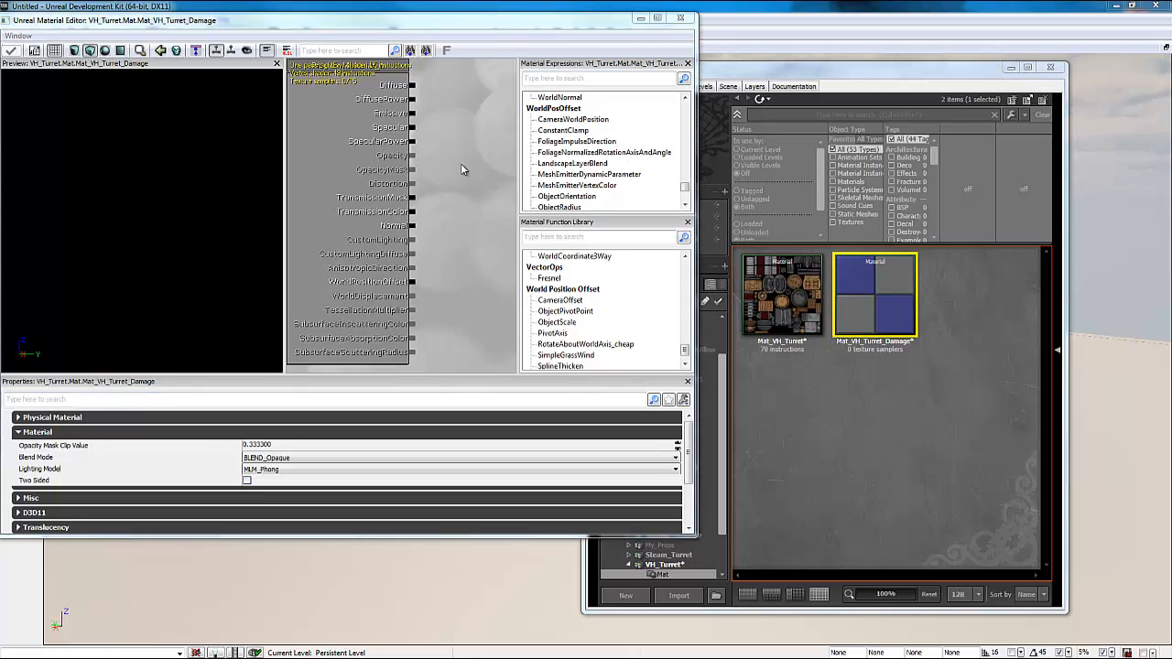
- Add Turret_Damage_Diffuse, Turret_Damage_Spec and Turret_Damage_Normal to the damage material as texture samples
{"action": "left_click_drag", "start_coordinate": [463, 170], "coordinate": [424, 192]}
{"action": "left_click", "coordinate": [774, 358]}
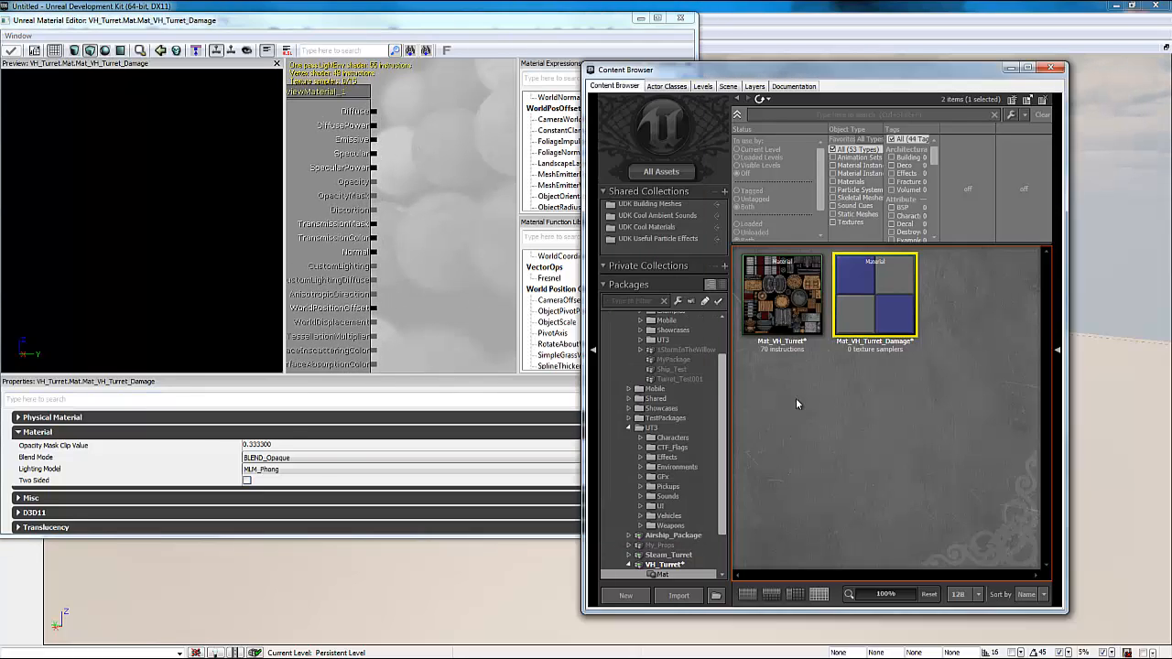
{"action": "left_click", "coordinate": [668, 567]}
{"action": "left_click_drag", "start_coordinate": [777, 386], "coordinate": [453, 142]}
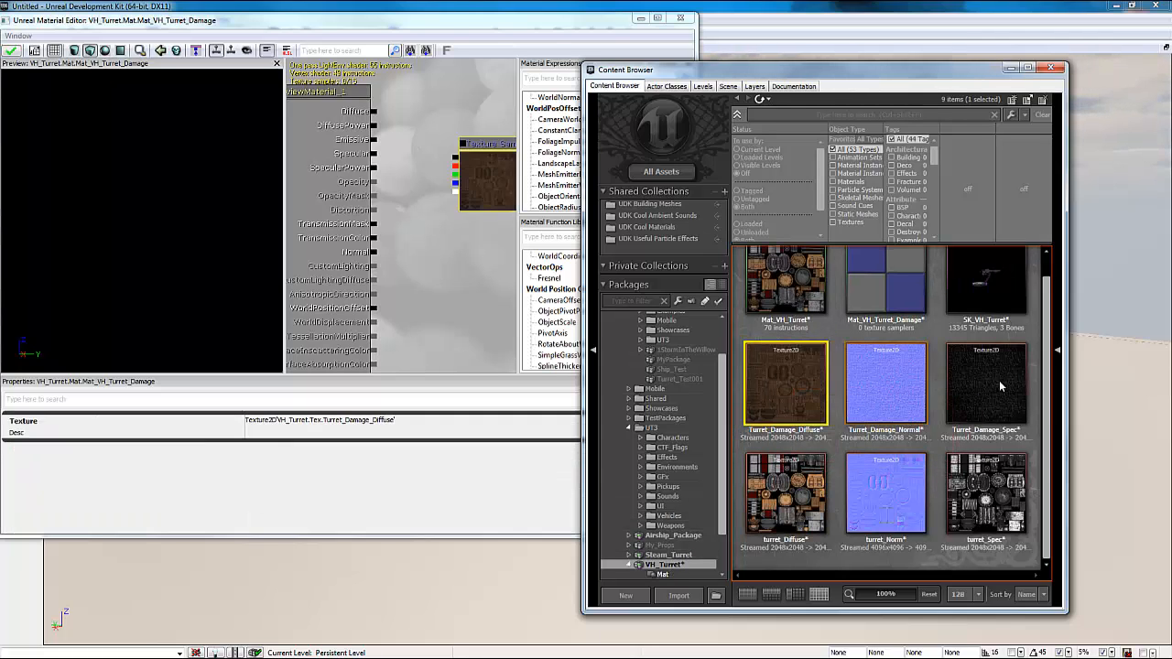
{"action": "left_click_drag", "start_coordinate": [1001, 386], "coordinate": [477, 258]}
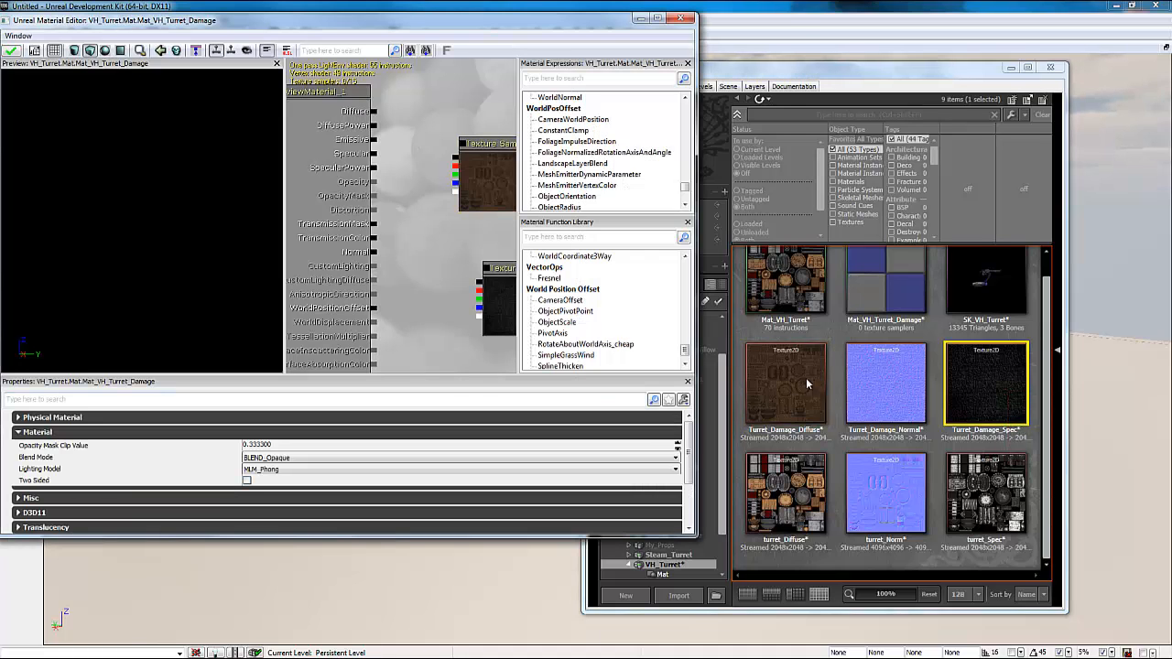
{"action": "left_click_drag", "start_coordinate": [881, 395], "coordinate": [483, 349]}
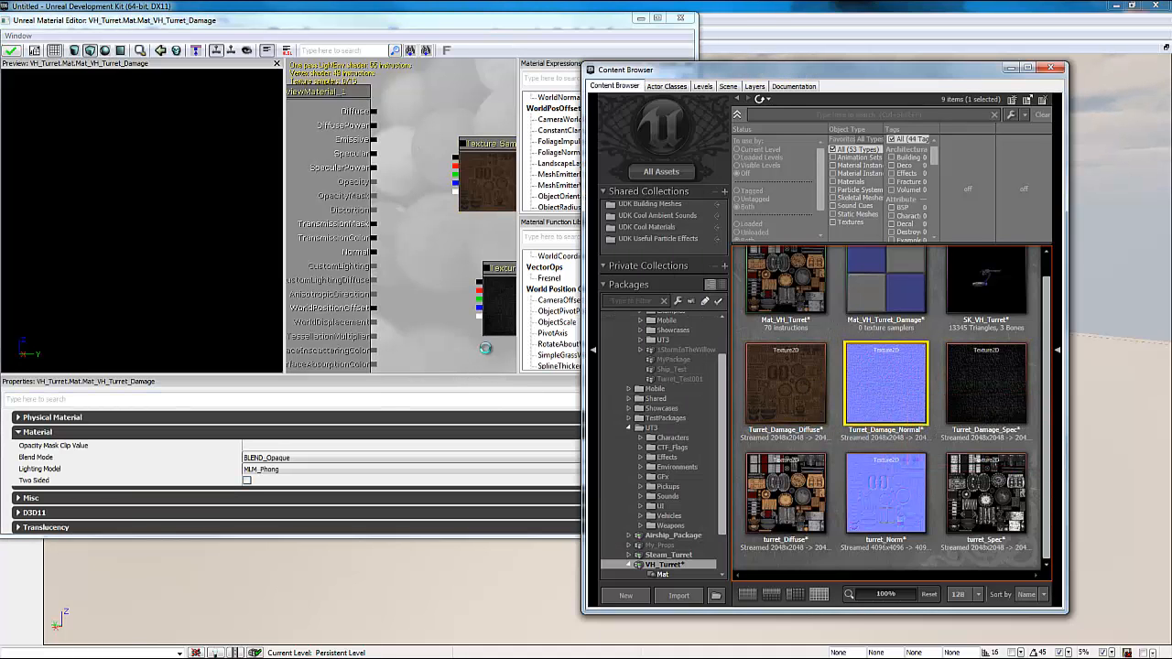
- Connect the damage texture samples to the material's Diffuse, Specular and Normal inputs
{"action": "left_click", "coordinate": [460, 163]}
{"action": "left_click_drag", "start_coordinate": [456, 156], "coordinate": [374, 110]}
{"action": "left_click_drag", "start_coordinate": [480, 286], "coordinate": [374, 153]}
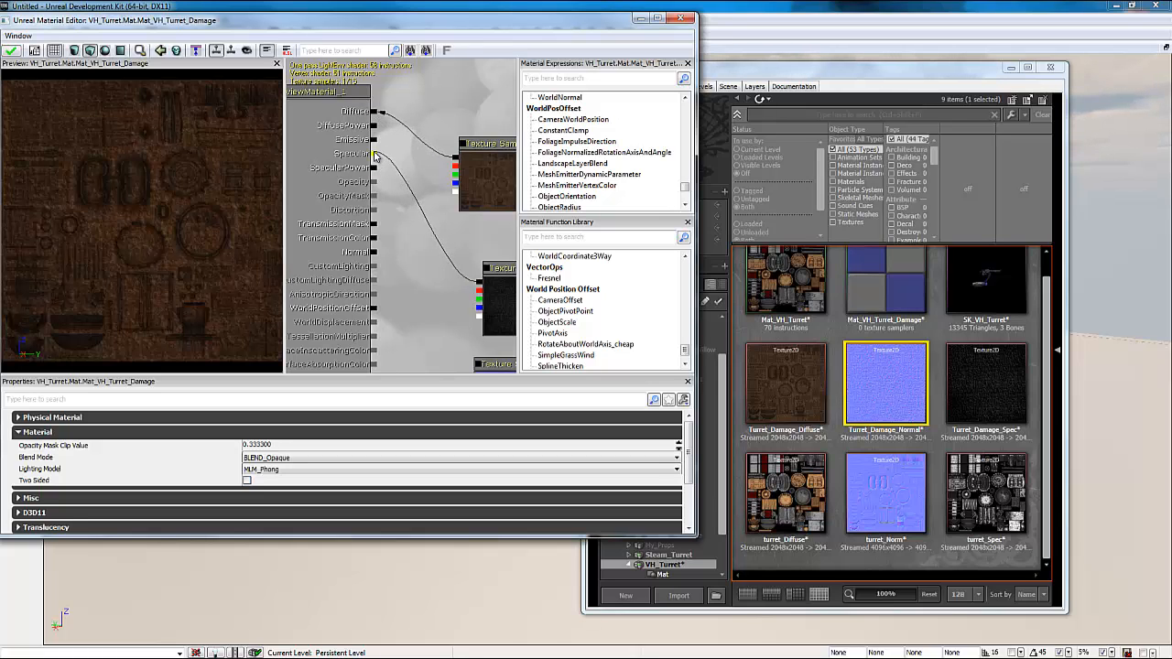
{"action": "left_click_drag", "start_coordinate": [450, 307], "coordinate": [430, 226]}
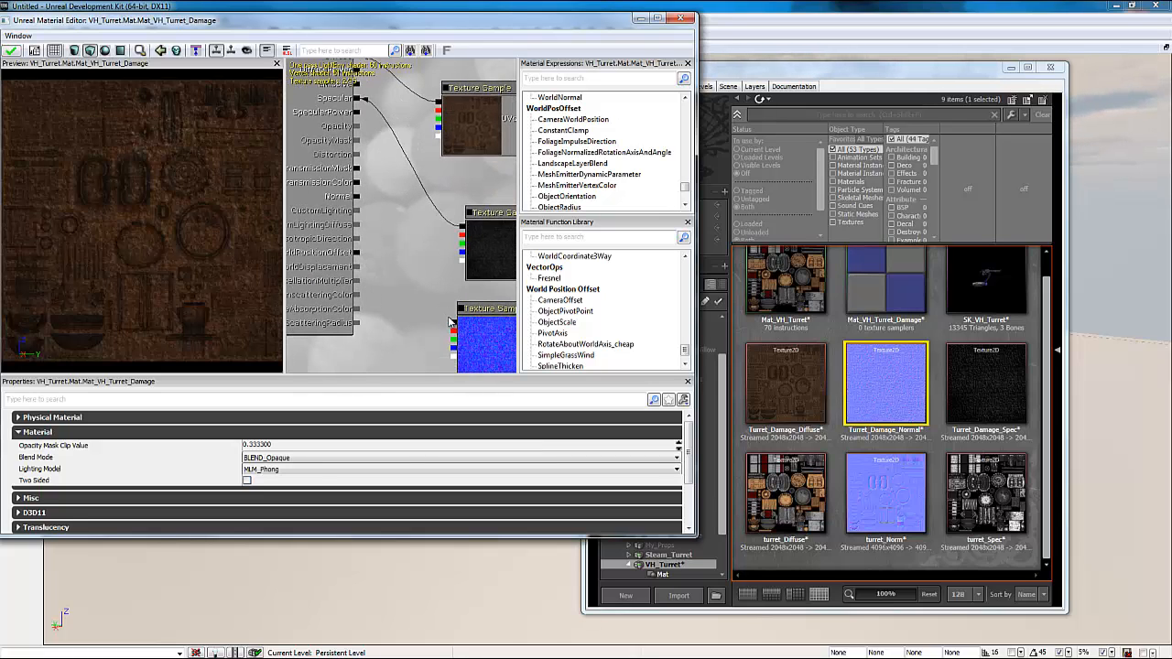
{"action": "left_click_drag", "start_coordinate": [453, 322], "coordinate": [364, 197]}
- Check the damage material on the preview, apply its changes and close the Material Editor
{"action": "left_click_drag", "start_coordinate": [220, 270], "coordinate": [102, 286]}
{"action": "left_click", "coordinate": [11, 50]}
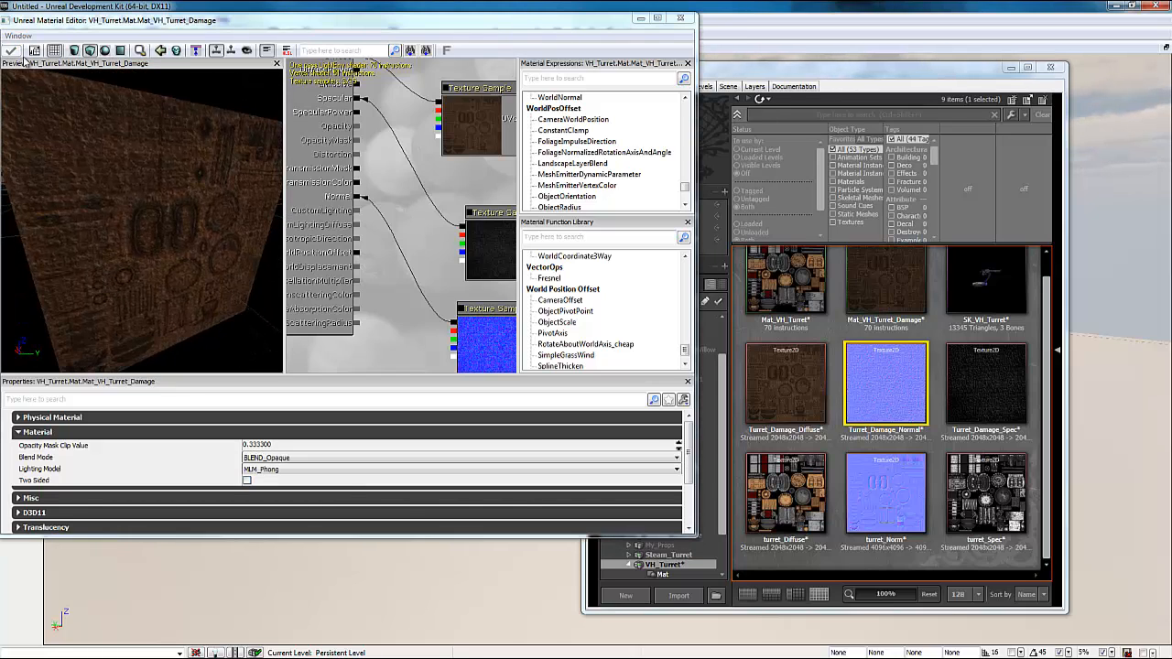
{"action": "left_click", "coordinate": [680, 20]}
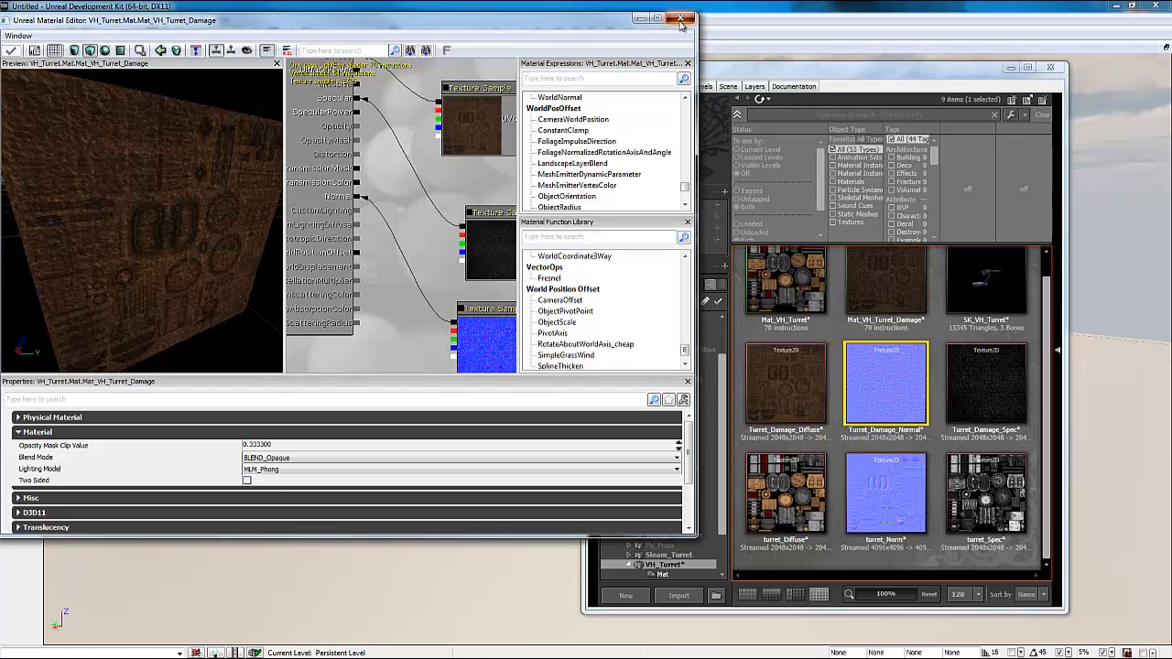
- Save the VH_Turret package
{"action": "left_click", "coordinate": [781, 492]}
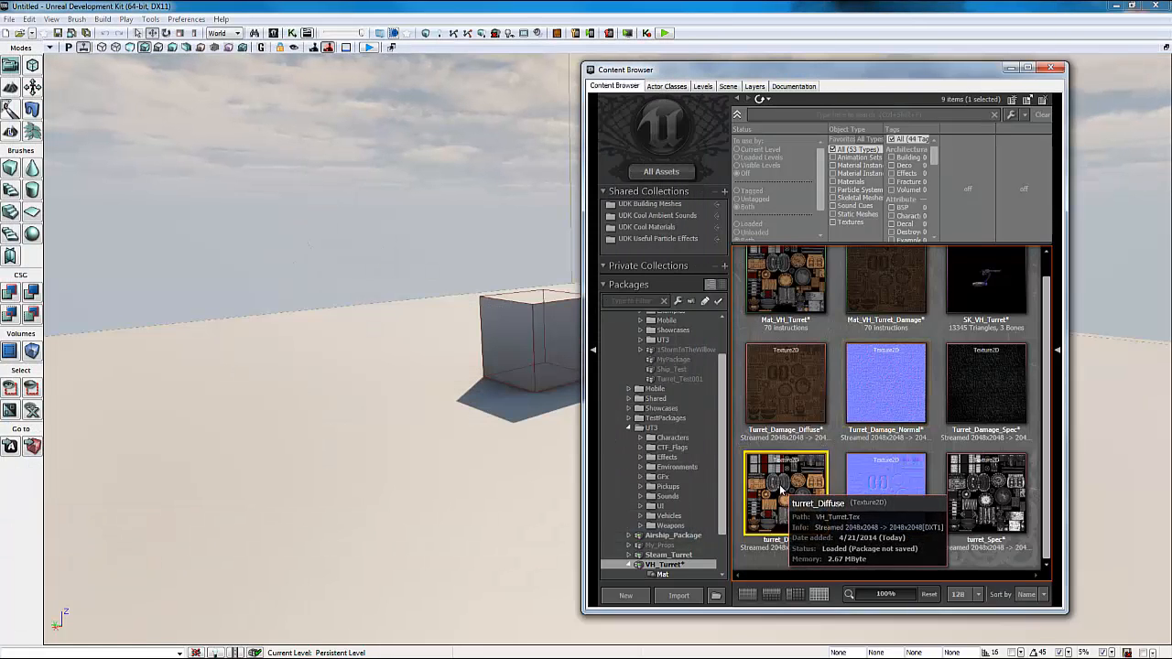
{"action": "right_click", "coordinate": [664, 564]}
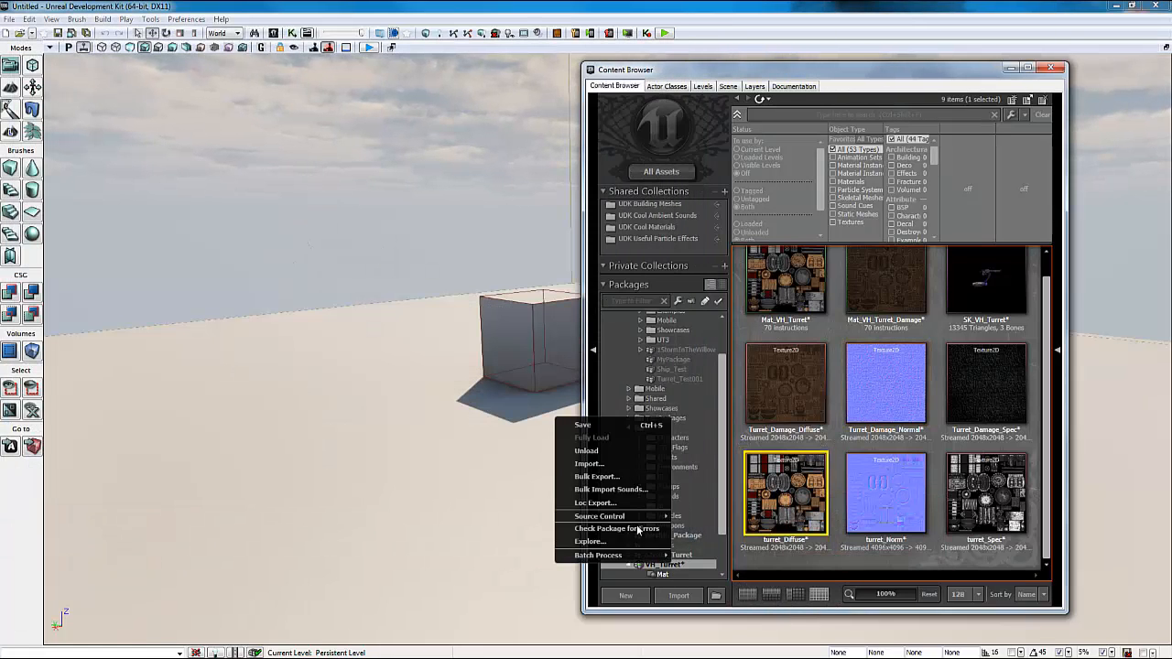
{"action": "left_click", "coordinate": [613, 426]}
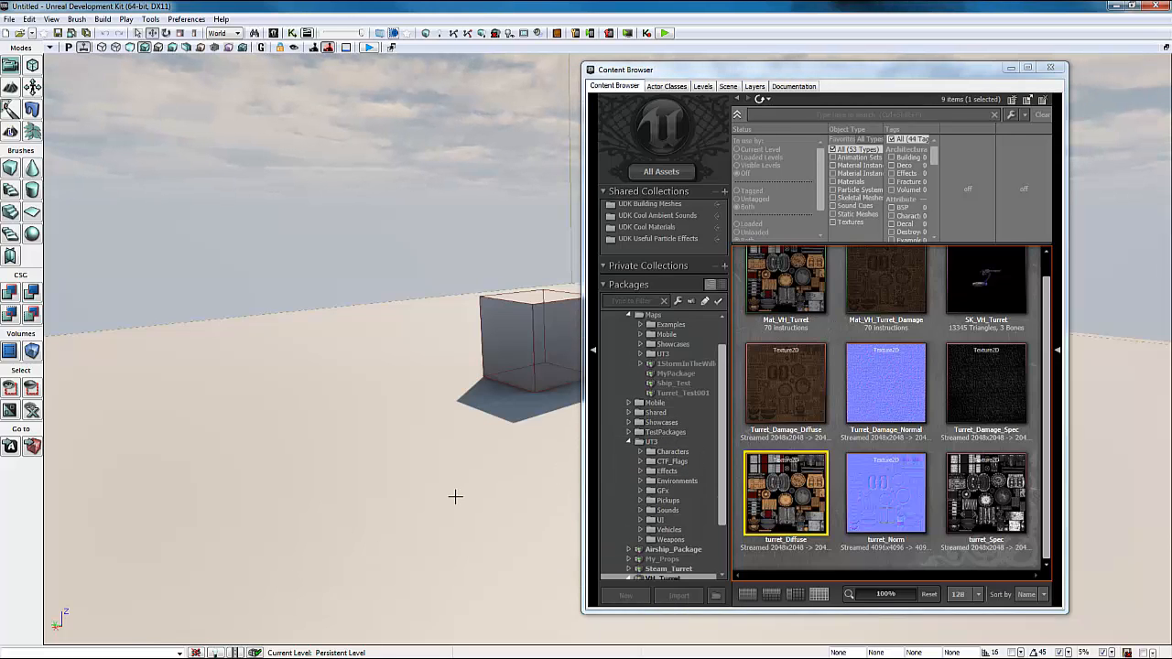
- Open the SK_VH_Turret skeletal mesh in the AnimSet Editor and view it from the side
{"action": "left_click", "coordinate": [857, 394]}
{"action": "scroll", "coordinate": [859, 392], "scroll_direction": "up", "scroll_amount": 1}
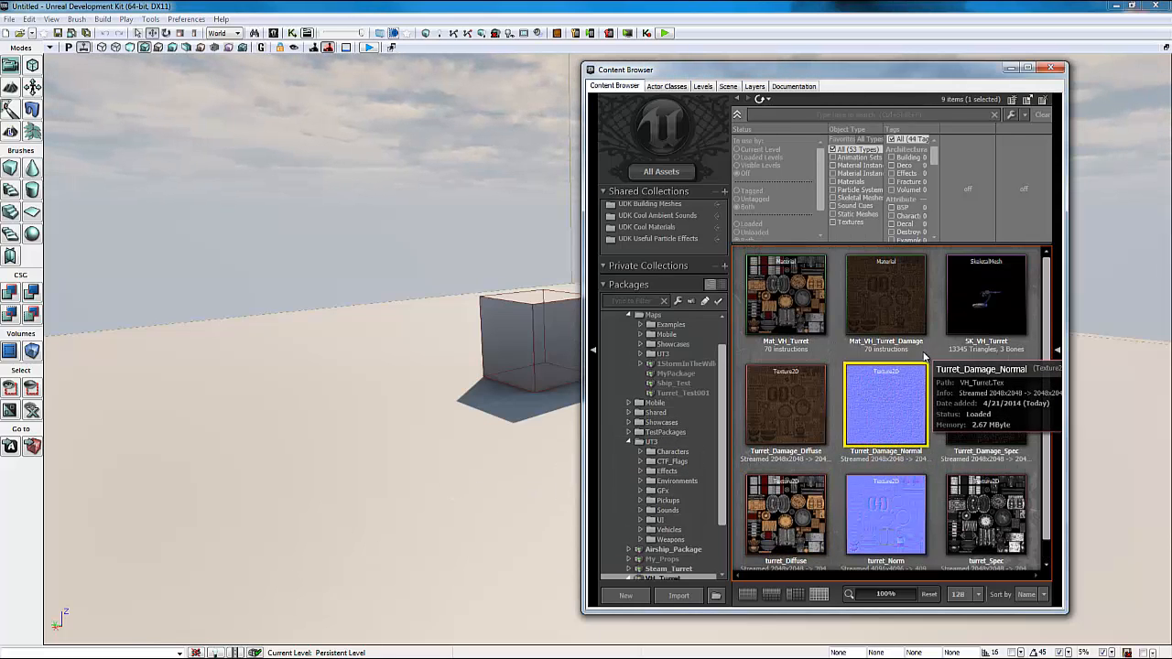
{"action": "scroll", "coordinate": [962, 323], "scroll_direction": "down", "scroll_amount": 1}
{"action": "left_click", "coordinate": [977, 293]}
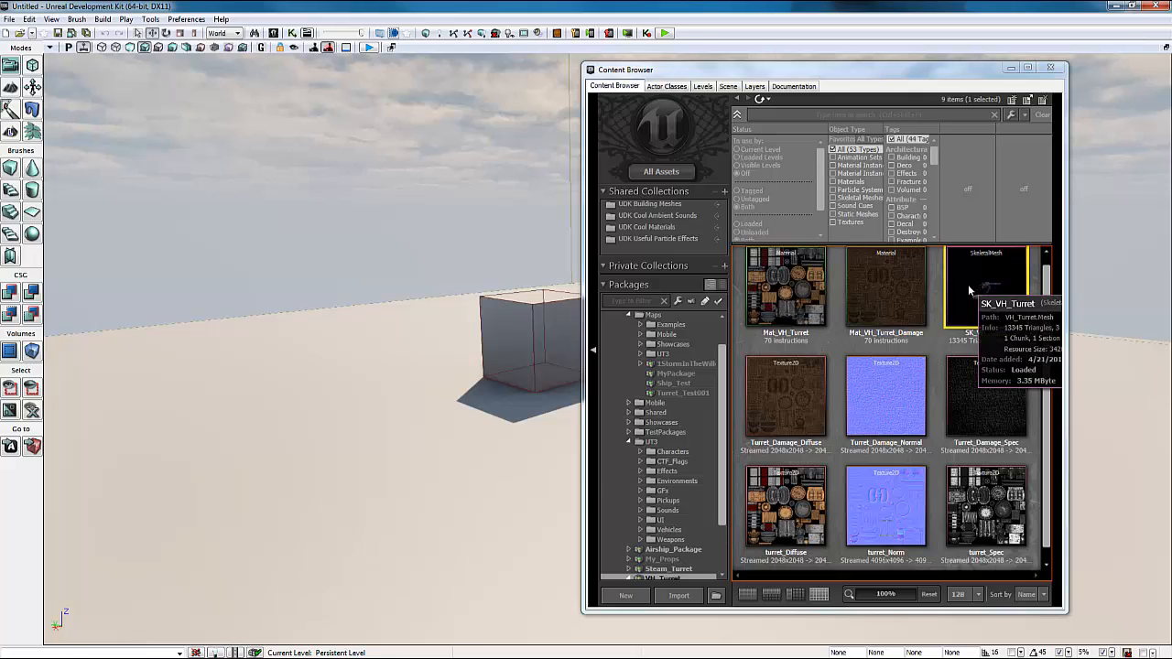
{"action": "double_click", "coordinate": [968, 290]}
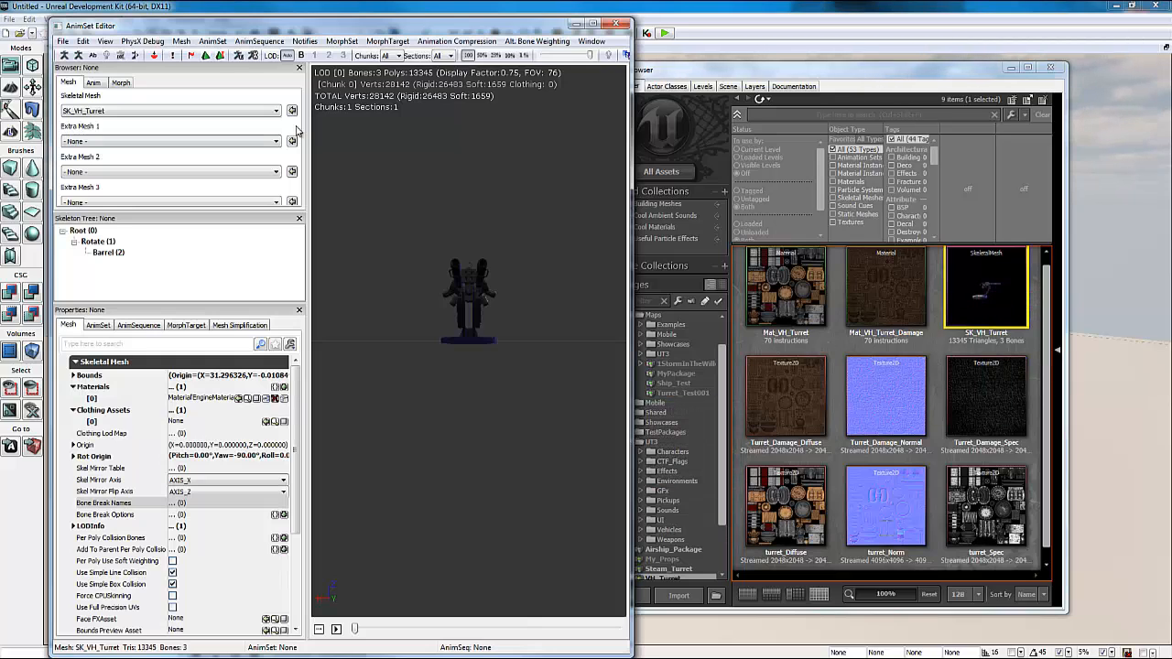
{"action": "left_click_drag", "start_coordinate": [432, 134], "coordinate": [333, 351]}
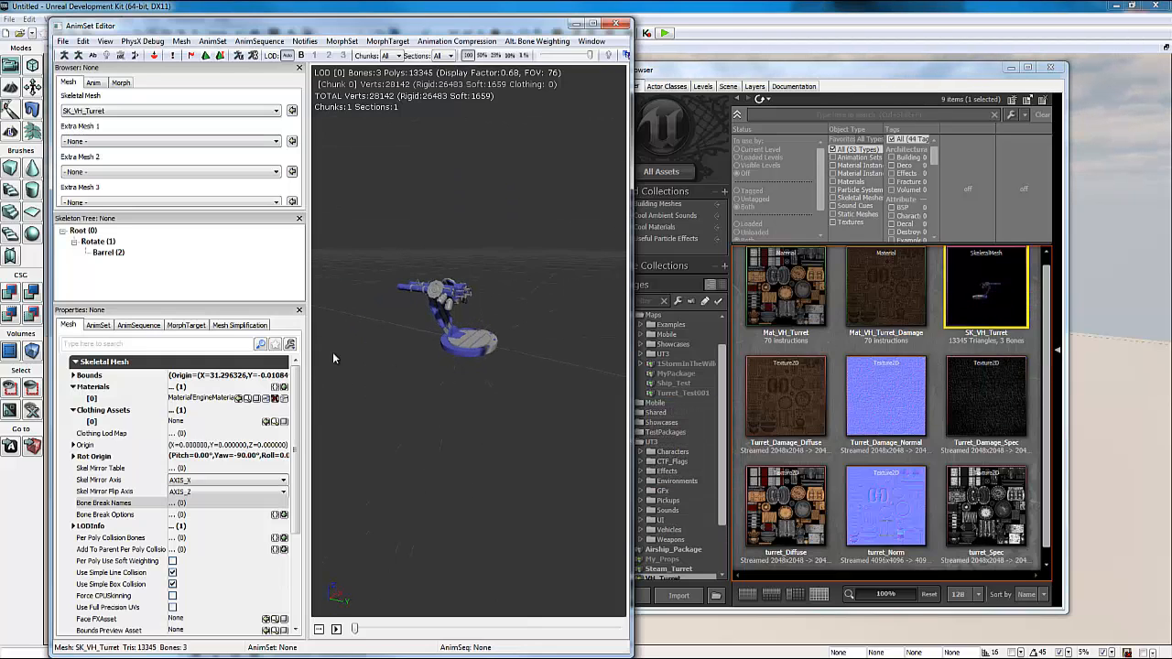
{"action": "left_click_drag", "start_coordinate": [426, 346], "coordinate": [366, 420]}
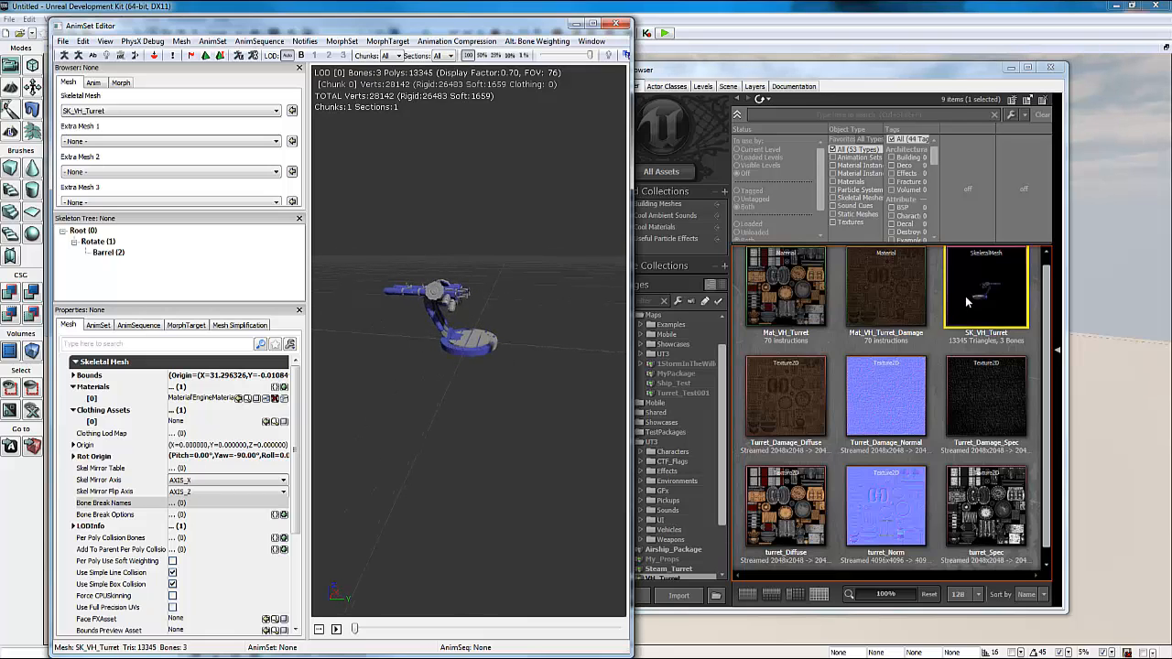
- Assign Mat_VH_Turret from the Mat group to material slot 0 of SK_VH_Turret and check the textured mesh
{"action": "left_click", "coordinate": [720, 499]}
{"action": "scroll", "coordinate": [721, 512], "scroll_direction": "down", "scroll_amount": 2}
{"action": "left_click", "coordinate": [673, 526]}
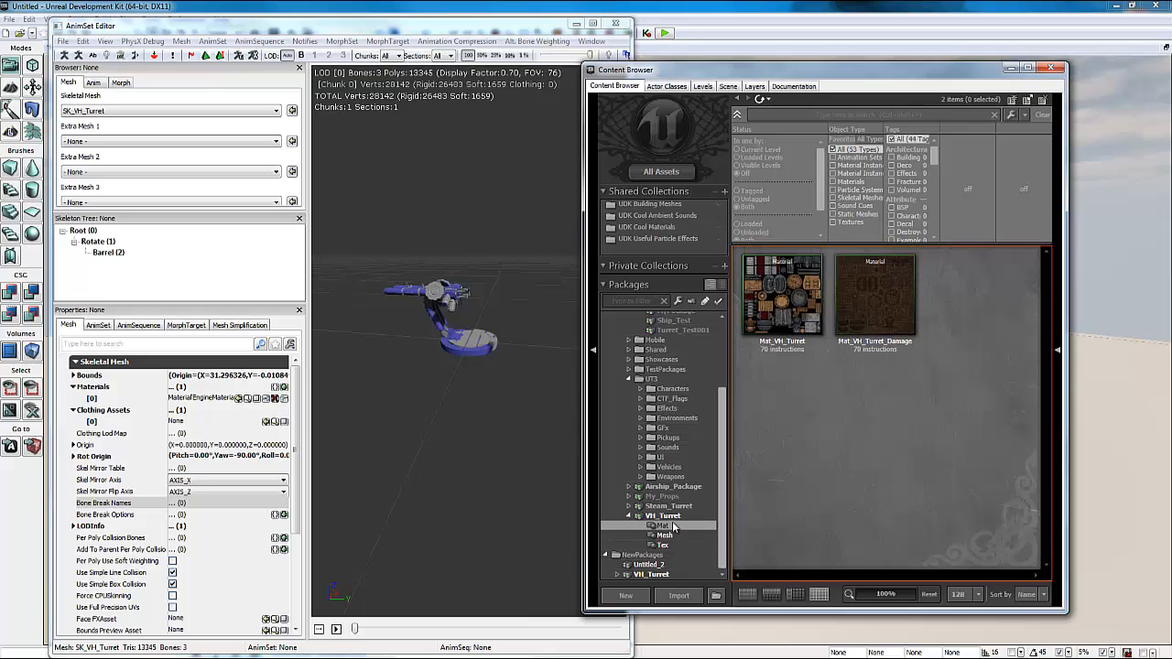
{"action": "left_click", "coordinate": [782, 293]}
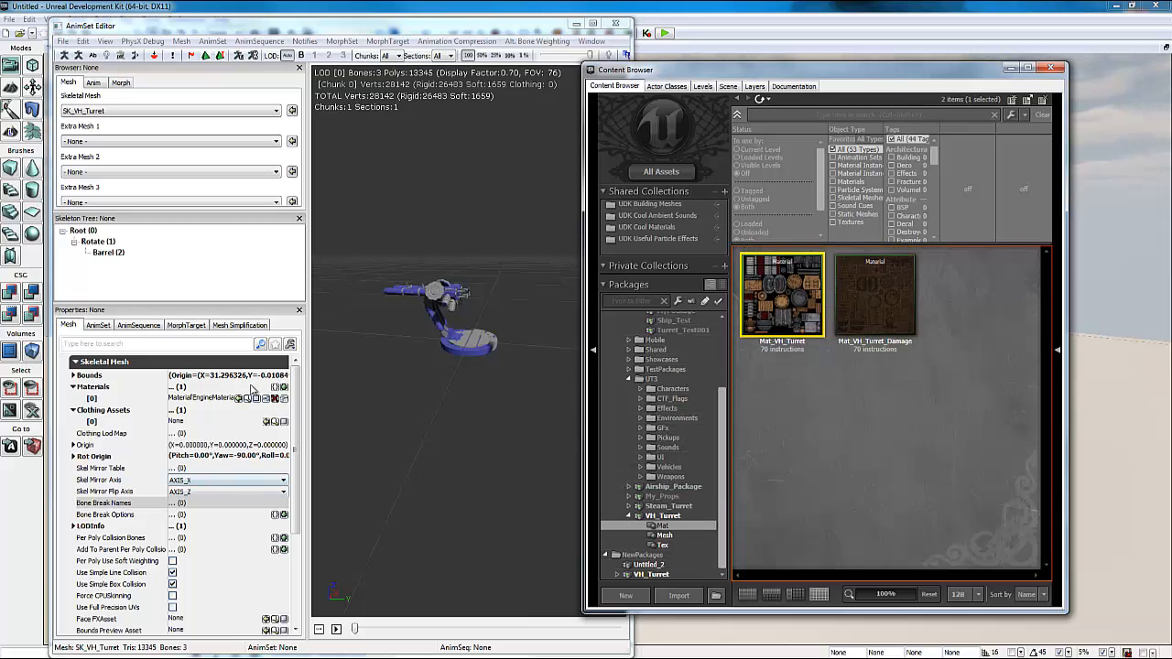
{"action": "left_click", "coordinate": [237, 401]}
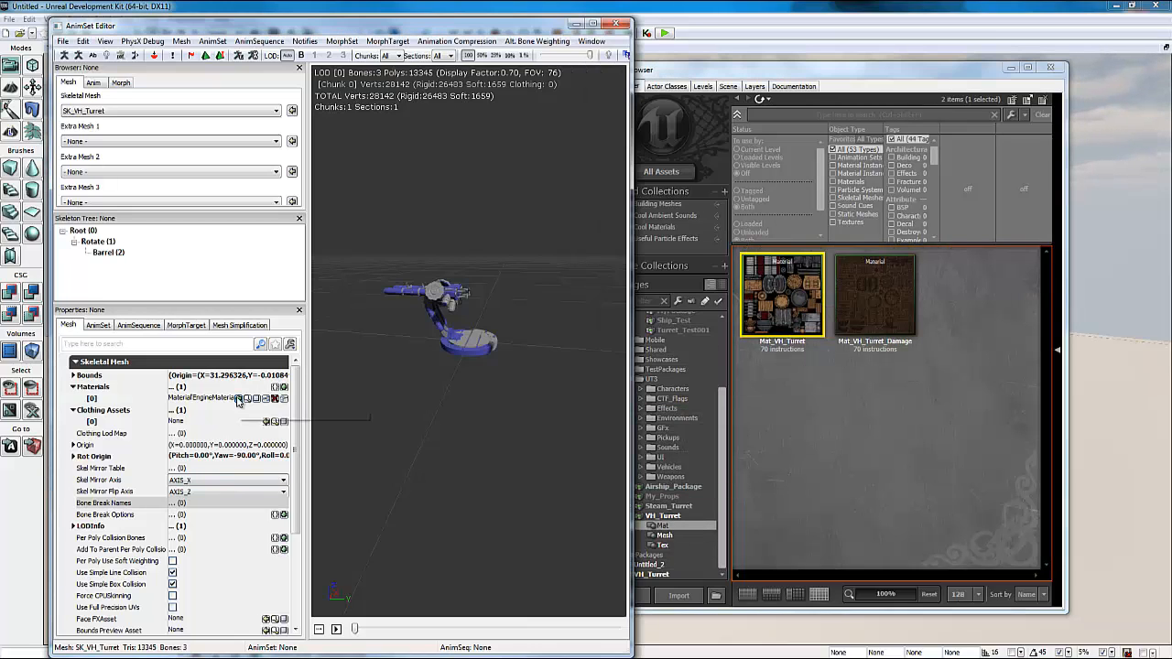
{"action": "left_click", "coordinate": [237, 399]}
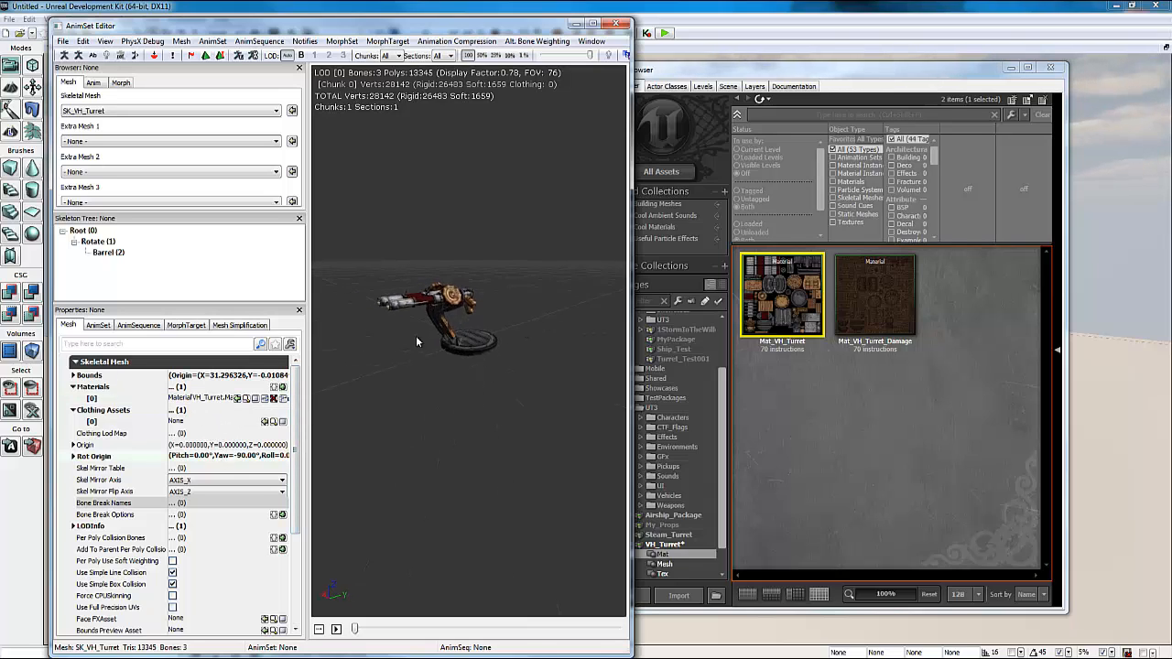
{"action": "left_click_drag", "start_coordinate": [415, 336], "coordinate": [491, 365]}
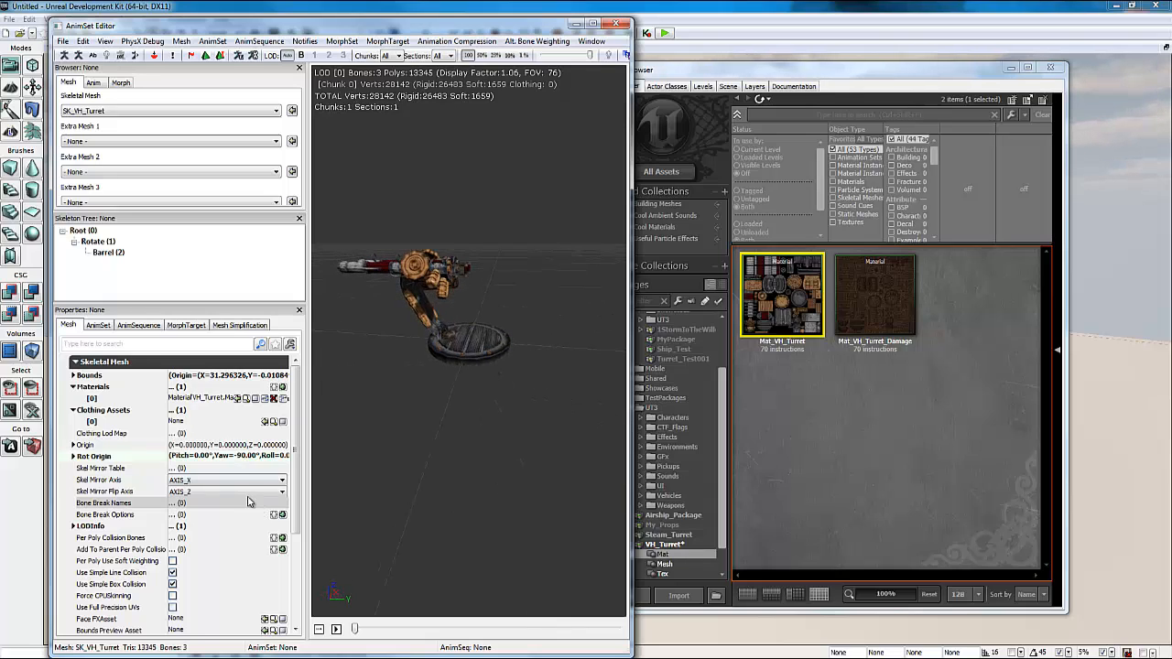
- Set the skeletal mesh's Rot Origin Yaw to 0 and inspect the turret's orientation from several angles
{"action": "left_click", "coordinate": [74, 445]}
{"action": "left_click", "coordinate": [74, 491]}
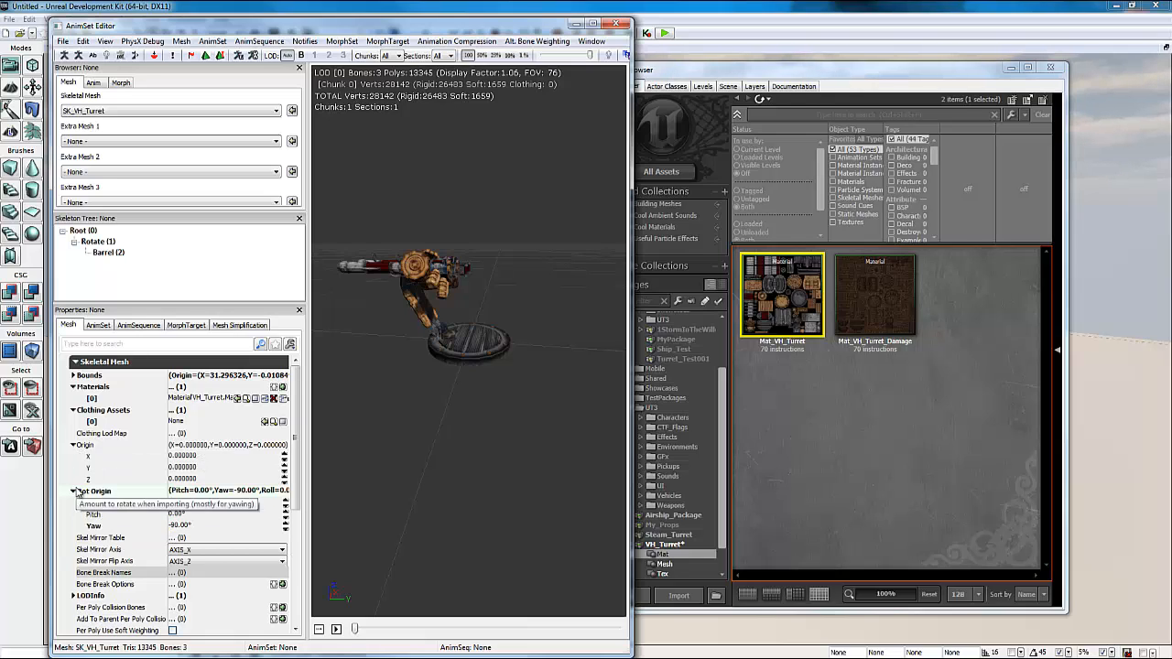
{"action": "left_click", "coordinate": [185, 526]}
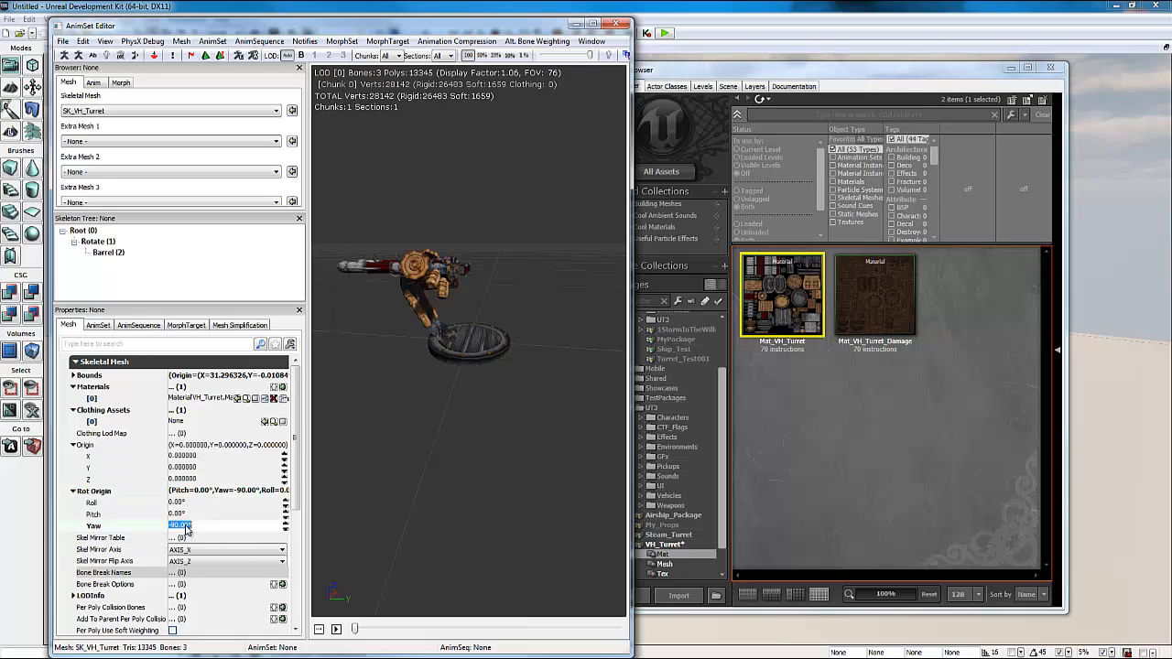
{"action": "type", "text": "0"}
{"action": "key", "text": "Return"}
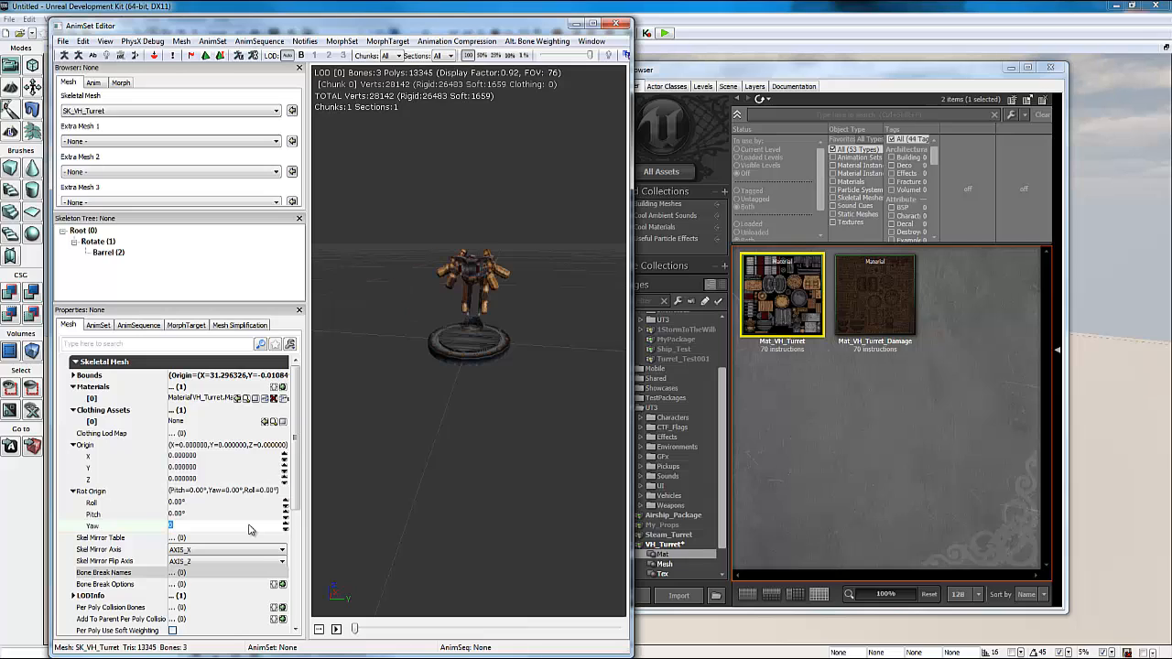
{"action": "left_click_drag", "start_coordinate": [387, 380], "coordinate": [355, 460]}
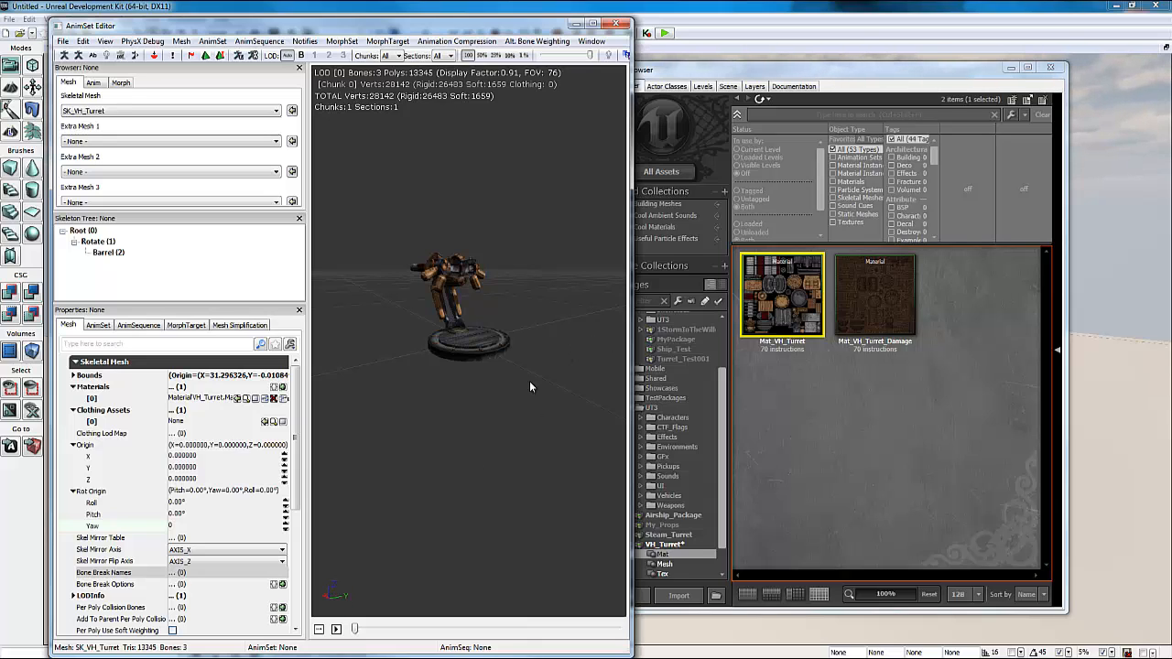
{"action": "left_click_drag", "start_coordinate": [529, 385], "coordinate": [377, 388]}
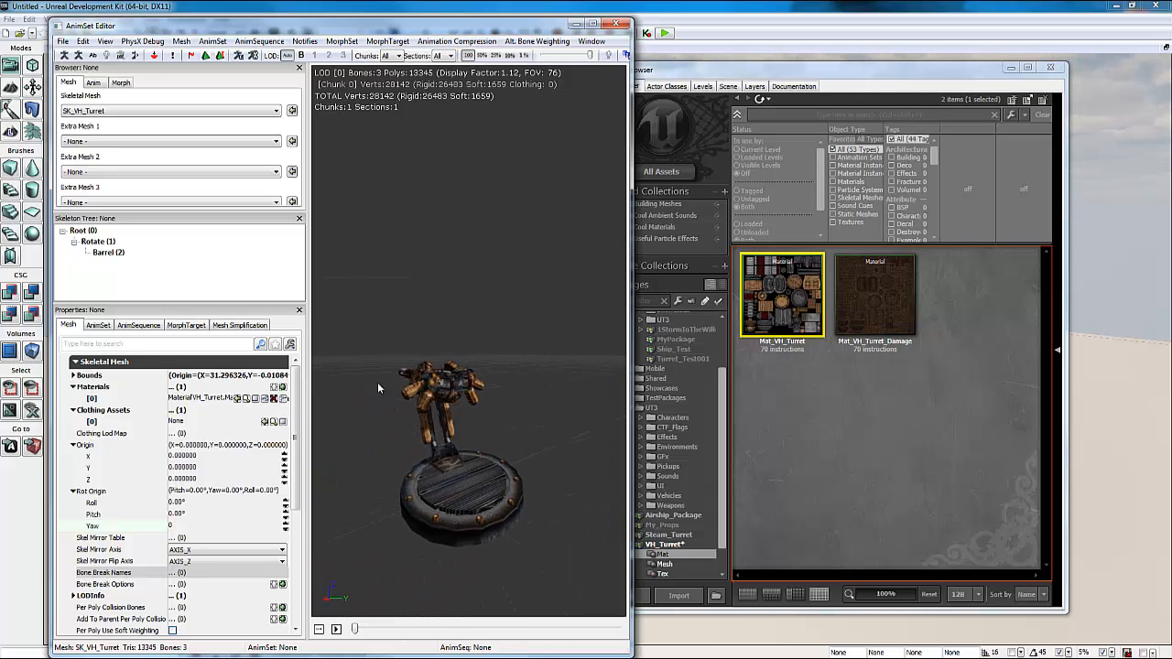
{"action": "left_click_drag", "start_coordinate": [466, 497], "coordinate": [412, 492]}
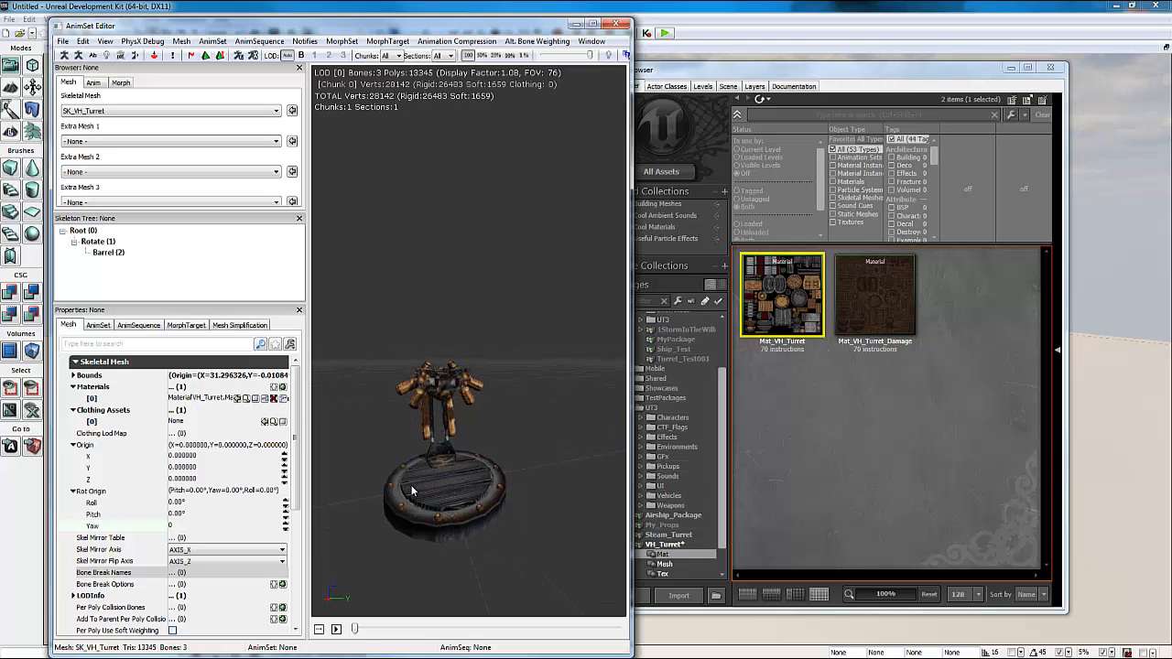
{"action": "mouse_move", "coordinate": [472, 431]}
{"action": "left_mouse_down"}
{"action": "mouse_move", "coordinate": [430, 449]}
{"action": "mouse_move", "coordinate": [391, 423]}
{"action": "mouse_move", "coordinate": [628, 428]}
{"action": "mouse_move", "coordinate": [467, 454]}
{"action": "mouse_move", "coordinate": [453, 511]}
{"action": "mouse_move", "coordinate": [442, 483]}
{"action": "mouse_move", "coordinate": [376, 534]}
{"action": "mouse_move", "coordinate": [431, 546]}
{"action": "mouse_move", "coordinate": [433, 495]}
{"action": "mouse_move", "coordinate": [476, 465]}
{"action": "mouse_move", "coordinate": [456, 437]}
{"action": "left_mouse_up"}
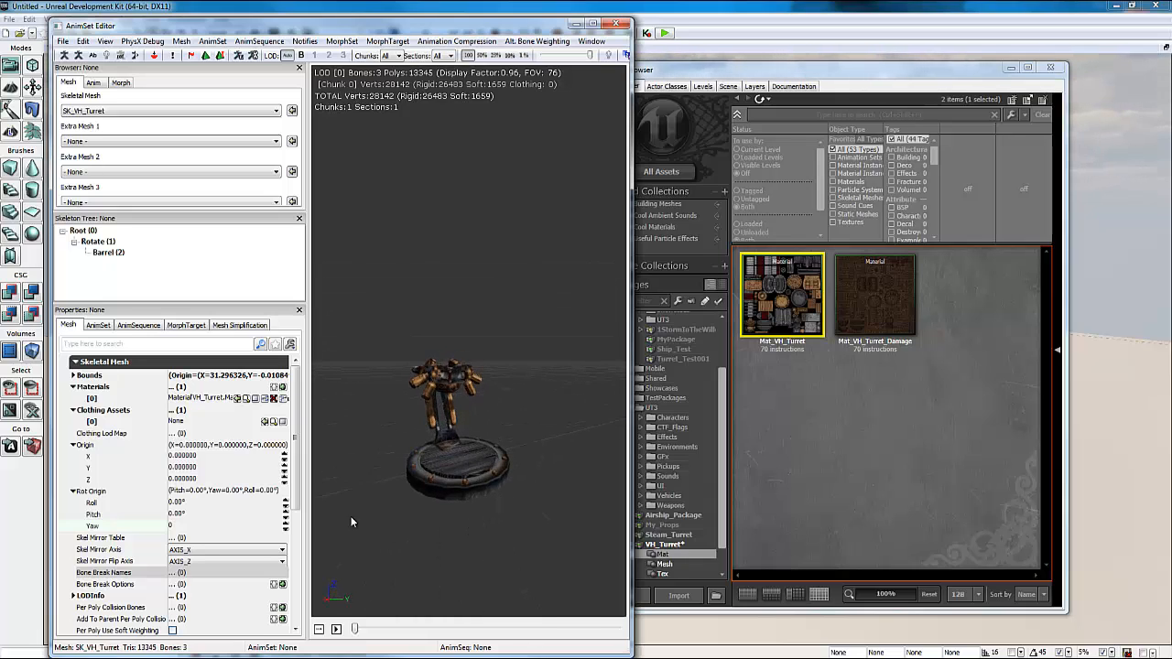
- Add one entry to the skeletal mesh's Per Poly Collision Bones and set it to Root
{"action": "scroll", "coordinate": [293, 476], "scroll_direction": "down", "scroll_amount": 2}
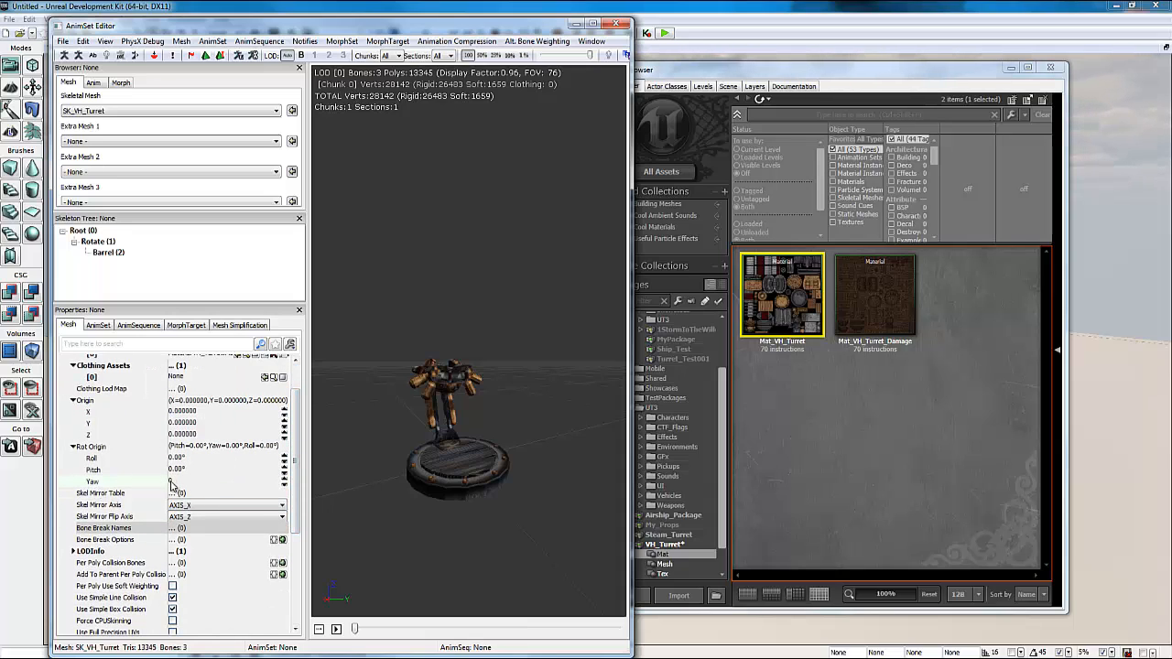
{"action": "scroll", "coordinate": [302, 481], "scroll_direction": "down", "scroll_amount": 2}
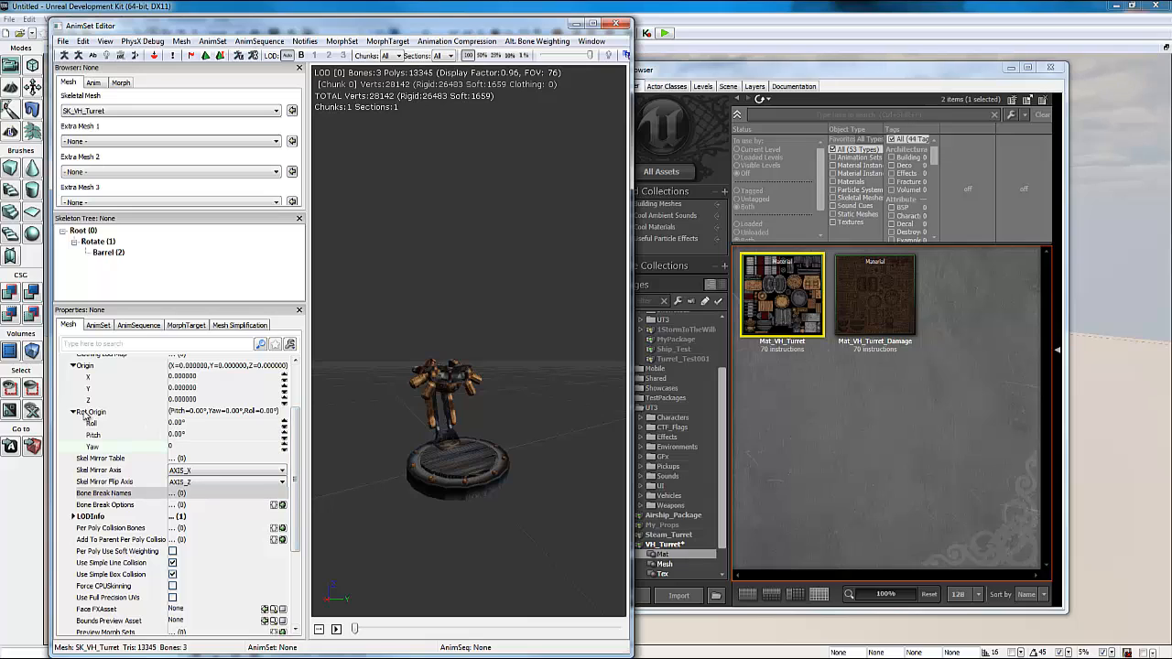
{"action": "left_click", "coordinate": [74, 412]}
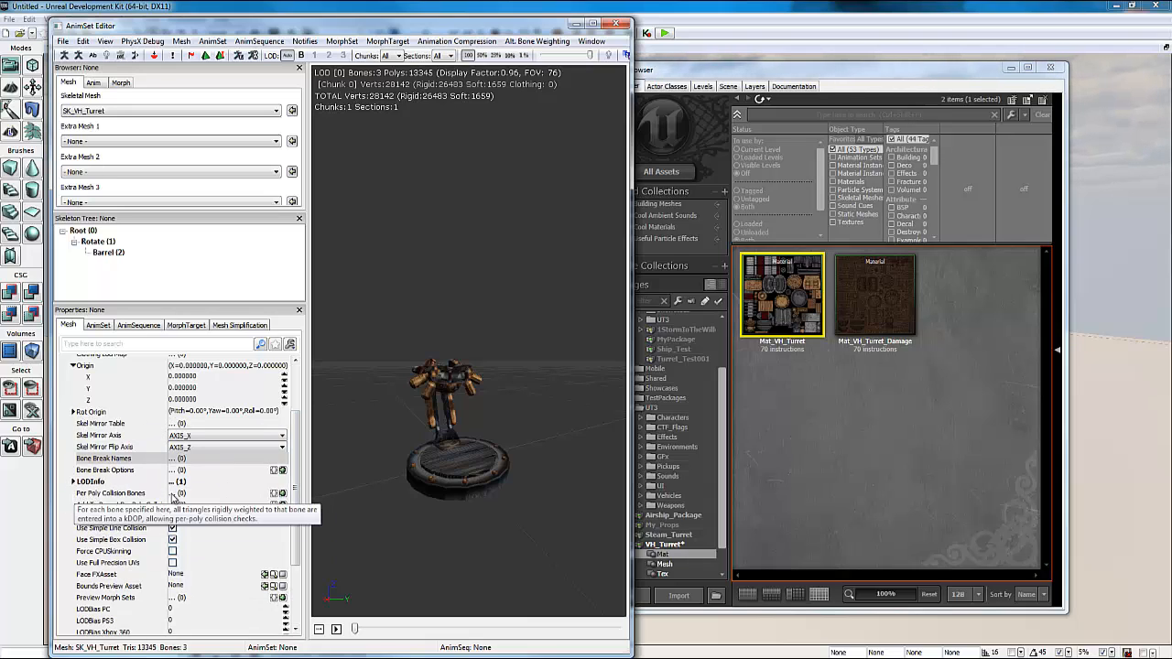
{"action": "left_click", "coordinate": [274, 494]}
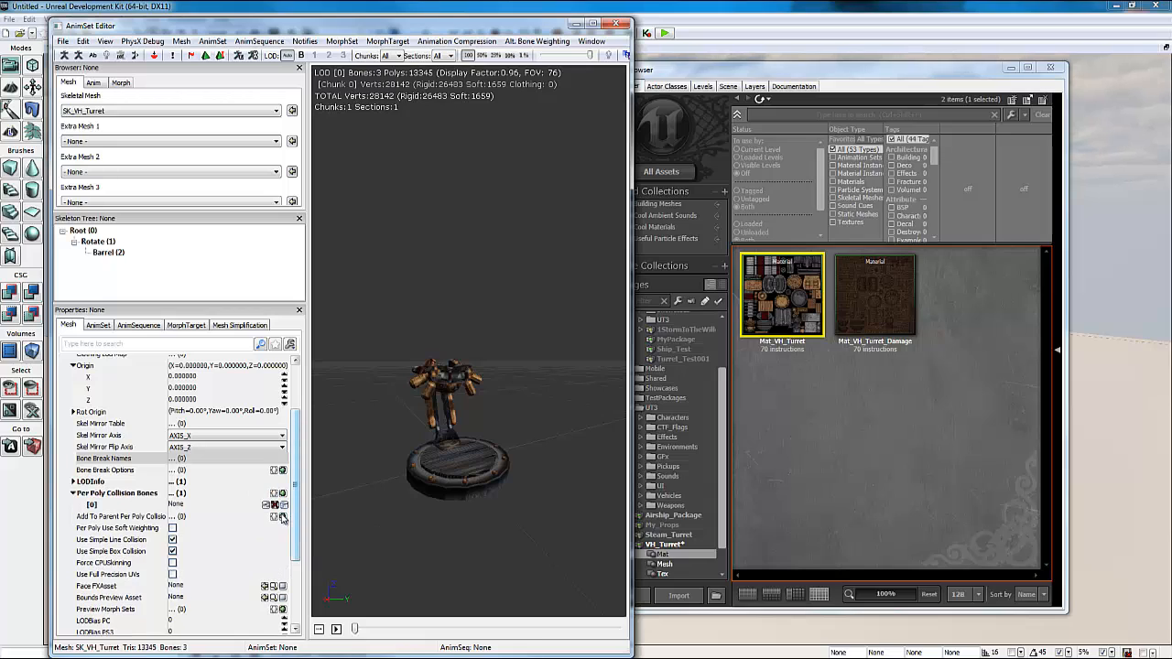
{"action": "left_click", "coordinate": [188, 505]}
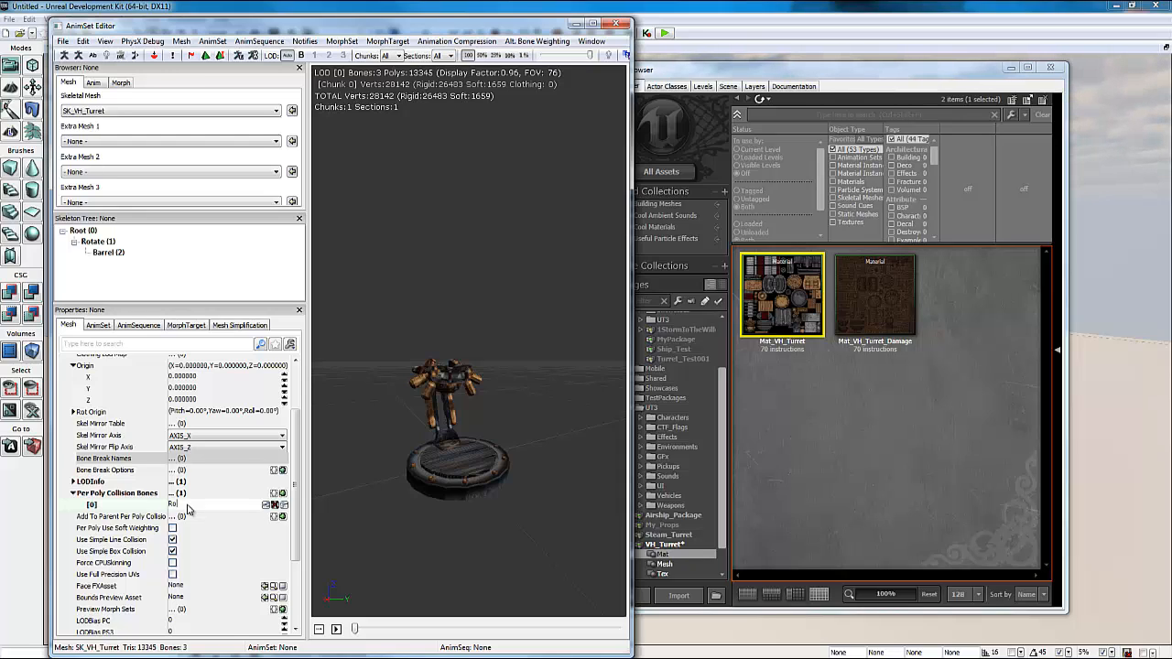
{"action": "type", "text": "Root"}
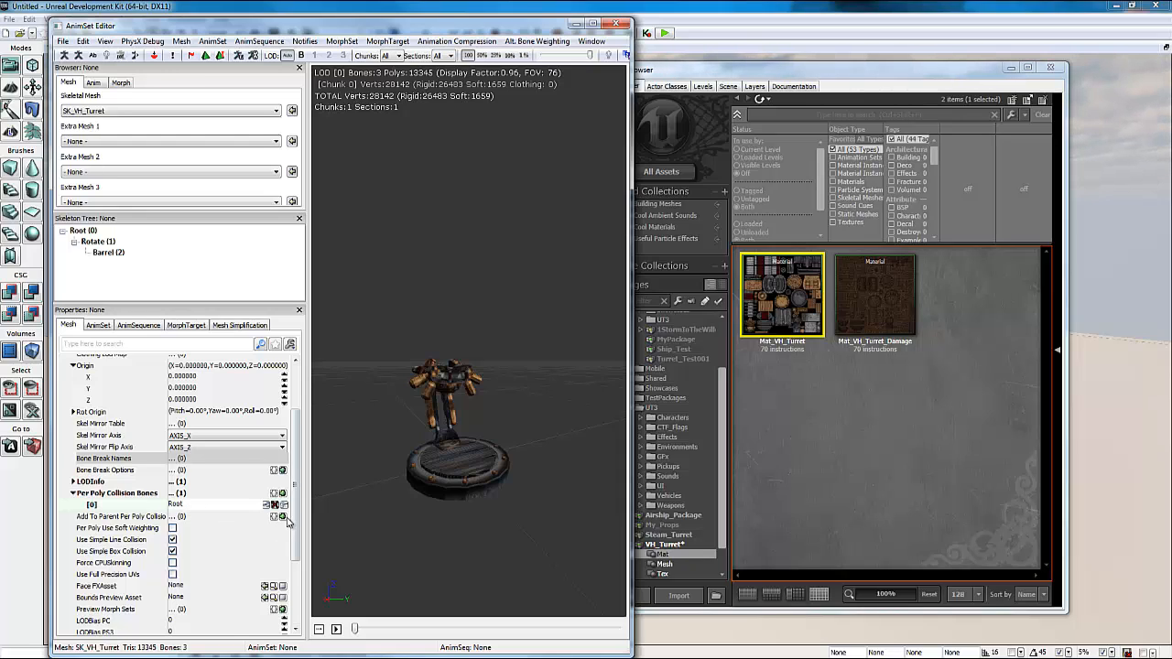
- Add one entry to Add To Parent Per Poly Collision Bones and set it to Rotate
{"action": "left_click", "coordinate": [274, 517]}
{"action": "left_click", "coordinate": [191, 528]}
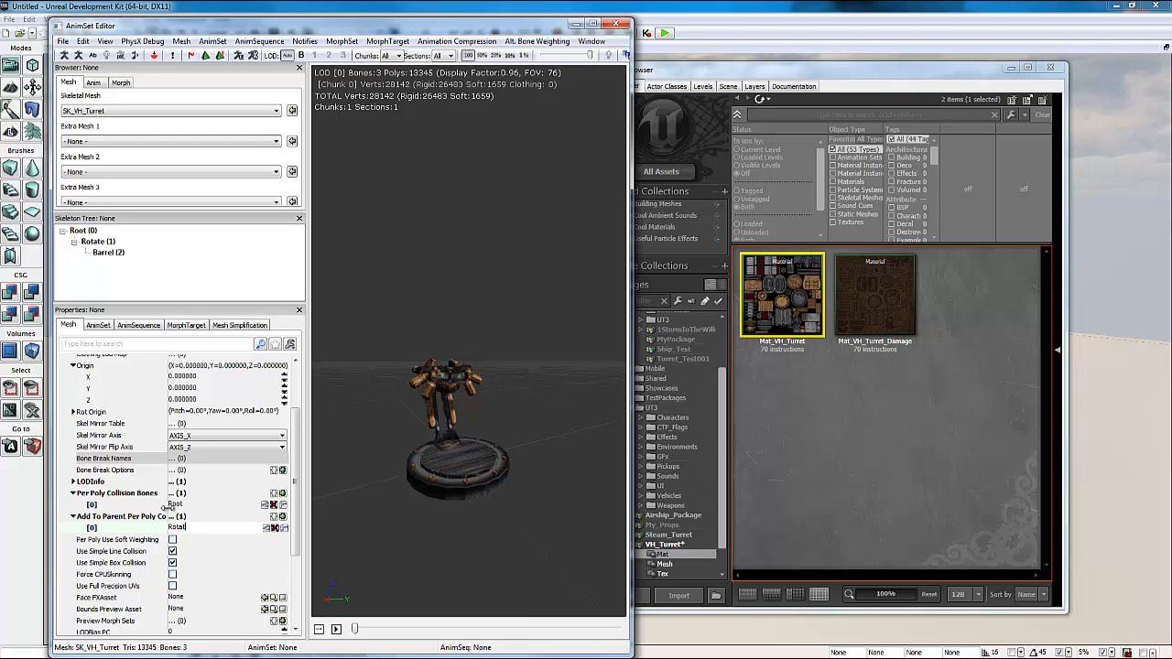
{"action": "double_click", "coordinate": [212, 527]}
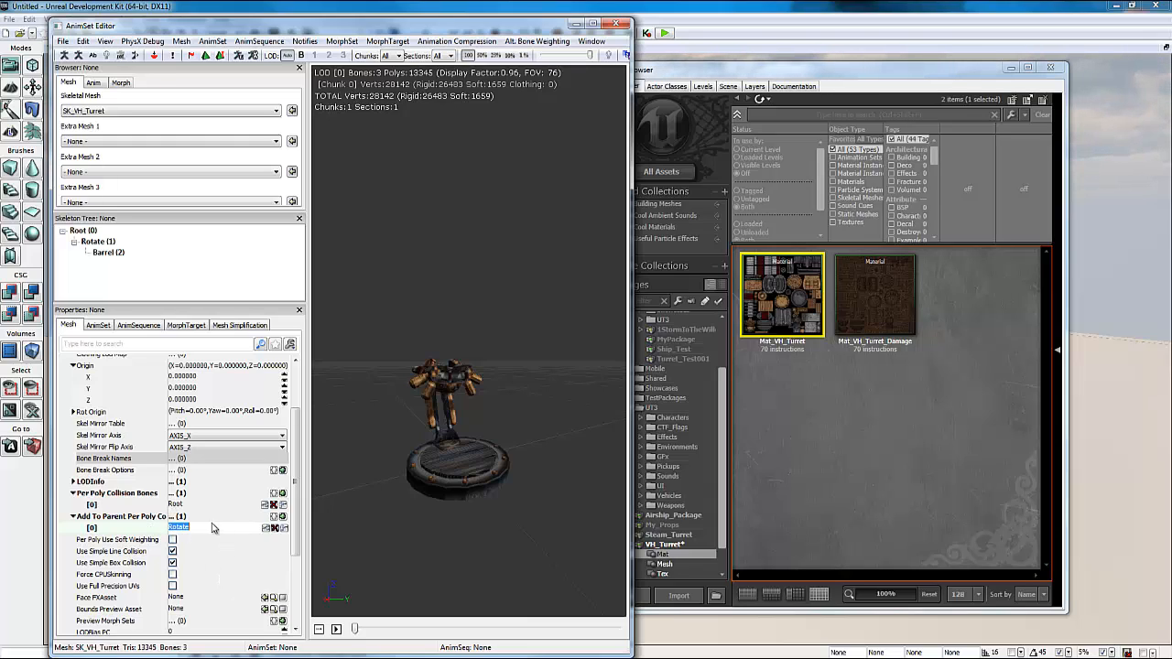
{"action": "left_click_drag", "start_coordinate": [458, 499], "coordinate": [399, 564]}
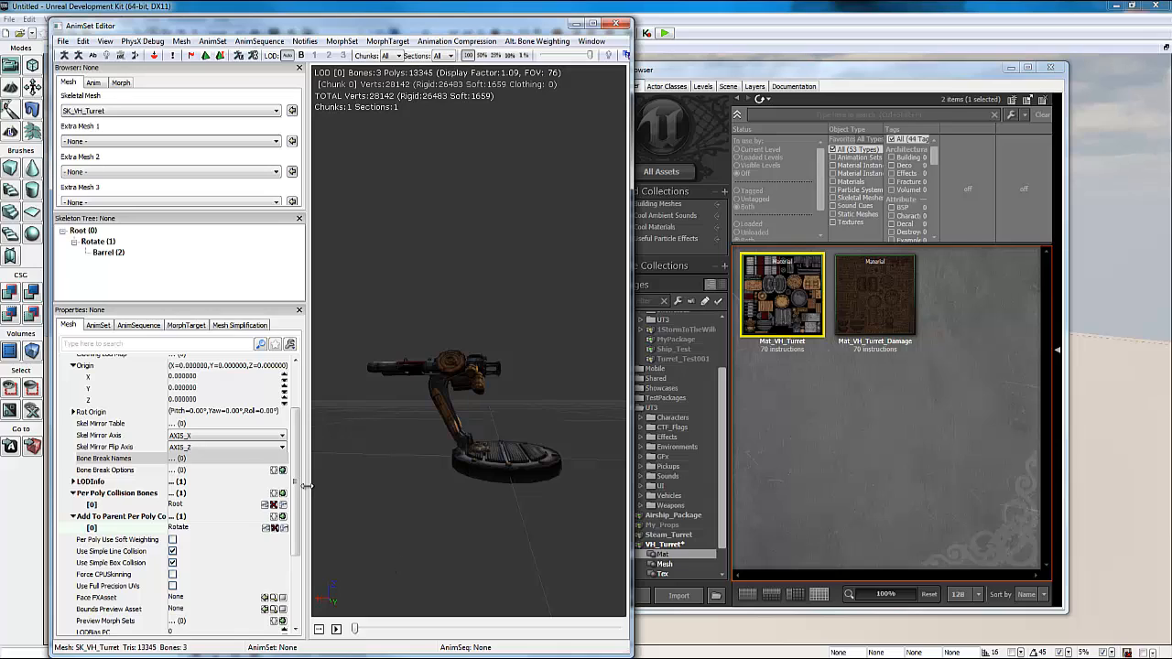
{"action": "left_click_drag", "start_coordinate": [297, 491], "coordinate": [298, 543]}
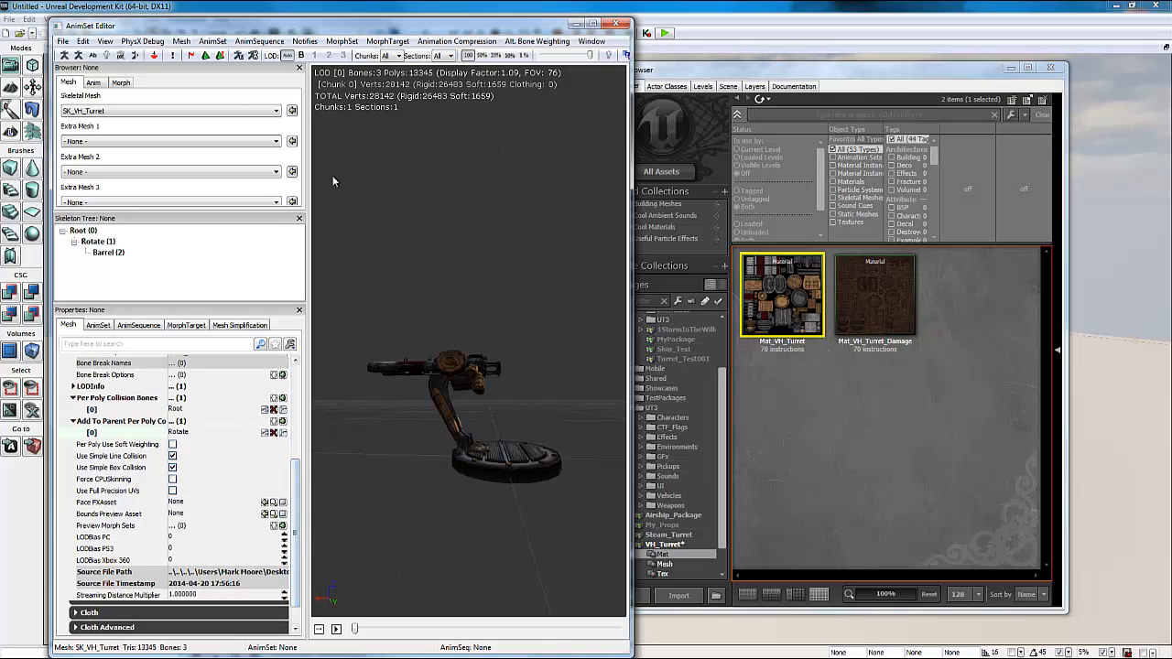
- Close the AnimSet Editor, reopen SK_VH_Turret from the VH_Turret package's Mesh group, and view the turret close up
{"action": "left_click", "coordinate": [614, 24]}
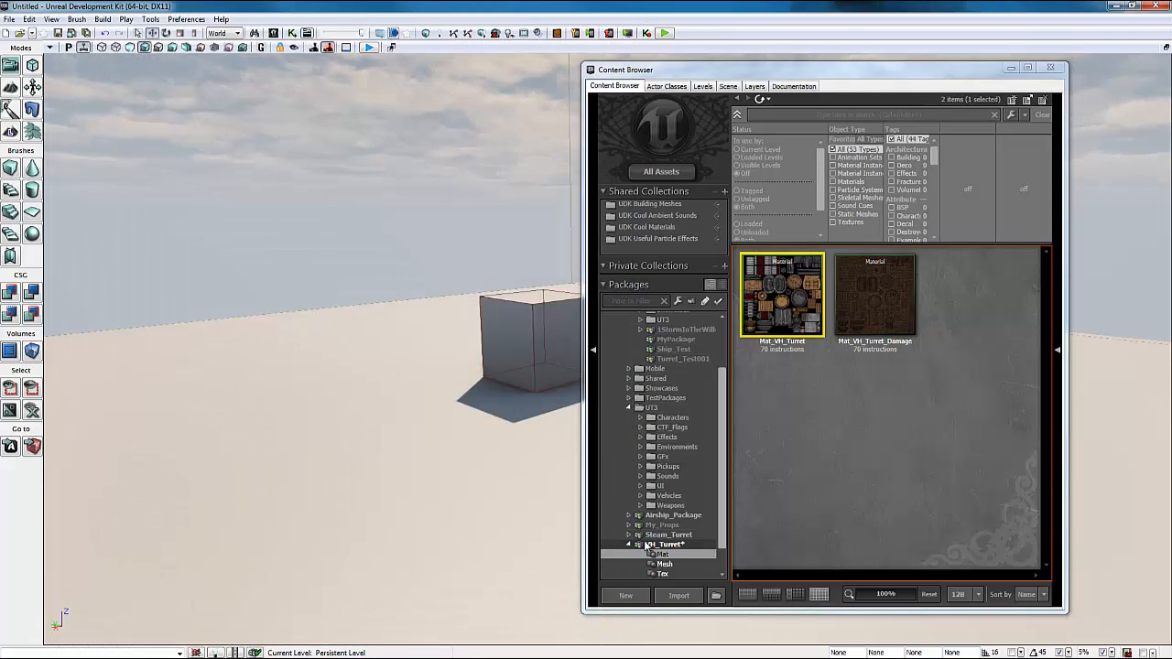
{"action": "left_click", "coordinate": [646, 545]}
{"action": "left_click", "coordinate": [662, 554]}
{"action": "left_click", "coordinate": [664, 564]}
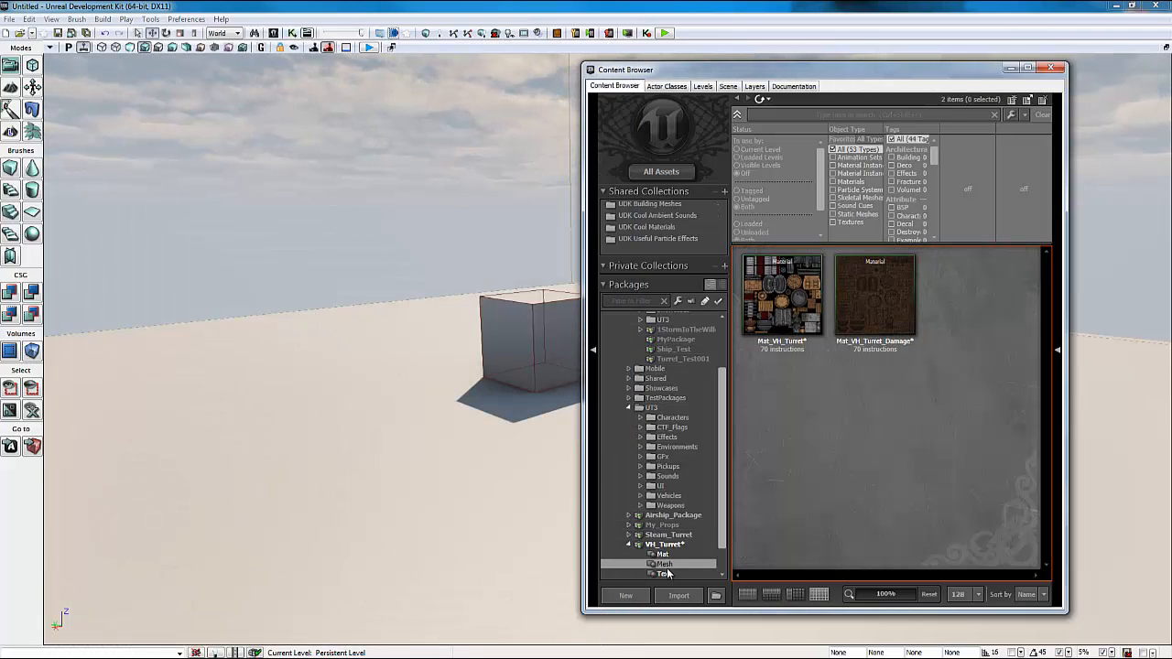
{"action": "left_click", "coordinate": [789, 300]}
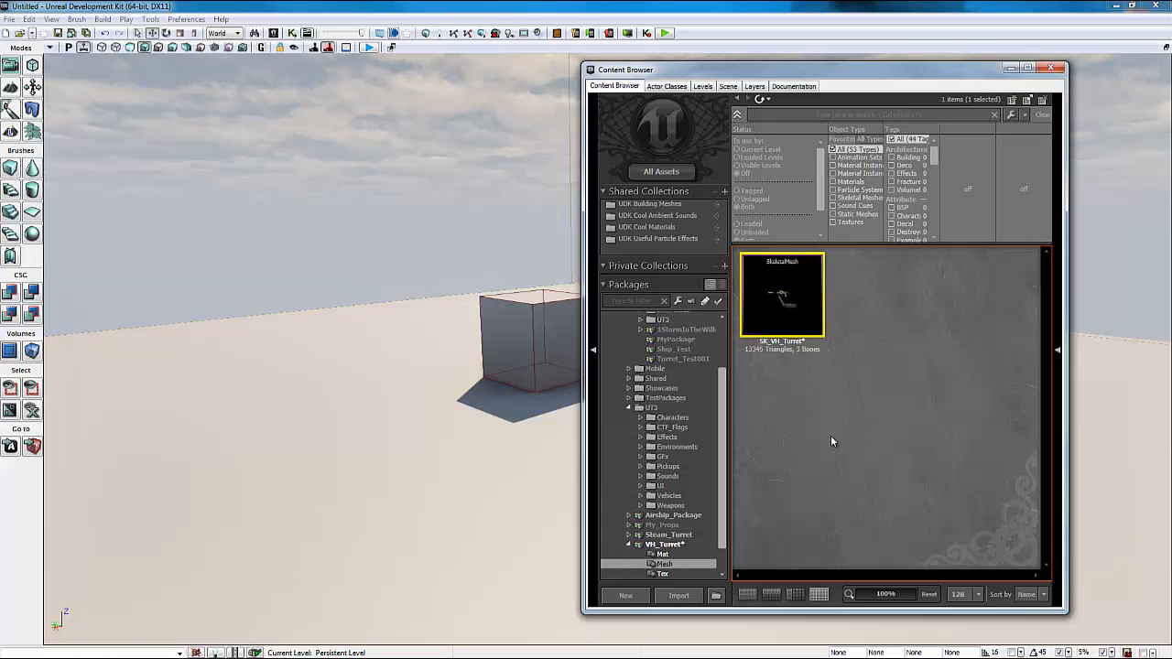
{"action": "double_click", "coordinate": [793, 300]}
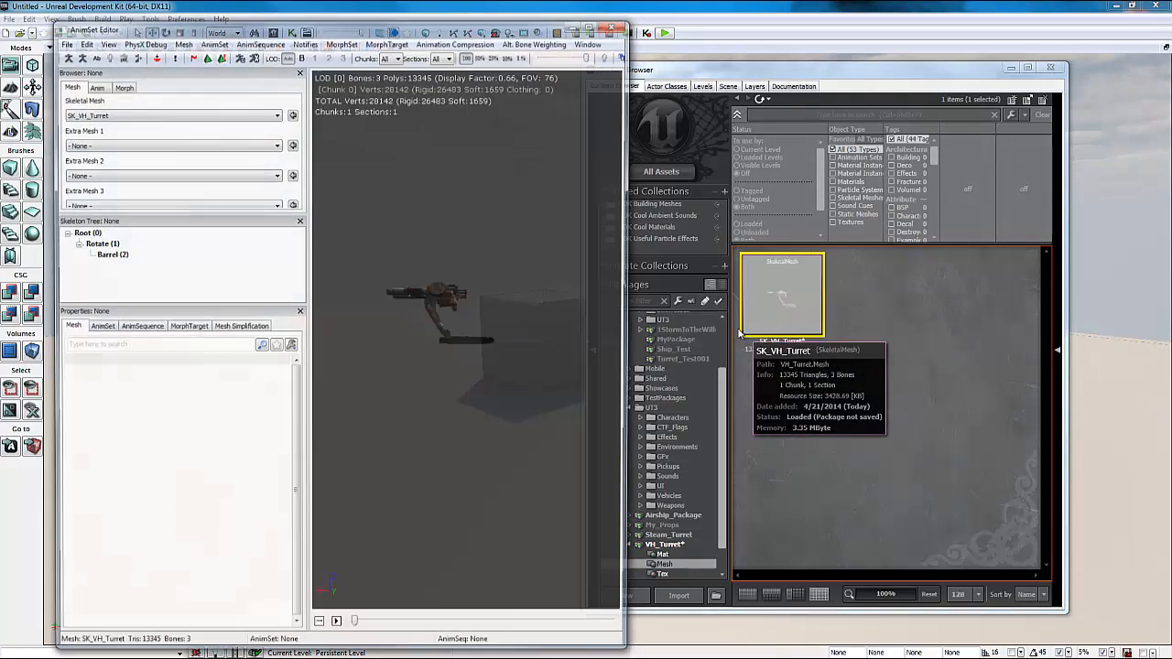
{"action": "left_click_drag", "start_coordinate": [521, 254], "coordinate": [431, 259]}
{"action": "scroll", "coordinate": [411, 222], "scroll_direction": "up", "scroll_amount": 5}
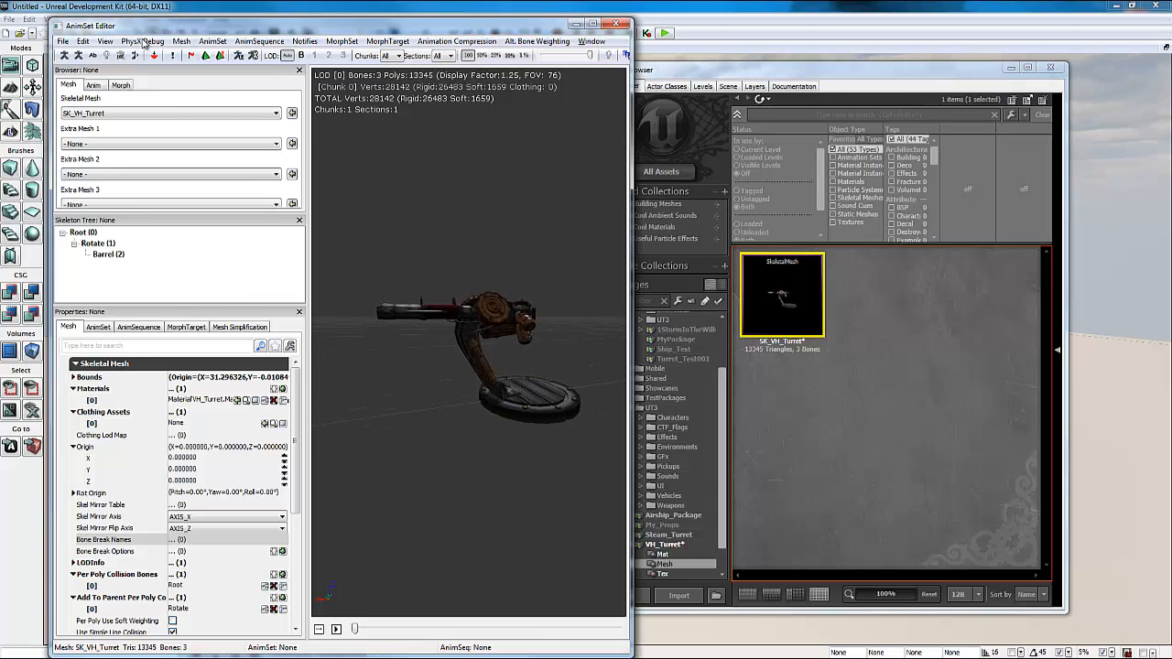
- Open the Socket Manager for SK_VH_Turret and place its window clear of the turret preview
{"action": "left_click", "coordinate": [154, 59]}
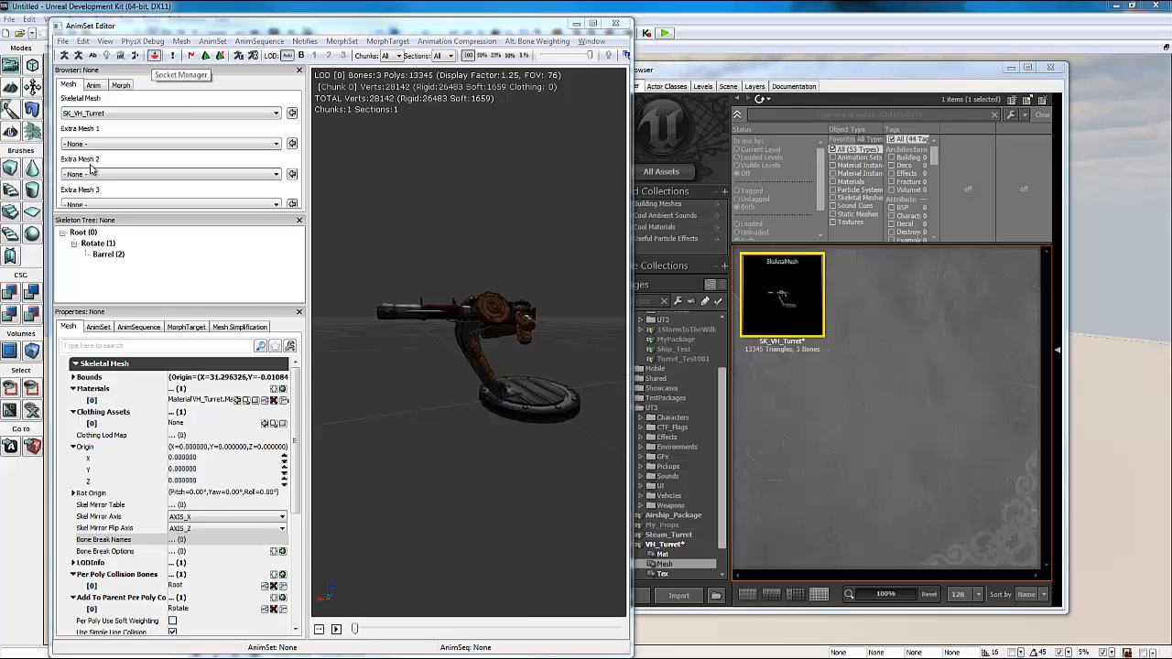
{"action": "left_click_drag", "start_coordinate": [506, 310], "coordinate": [957, 87]}
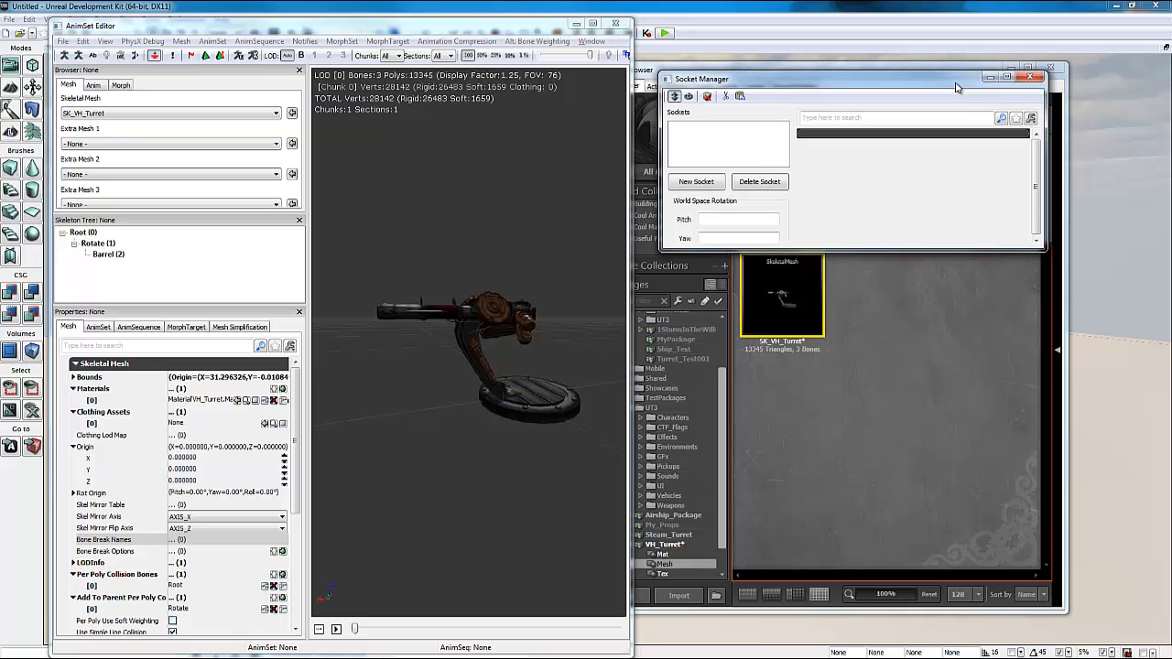
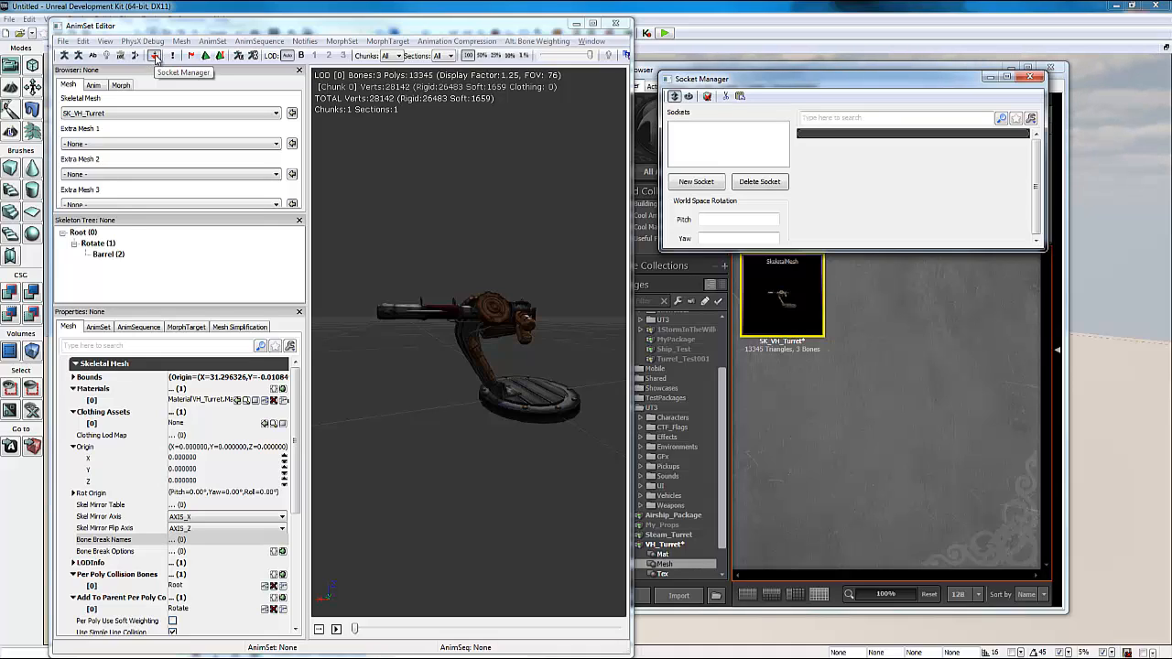
{"action": "left_click", "coordinate": [155, 56]}
{"action": "left_click_drag", "start_coordinate": [346, 195], "coordinate": [619, 142]}
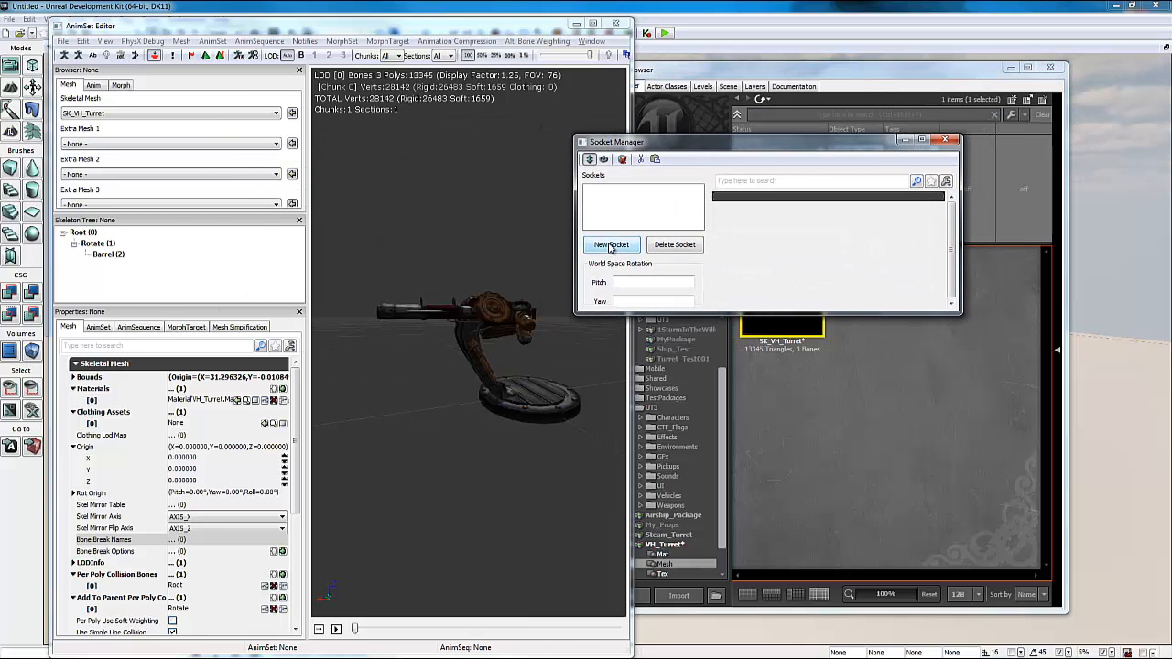
- Create a socket named Camera_View on the Rotate bone and move it behind the turret to about X -58.5, Z 6.25
{"action": "left_click", "coordinate": [611, 245]}
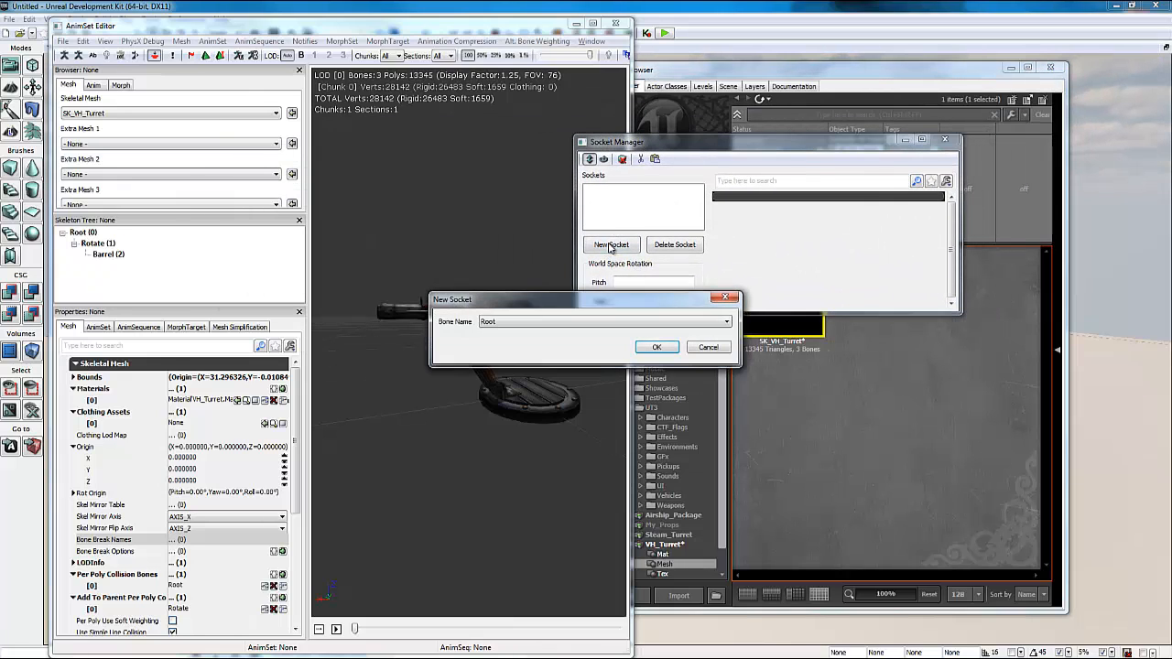
{"action": "left_click", "coordinate": [499, 325]}
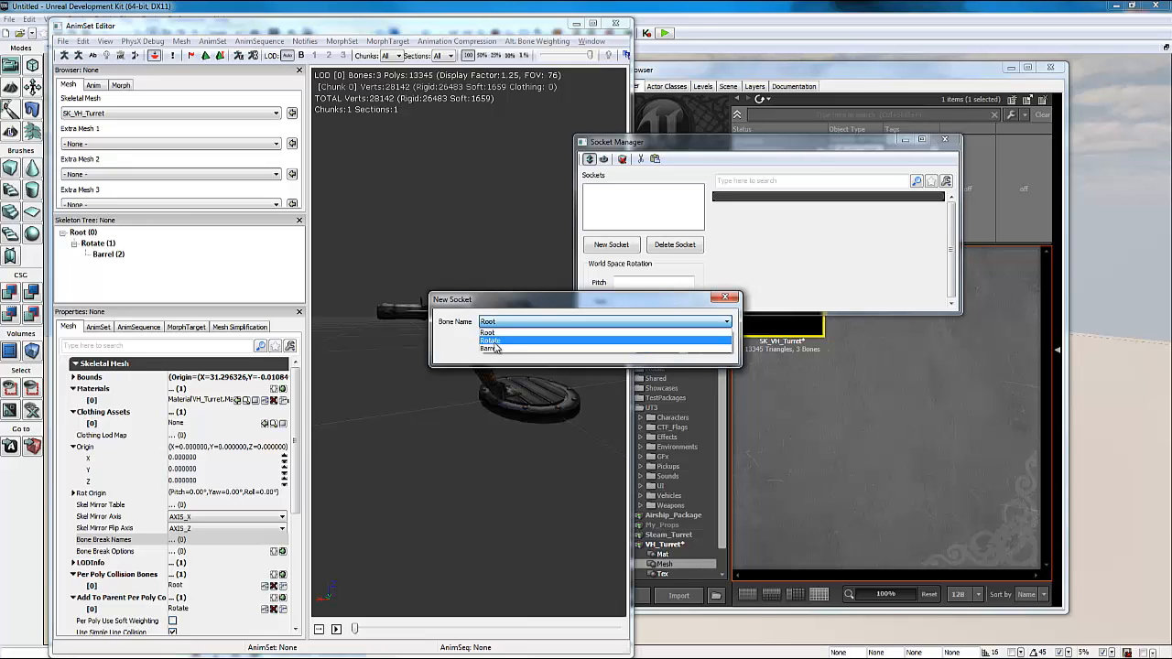
{"action": "left_click", "coordinate": [493, 340]}
{"action": "left_click", "coordinate": [693, 349]}
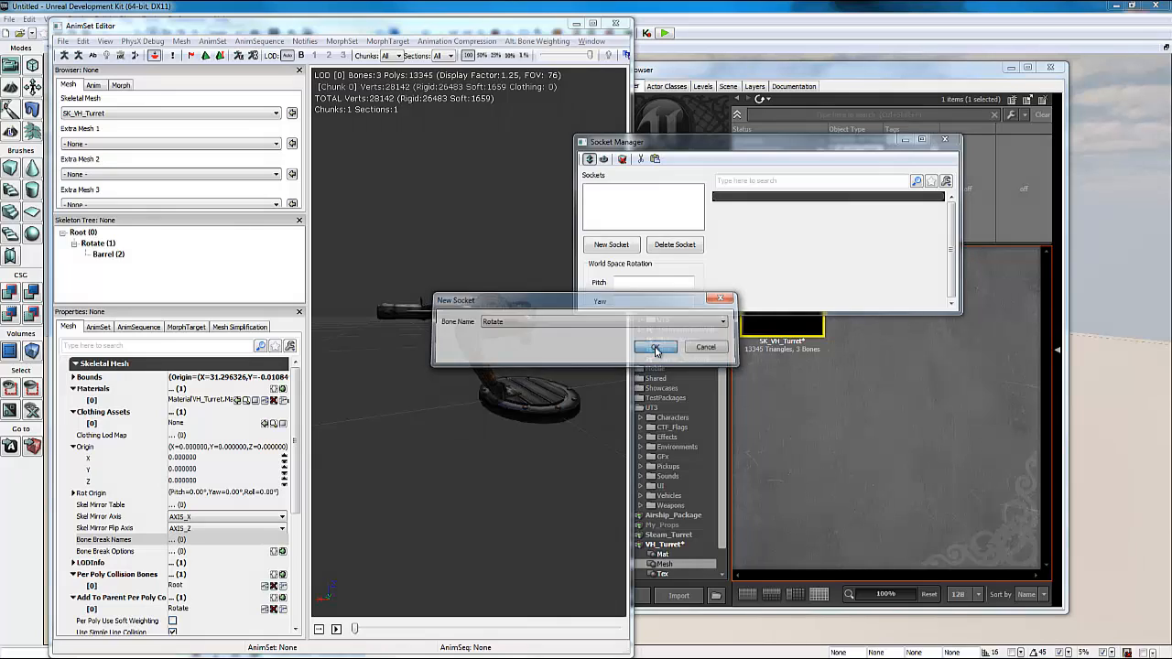
{"action": "left_click_drag", "start_coordinate": [527, 327], "coordinate": [502, 158]}
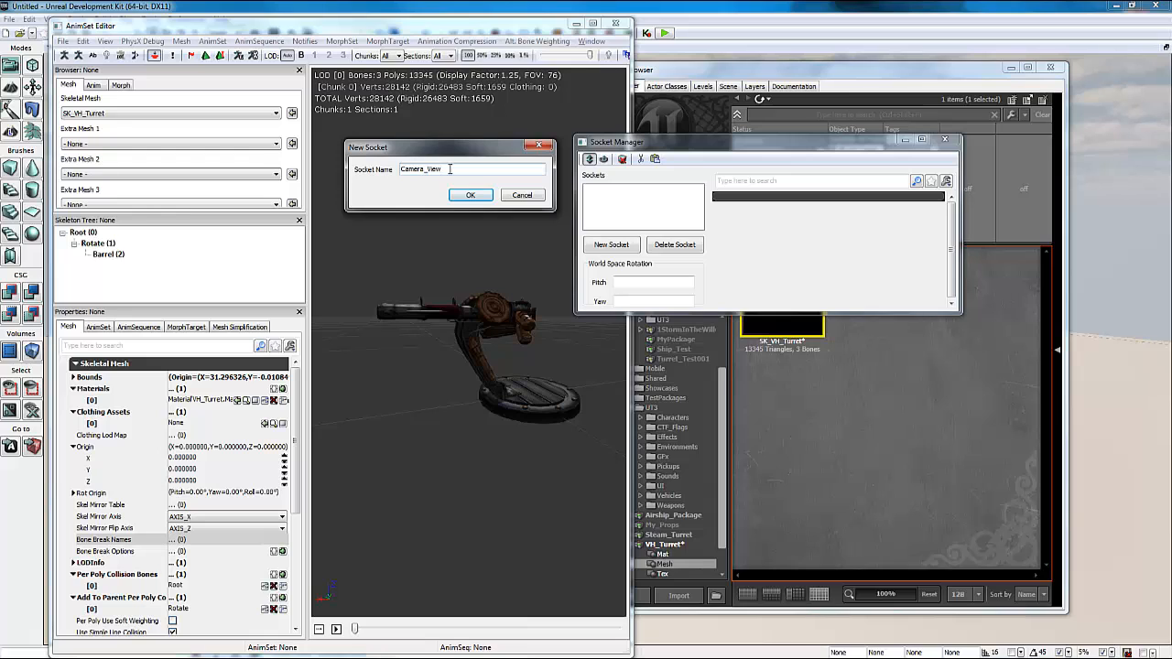
{"action": "left_click", "coordinate": [470, 195]}
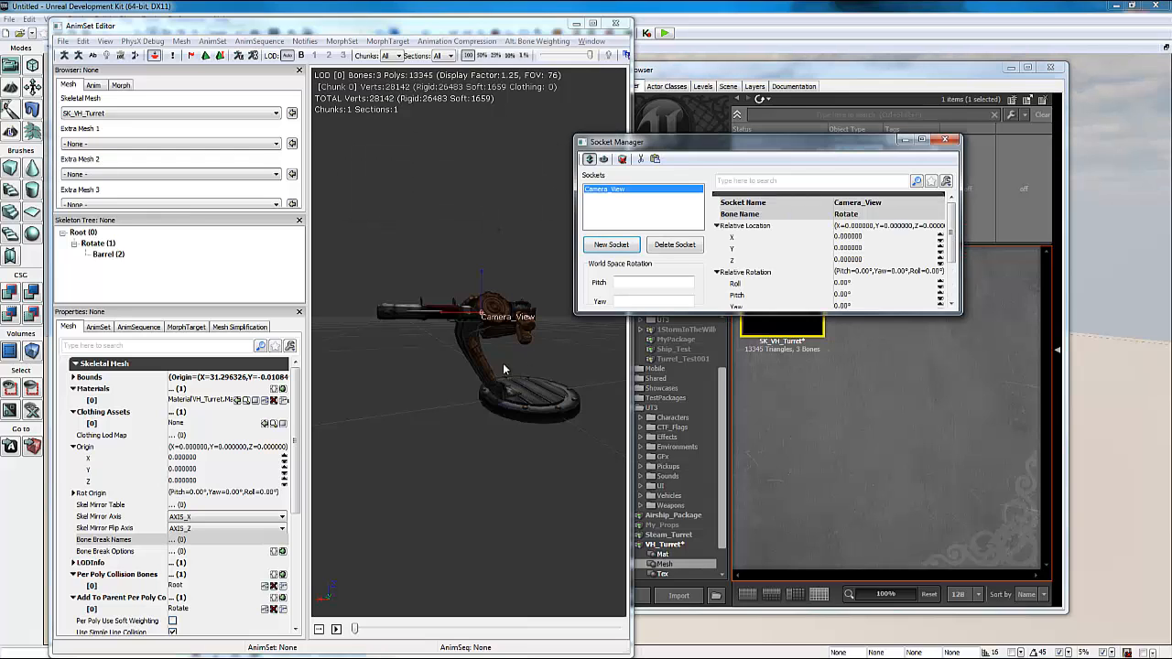
{"action": "left_click_drag", "start_coordinate": [510, 361], "coordinate": [490, 322]}
{"action": "left_click_drag", "start_coordinate": [492, 371], "coordinate": [517, 364]}
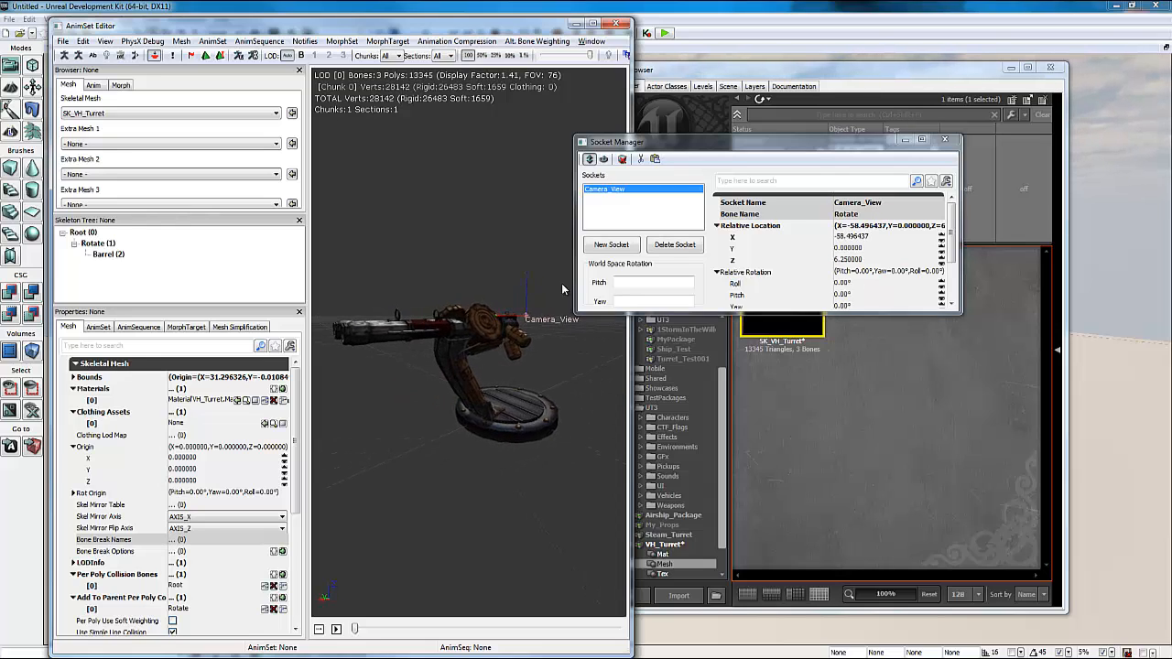
- Create a socket named Gun_Socket_01 on the Barrel bone
{"action": "left_click", "coordinate": [604, 246]}
{"action": "left_click", "coordinate": [609, 321]}
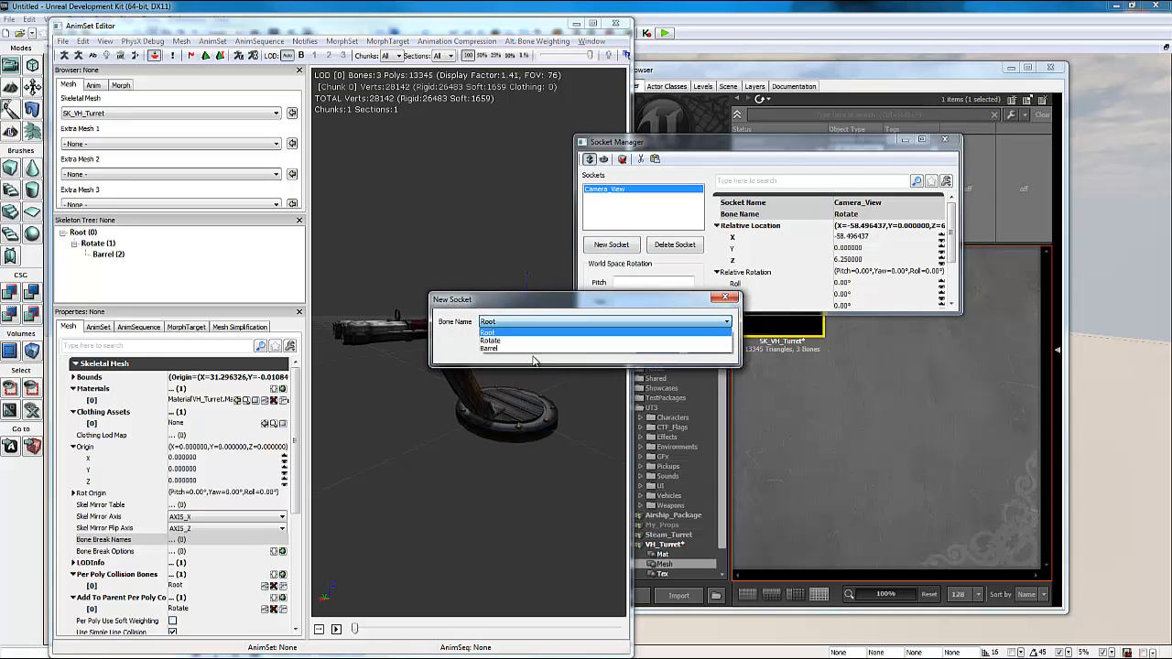
{"action": "left_click", "coordinate": [611, 349]}
{"action": "left_click", "coordinate": [656, 347]}
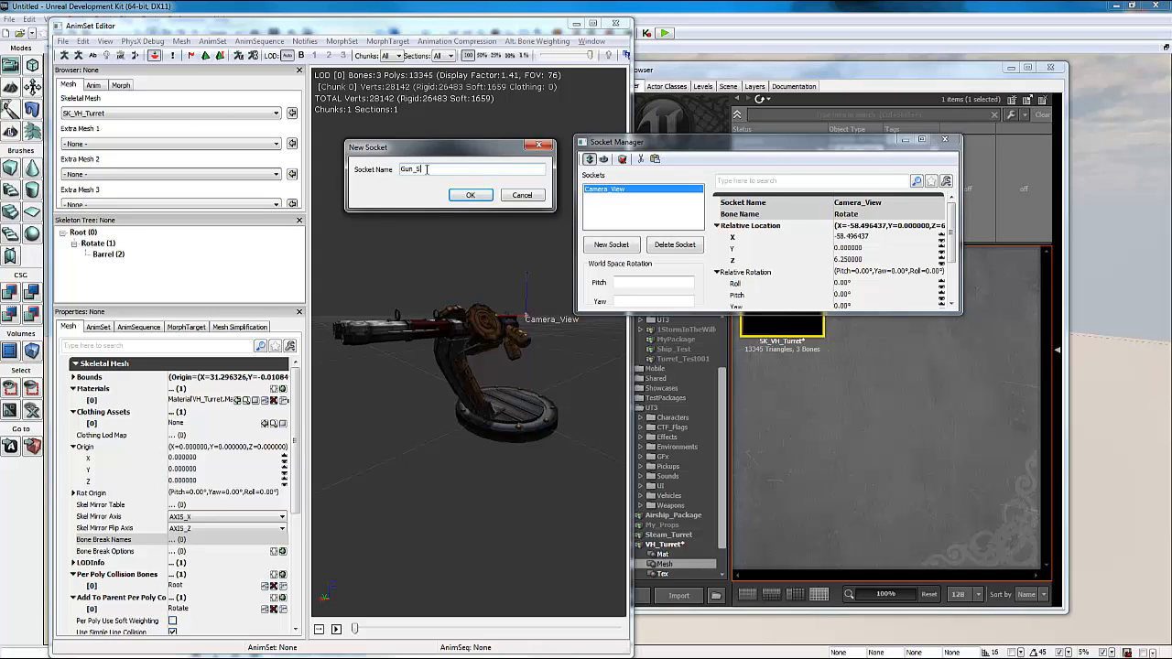
{"action": "type", "text": "Gun_Socket_01"}
{"action": "left_click", "coordinate": [468, 195]}
- Move Gun_Socket_01 to the muzzle of one gun barrel, at about X 7.9, Y 11.26
{"action": "left_click_drag", "start_coordinate": [400, 236], "coordinate": [424, 236]}
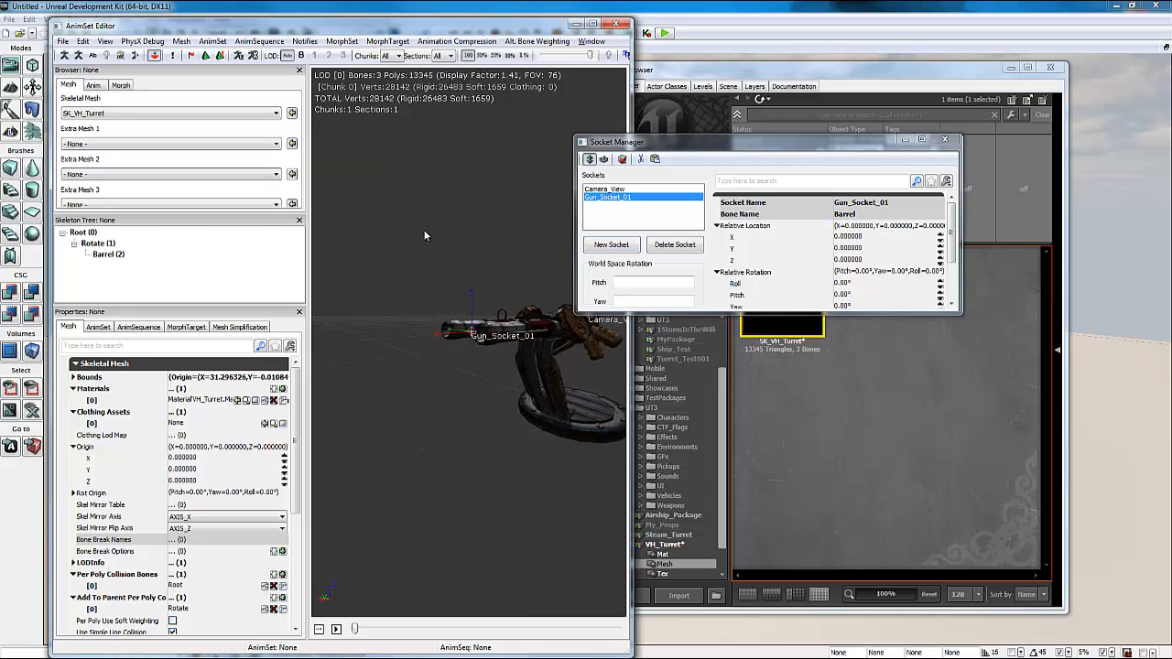
{"action": "mouse_move", "coordinate": [392, 286]}
{"action": "right_mouse_down"}
{"action": "mouse_move", "coordinate": [390, 306]}
{"action": "mouse_move", "coordinate": [384, 276]}
{"action": "right_mouse_up"}
{"action": "left_click_drag", "start_coordinate": [452, 331], "coordinate": [417, 336]}
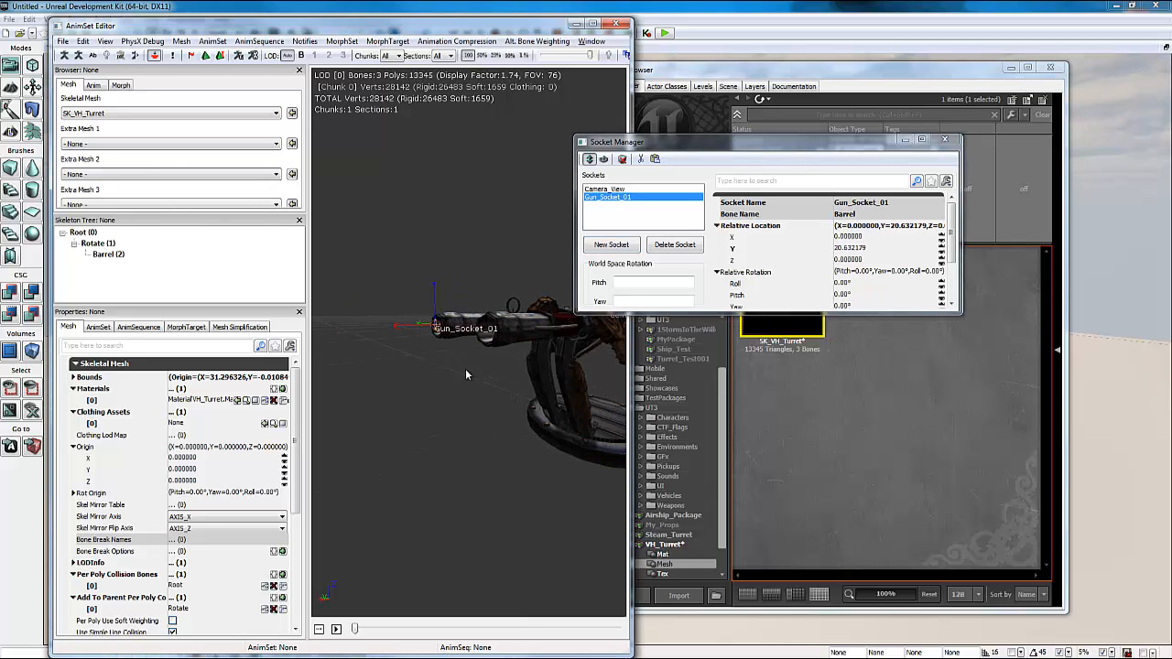
{"action": "left_click_drag", "start_coordinate": [466, 370], "coordinate": [520, 409]}
{"action": "left_click_drag", "start_coordinate": [458, 349], "coordinate": [495, 364]}
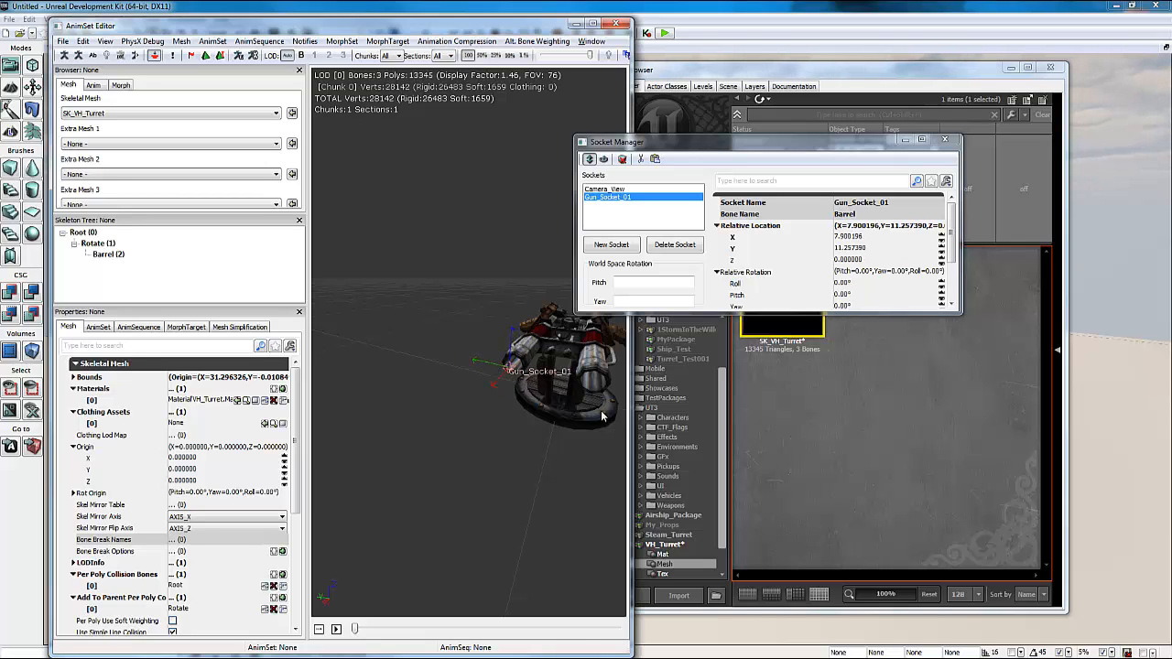
- Create a socket named Gun_Socket_02 on the Barrel bone
{"action": "left_click", "coordinate": [613, 246]}
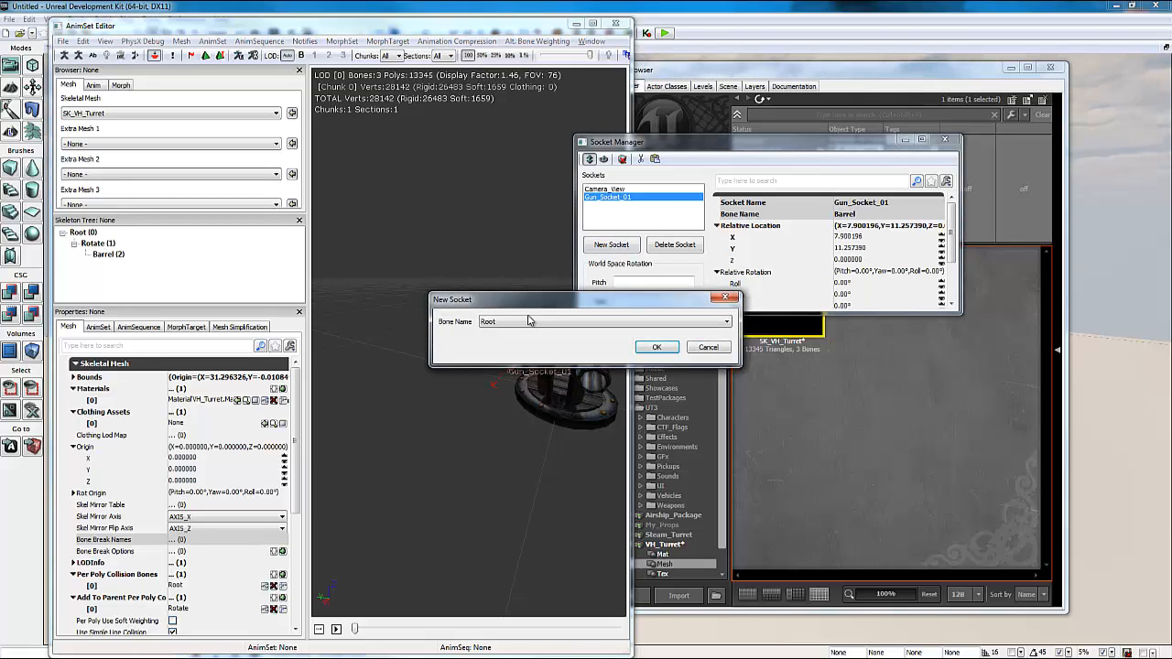
{"action": "left_click", "coordinate": [527, 322]}
{"action": "left_click", "coordinate": [495, 352]}
{"action": "left_click", "coordinate": [650, 352]}
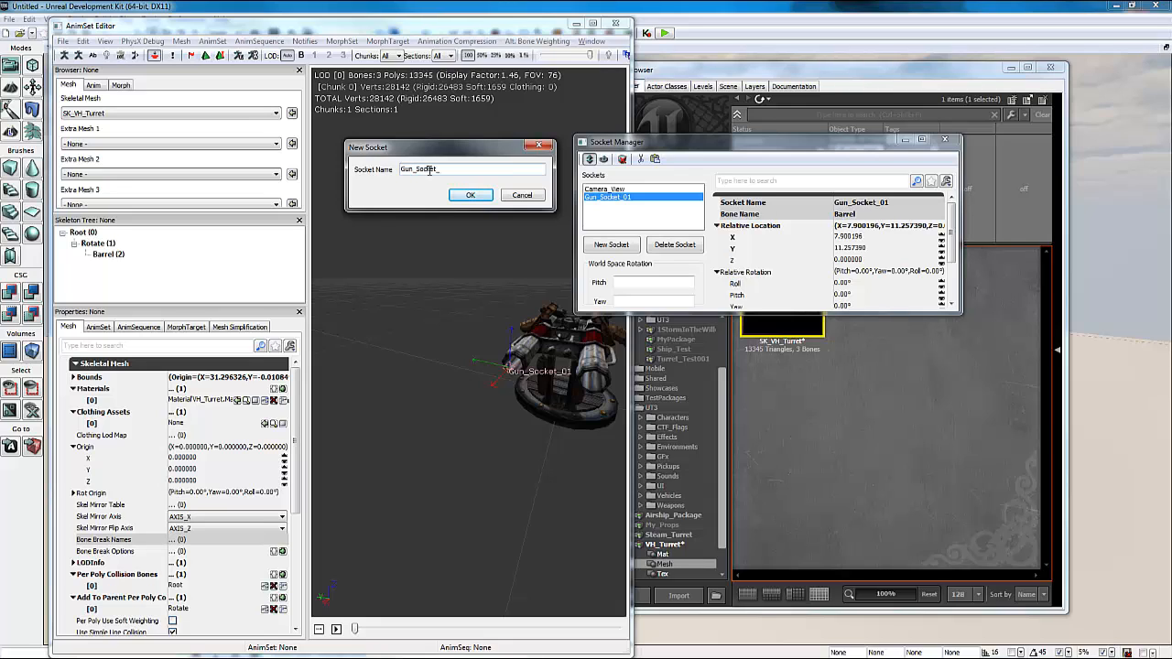
{"action": "type", "text": "02"}
{"action": "left_click", "coordinate": [465, 196]}
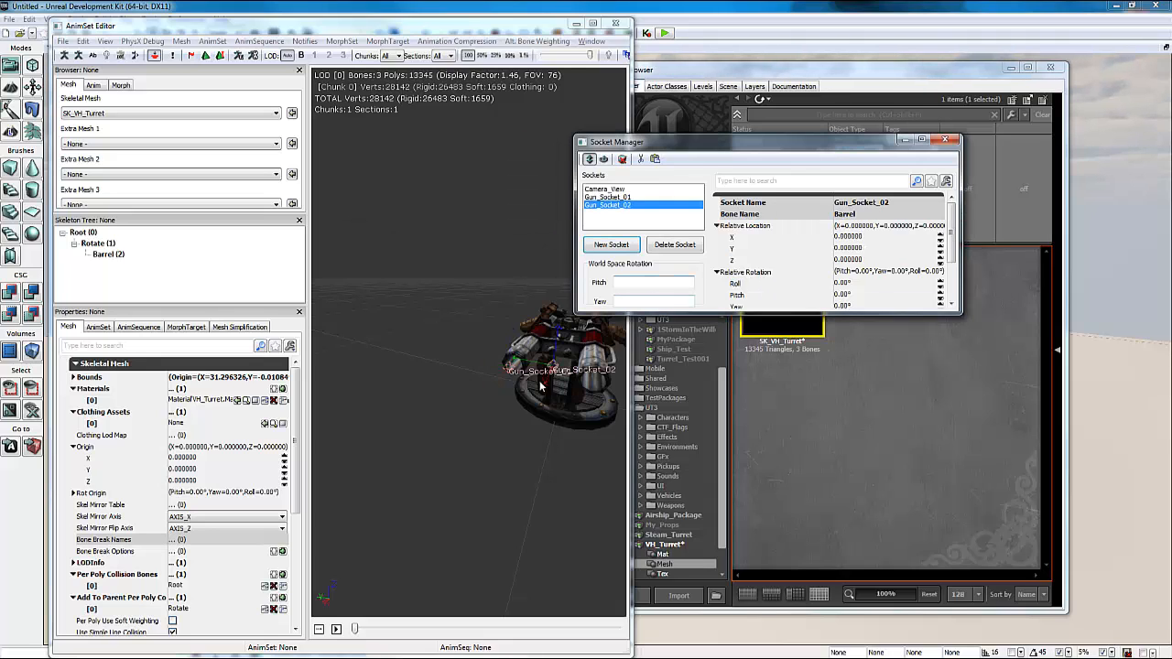
- Move Gun_Socket_02 to the other barrel's muzzle, at about X 7.6, Y -10.68, and check both gun sockets from the side
{"action": "left_click_drag", "start_coordinate": [538, 365], "coordinate": [549, 373]}
{"action": "left_click_drag", "start_coordinate": [437, 413], "coordinate": [512, 387]}
{"action": "left_click_drag", "start_coordinate": [446, 365], "coordinate": [427, 364]}
{"action": "left_click_drag", "start_coordinate": [468, 417], "coordinate": [466, 457]}
{"action": "right_click_drag", "start_coordinate": [466, 457], "coordinate": [477, 494]}
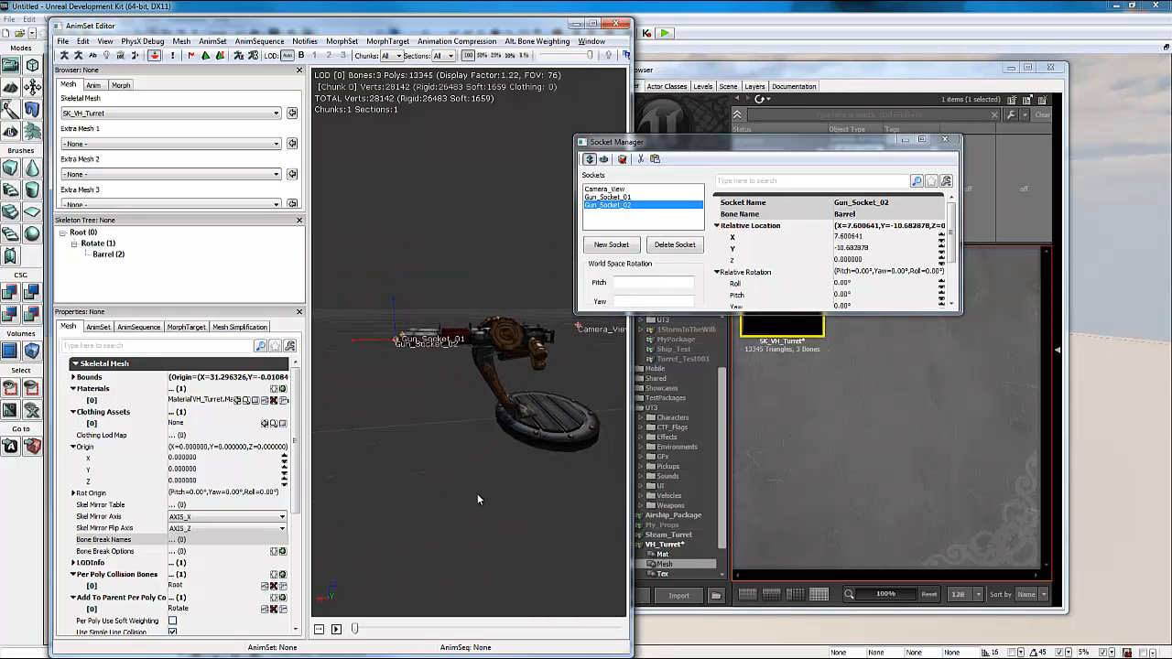
{"action": "left_click_drag", "start_coordinate": [477, 493], "coordinate": [514, 470]}
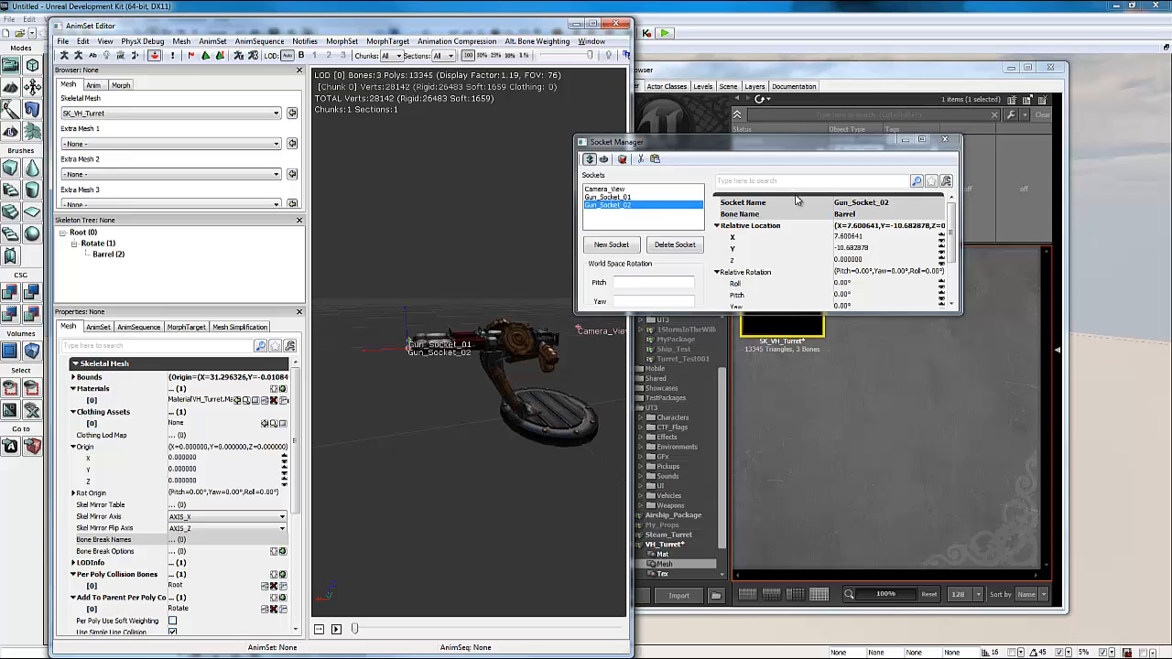
- Close the Socket Manager and the AnimSet Editor, and save the VH_Turret package
{"action": "left_click", "coordinate": [950, 140]}
{"action": "left_click", "coordinate": [710, 231]}
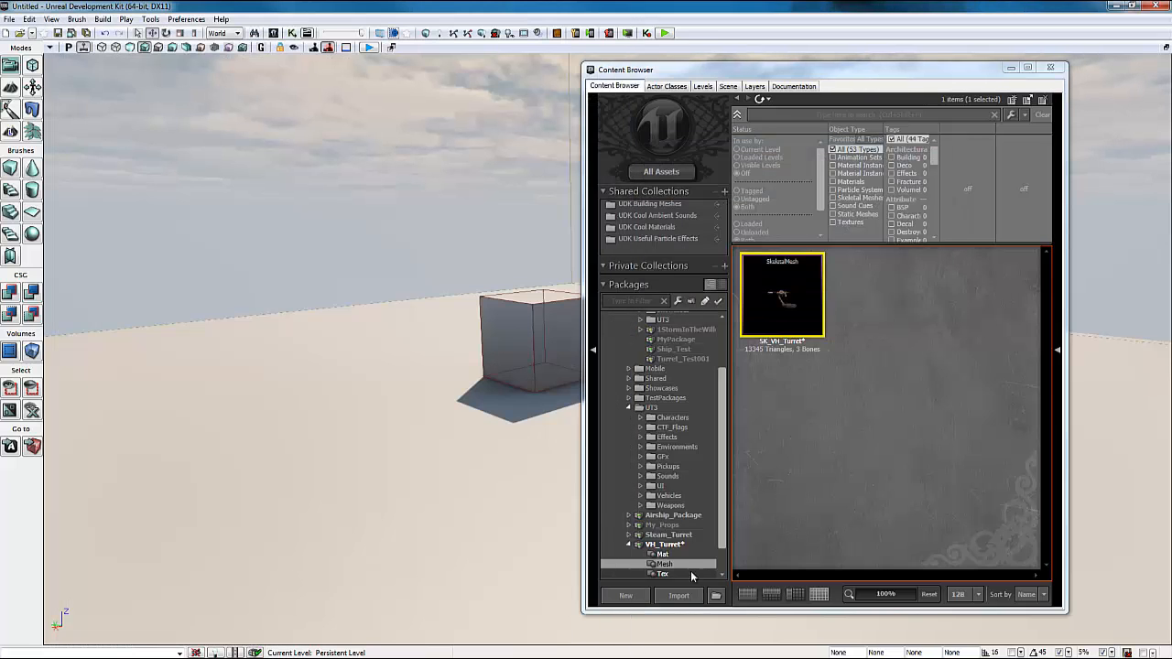
{"action": "left_click", "coordinate": [665, 544]}
{"action": "right_click", "coordinate": [664, 545]}
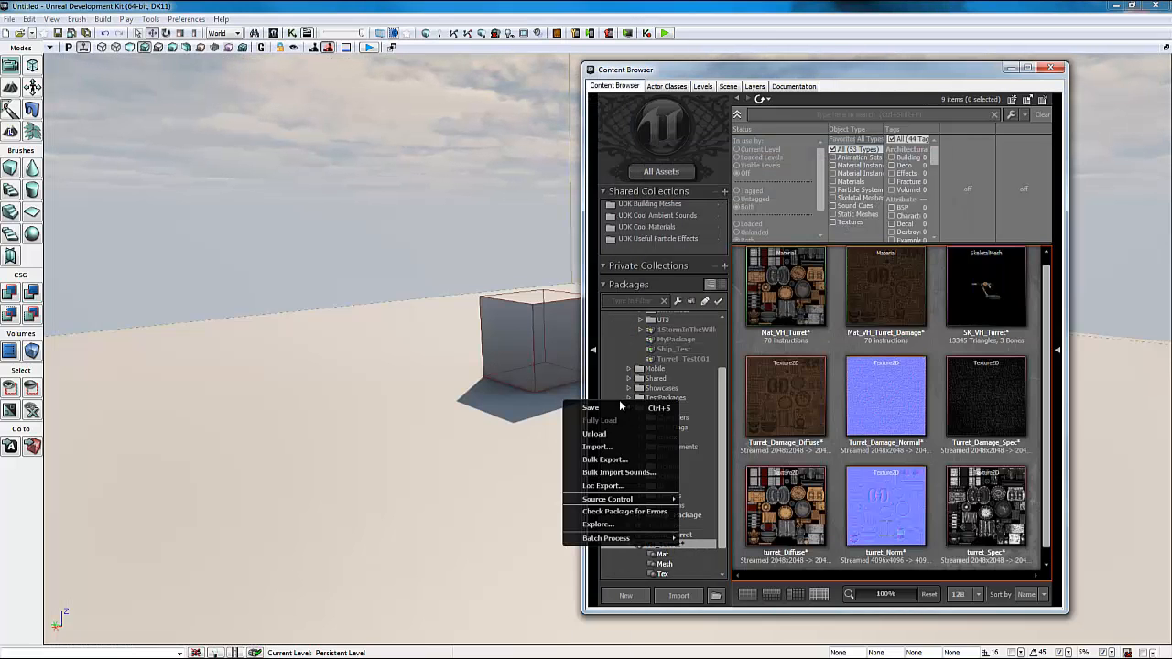
{"action": "left_click", "coordinate": [618, 405]}
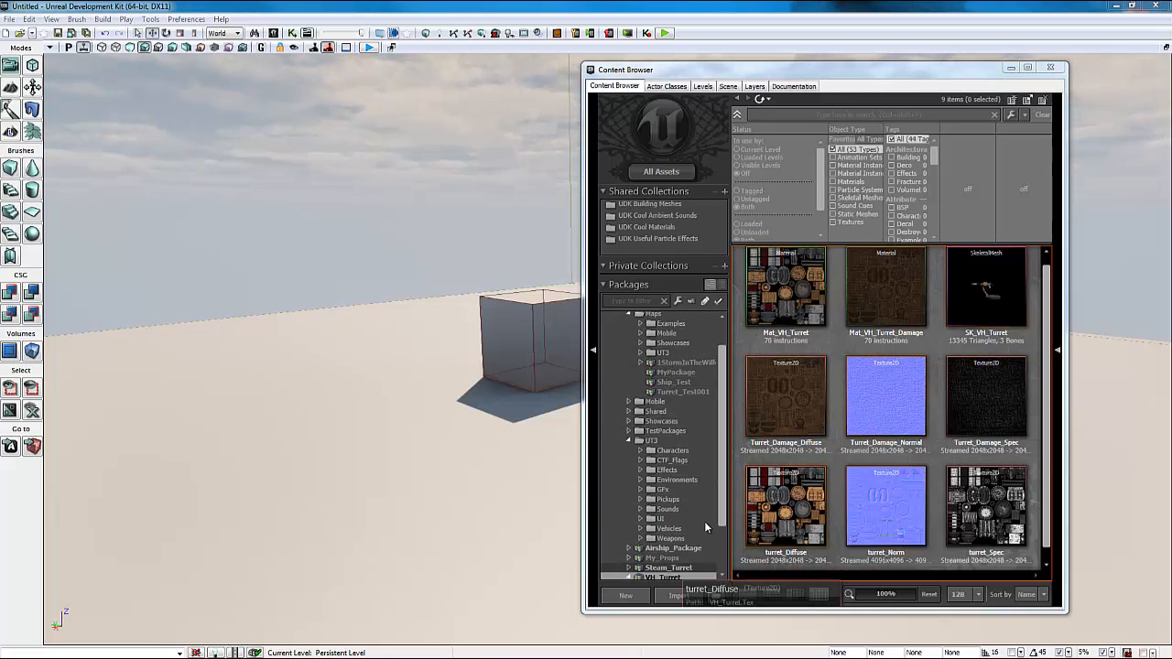
- Create a physics asset named SK_VH_Turret_Physics from SK_VH_Turret in VH_Turret's Mesh group, using Box collision geometry and Dominant Weight vertices
{"action": "left_click_drag", "start_coordinate": [723, 510], "coordinate": [728, 549]}
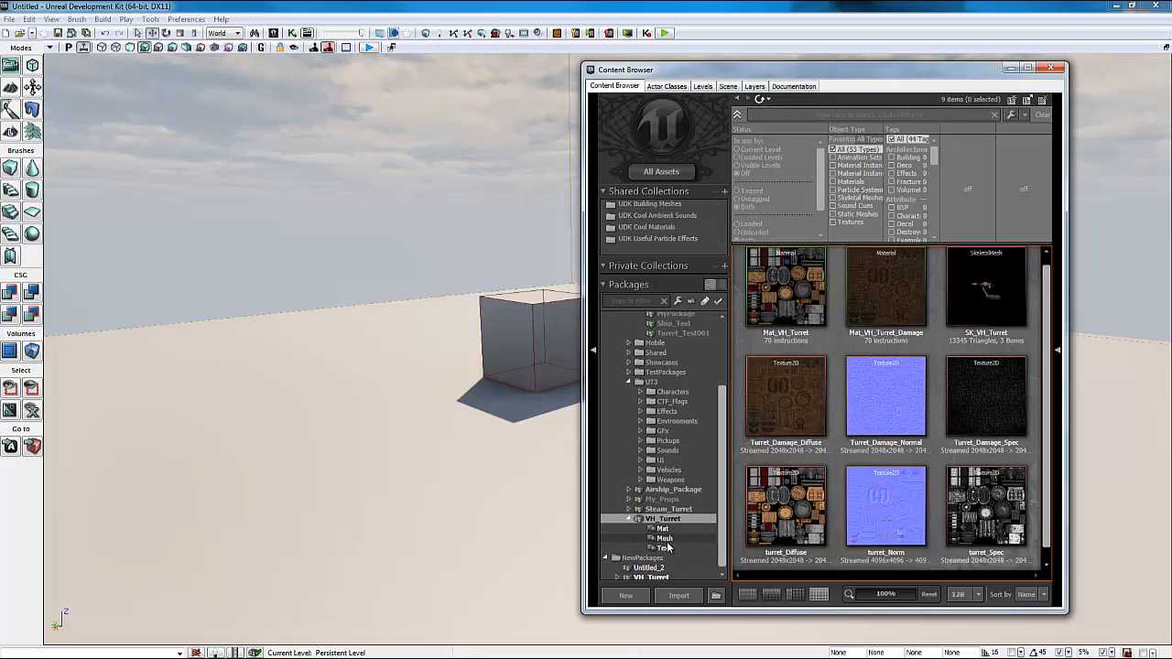
{"action": "left_click", "coordinate": [664, 539]}
{"action": "left_click", "coordinate": [806, 302]}
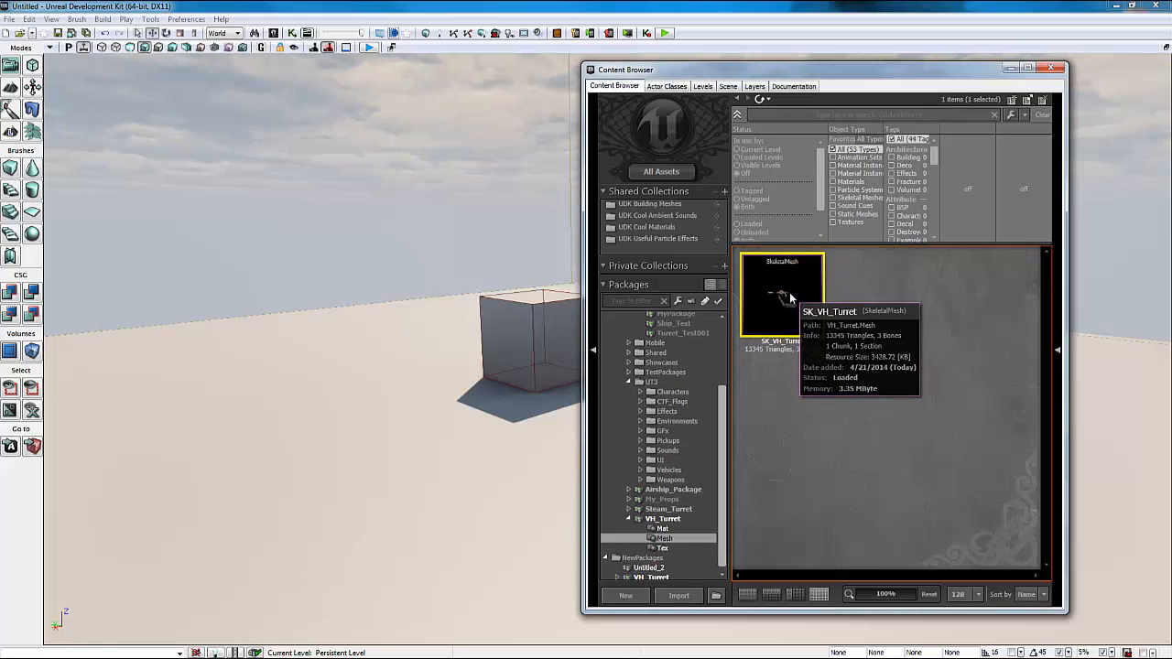
{"action": "right_click", "coordinate": [777, 274]}
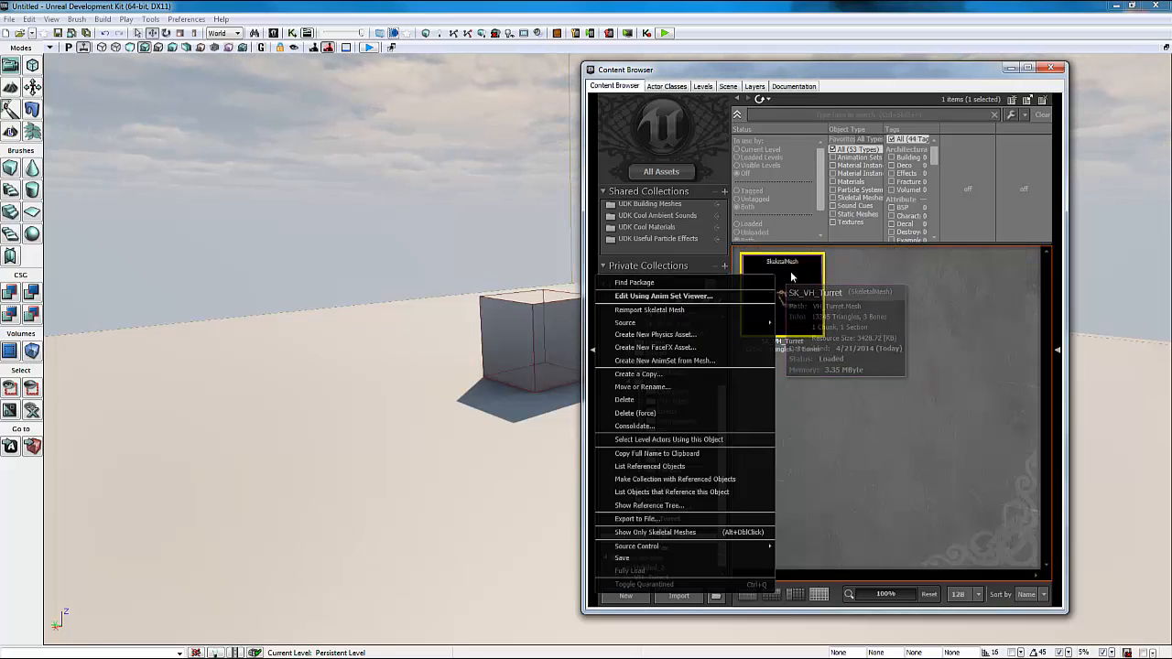
{"action": "left_click", "coordinate": [690, 335]}
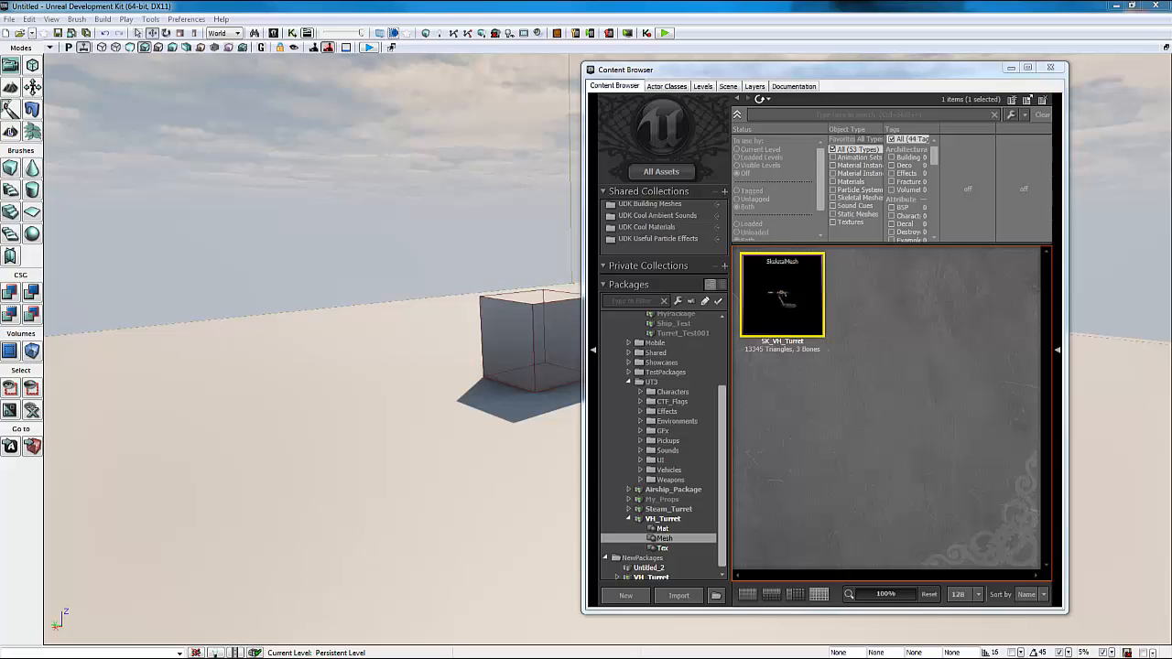
{"action": "left_click_drag", "start_coordinate": [797, 337], "coordinate": [939, 153]}
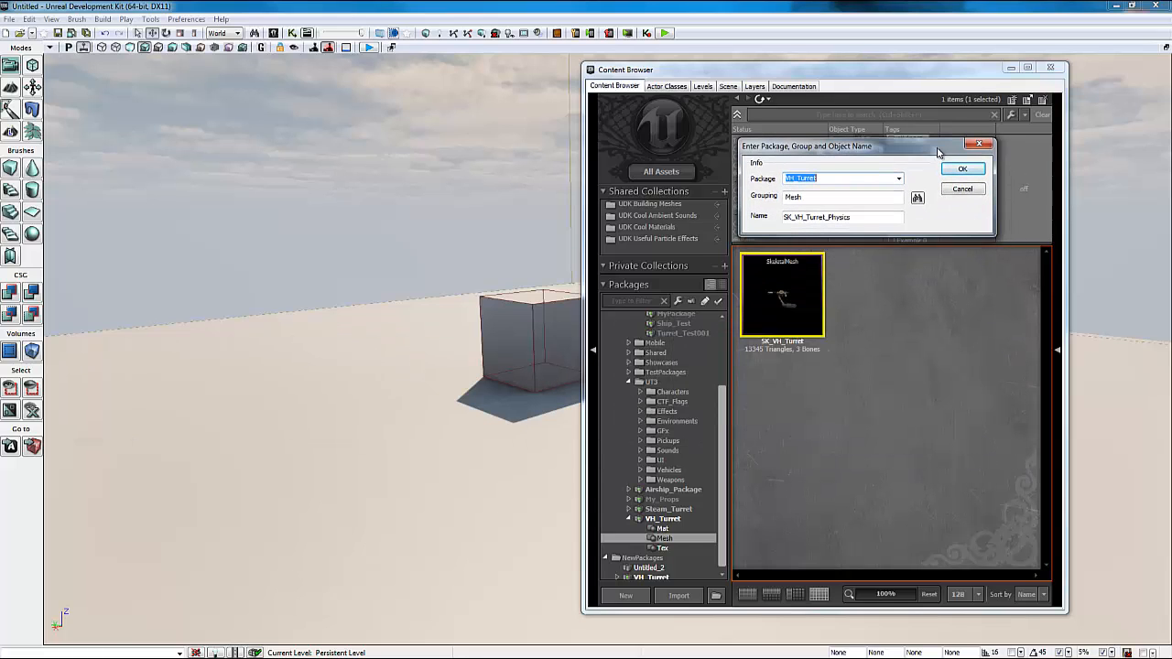
{"action": "left_click", "coordinate": [786, 217]}
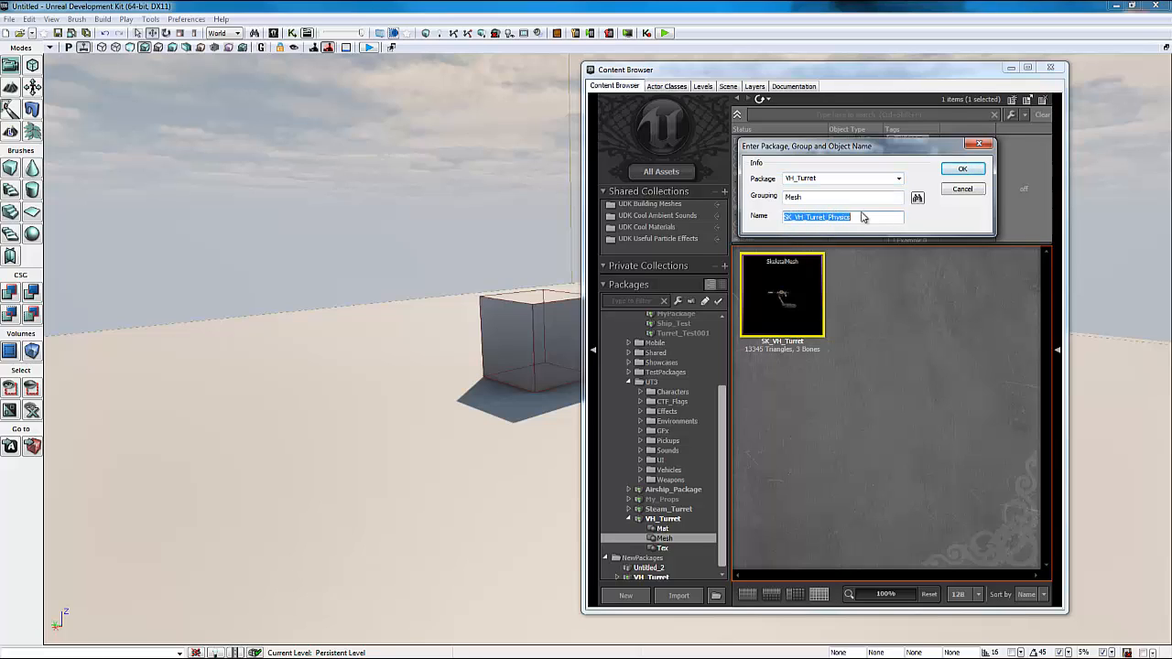
{"action": "left_click", "coordinate": [962, 170]}
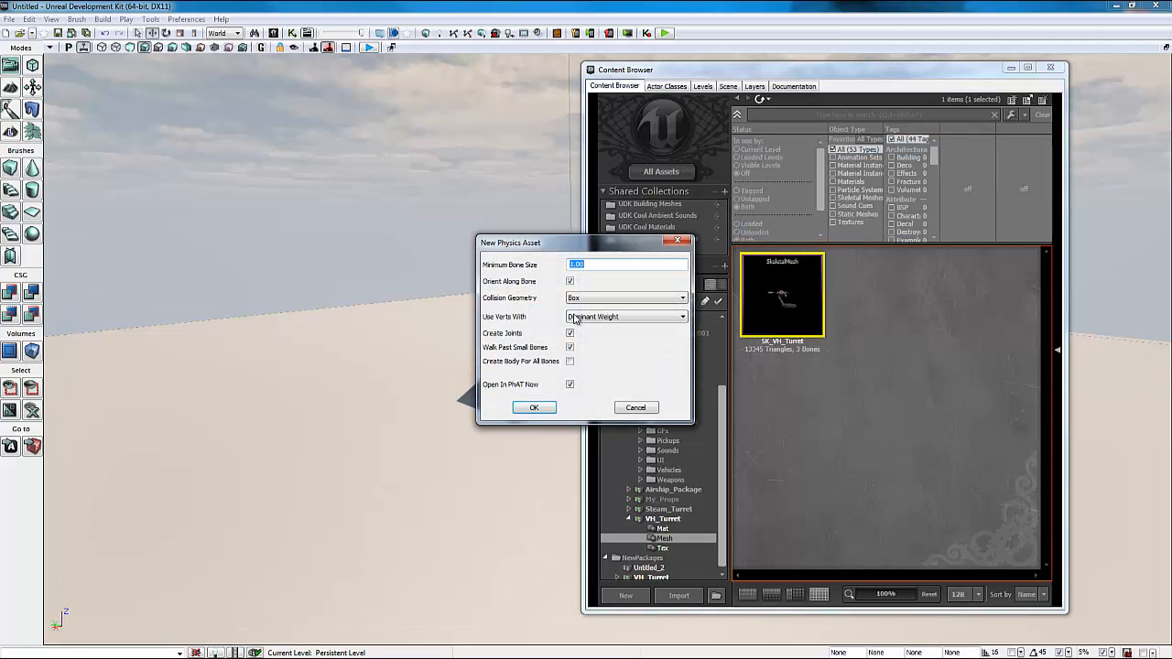
{"action": "left_click", "coordinate": [550, 414]}
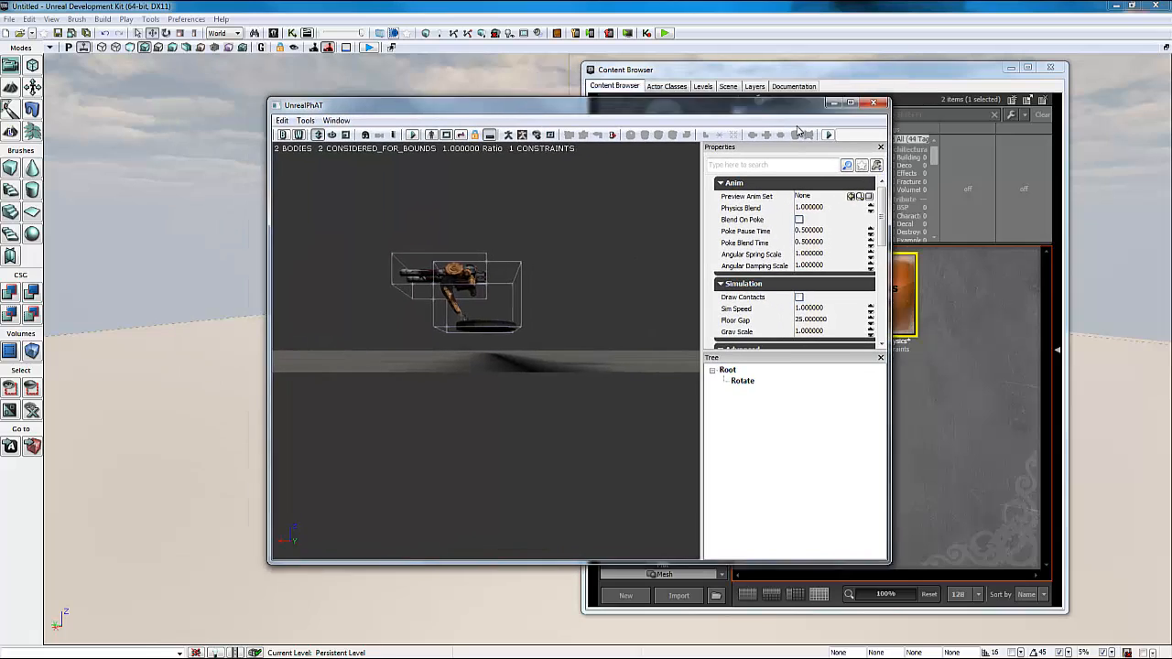
- Inspect the turret's collision boxes up close and test the two-body physics setup with a short simulation
{"action": "scroll", "coordinate": [556, 286], "scroll_direction": "down", "scroll_amount": 3}
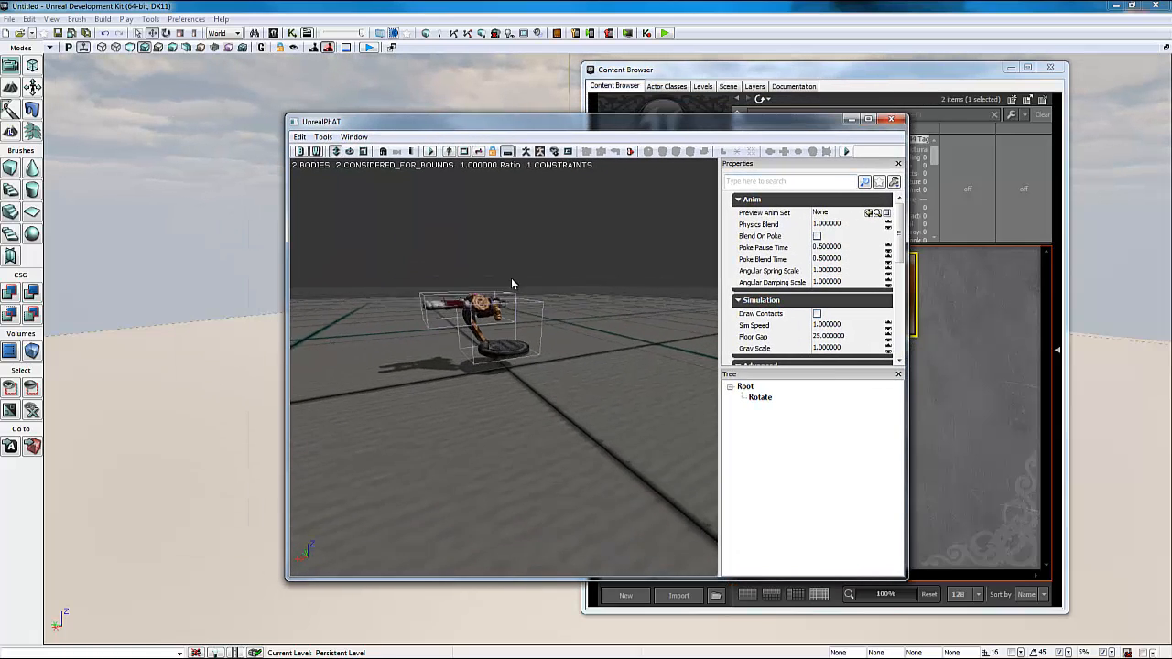
{"action": "scroll", "coordinate": [514, 280], "scroll_direction": "up", "scroll_amount": 5}
{"action": "scroll", "coordinate": [515, 279], "scroll_direction": "down", "scroll_amount": 1}
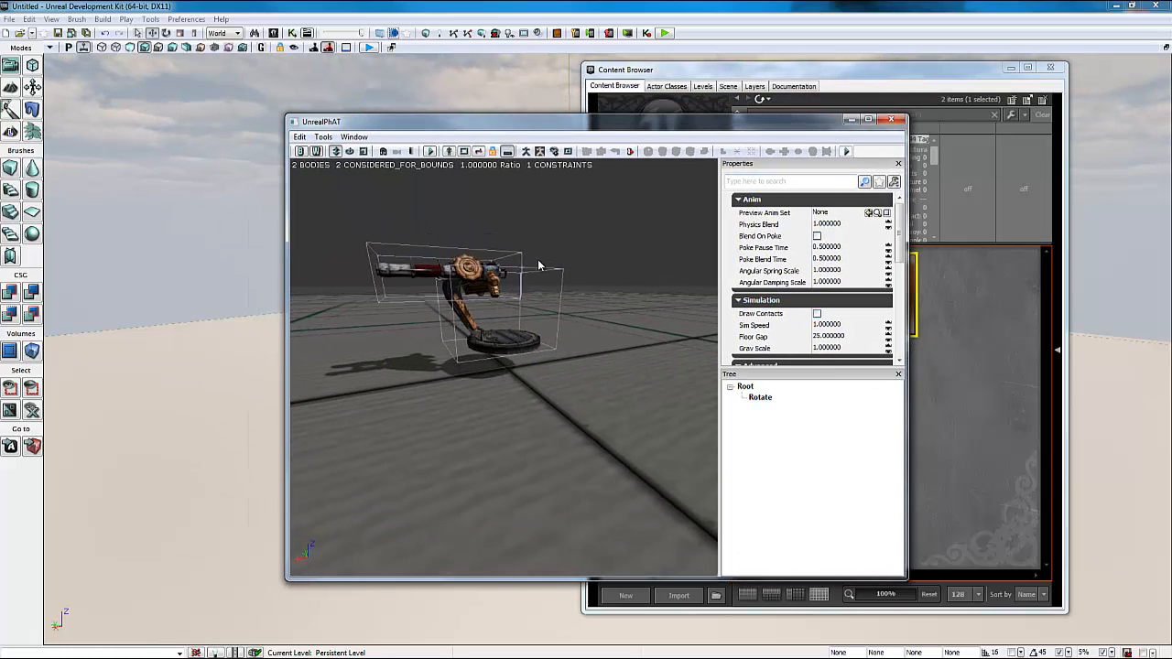
{"action": "left_click", "coordinate": [430, 152]}
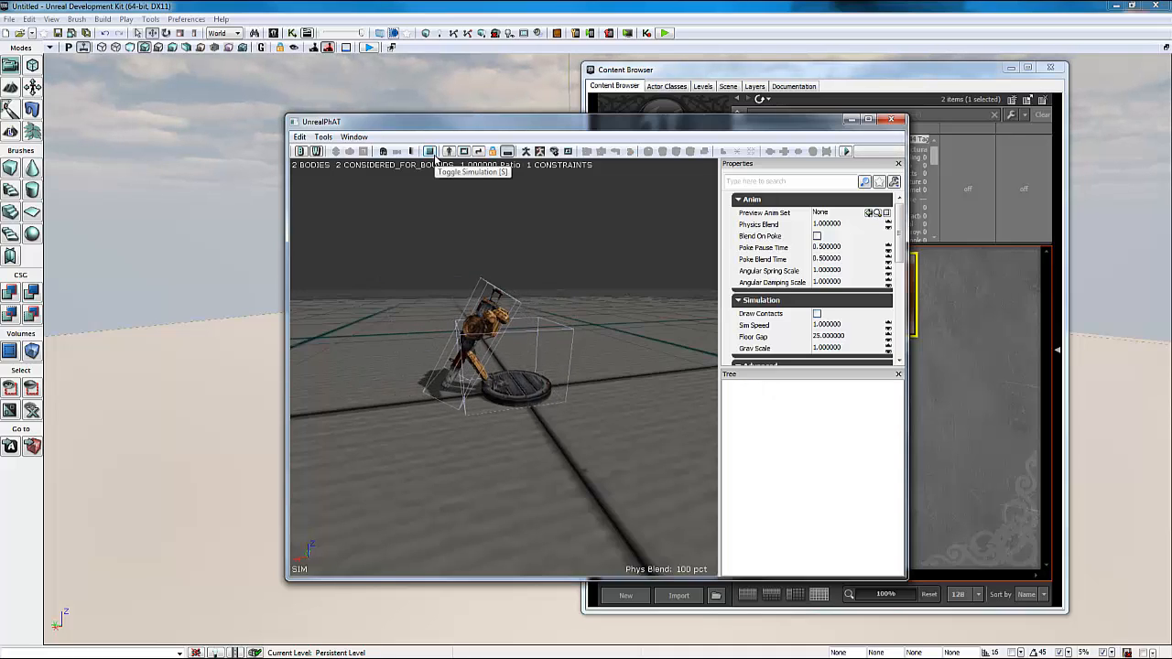
{"action": "left_click", "coordinate": [434, 155]}
- Delete the Rotate body and all bodies below it from the physics asset
{"action": "left_click", "coordinate": [763, 398]}
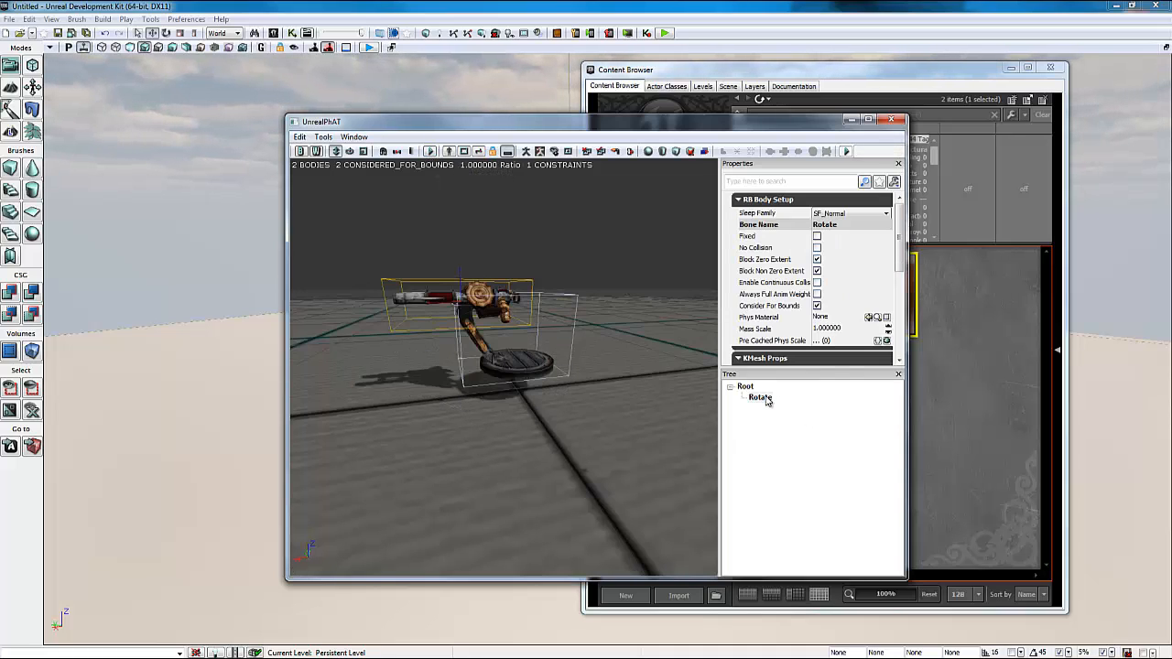
{"action": "left_click", "coordinate": [764, 398]}
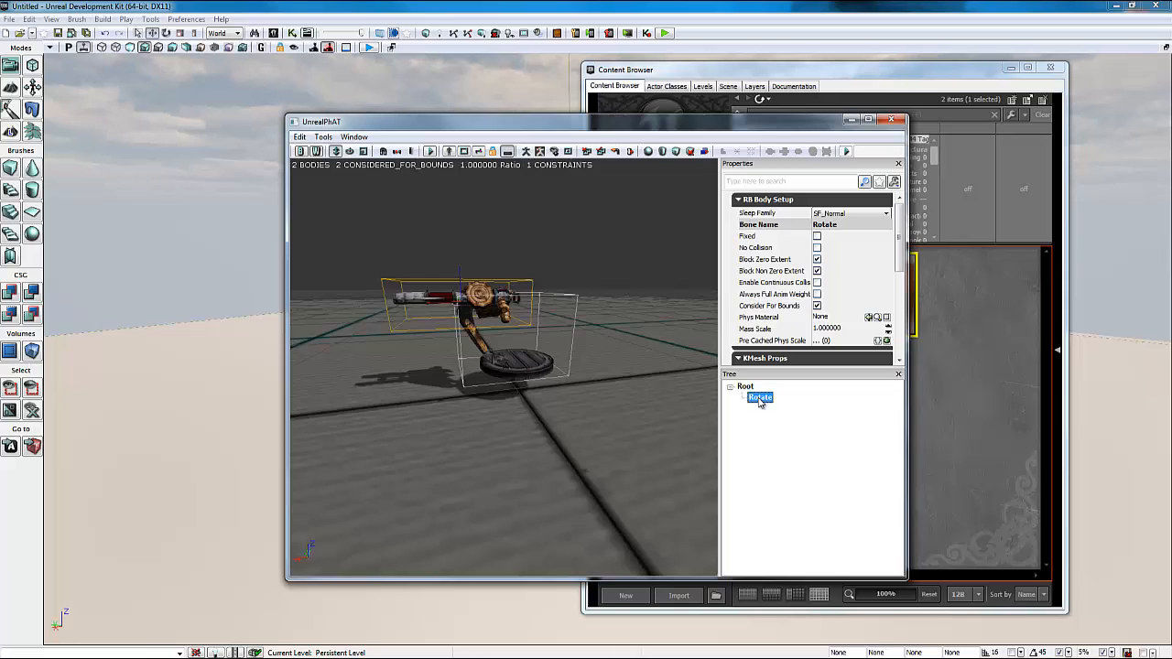
{"action": "right_click", "coordinate": [759, 400]}
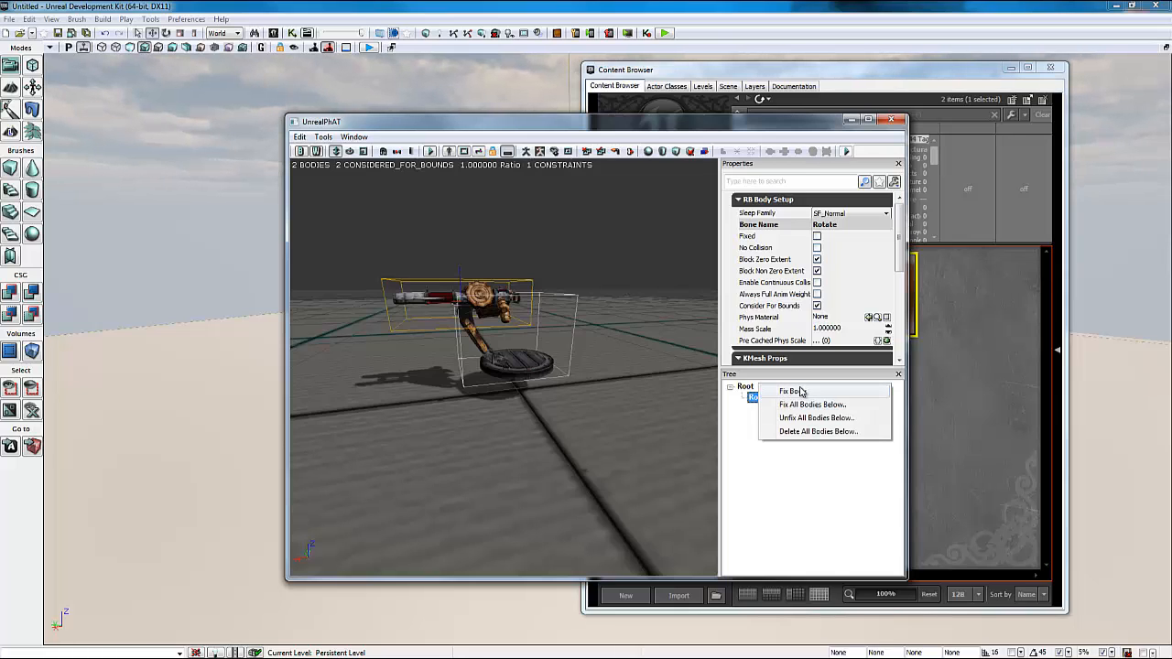
{"action": "left_click", "coordinate": [791, 432]}
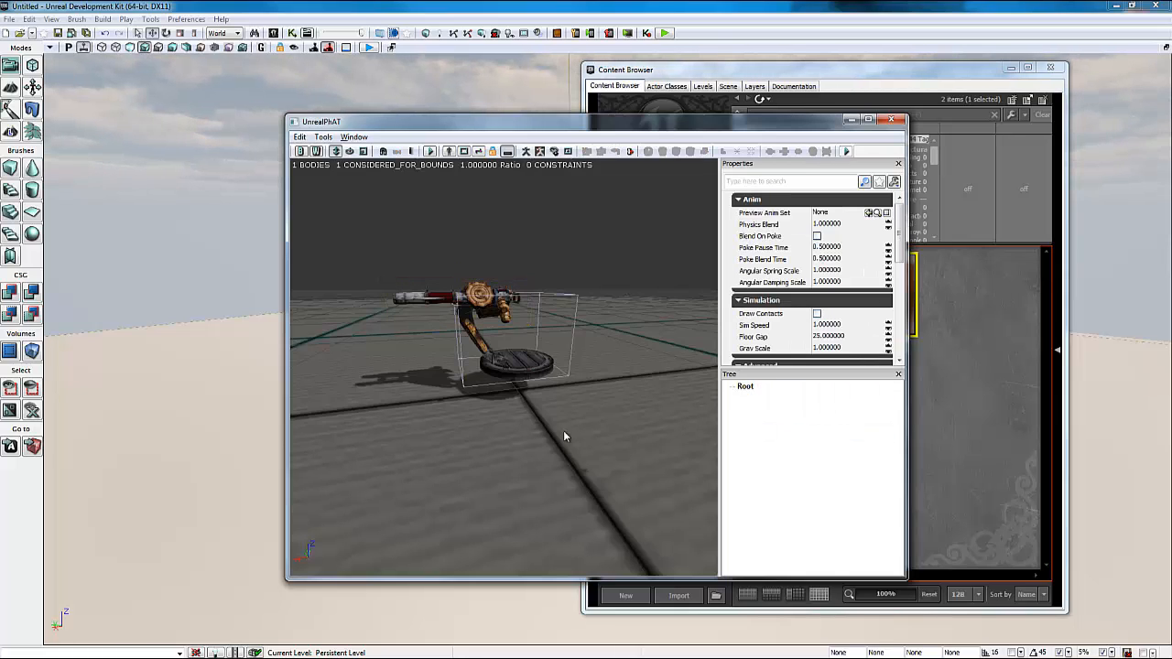
- Run the physics simulation again with only the Root body left, and stop it
{"action": "left_click_drag", "start_coordinate": [564, 431], "coordinate": [475, 213]}
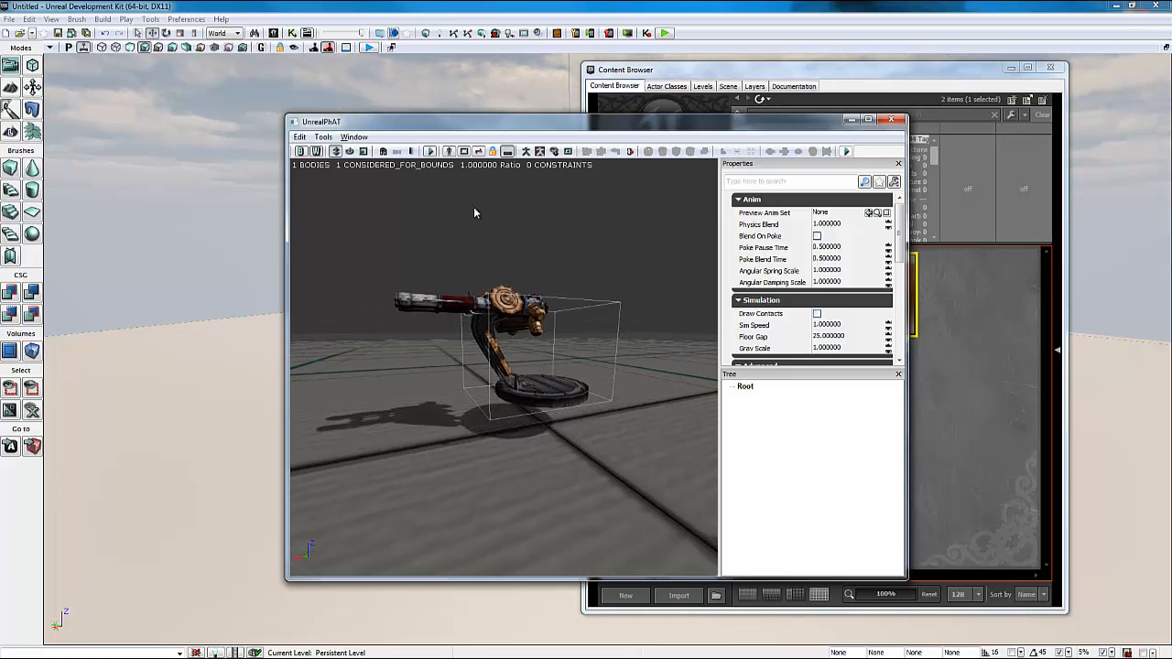
{"action": "left_click", "coordinate": [430, 151]}
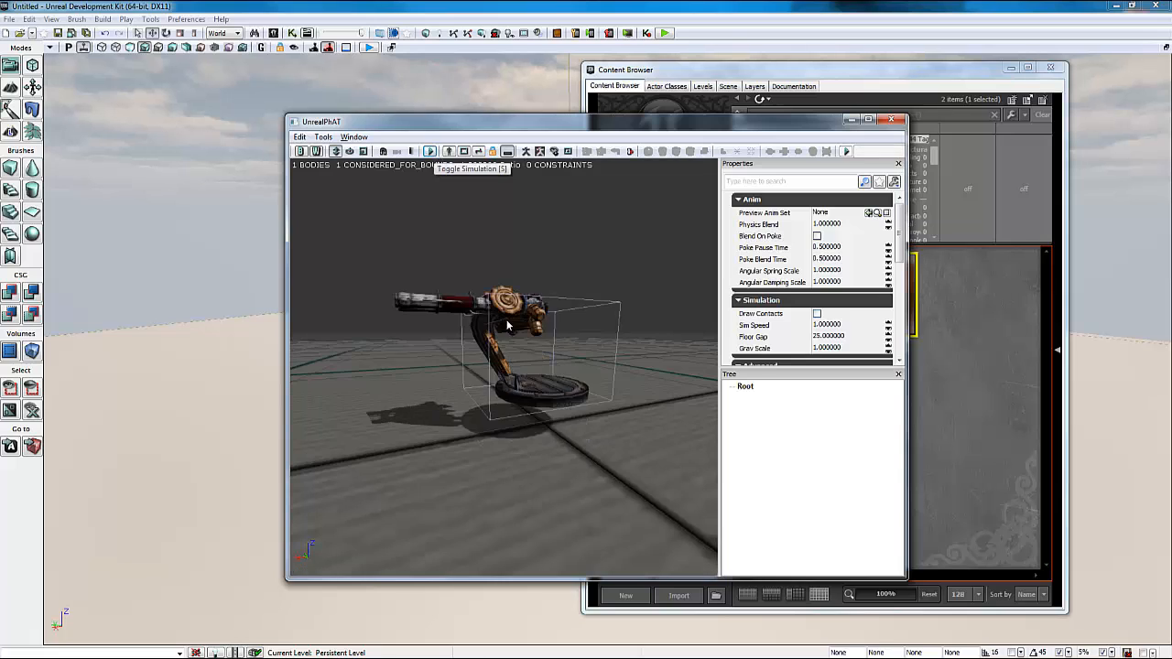
{"action": "key", "text": "s"}
- Select the Root body, filter all assets by the Physical Material type, and select DefaultPhysicalMaterial
{"action": "left_click", "coordinate": [744, 387]}
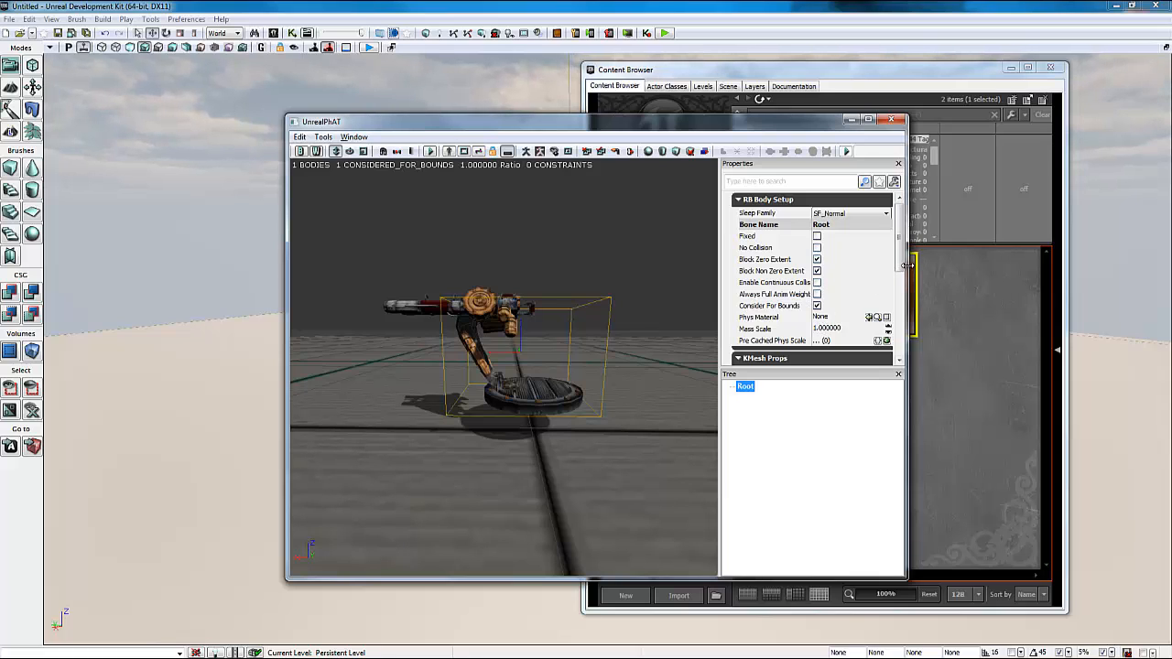
{"action": "left_click_drag", "start_coordinate": [901, 256], "coordinate": [901, 271]}
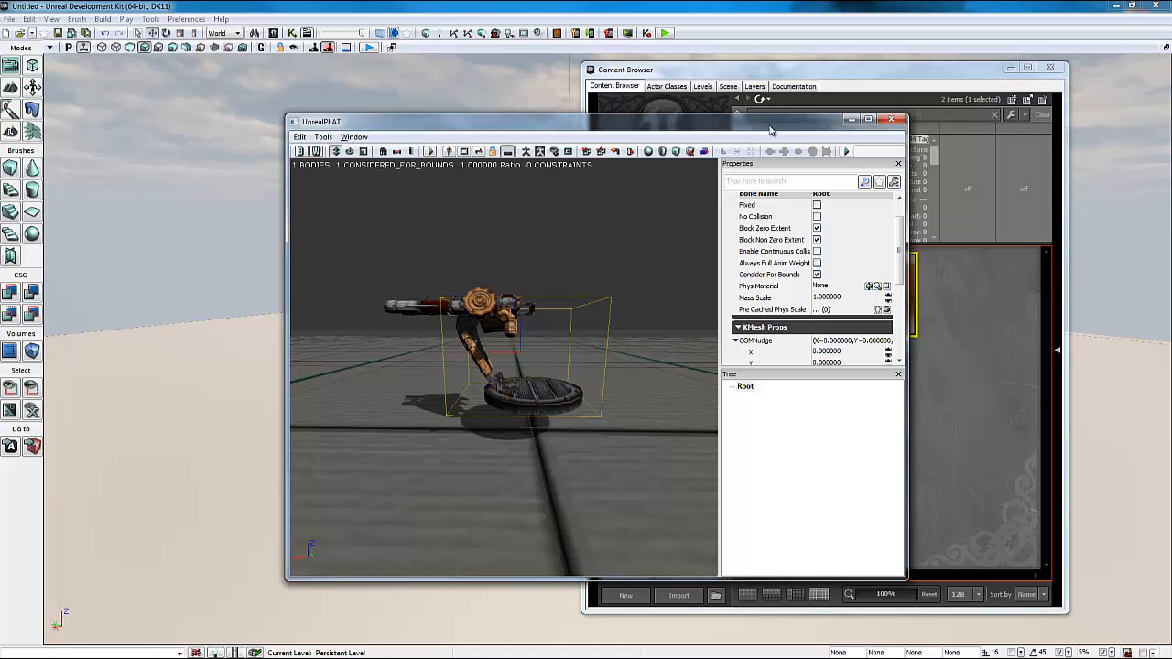
{"action": "left_click_drag", "start_coordinate": [625, 125], "coordinate": [386, 93]}
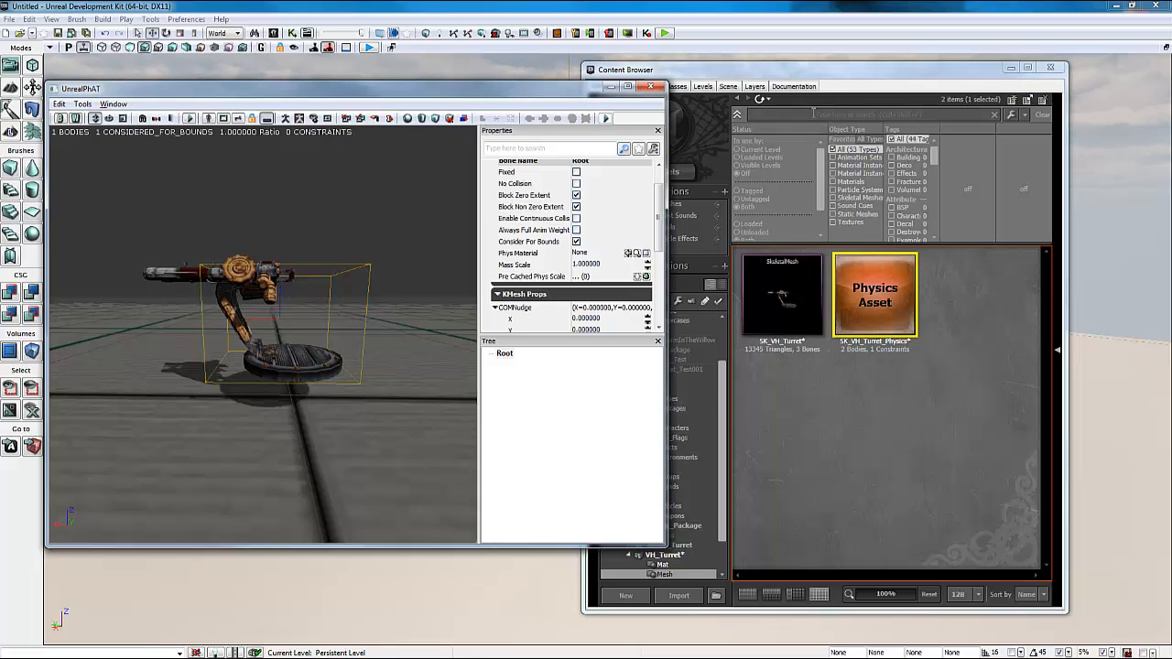
{"action": "left_click", "coordinate": [813, 114]}
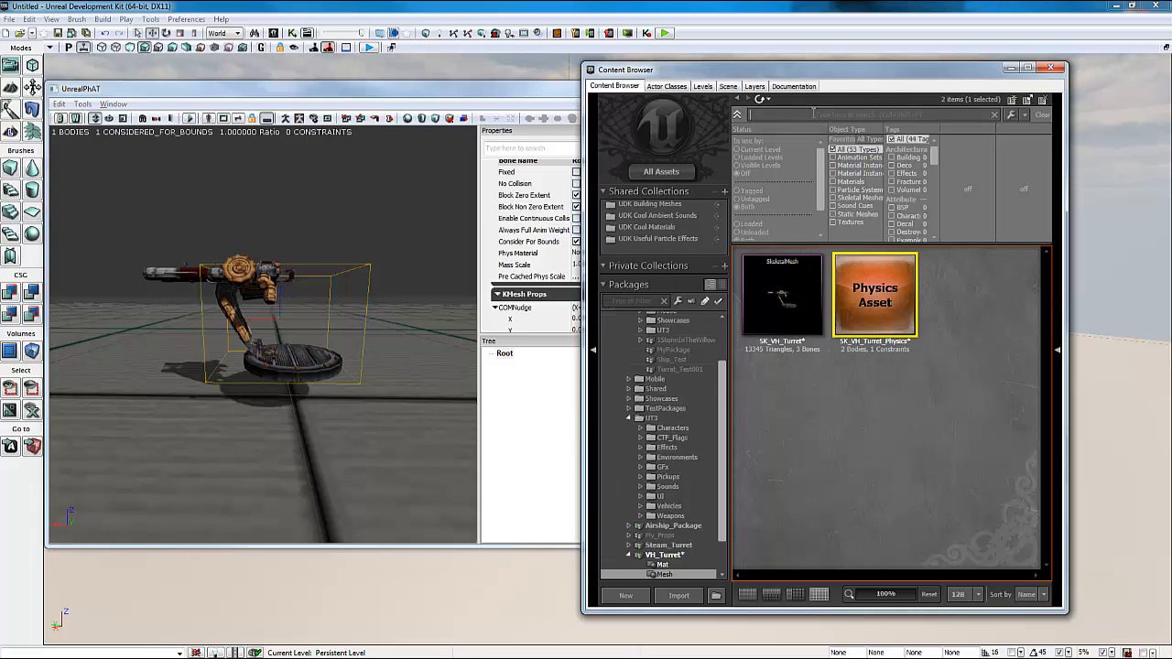
{"action": "left_click", "coordinate": [866, 138]}
{"action": "left_click_drag", "start_coordinate": [877, 162], "coordinate": [877, 170]}
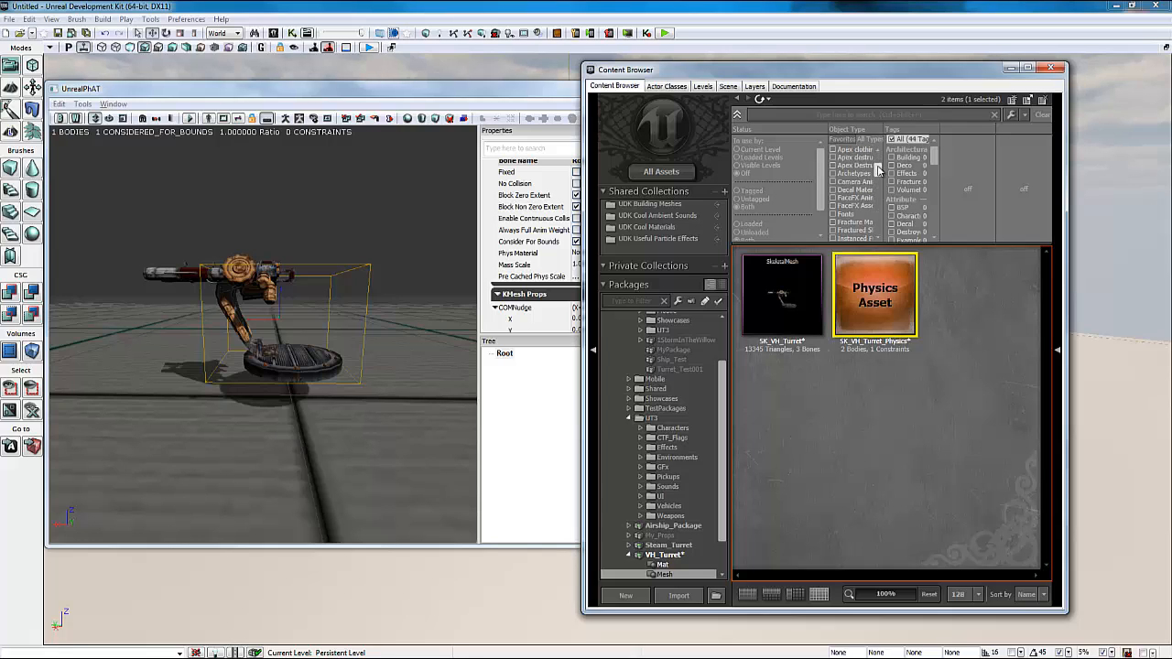
{"action": "scroll", "coordinate": [865, 171], "scroll_direction": "down", "scroll_amount": 4}
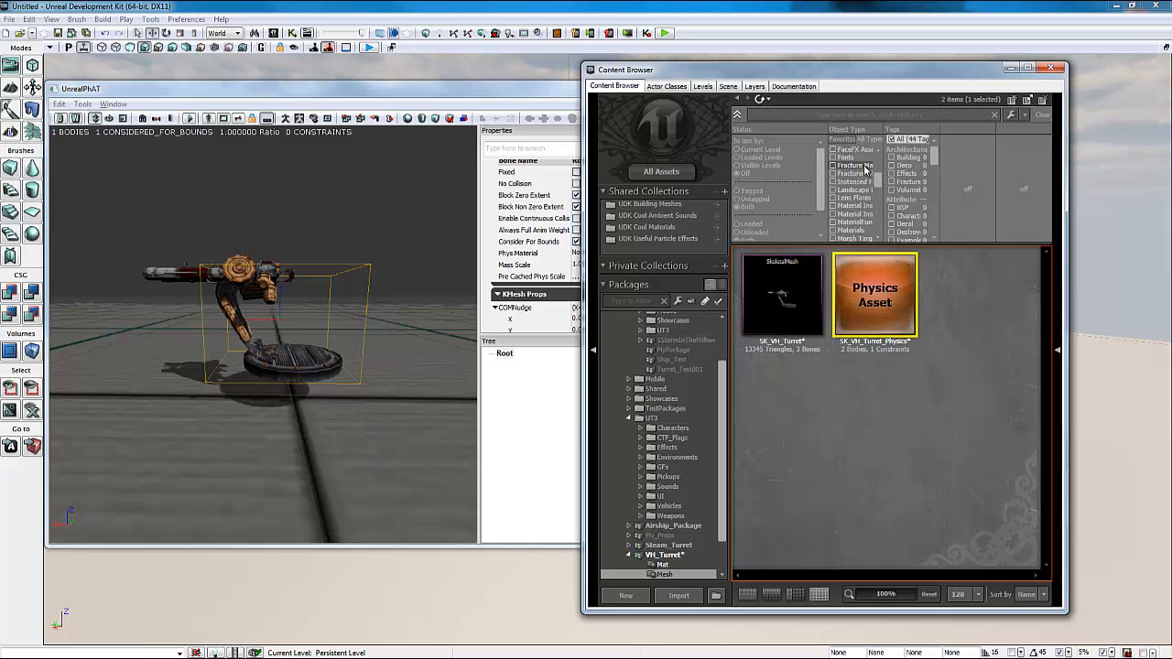
{"action": "left_click", "coordinate": [833, 215]}
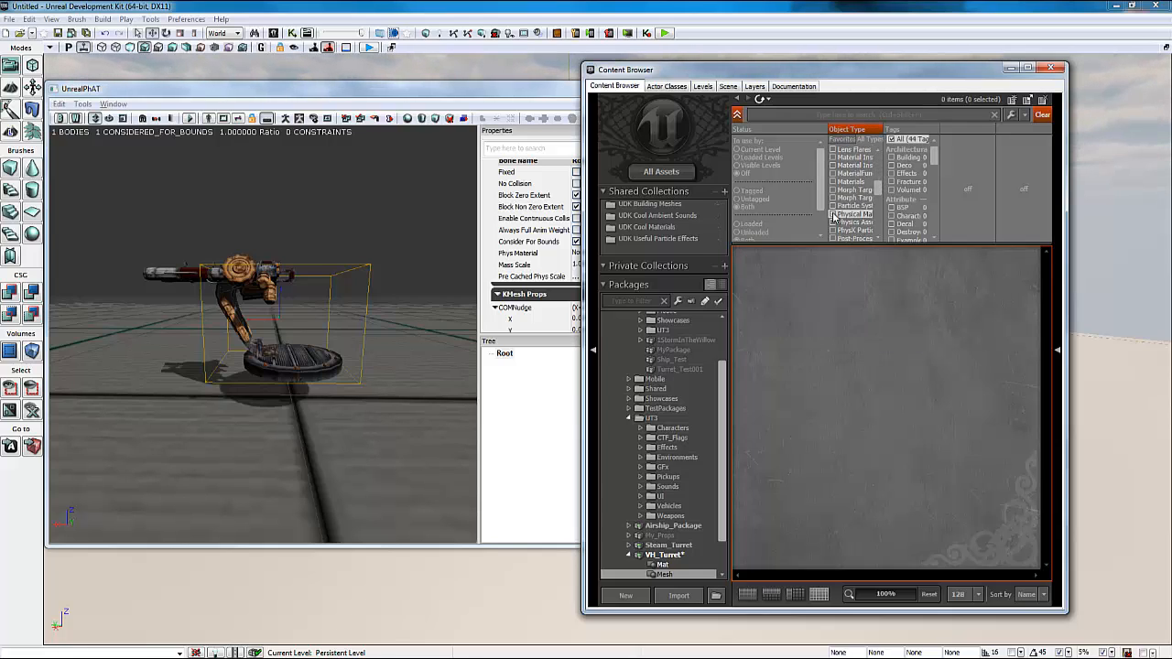
{"action": "left_click", "coordinate": [652, 173]}
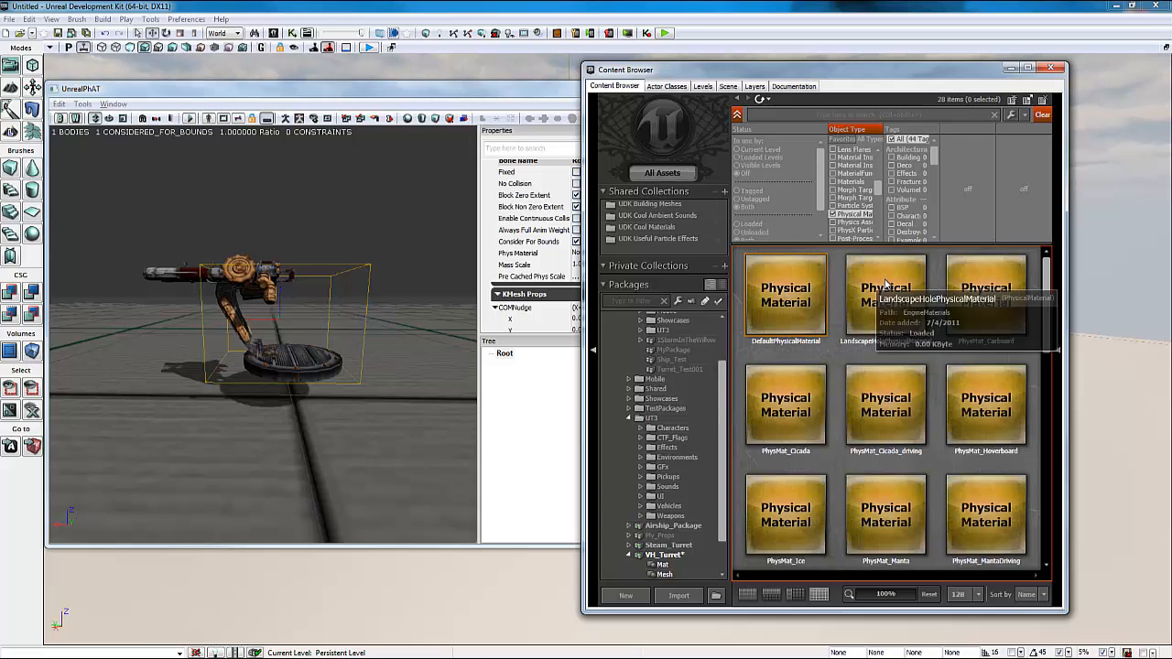
{"action": "left_click", "coordinate": [805, 312]}
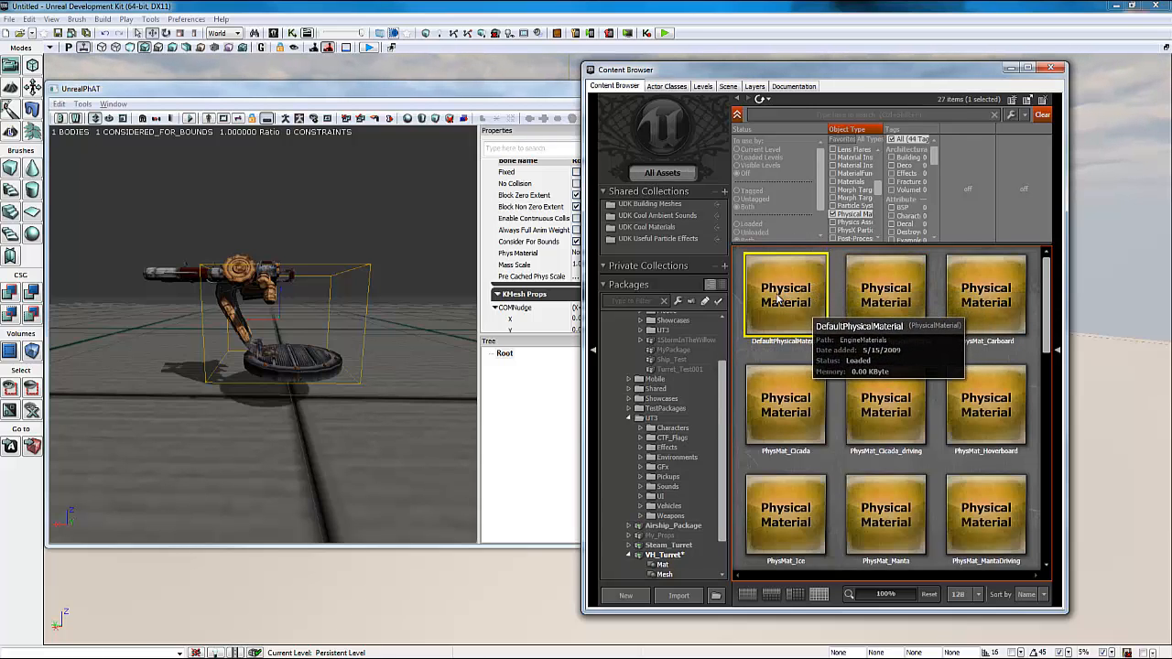
- Assign DefaultPhysicalMaterial to the Root body with a mass scale of 100, and close the physics asset editor
{"action": "left_click_drag", "start_coordinate": [562, 95], "coordinate": [638, 116]}
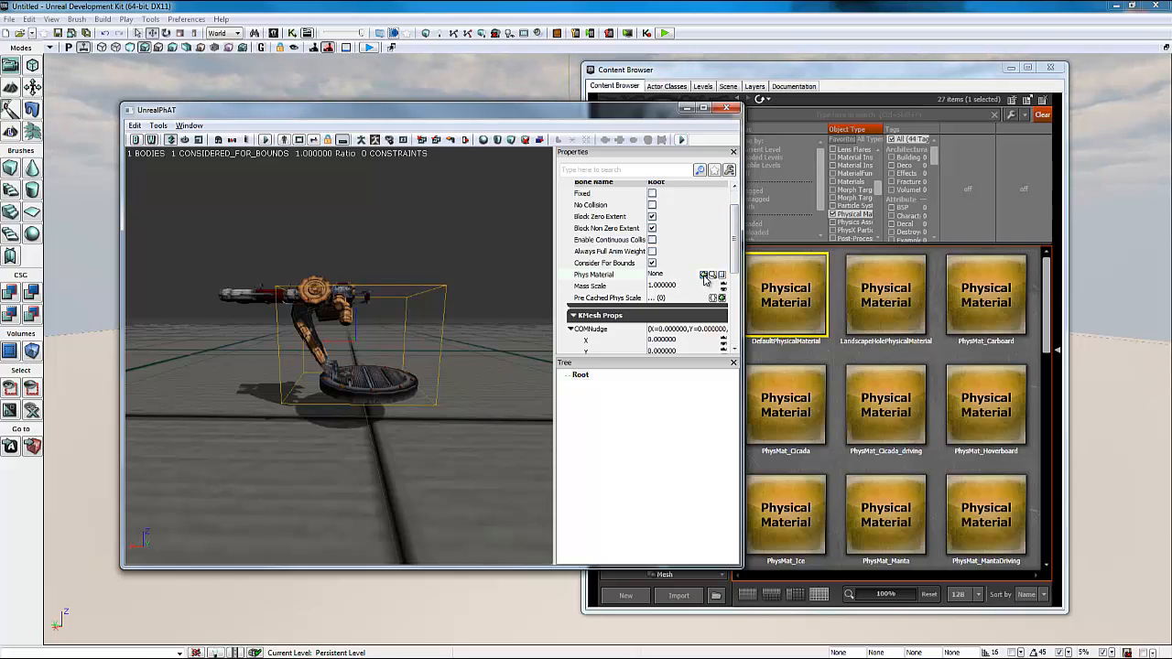
{"action": "left_click", "coordinate": [703, 275]}
{"action": "left_click", "coordinate": [680, 287]}
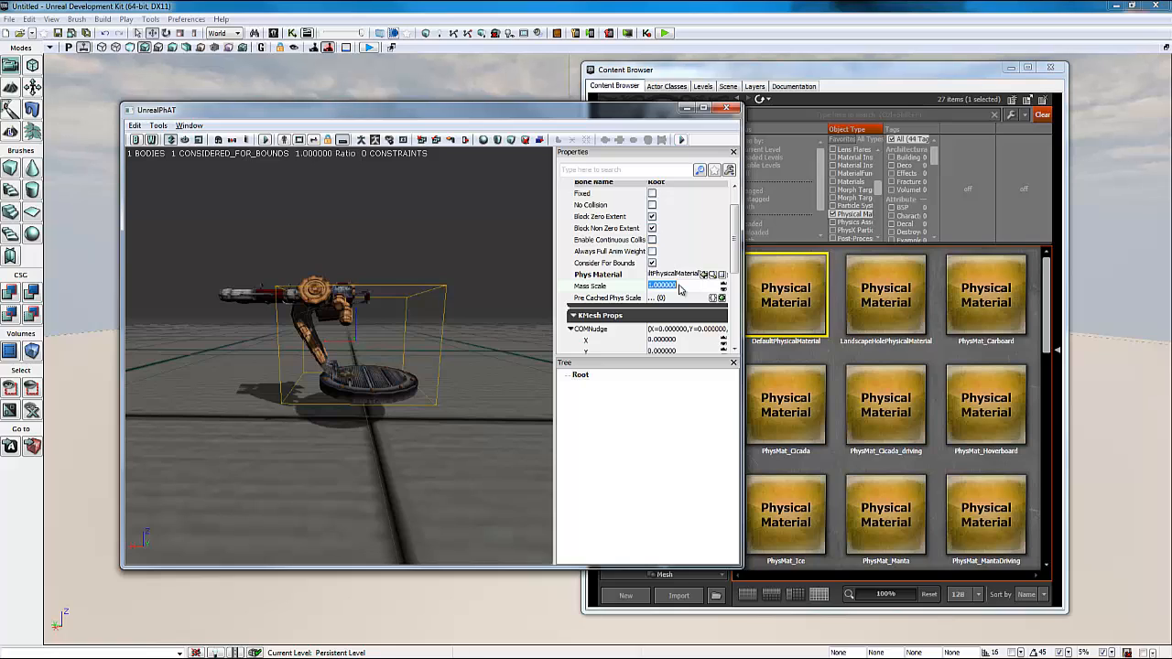
{"action": "type", "text": "1"}
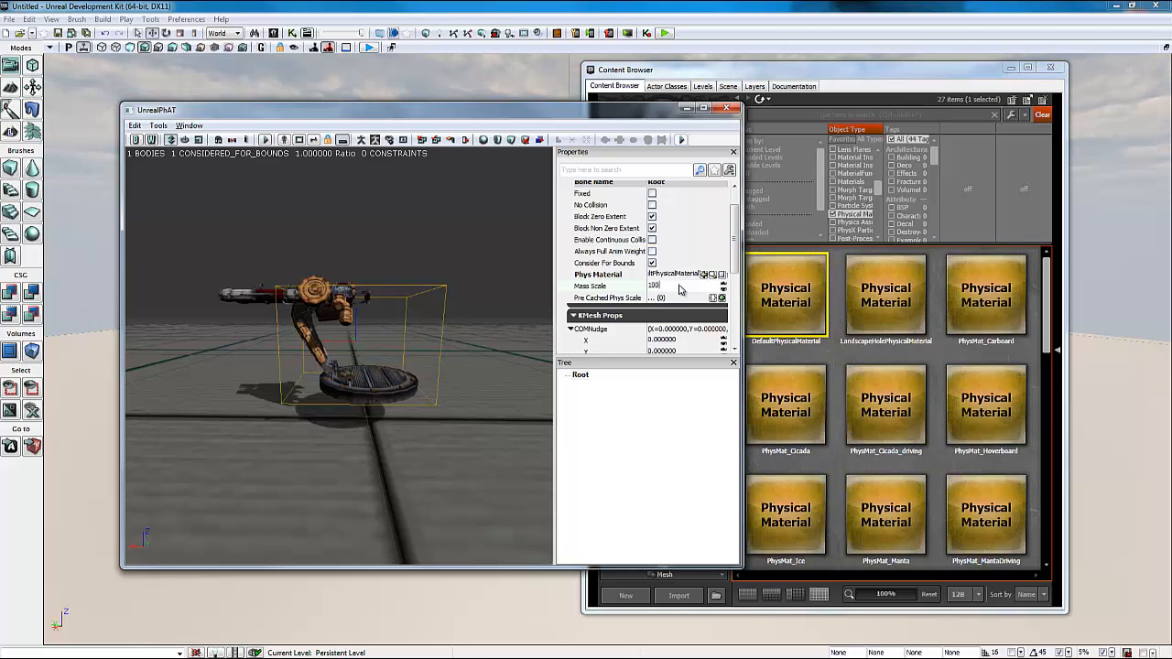
{"action": "key", "text": "Return"}
{"action": "scroll", "coordinate": [607, 290], "scroll_direction": "down", "scroll_amount": 5}
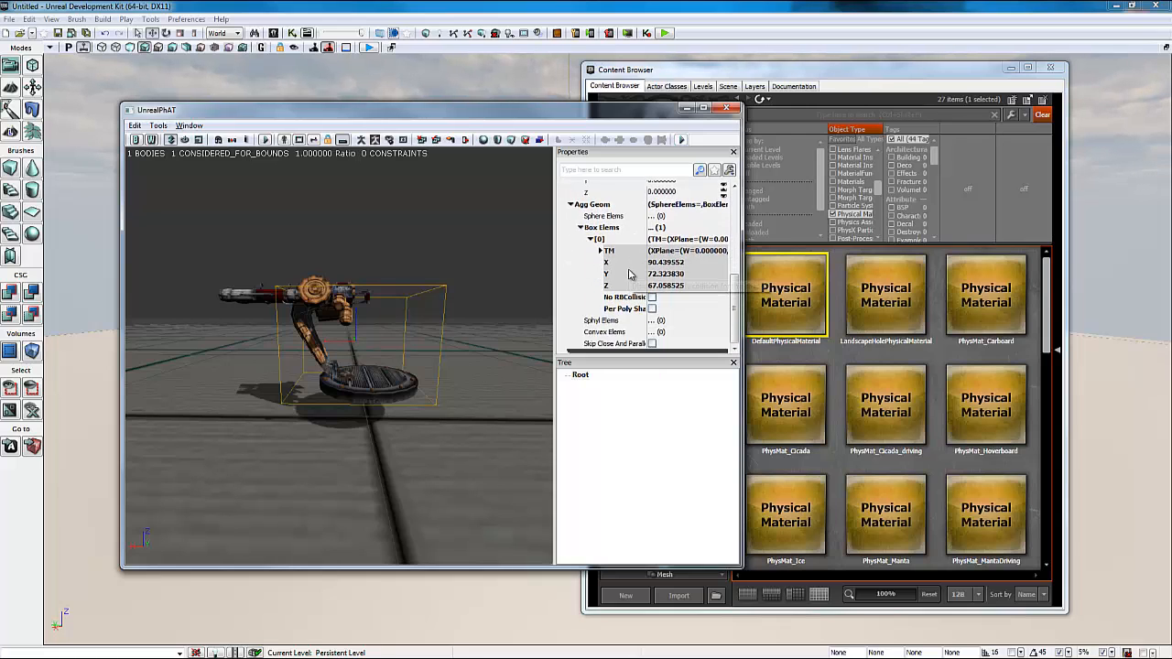
{"action": "left_click", "coordinate": [728, 108]}
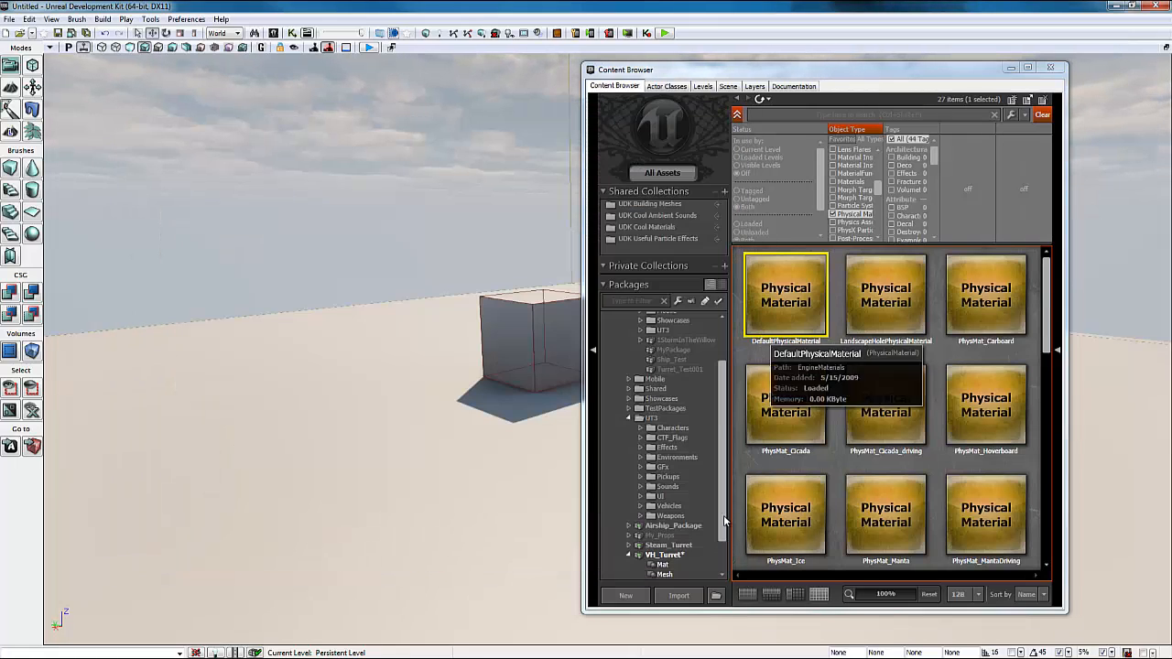
{"action": "scroll", "coordinate": [726, 486], "scroll_direction": "down", "scroll_amount": 2}
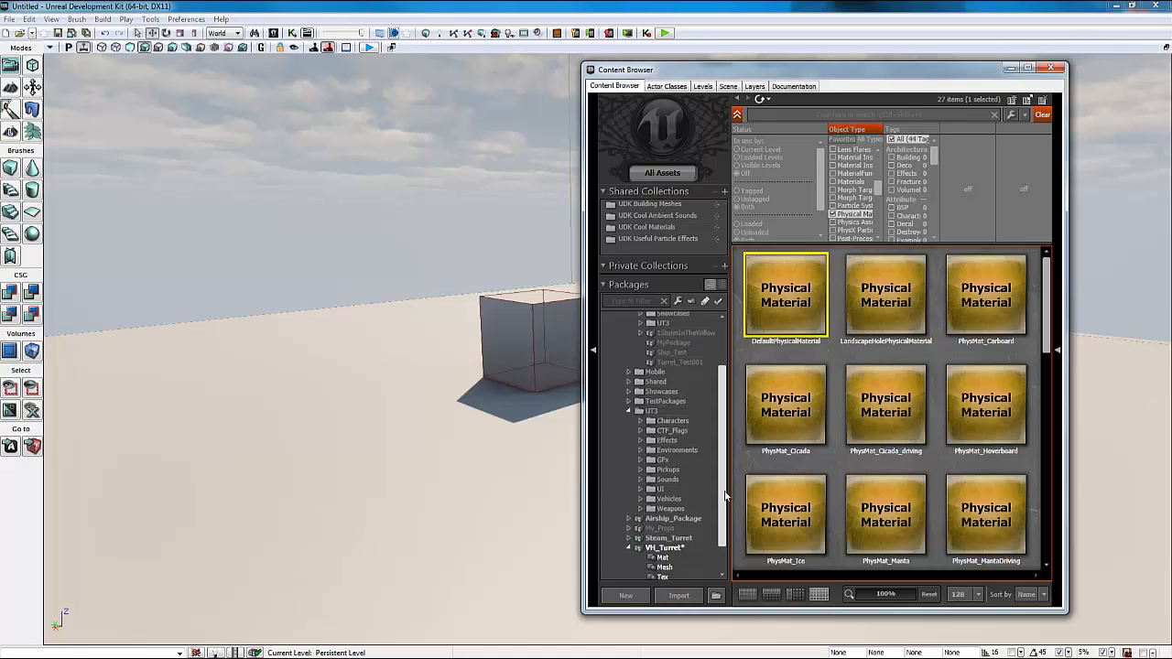
- Reset the object type filter to all types, and browse the VH_Turret package's groups, ending on the Mesh group
{"action": "left_click", "coordinate": [674, 517]}
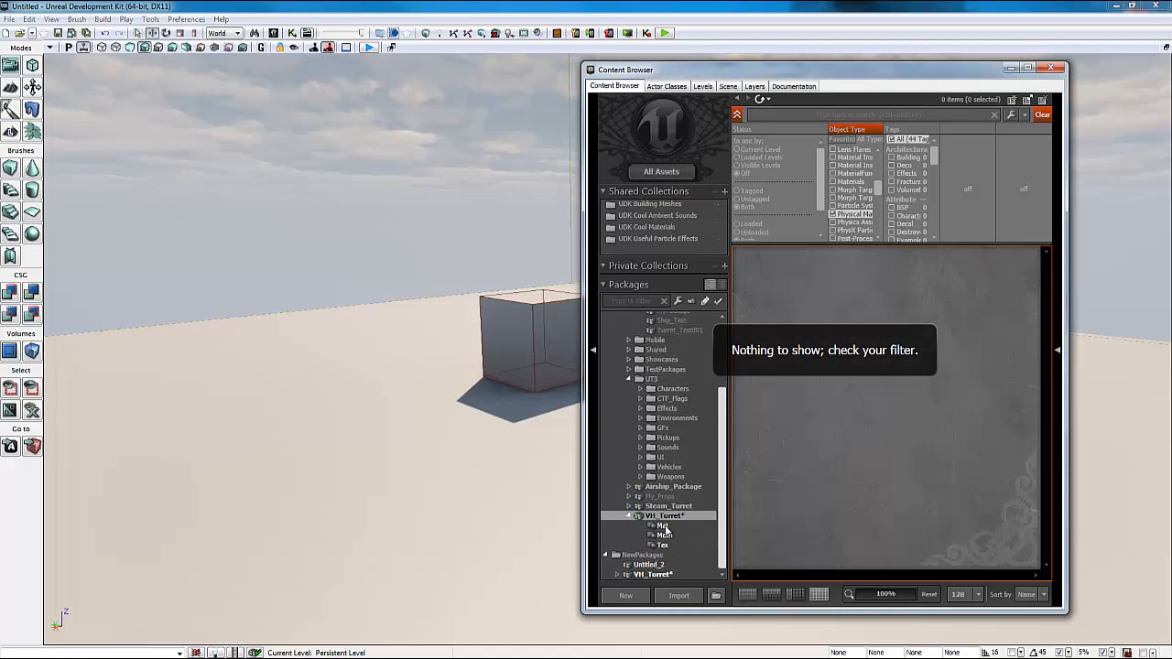
{"action": "left_click", "coordinate": [664, 528]}
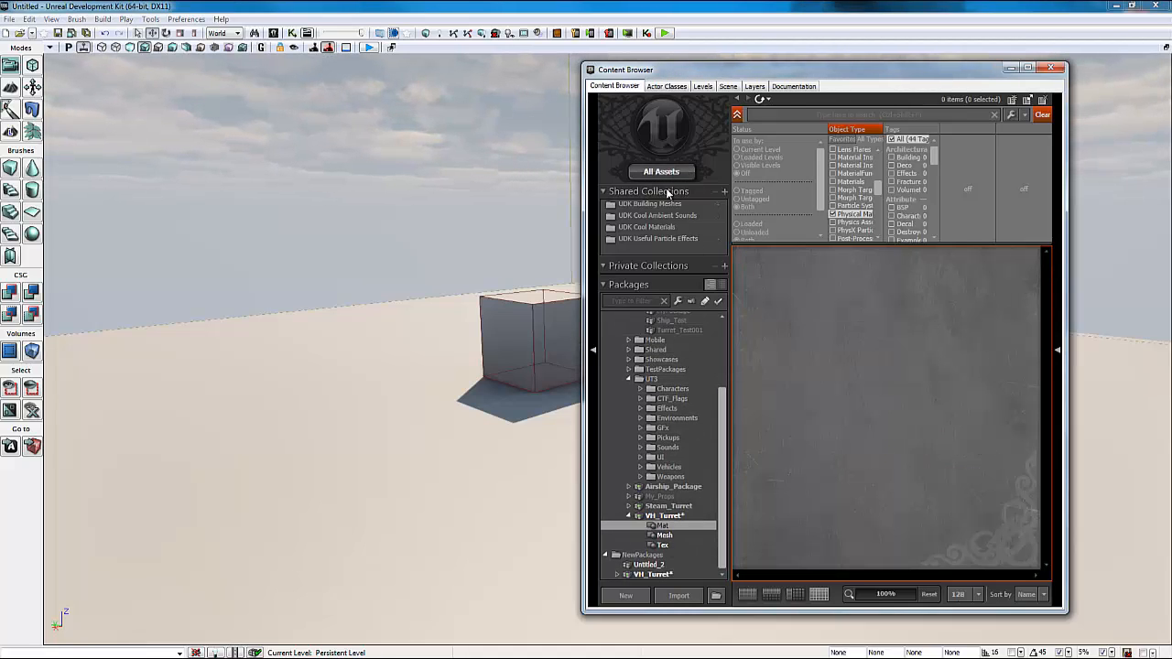
{"action": "left_click", "coordinate": [840, 139]}
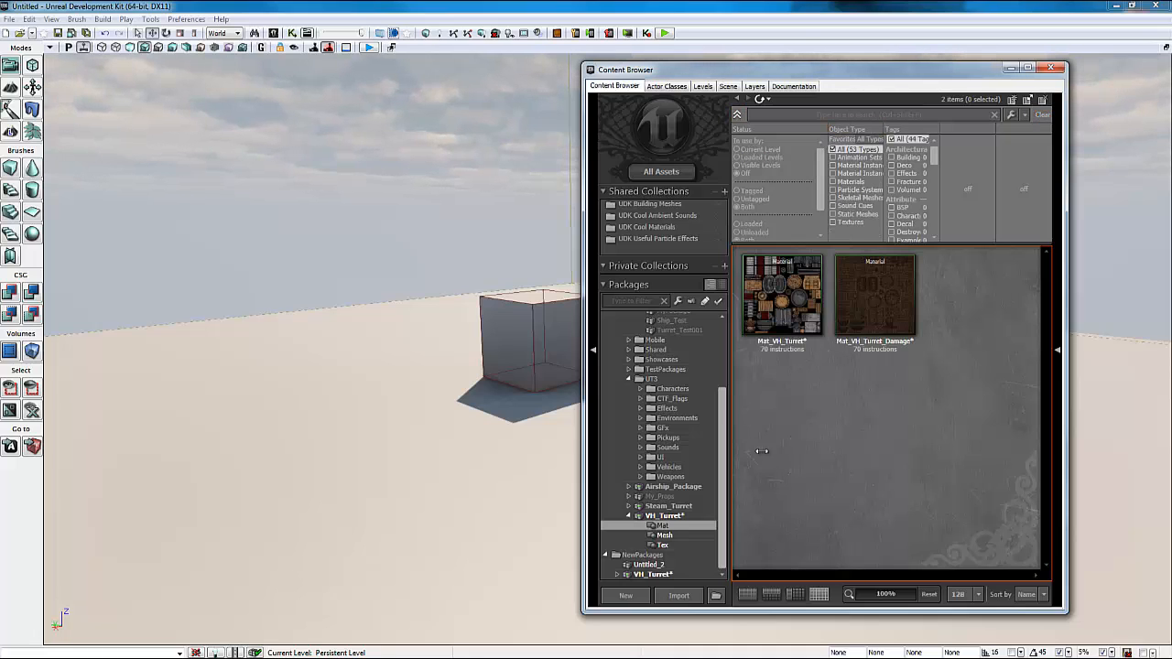
{"action": "left_click", "coordinate": [664, 515]}
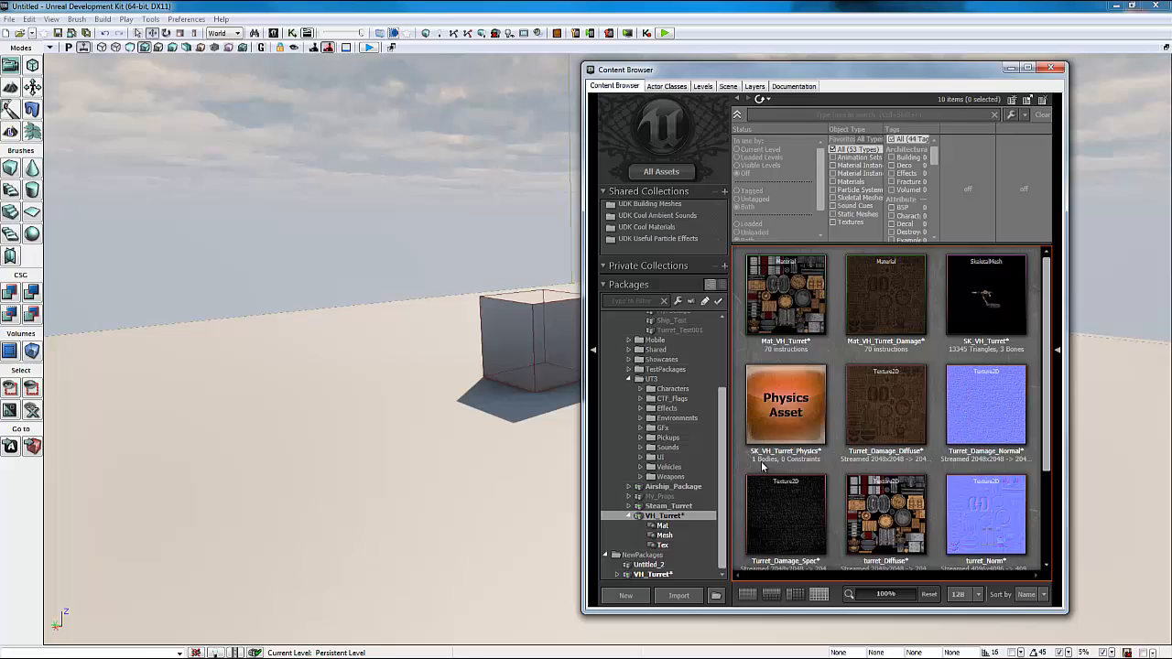
{"action": "left_click", "coordinate": [662, 526]}
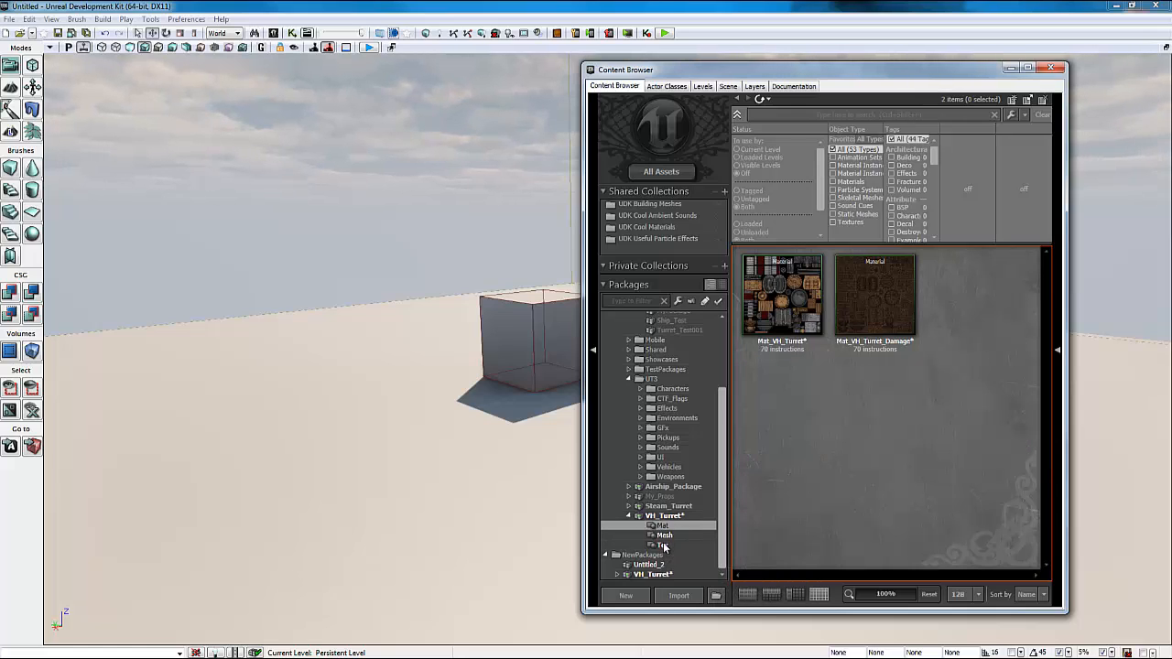
{"action": "left_click", "coordinate": [663, 546]}
{"action": "left_click", "coordinate": [663, 534]}
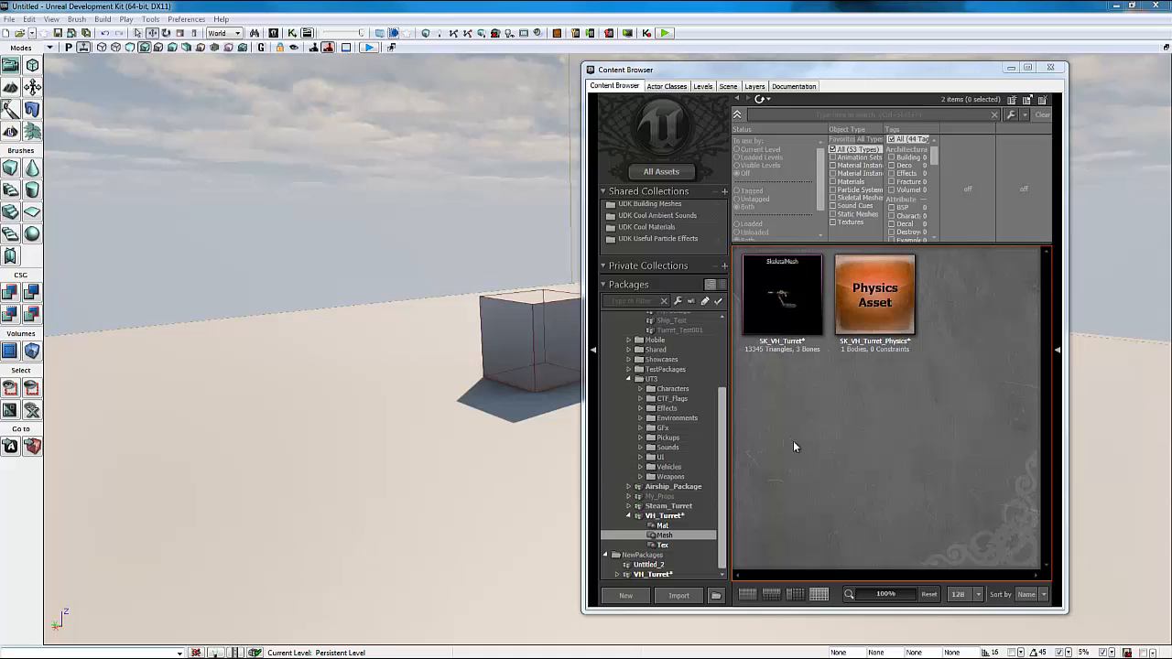
- Set up a new AnimTree named AT_VH_Turret in the VH_Turret package, and open its grouping for editing
{"action": "right_click", "coordinate": [869, 390]}
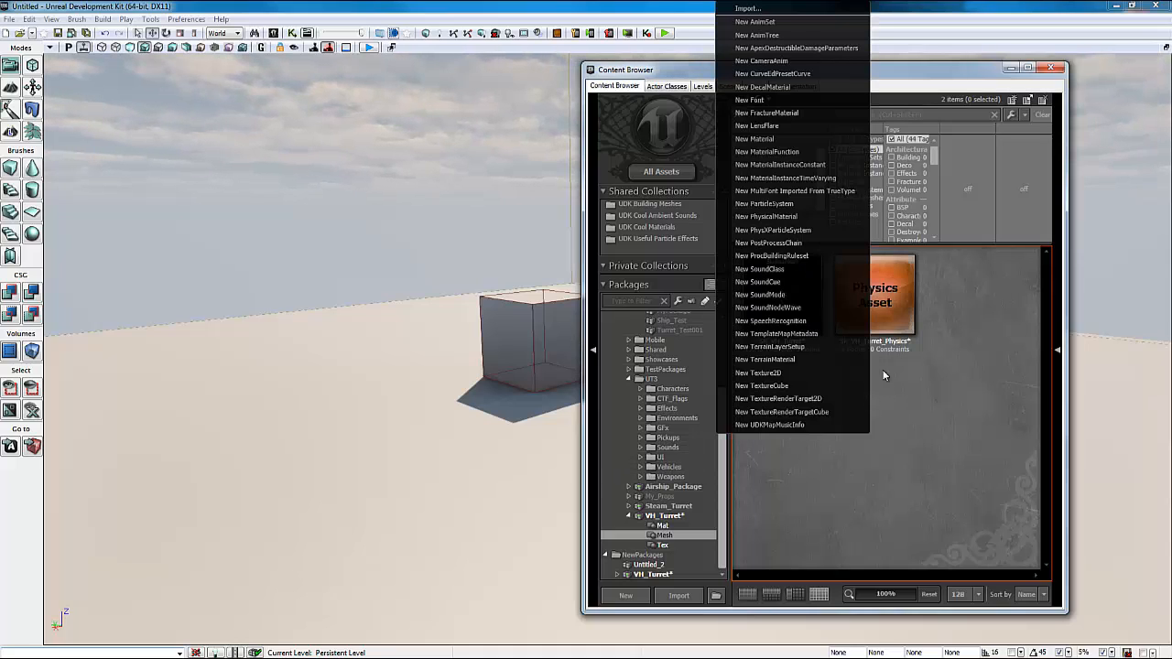
{"action": "left_click", "coordinate": [768, 37]}
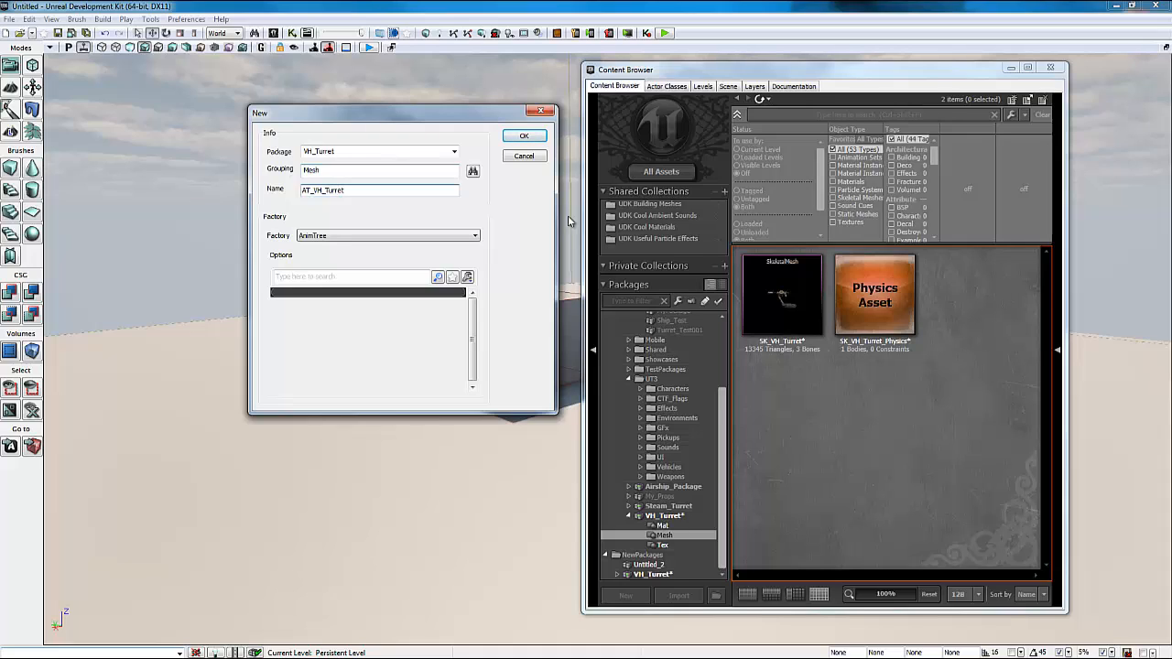
{"action": "double_click", "coordinate": [330, 170]}
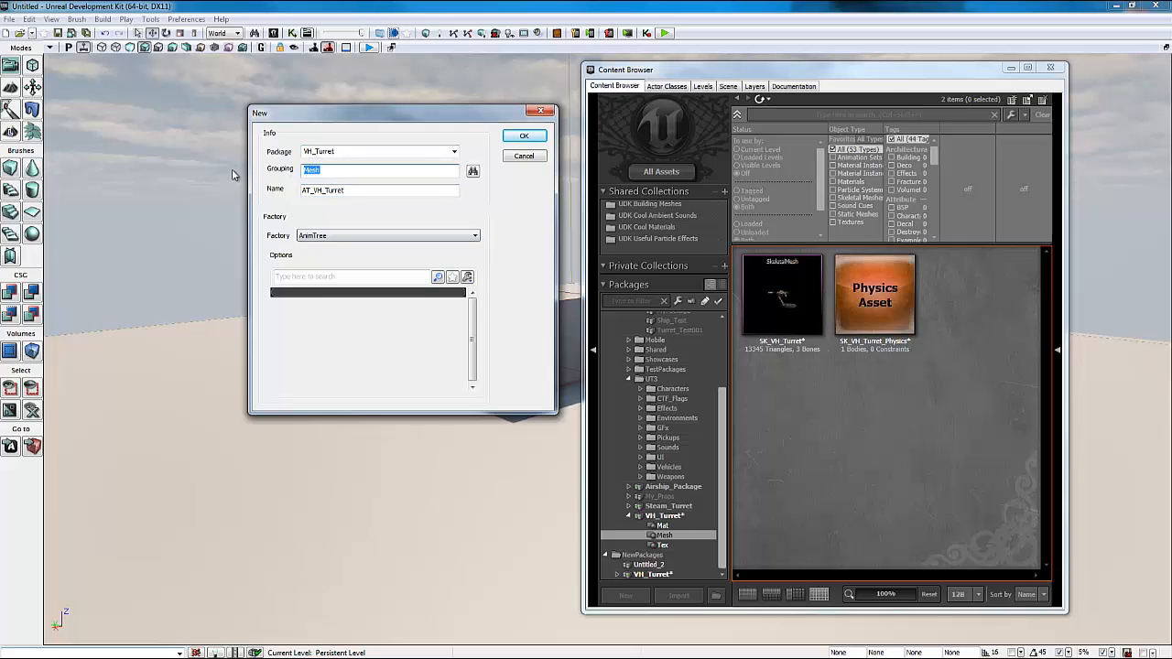
- Create the AnimTree asset AT_VH_Turret in the Mesh group of the VH_Turret package
{"action": "left_click", "coordinate": [522, 136]}
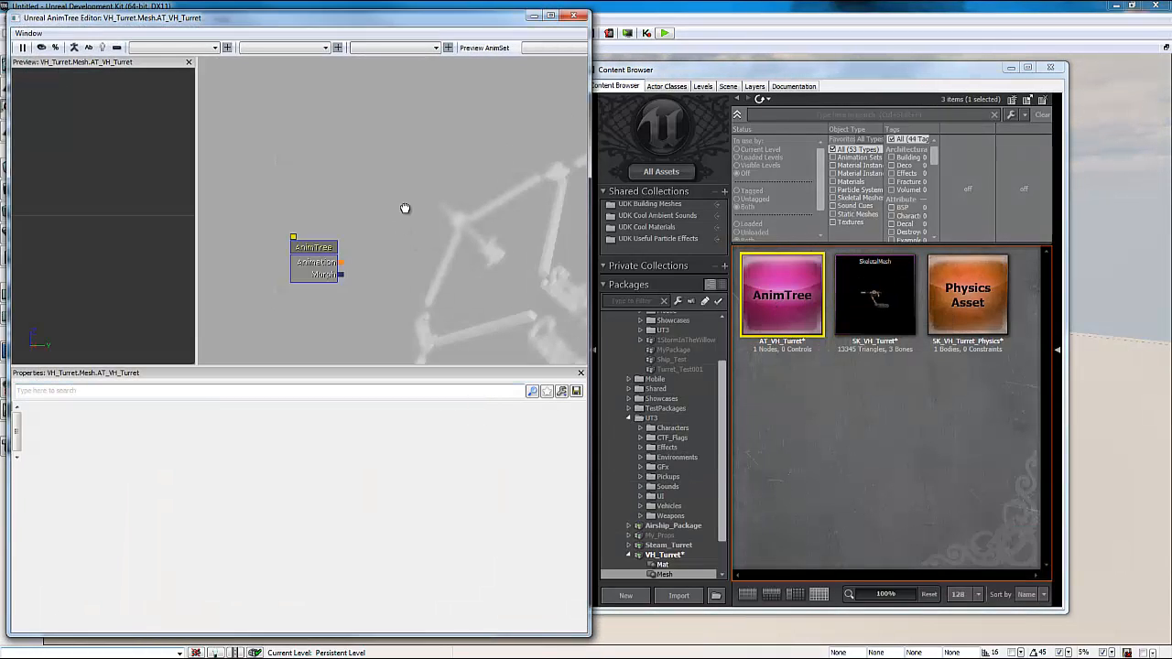
{"action": "left_click_drag", "start_coordinate": [399, 223], "coordinate": [396, 144]}
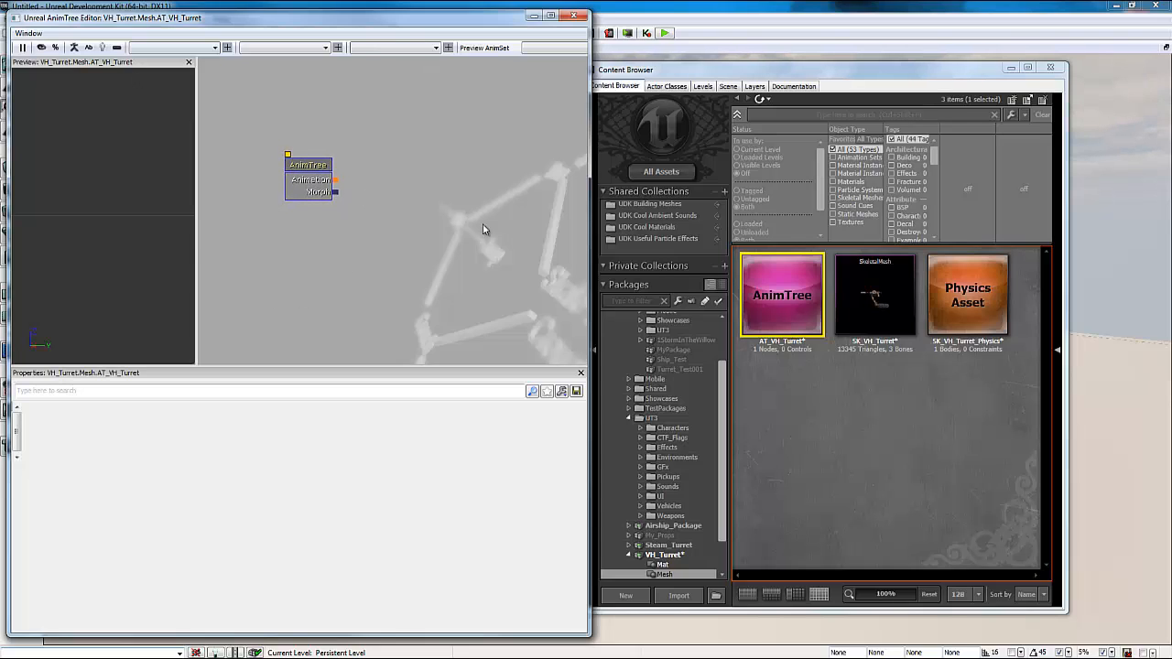
{"action": "left_click_drag", "start_coordinate": [323, 238], "coordinate": [321, 276]}
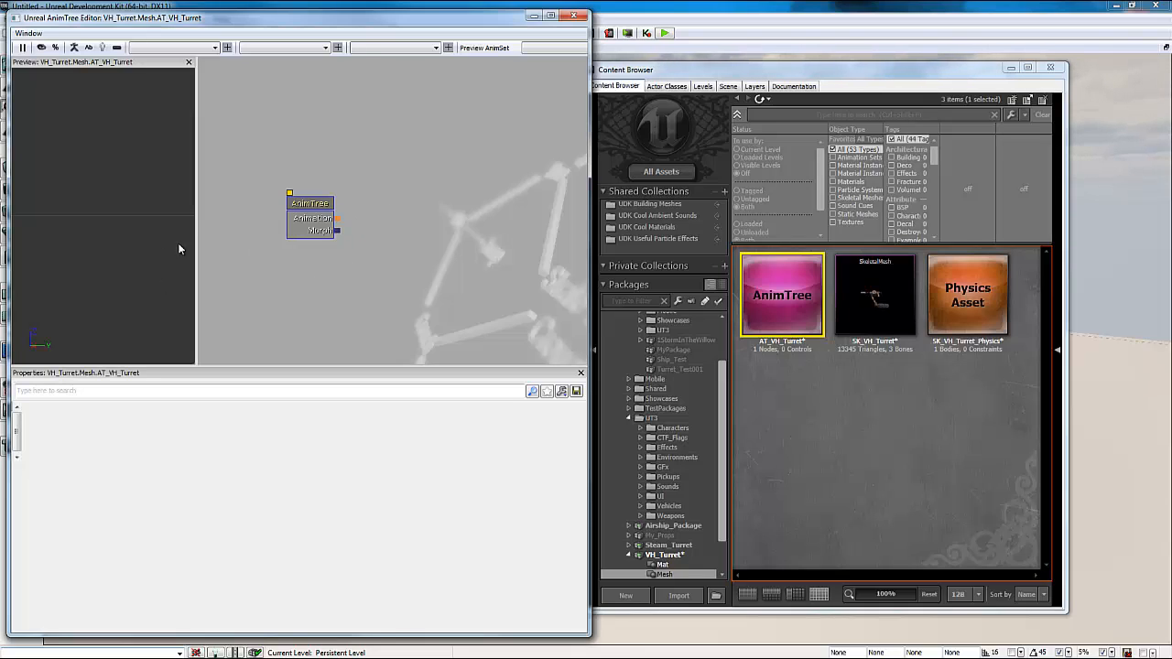
- Add an entry to the AnimTree node's Preview Mesh List with SK_VH_Turret as its preview skeletal mesh
{"action": "left_click", "coordinate": [312, 225]}
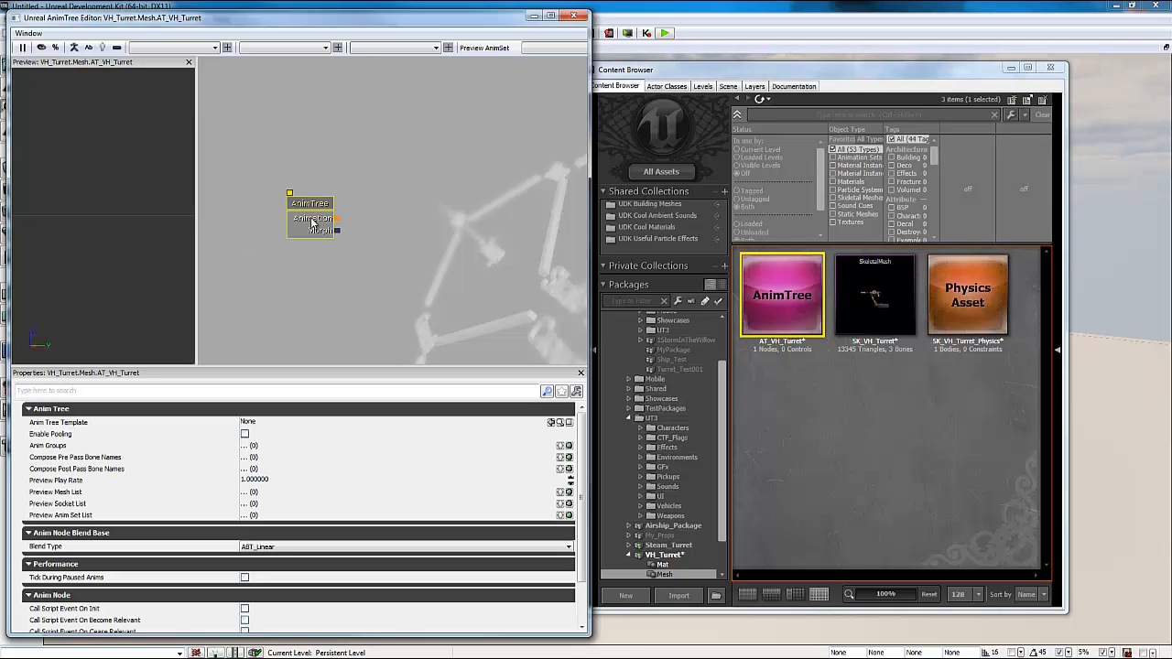
{"action": "scroll", "coordinate": [581, 493], "scroll_direction": "down", "scroll_amount": 1}
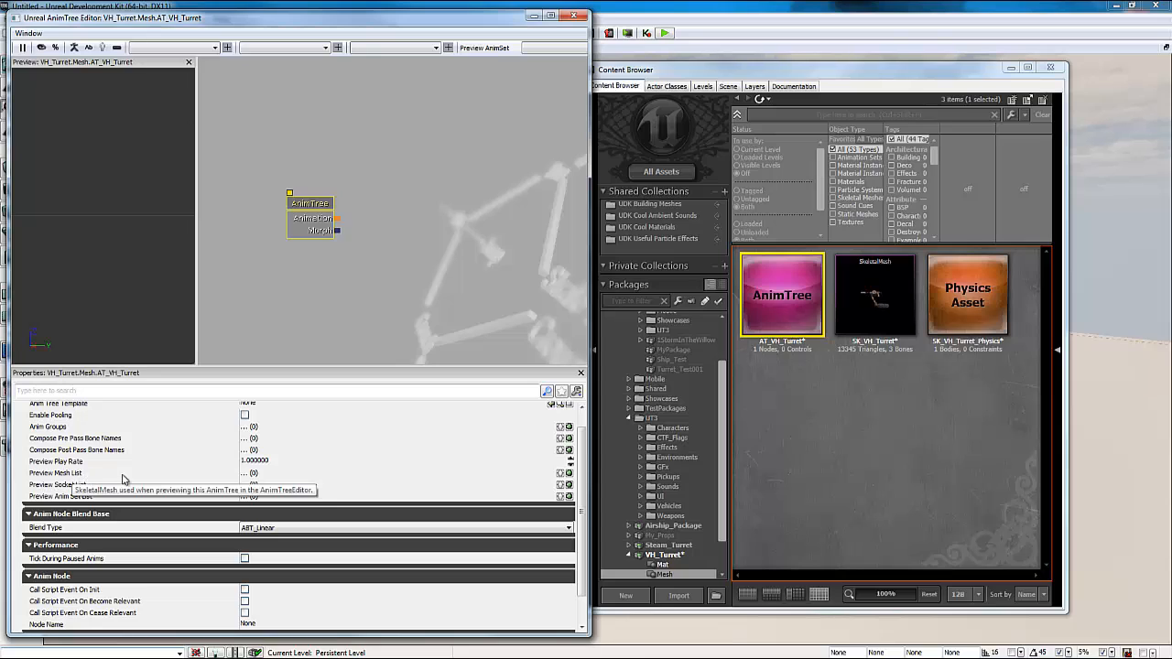
{"action": "left_click", "coordinate": [561, 475]}
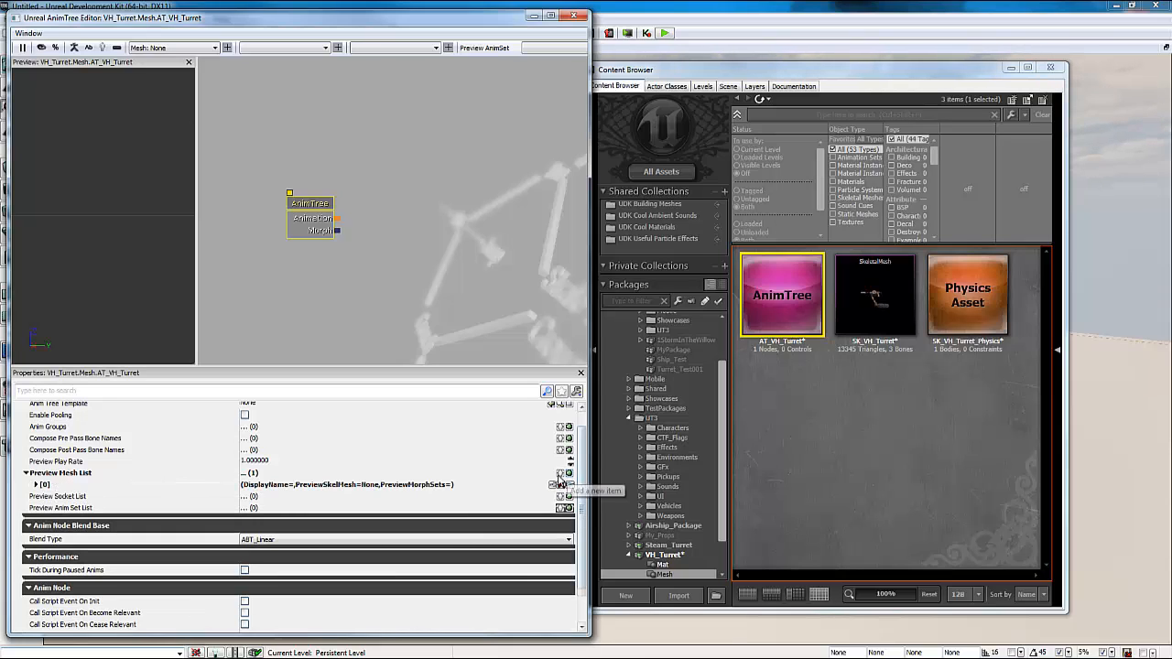
{"action": "left_click", "coordinate": [37, 484]}
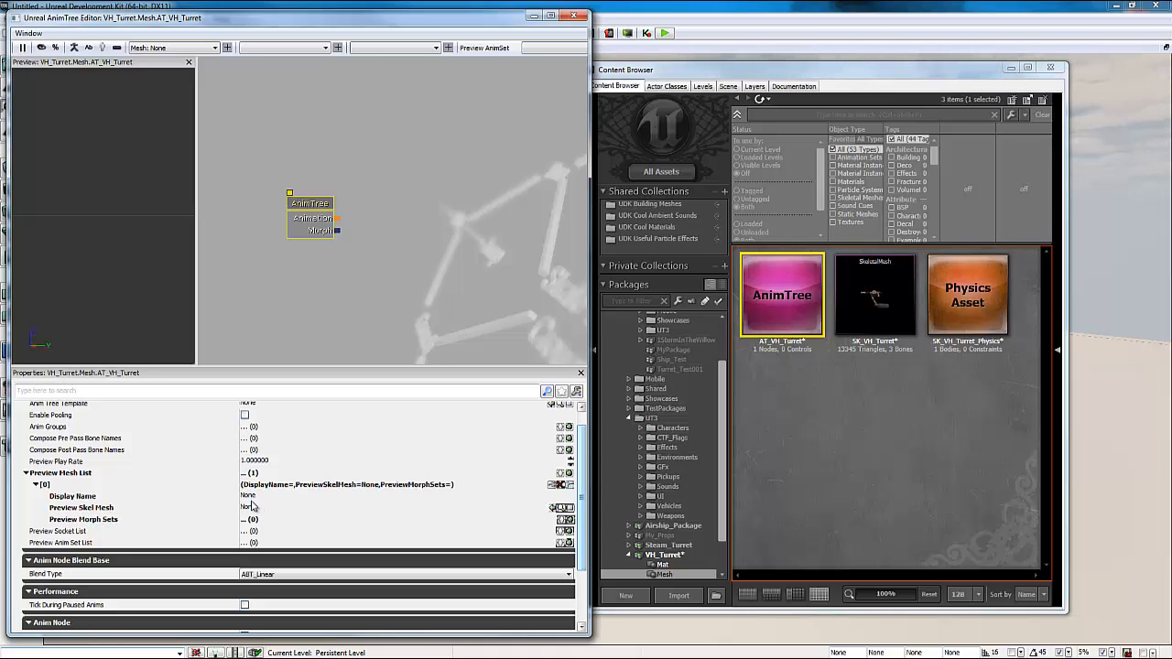
{"action": "left_click", "coordinate": [129, 508]}
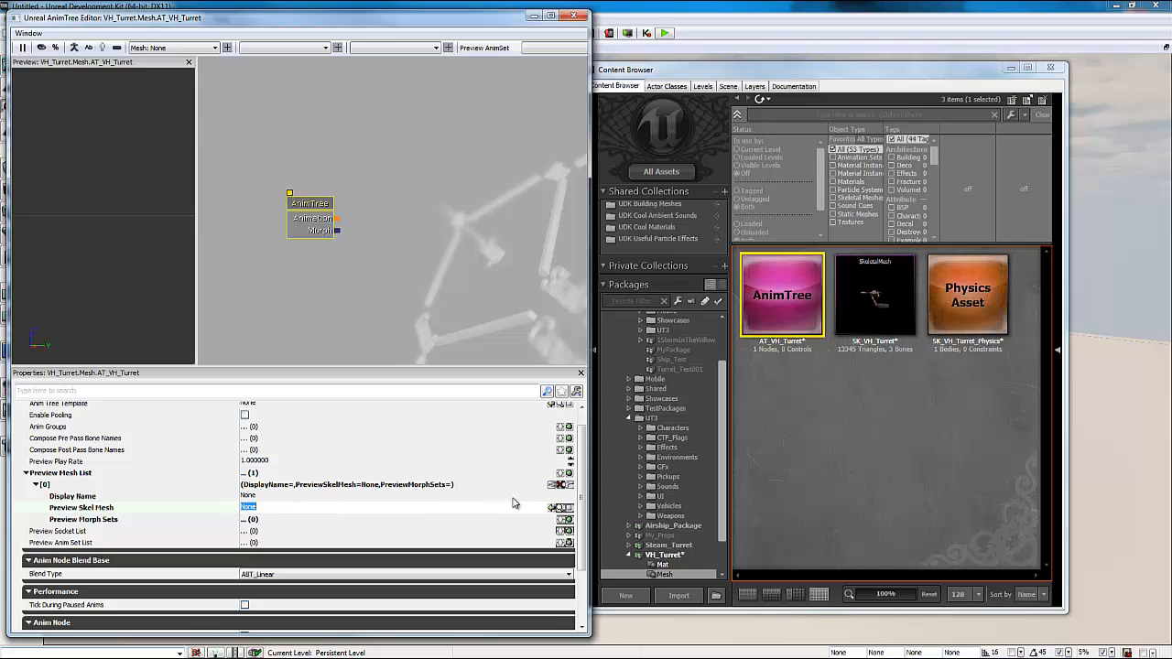
{"action": "left_click", "coordinate": [881, 304]}
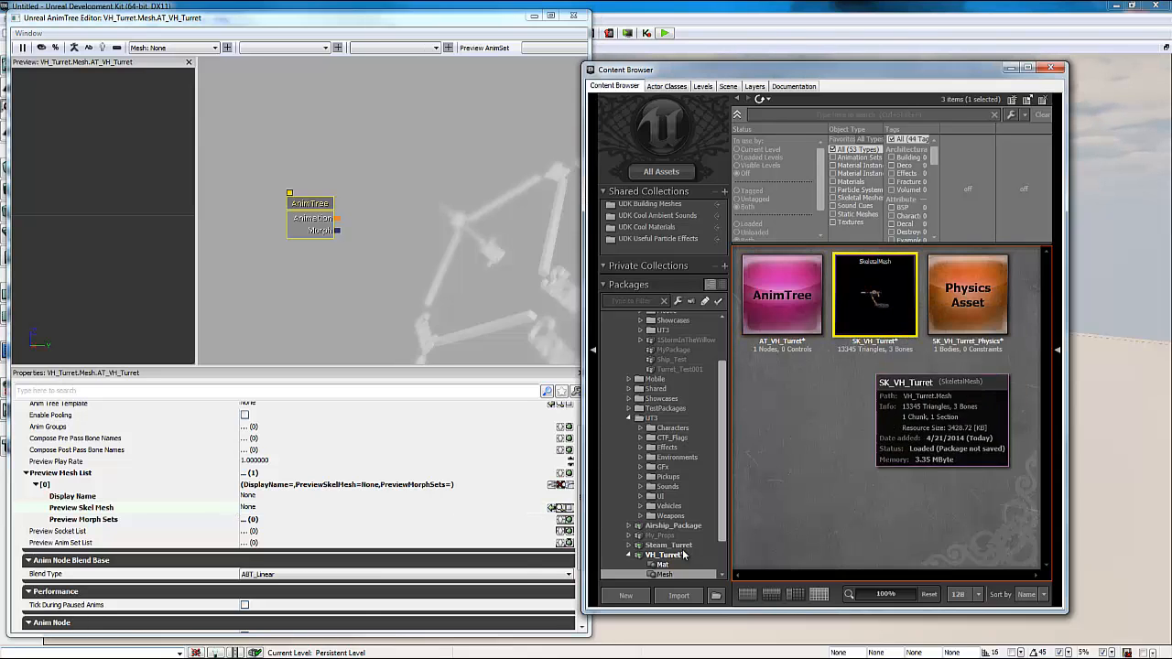
{"action": "left_click", "coordinate": [553, 508]}
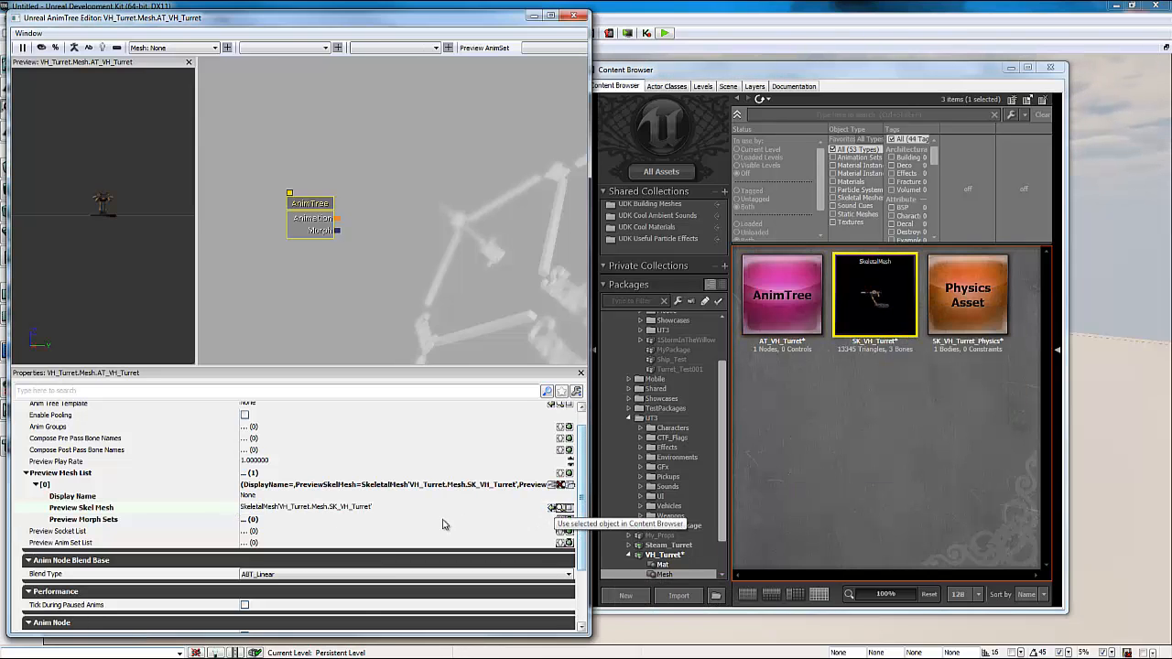
{"action": "left_click_drag", "start_coordinate": [50, 193], "coordinate": [13, 185]}
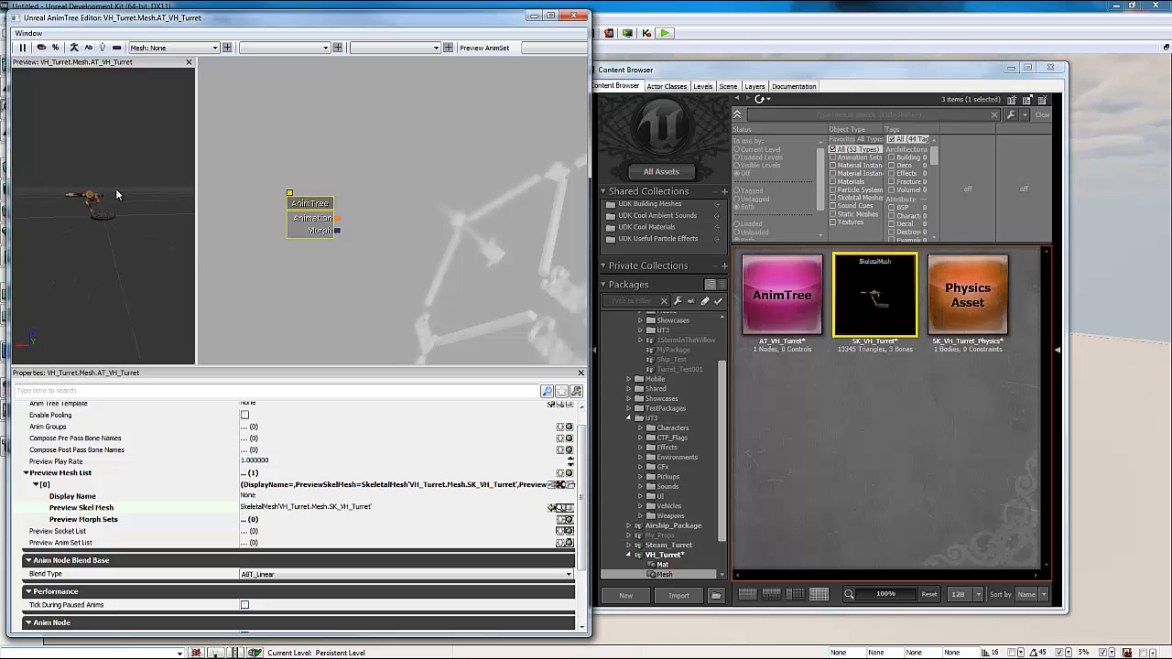
{"action": "left_click_drag", "start_coordinate": [72, 144], "coordinate": [100, 167]}
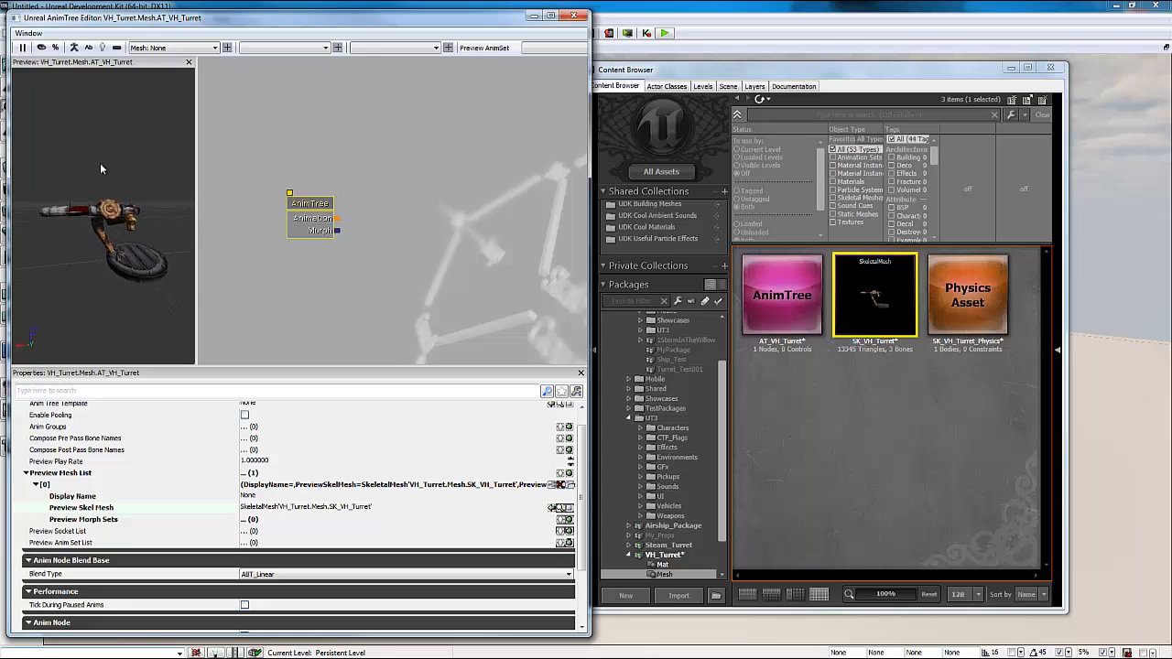
- Add a SkelControl chain for the Rotate bone to the AnimTree node
{"action": "right_click", "coordinate": [324, 209]}
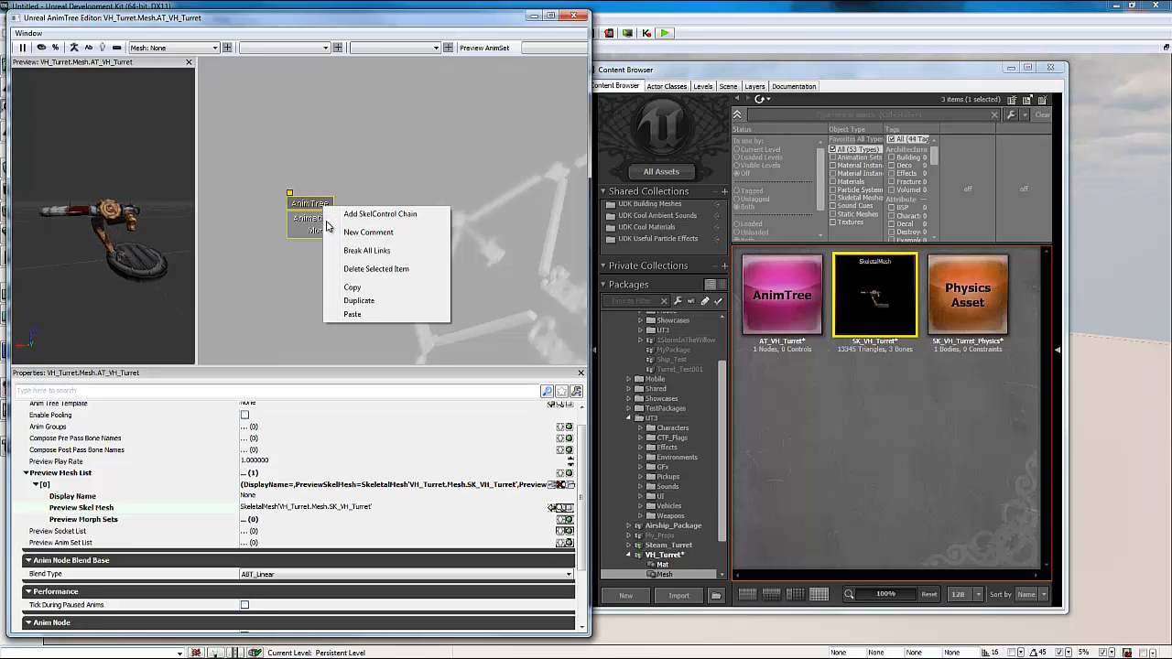
{"action": "left_click", "coordinate": [400, 217]}
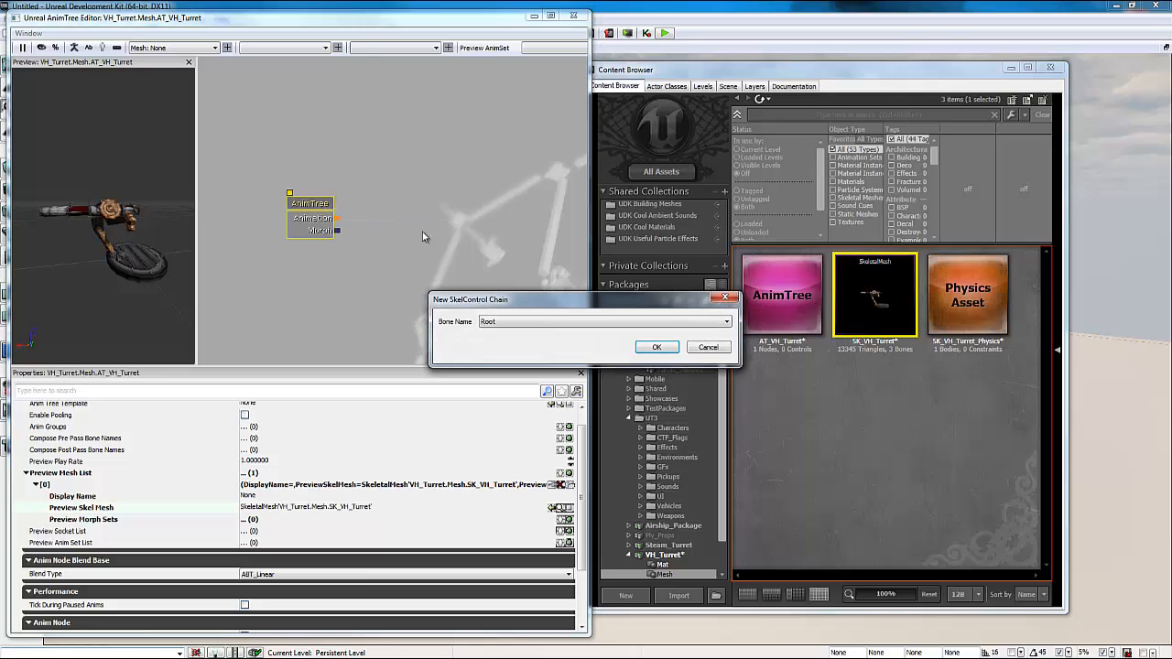
{"action": "left_click", "coordinate": [556, 323]}
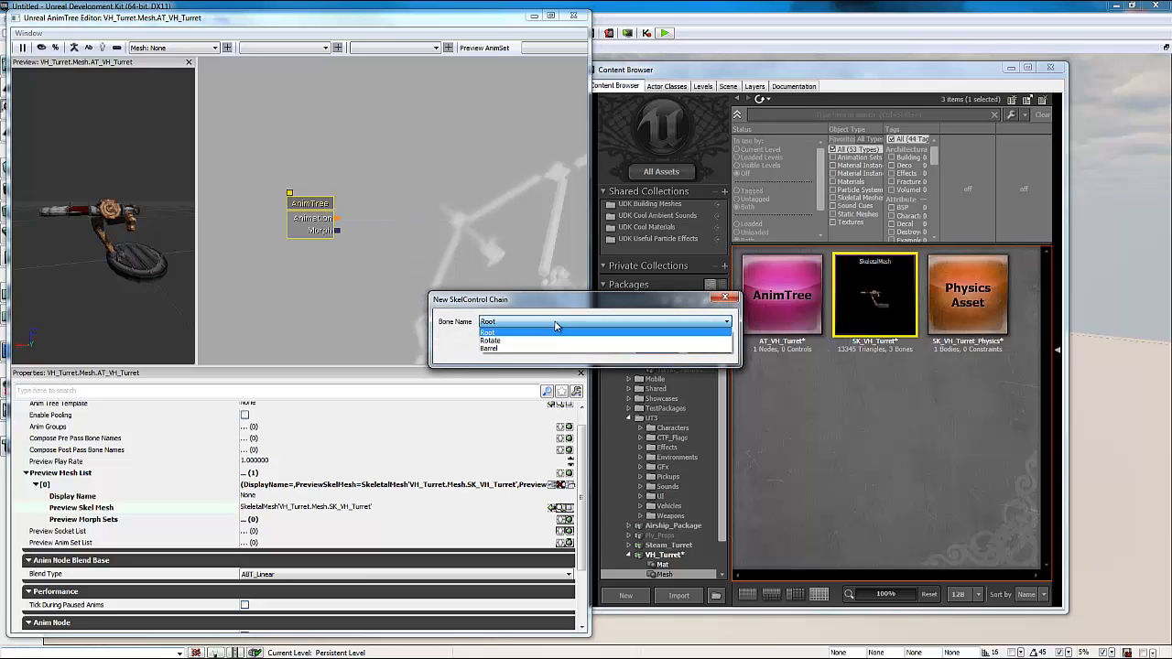
{"action": "left_click", "coordinate": [506, 341]}
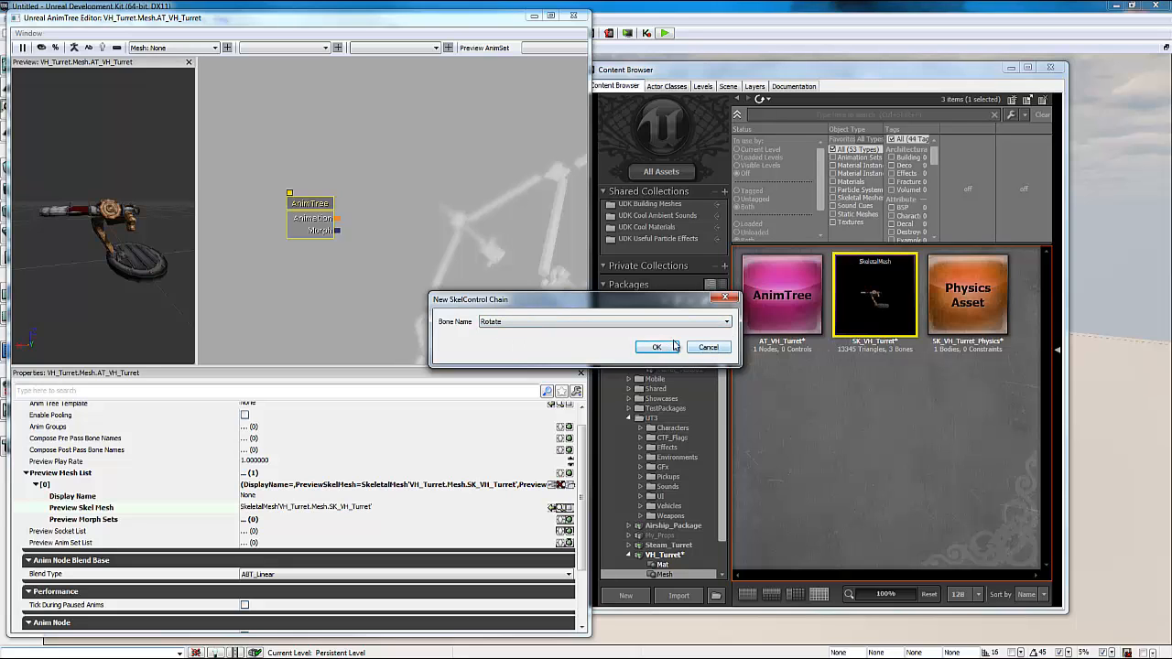
{"action": "left_click", "coordinate": [659, 350]}
- Add a single-bone UTSkelControl_TurretConstrained skeletal control beside the AnimTree node
{"action": "left_click_drag", "start_coordinate": [434, 288], "coordinate": [392, 274]}
{"action": "right_click", "coordinate": [431, 179]}
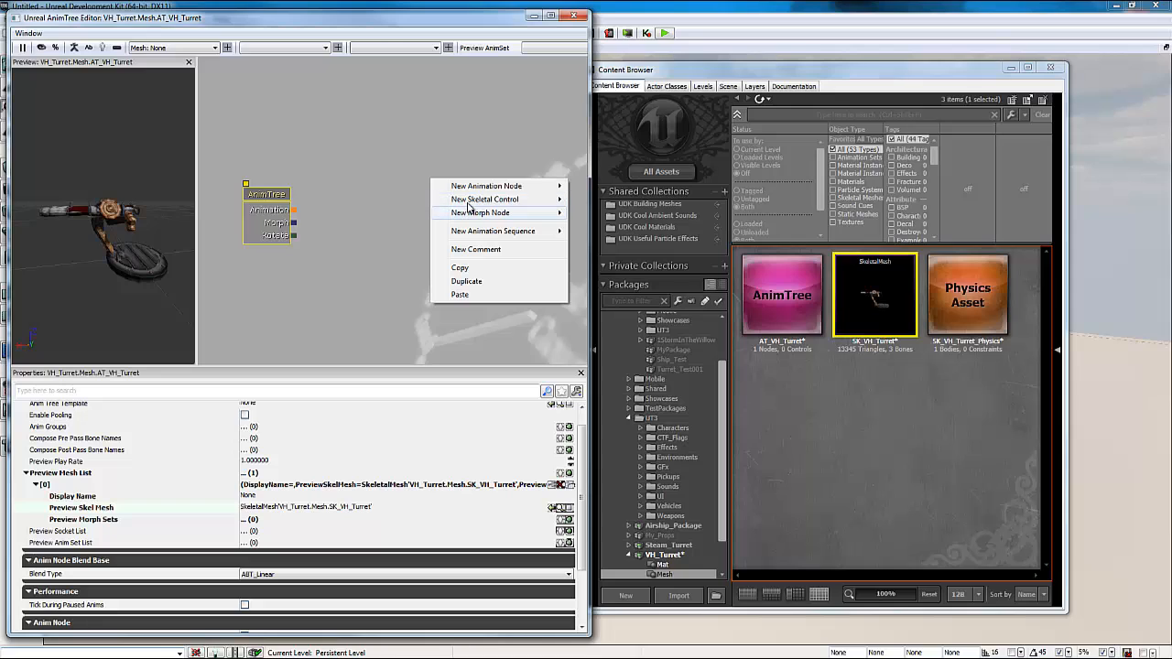
{"action": "mouse_move", "coordinate": [469, 200]}
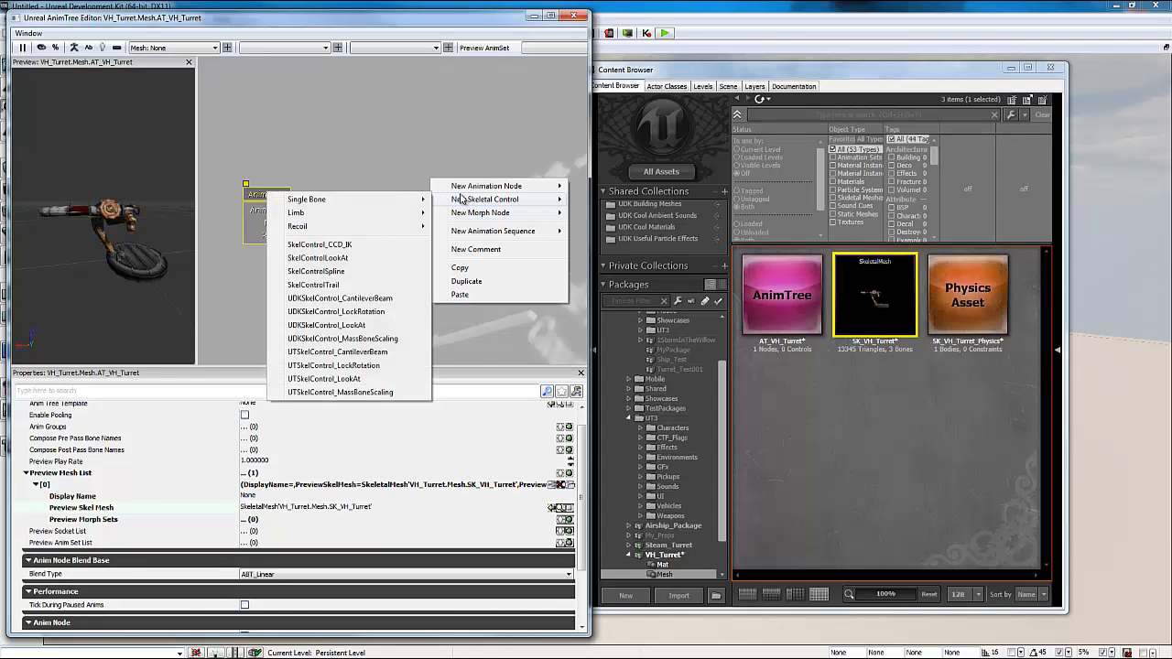
{"action": "mouse_move", "coordinate": [364, 204]}
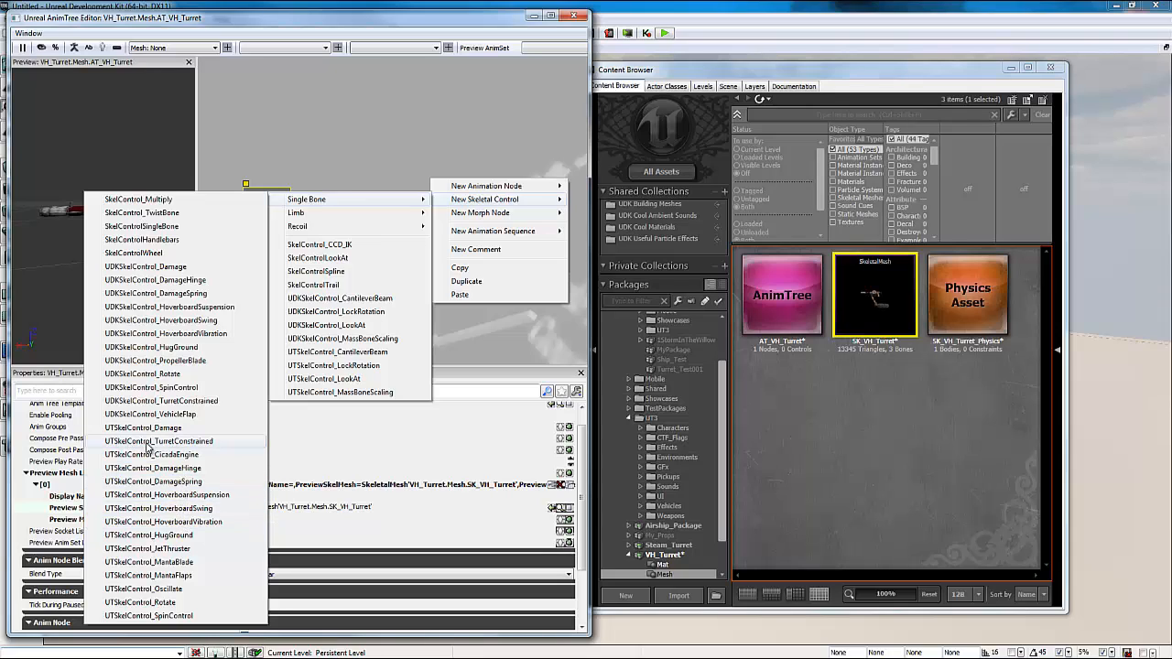
{"action": "left_click", "coordinate": [167, 444]}
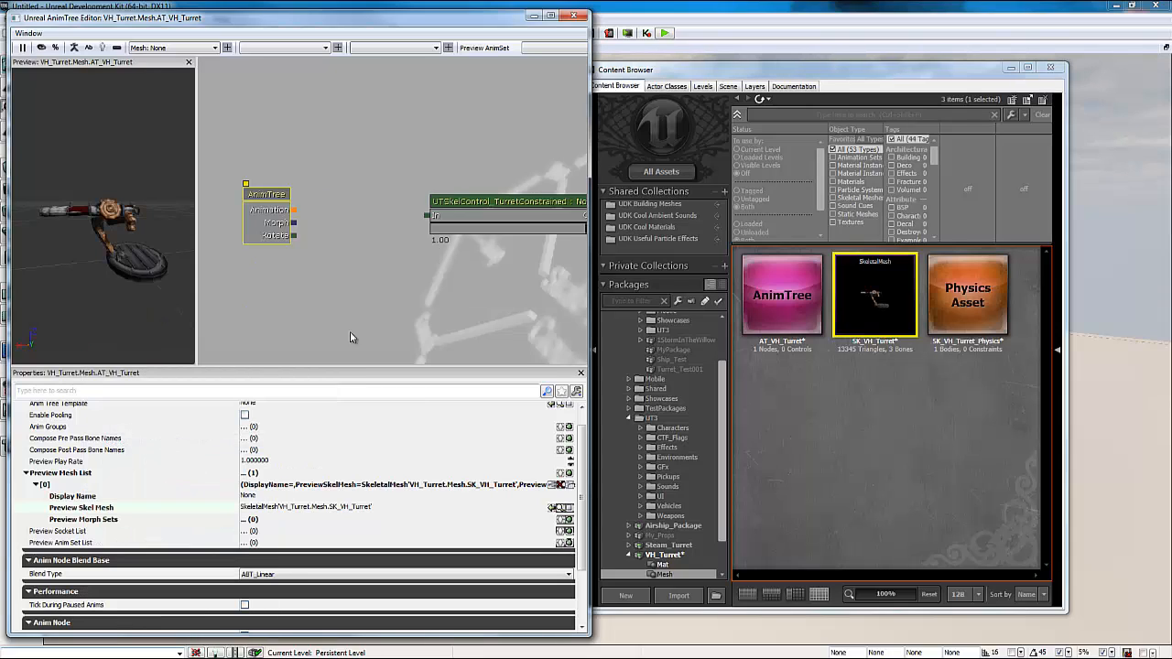
- Connect the AnimTree node's Rotate connector to the input of the UTSkelControl_TurretConstrained node
{"action": "left_click_drag", "start_coordinate": [480, 216], "coordinate": [403, 205]}
{"action": "left_click", "coordinate": [455, 206]}
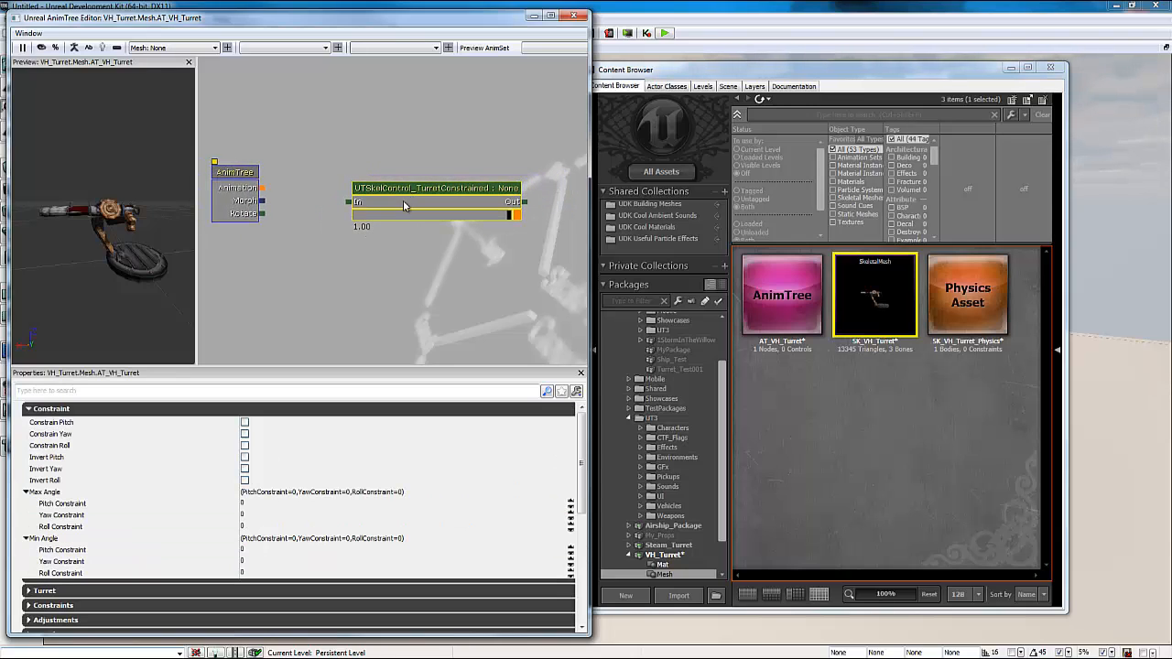
{"action": "mouse_move", "coordinate": [426, 301]}
{"action": "left_mouse_down"}
{"action": "mouse_move", "coordinate": [450, 283]}
{"action": "mouse_move", "coordinate": [435, 310]}
{"action": "left_mouse_up"}
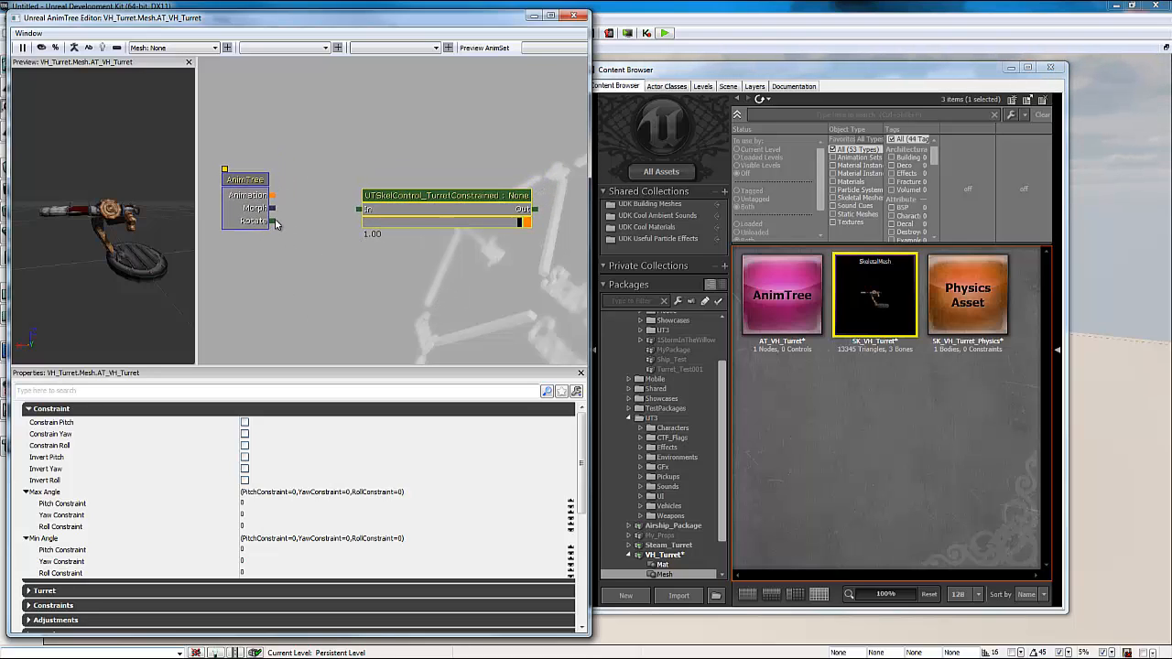
{"action": "left_click", "coordinate": [314, 219]}
{"action": "left_click_drag", "start_coordinate": [350, 211], "coordinate": [359, 214]}
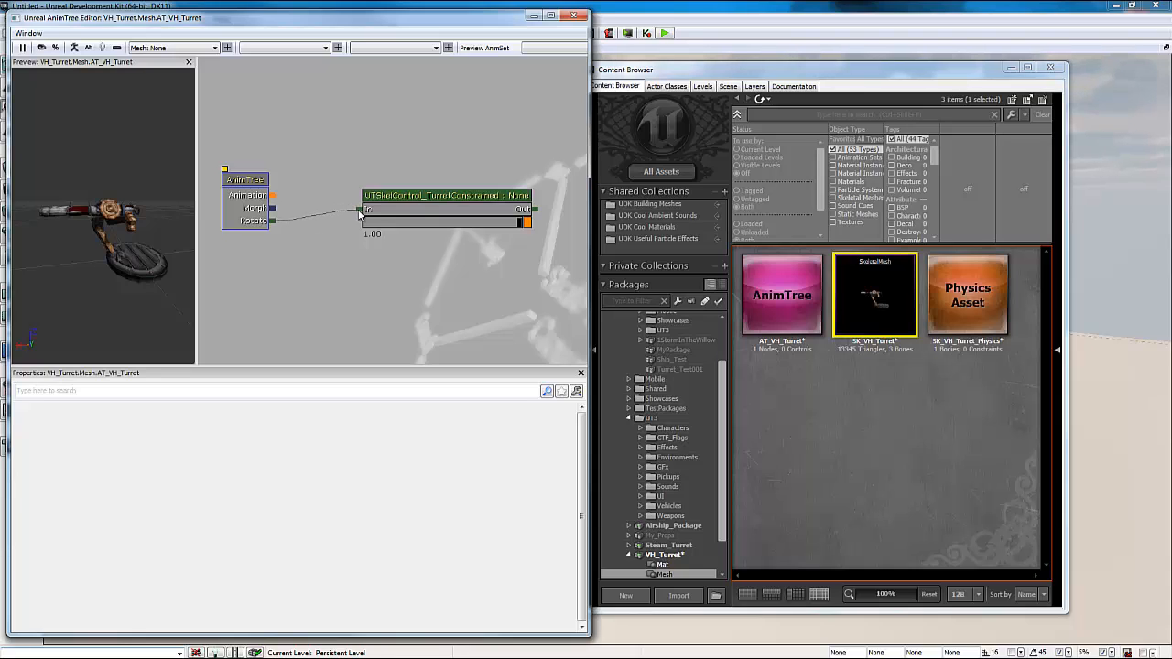
- Enable Constrain Pitch, Constrain Yaw and Constrain Roll on the turret control node
{"action": "left_click_drag", "start_coordinate": [445, 211], "coordinate": [454, 206]}
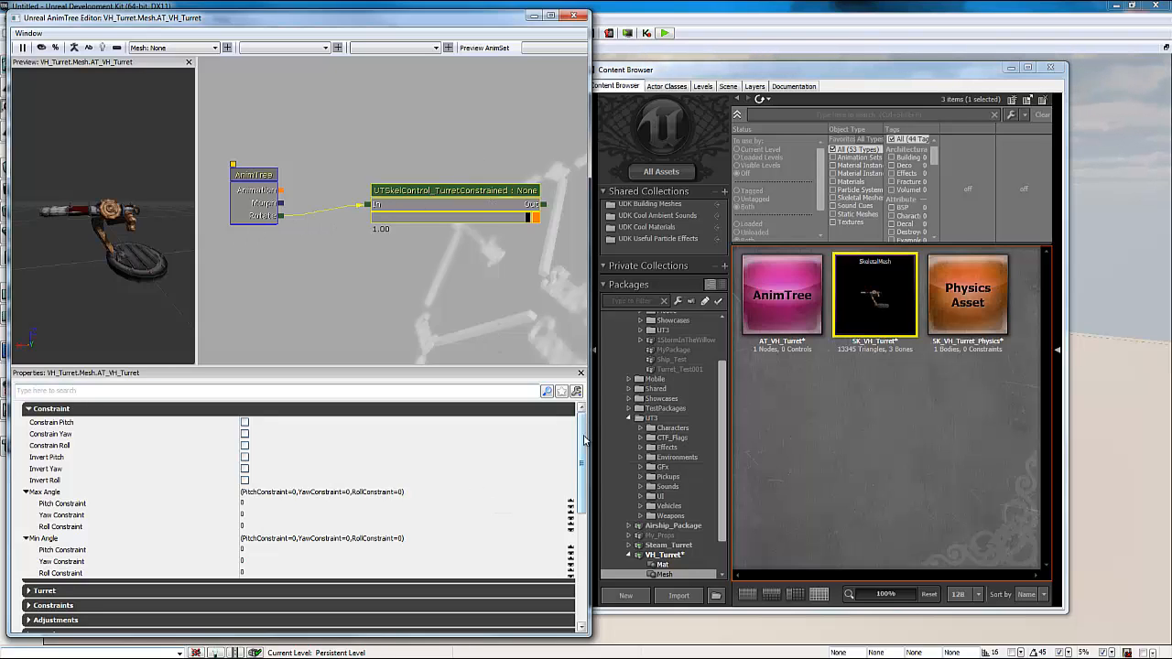
{"action": "mouse_move", "coordinate": [583, 431]}
{"action": "left_mouse_down"}
{"action": "mouse_move", "coordinate": [589, 454]}
{"action": "mouse_move", "coordinate": [595, 435]}
{"action": "left_mouse_up"}
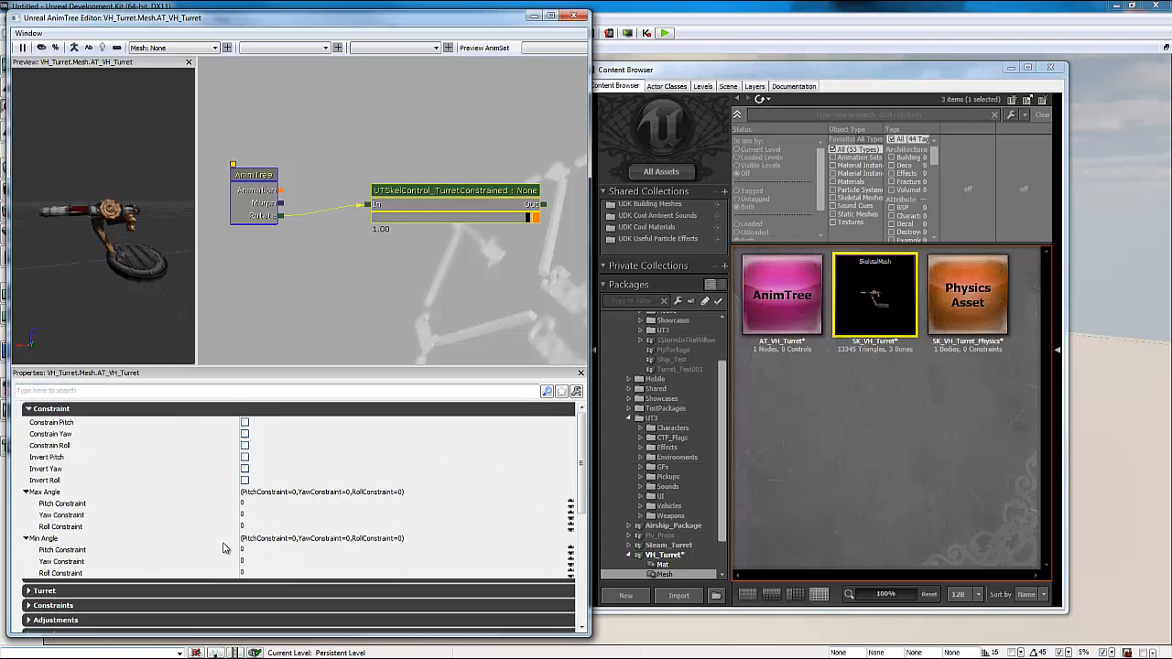
{"action": "left_click", "coordinate": [245, 423]}
{"action": "left_click", "coordinate": [244, 434]}
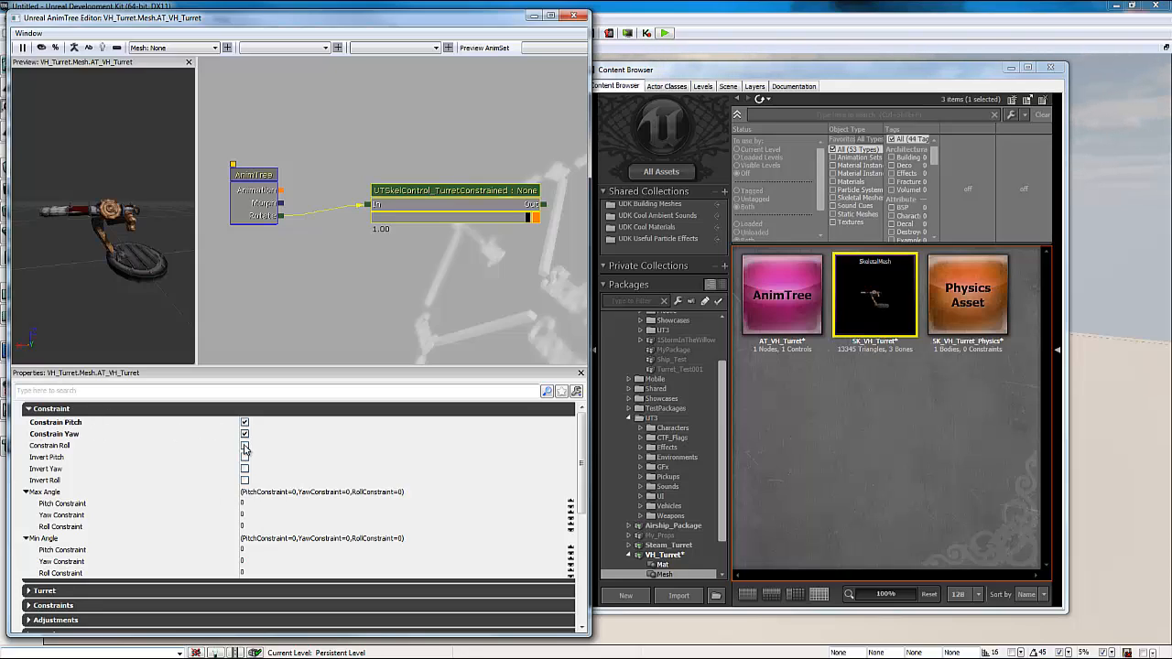
{"action": "left_click", "coordinate": [245, 446]}
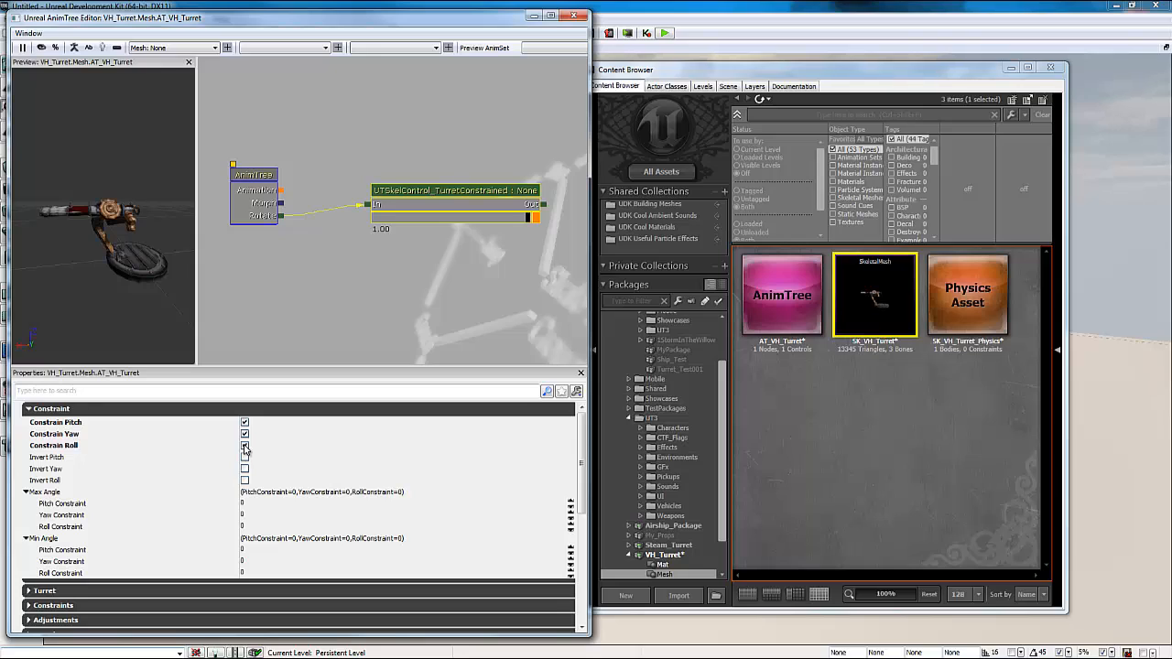
- Set the turret control's Max Angle constraints to 90 for pitch and 90 for yaw
{"action": "left_click", "coordinate": [243, 504]}
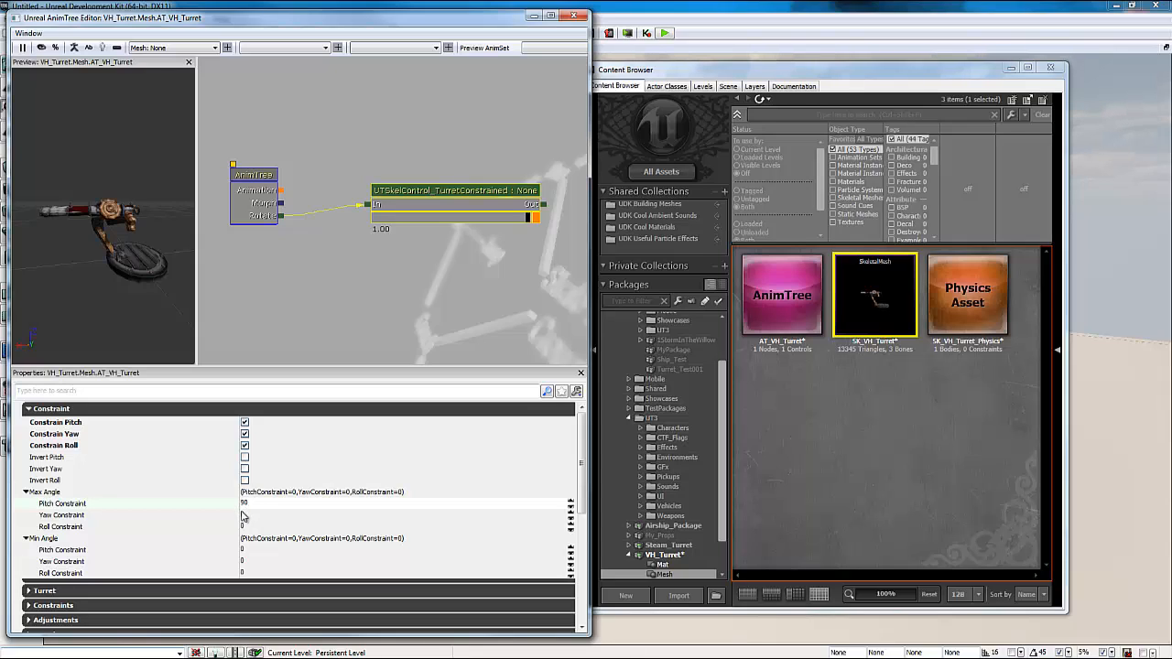
{"action": "left_click", "coordinate": [243, 517]}
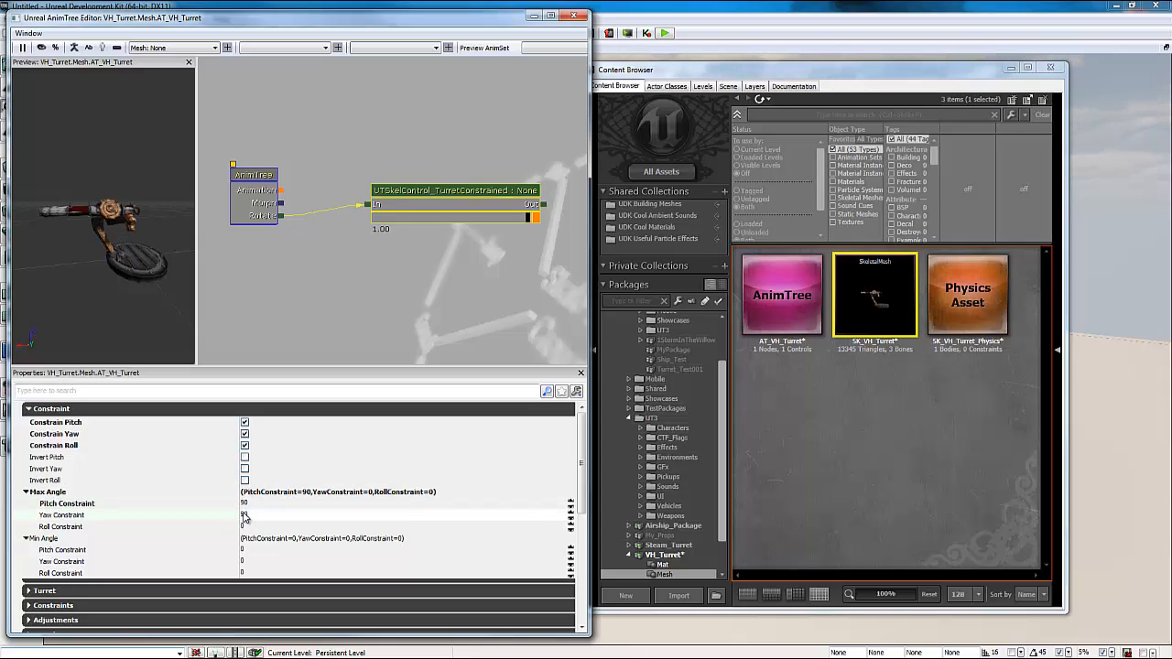
{"action": "type", "text": "90"}
{"action": "key", "text": "Return"}
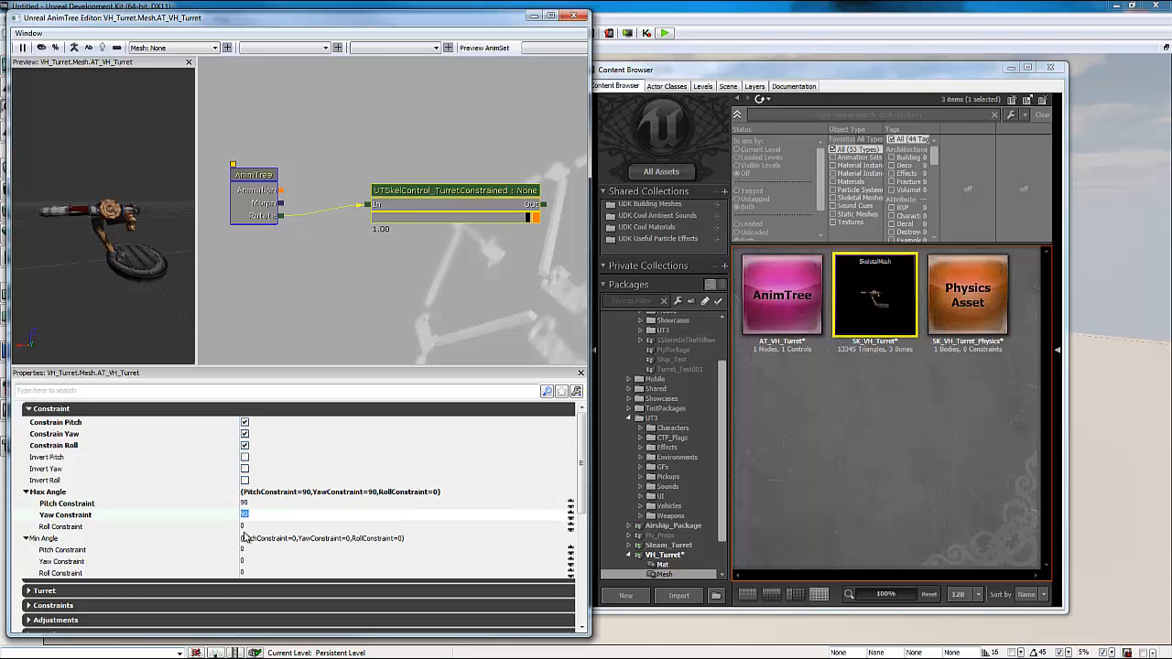
- Set the turret control's Min Angle constraints to -45 for pitch and -90 for yaw
{"action": "scroll", "coordinate": [248, 531], "scroll_direction": "down", "scroll_amount": 1}
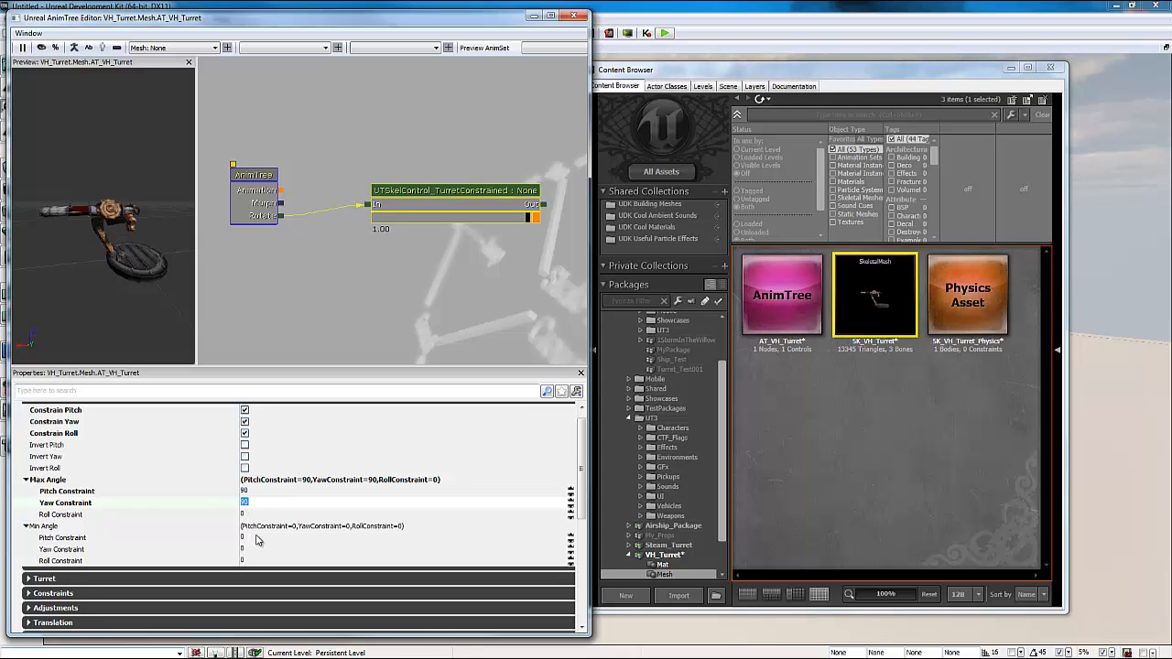
{"action": "left_click", "coordinate": [251, 539]}
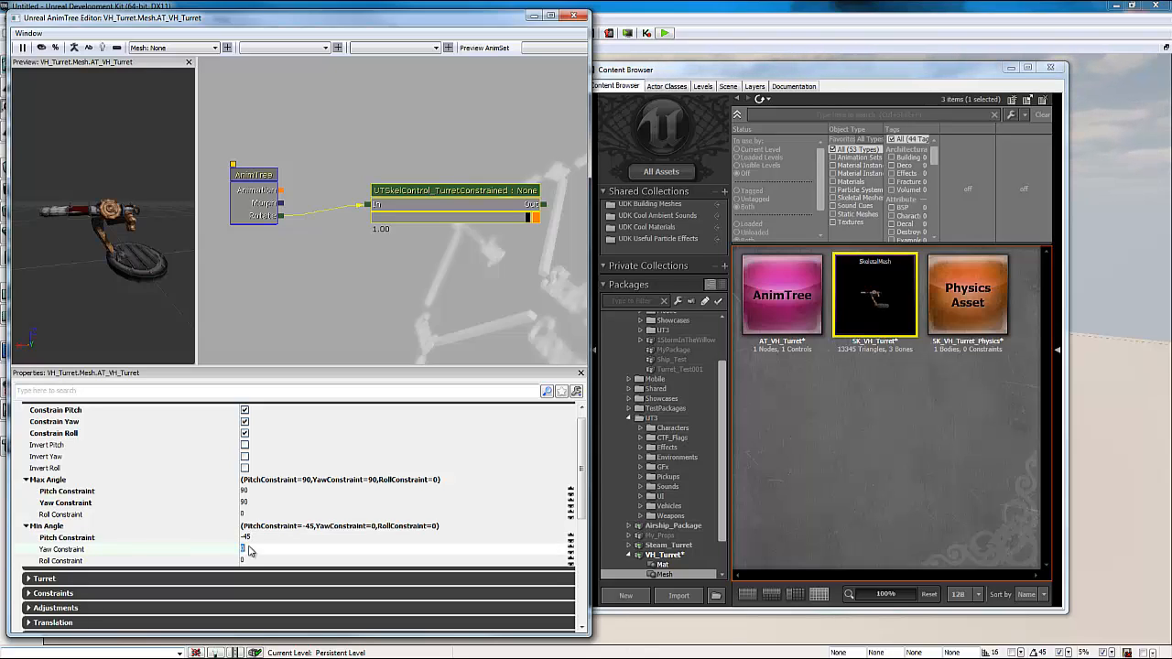
{"action": "left_click", "coordinate": [247, 550]}
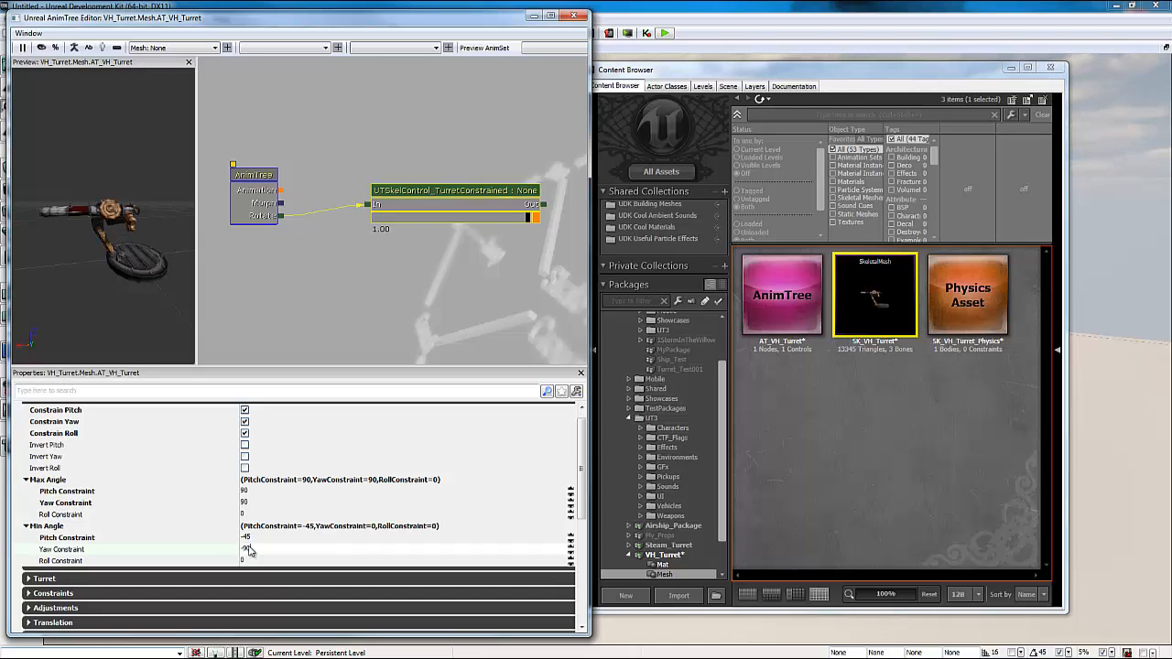
{"action": "key", "text": "Return"}
- Set the turret control's Control Name to Rotate in its Controller properties and deselect the node
{"action": "scroll", "coordinate": [213, 550], "scroll_direction": "down", "scroll_amount": 3}
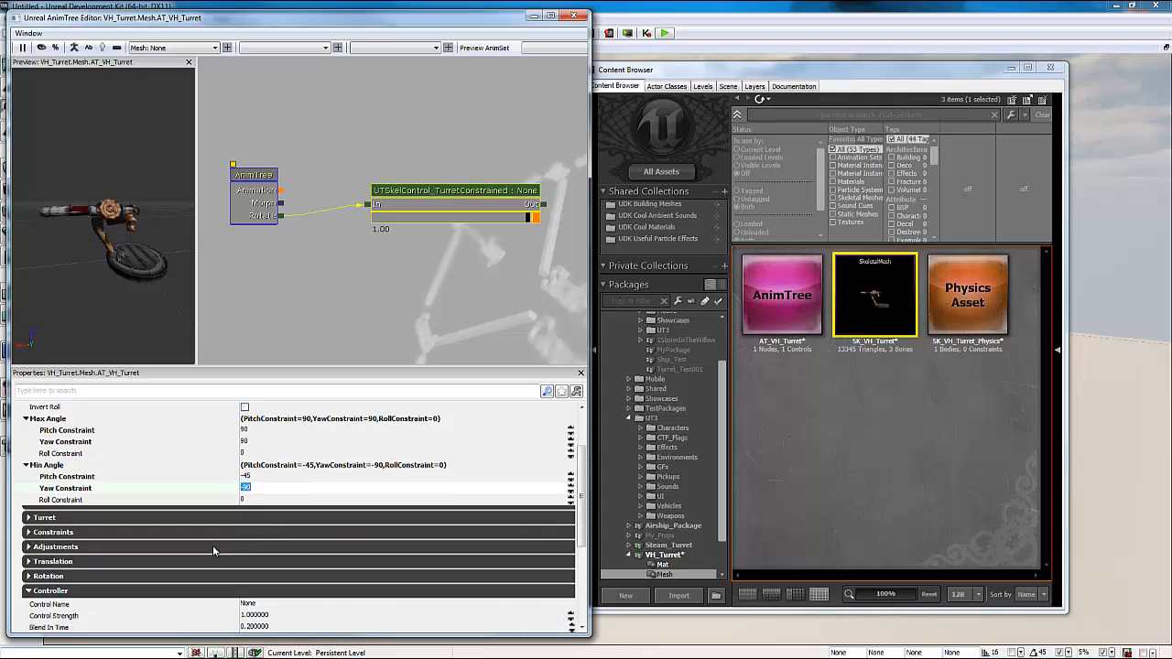
{"action": "scroll", "coordinate": [212, 549], "scroll_direction": "down", "scroll_amount": 3}
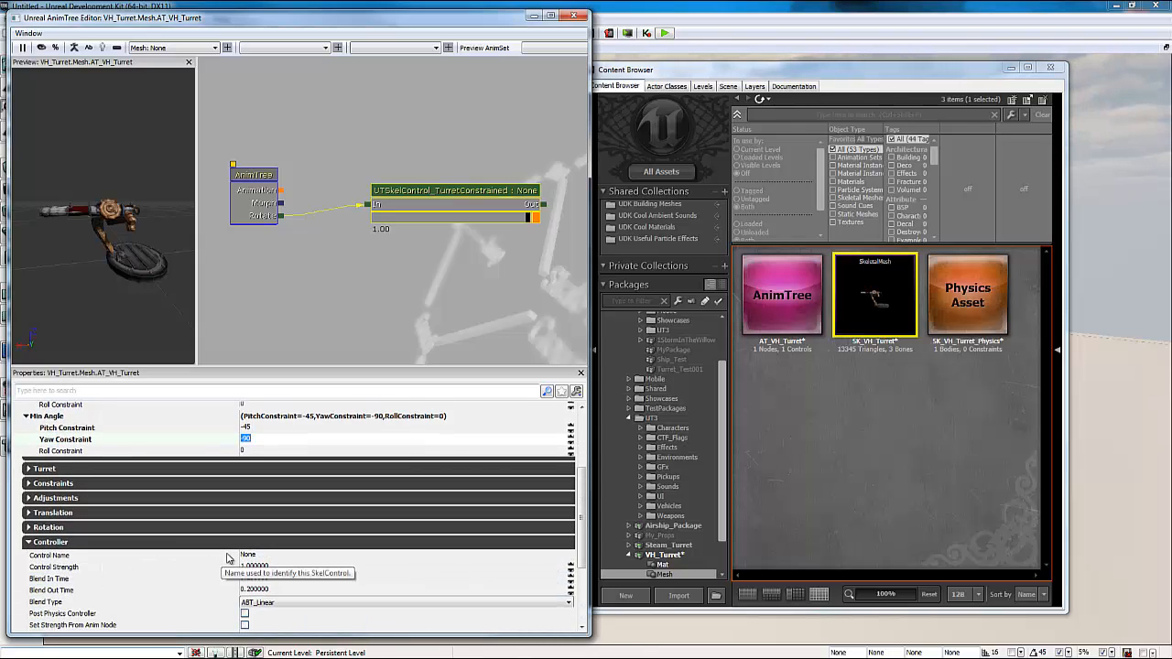
{"action": "left_click", "coordinate": [255, 556]}
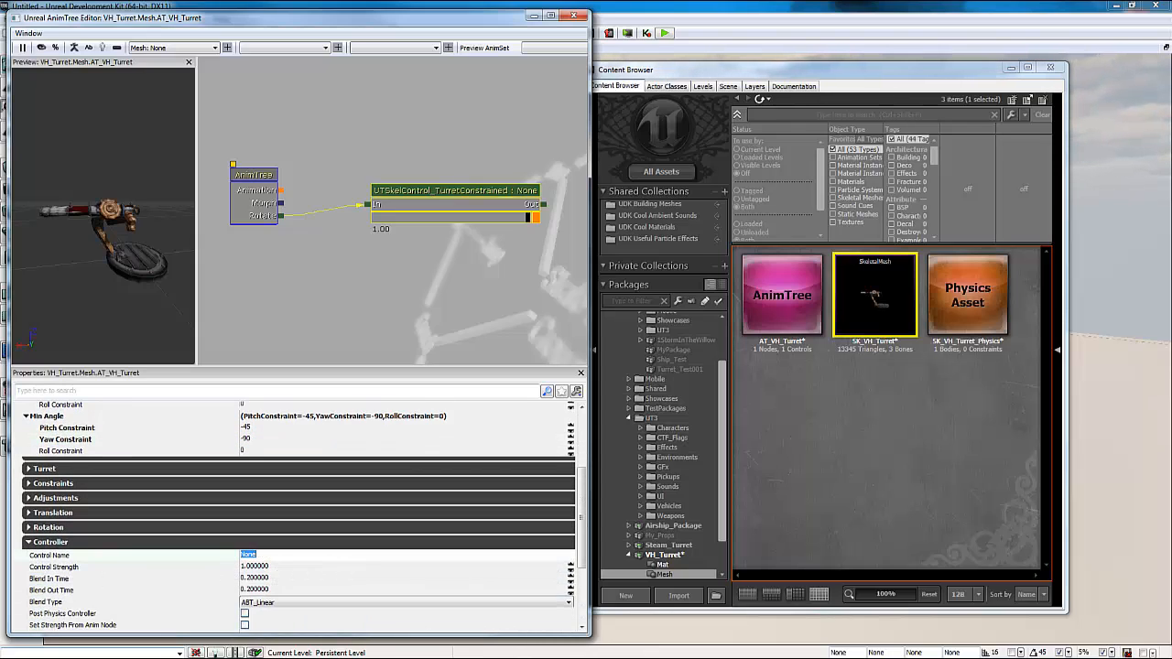
{"action": "key", "text": "alt+Tab"}
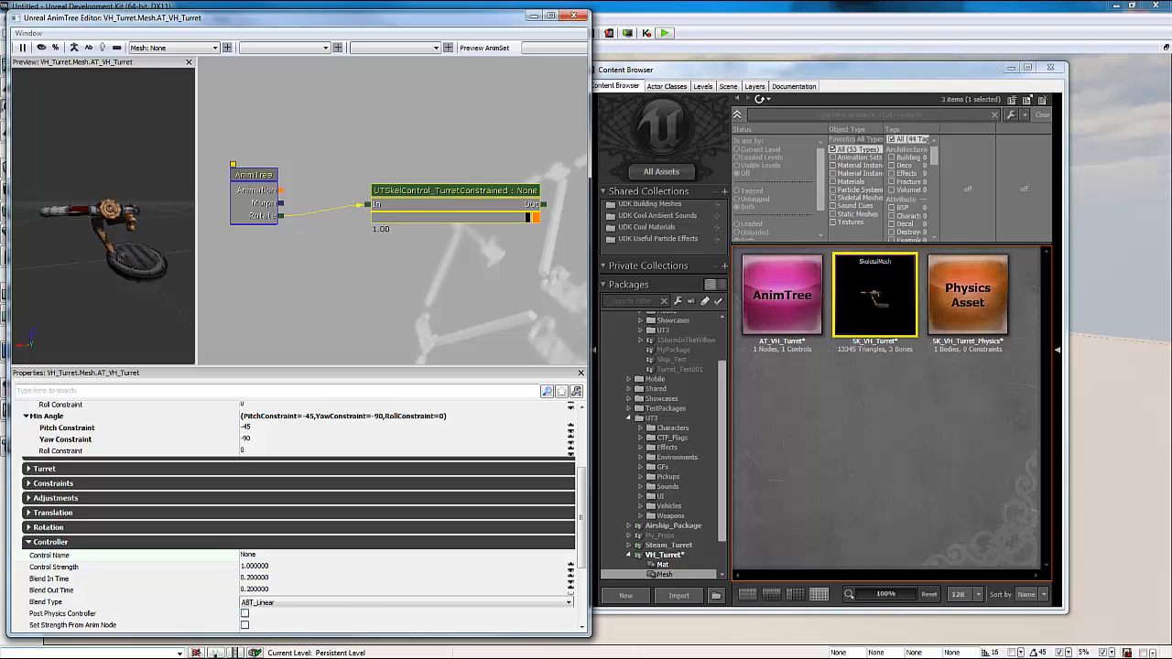
{"action": "left_click", "coordinate": [333, 556]}
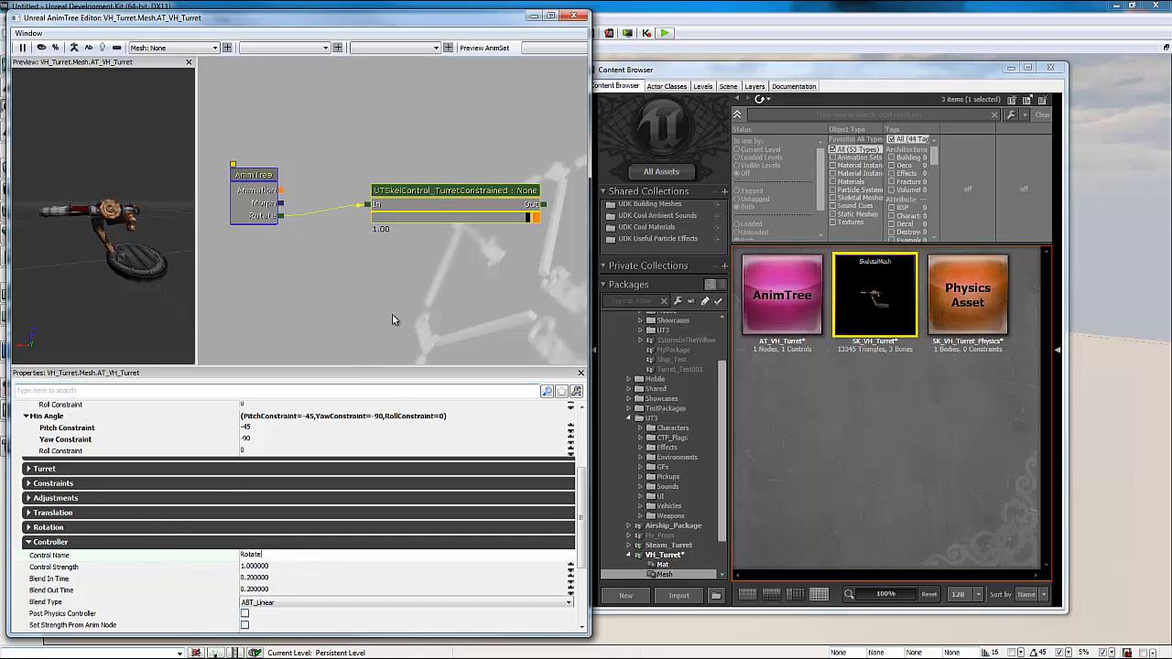
{"action": "scroll", "coordinate": [580, 548], "scroll_direction": "down", "scroll_amount": 2}
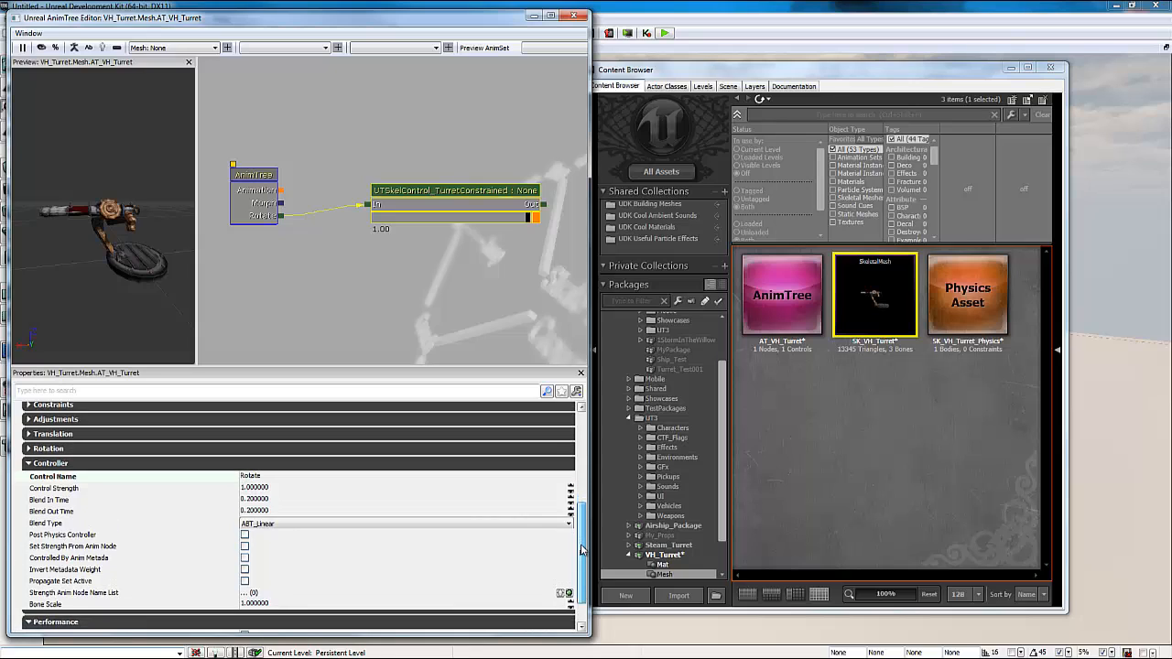
{"action": "scroll", "coordinate": [464, 531], "scroll_direction": "up", "scroll_amount": 5}
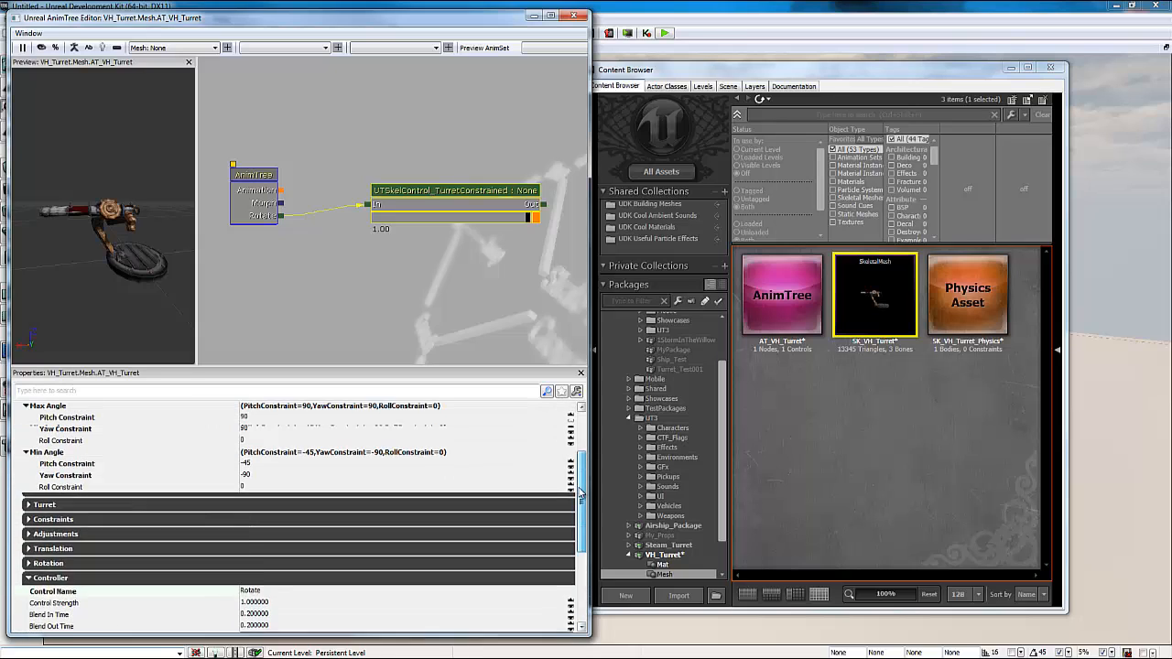
{"action": "left_click", "coordinate": [374, 268]}
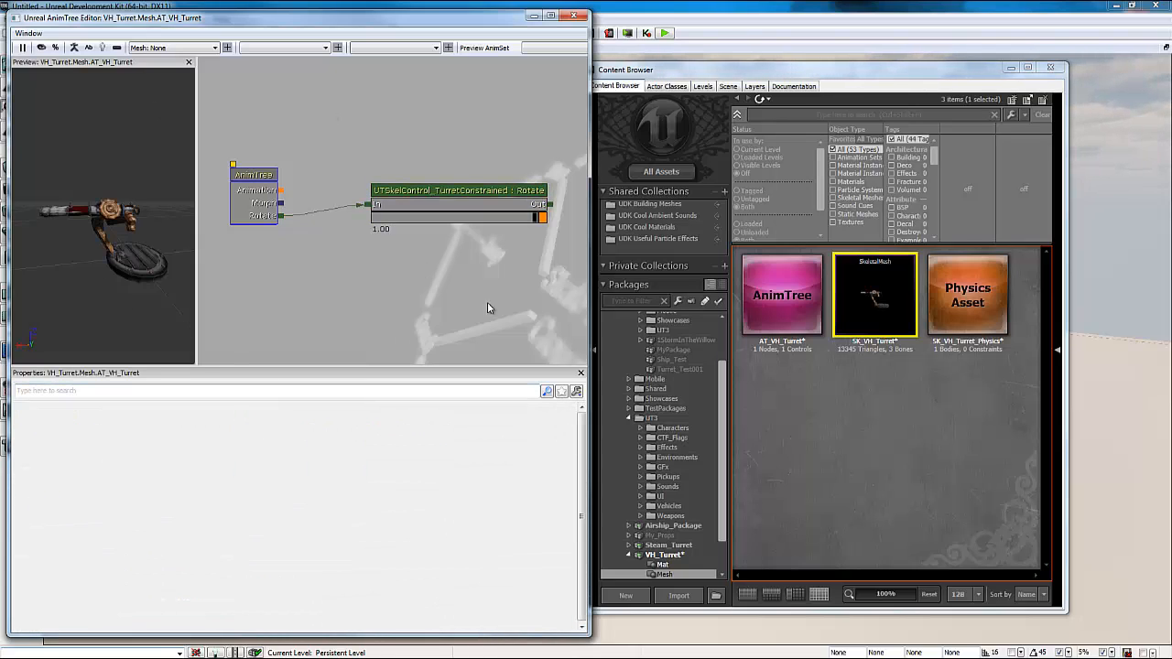
- Review the constraint settings of the UTSkelControl_TurretConstrained node and close the AnimTree Editor
{"action": "left_click_drag", "start_coordinate": [487, 302], "coordinate": [496, 282]}
{"action": "left_click", "coordinate": [459, 179]}
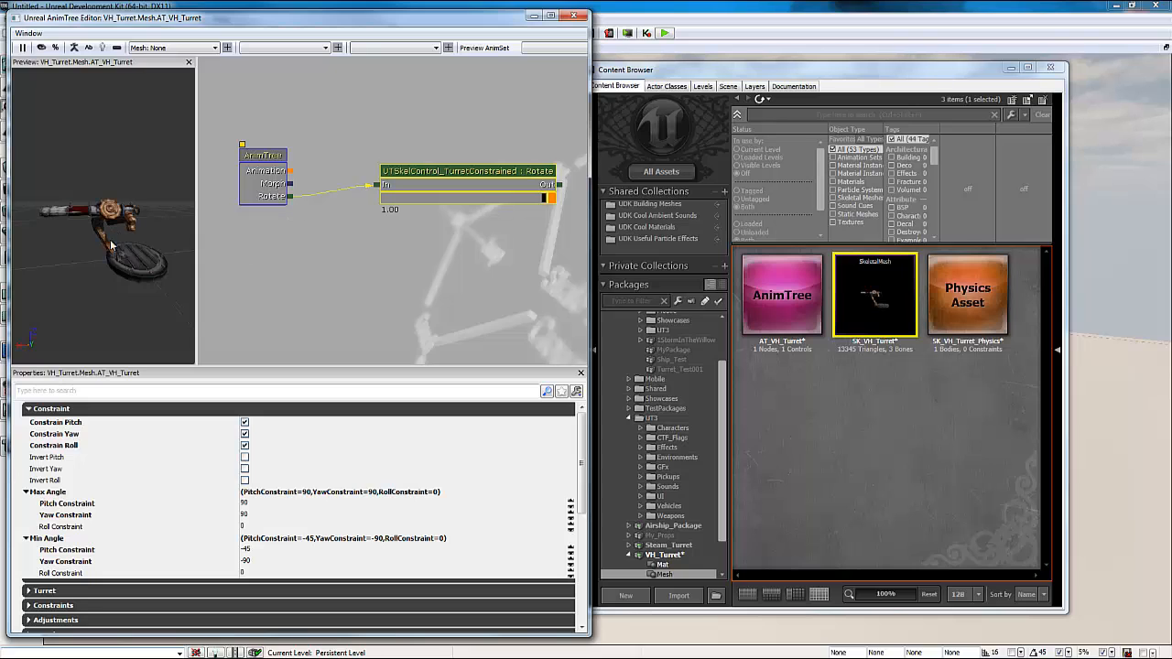
{"action": "left_click", "coordinate": [387, 267]}
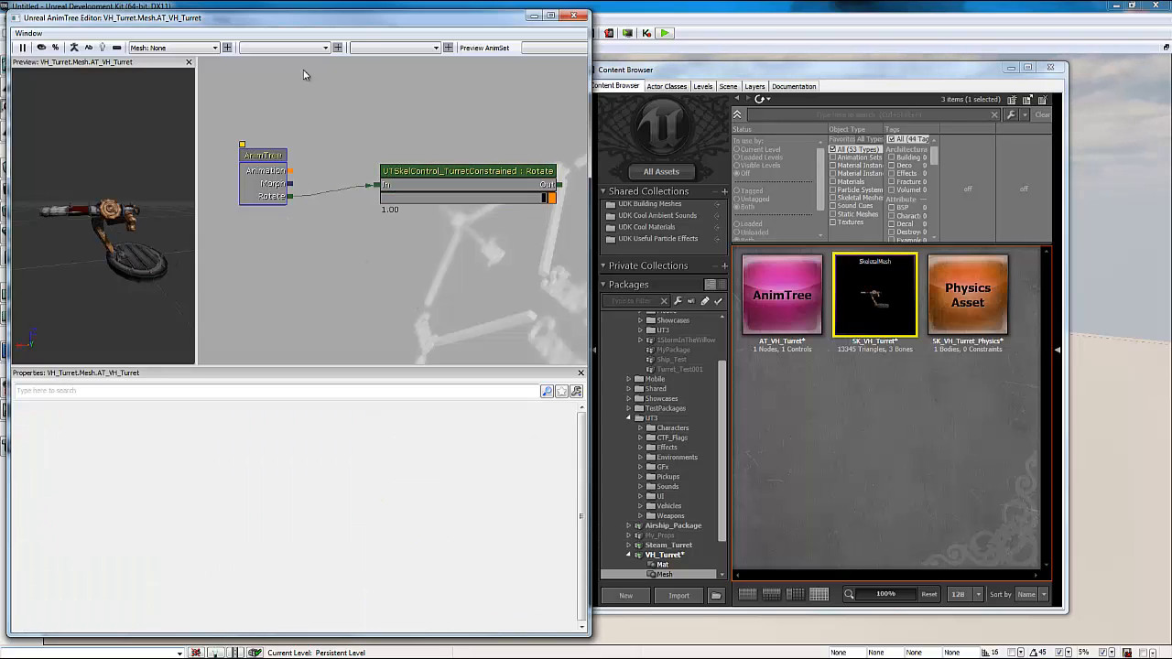
{"action": "left_click", "coordinate": [571, 16]}
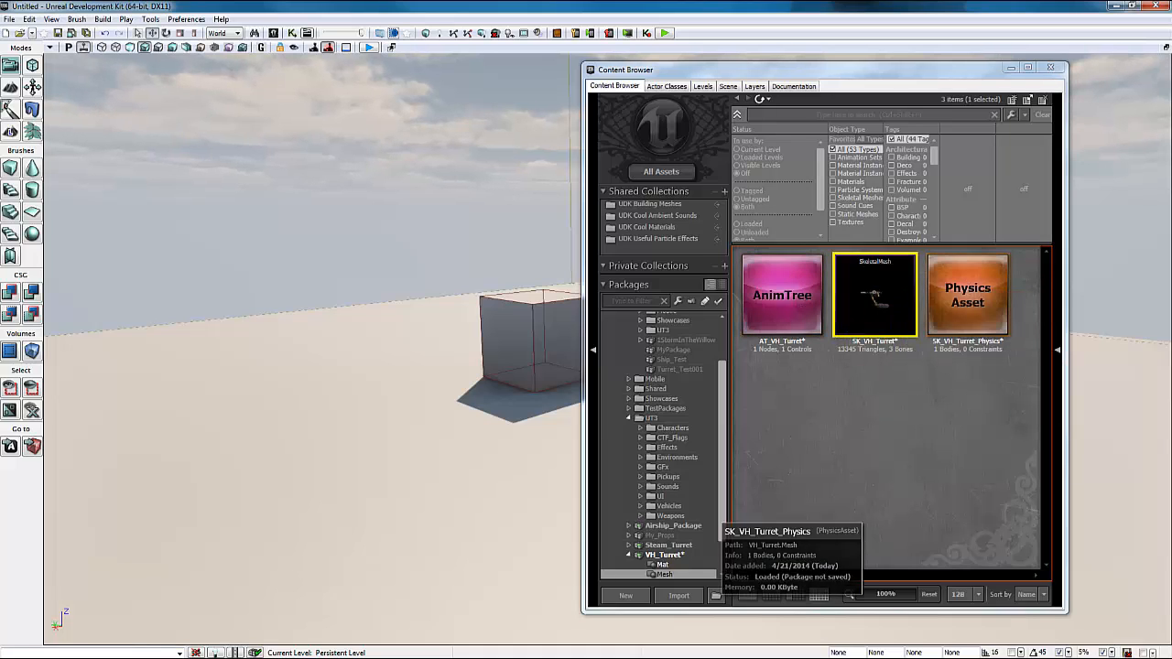
- Save the VH_Turret package and select its SK_VH_Turret skeletal mesh
{"action": "left_click", "coordinate": [678, 557]}
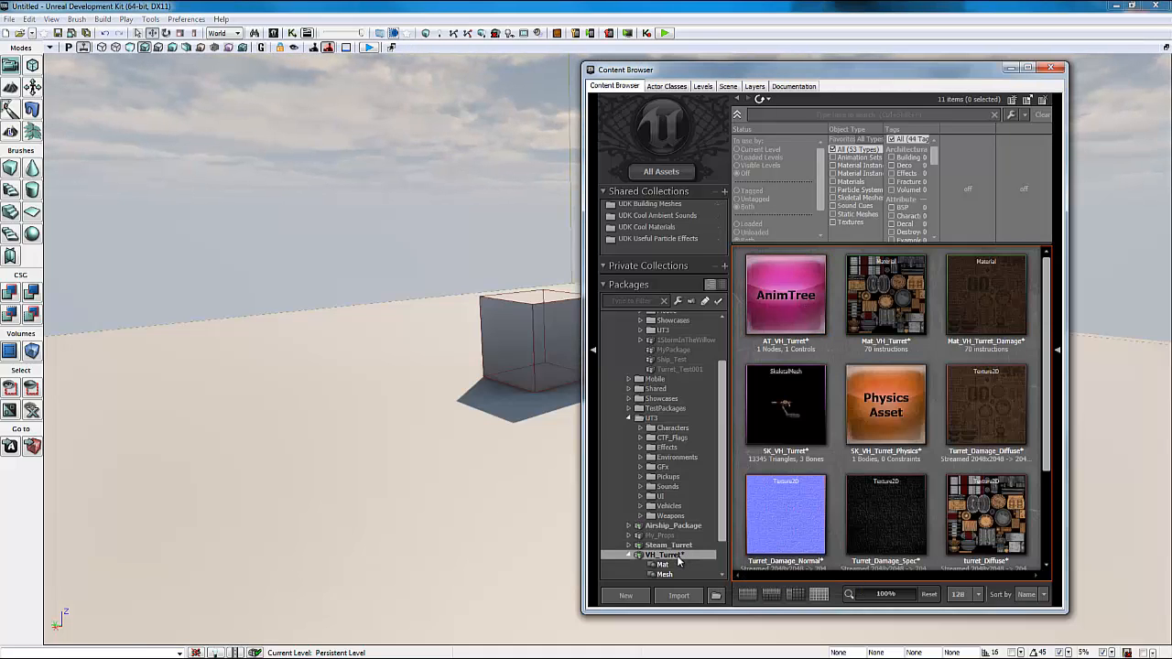
{"action": "right_click", "coordinate": [678, 561]}
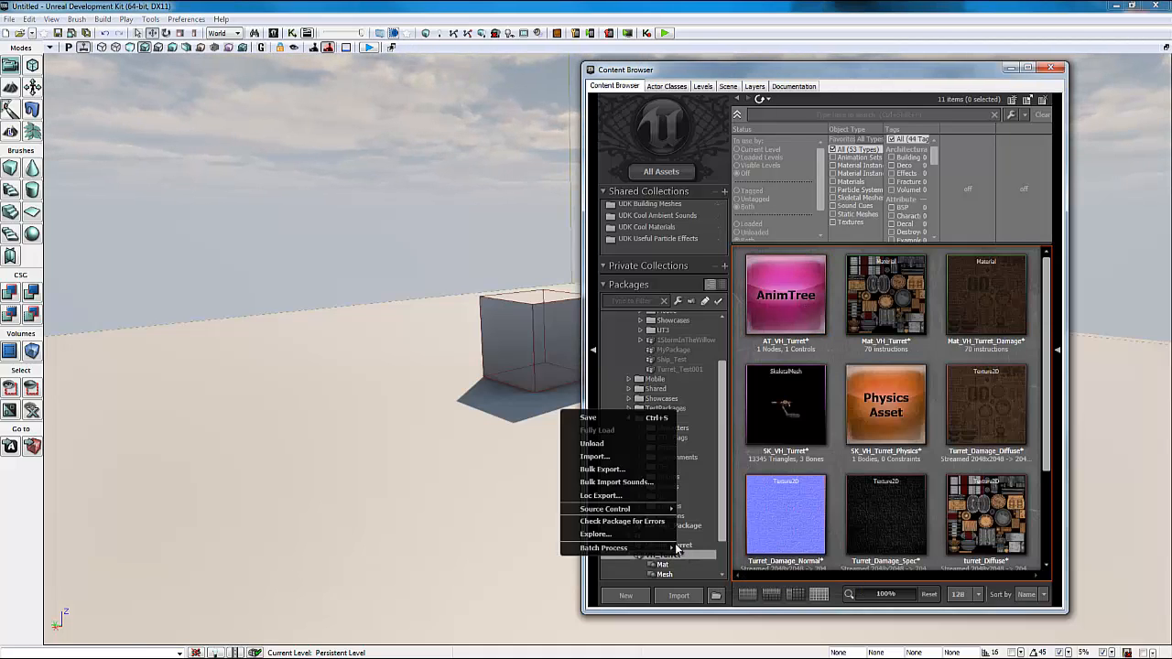
{"action": "left_click", "coordinate": [611, 423]}
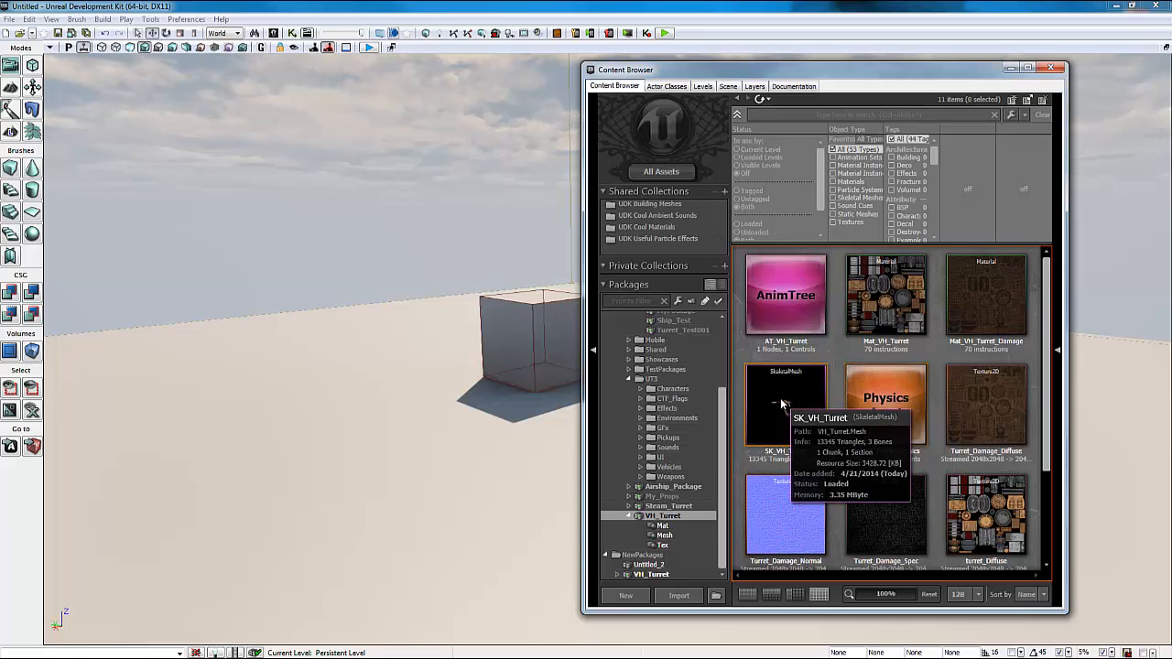
{"action": "left_click", "coordinate": [785, 295]}
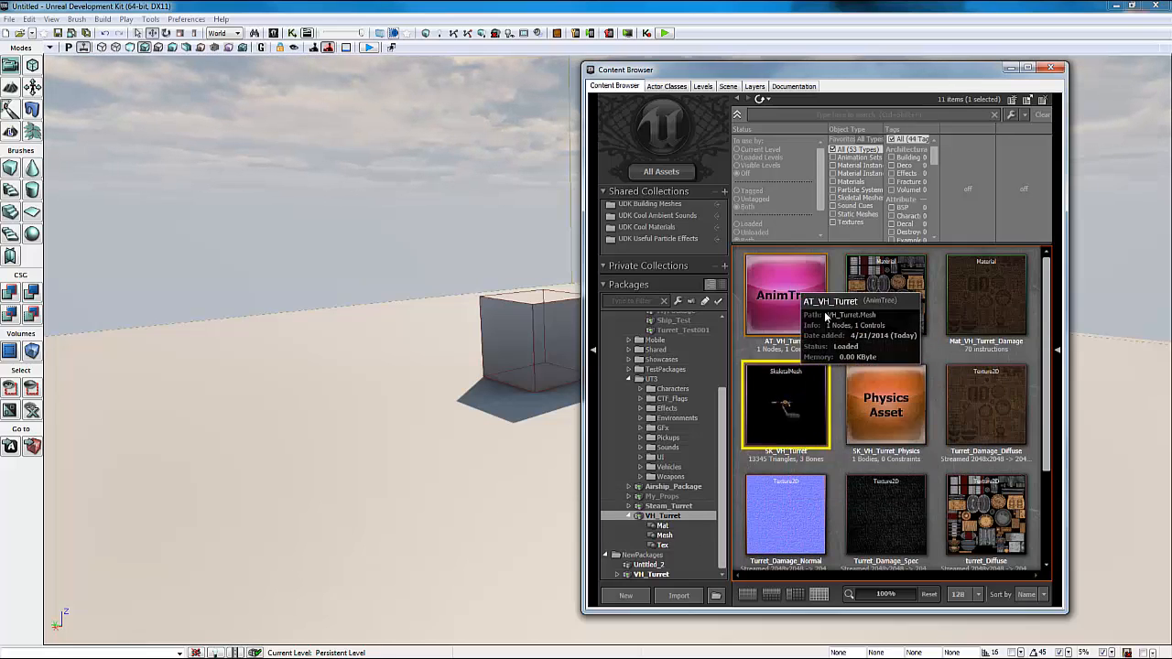
{"action": "left_click", "coordinate": [817, 410]}
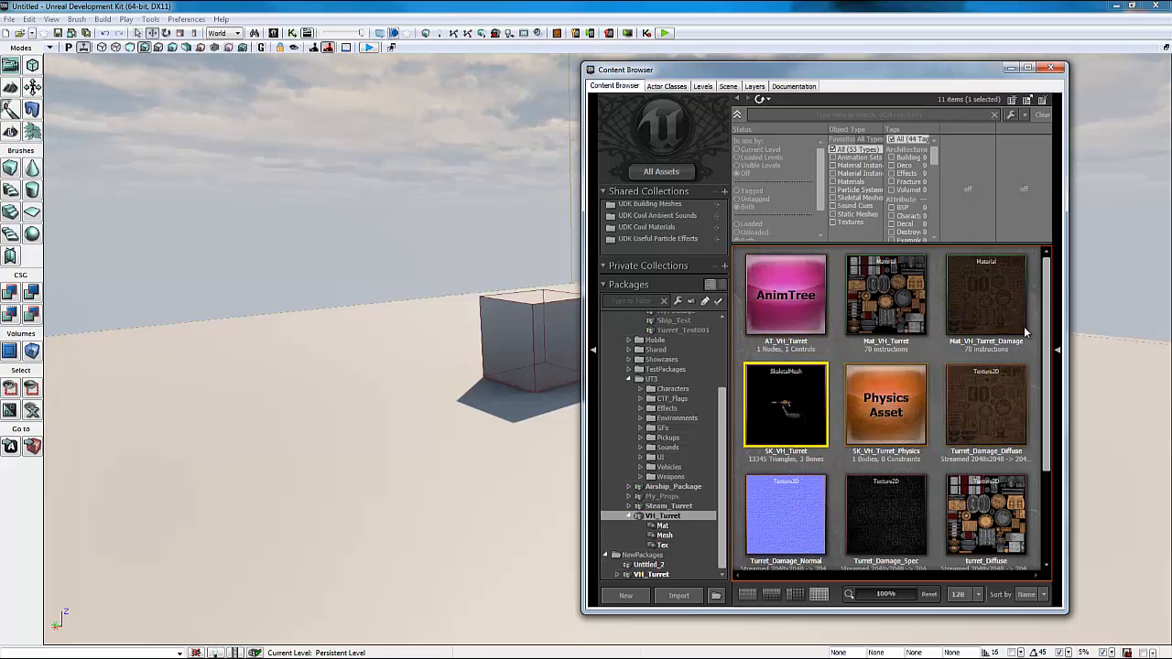
- Move the Content Browser aside, switch to ConTEXT, minimize the UDK editor and fit ConTEXT to half of the desktop
{"action": "mouse_move", "coordinate": [1053, 335]}
{"action": "left_mouse_down"}
{"action": "mouse_move", "coordinate": [1057, 439]}
{"action": "mouse_move", "coordinate": [1056, 334]}
{"action": "left_mouse_up"}
{"action": "left_click_drag", "start_coordinate": [883, 77], "coordinate": [979, 79]}
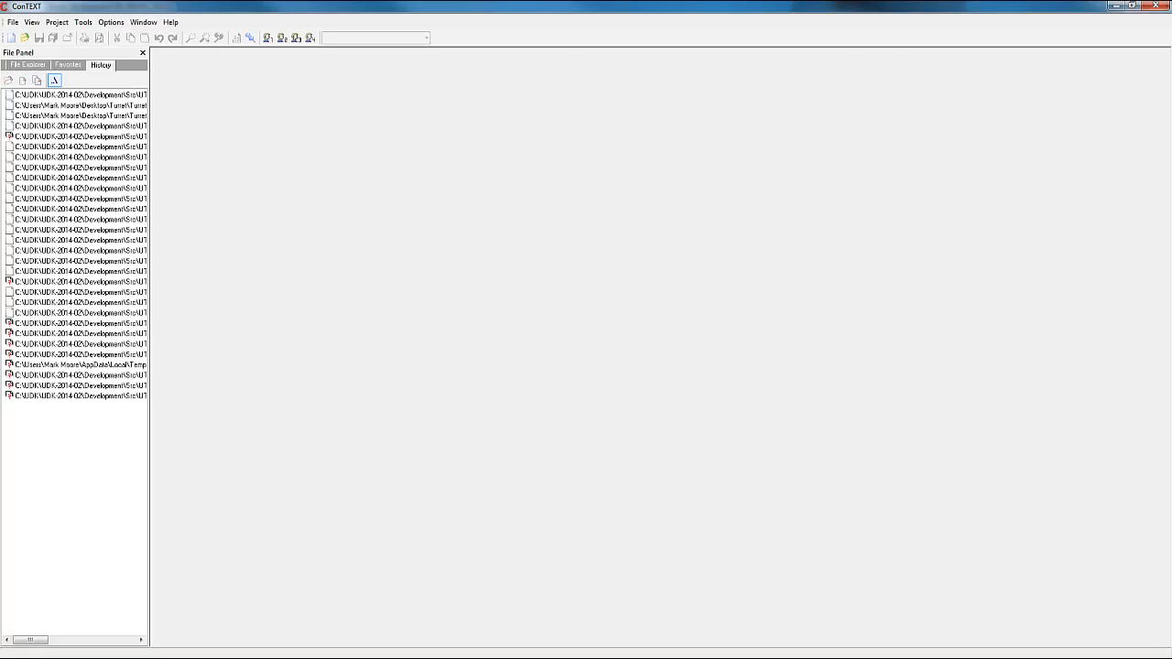
{"action": "left_click_drag", "start_coordinate": [527, 6], "coordinate": [556, 3]}
{"action": "left_click_drag", "start_coordinate": [646, 6], "coordinate": [485, 166]}
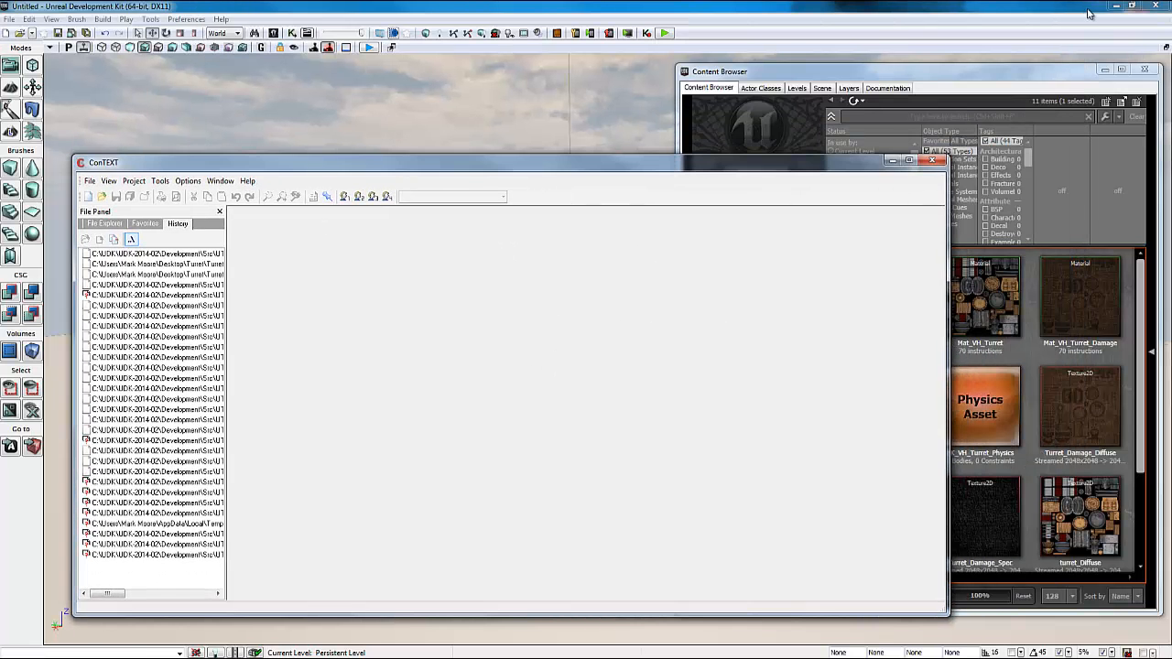
{"action": "left_click", "coordinate": [1116, 6]}
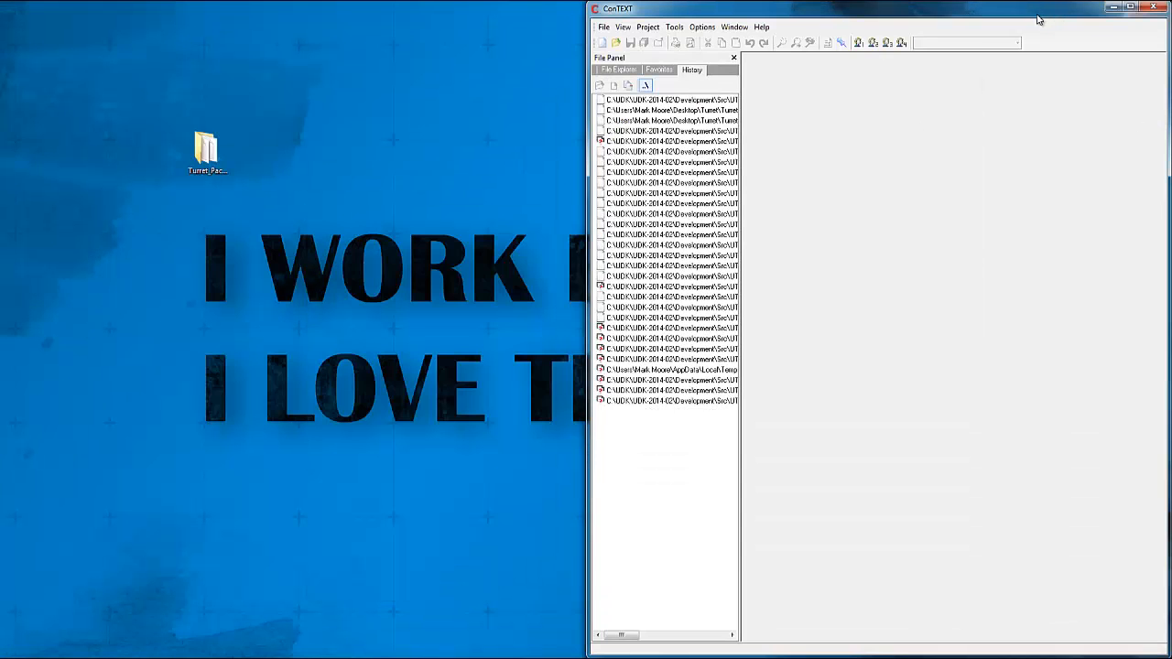
- Open UTVehicle_VH_Turret_Content.uc from the desktop's Turret_Package folder in ConTEXT and maximize the editor window
{"action": "double_click", "coordinate": [206, 152]}
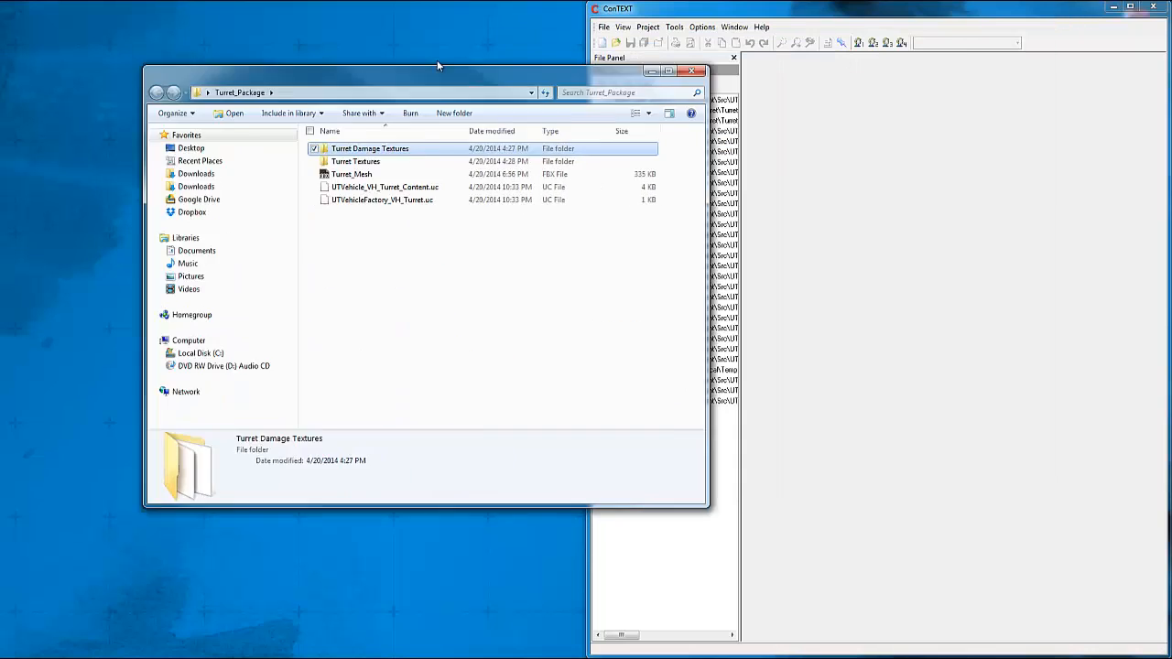
{"action": "left_click_drag", "start_coordinate": [559, 66], "coordinate": [437, 40]}
{"action": "left_click", "coordinate": [288, 203]}
{"action": "left_click", "coordinate": [279, 149]}
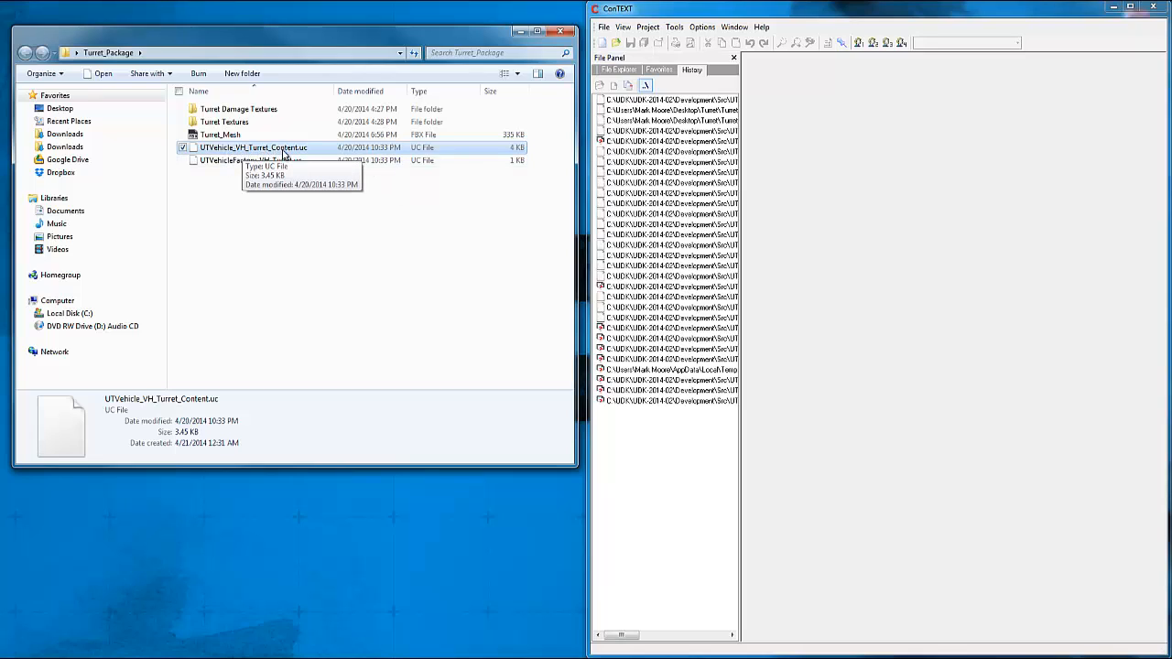
{"action": "left_click_drag", "start_coordinate": [279, 153], "coordinate": [986, 166]}
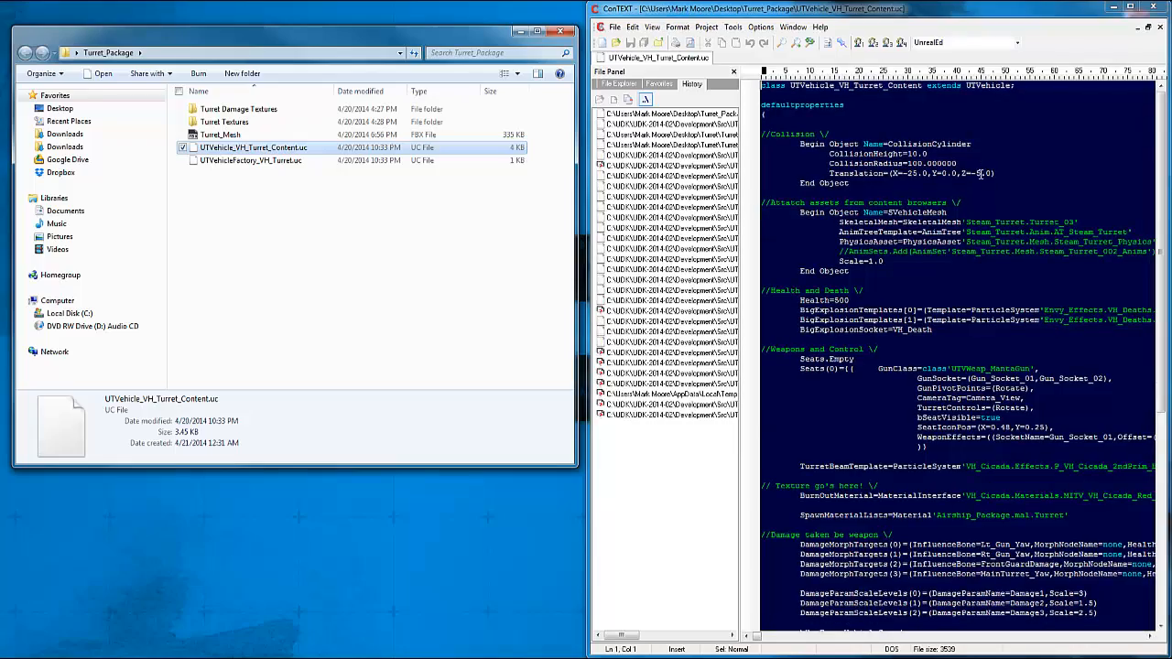
{"action": "double_click", "coordinate": [974, 11]}
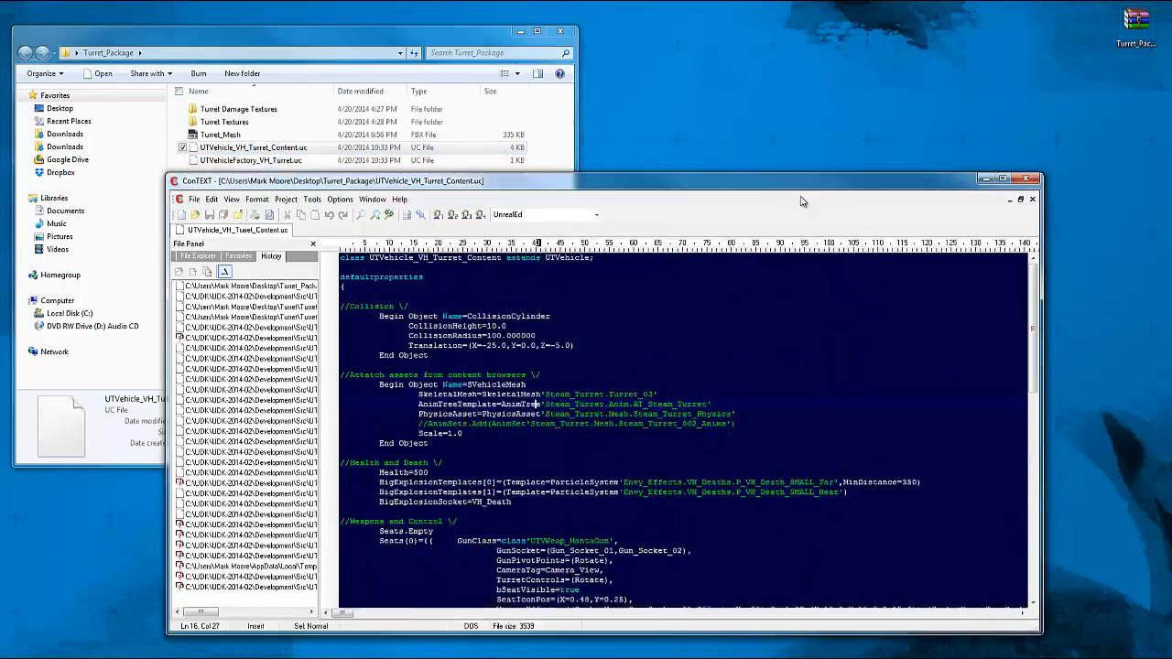
- Look through the turret vehicle script's commented sections, from collision and attached assets to weapons, damage and sound
{"action": "scroll", "coordinate": [758, 272], "scroll_direction": "down", "scroll_amount": 12}
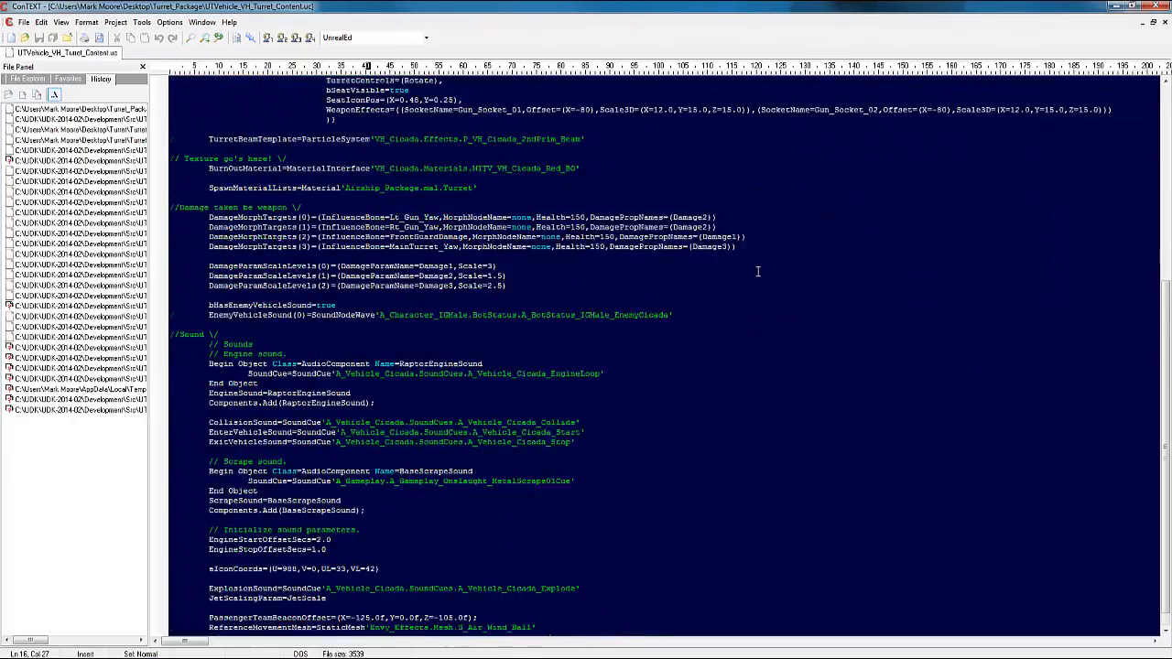
{"action": "scroll", "coordinate": [758, 271], "scroll_direction": "up", "scroll_amount": 10}
{"action": "scroll", "coordinate": [758, 272], "scroll_direction": "up", "scroll_amount": 2}
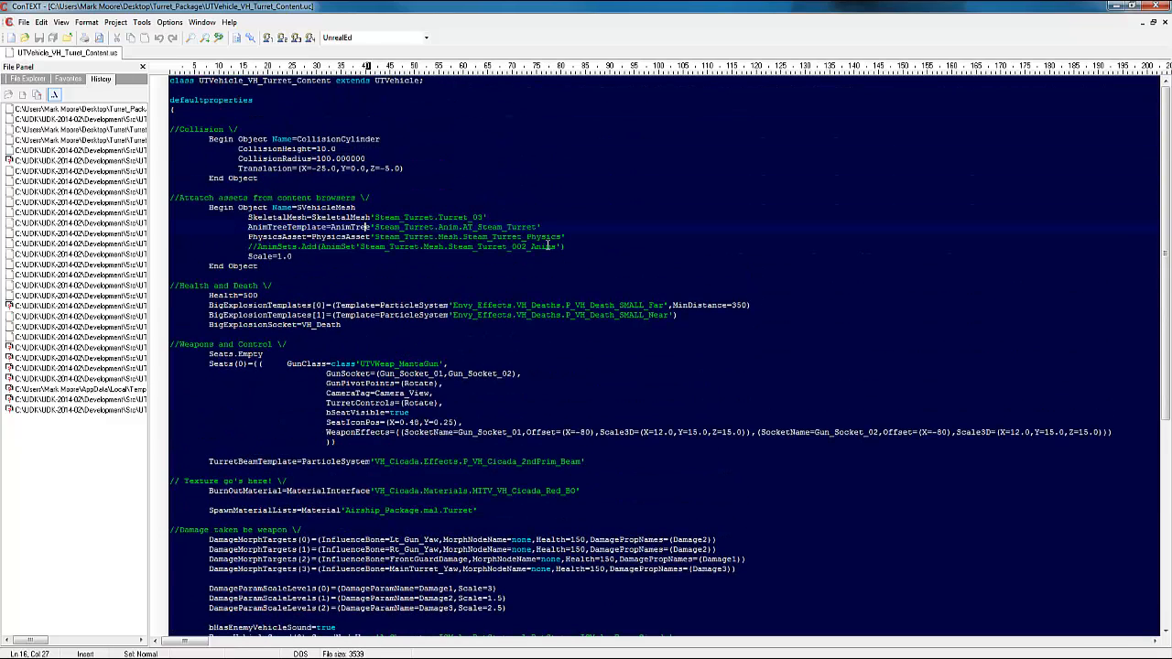
{"action": "scroll", "coordinate": [548, 245], "scroll_direction": "down", "scroll_amount": 2}
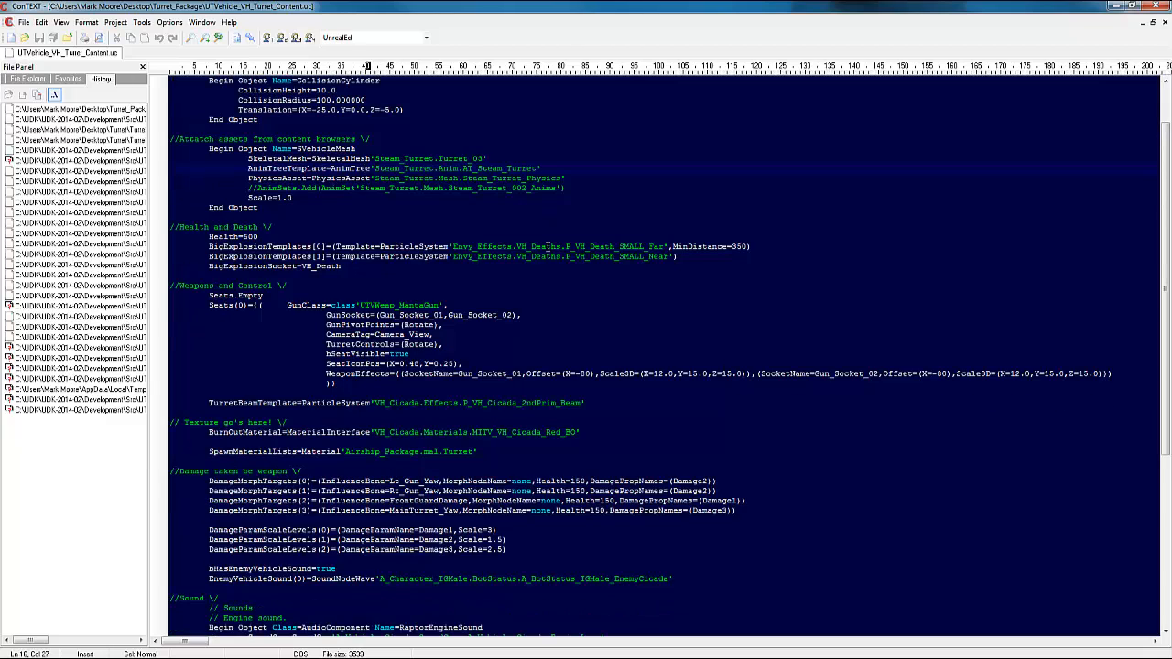
{"action": "scroll", "coordinate": [548, 245], "scroll_direction": "up", "scroll_amount": 2}
{"action": "scroll", "coordinate": [548, 245], "scroll_direction": "down", "scroll_amount": 4}
{"action": "scroll", "coordinate": [548, 246], "scroll_direction": "up", "scroll_amount": 1}
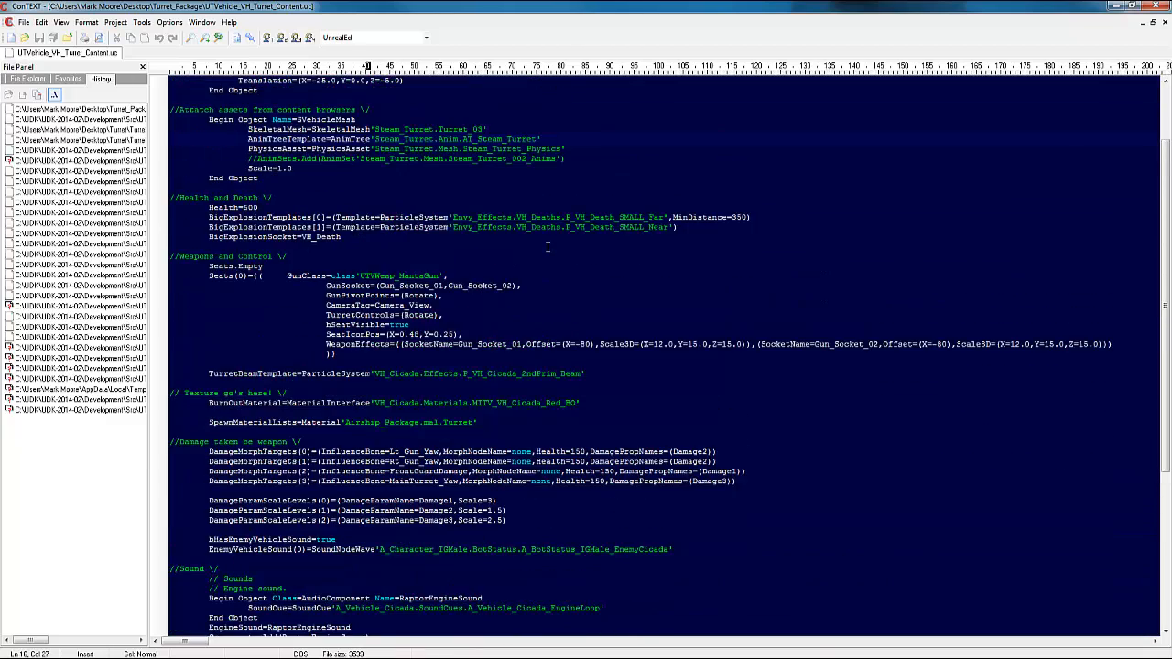
{"action": "scroll", "coordinate": [547, 246], "scroll_direction": "up", "scroll_amount": 3}
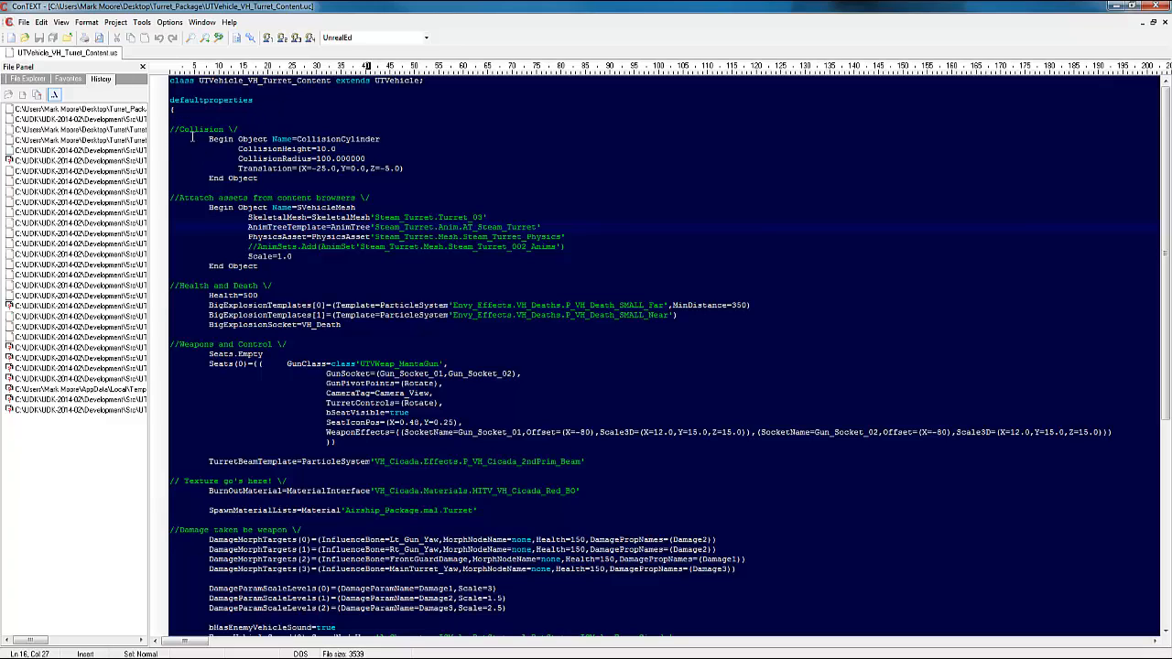
{"action": "scroll", "coordinate": [203, 294], "scroll_direction": "down", "scroll_amount": 4}
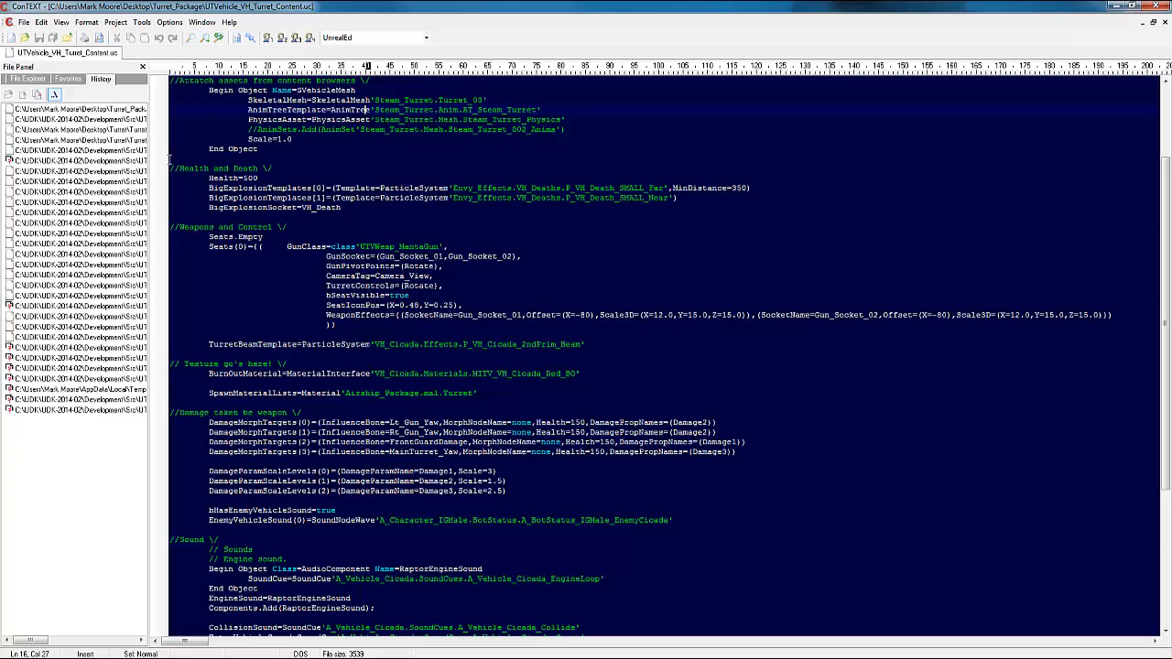
- Examine the Health and Death and the Weapons and Control sections, including the GunClass entry, and skim the remaining script
{"action": "left_click_drag", "start_coordinate": [178, 168], "coordinate": [249, 170]}
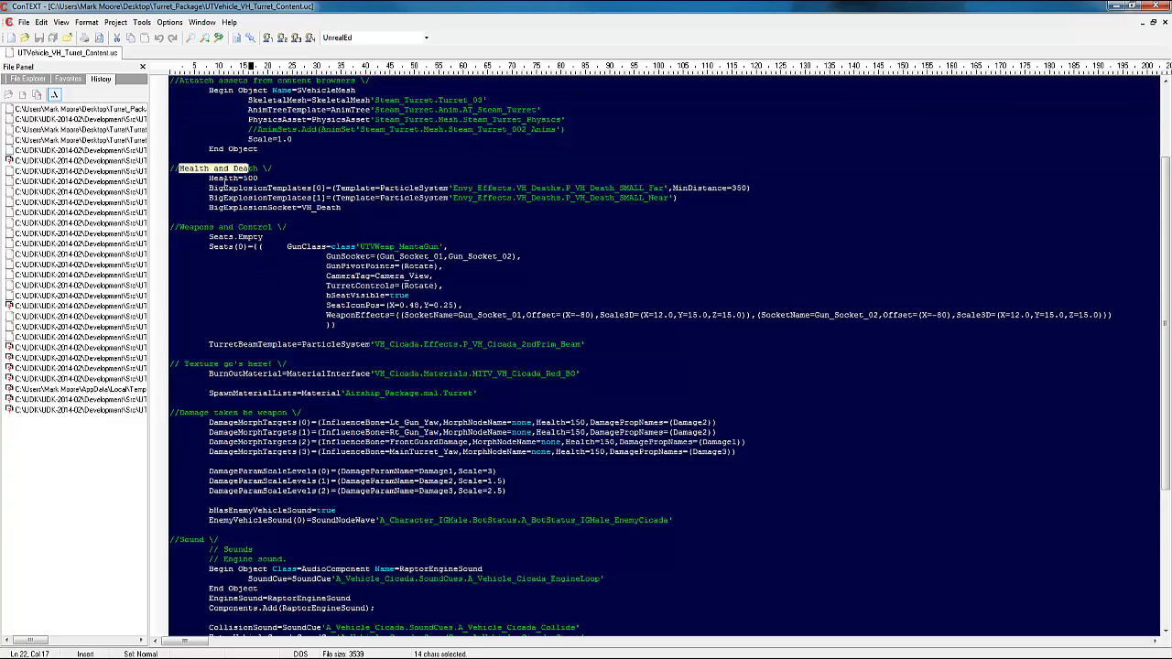
{"action": "left_click", "coordinate": [229, 178]}
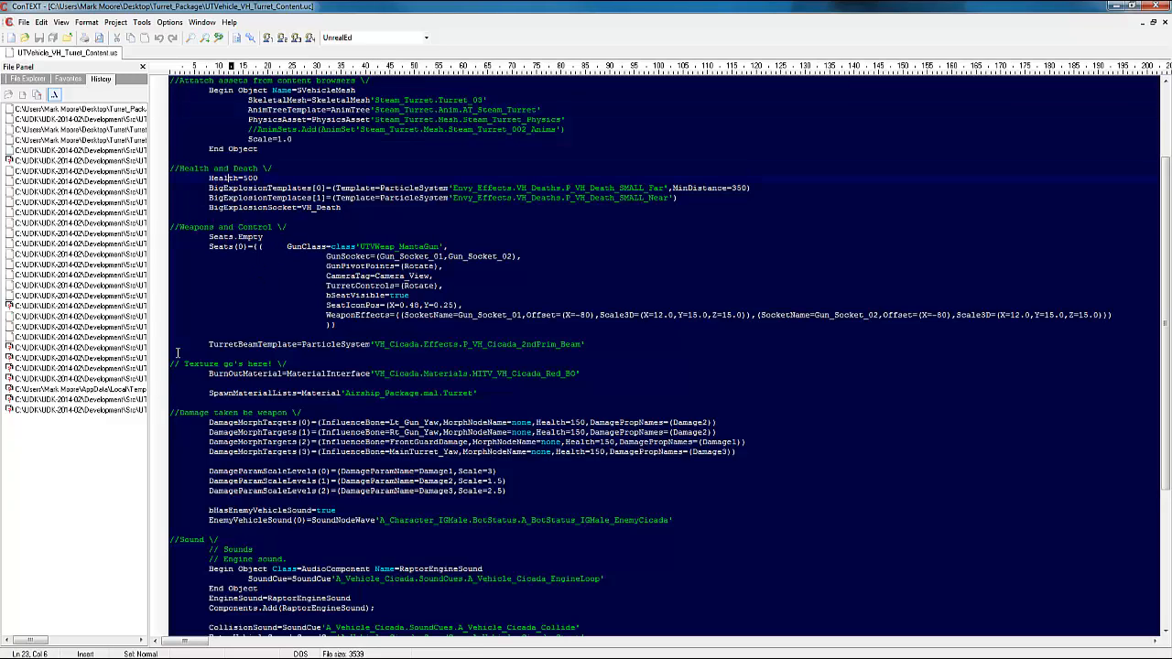
{"action": "left_click_drag", "start_coordinate": [207, 236], "coordinate": [749, 315]}
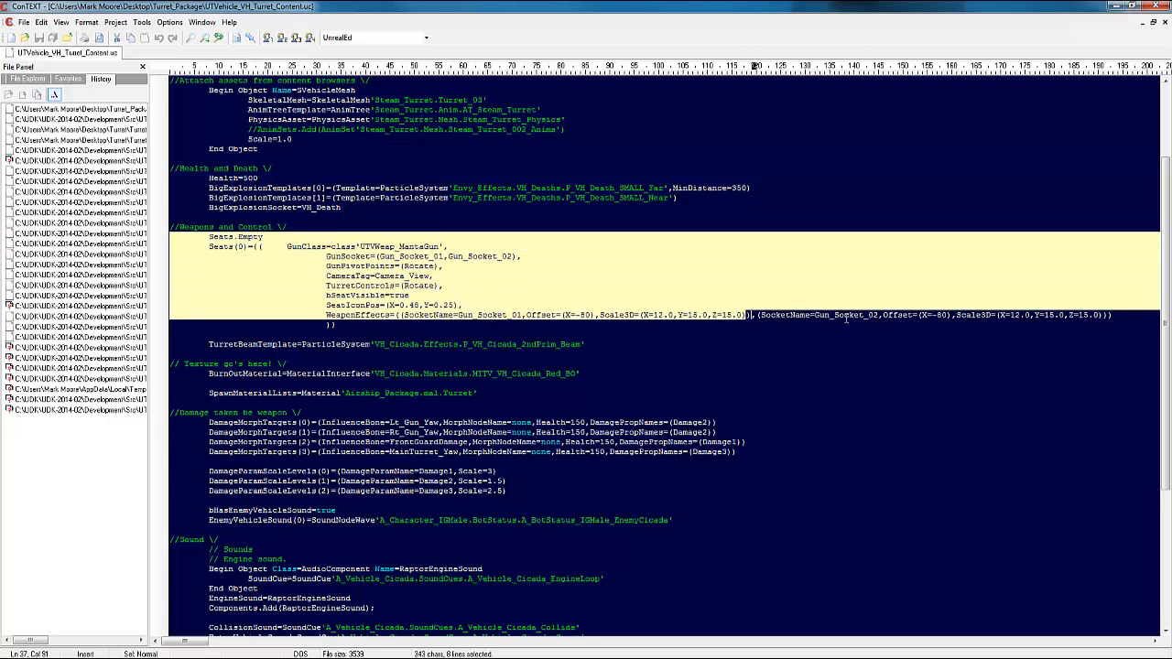
{"action": "left_click_drag", "start_coordinate": [846, 319], "coordinate": [144, 293]}
{"action": "left_click", "coordinate": [380, 288]}
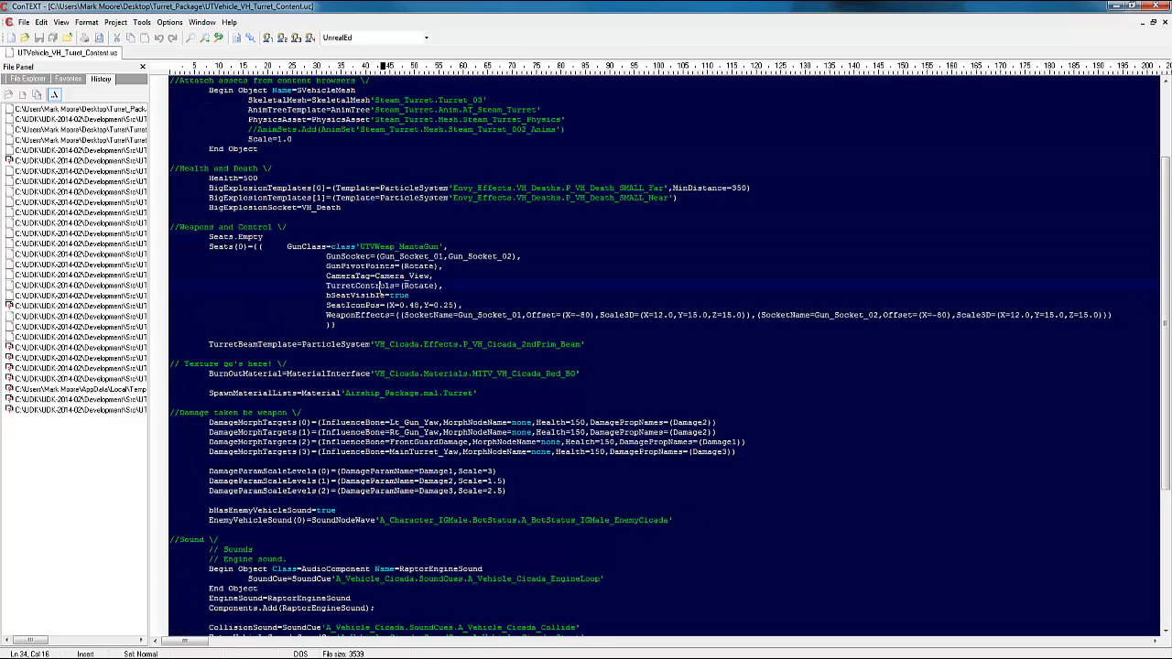
{"action": "left_click_drag", "start_coordinate": [288, 247], "coordinate": [446, 247]}
{"action": "scroll", "coordinate": [509, 249], "scroll_direction": "down", "scroll_amount": 8}
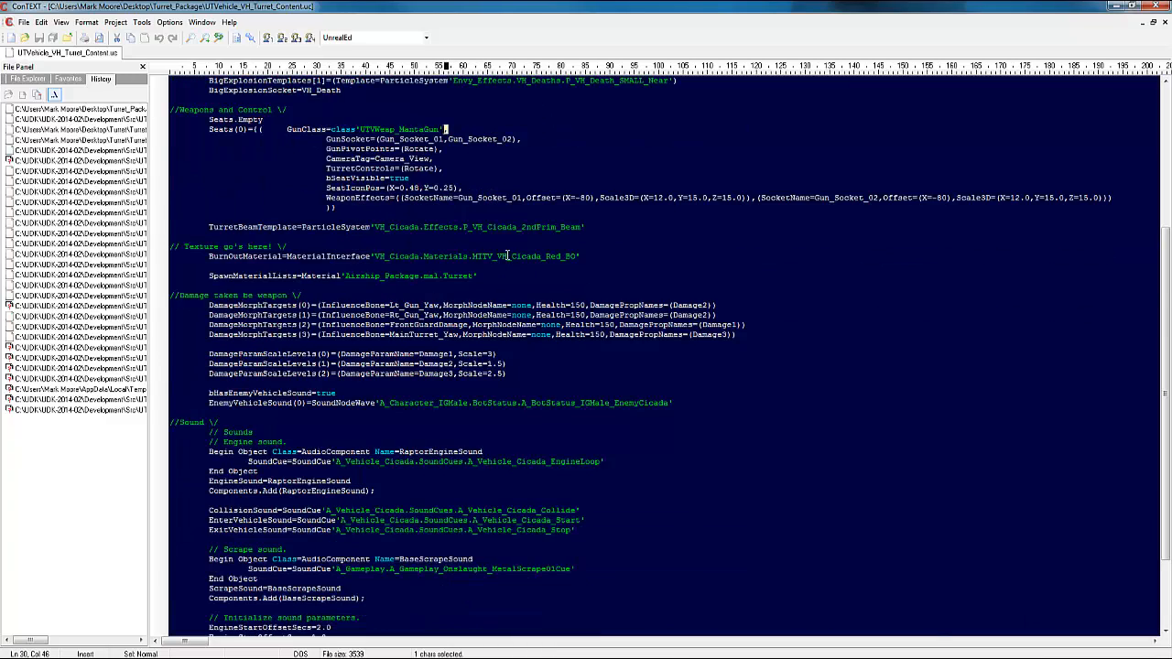
{"action": "scroll", "coordinate": [509, 255], "scroll_direction": "up", "scroll_amount": 12}
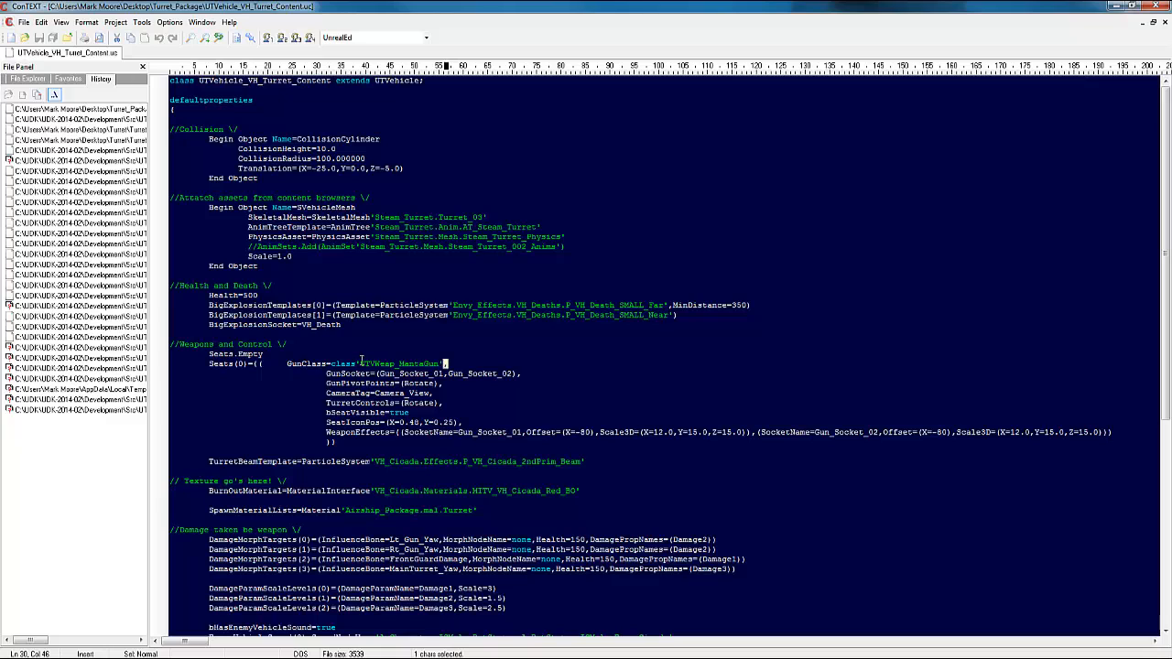
- Examine the turret script from the GunClass entry down through the damage, enemy vehicle sound and Sound sections
{"action": "left_click_drag", "start_coordinate": [360, 364], "coordinate": [532, 348]}
{"action": "scroll", "coordinate": [389, 417], "scroll_direction": "down", "scroll_amount": 10}
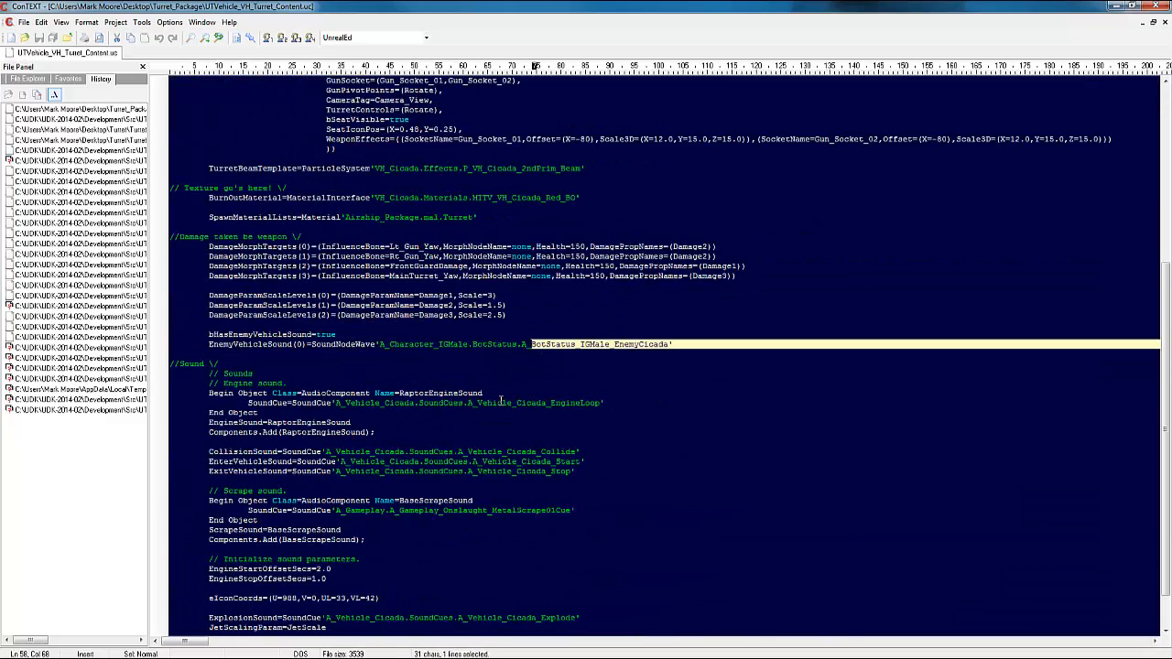
{"action": "left_click_drag", "start_coordinate": [365, 342], "coordinate": [700, 335]}
{"action": "left_click", "coordinate": [550, 344]}
{"action": "scroll", "coordinate": [506, 291], "scroll_direction": "down", "scroll_amount": 2}
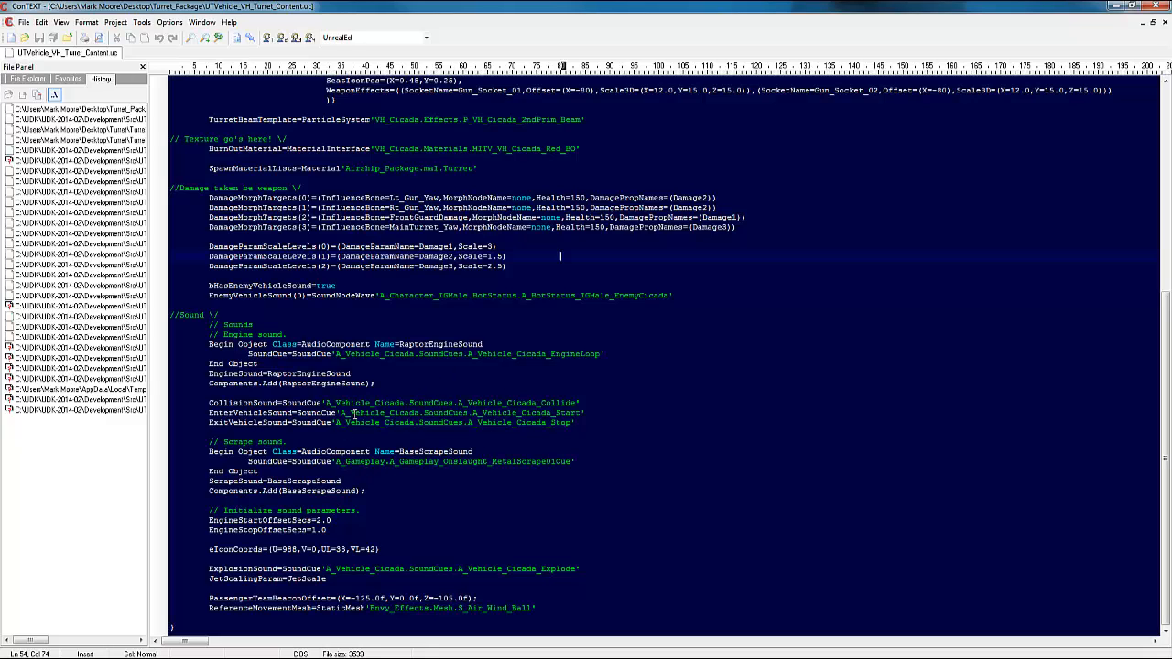
{"action": "scroll", "coordinate": [349, 425], "scroll_direction": "up", "scroll_amount": 10}
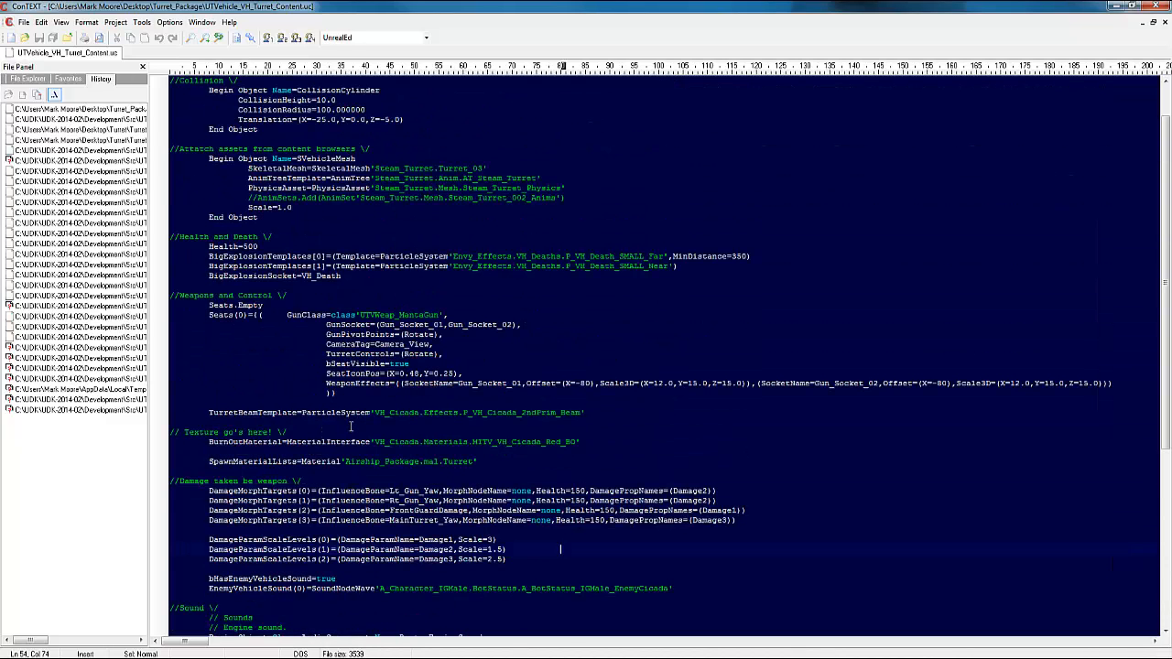
- Review the SkeletalMesh, AnimTreeTemplate and PhysicsAsset references in the script's attached assets section
{"action": "left_click_drag", "start_coordinate": [370, 168], "coordinate": [434, 169]}
{"action": "left_click_drag", "start_coordinate": [247, 178], "coordinate": [448, 178]}
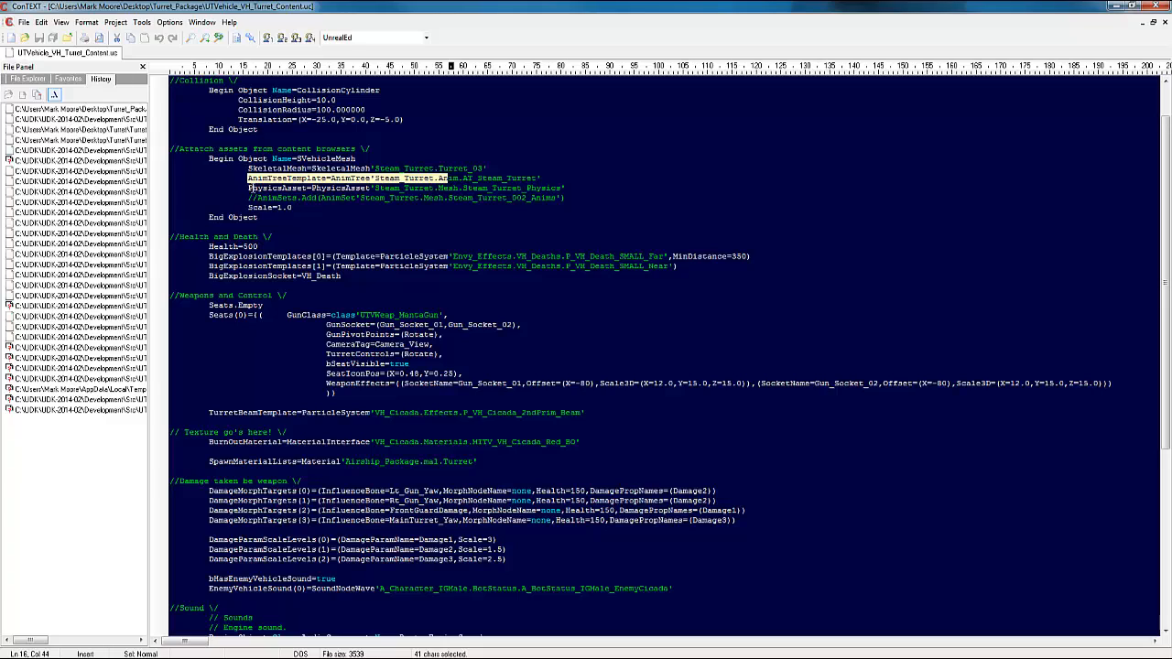
{"action": "left_click_drag", "start_coordinate": [248, 188], "coordinate": [464, 189]}
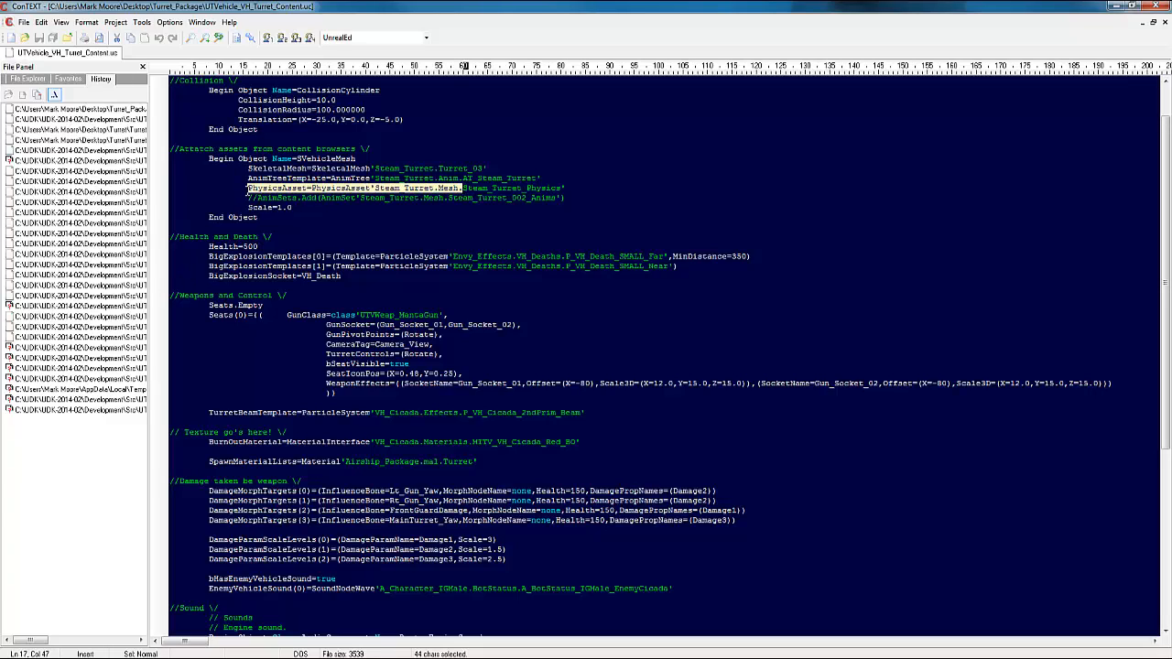
{"action": "left_click_drag", "start_coordinate": [209, 188], "coordinate": [368, 188]}
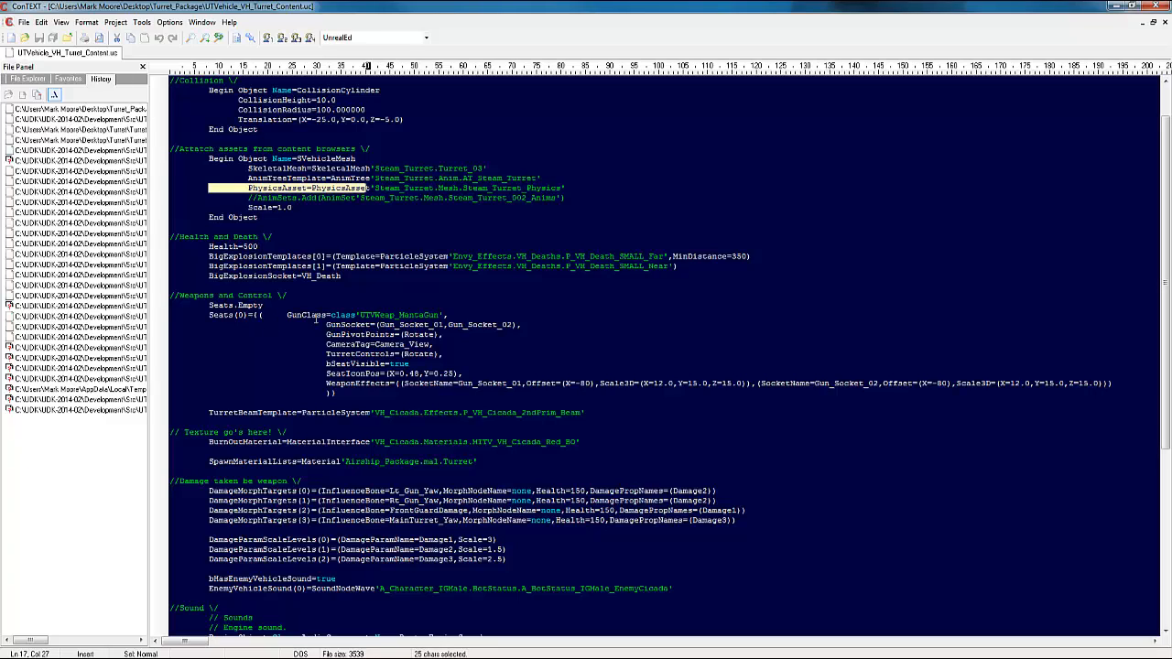
- Examine the Weapons and Control seat settings, including the GunSocket, GunPivotPoints and CameraTag entries
{"action": "left_click_drag", "start_coordinate": [210, 296], "coordinate": [524, 385]}
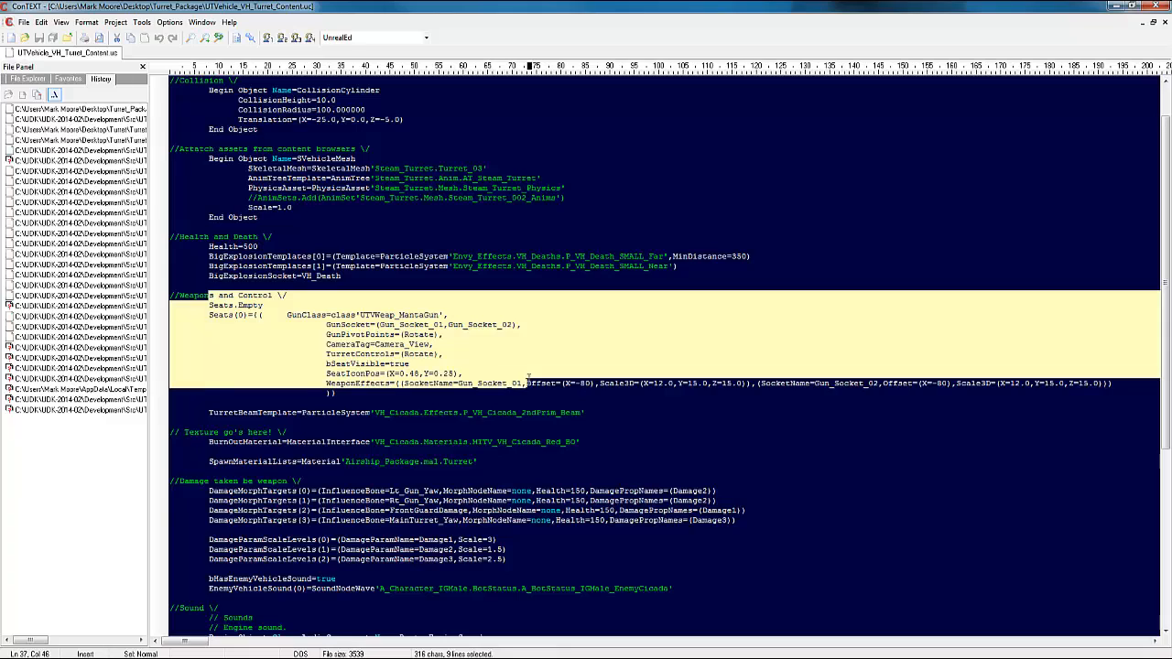
{"action": "scroll", "coordinate": [421, 346], "scroll_direction": "up", "scroll_amount": 1}
{"action": "left_click", "coordinate": [372, 364]}
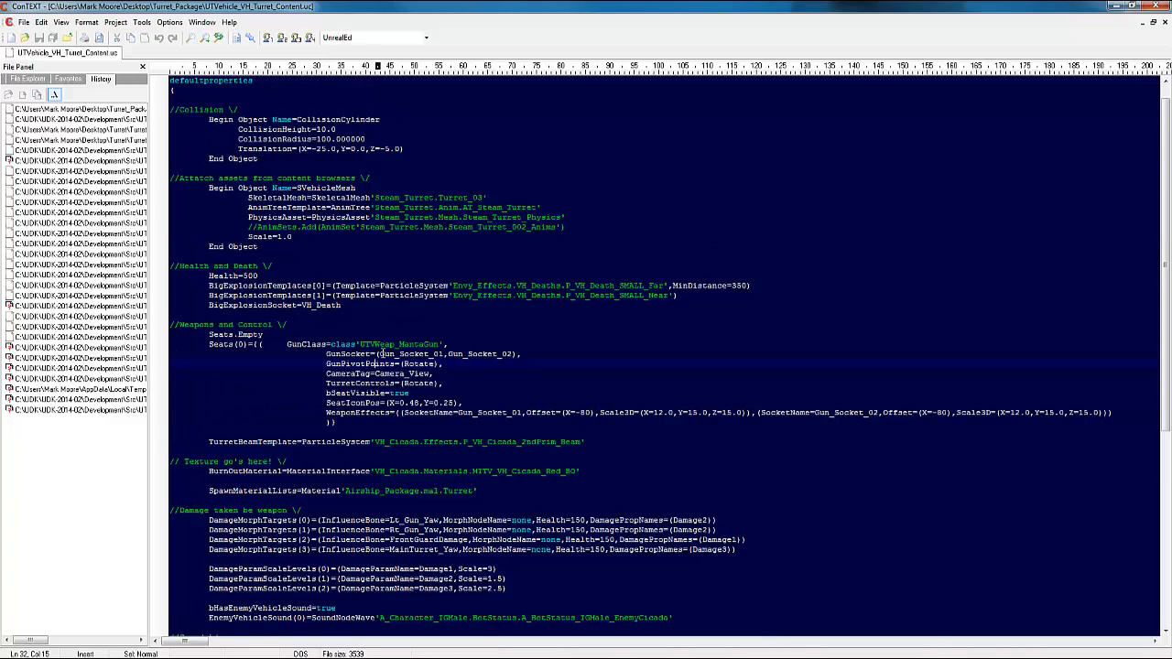
{"action": "left_click_drag", "start_coordinate": [378, 354], "coordinate": [445, 354]}
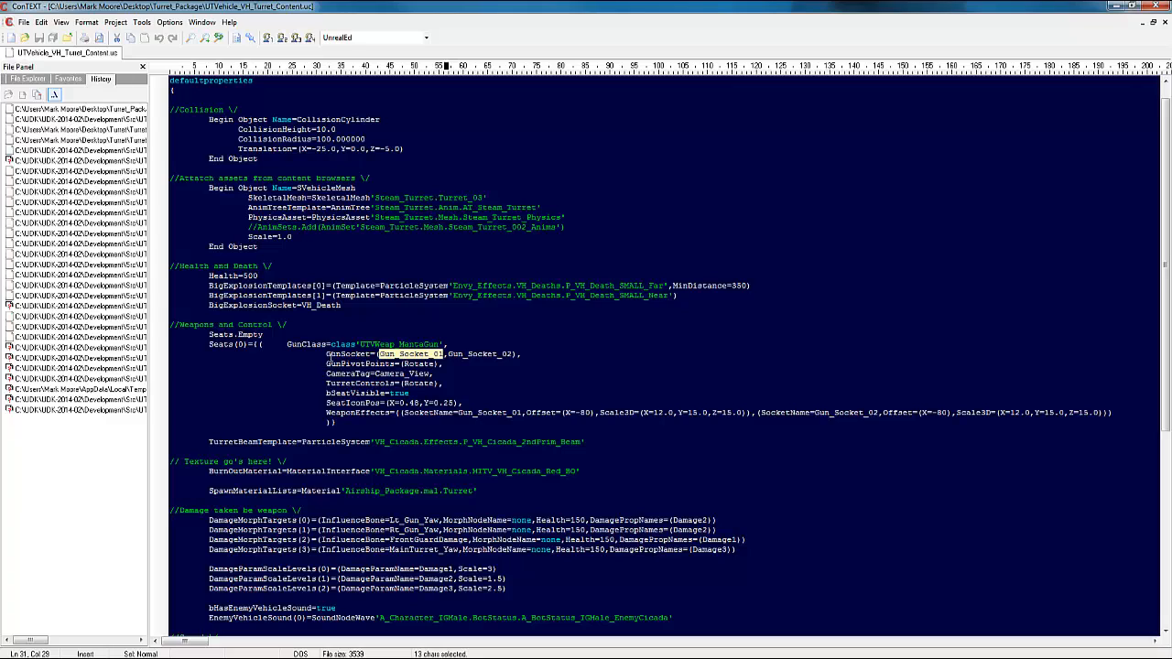
{"action": "left_click_drag", "start_coordinate": [327, 354], "coordinate": [492, 354]}
{"action": "left_click_drag", "start_coordinate": [316, 363], "coordinate": [392, 364]}
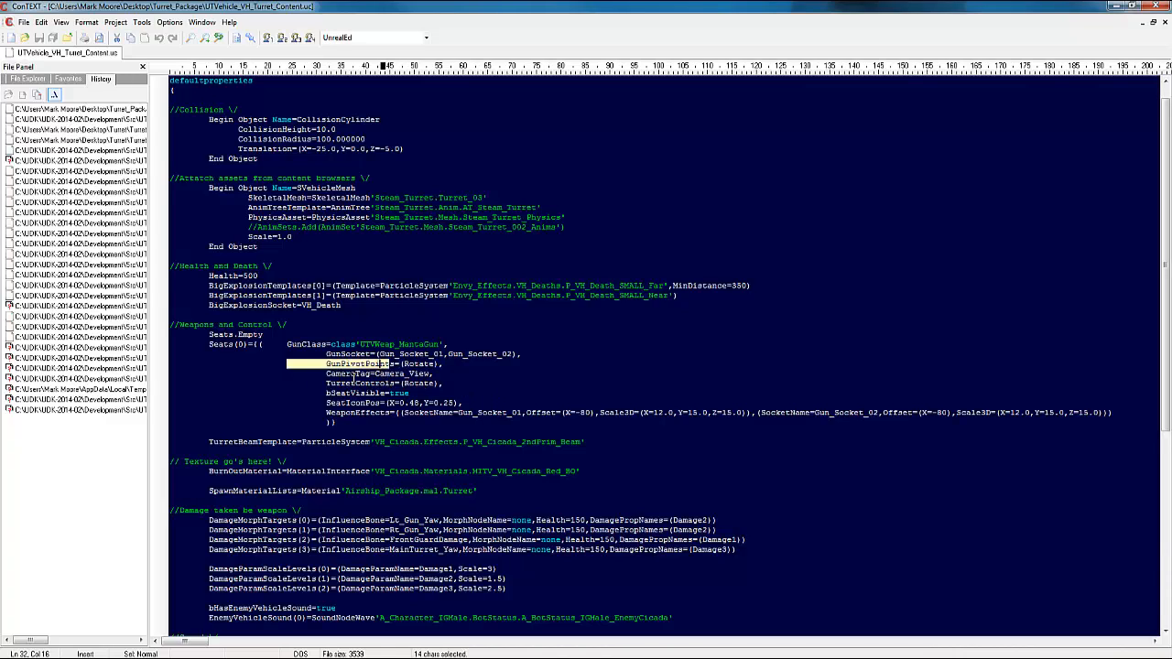
{"action": "left_click_drag", "start_coordinate": [357, 373], "coordinate": [433, 374]}
{"action": "left_click_drag", "start_coordinate": [289, 373], "coordinate": [374, 374]}
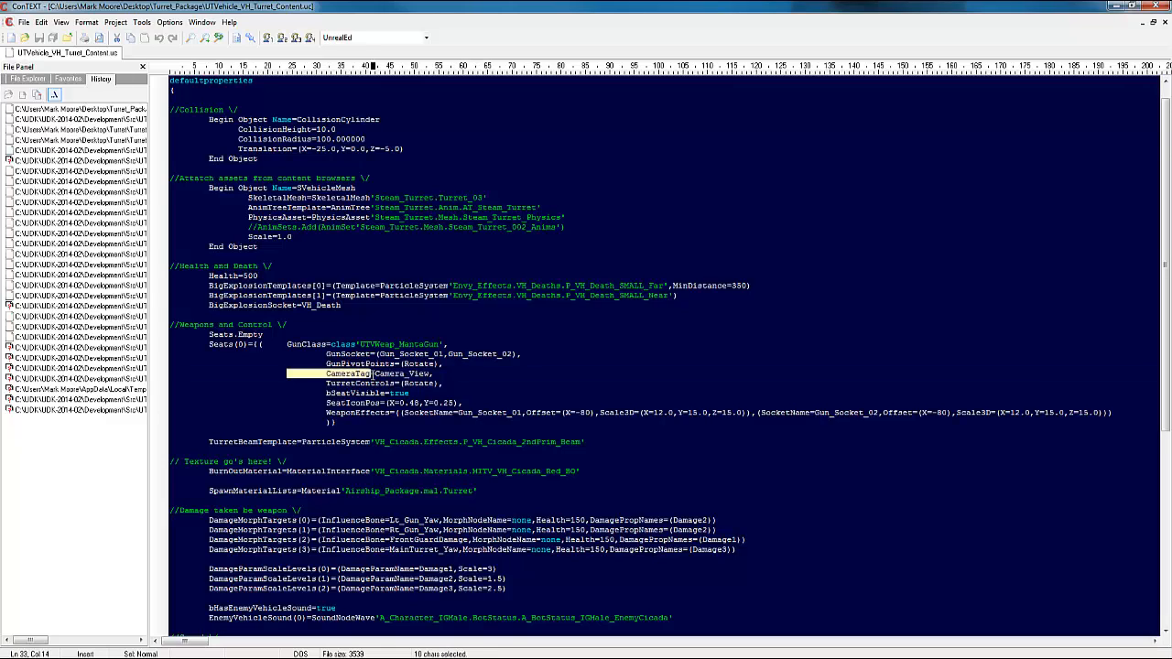
- Examine the texture section's BurnOutMaterial and SpawnMaterialLists material references
{"action": "scroll", "coordinate": [391, 363], "scroll_direction": "down", "scroll_amount": 3}
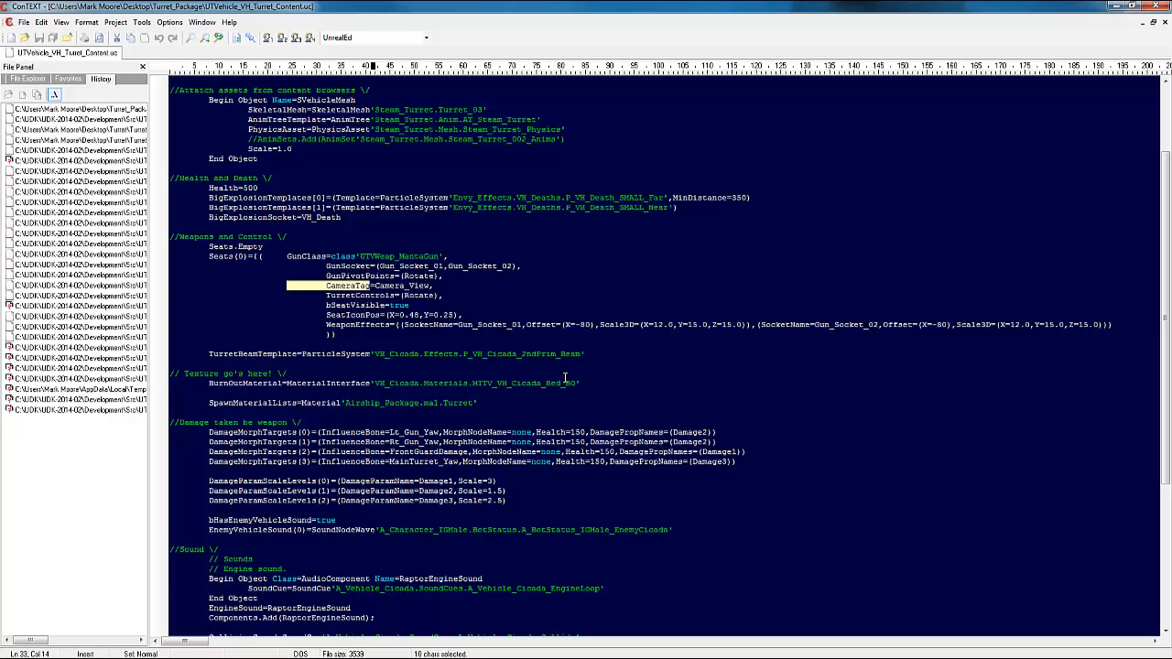
{"action": "scroll", "coordinate": [622, 347], "scroll_direction": "down", "scroll_amount": 2}
{"action": "scroll", "coordinate": [549, 337], "scroll_direction": "down", "scroll_amount": 2}
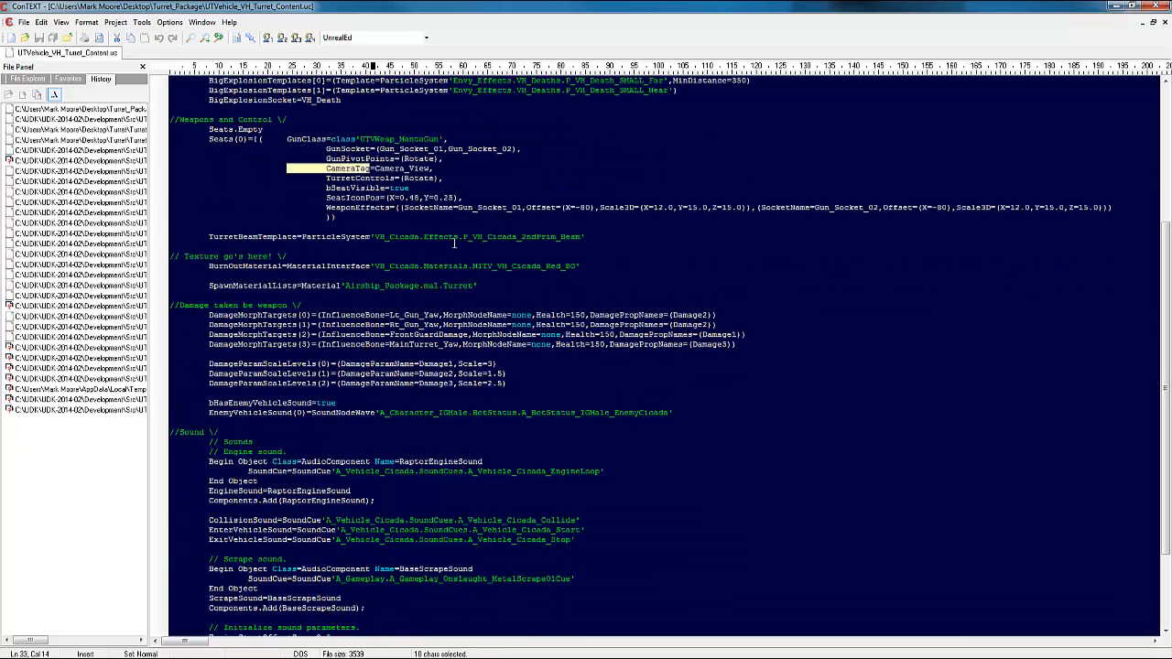
{"action": "scroll", "coordinate": [597, 306], "scroll_direction": "down", "scroll_amount": 1}
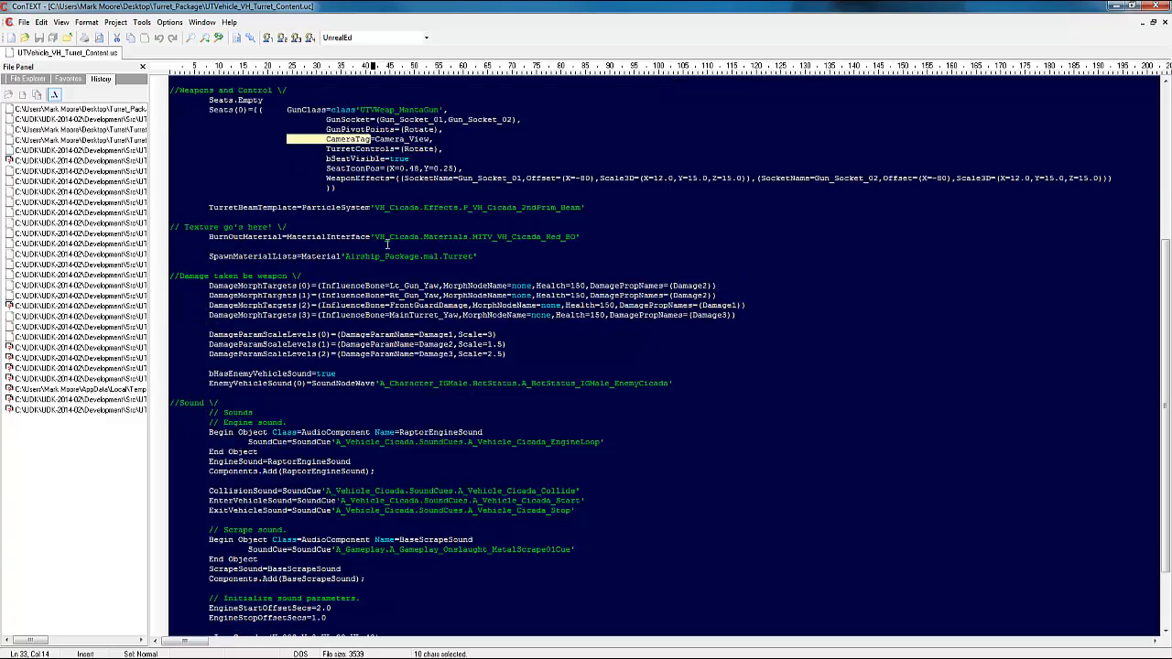
{"action": "left_click_drag", "start_coordinate": [371, 236], "coordinate": [591, 235]}
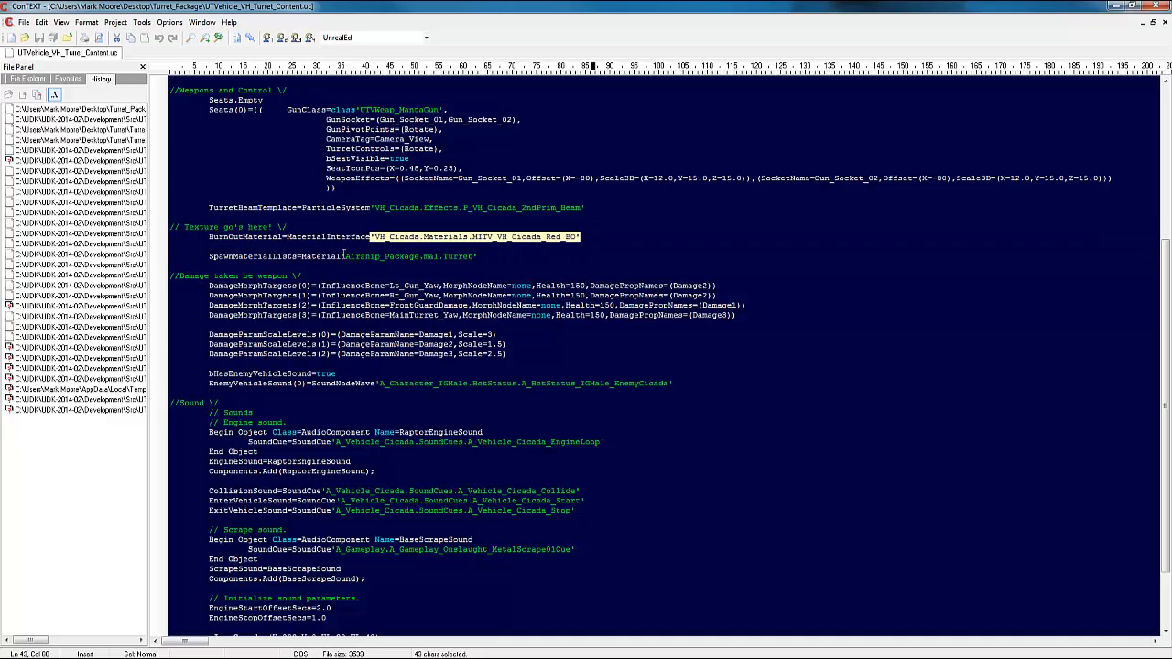
{"action": "left_click_drag", "start_coordinate": [341, 256], "coordinate": [480, 257]}
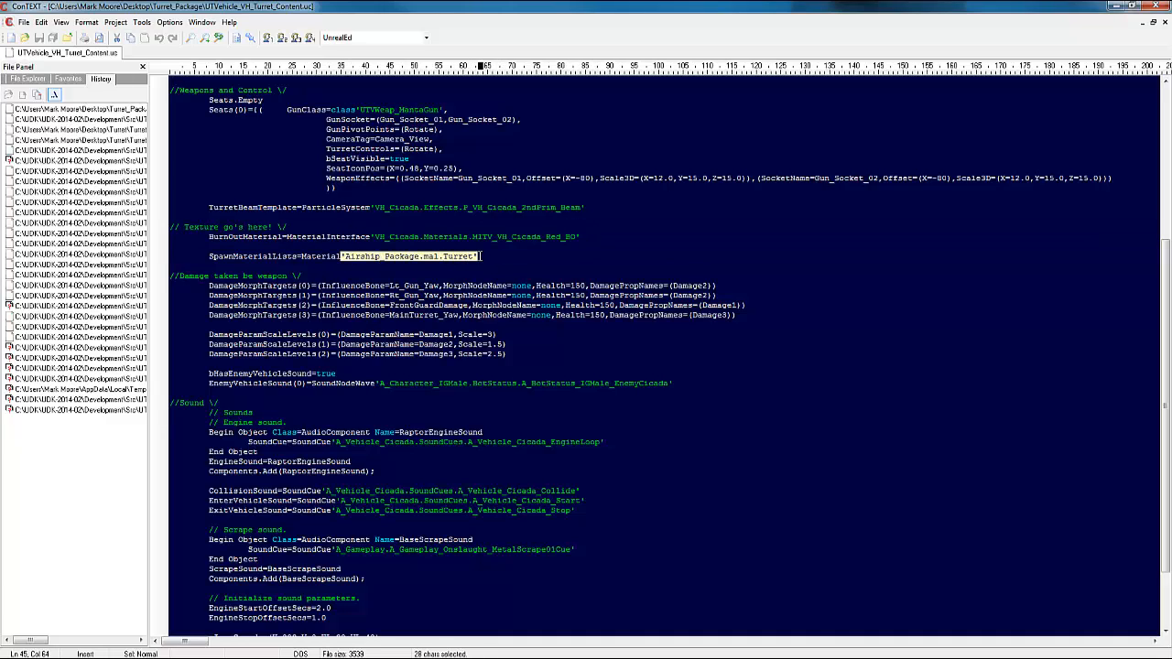
{"action": "scroll", "coordinate": [481, 256], "scroll_direction": "down", "scroll_amount": 3}
{"action": "scroll", "coordinate": [461, 364], "scroll_direction": "up", "scroll_amount": 3}
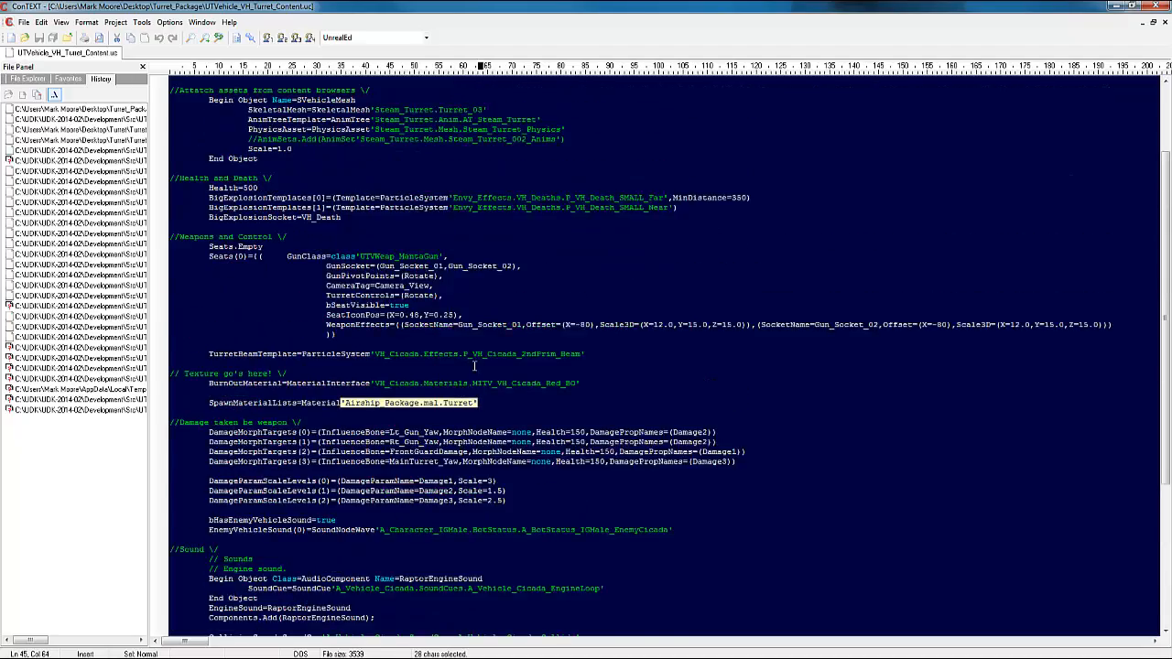
- Arrange the ConTEXT script window and the UDK editor with its Content Browser side by side on the desktop
{"action": "double_click", "coordinate": [727, 13]}
{"action": "left_click_drag", "start_coordinate": [724, 38], "coordinate": [445, 26]}
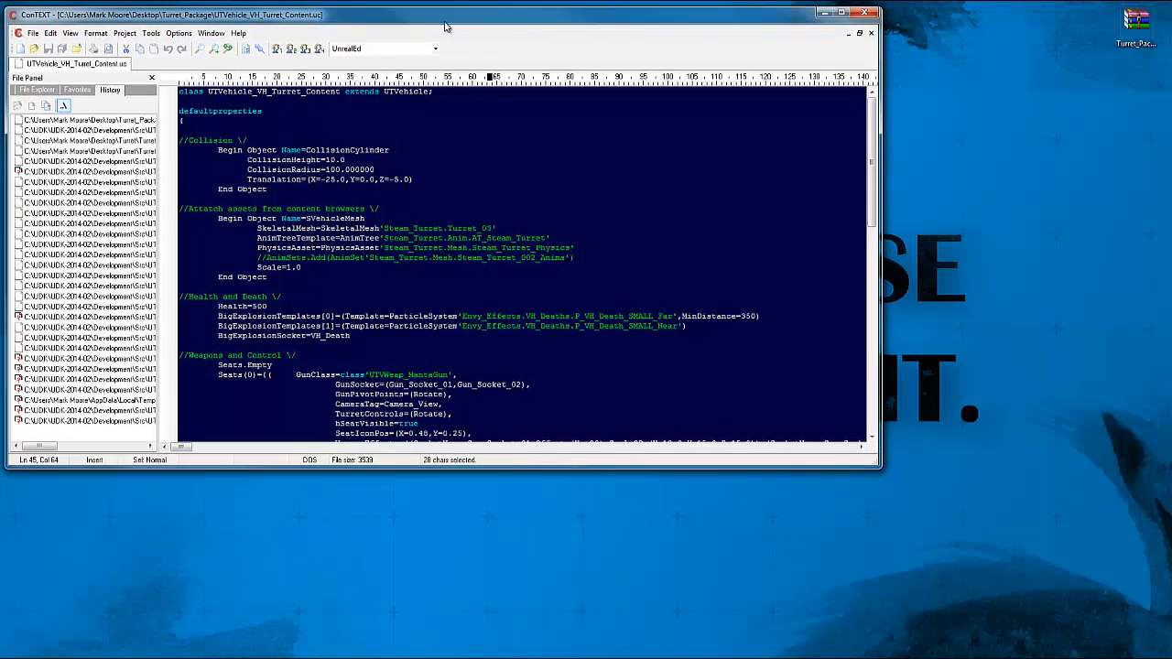
{"action": "left_click_drag", "start_coordinate": [877, 472], "coordinate": [650, 656]}
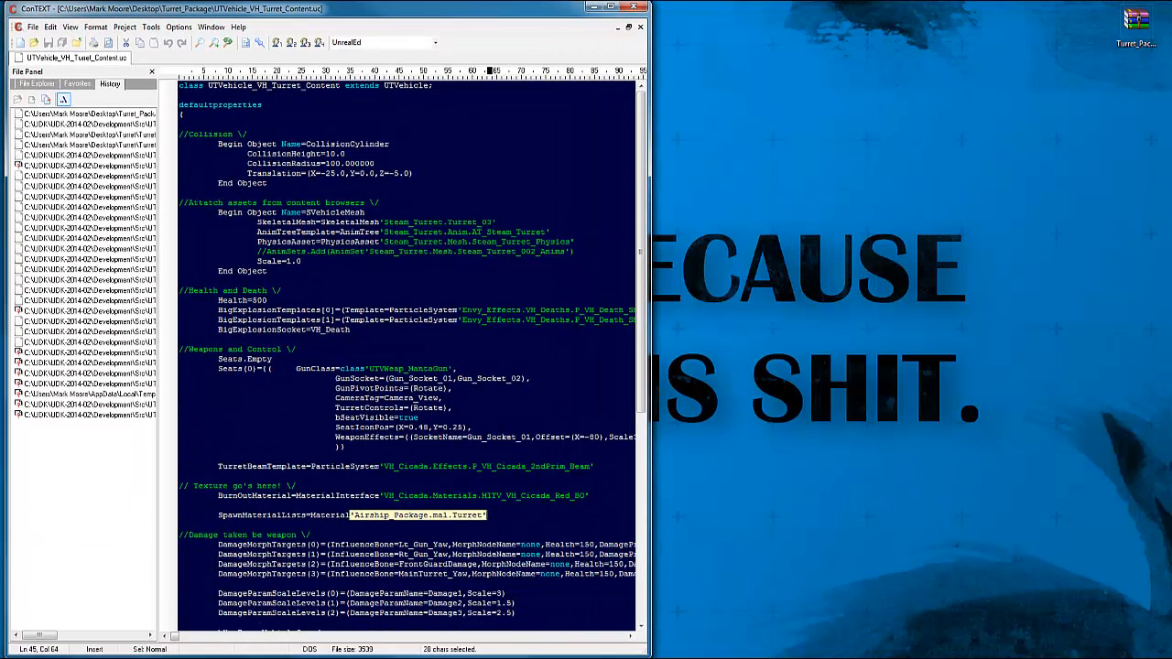
{"action": "key", "text": "alt+Tab"}
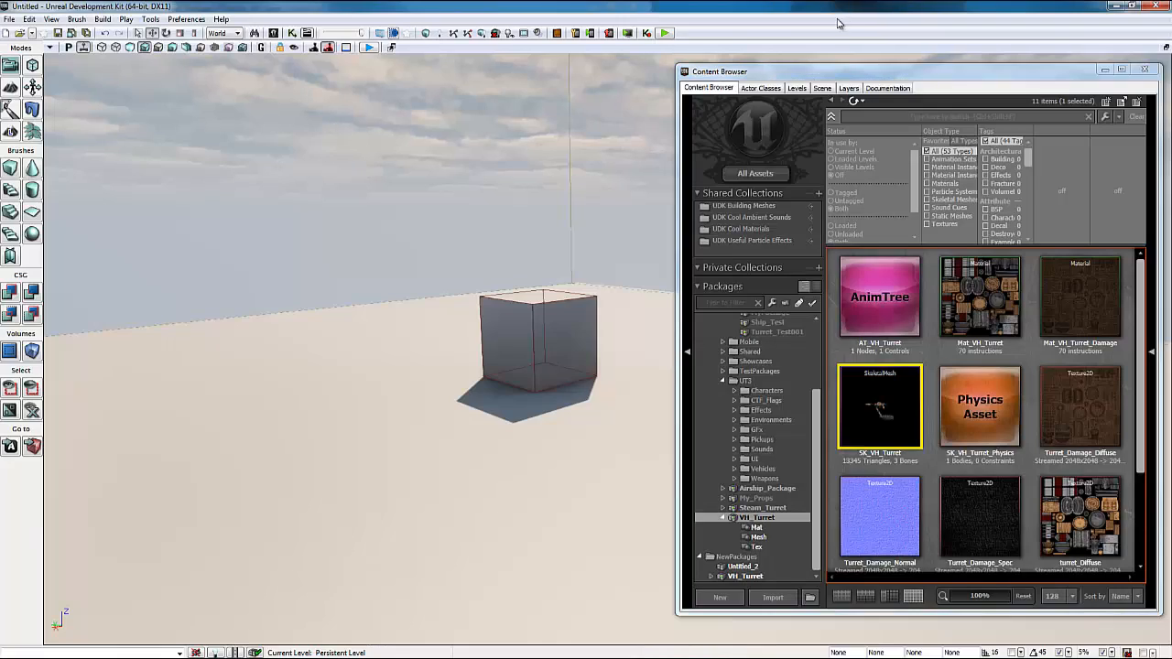
{"action": "left_click_drag", "start_coordinate": [782, 10], "coordinate": [1170, 64]}
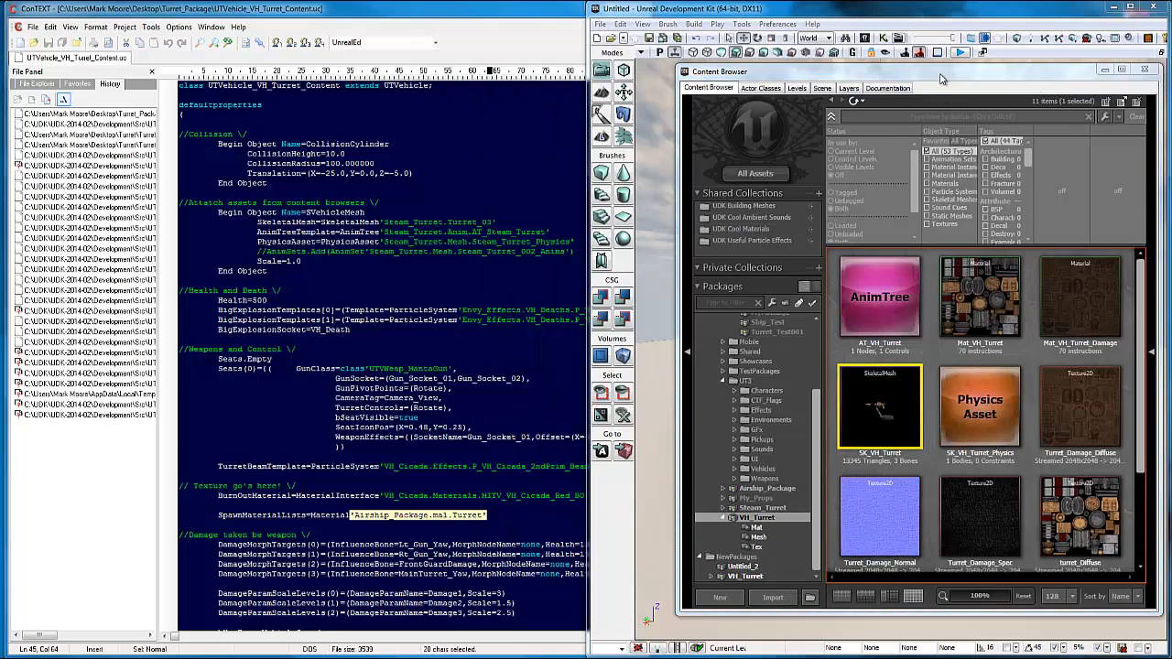
{"action": "left_click_drag", "start_coordinate": [941, 74], "coordinate": [909, 77]}
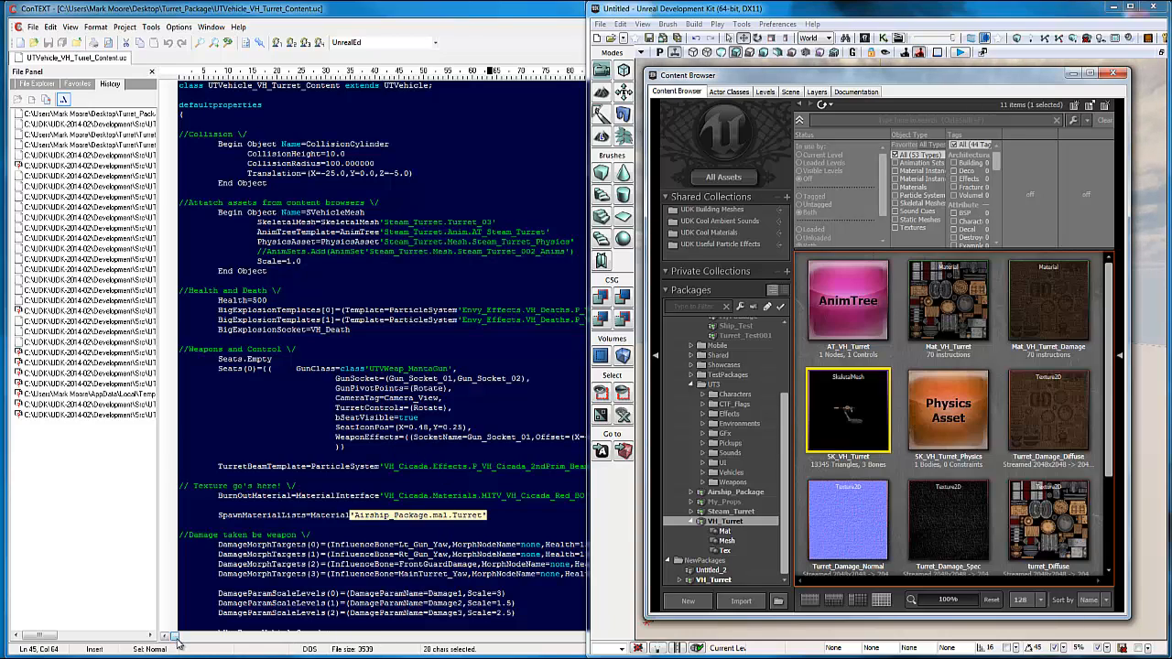
{"action": "left_click", "coordinate": [309, 104]}
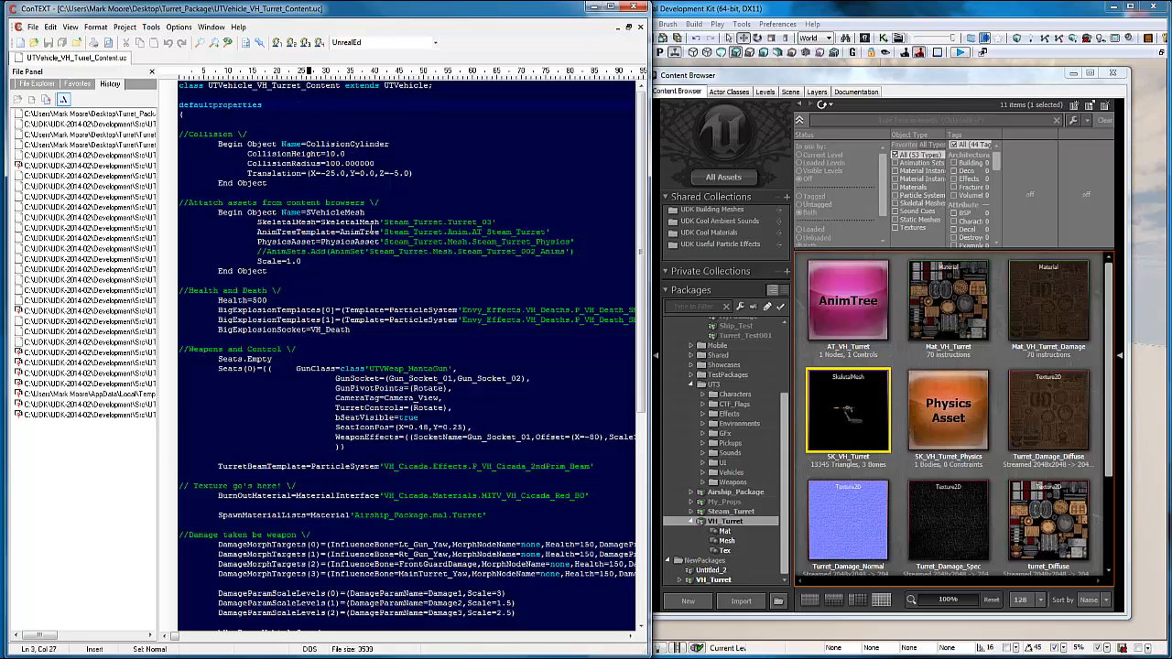
- Copy the full name of the SK_VH_Turret skeletal mesh and replace the script's SkeletalMesh reference with it
{"action": "left_click", "coordinate": [402, 222]}
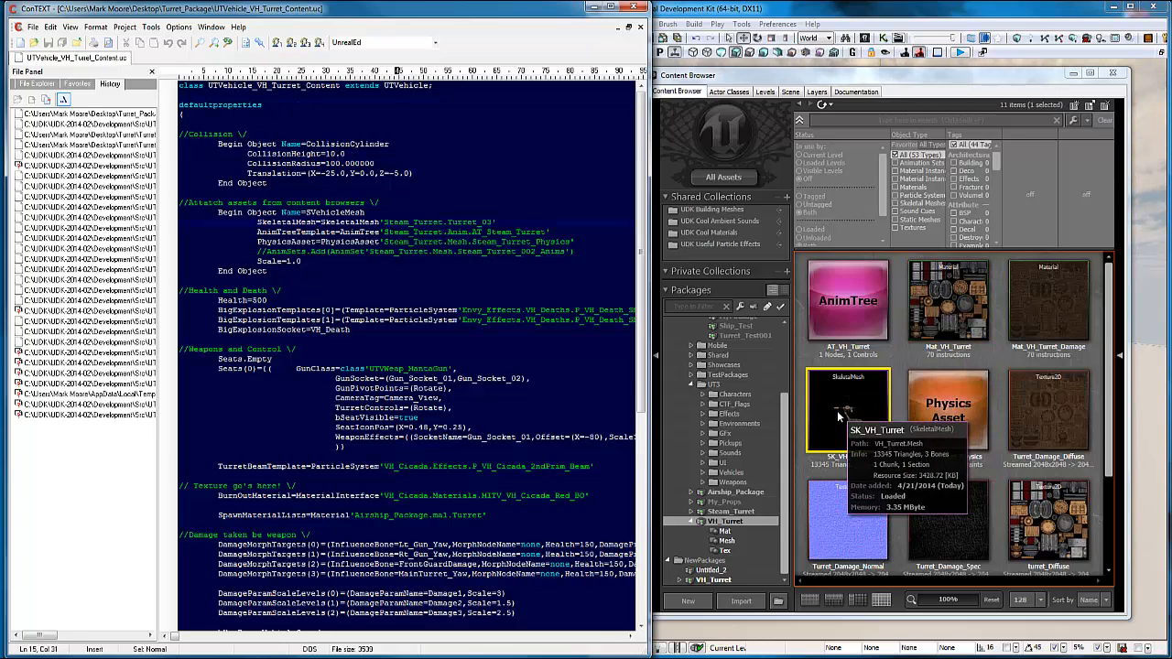
{"action": "left_click", "coordinate": [839, 409]}
{"action": "right_click", "coordinate": [847, 407]}
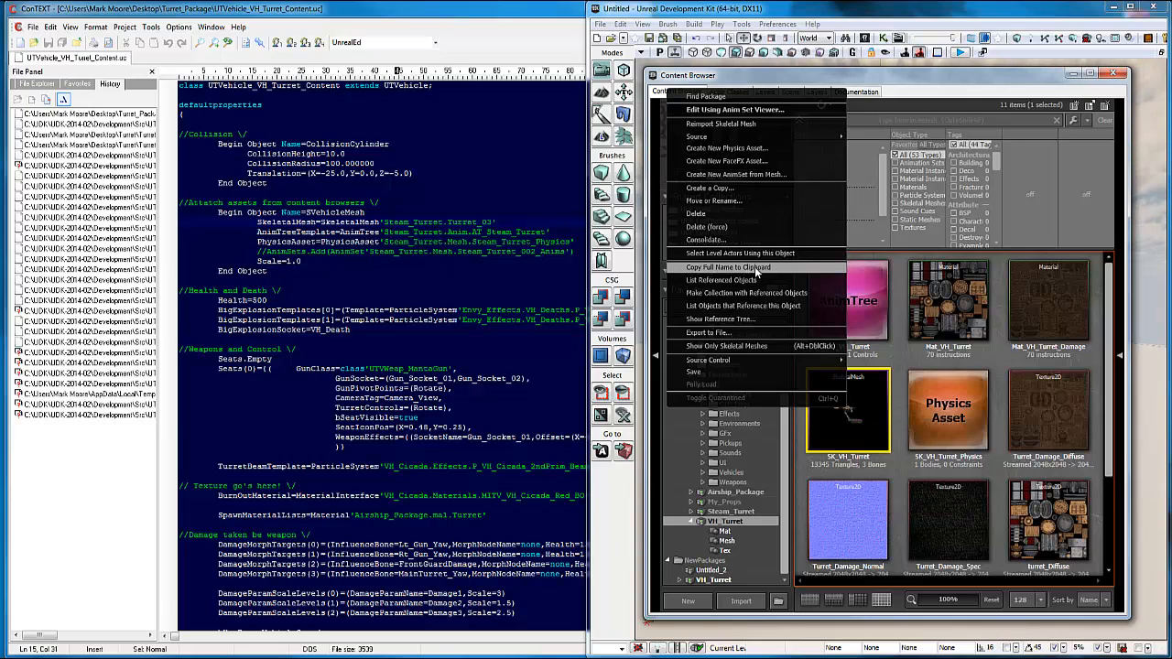
{"action": "left_click", "coordinate": [756, 269]}
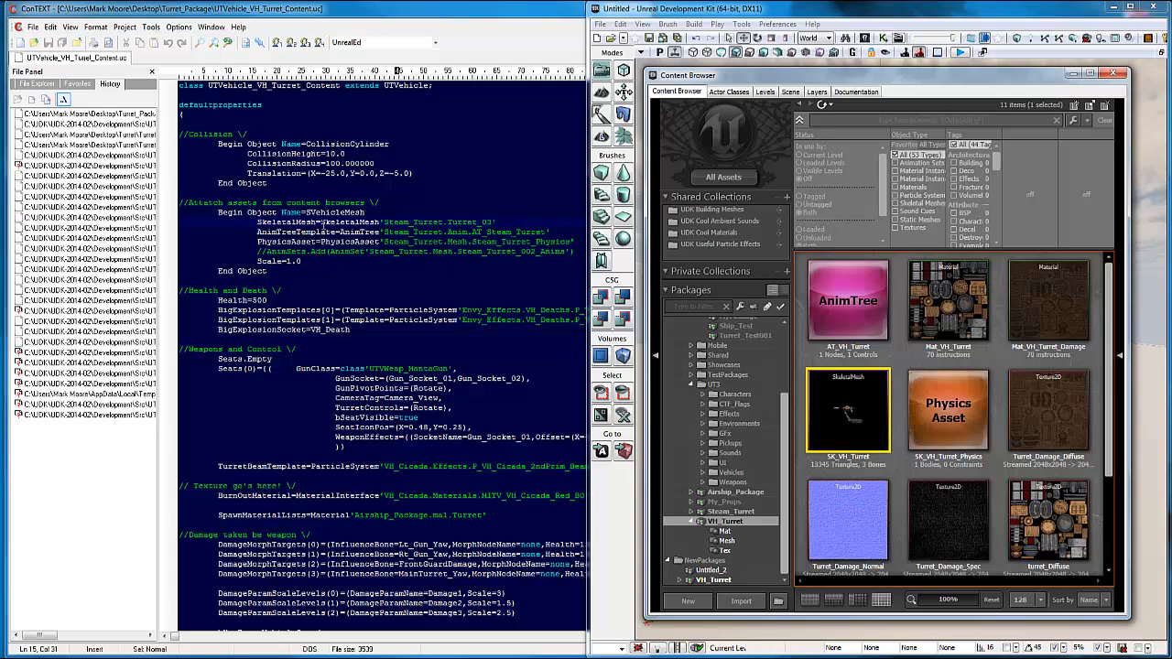
{"action": "left_click_drag", "start_coordinate": [321, 221], "coordinate": [496, 225]}
{"action": "right_click", "coordinate": [479, 226]}
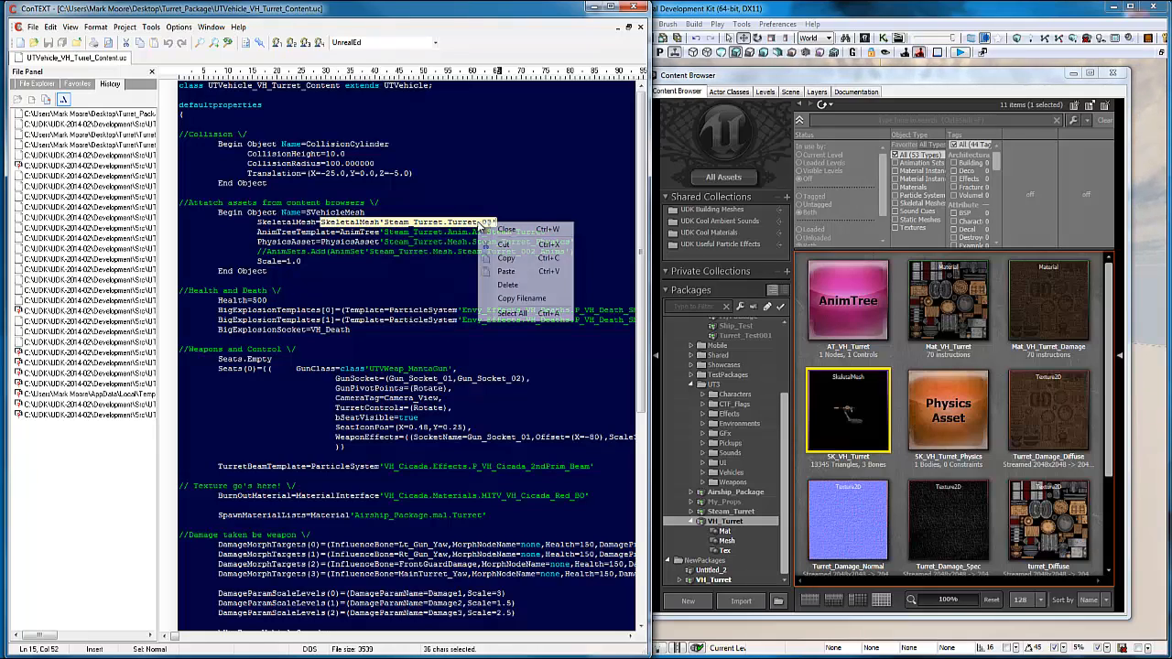
{"action": "left_click", "coordinate": [530, 271]}
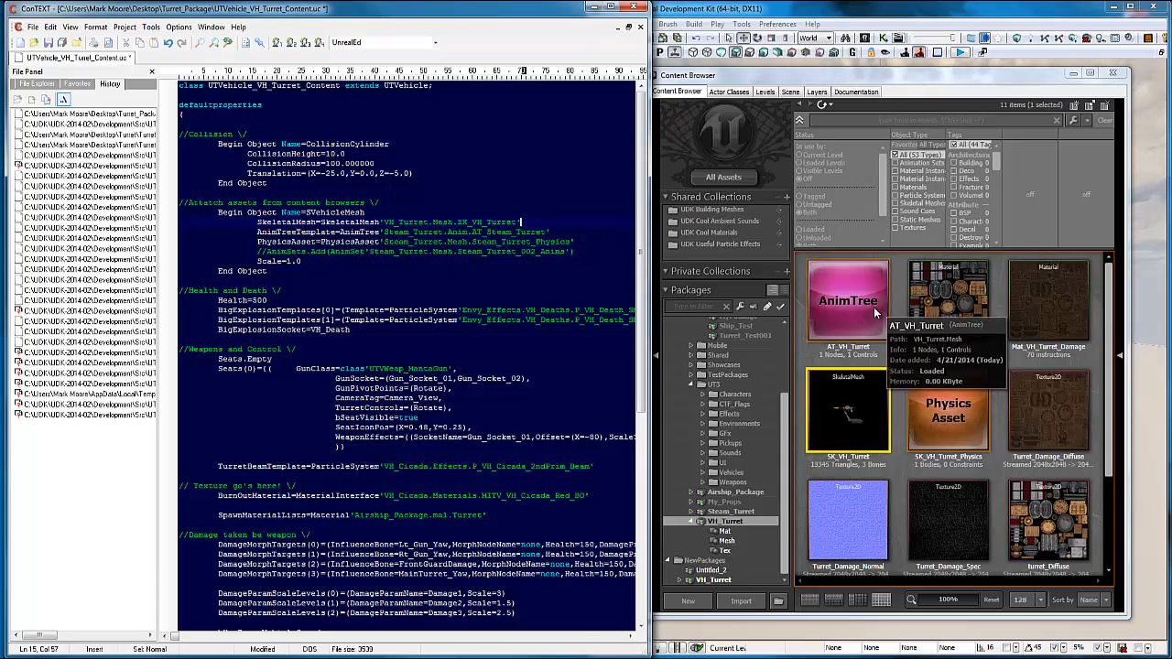
- Copy the full name of the AT_VH_Turret AnimTree and replace the script's AnimTreeTemplate reference with it
{"action": "left_click", "coordinate": [842, 295]}
{"action": "right_click", "coordinate": [841, 296]}
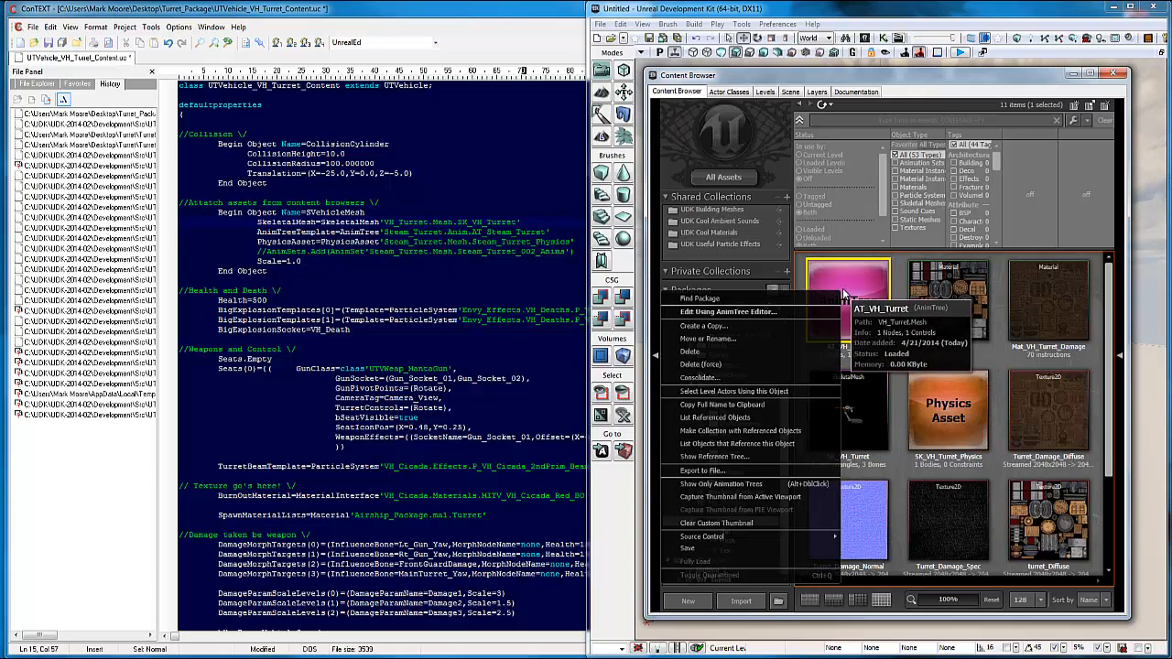
{"action": "left_click", "coordinate": [728, 404]}
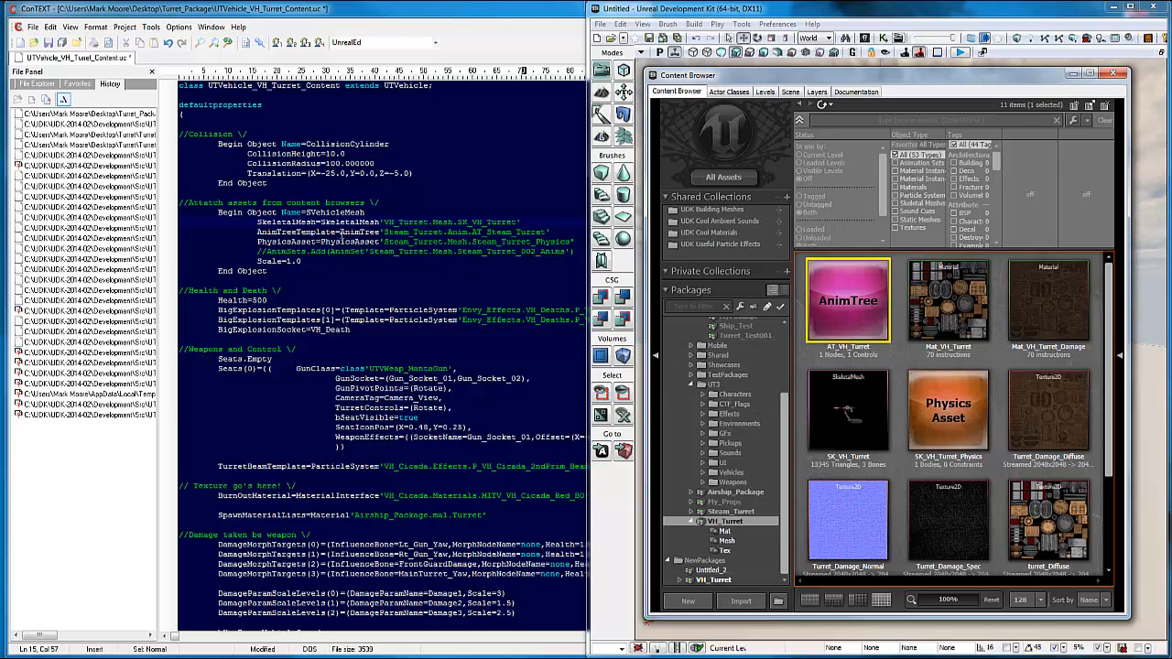
{"action": "left_click_drag", "start_coordinate": [340, 233], "coordinate": [547, 234]}
{"action": "right_click", "coordinate": [538, 243]}
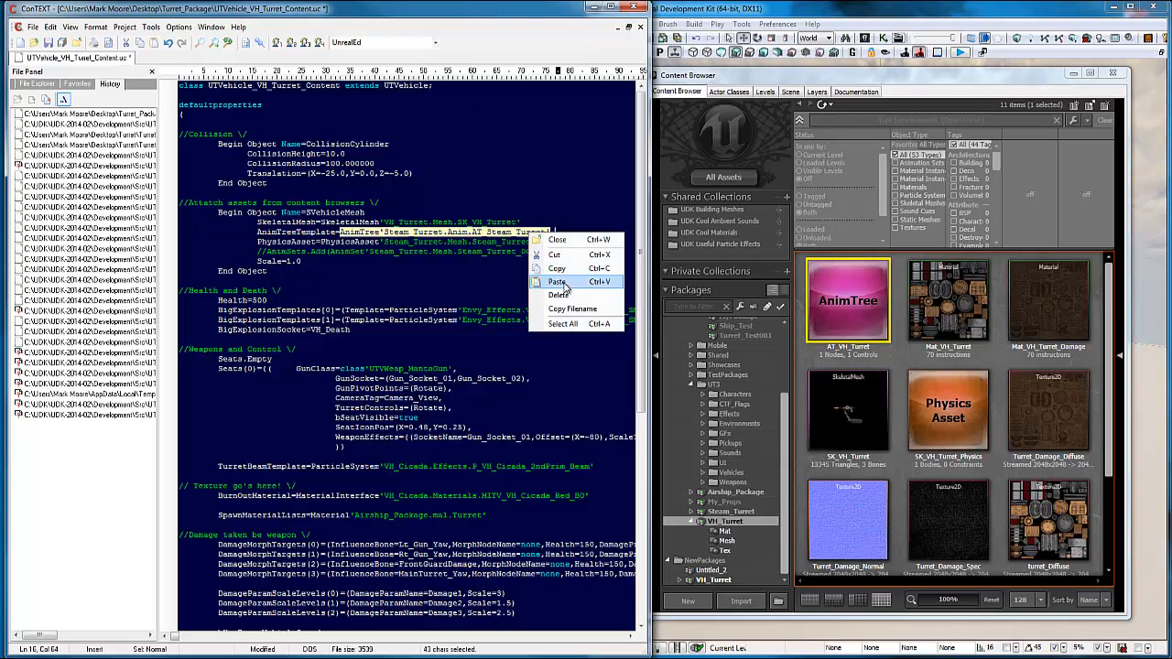
{"action": "left_click", "coordinate": [557, 281]}
- Copy the full name of the SK_VH_Turret_Physics asset and replace the script's PhysicsAsset reference with it
{"action": "left_click", "coordinate": [942, 407]}
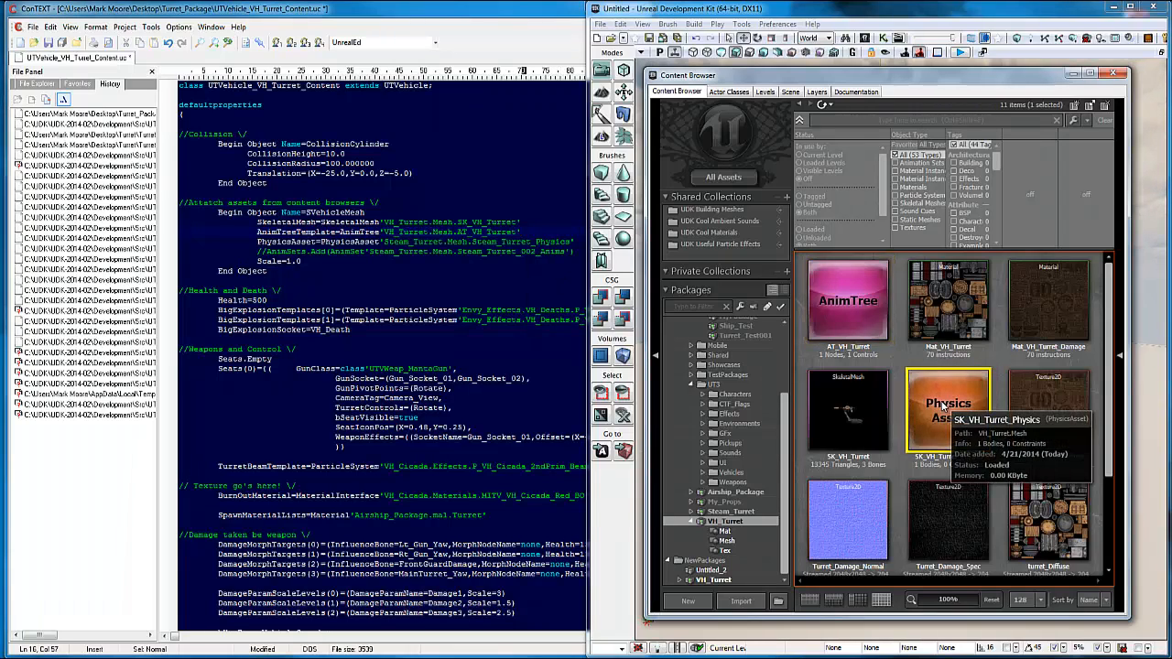
{"action": "right_click", "coordinate": [942, 406]}
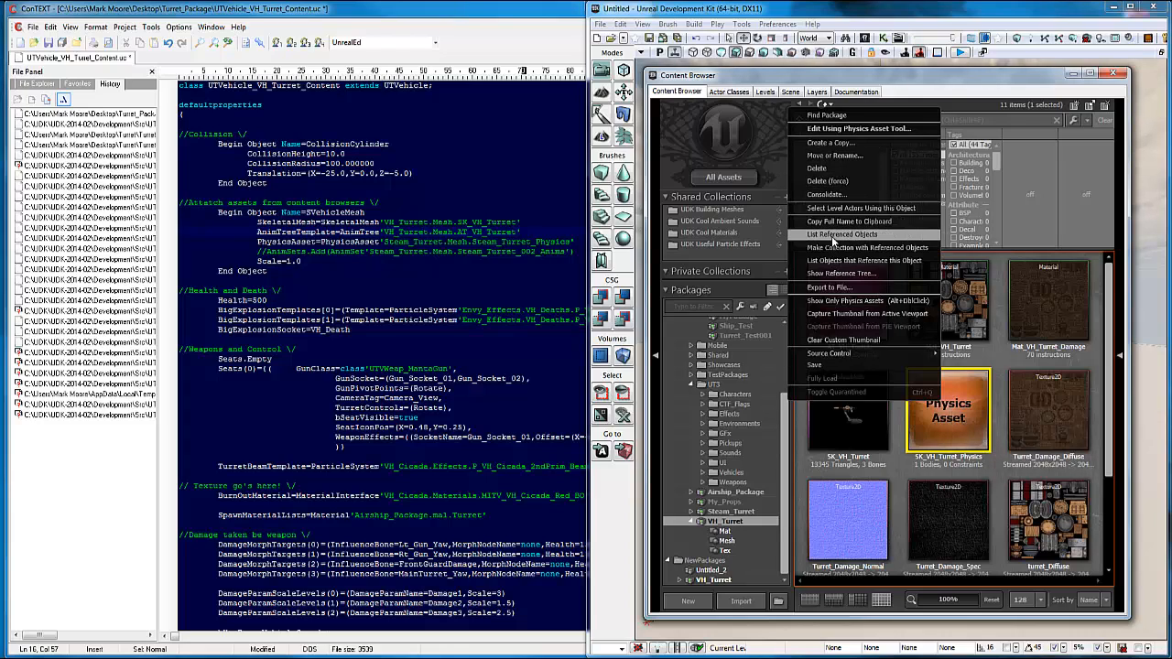
{"action": "left_click", "coordinate": [835, 221]}
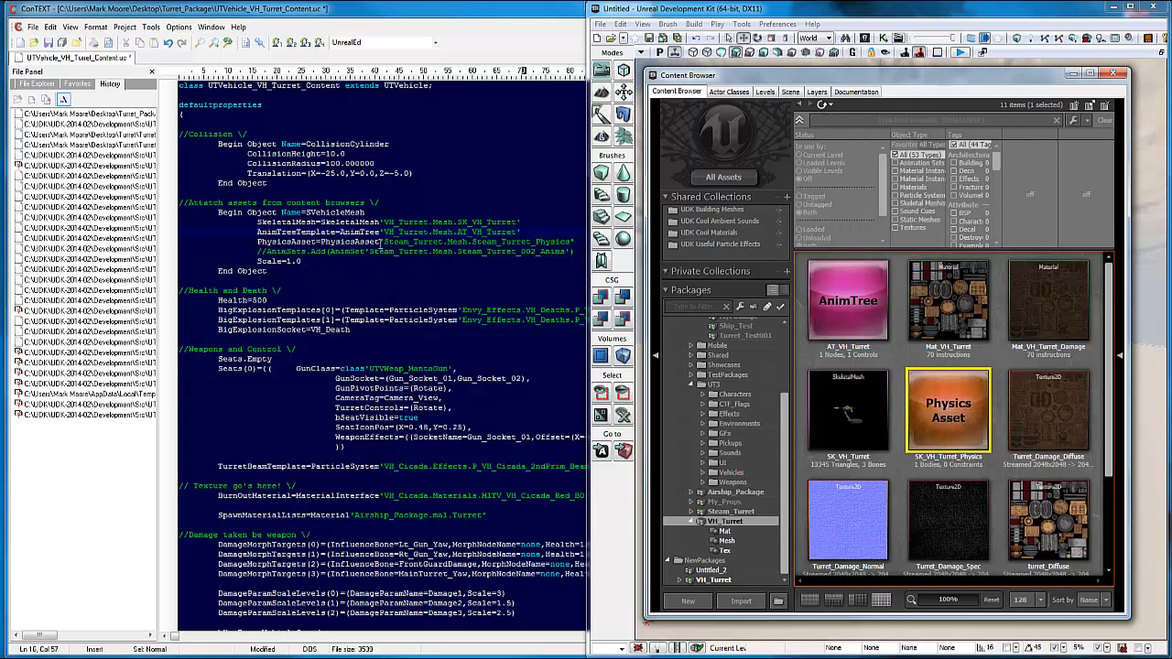
{"action": "left_click", "coordinate": [323, 241]}
{"action": "left_click_drag", "start_coordinate": [322, 241], "coordinate": [577, 242]}
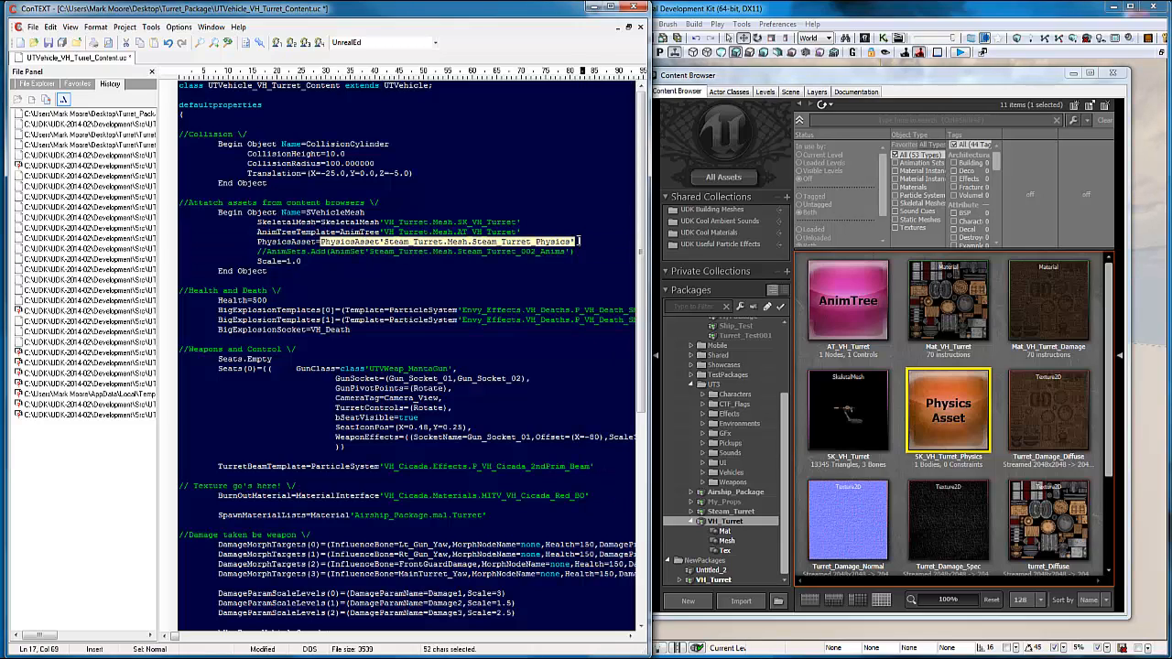
{"action": "right_click", "coordinate": [550, 241]}
{"action": "left_click", "coordinate": [573, 288]}
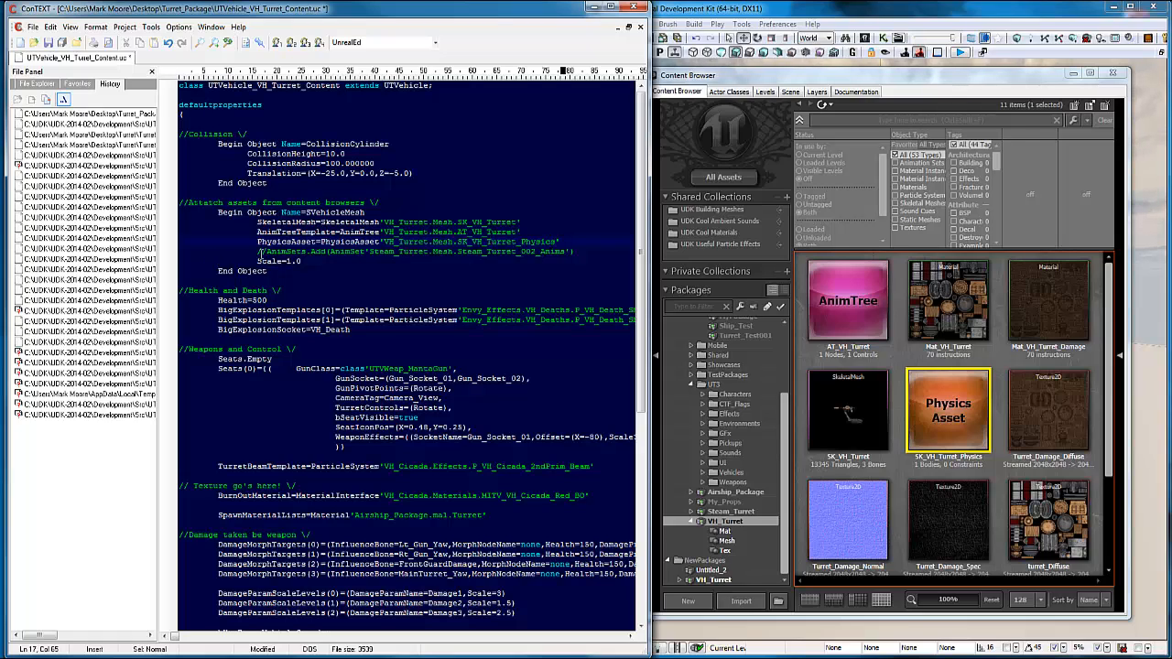
{"action": "left_click", "coordinate": [322, 274]}
- Copy the full name of the Mat_VH_Turret material and replace the script's SpawnMaterialLists reference with it
{"action": "scroll", "coordinate": [322, 274], "scroll_direction": "down", "scroll_amount": 3}
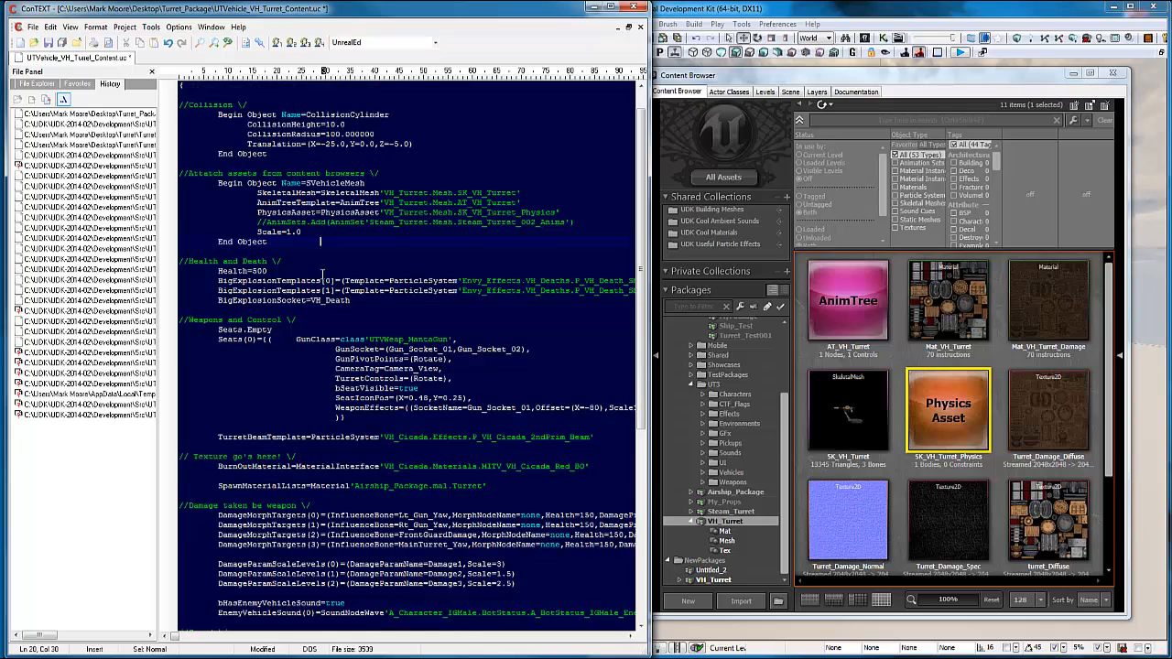
{"action": "scroll", "coordinate": [412, 272], "scroll_direction": "down", "scroll_amount": 1}
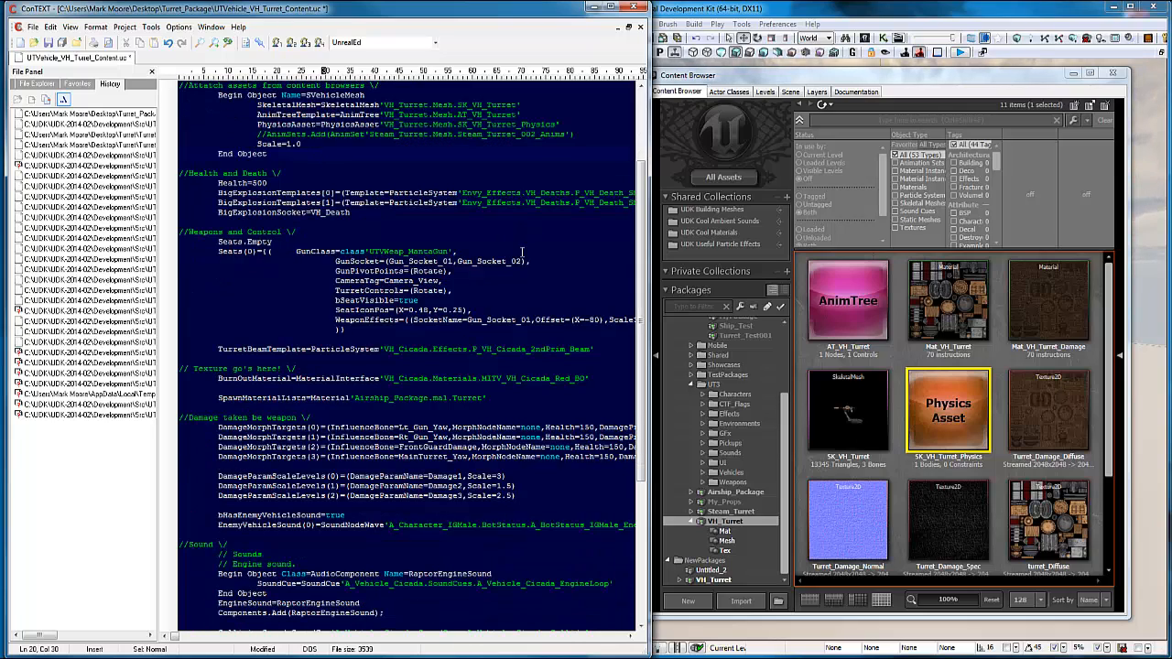
{"action": "left_click_drag", "start_coordinate": [418, 262], "coordinate": [456, 264]}
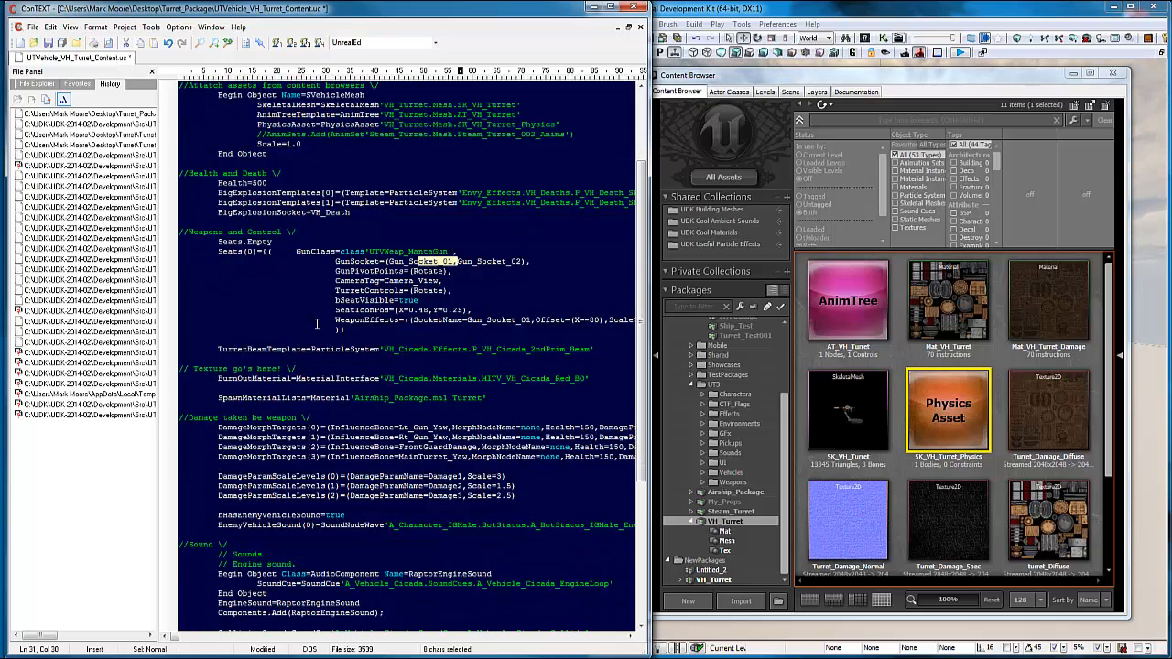
{"action": "scroll", "coordinate": [482, 320], "scroll_direction": "down", "scroll_amount": 4}
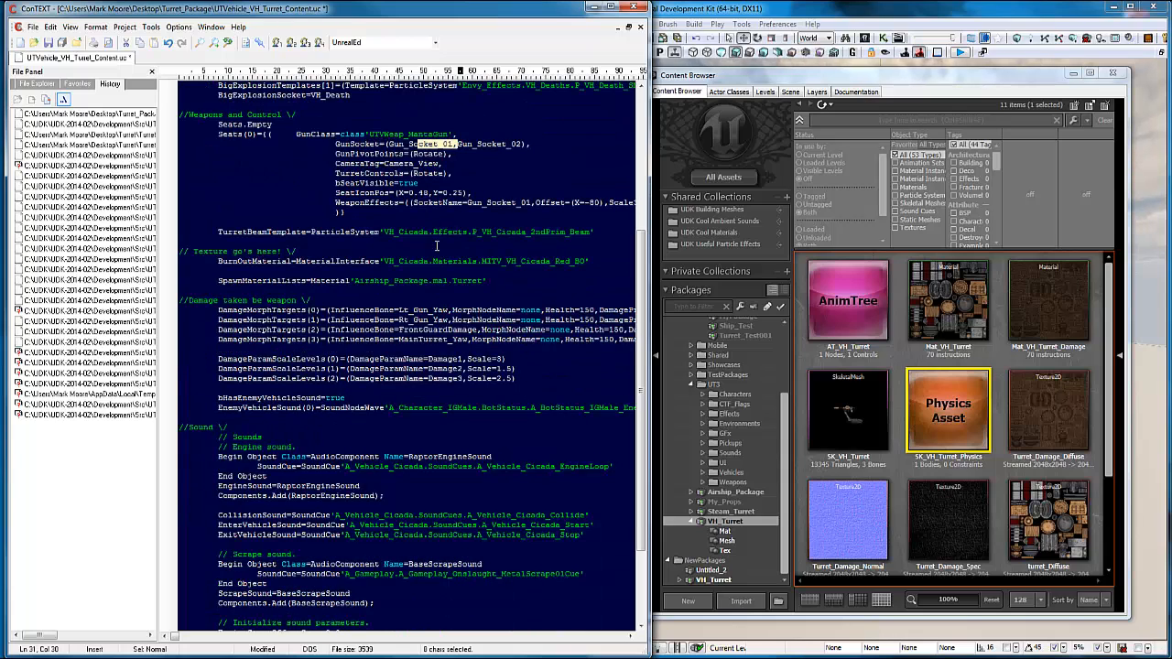
{"action": "left_click", "coordinate": [724, 531]}
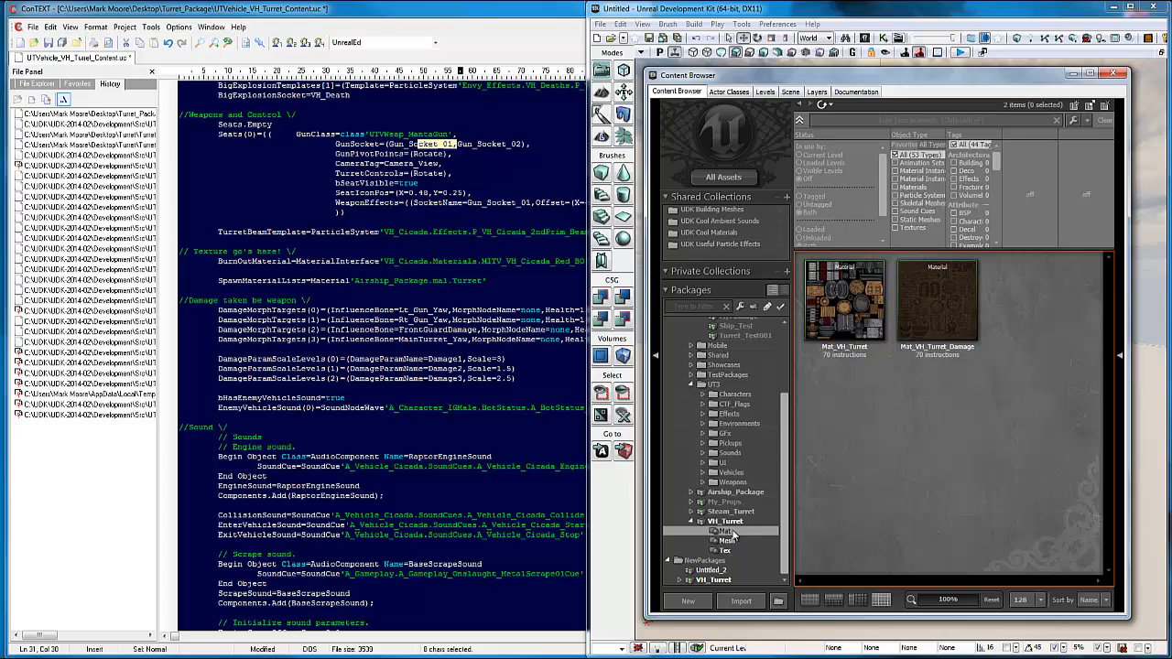
{"action": "right_click", "coordinate": [858, 294]}
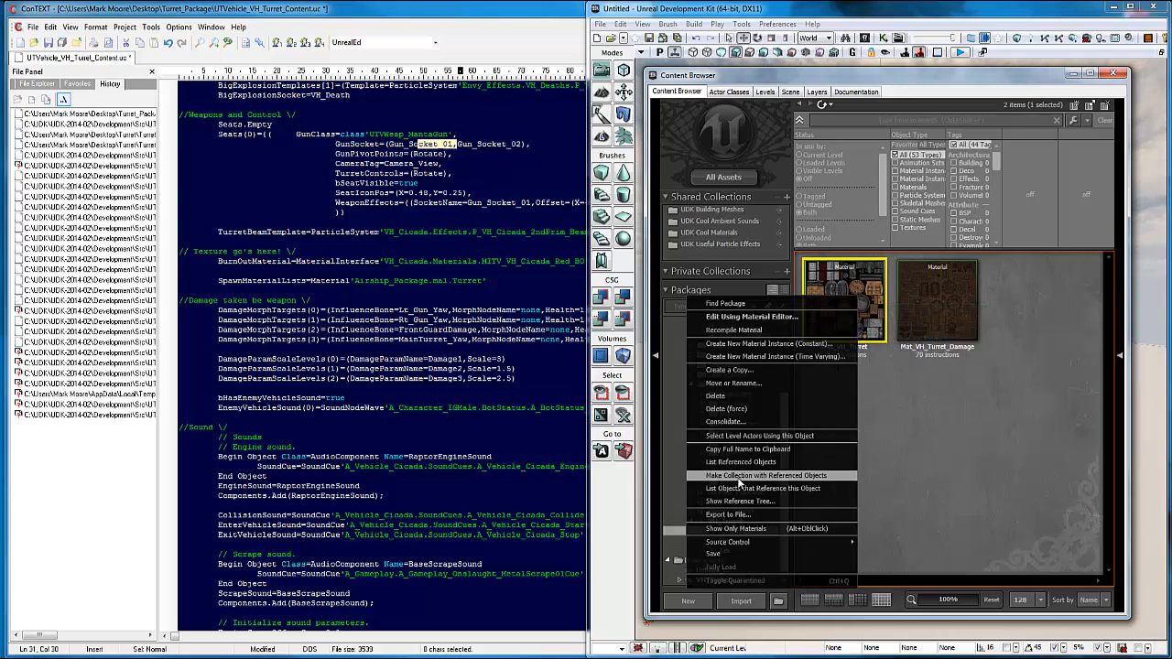
{"action": "left_click", "coordinate": [750, 448]}
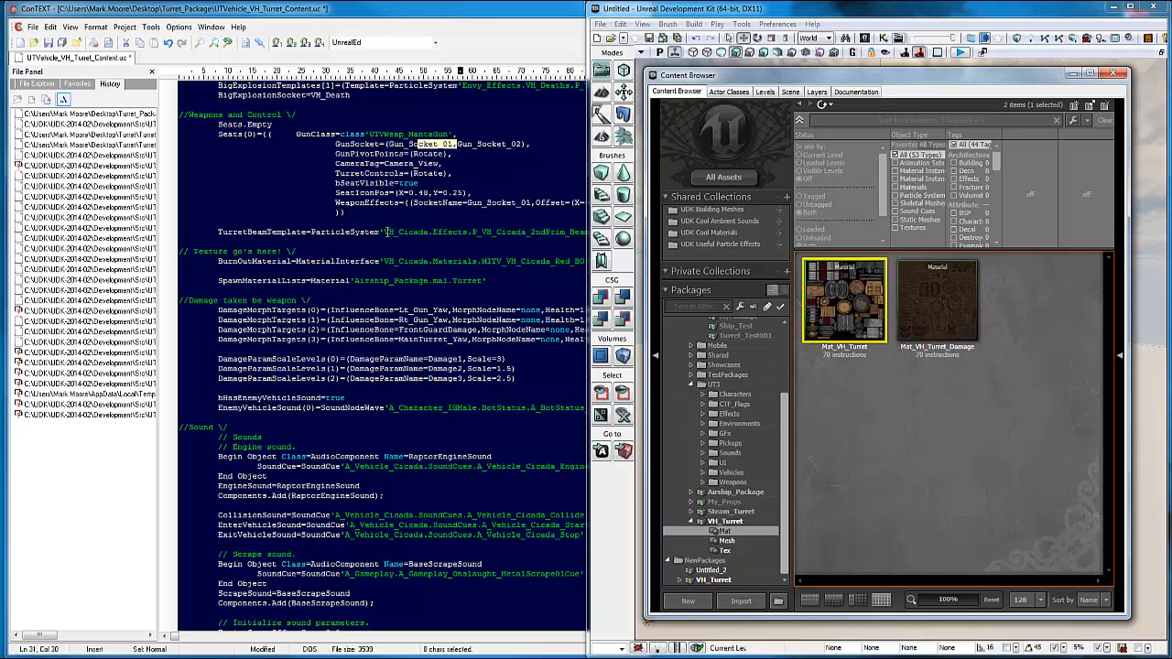
{"action": "left_click", "coordinate": [367, 269]}
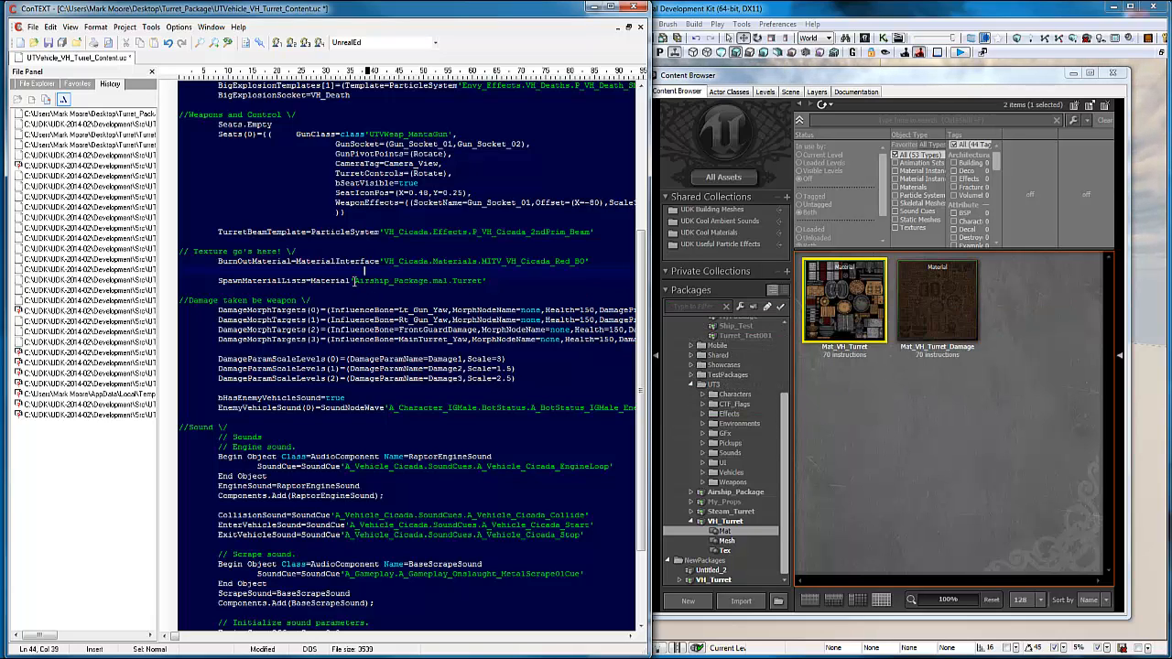
{"action": "left_click_drag", "start_coordinate": [311, 281], "coordinate": [487, 282]}
{"action": "right_click", "coordinate": [474, 285]}
{"action": "left_click", "coordinate": [502, 328]}
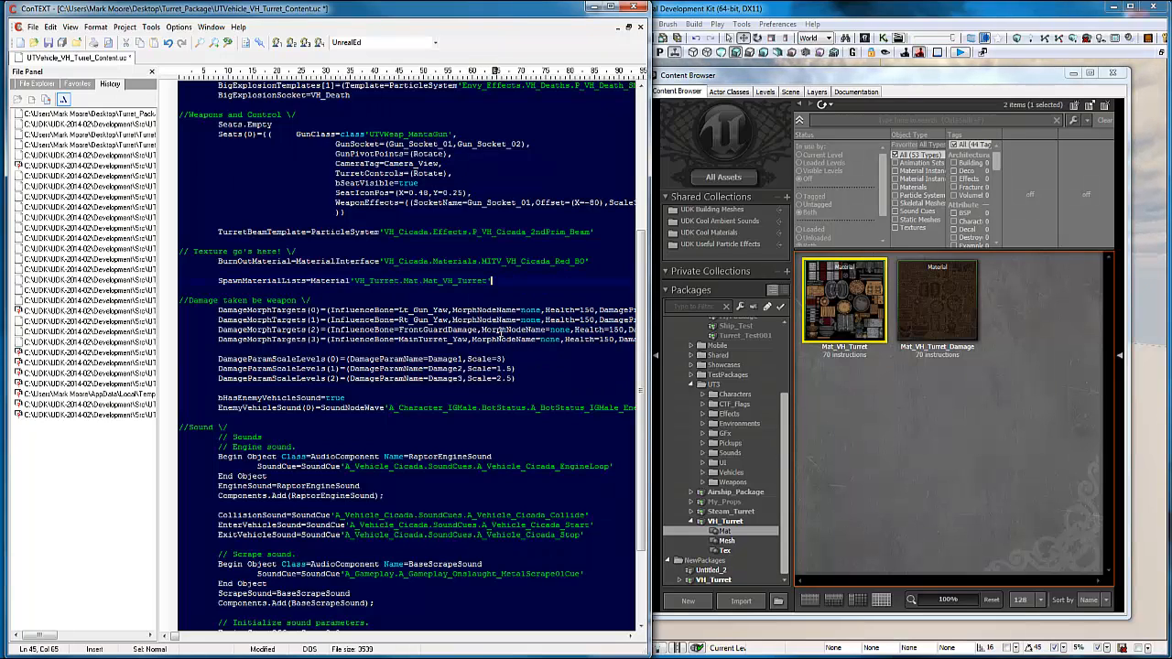
- Copy the full name of the Mat_VH_Turret_Damage material and replace the script's BurnOutMaterial reference with it
{"action": "right_click", "coordinate": [949, 284]}
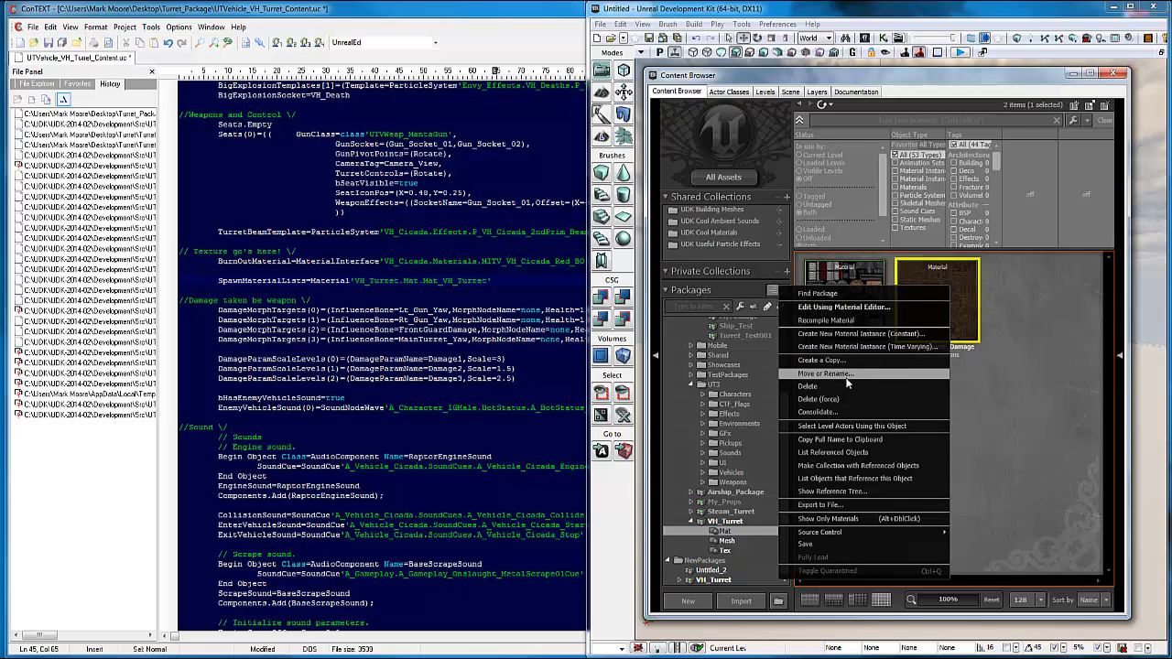
{"action": "left_click", "coordinate": [831, 439]}
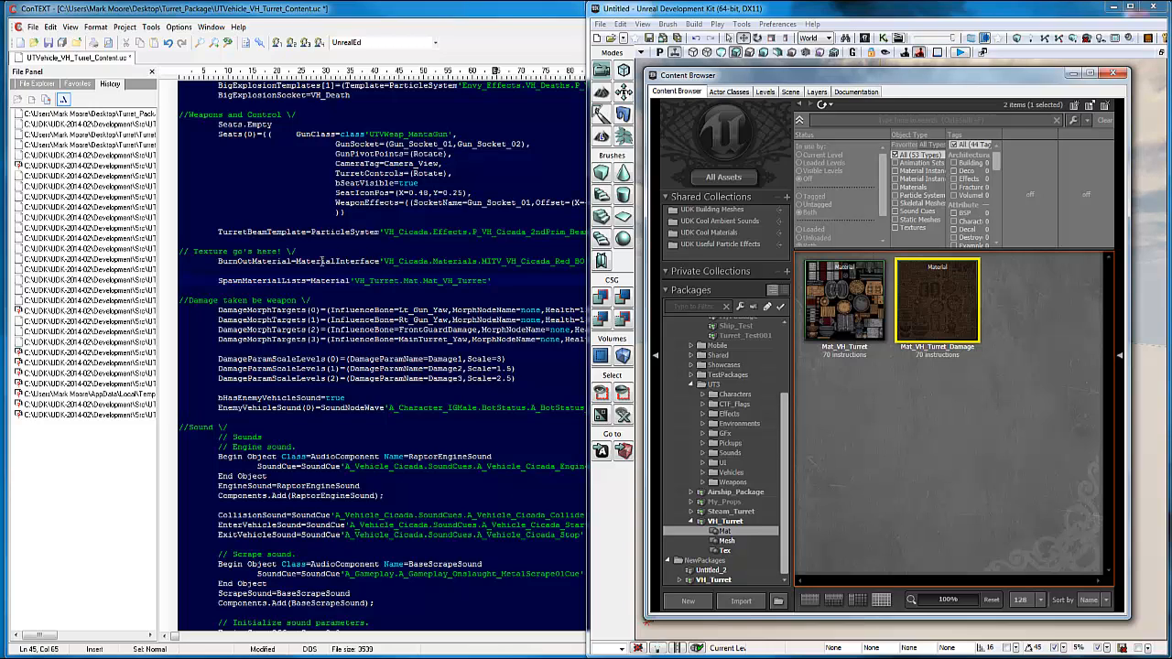
{"action": "mouse_move", "coordinate": [296, 261]}
{"action": "left_mouse_down"}
{"action": "mouse_move", "coordinate": [589, 261]}
{"action": "mouse_move", "coordinate": [296, 261]}
{"action": "left_mouse_up"}
{"action": "left_click", "coordinate": [589, 261]}
{"action": "right_click", "coordinate": [302, 261]}
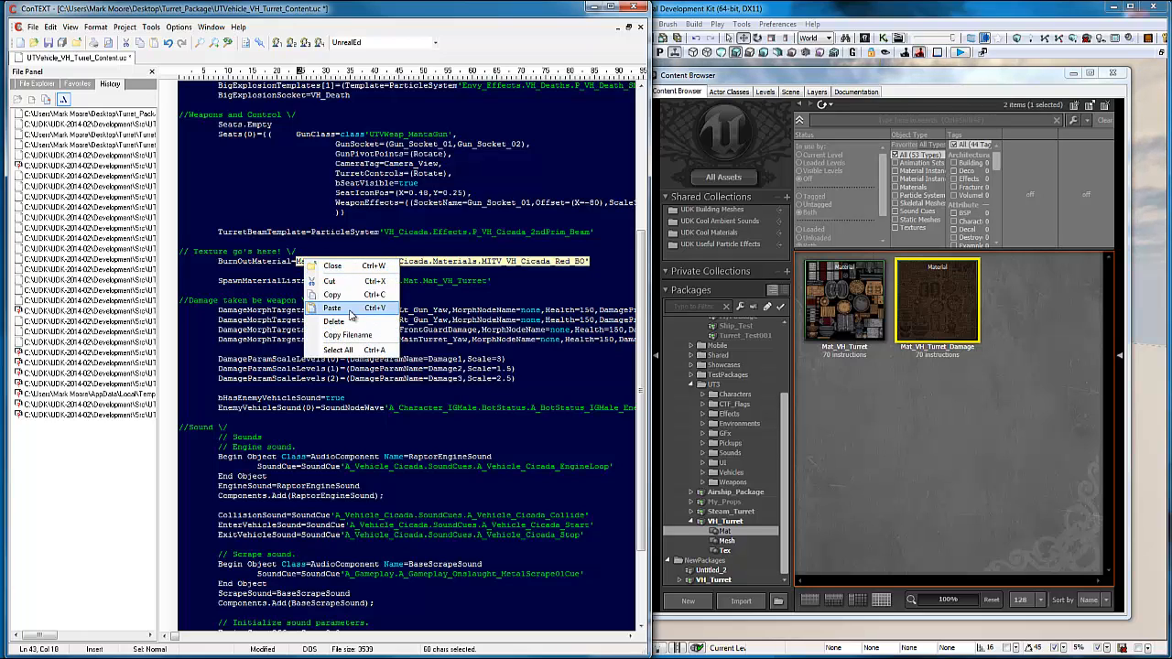
{"action": "left_click", "coordinate": [351, 315]}
{"action": "left_click", "coordinate": [518, 283]}
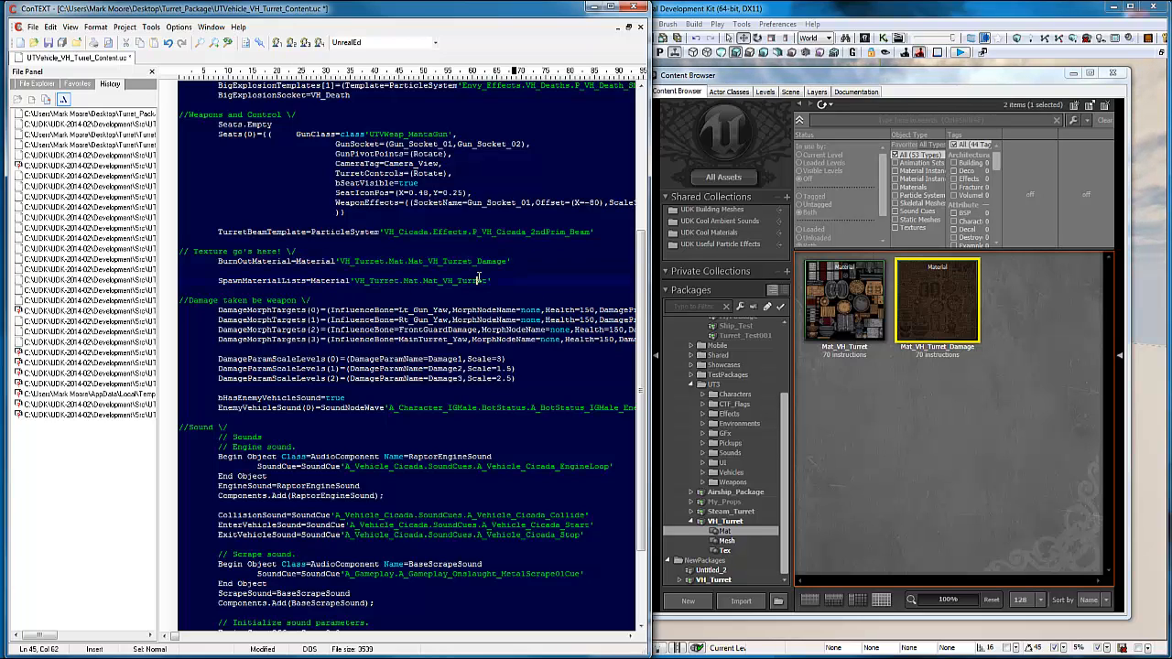
- Review the whole content script, from the collision and asset references through the weapon, damage and sound sections
{"action": "scroll", "coordinate": [480, 279], "scroll_direction": "down", "scroll_amount": 2}
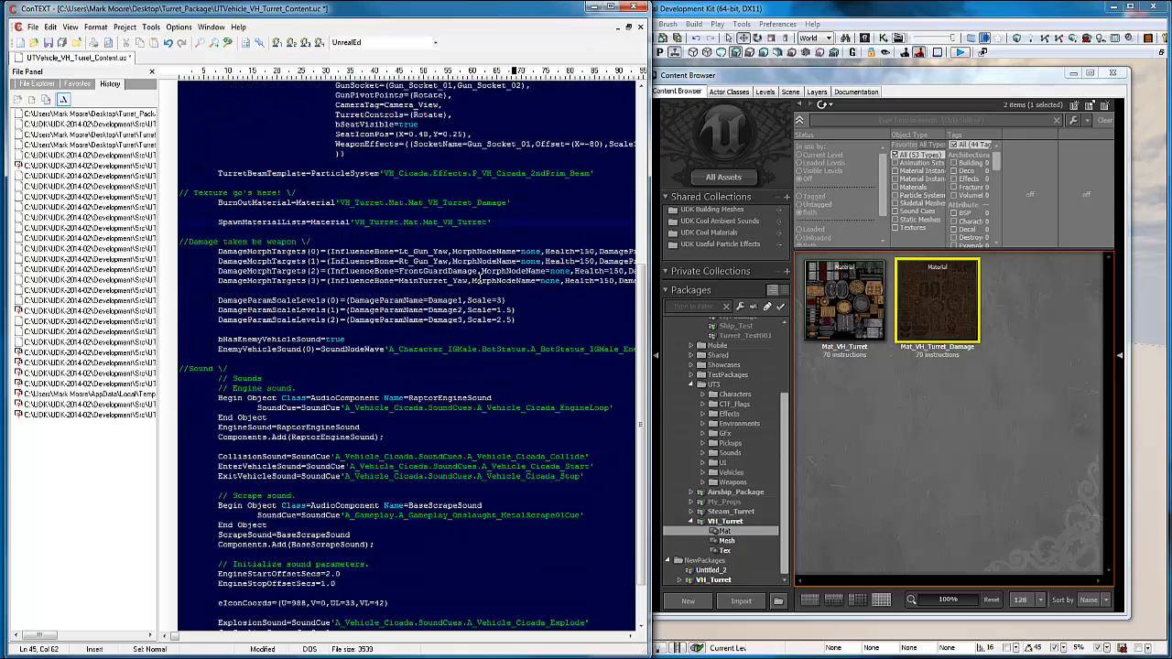
{"action": "scroll", "coordinate": [480, 279], "scroll_direction": "down", "scroll_amount": 2}
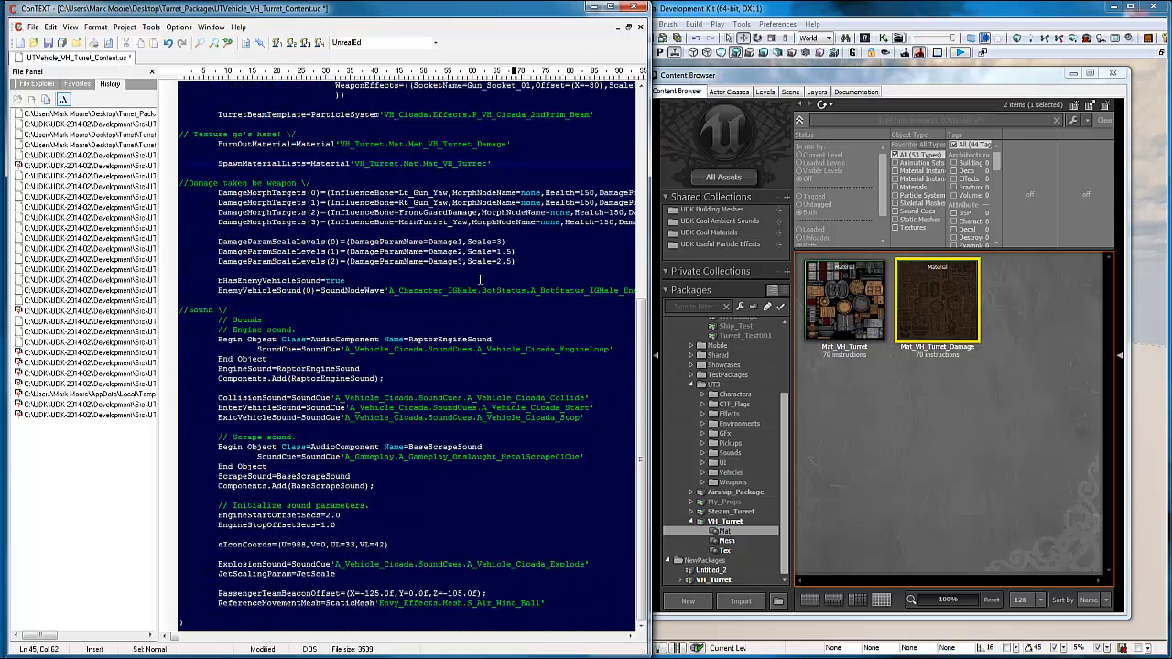
{"action": "scroll", "coordinate": [473, 333], "scroll_direction": "up", "scroll_amount": 12}
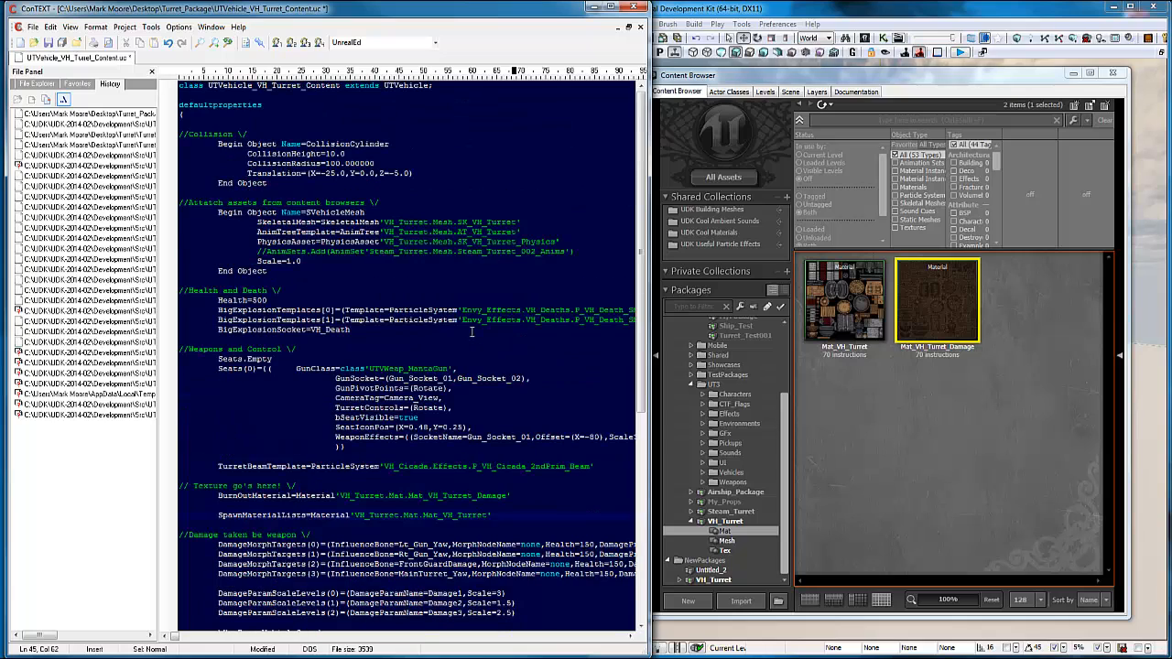
{"action": "scroll", "coordinate": [473, 334], "scroll_direction": "down", "scroll_amount": 5}
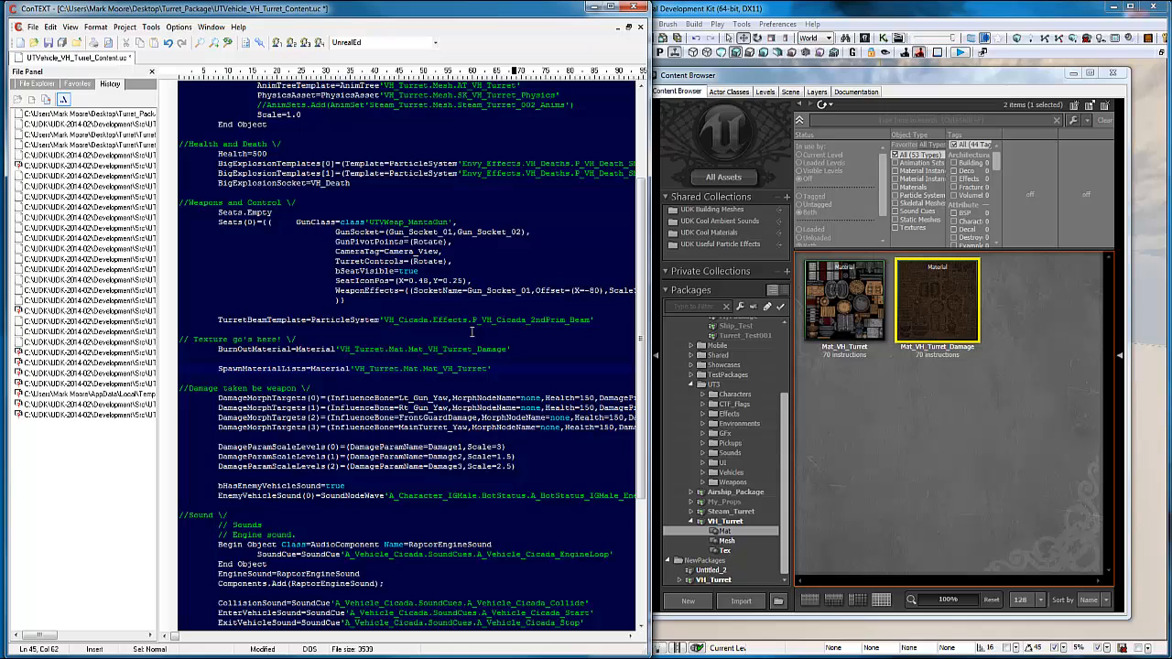
{"action": "left_click", "coordinate": [487, 251]}
{"action": "scroll", "coordinate": [482, 266], "scroll_direction": "up", "scroll_amount": 5}
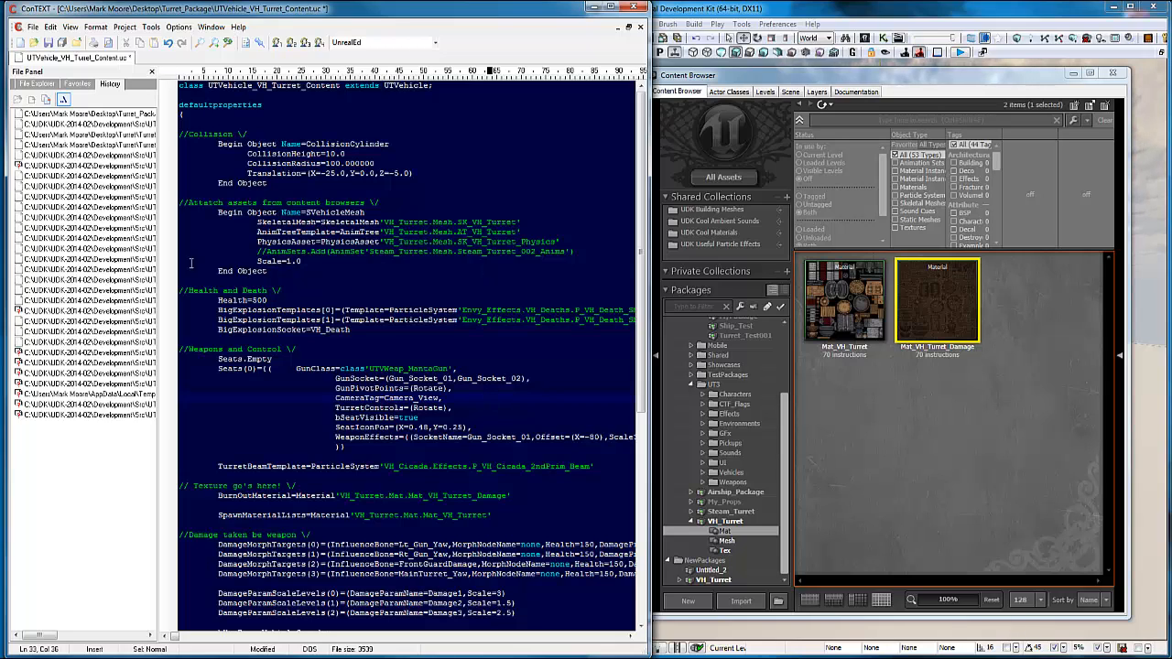
{"action": "scroll", "coordinate": [335, 231], "scroll_direction": "down", "scroll_amount": 3}
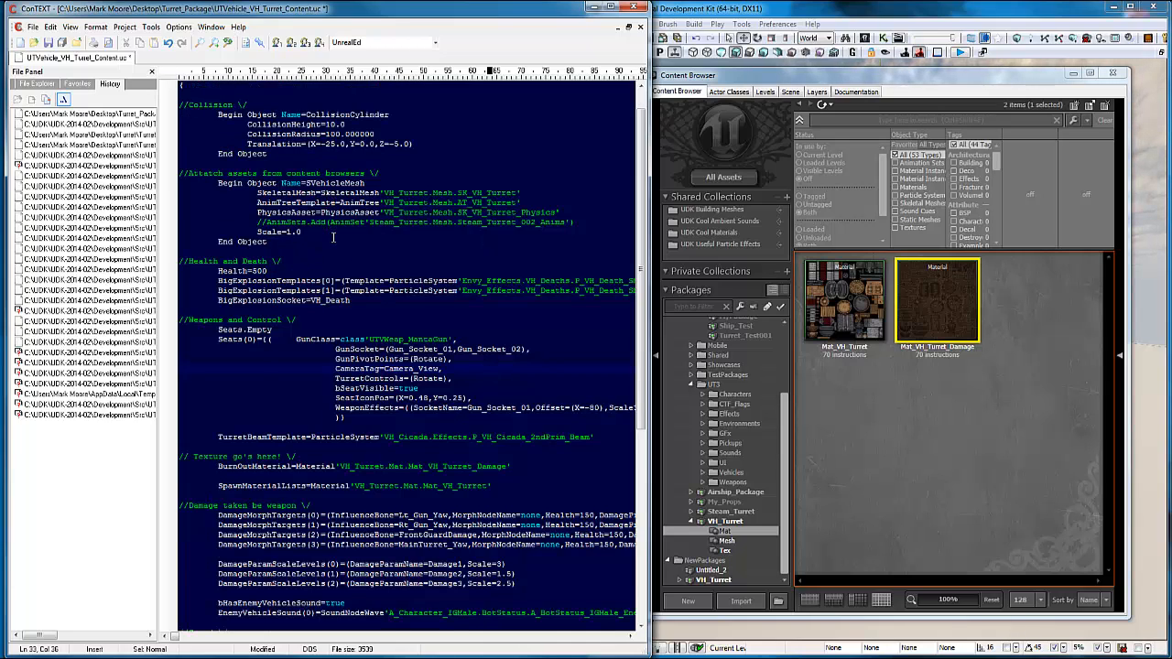
{"action": "scroll", "coordinate": [335, 241], "scroll_direction": "down", "scroll_amount": 2}
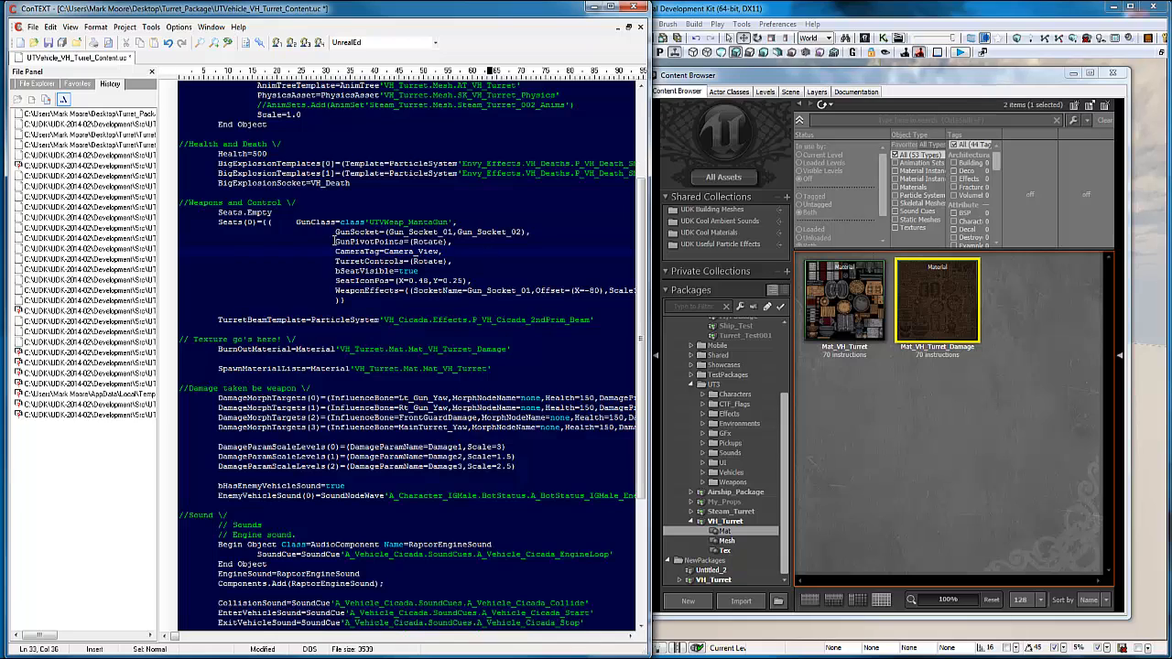
{"action": "scroll", "coordinate": [335, 241], "scroll_direction": "down", "scroll_amount": 1}
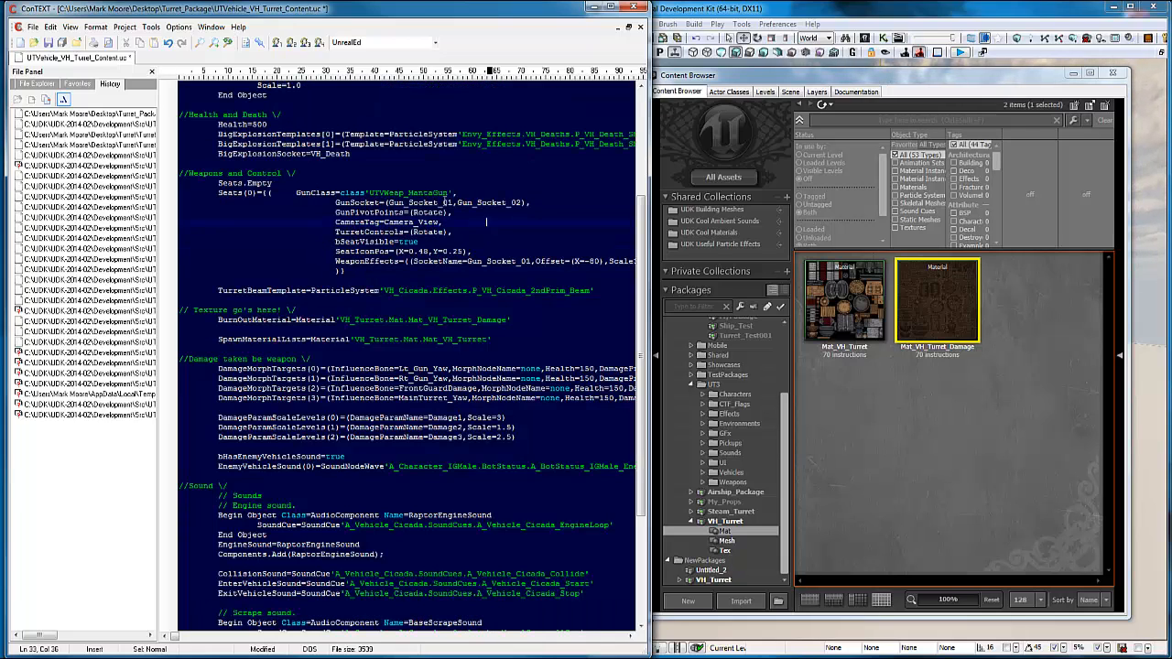
{"action": "scroll", "coordinate": [409, 223], "scroll_direction": "up", "scroll_amount": 5}
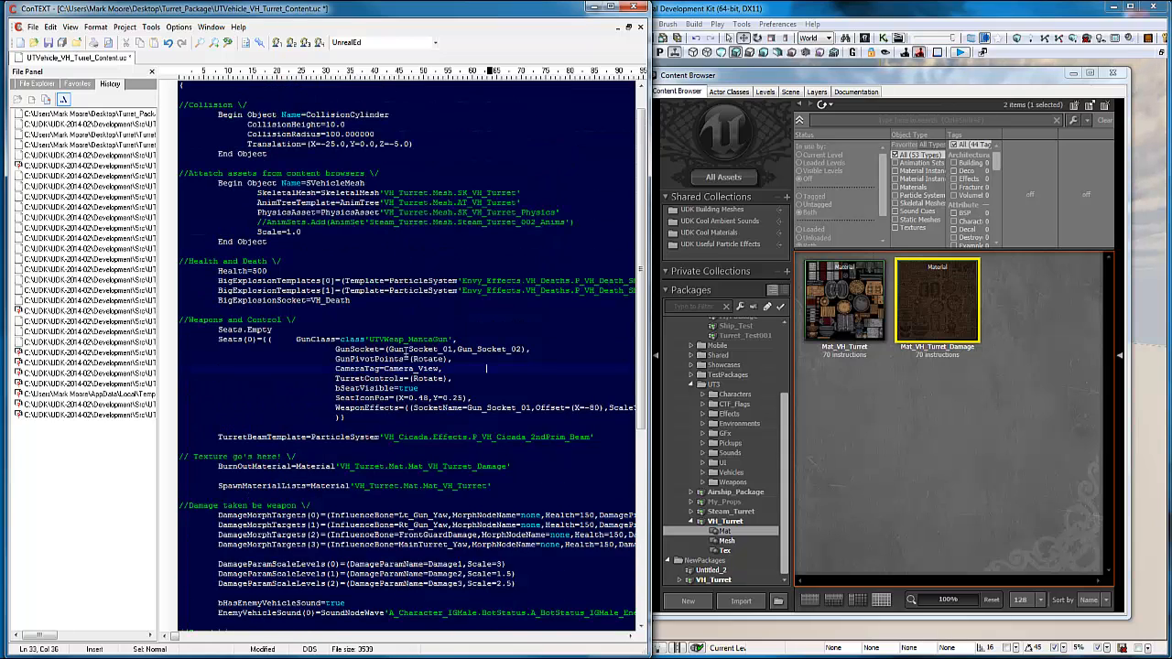
{"action": "scroll", "coordinate": [375, 204], "scroll_direction": "down", "scroll_amount": 2}
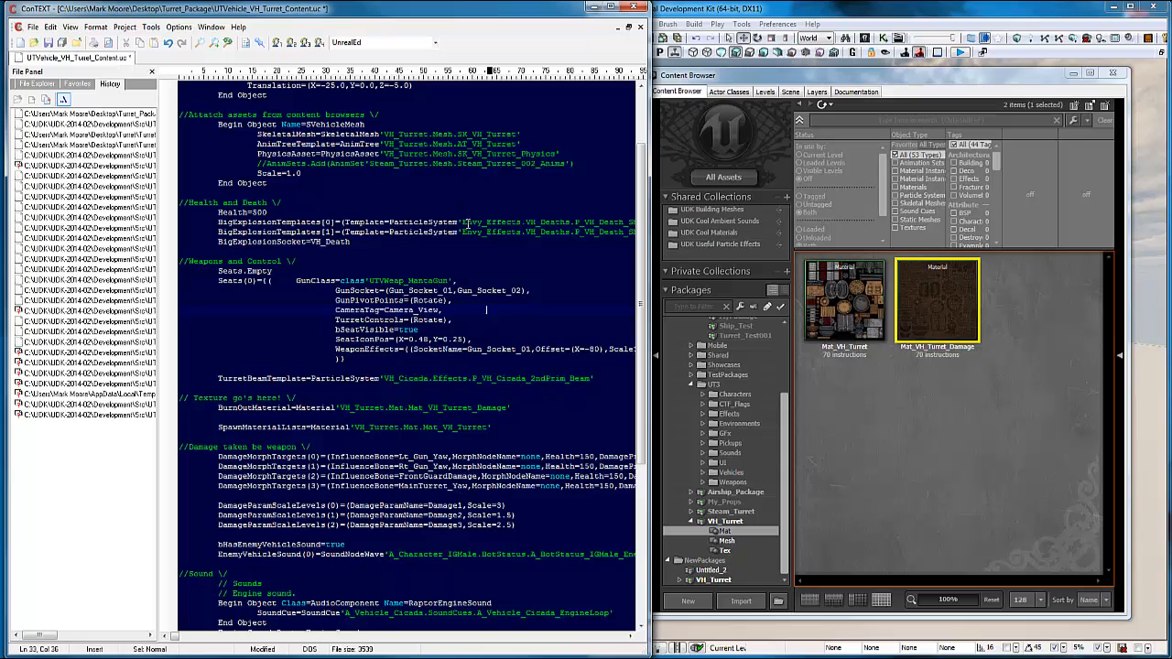
{"action": "scroll", "coordinate": [474, 249], "scroll_direction": "down", "scroll_amount": 9}
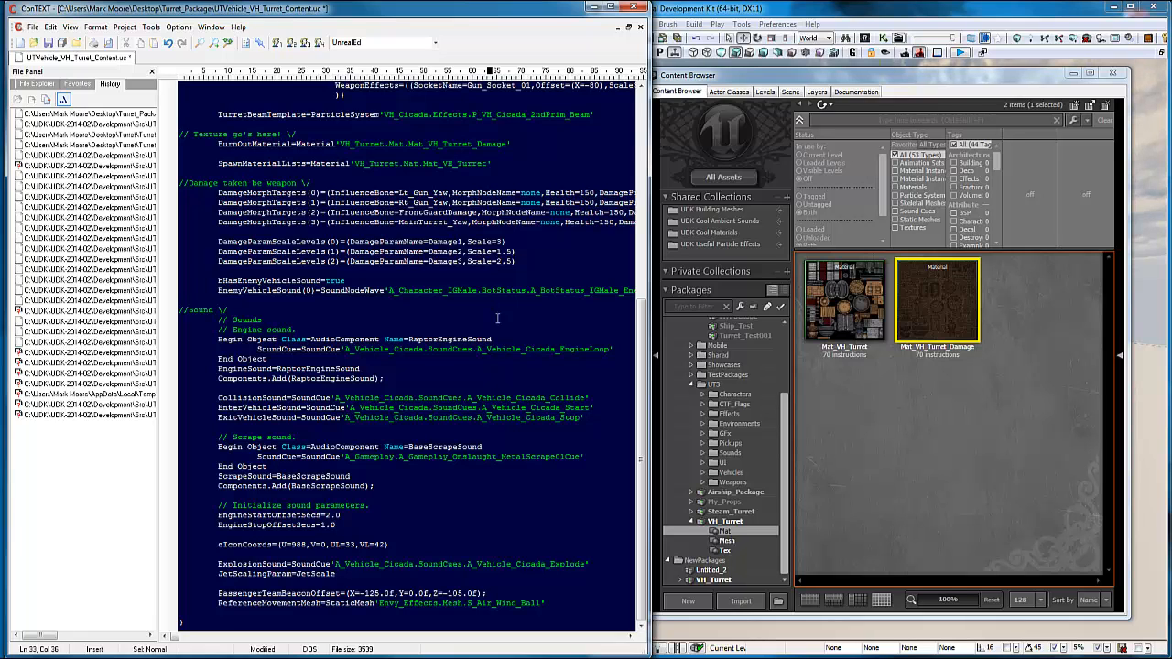
{"action": "scroll", "coordinate": [495, 316], "scroll_direction": "up", "scroll_amount": 12}
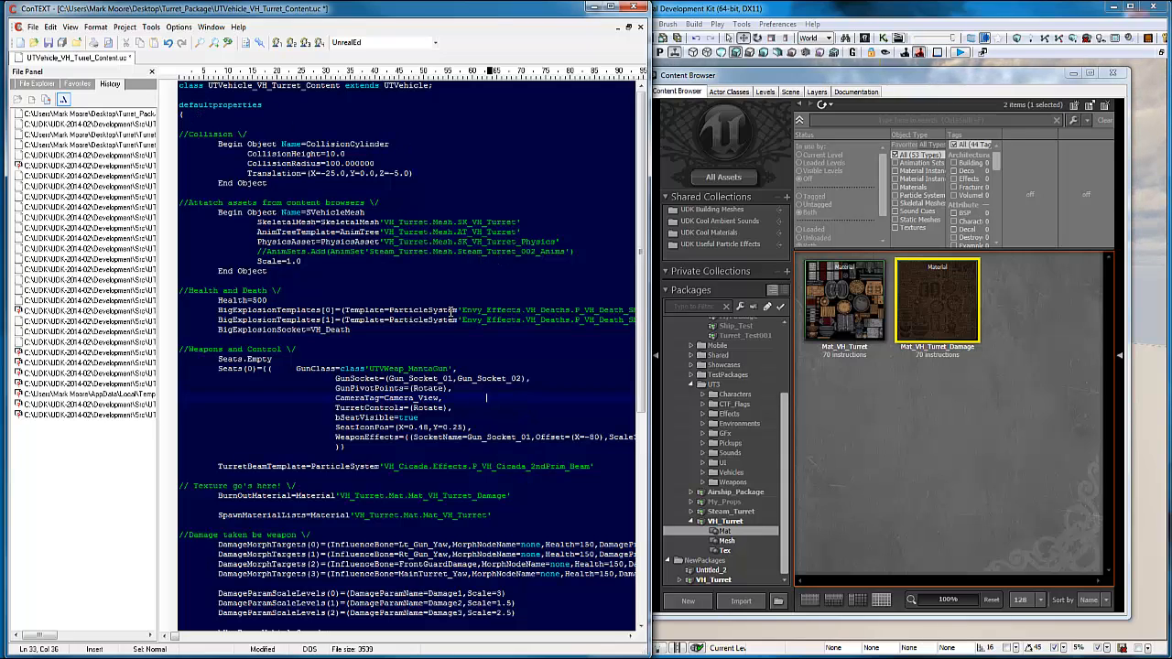
- Save UTVehicle_VH_Turret_Content.uc and open UTVehicleFactory_VH_Turret.uc from the Turret_Package folder in ConTEXT
{"action": "left_click", "coordinate": [49, 44]}
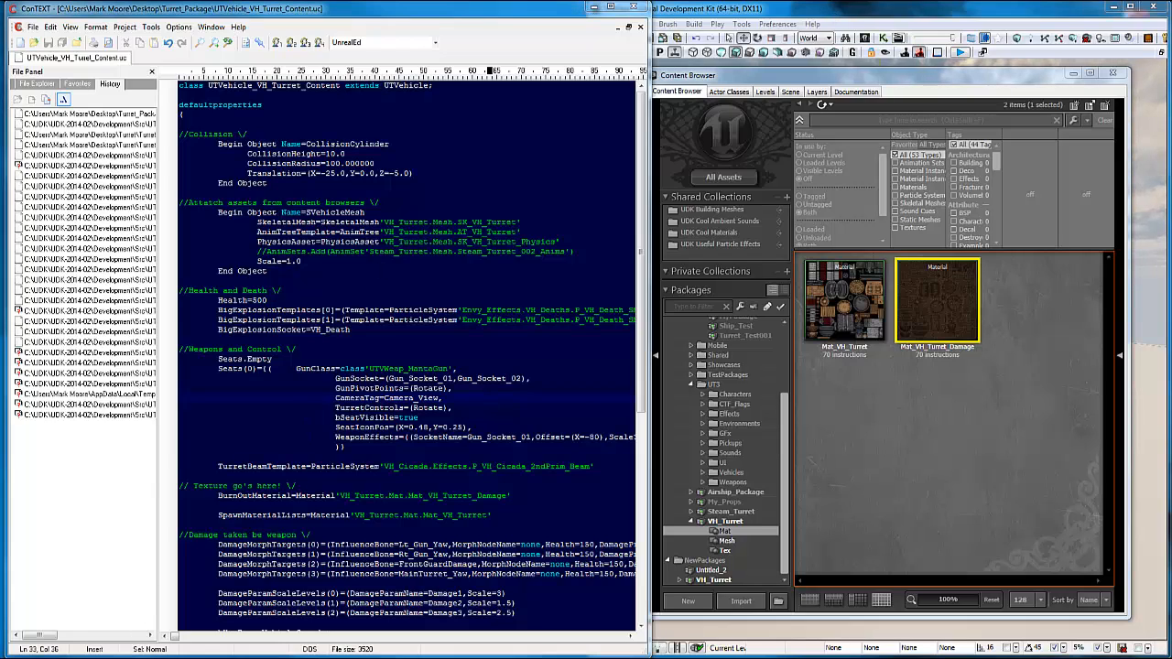
{"action": "key", "text": "alt+Tab"}
{"action": "left_click_drag", "start_coordinate": [276, 162], "coordinate": [412, 512]}
{"action": "left_click", "coordinate": [518, 33]}
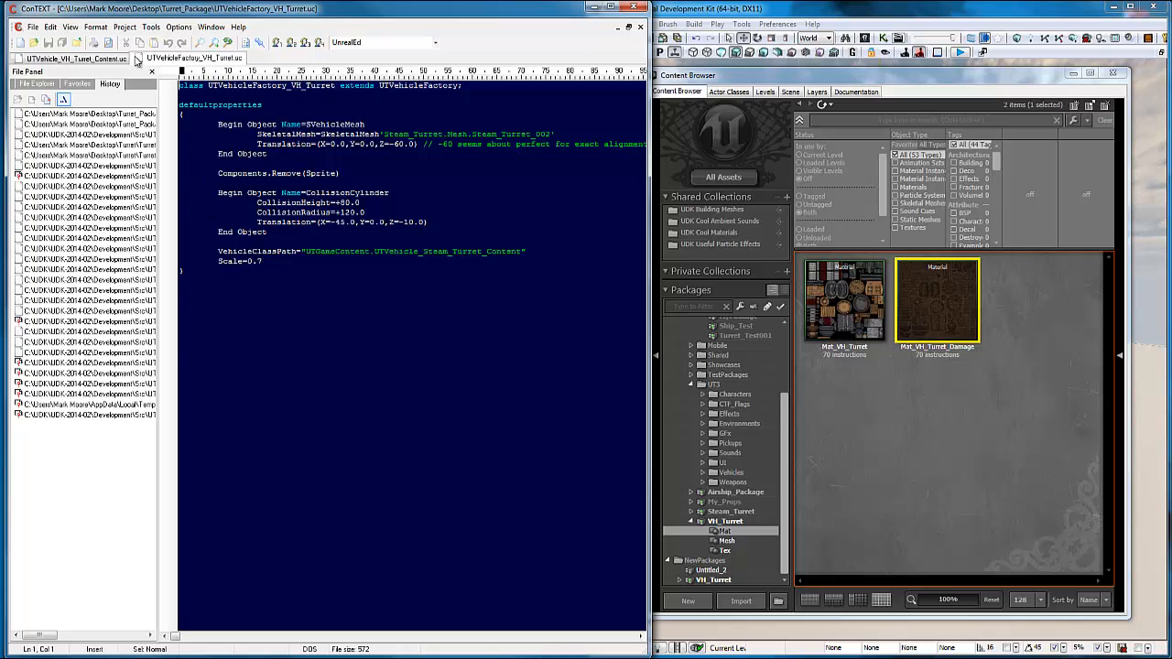
{"action": "left_click", "coordinate": [108, 60]}
{"action": "left_click", "coordinate": [235, 60]}
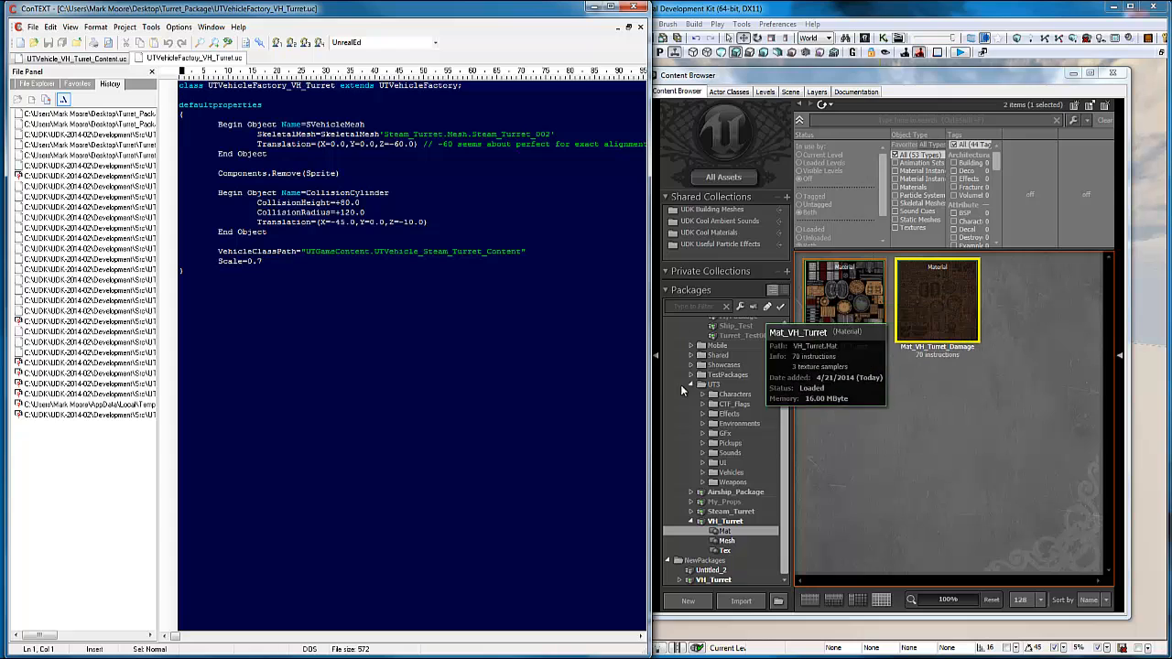
- Copy the full name of the SK_VH_Turret skeletal mesh and replace the factory script's SkeletalMesh reference with it
{"action": "left_click", "coordinate": [728, 521]}
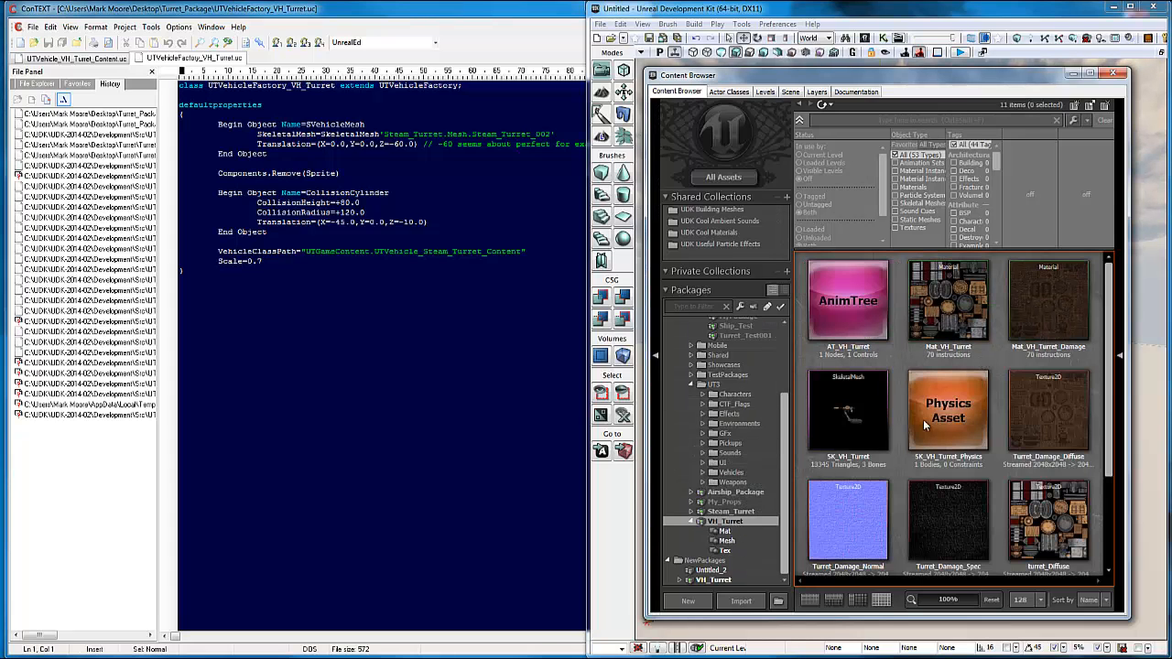
{"action": "right_click", "coordinate": [852, 390]}
{"action": "left_click", "coordinate": [842, 407]}
{"action": "right_click", "coordinate": [835, 421]}
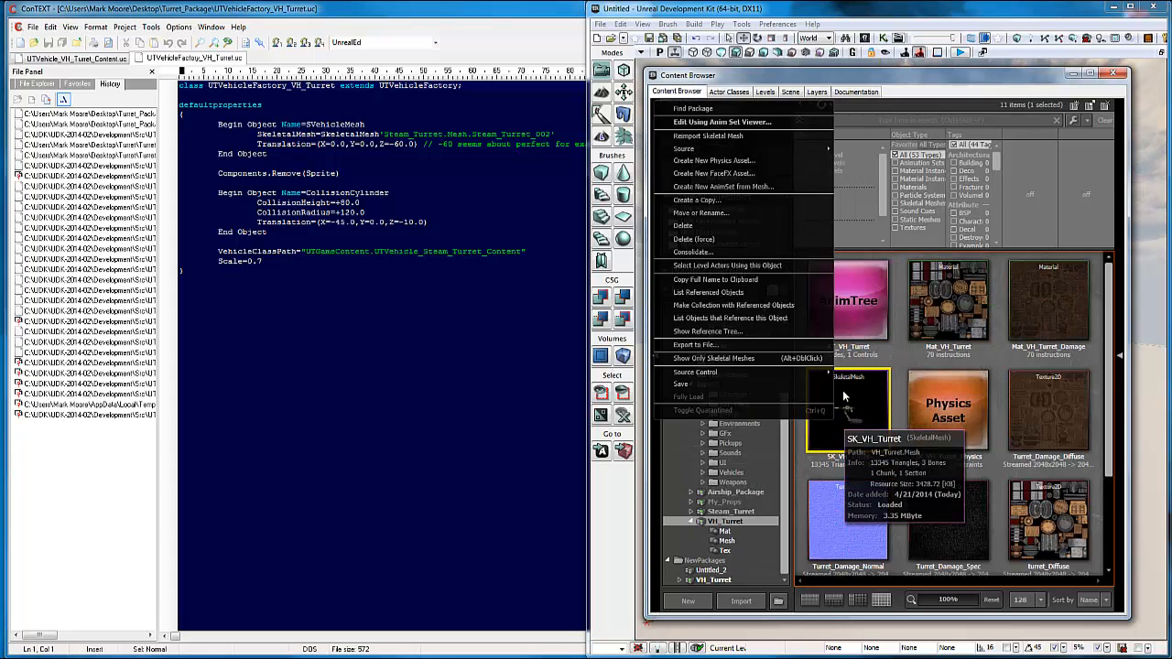
{"action": "left_click", "coordinate": [746, 279]}
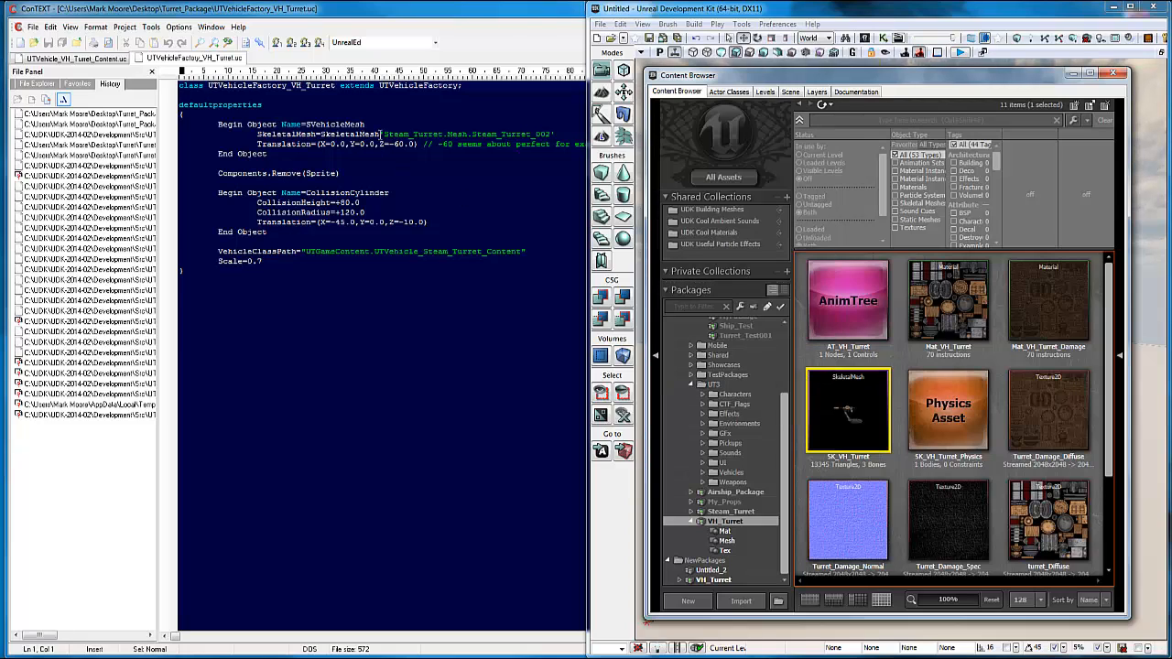
{"action": "left_click_drag", "start_coordinate": [381, 134], "coordinate": [555, 134]}
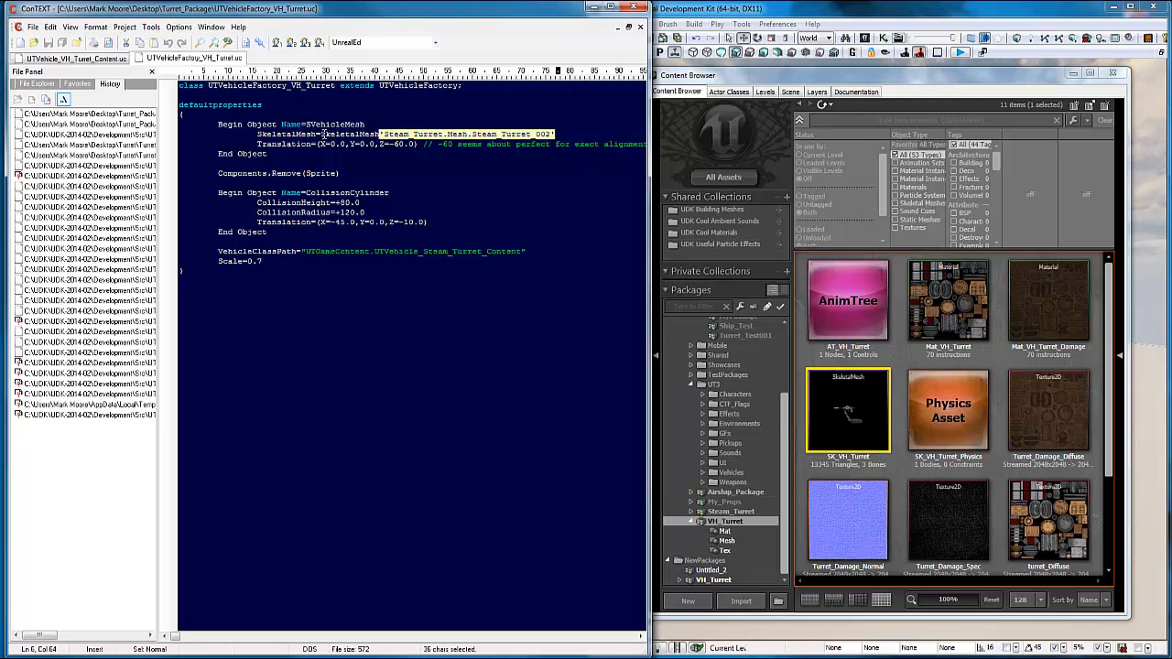
{"action": "left_click_drag", "start_coordinate": [322, 134], "coordinate": [555, 134]}
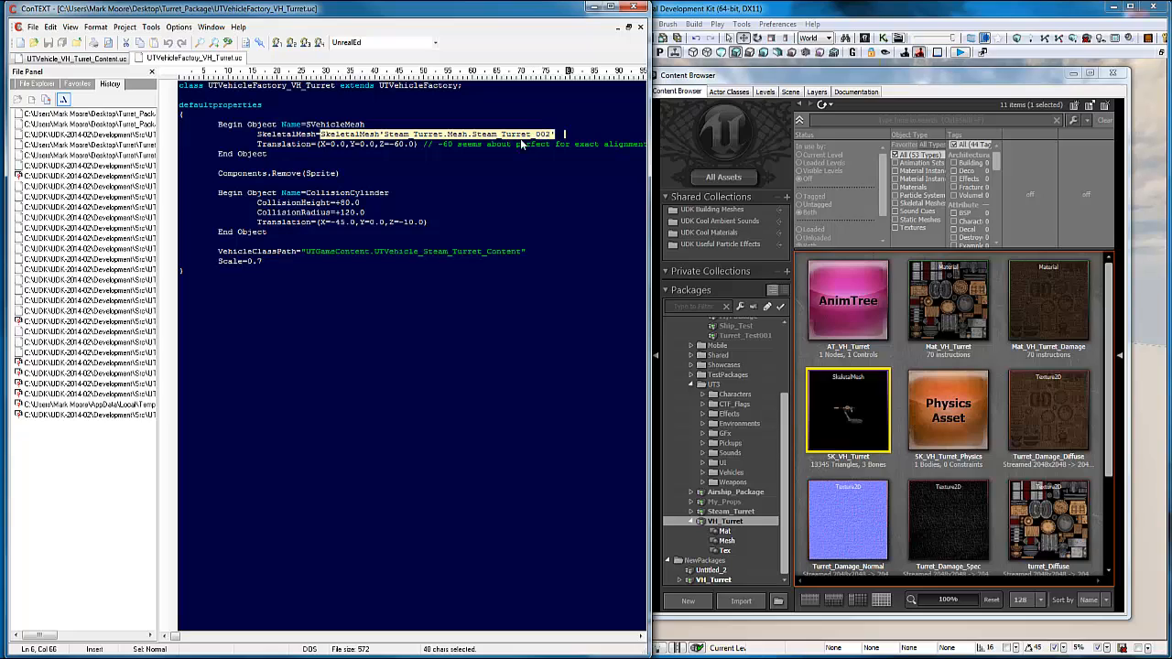
{"action": "right_click", "coordinate": [524, 138]}
{"action": "left_click", "coordinate": [549, 184]}
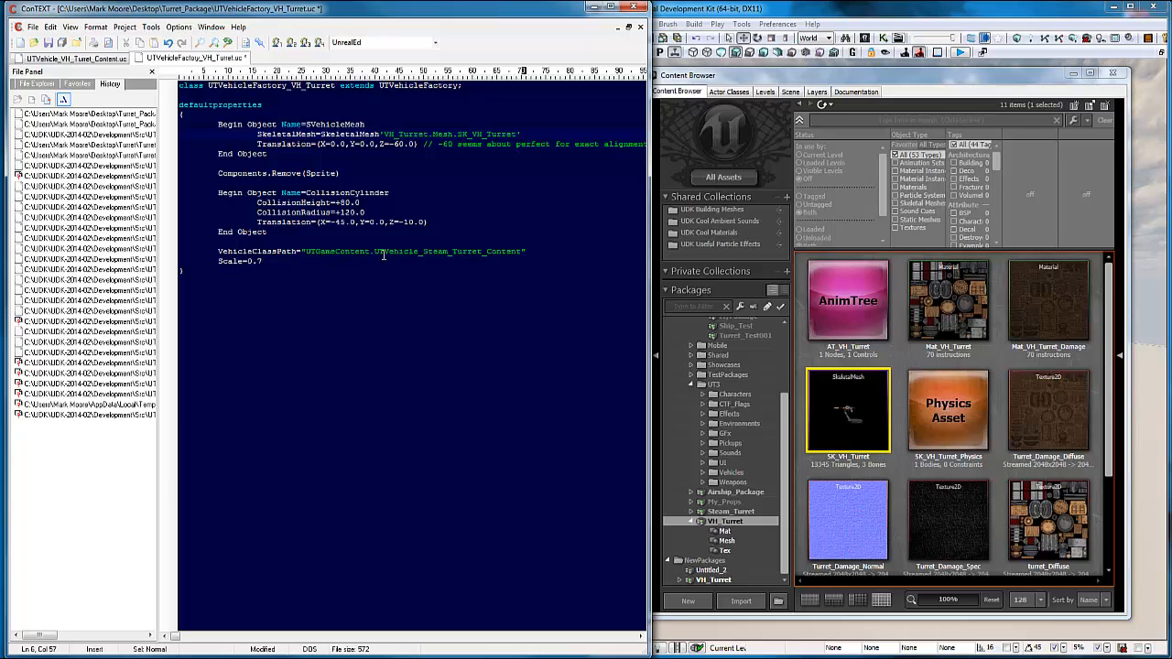
- Change the VehicleClassPath to "UTGameContent.UTVehicle_VH_Turret_Content" and set Scale to 1.0, followed by an empty line
{"action": "left_click_drag", "start_coordinate": [424, 253], "coordinate": [449, 252]}
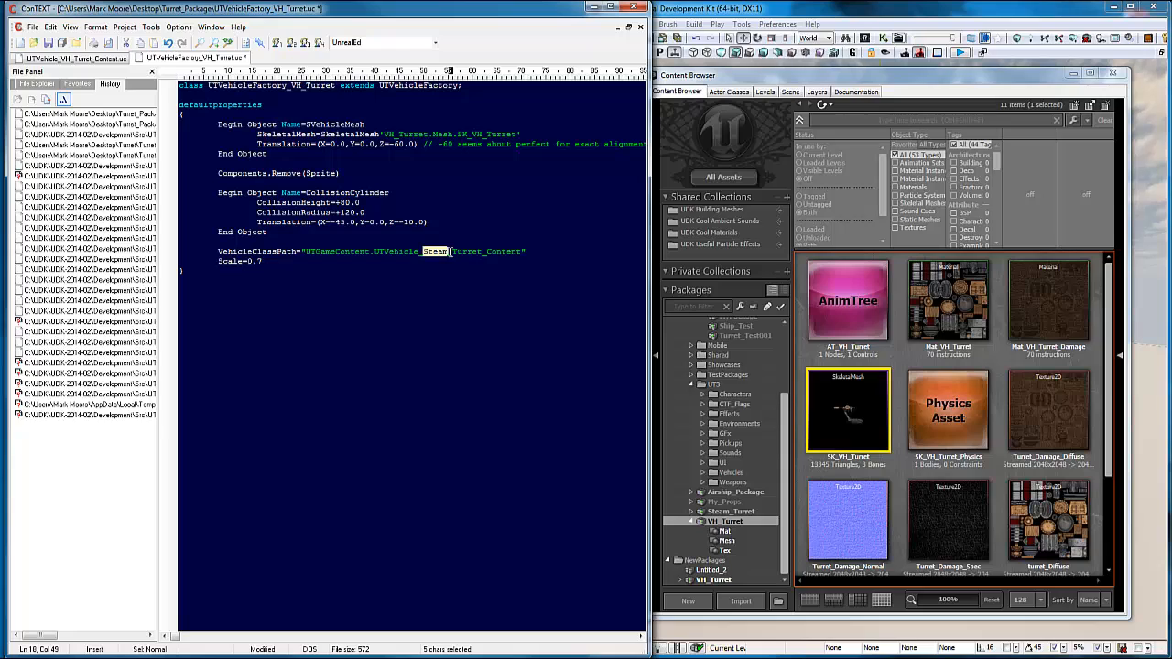
{"action": "type", "text": "VH"}
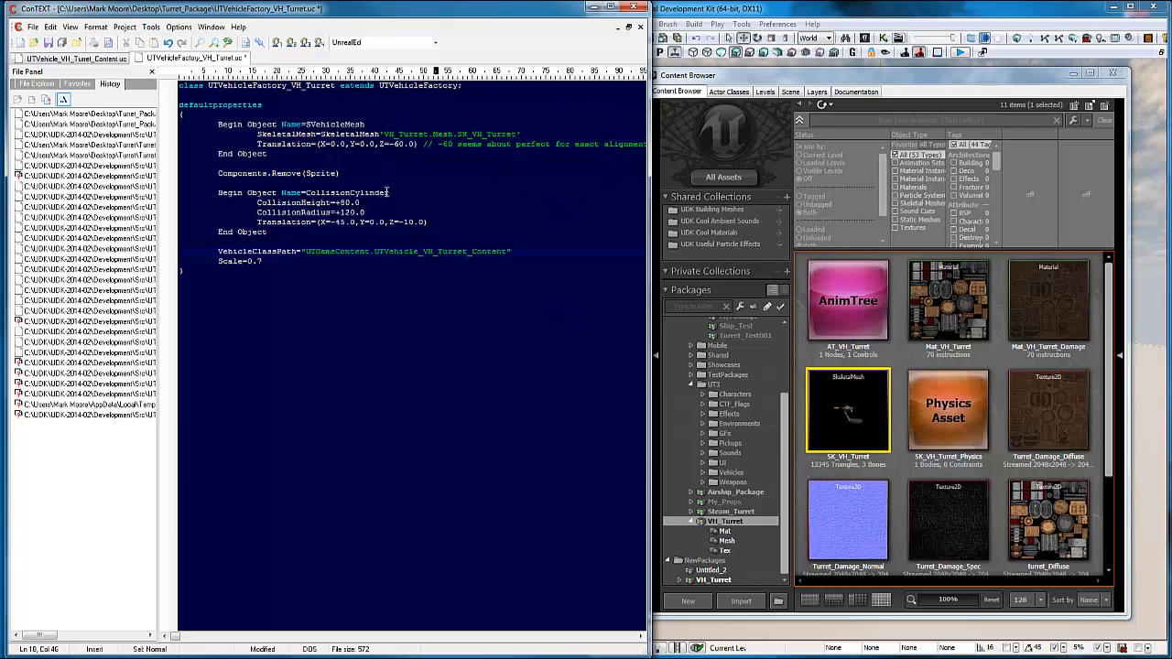
{"action": "left_click", "coordinate": [262, 262]}
{"action": "key", "text": "BackSpace"}
{"action": "key", "text": "BackSpace"}
{"action": "key", "text": "BackSpace"}
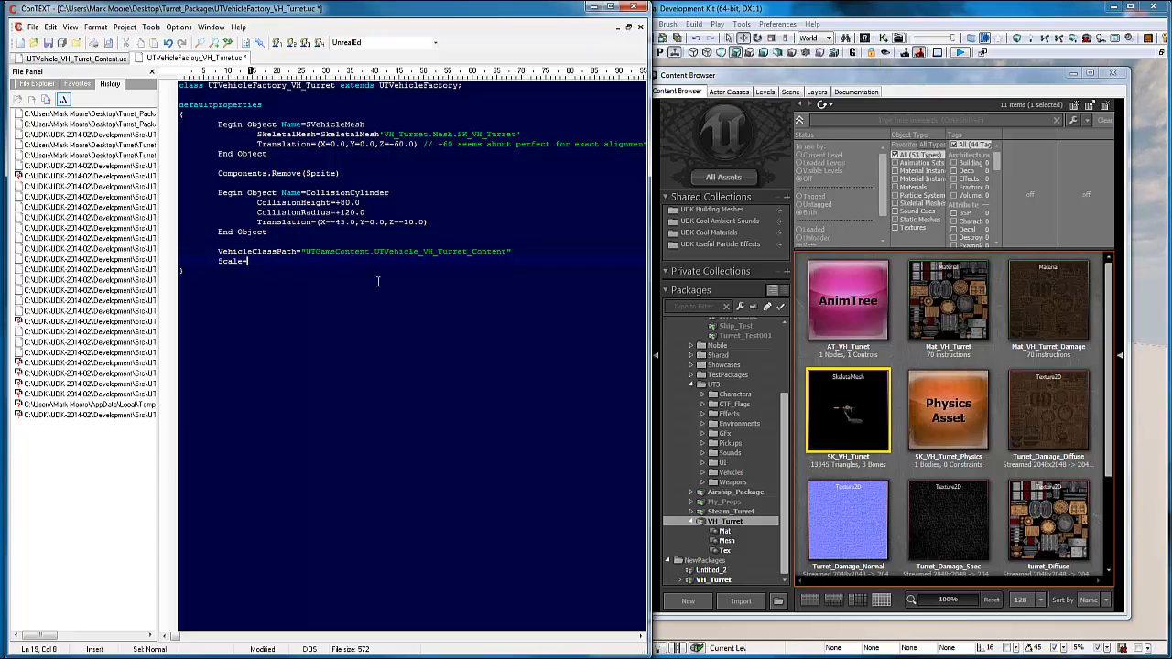
{"action": "type", "text": "1"}
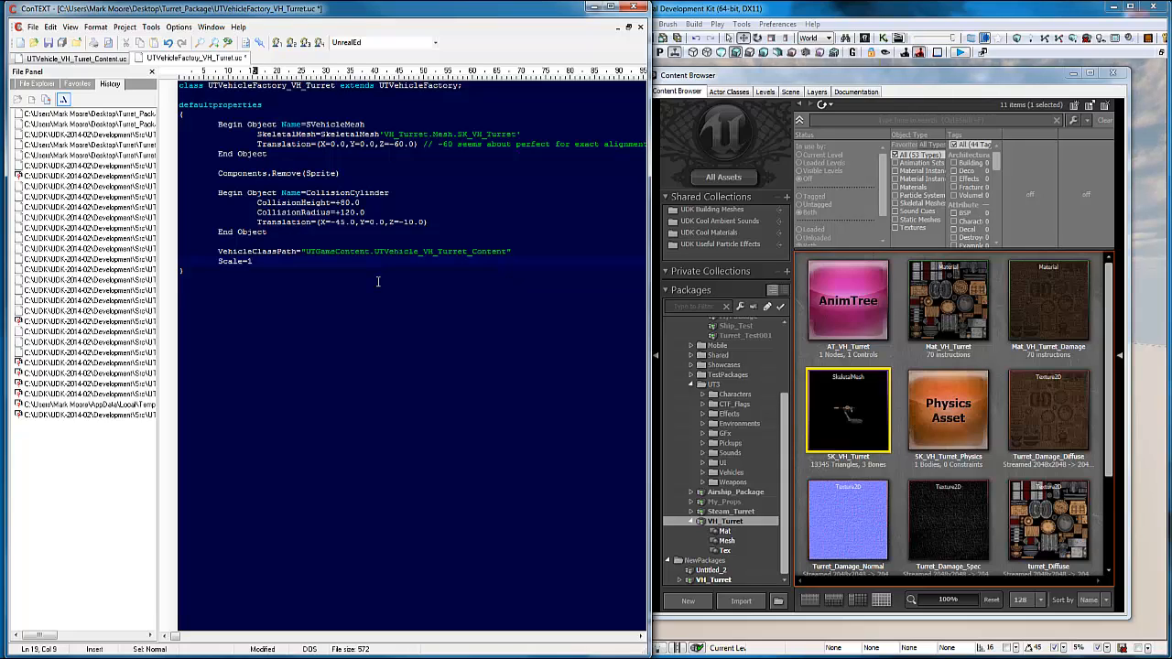
{"action": "type", "text": ".0"}
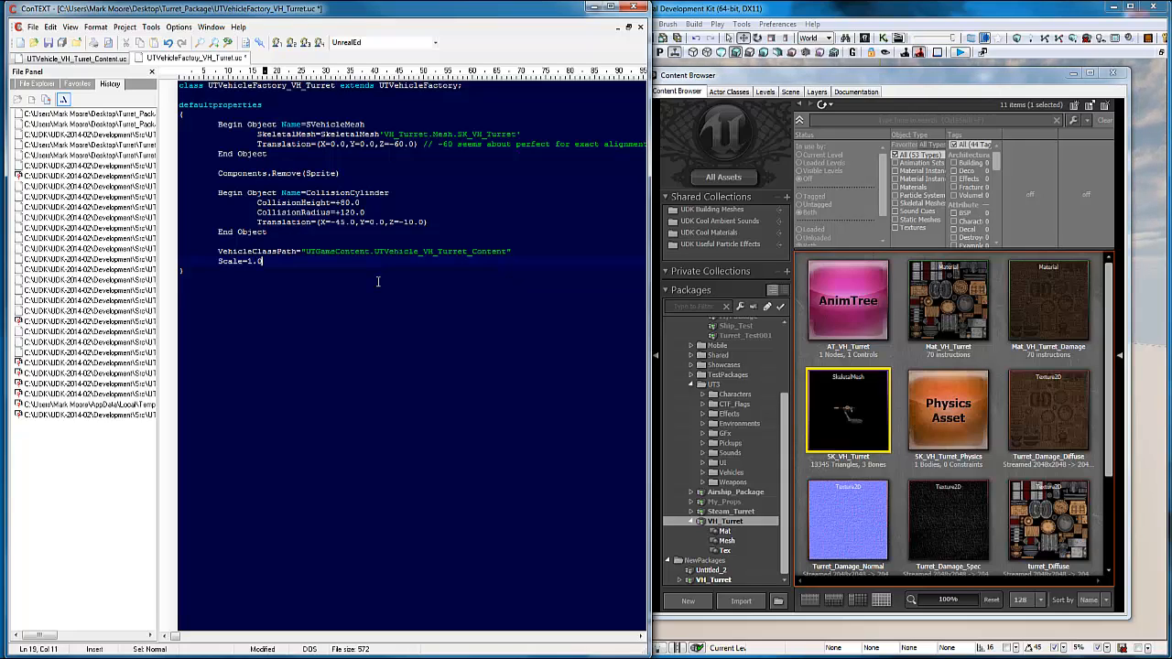
{"action": "key", "text": "Return"}
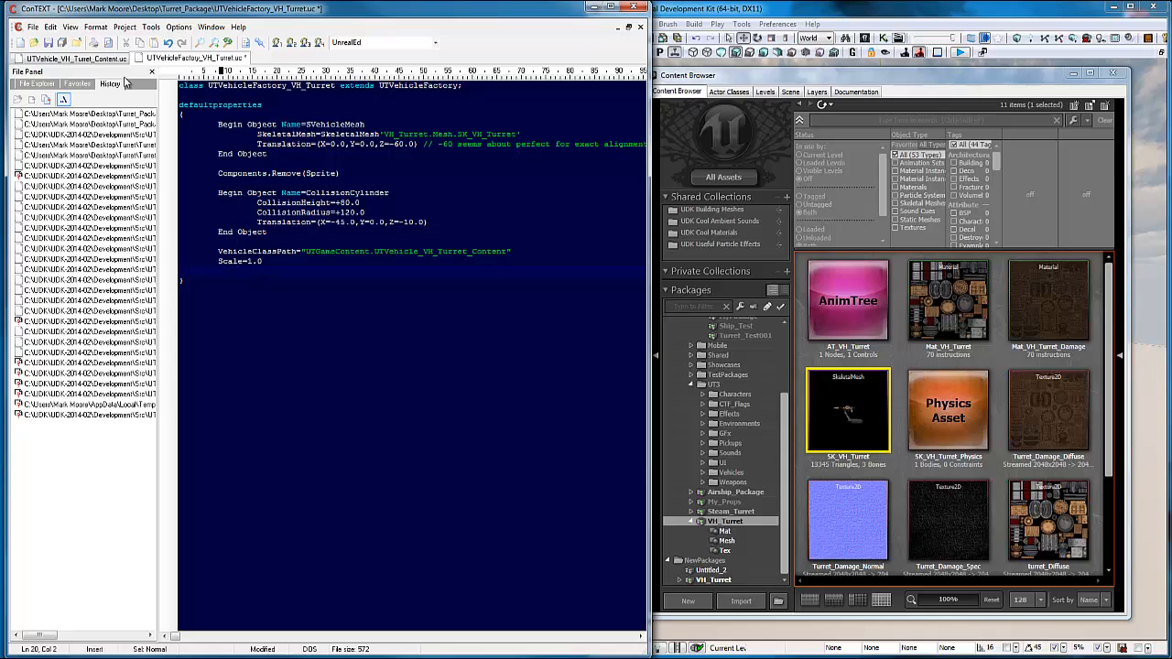
- Check the Scale and asset reference lines in UTVehicle_VH_Turret_Content.uc against the factory script
{"action": "left_click", "coordinate": [102, 61]}
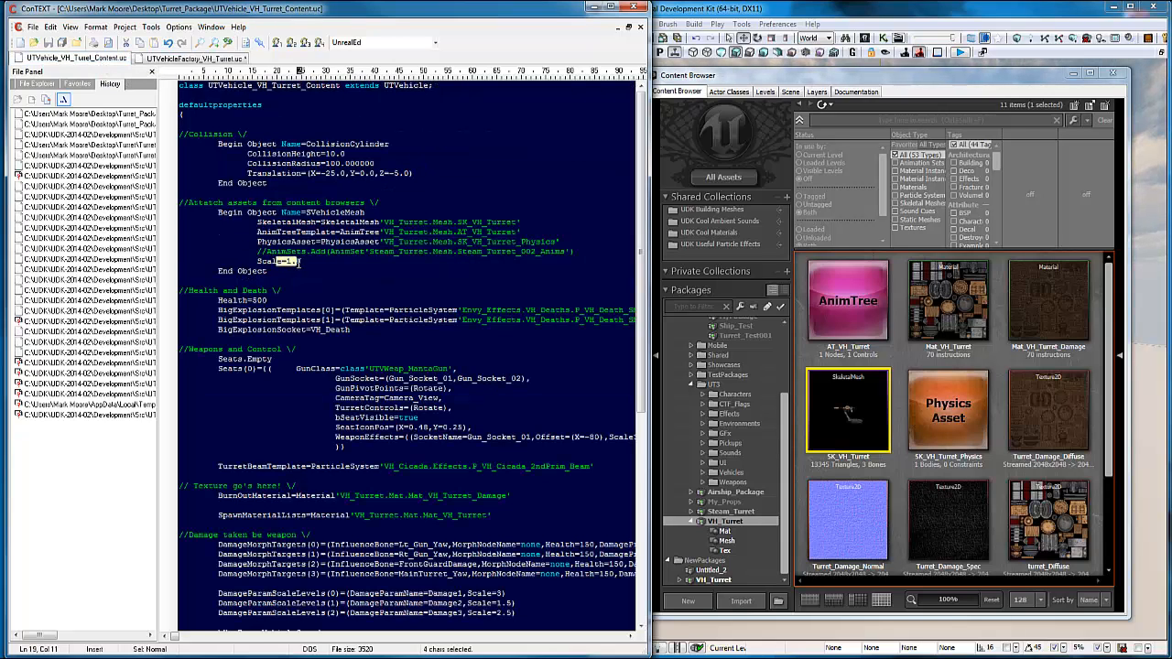
{"action": "left_click", "coordinate": [433, 230]}
{"action": "scroll", "coordinate": [469, 205], "scroll_direction": "down", "scroll_amount": 1}
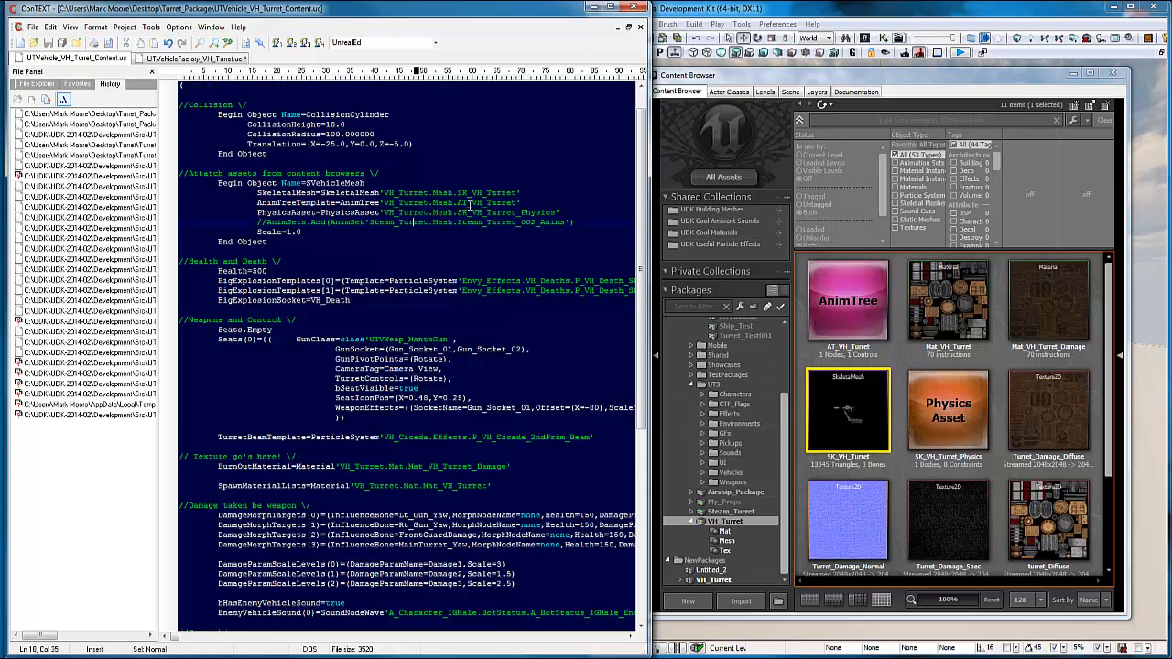
{"action": "scroll", "coordinate": [469, 205], "scroll_direction": "up", "scroll_amount": 1}
{"action": "left_click", "coordinate": [209, 60]}
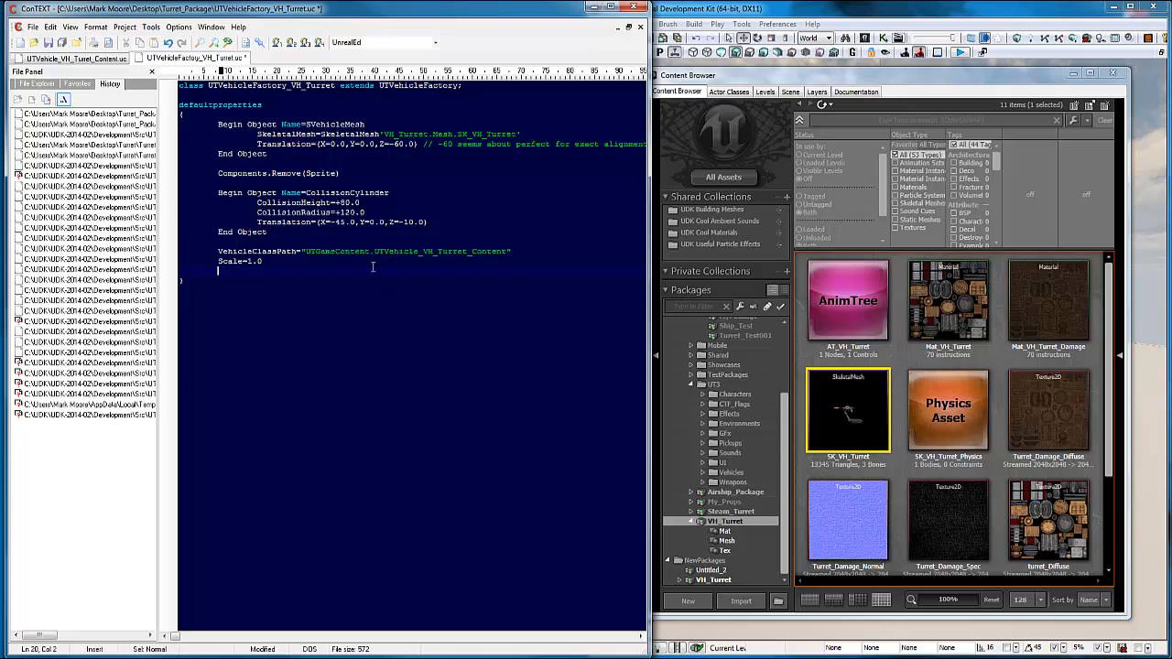
{"action": "left_click_drag", "start_coordinate": [532, 316], "coordinate": [221, 124]}
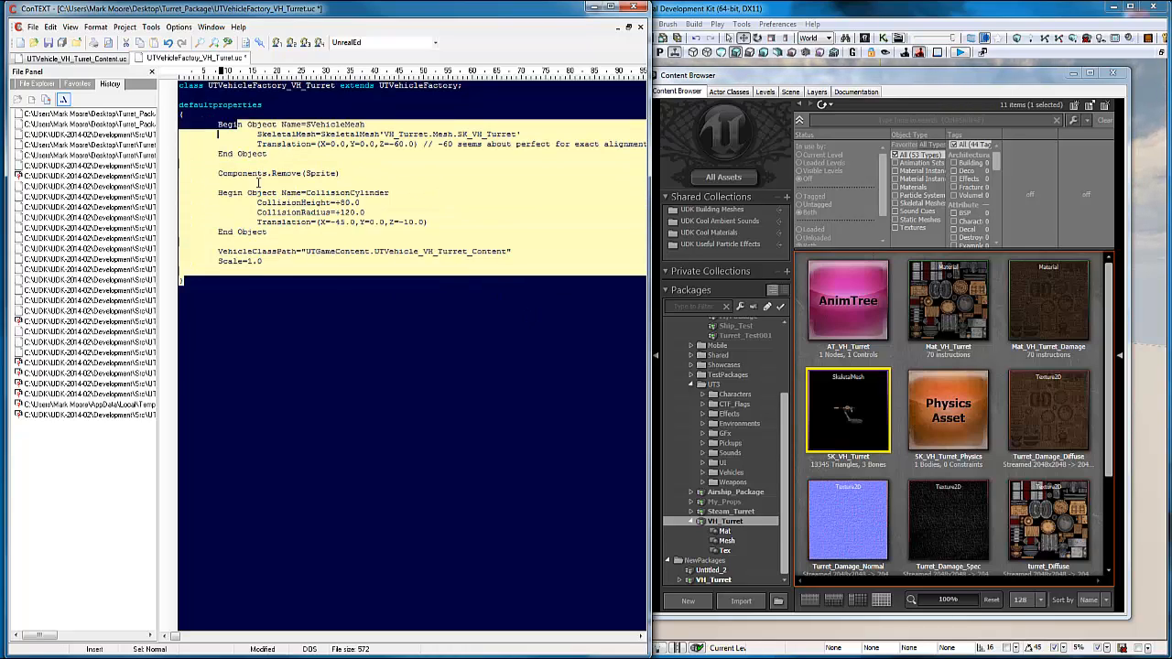
{"action": "left_click", "coordinate": [335, 286]}
{"action": "left_click_drag", "start_coordinate": [459, 334], "coordinate": [354, 282]}
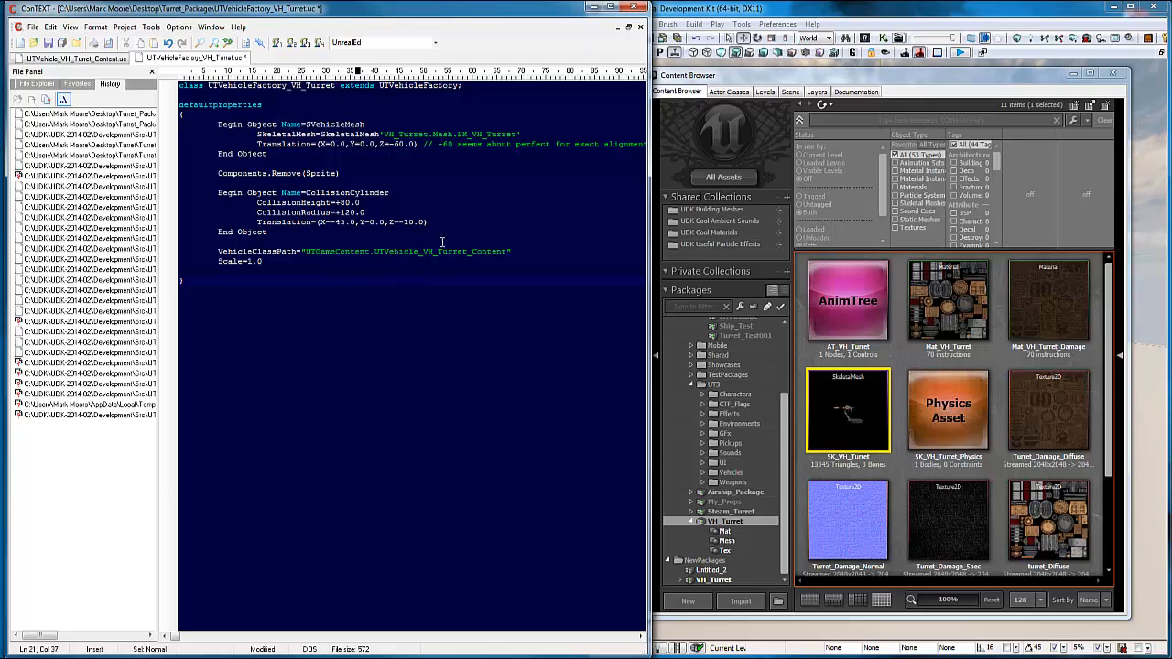
{"action": "key", "text": "Left"}
{"action": "key", "text": "Left"}
{"action": "key", "text": "Left"}
{"action": "key", "text": "Left"}
{"action": "key", "text": "Left"}
{"action": "key", "text": "Left"}
{"action": "key", "text": "Left"}
{"action": "key", "text": "Left"}
{"action": "key", "text": "Left"}
{"action": "key", "text": "Left"}
{"action": "key", "text": "Left"}
{"action": "key", "text": "Left"}
{"action": "left_click", "coordinate": [254, 278]}
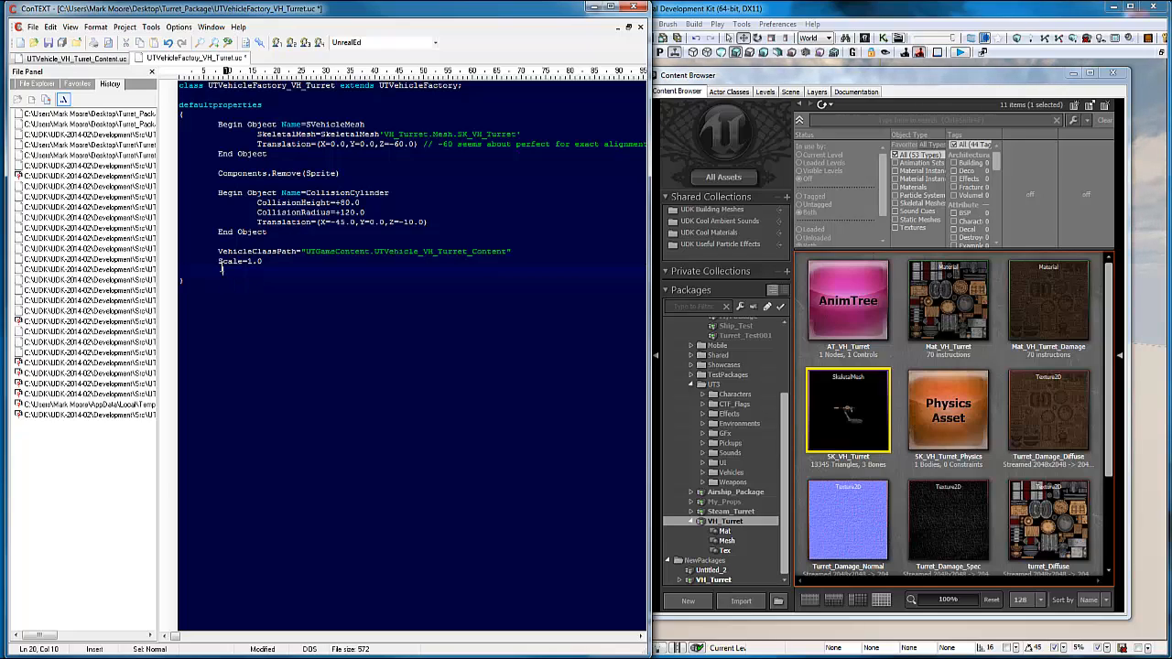
{"action": "left_click", "coordinate": [217, 272]}
{"action": "key", "text": "Left"}
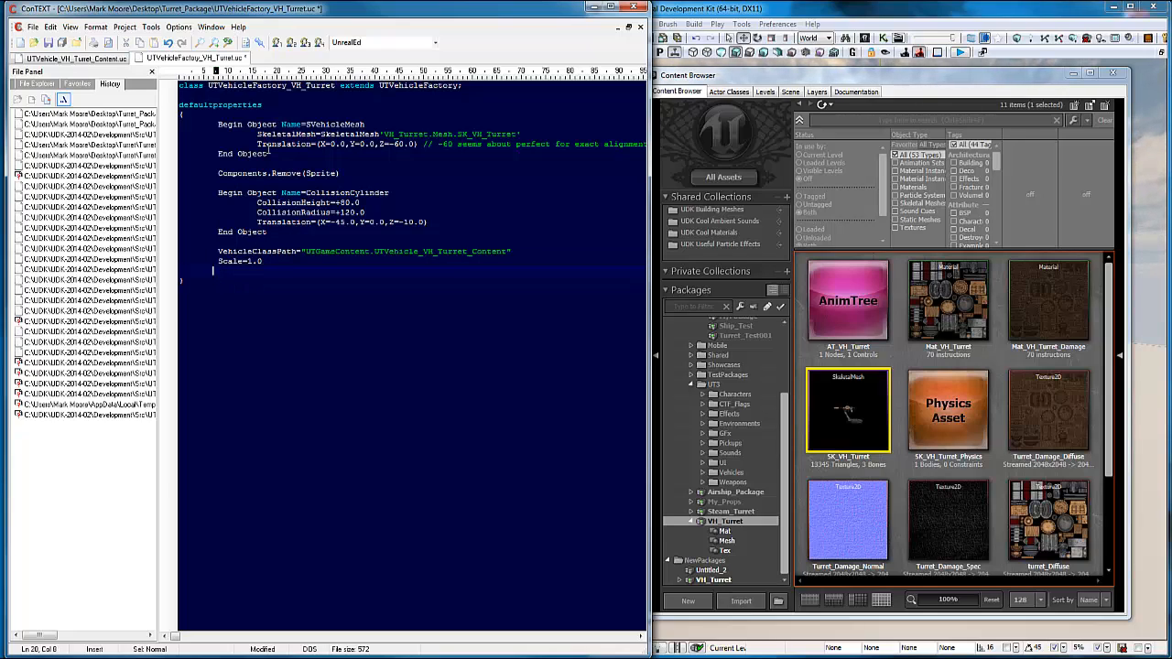
- Save UTVehicleFactory_VH_Turret.uc and return to the content script
{"action": "left_click", "coordinate": [95, 59]}
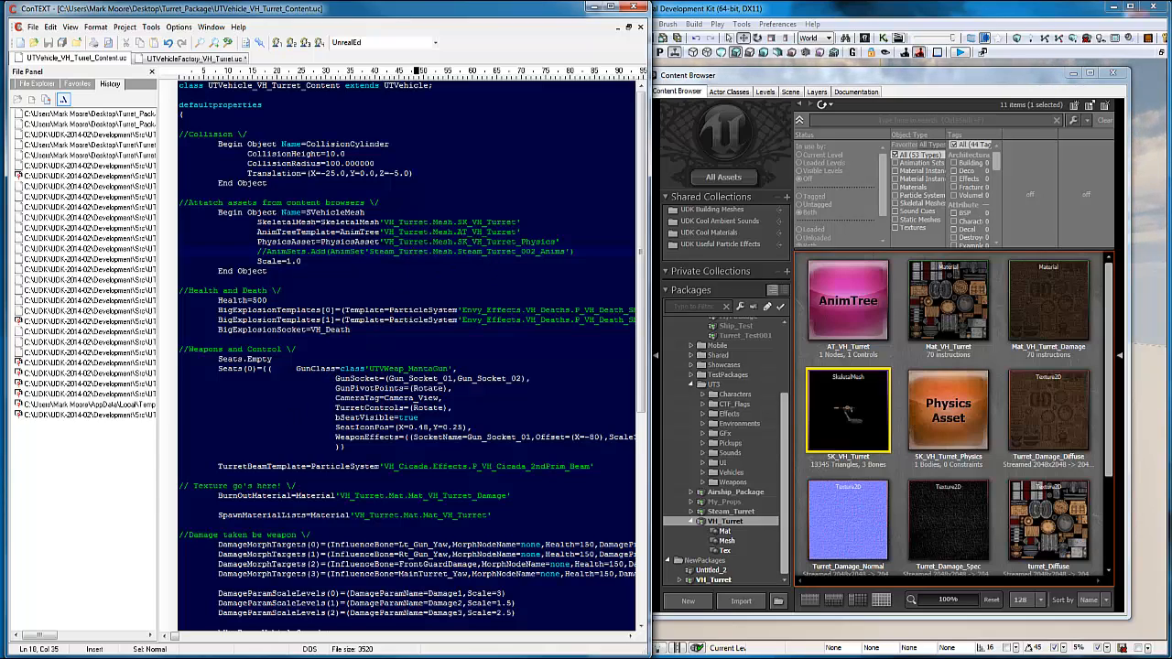
{"action": "left_click", "coordinate": [189, 62]}
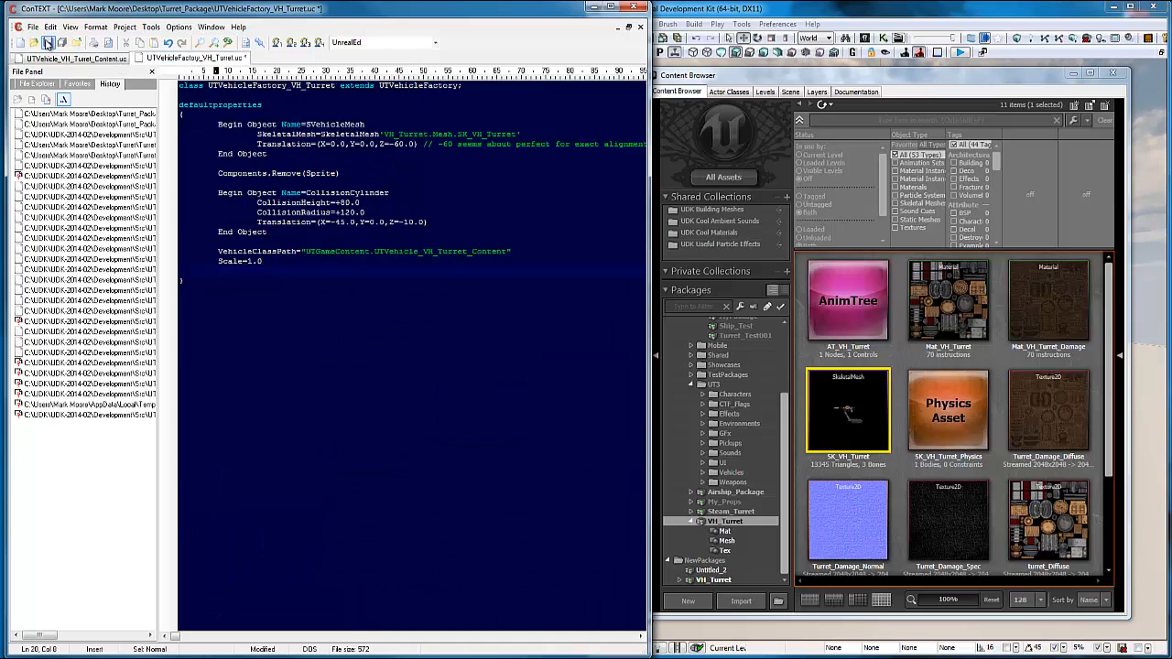
{"action": "left_click", "coordinate": [48, 43]}
{"action": "left_click_drag", "start_coordinate": [418, 338], "coordinate": [257, 203]}
{"action": "left_click", "coordinate": [303, 296]}
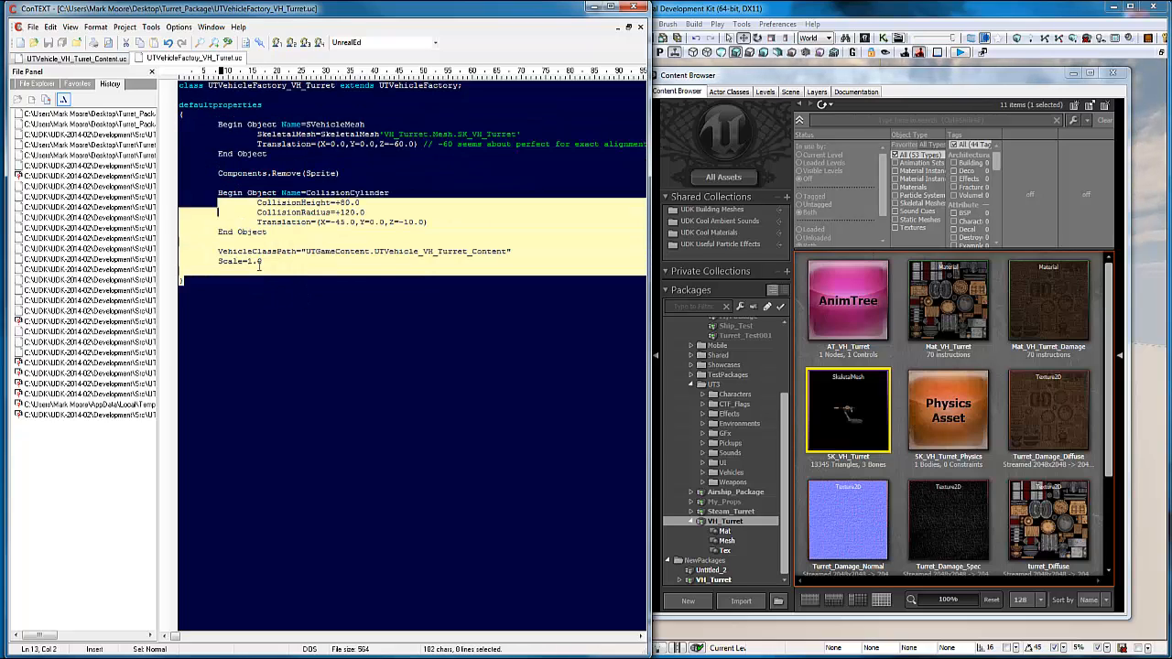
{"action": "left_click", "coordinate": [95, 60]}
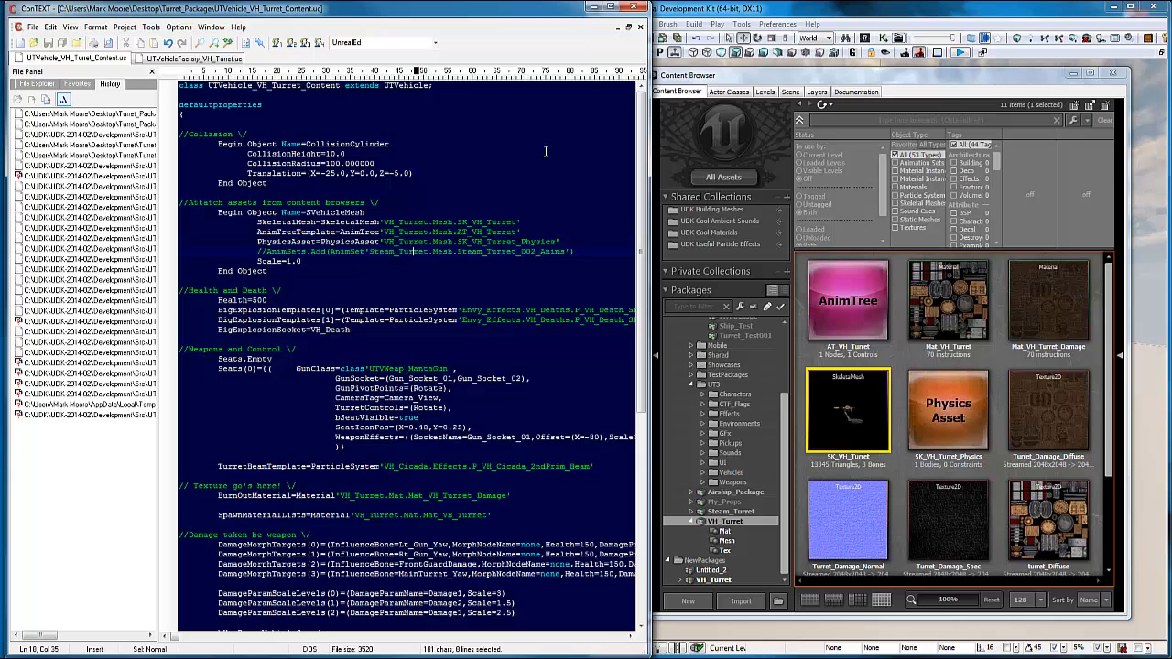
- Minimize ConTEXT, open the Turret_Package folder on the desktop and copy UTVehicle_VH_Turret_Content.uc and UTVehicleFactory_VH_Turret.uc
{"action": "left_click", "coordinate": [594, 7]}
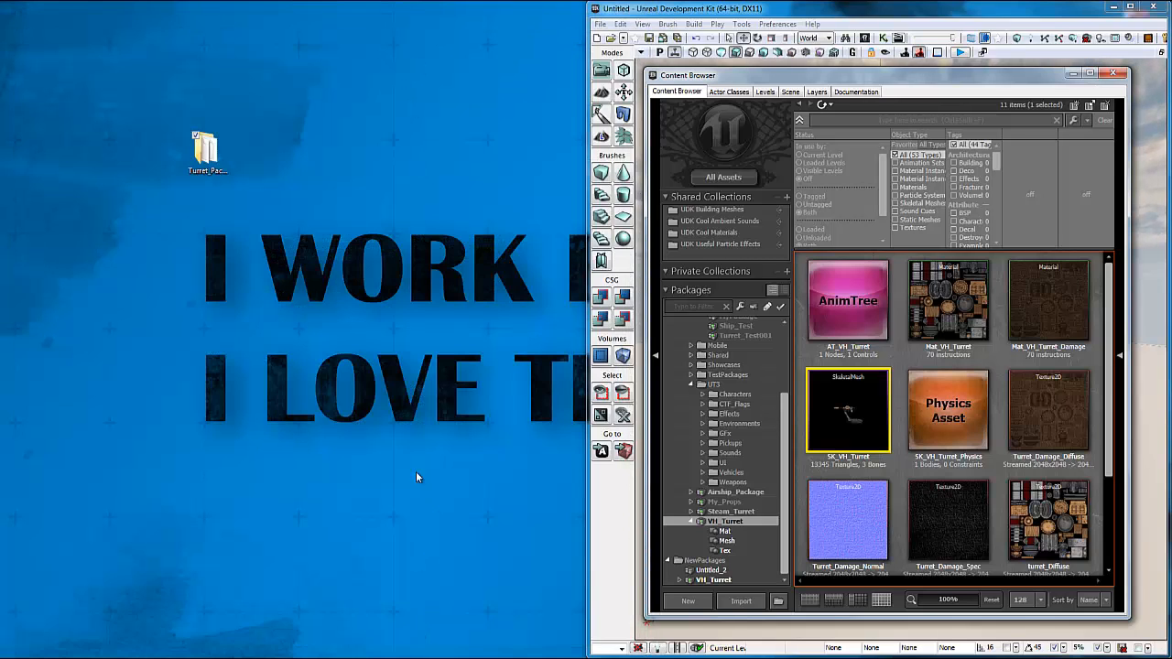
{"action": "double_click", "coordinate": [210, 157]}
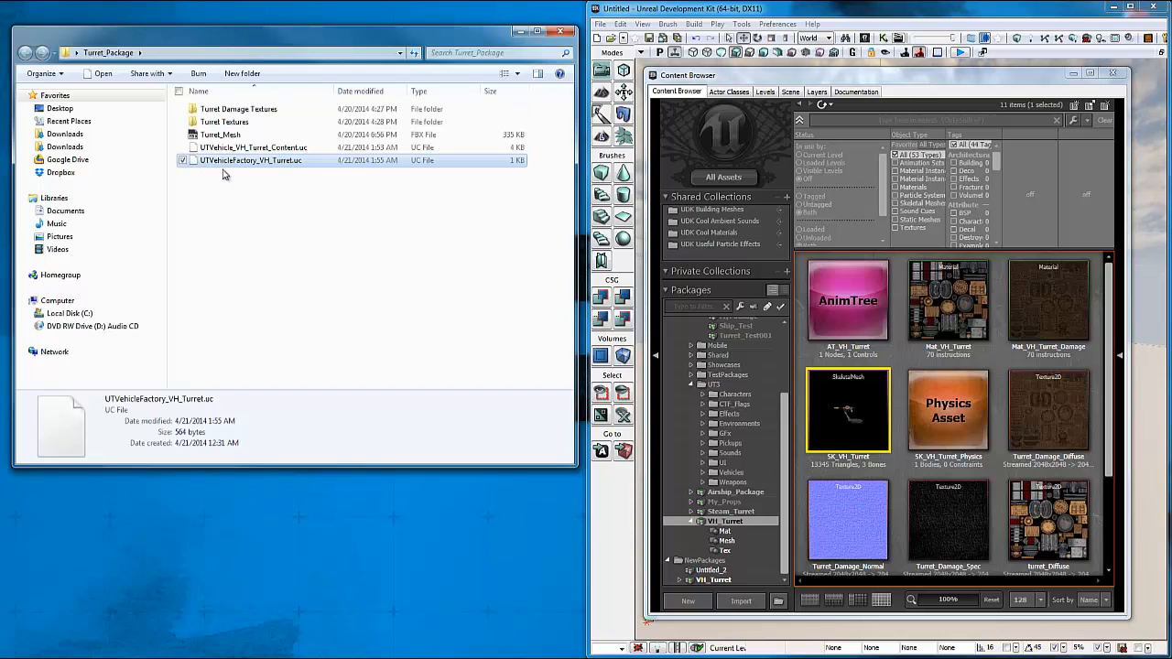
{"action": "left_click_drag", "start_coordinate": [223, 174], "coordinate": [250, 145]}
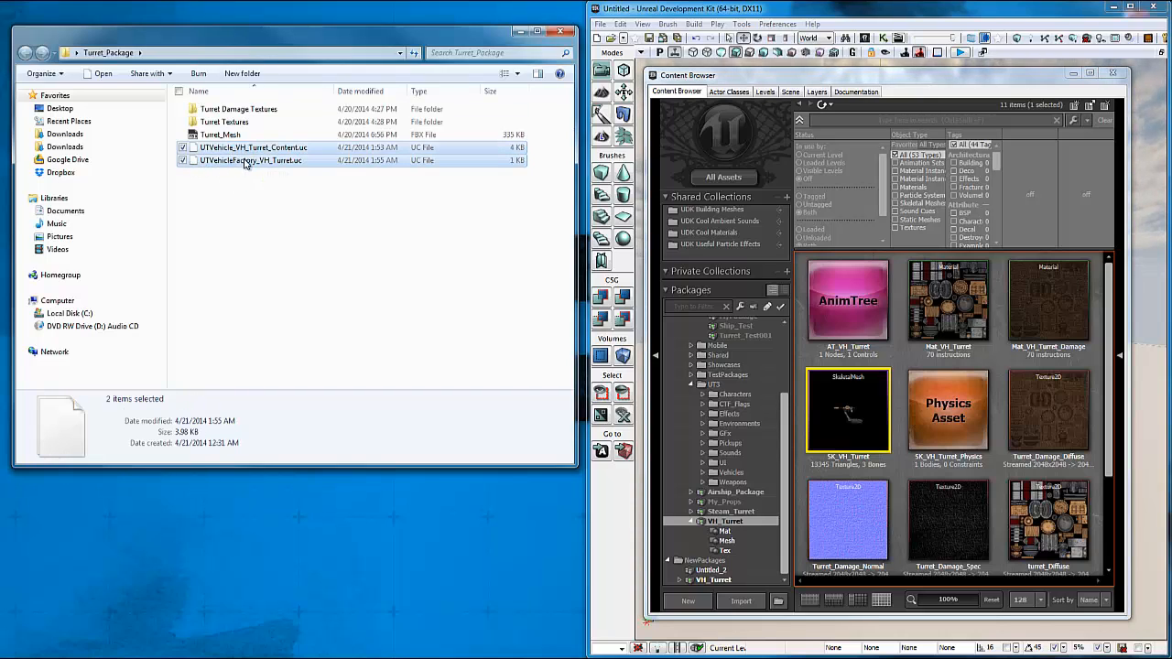
{"action": "right_click", "coordinate": [236, 157]}
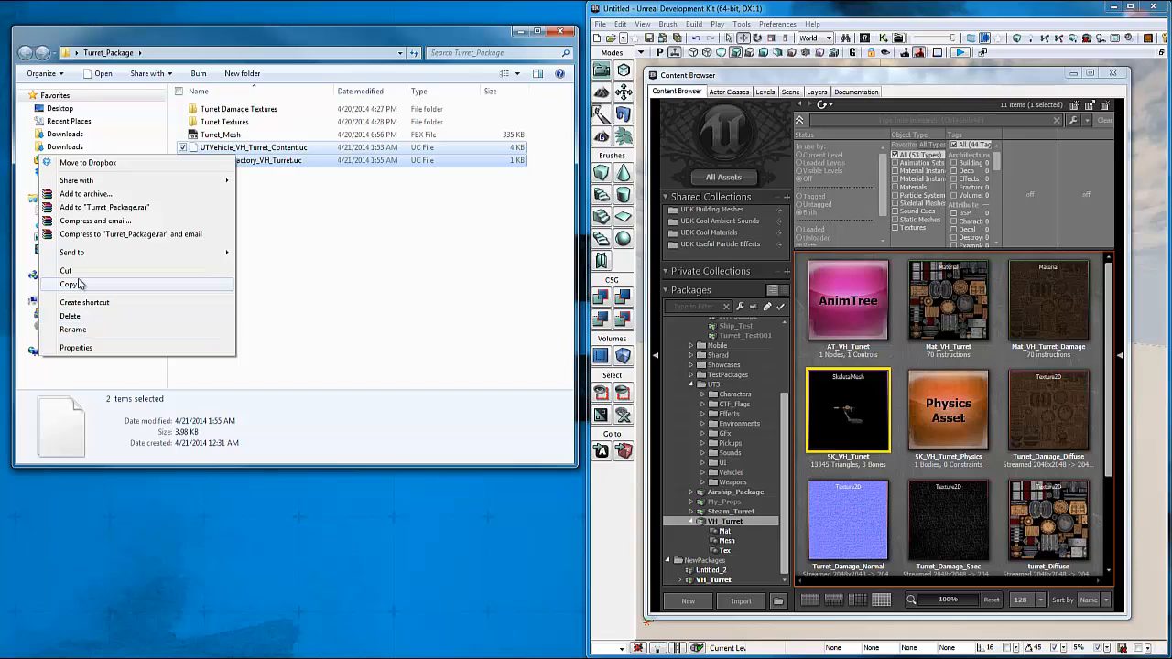
{"action": "left_click", "coordinate": [77, 285]}
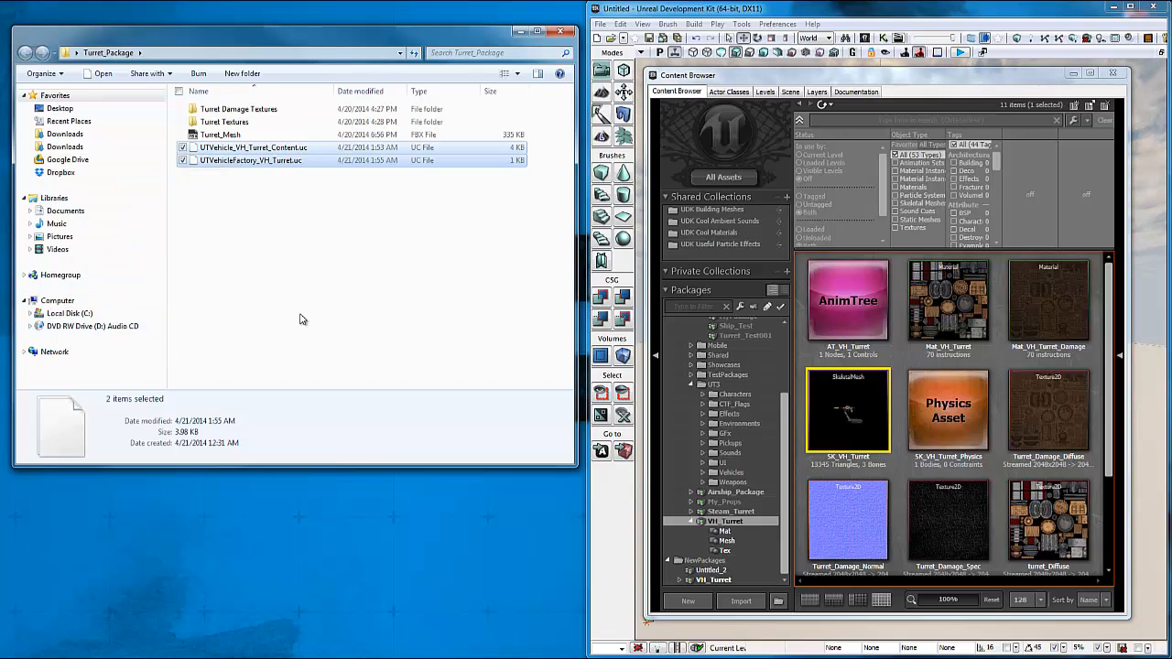
- Browse to the Classes folder in C:\UDK\UDK-2014-02\Development\Src\UTGameContent
{"action": "left_click", "coordinate": [85, 314]}
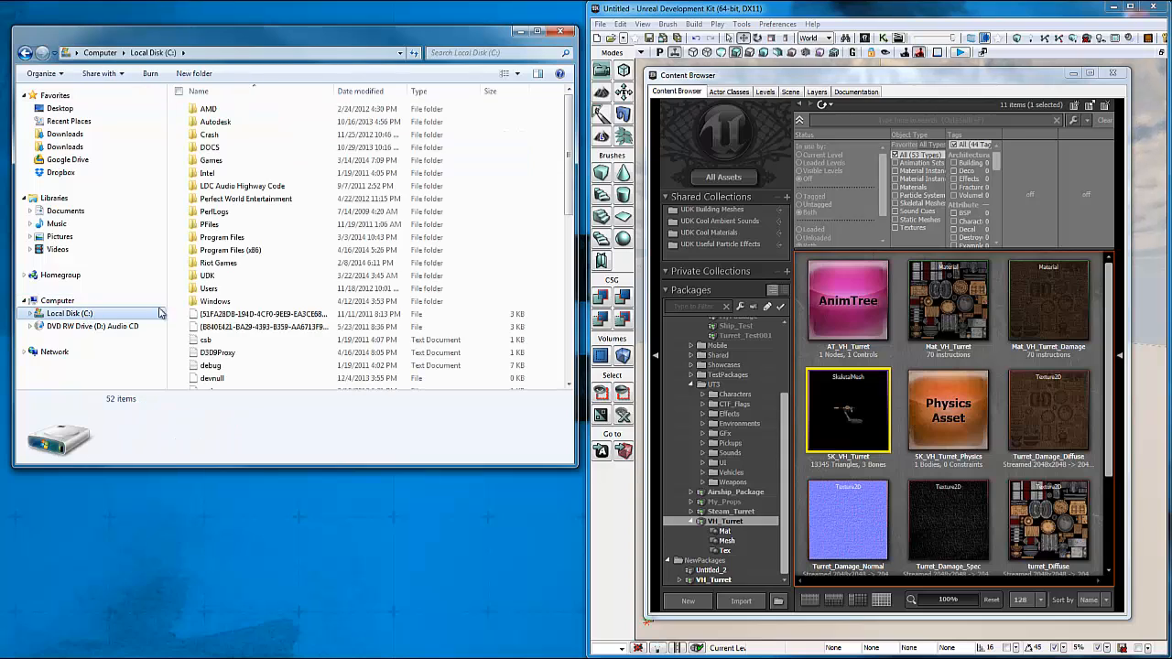
{"action": "double_click", "coordinate": [231, 282]}
{"action": "left_click", "coordinate": [254, 148]}
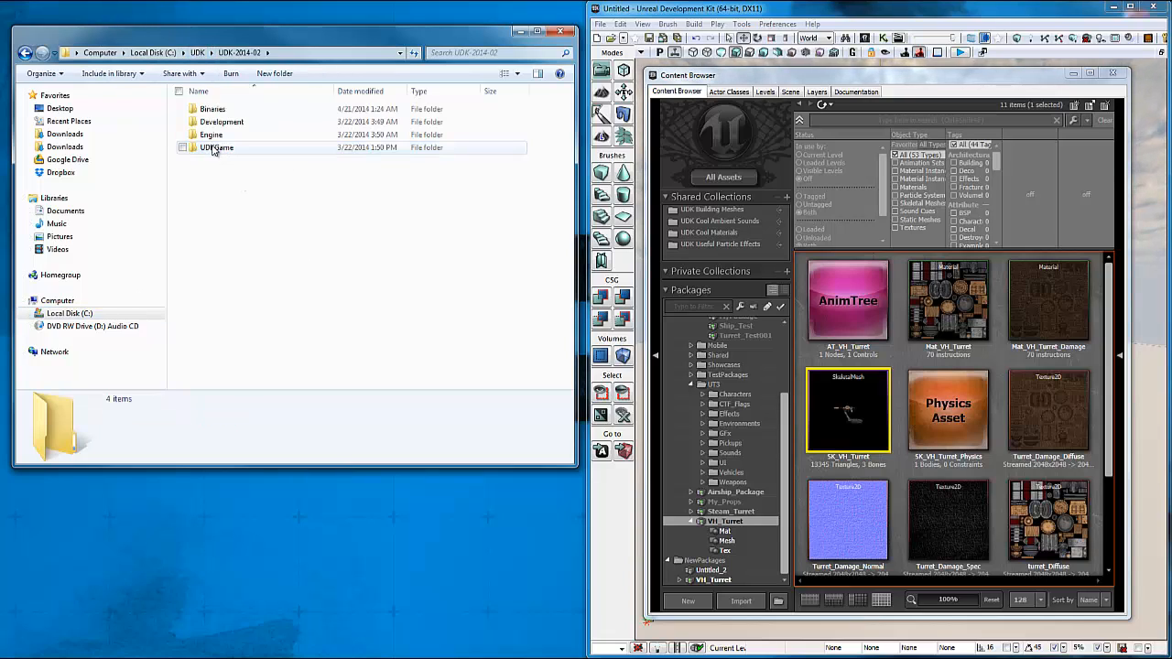
{"action": "double_click", "coordinate": [220, 150]}
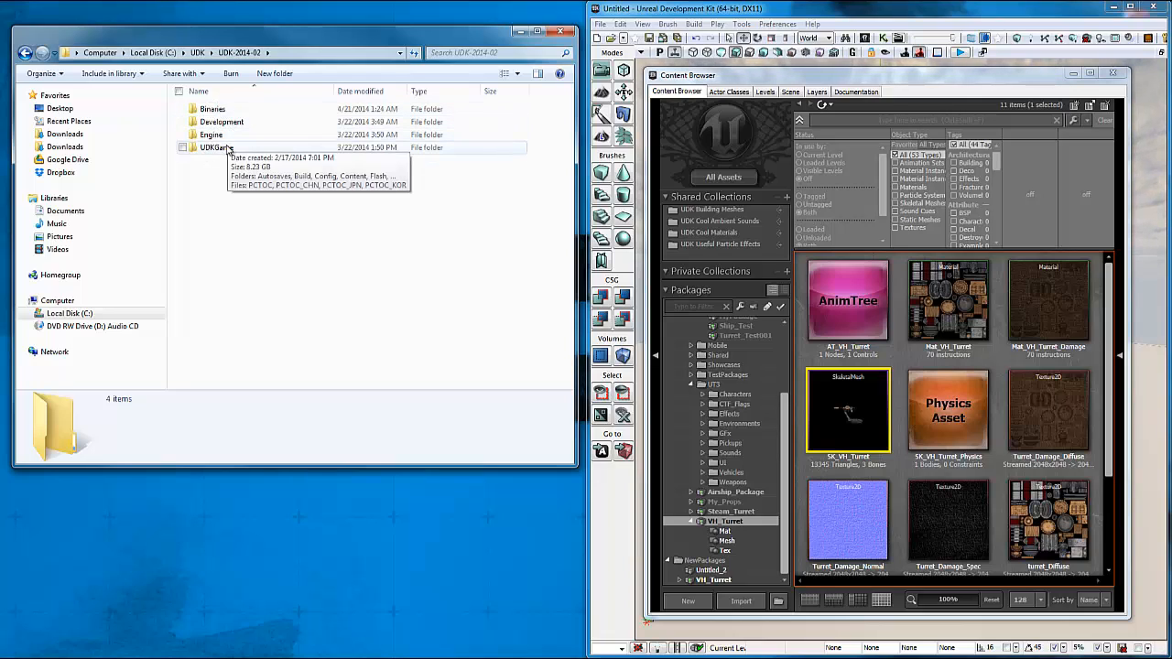
{"action": "double_click", "coordinate": [228, 124]}
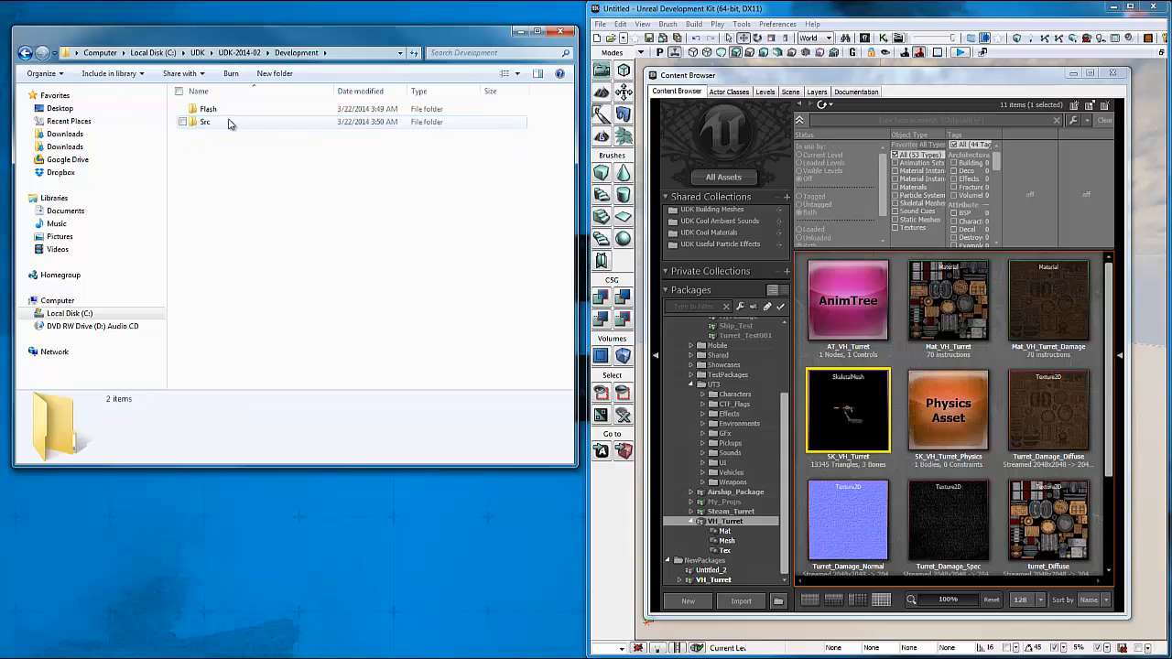
{"action": "double_click", "coordinate": [225, 122]}
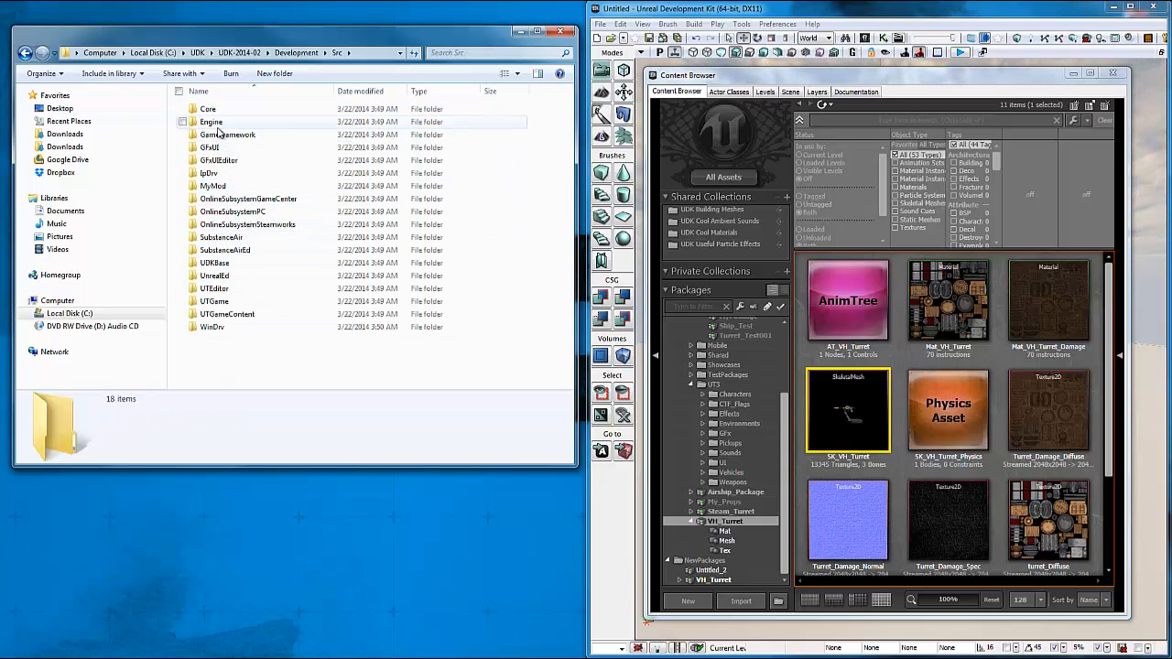
{"action": "left_click", "coordinate": [230, 317]}
{"action": "double_click", "coordinate": [231, 317]}
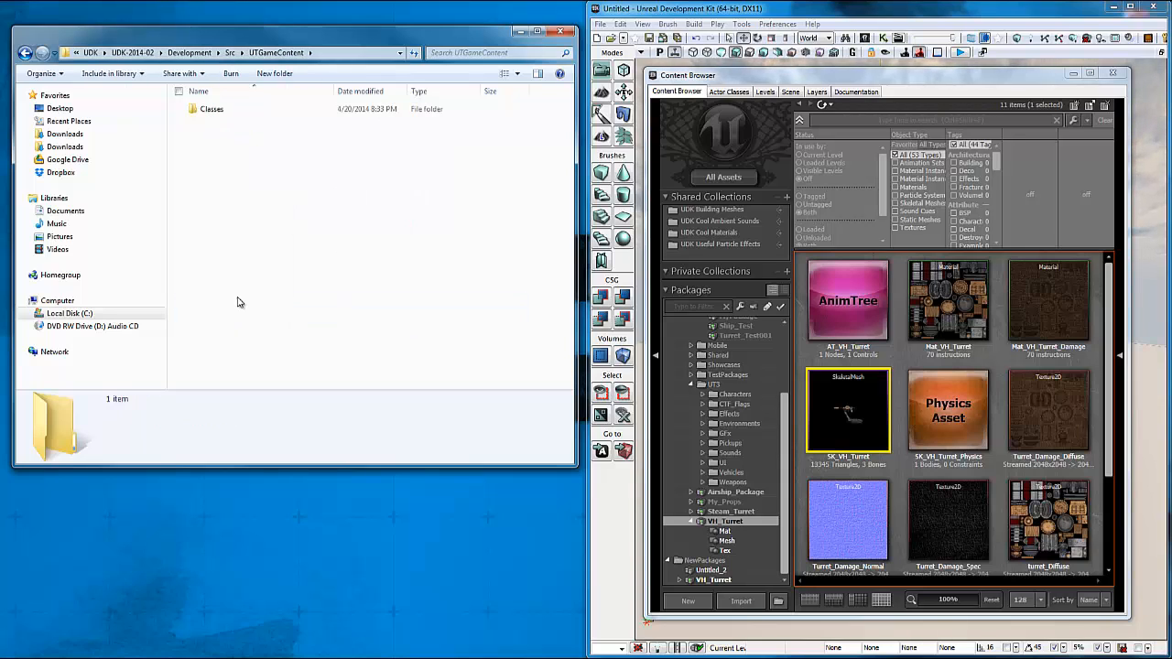
{"action": "double_click", "coordinate": [225, 113]}
{"action": "scroll", "coordinate": [275, 311], "scroll_direction": "down", "scroll_amount": 6}
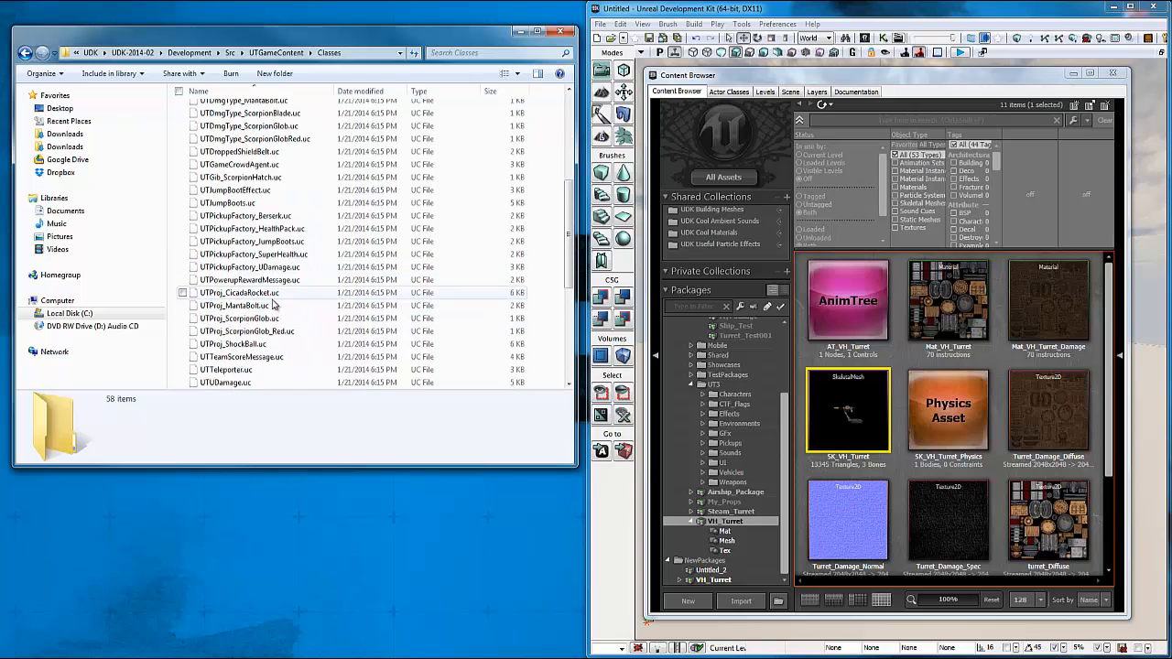
- Look through the Classes folder for the existing vehicle content and vehicle factory scripts, such as those for Scorpion and Cicada
{"action": "scroll", "coordinate": [278, 312], "scroll_direction": "down", "scroll_amount": 5}
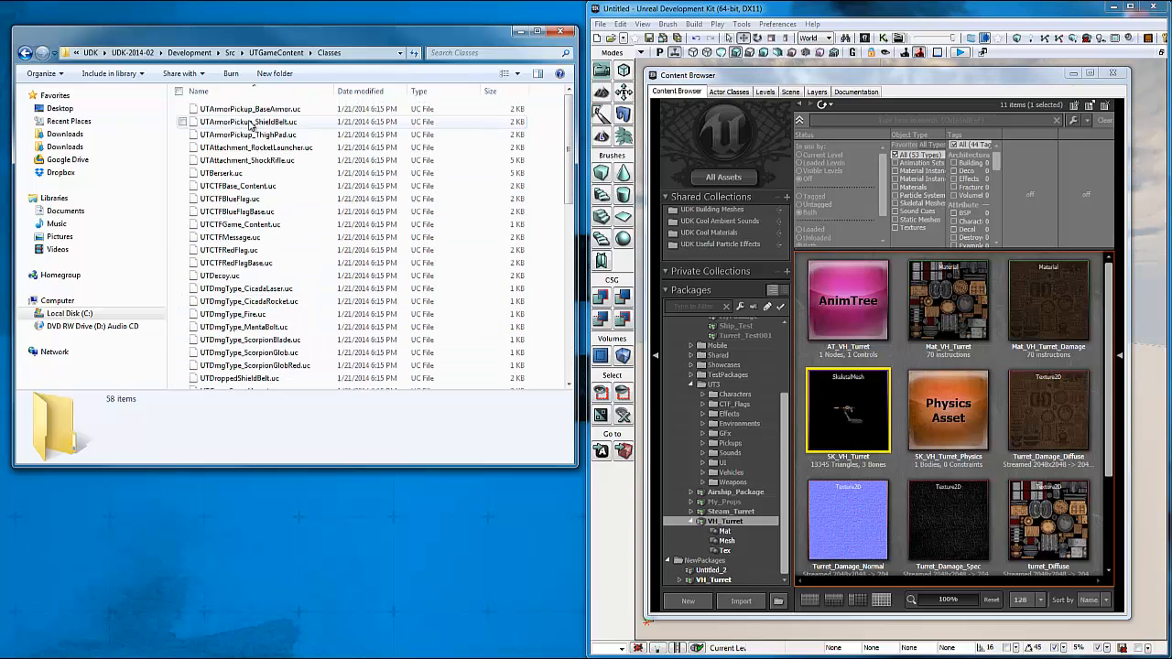
{"action": "scroll", "coordinate": [270, 275], "scroll_direction": "up", "scroll_amount": 4}
{"action": "scroll", "coordinate": [270, 275], "scroll_direction": "down", "scroll_amount": 6}
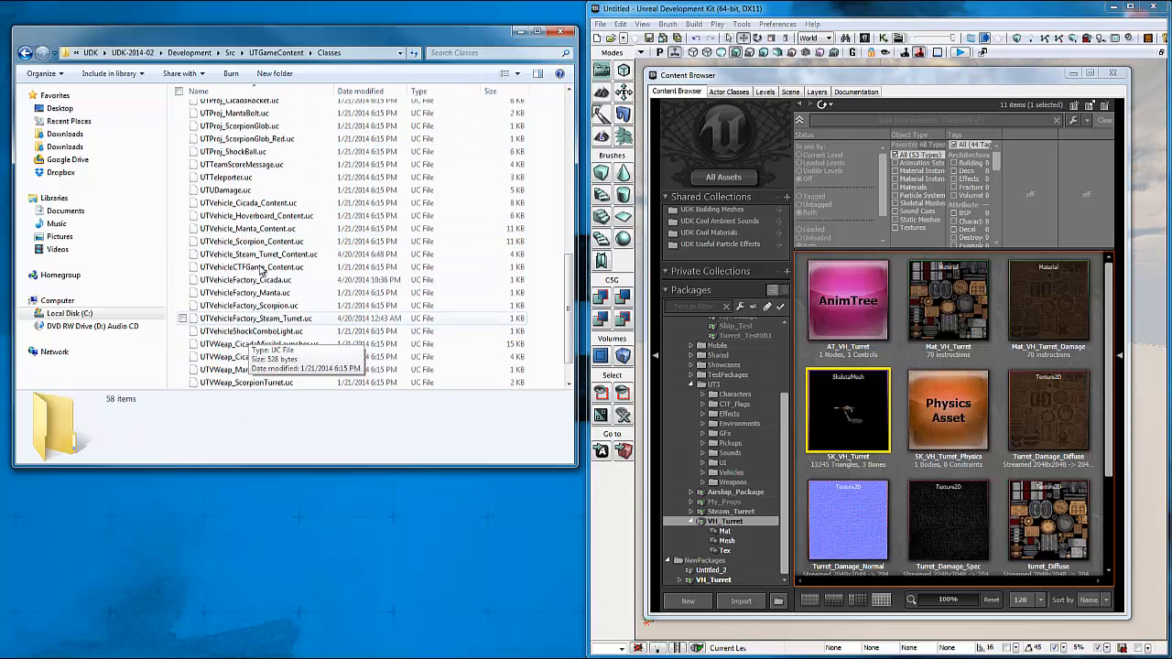
{"action": "left_click", "coordinate": [256, 307]}
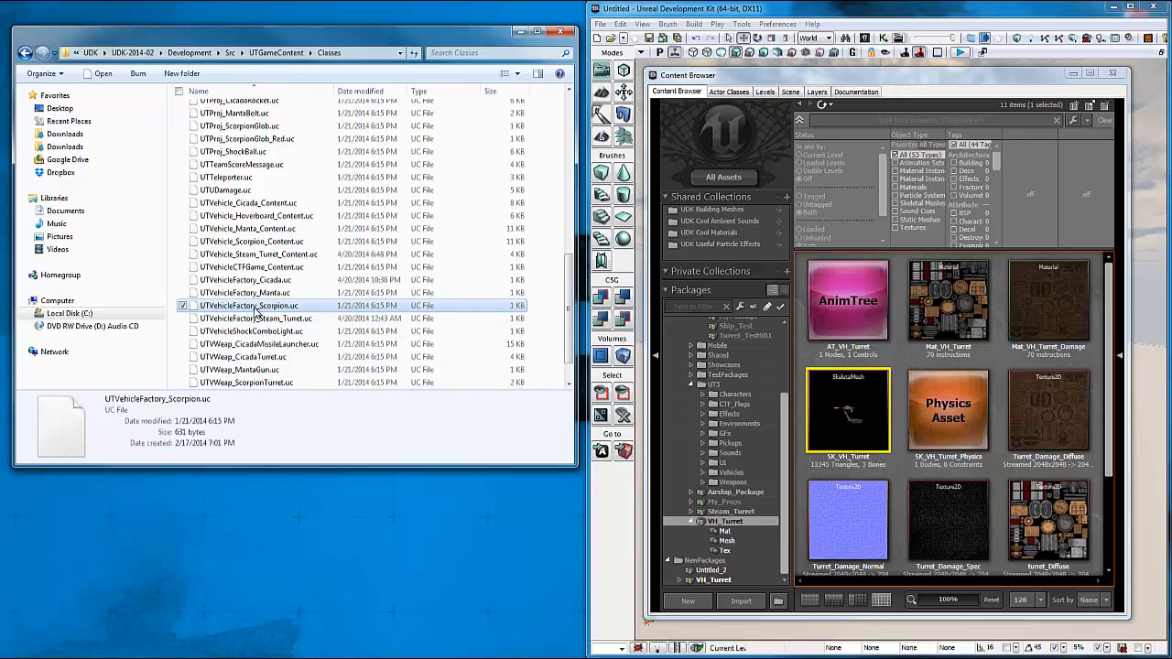
{"action": "scroll", "coordinate": [295, 316], "scroll_direction": "up", "scroll_amount": 1}
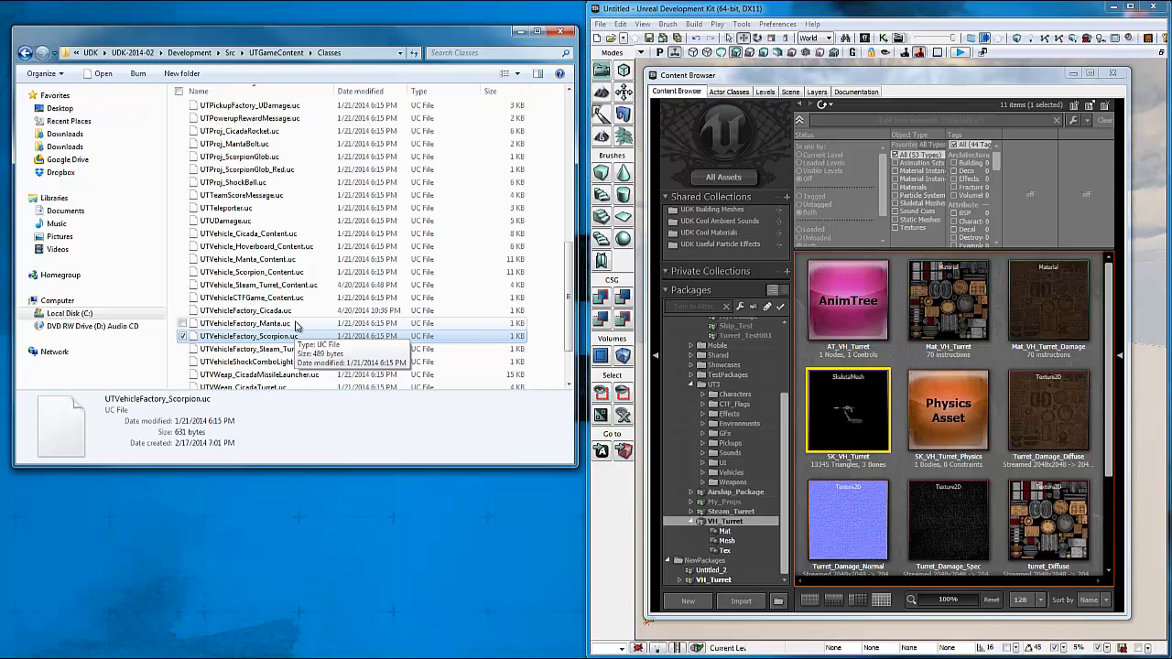
{"action": "scroll", "coordinate": [299, 325], "scroll_direction": "up", "scroll_amount": 1}
{"action": "scroll", "coordinate": [291, 362], "scroll_direction": "down", "scroll_amount": 1}
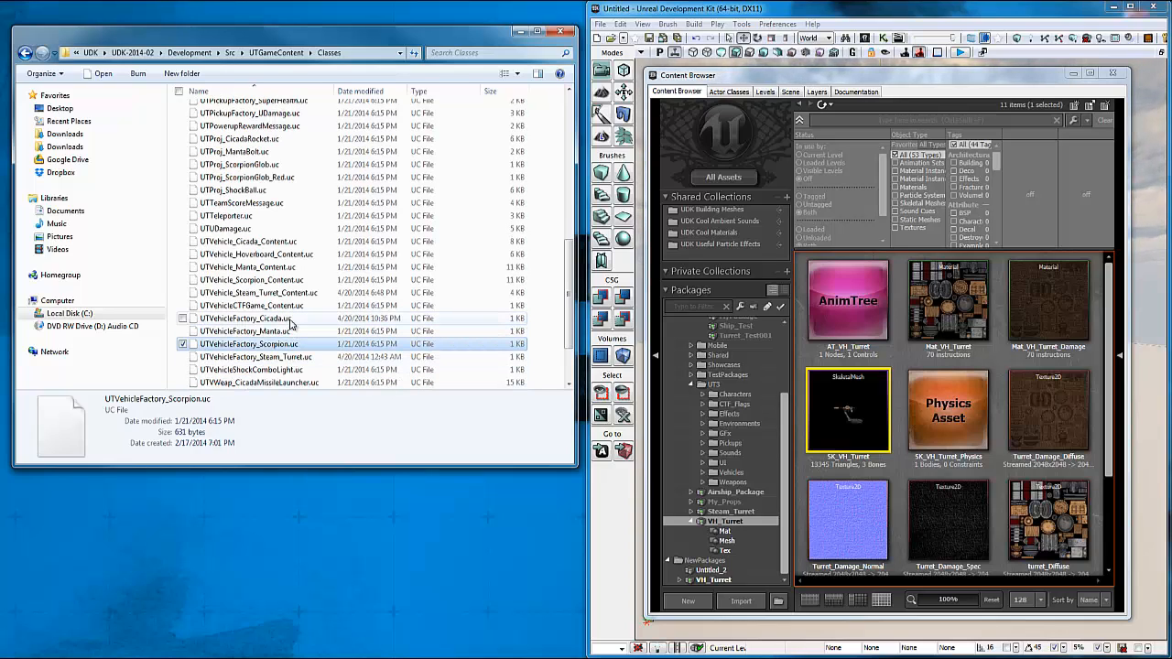
{"action": "left_click", "coordinate": [302, 317]}
{"action": "scroll", "coordinate": [309, 318], "scroll_direction": "up", "scroll_amount": 1}
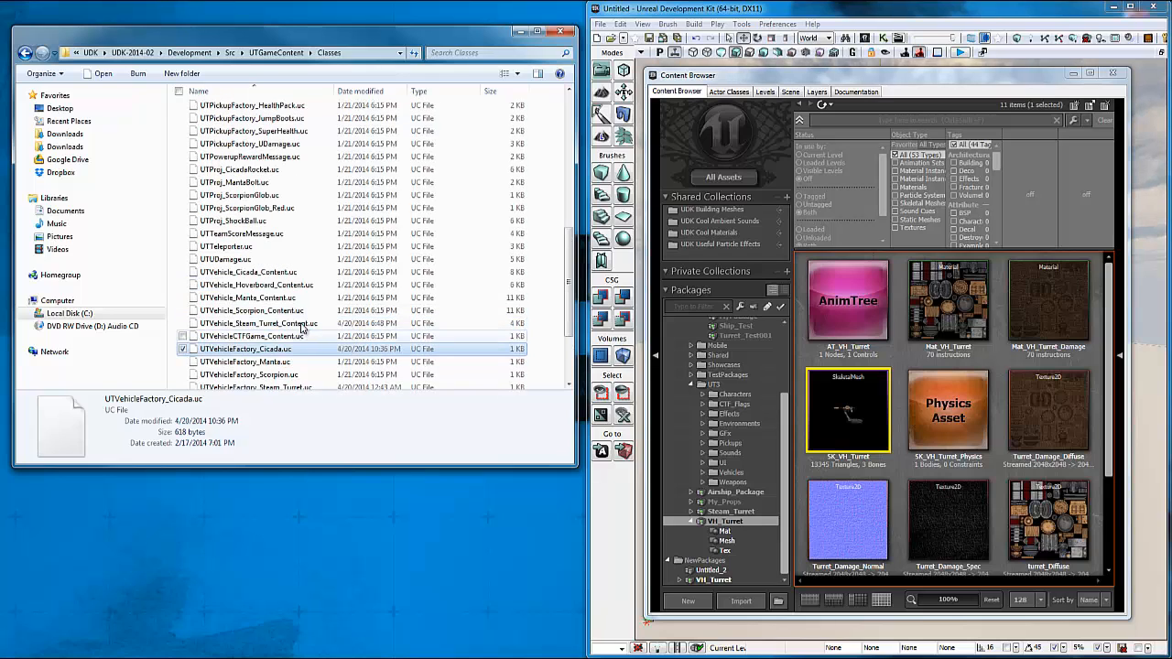
{"action": "scroll", "coordinate": [319, 259], "scroll_direction": "up", "scroll_amount": 2}
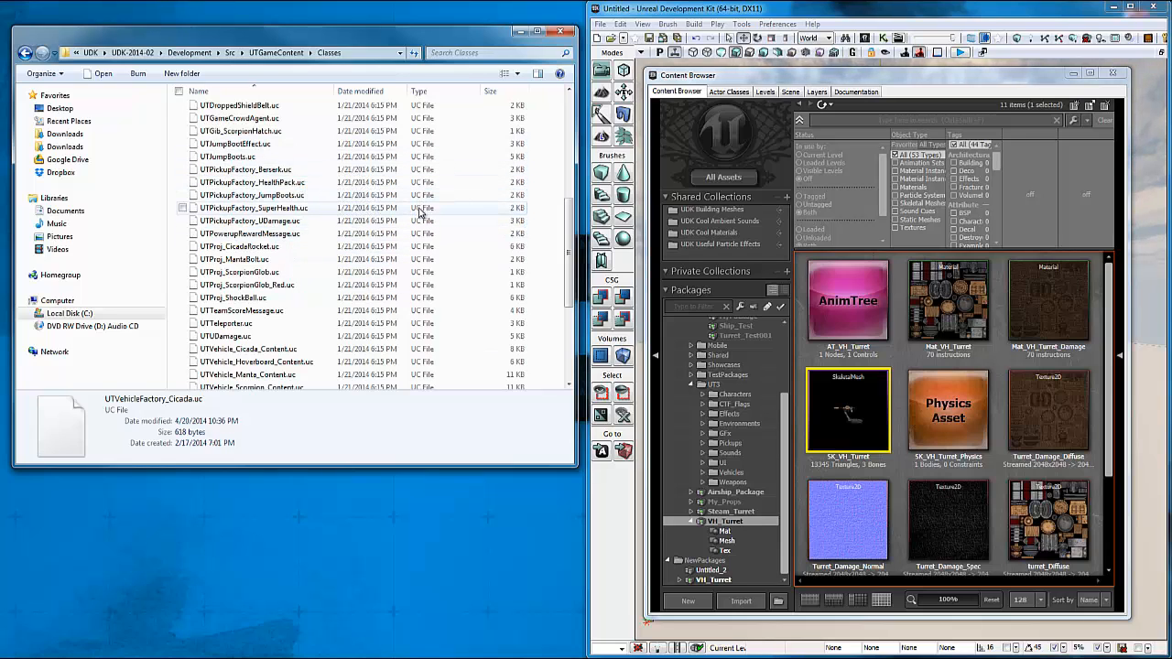
{"action": "scroll", "coordinate": [422, 215], "scroll_direction": "up", "scroll_amount": 7}
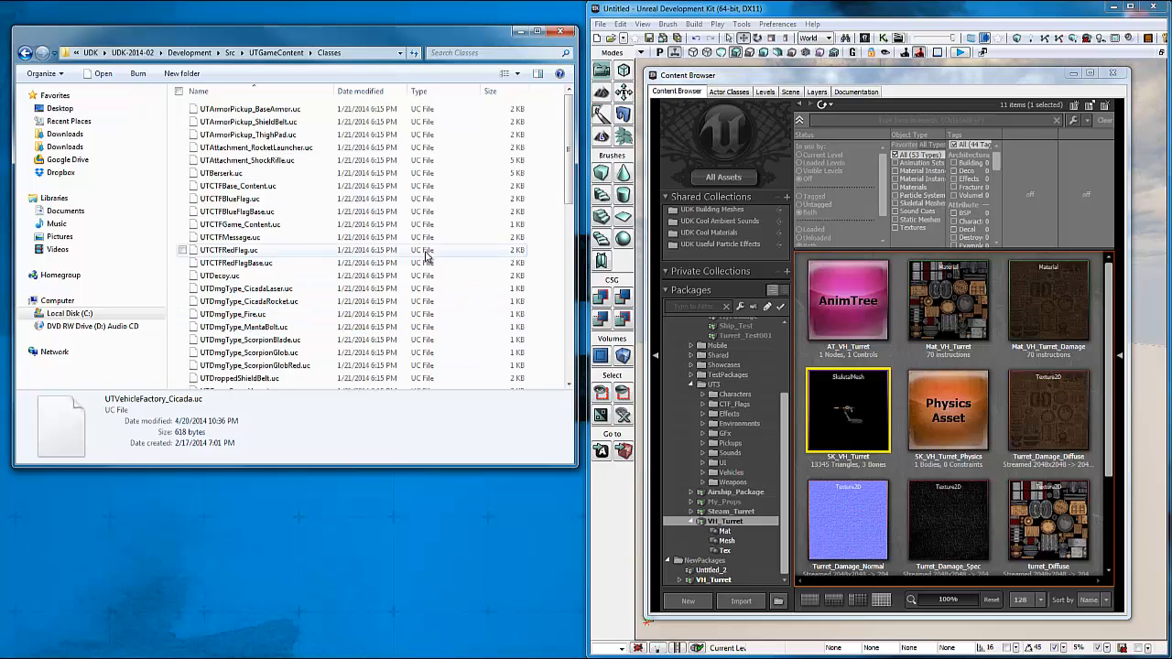
{"action": "scroll", "coordinate": [400, 311], "scroll_direction": "down", "scroll_amount": 15}
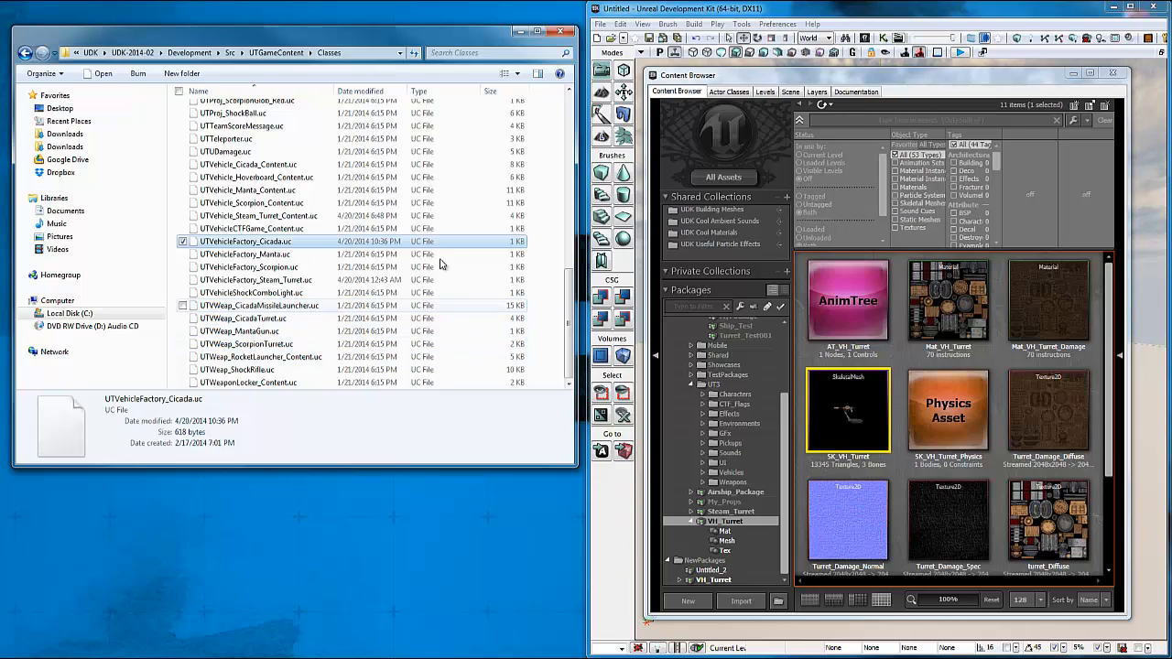
- Paste the copied VH_Turret content and factory scripts into the UTGameContent Classes folder and close the Unreal editor
{"action": "right_click", "coordinate": [544, 297]}
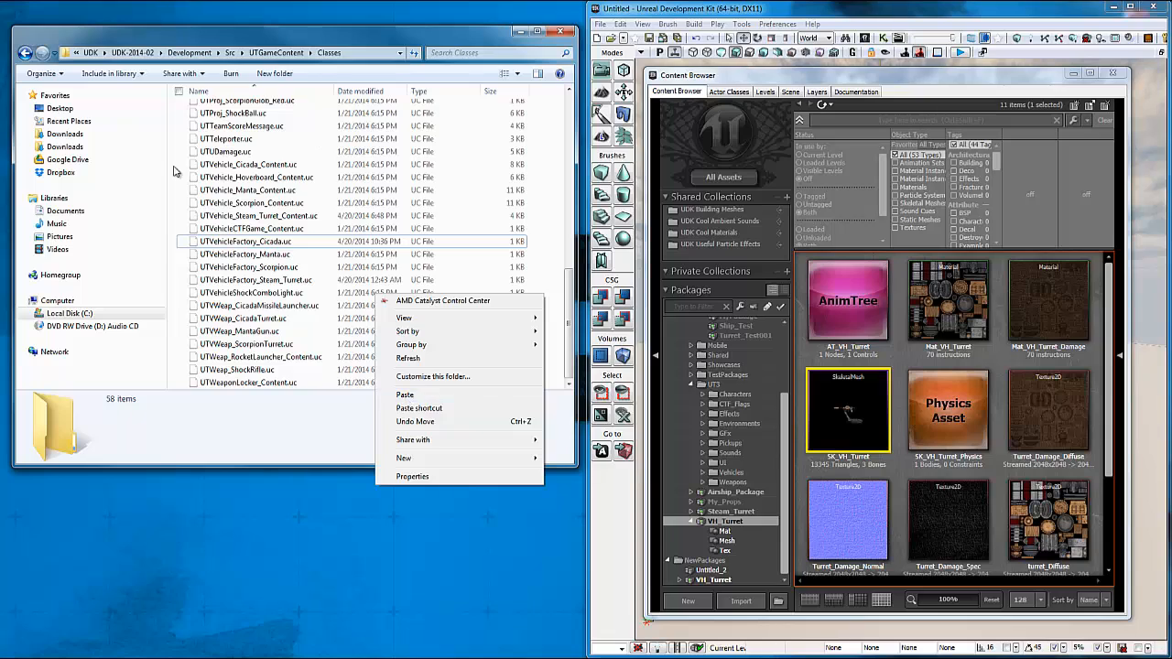
{"action": "left_click", "coordinate": [409, 397]}
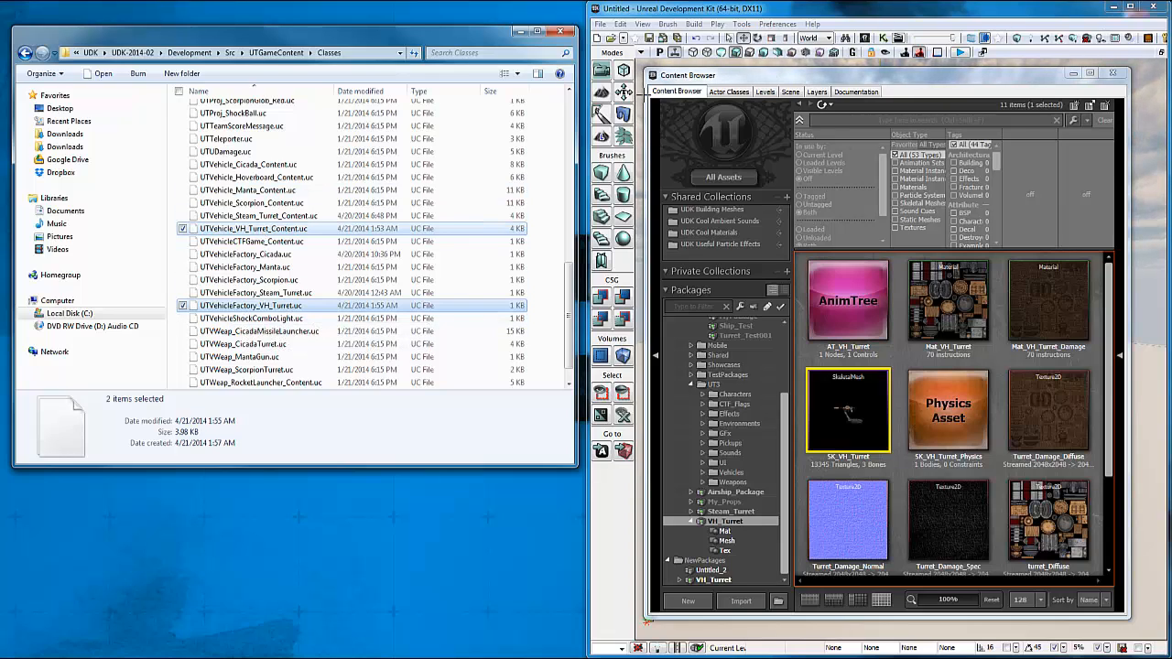
{"action": "left_click", "coordinate": [1110, 75]}
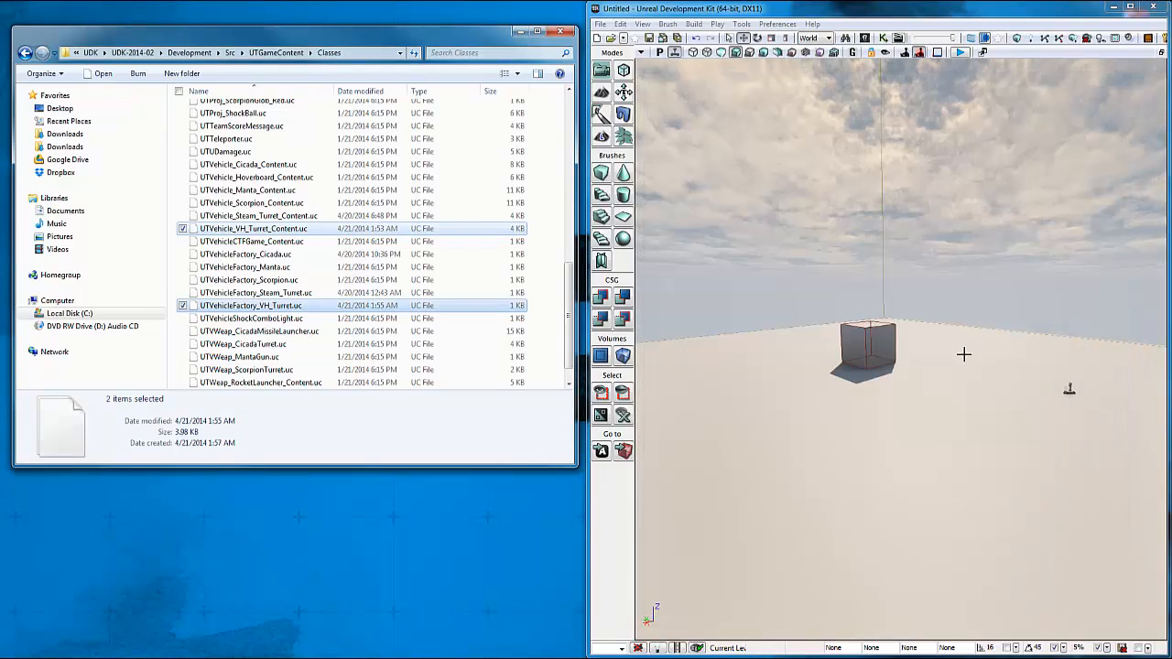
{"action": "left_click", "coordinate": [1157, 11]}
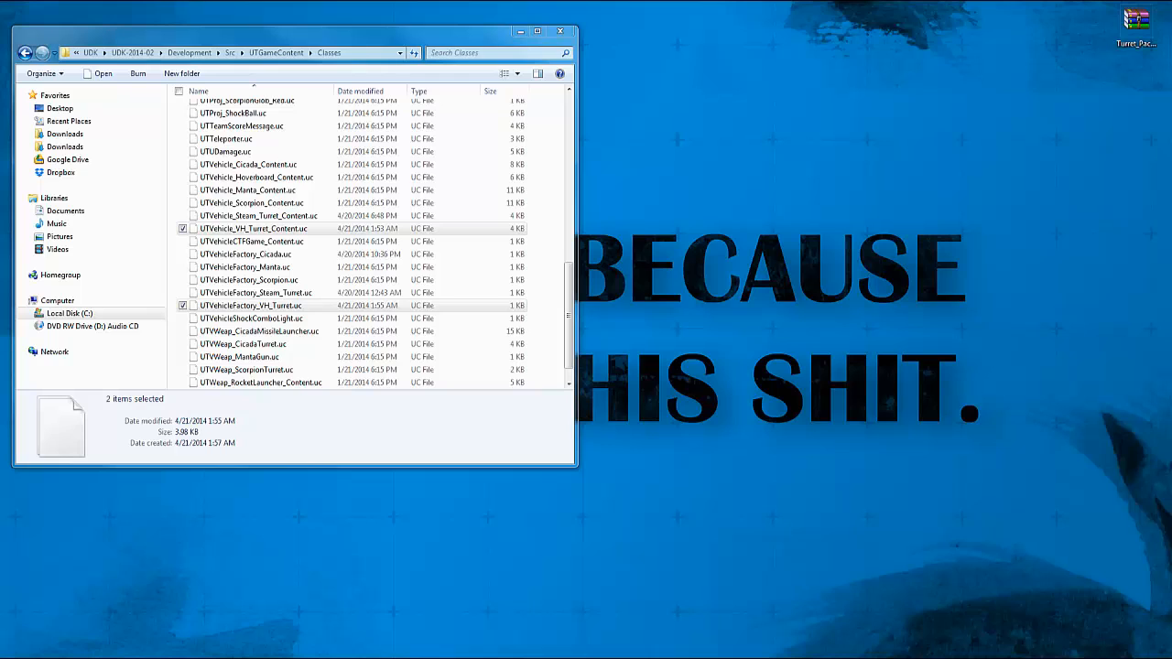
- Restart the UDK editor, rebuild the outdated scripts and close the compile console
{"action": "left_click_drag", "start_coordinate": [376, 272], "coordinate": [701, 245]}
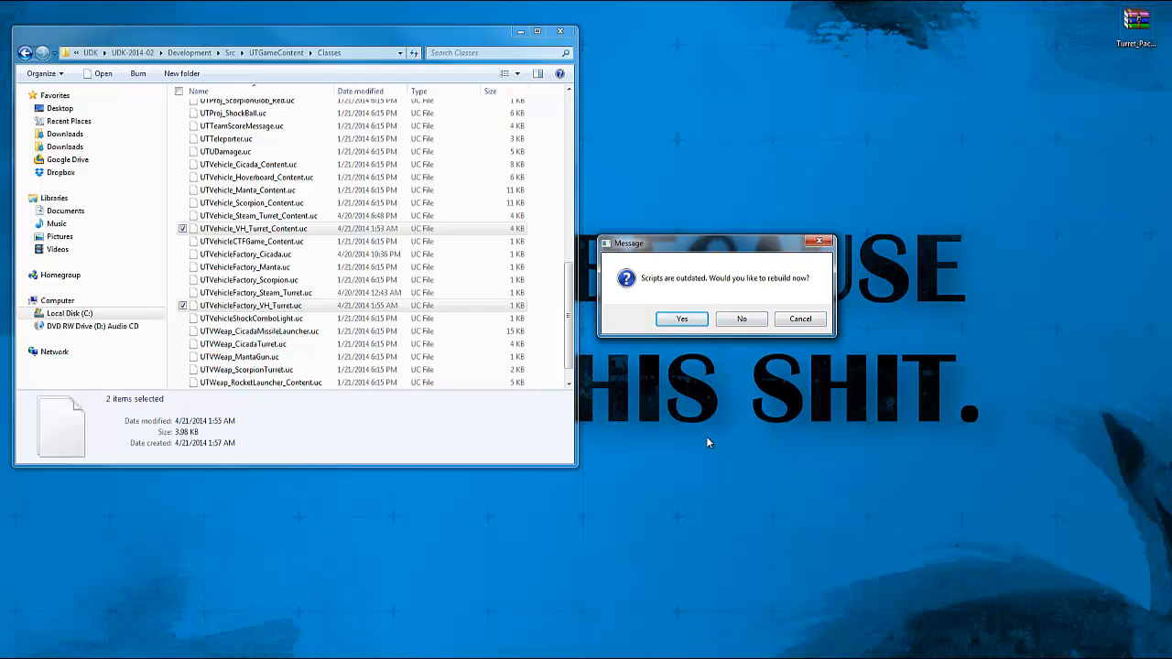
{"action": "left_click", "coordinate": [678, 319]}
{"action": "left_click_drag", "start_coordinate": [722, 203], "coordinate": [775, 153]}
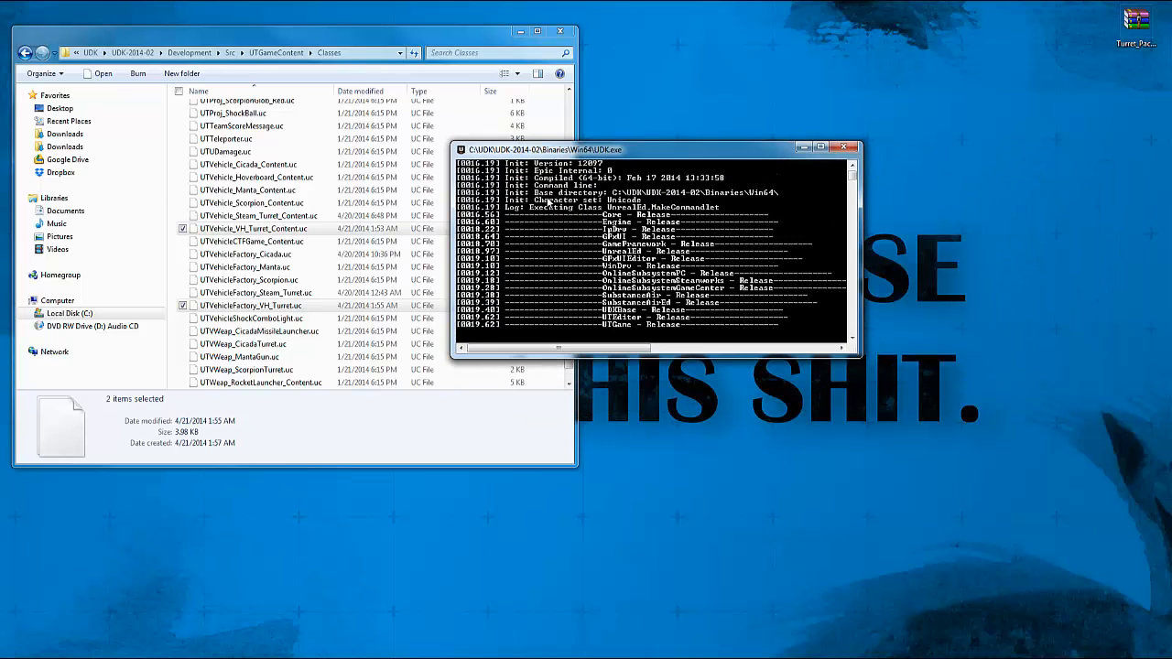
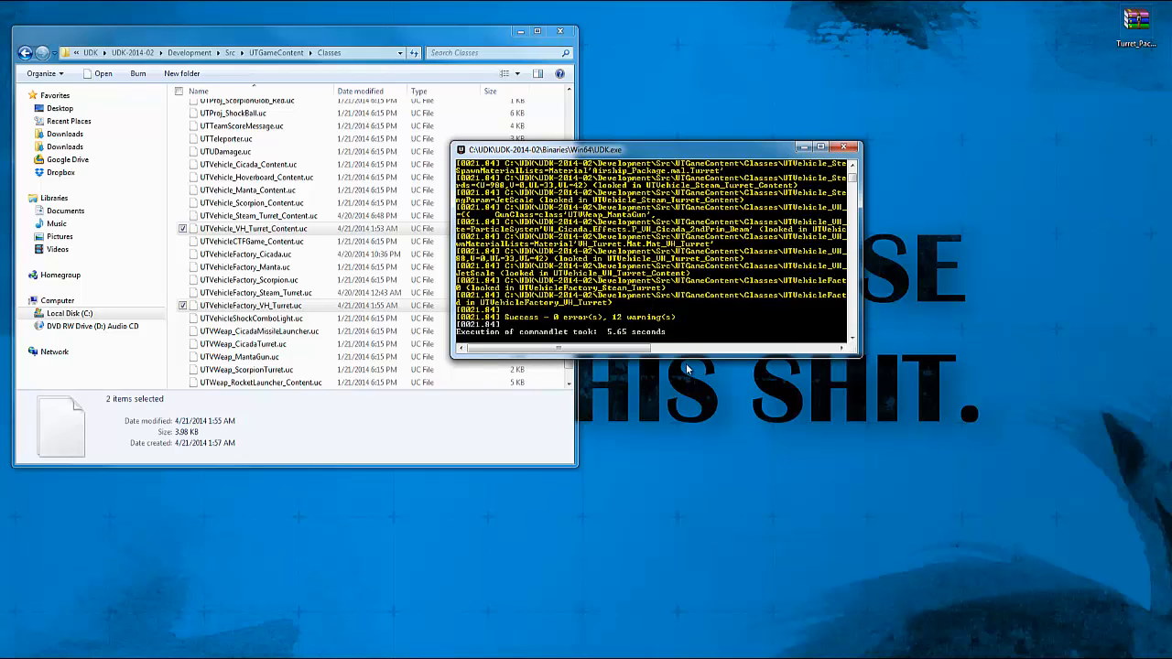
{"action": "left_click", "coordinate": [847, 147]}
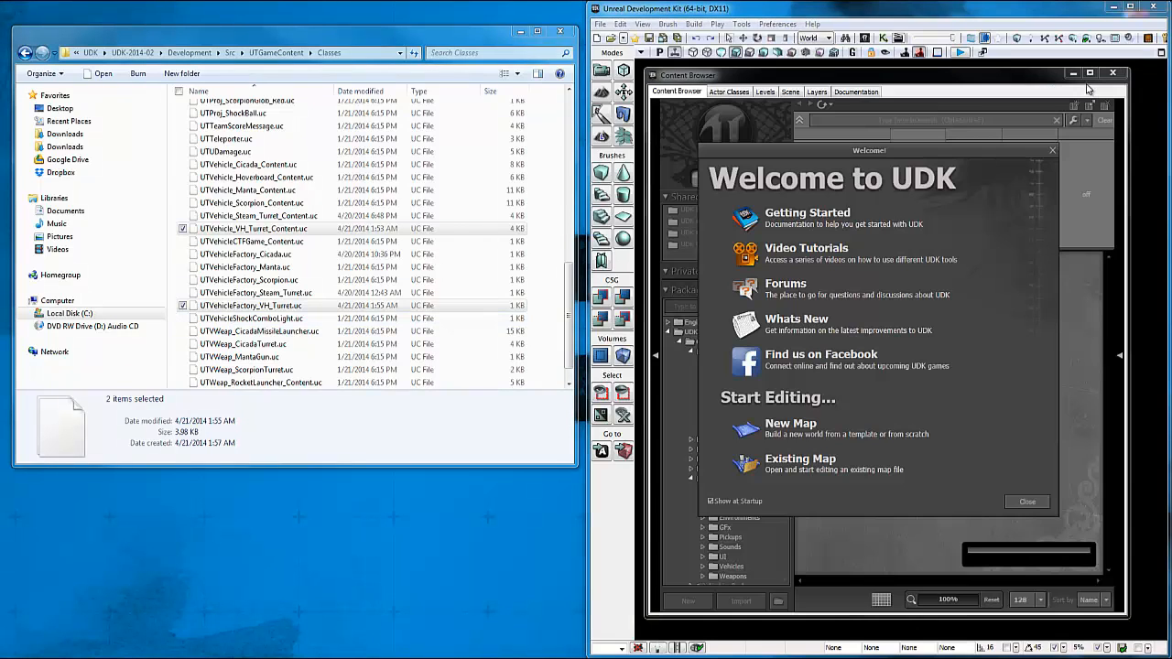
- Dismiss the UDK welcome screen, maximize the editor and move the Content Browser aside to clear the viewport
{"action": "left_click", "coordinate": [1053, 150]}
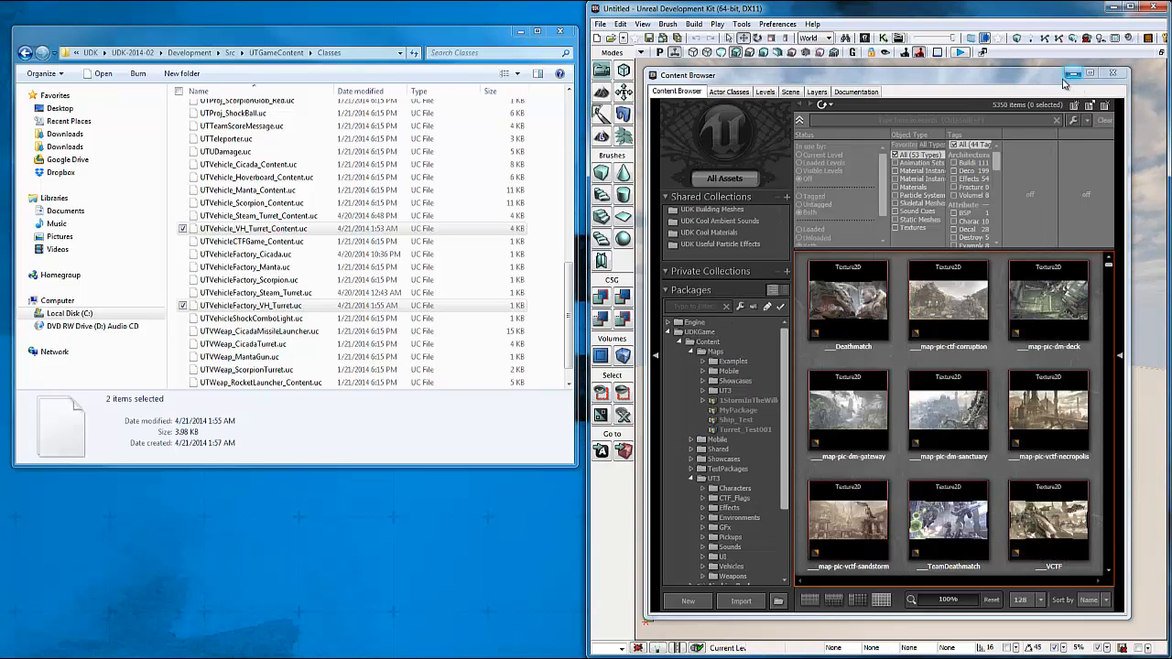
{"action": "left_click_drag", "start_coordinate": [998, 8], "coordinate": [902, 0]}
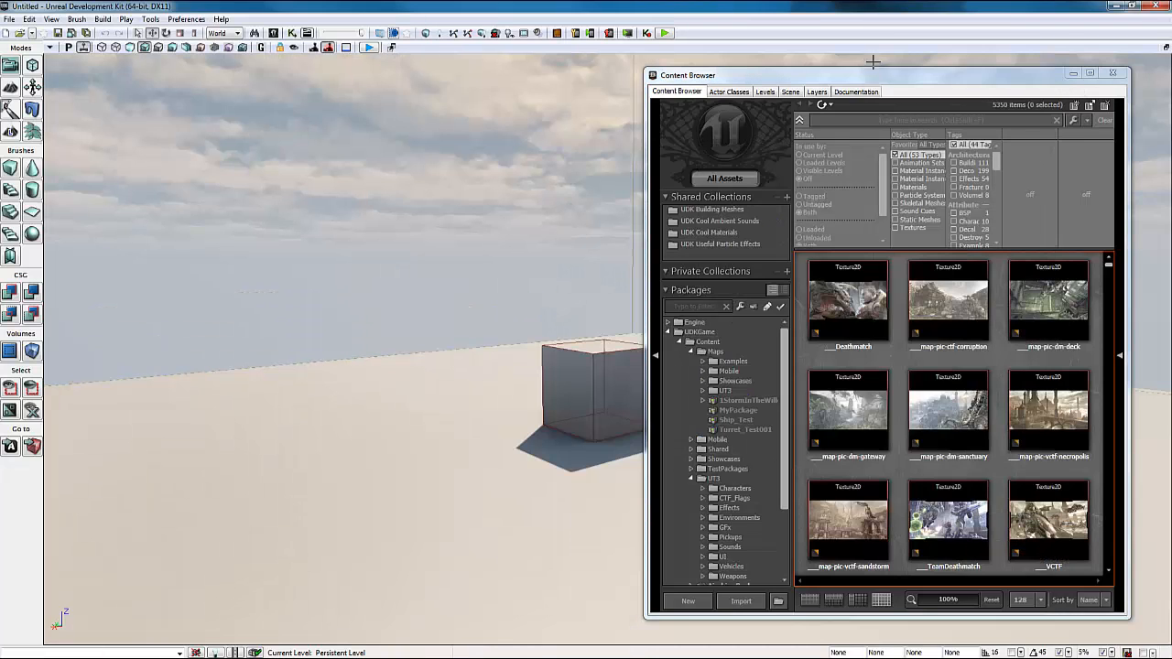
{"action": "left_click_drag", "start_coordinate": [943, 84], "coordinate": [973, 83]}
- Try placing the SK_VH_Turret skeletal mesh from the VH_Turret package on the level floor, and delete it again
{"action": "scroll", "coordinate": [774, 513], "scroll_direction": "down", "scroll_amount": 3}
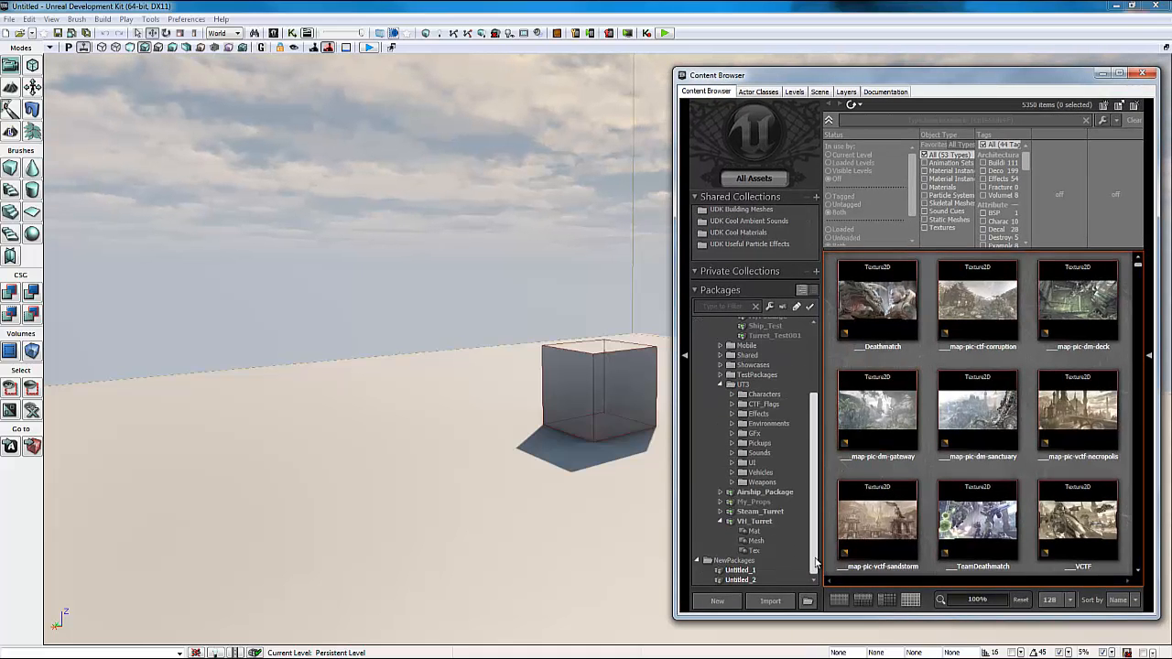
{"action": "left_click", "coordinate": [770, 521]}
{"action": "left_click", "coordinate": [975, 416]}
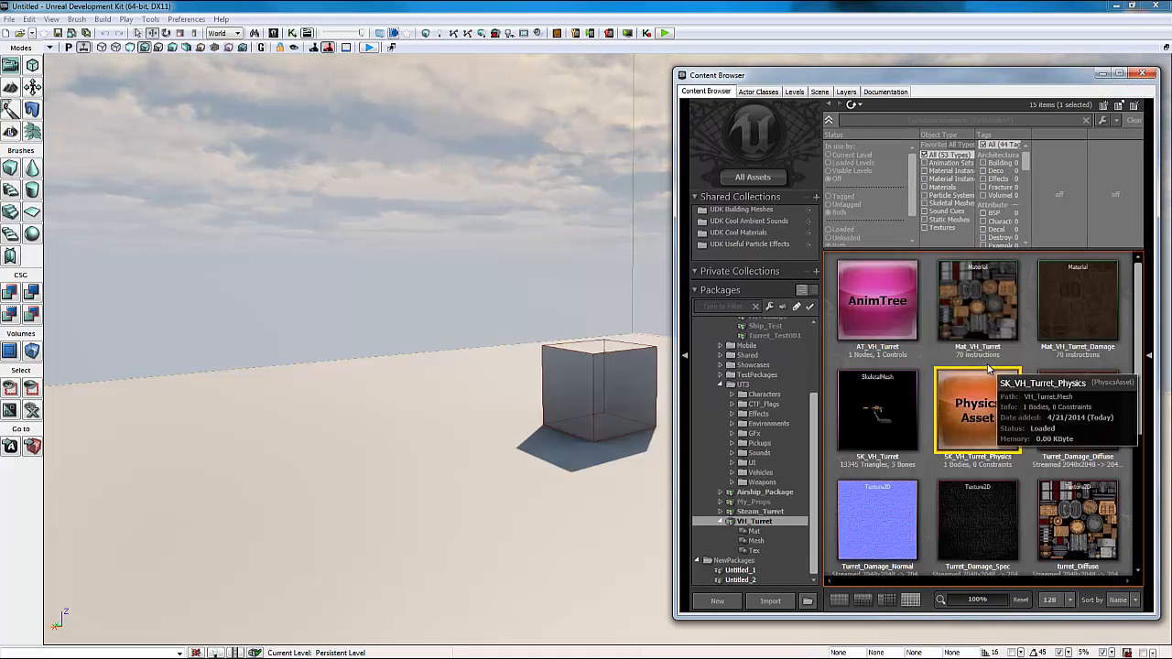
{"action": "scroll", "coordinate": [989, 376], "scroll_direction": "down", "scroll_amount": 2}
{"action": "scroll", "coordinate": [989, 371], "scroll_direction": "up", "scroll_amount": 3}
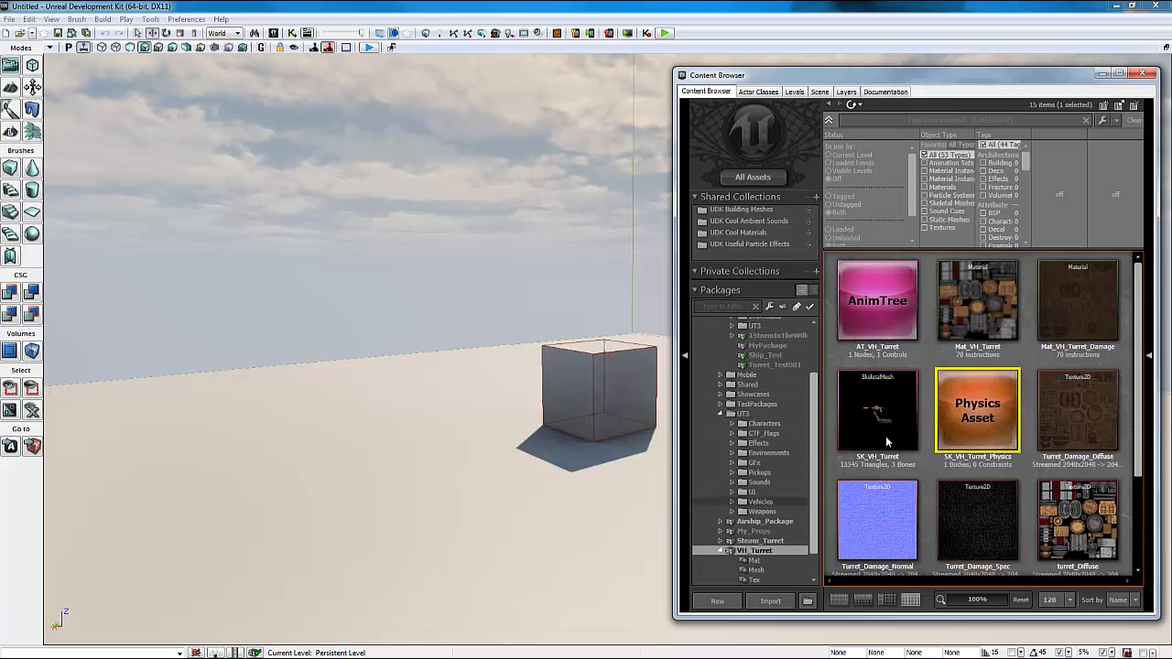
{"action": "left_click_drag", "start_coordinate": [903, 412], "coordinate": [550, 524]}
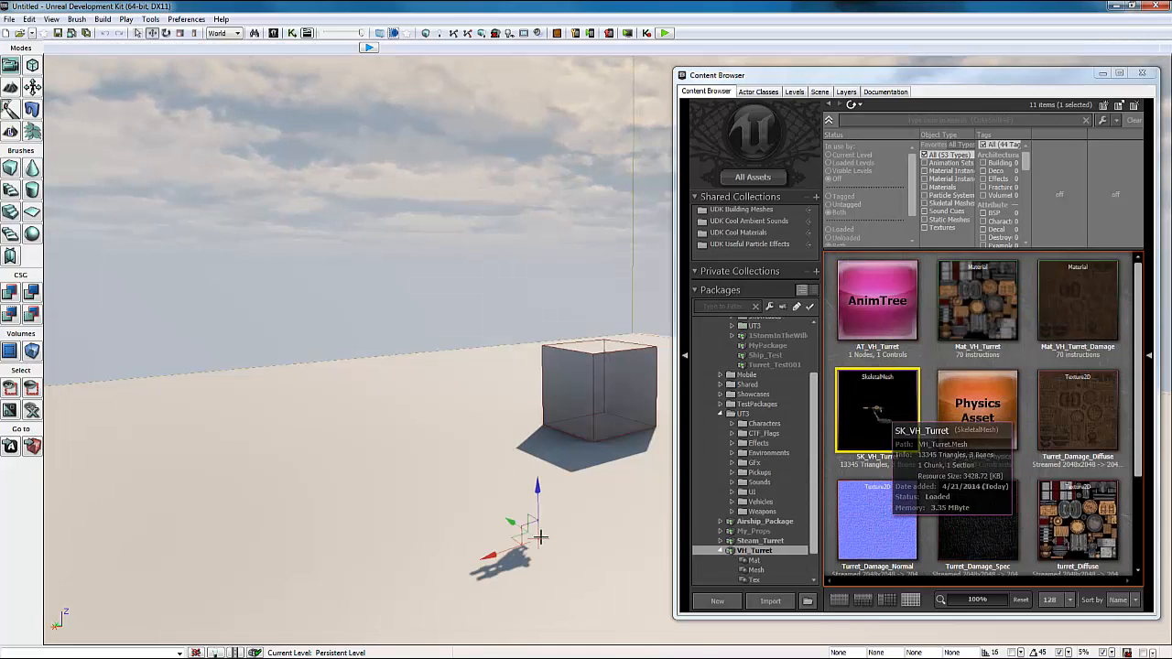
{"action": "key", "text": "Delete"}
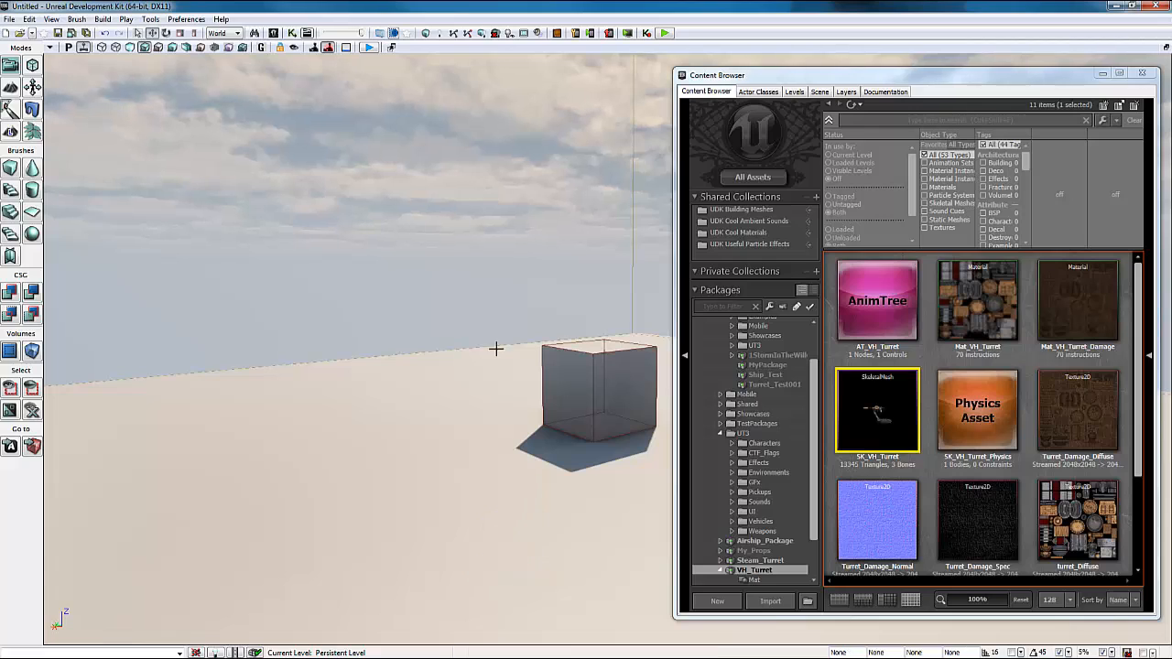
- Place a UTVehicleFactory_VH_Turret actor from the Vehicles class category on the floor near the cube and close the Actor Classes browser
{"action": "left_click", "coordinate": [758, 91]}
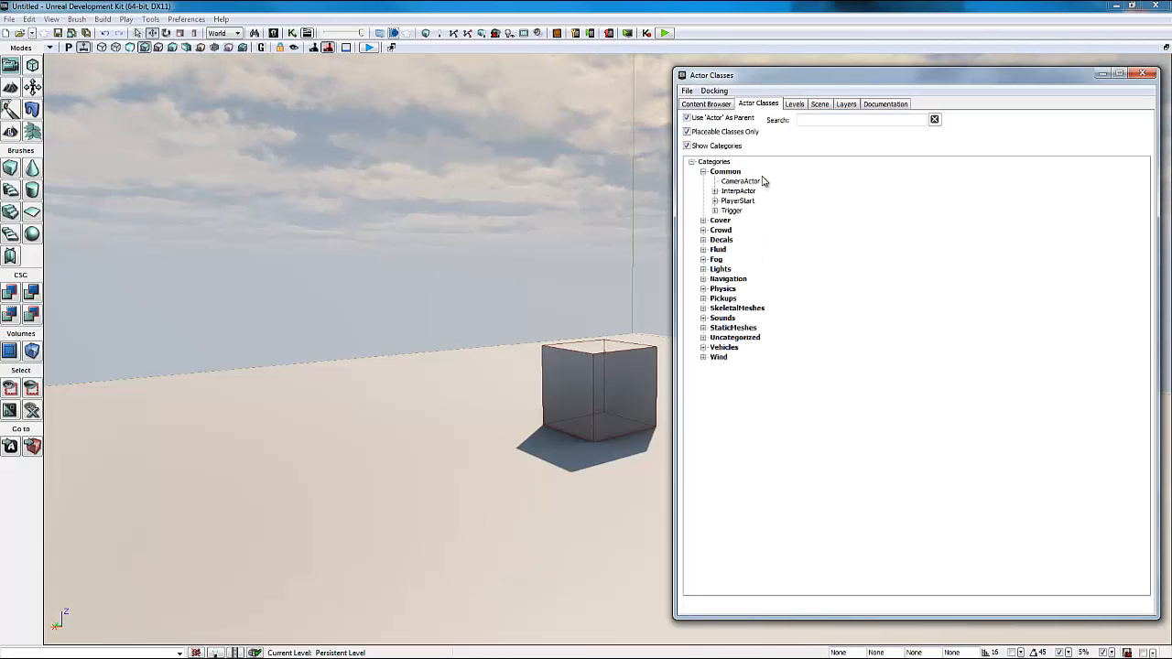
{"action": "left_click", "coordinate": [703, 348]}
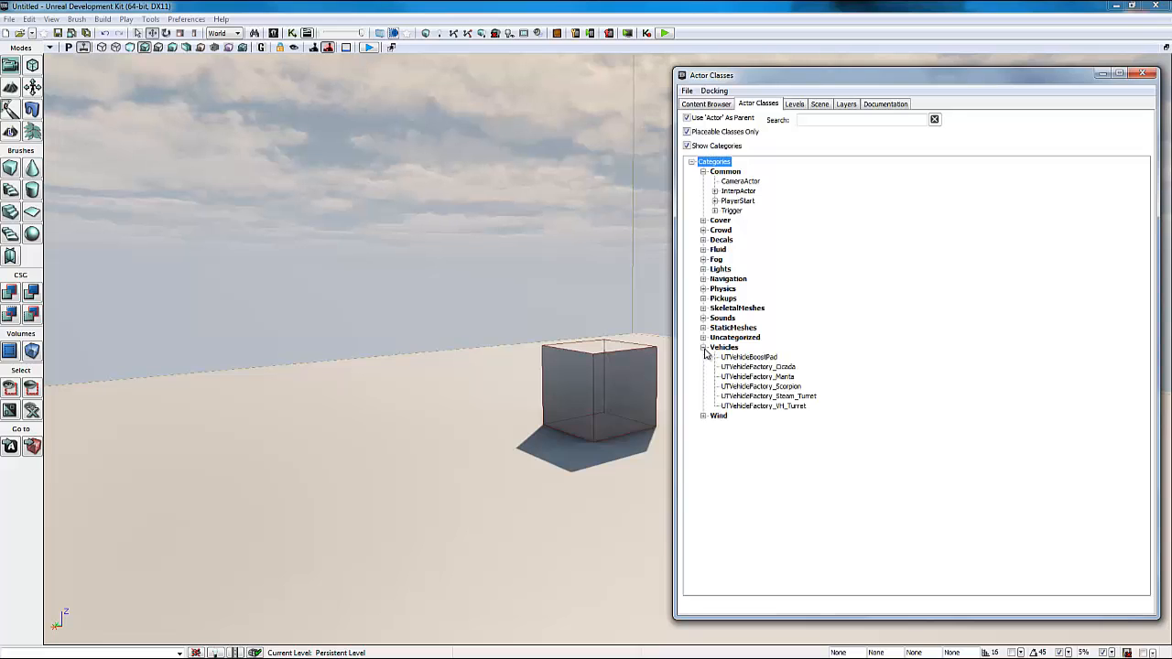
{"action": "left_click", "coordinate": [770, 406]}
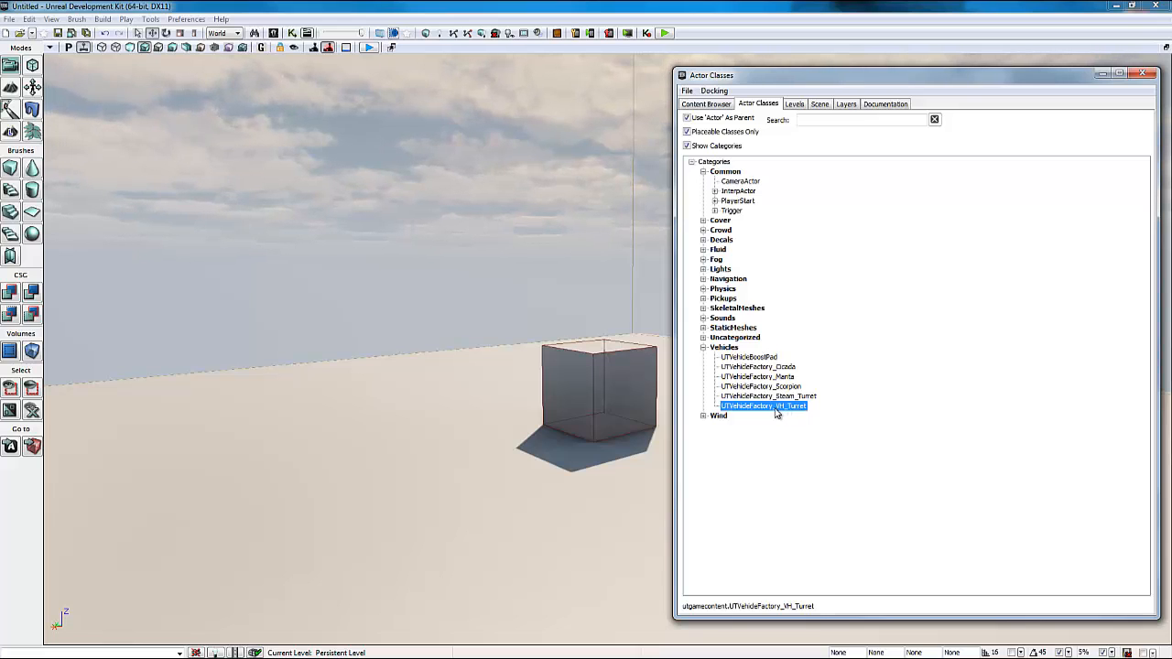
{"action": "left_click_drag", "start_coordinate": [477, 560], "coordinate": [474, 550]}
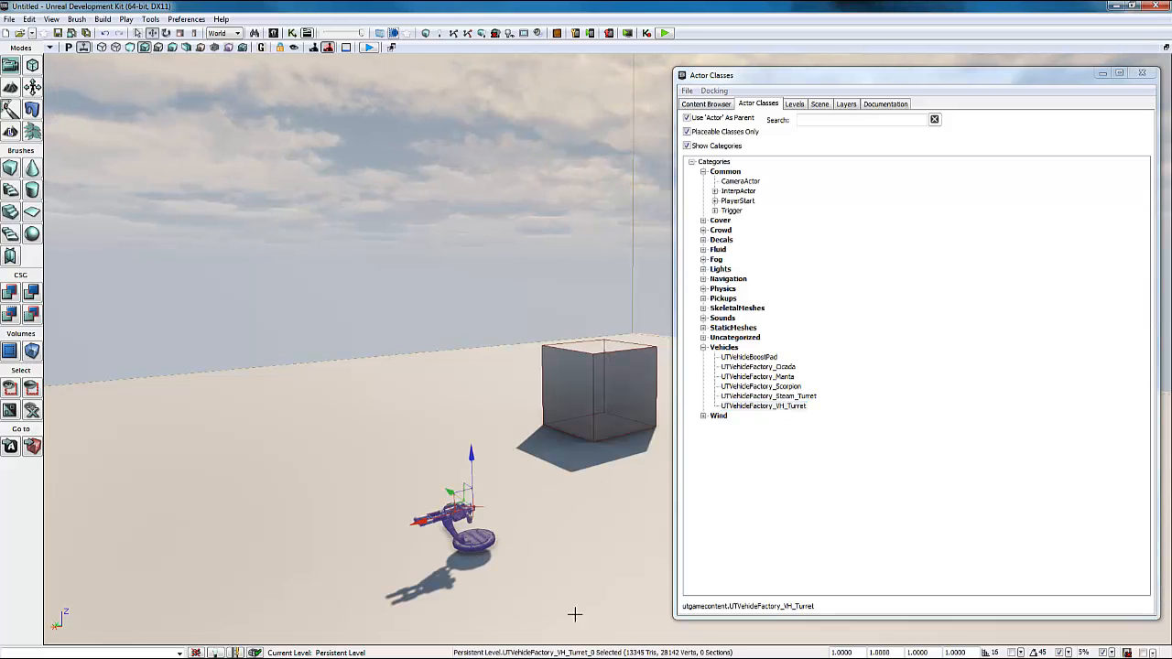
{"action": "right_click_drag", "start_coordinate": [574, 614], "coordinate": [617, 471]}
{"action": "key", "text": "w"}
{"action": "key", "text": "s"}
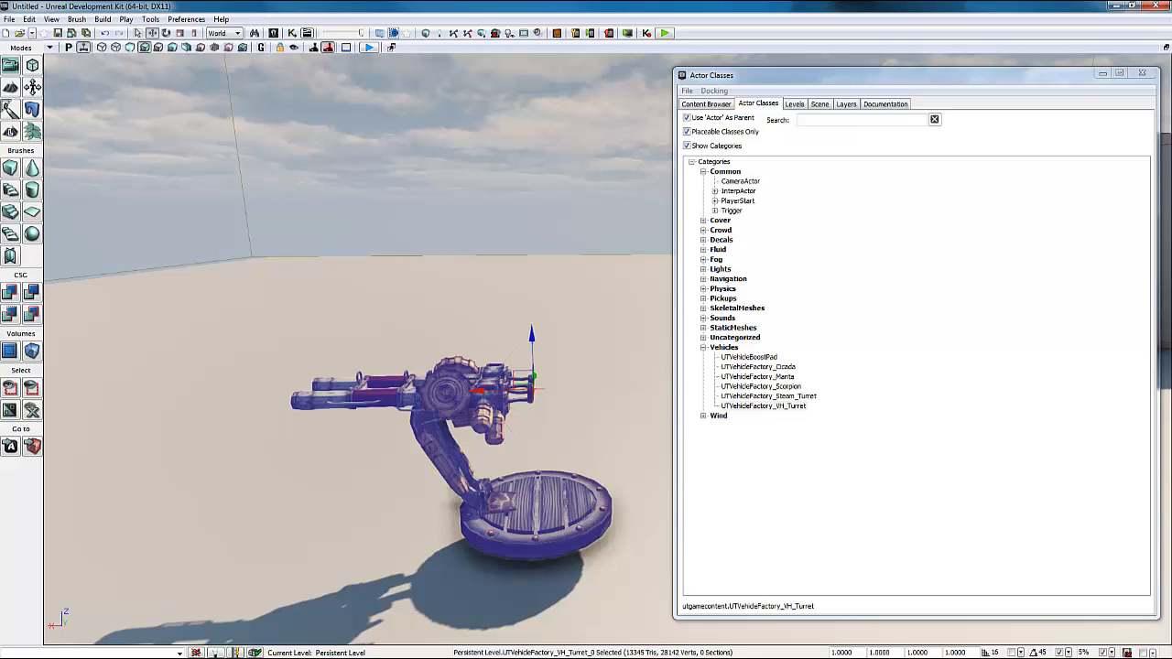
{"action": "left_click", "coordinate": [1155, 72]}
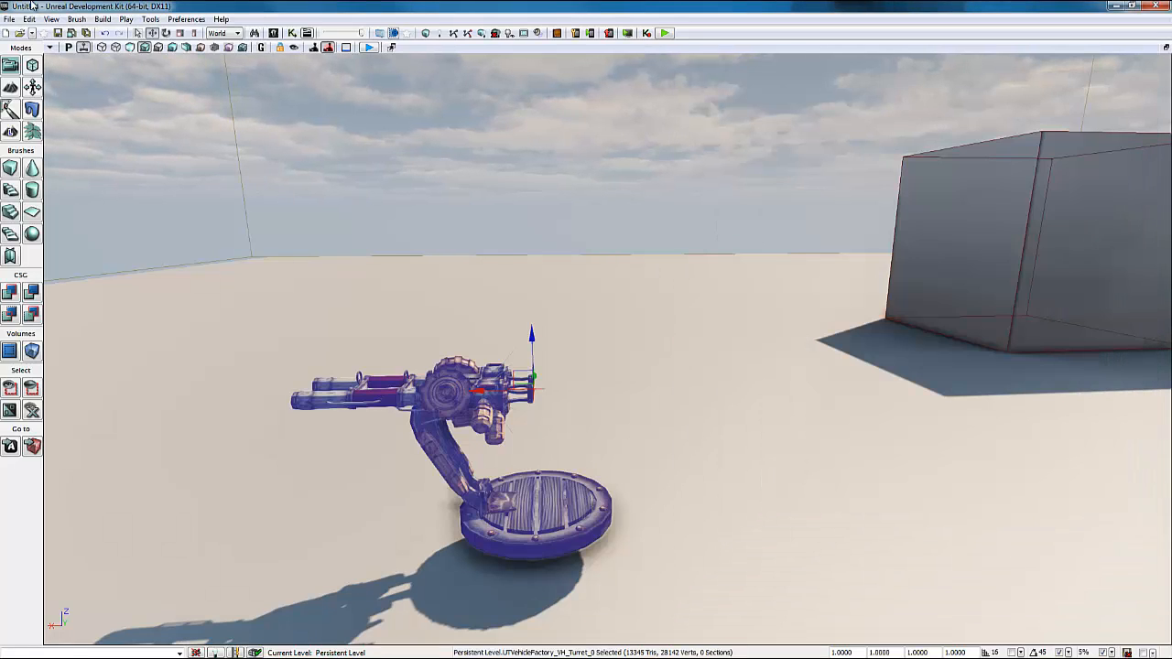
- Set both Default Game Type and Game Type For PIE to utgame in the World Properties and close them
{"action": "left_click", "coordinate": [51, 19]}
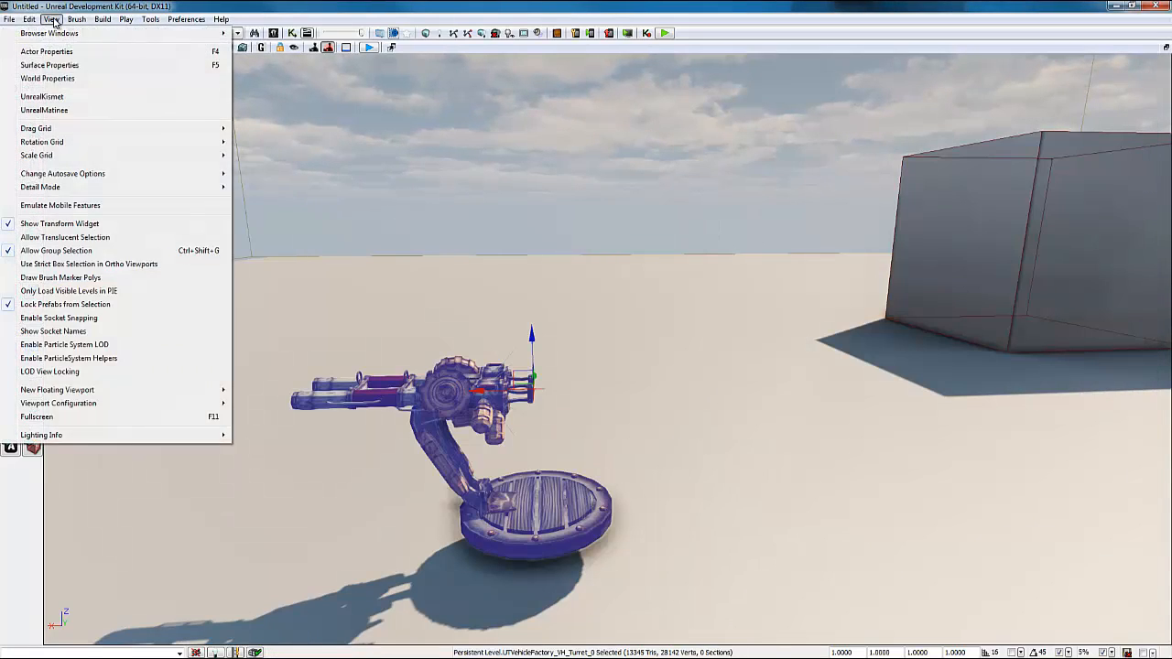
{"action": "left_click", "coordinate": [73, 81]}
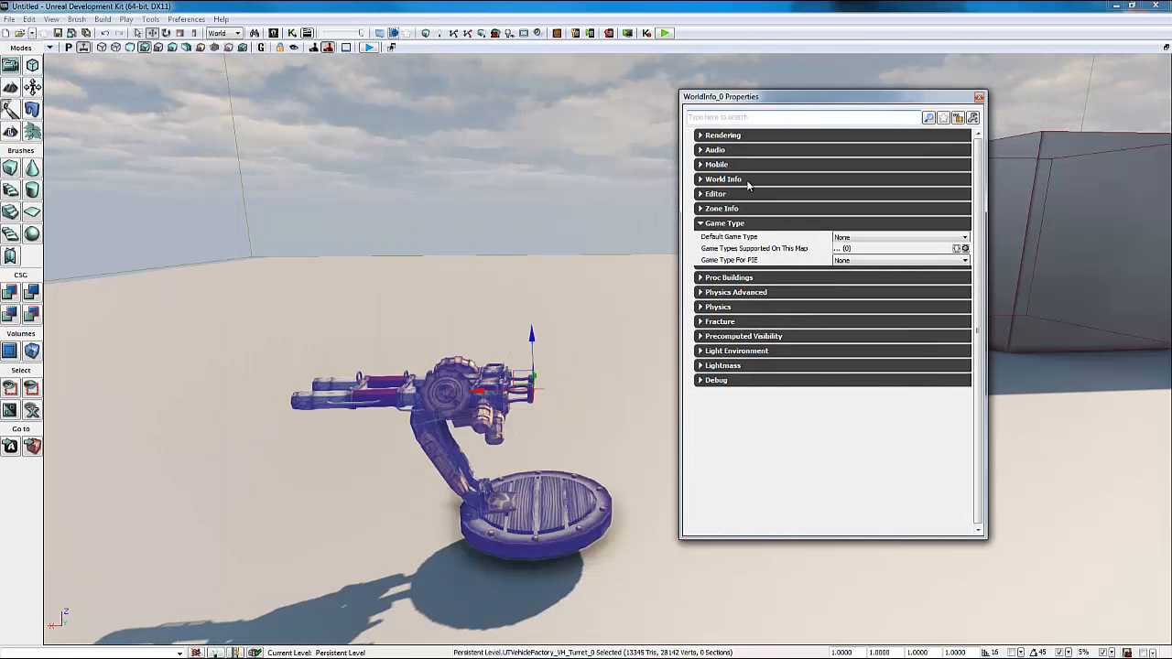
{"action": "left_click", "coordinate": [870, 238]}
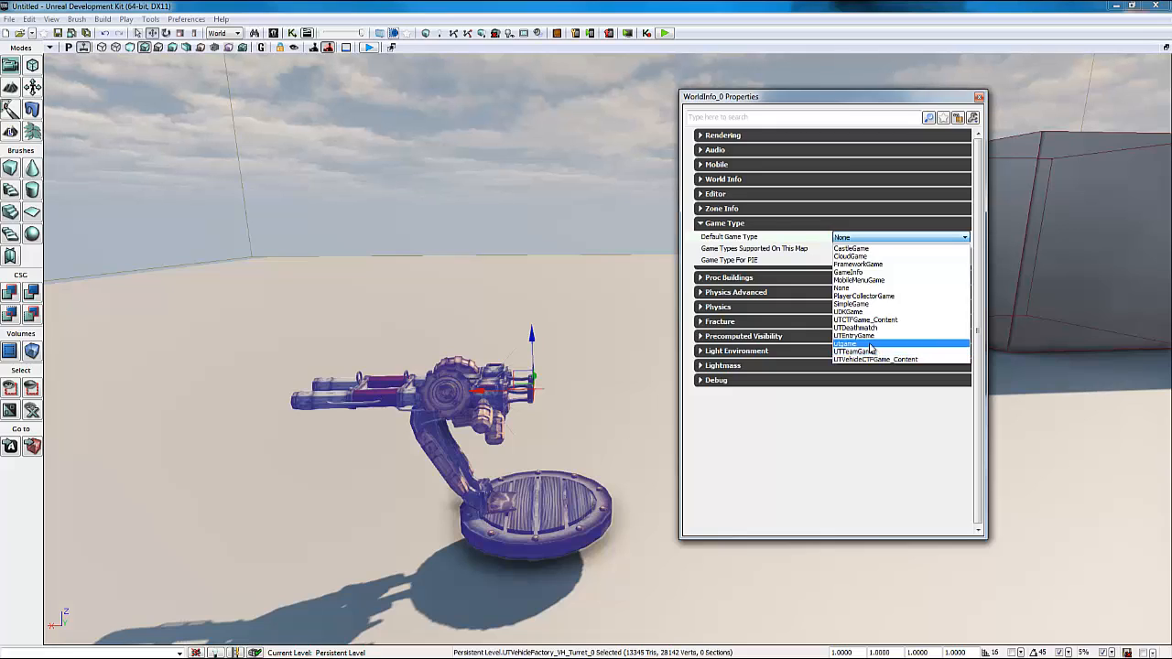
{"action": "left_click", "coordinate": [869, 344]}
{"action": "left_click", "coordinate": [870, 260]}
{"action": "left_click", "coordinate": [874, 368]}
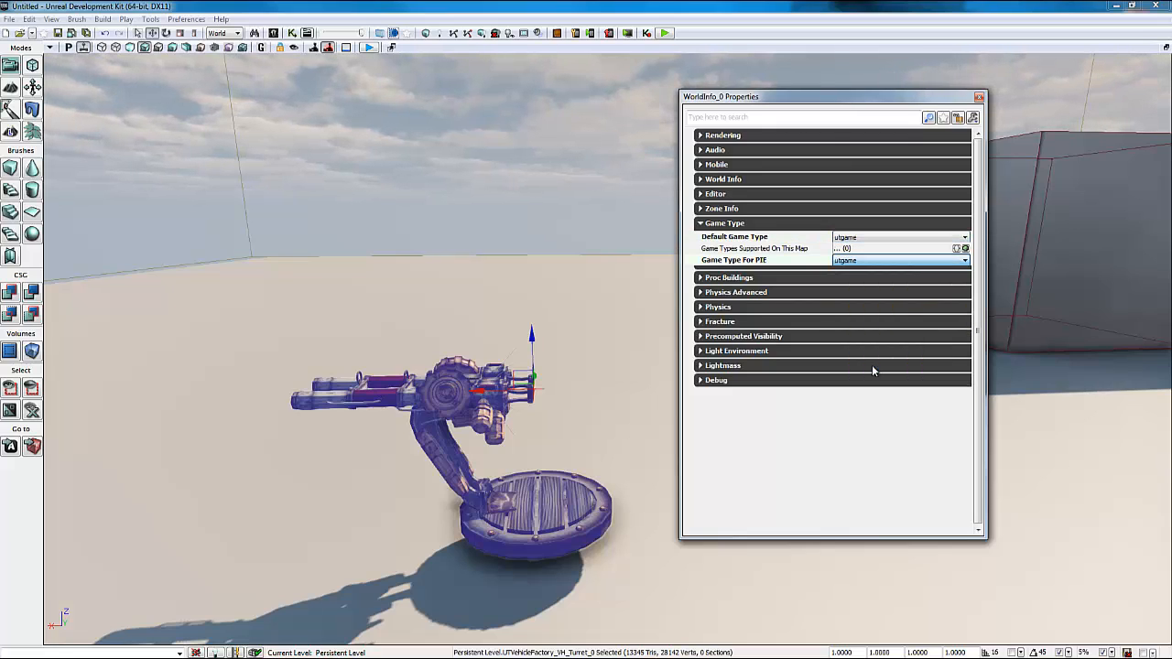
{"action": "left_click", "coordinate": [979, 97]}
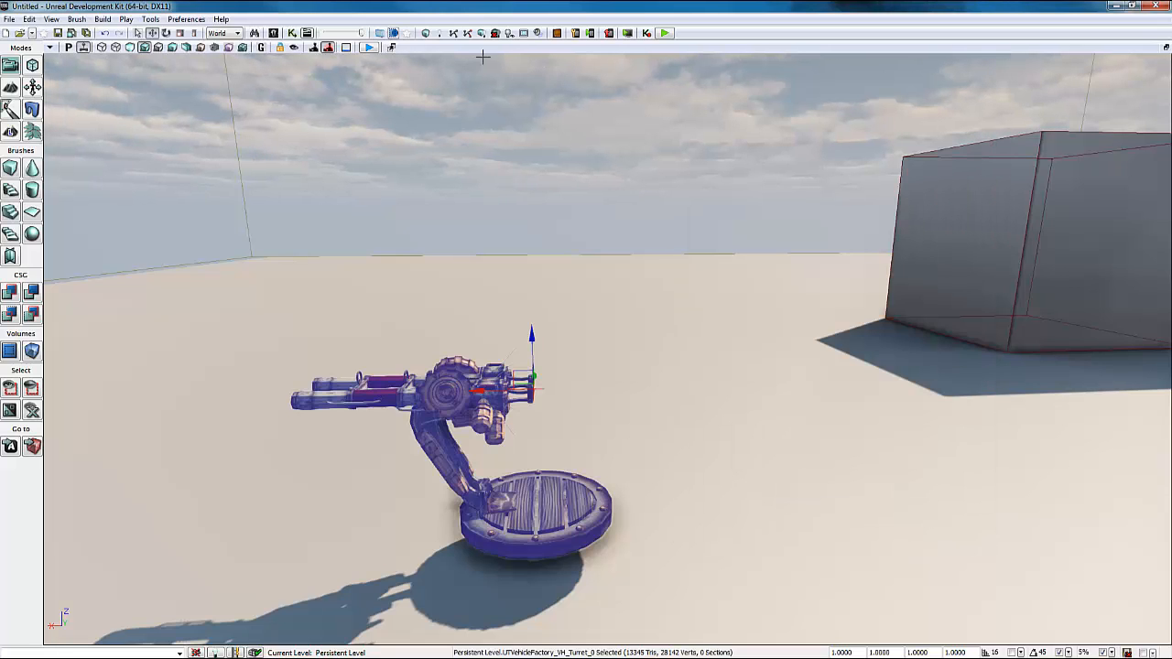
- Play-test the level in the viewport and walk up to the turret to examine it at close range
{"action": "left_click", "coordinate": [368, 48]}
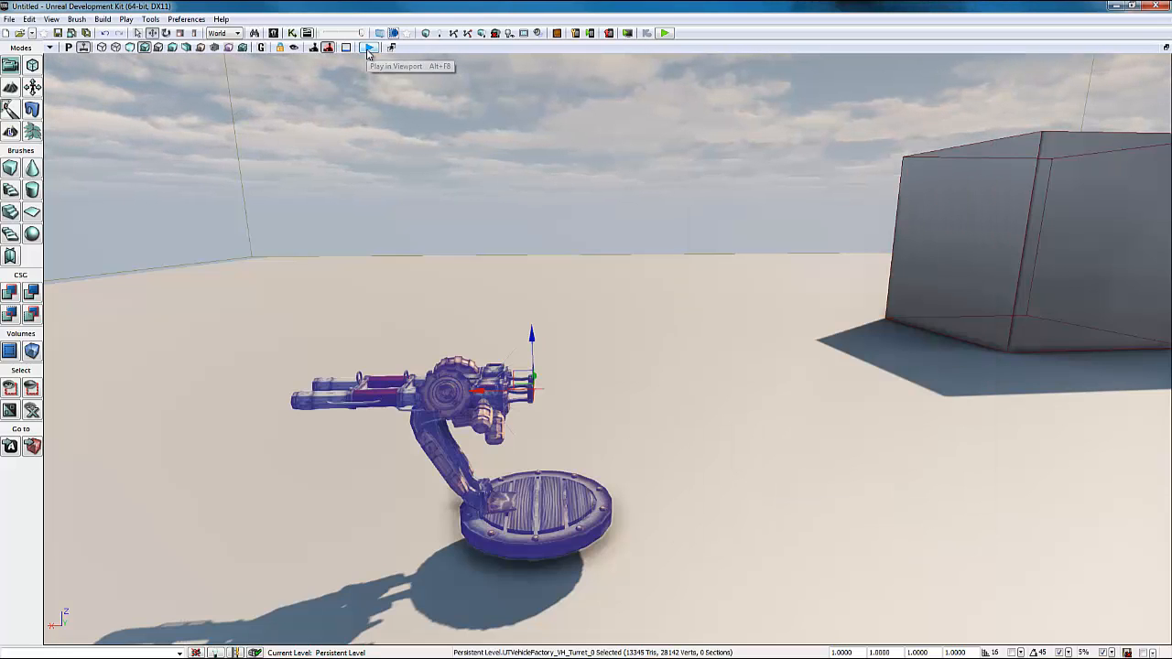
{"action": "key", "text": "w"}
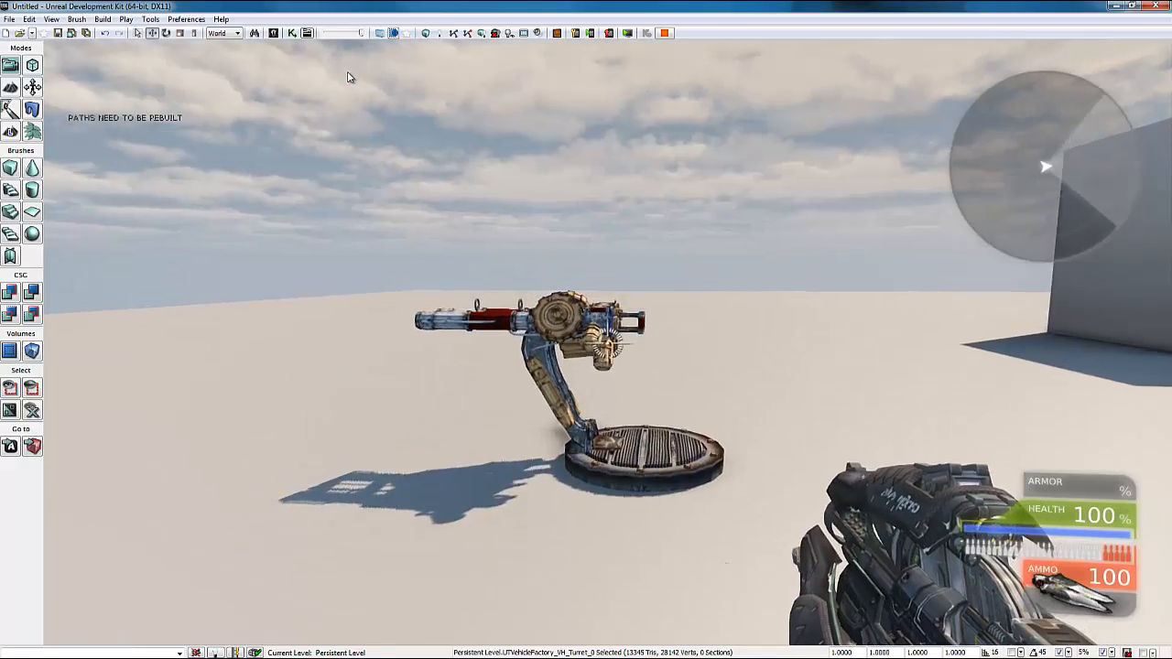
{"action": "key", "text": "w"}
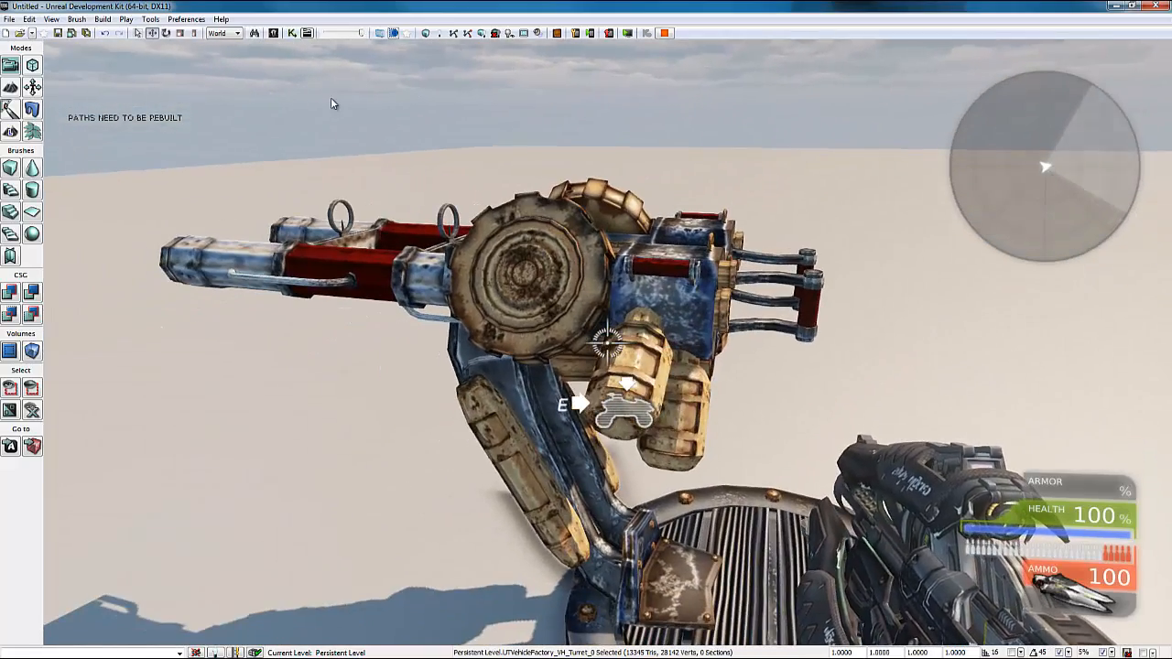
{"action": "key", "text": "s"}
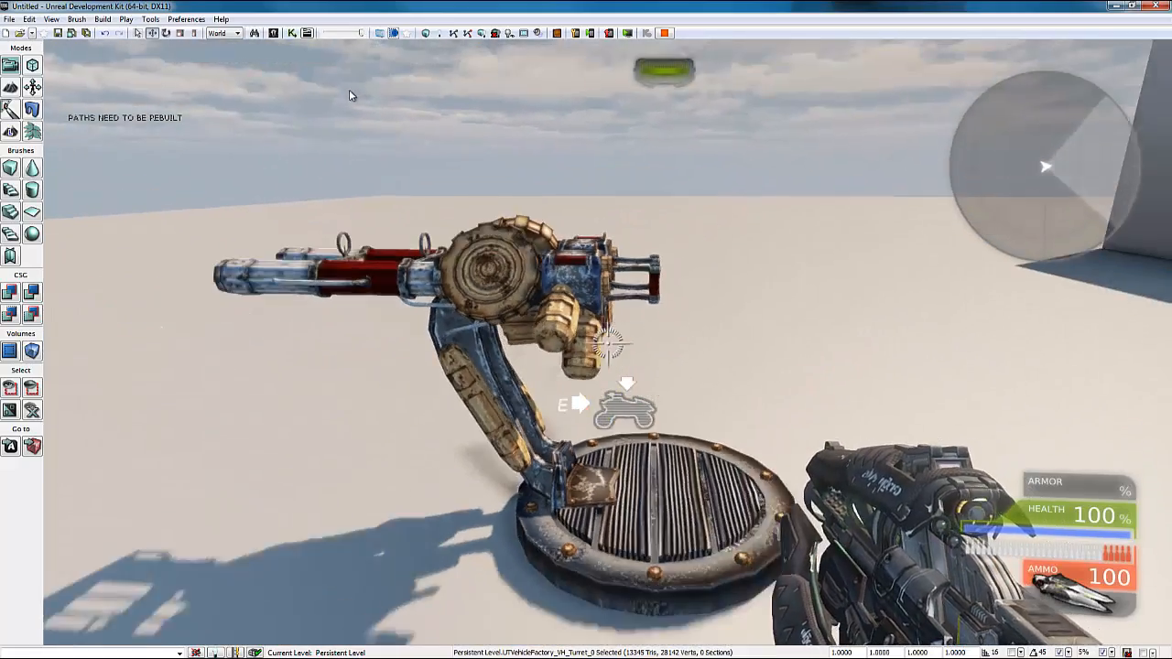
{"action": "key", "text": "w"}
{"action": "key", "text": "a"}
{"action": "key", "text": "s"}
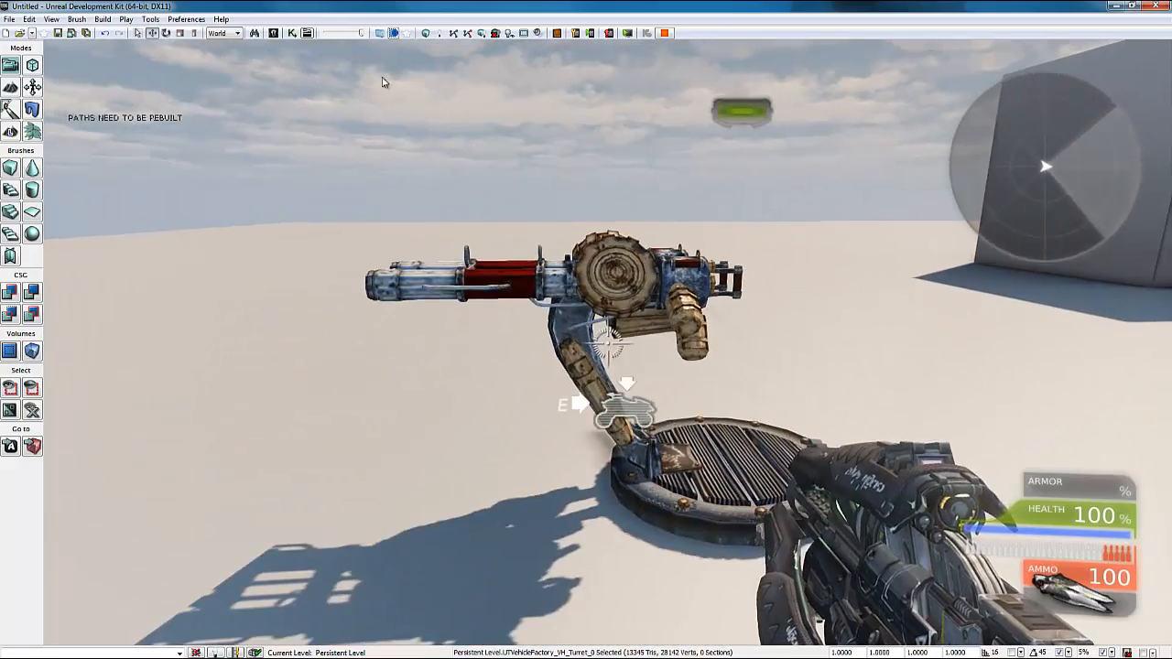
{"action": "key", "text": "s"}
{"action": "key", "text": "w"}
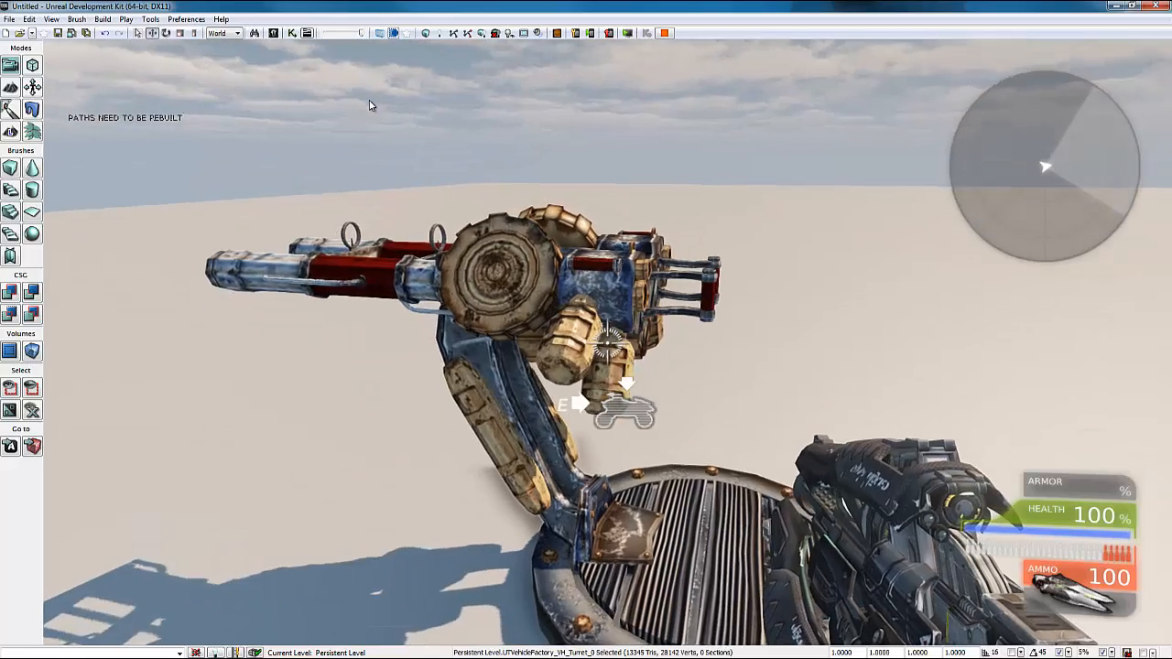
- Enter the turret, fire its guns while sweeping the aim across the floor, and leave it again
{"action": "key", "text": "e"}
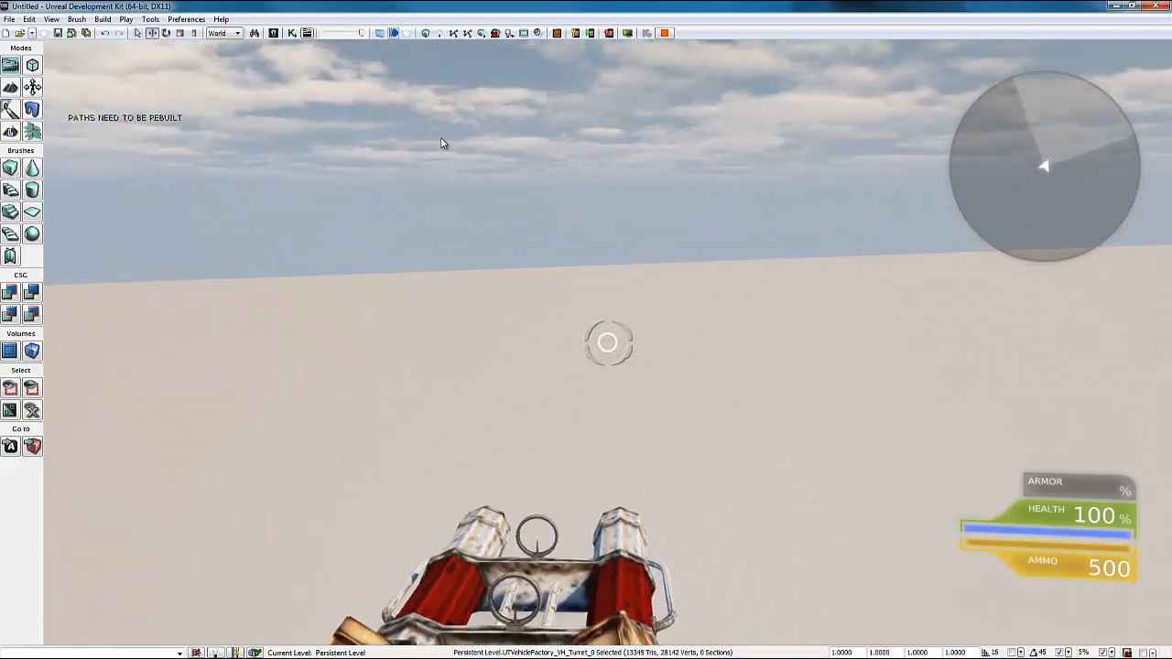
{"action": "left_click", "coordinate": [322, 138]}
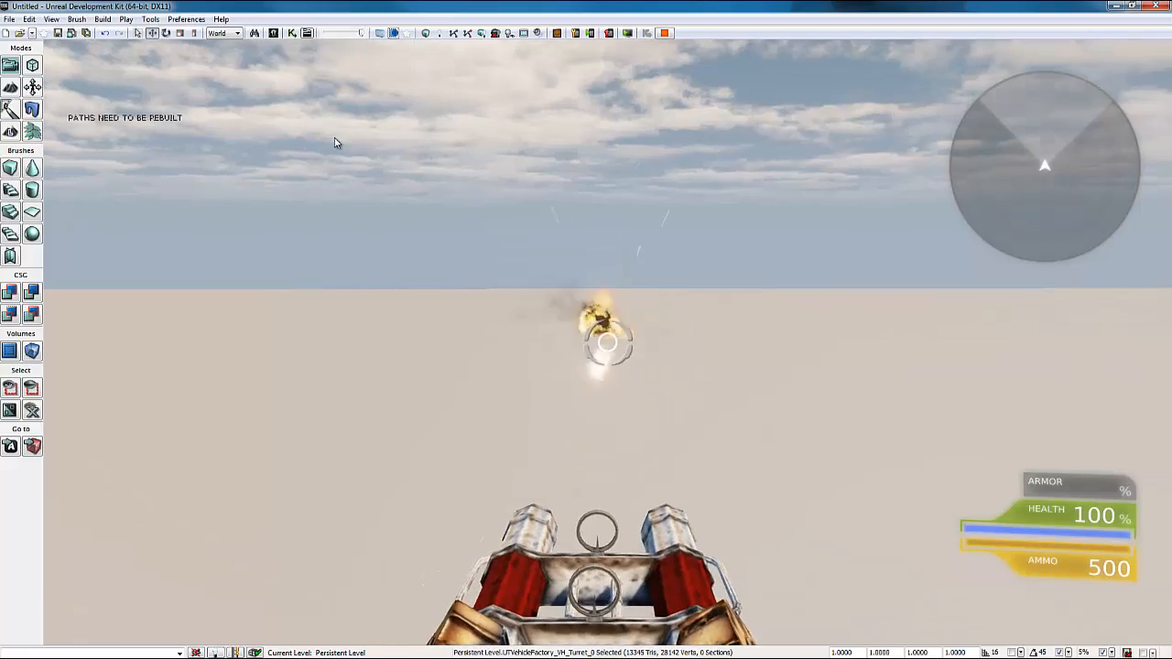
{"action": "left_click_drag", "start_coordinate": [334, 137], "coordinate": [427, 164]}
{"action": "key", "text": "e"}
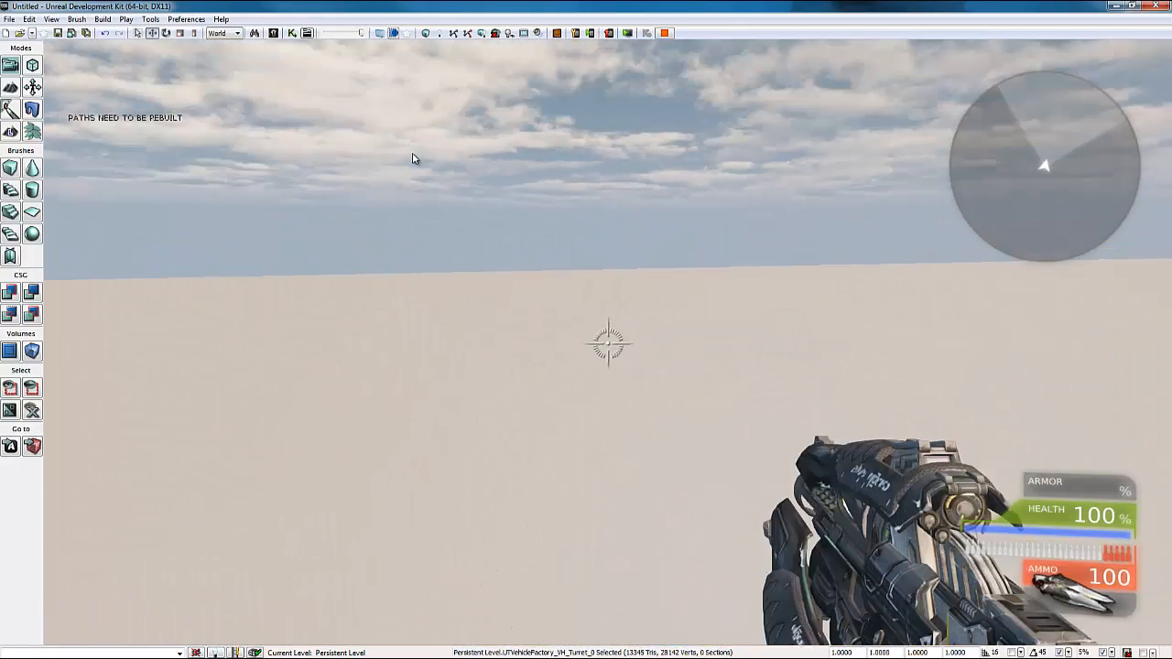
- Walk around the turret and examine its barrels, arm and base from the other side
{"action": "key", "text": "s"}
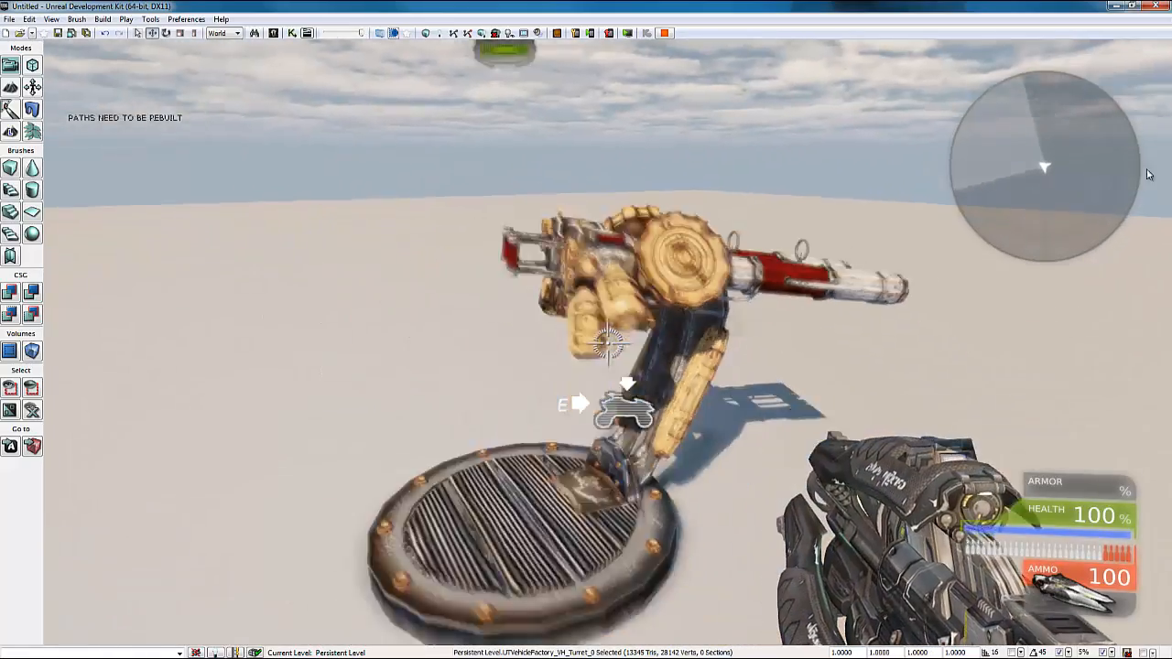
{"action": "key", "text": "w"}
{"action": "key", "text": "a"}
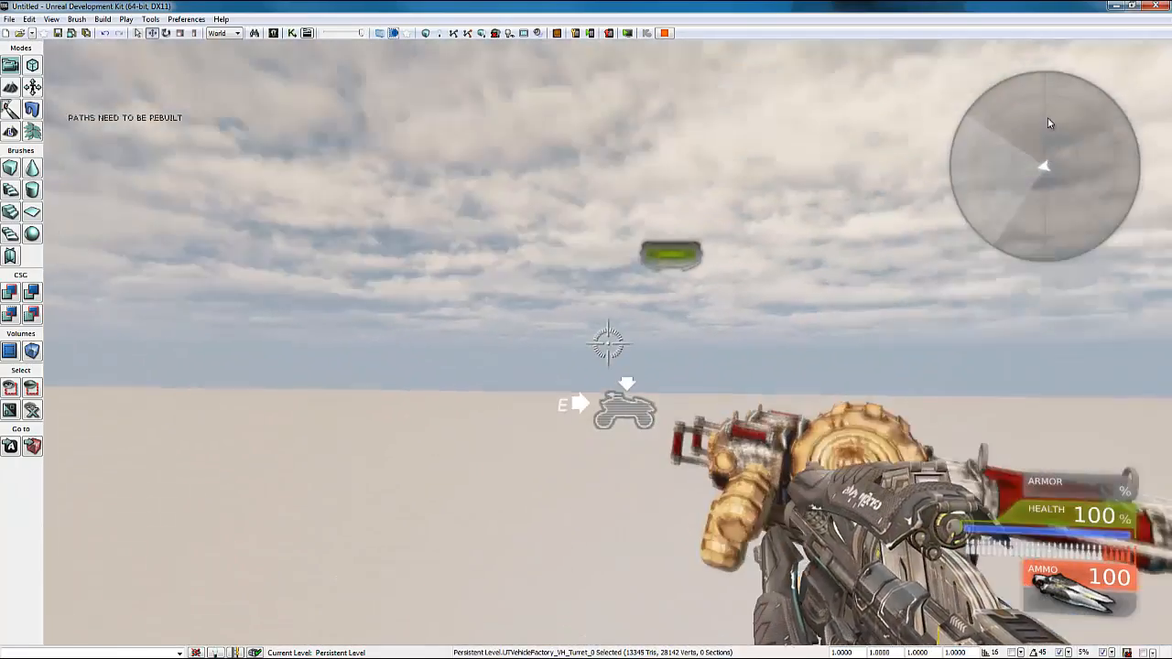
{"action": "key", "text": "d"}
{"action": "key", "text": "s"}
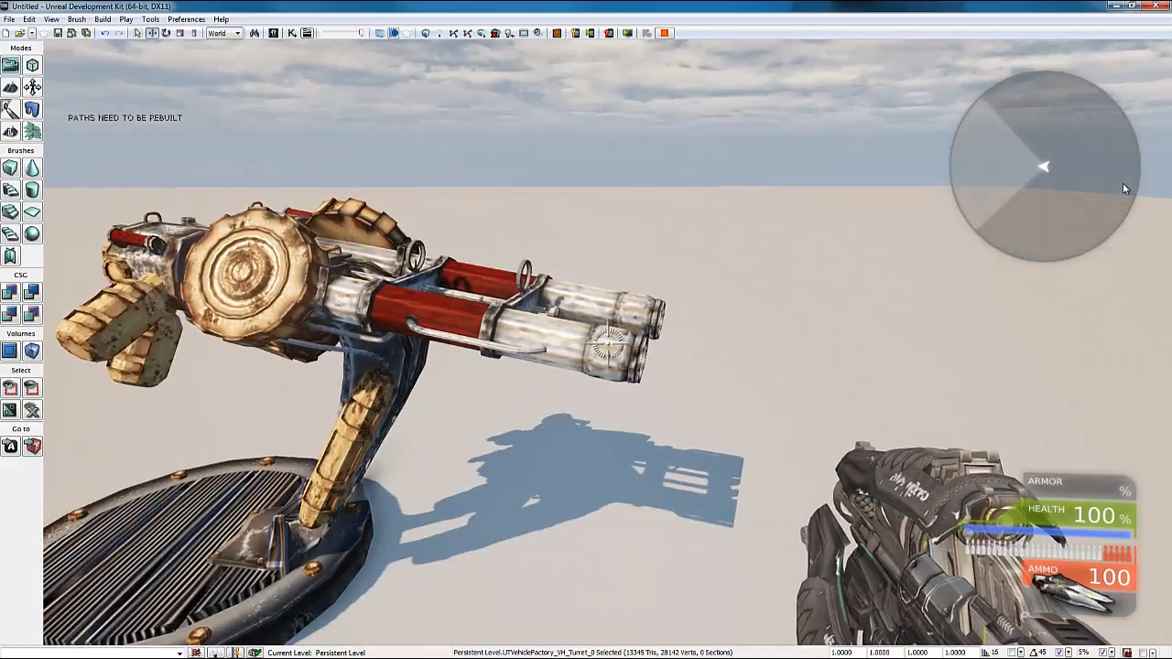
{"action": "key", "text": "w"}
{"action": "key", "text": "a"}
{"action": "key", "text": "d"}
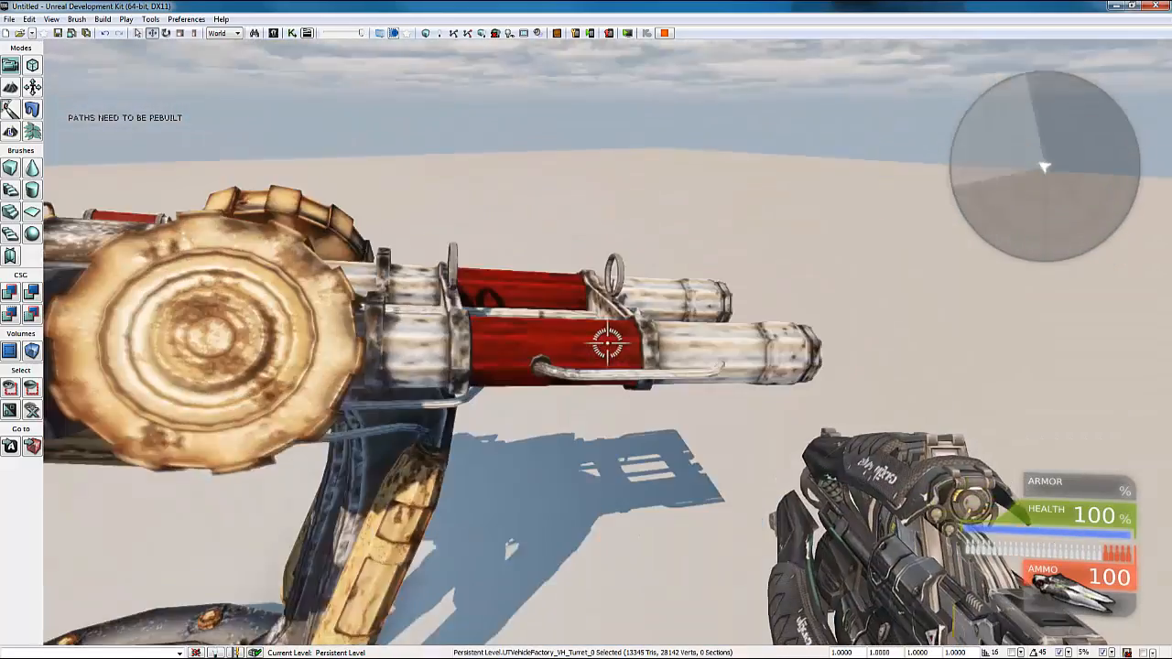
{"action": "key", "text": "a"}
{"action": "key", "text": "s"}
- Enter the turret once more to check its driver camera view, leave it, and end the play session
{"action": "key", "text": "e"}
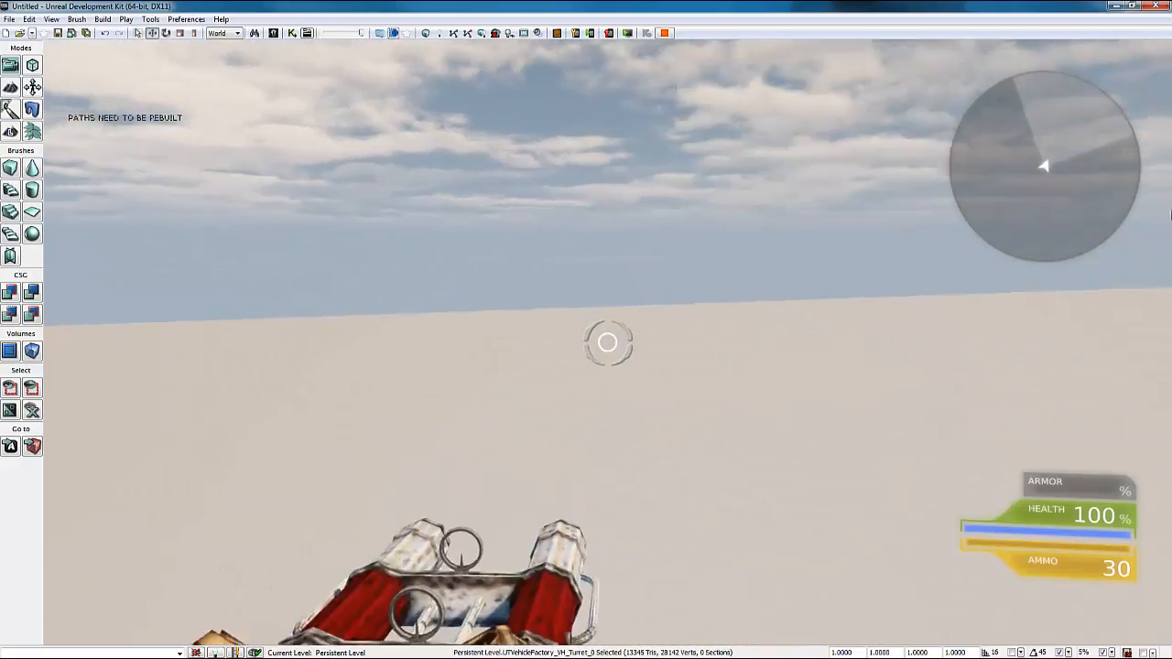
{"action": "key", "text": "e"}
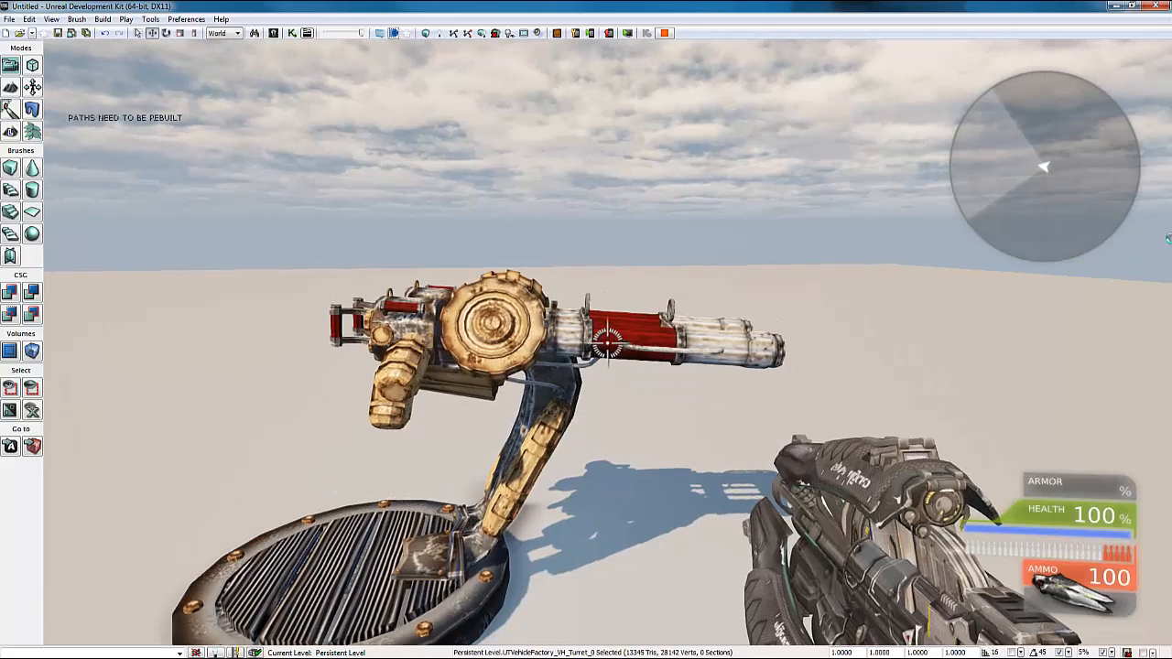
{"action": "key", "text": "Escape"}
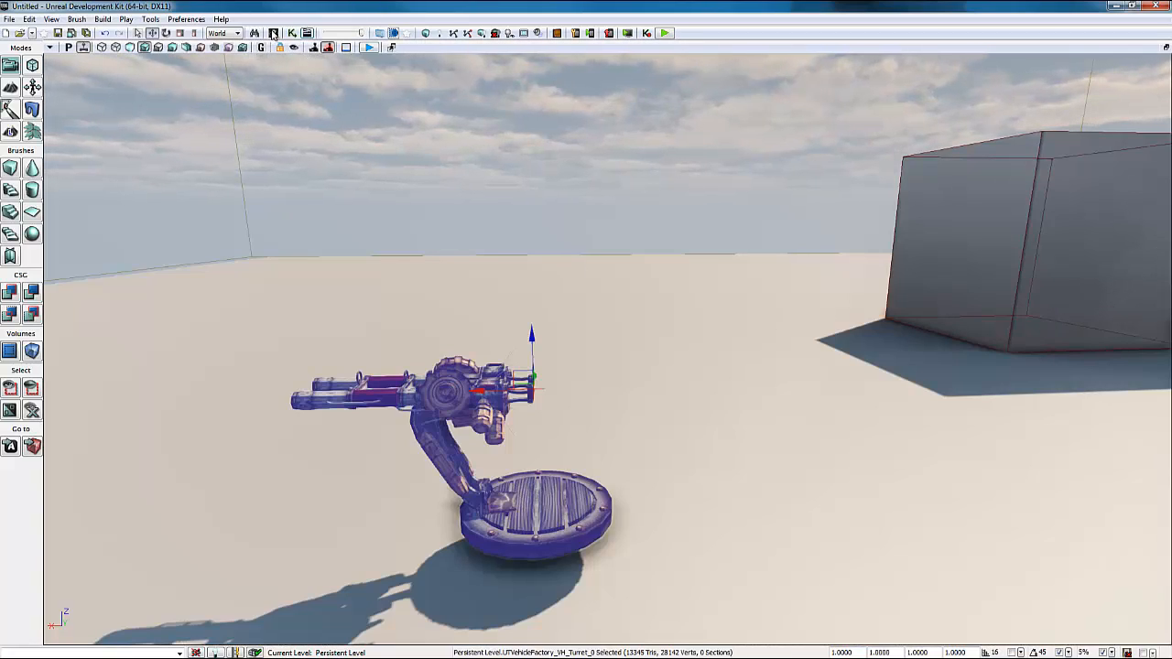
- Move the Camera_View socket of SK_VH_Turret back and up to about X -72.04, Z 13.75, and clear the editor windows from the viewport
{"action": "left_click", "coordinate": [273, 33]}
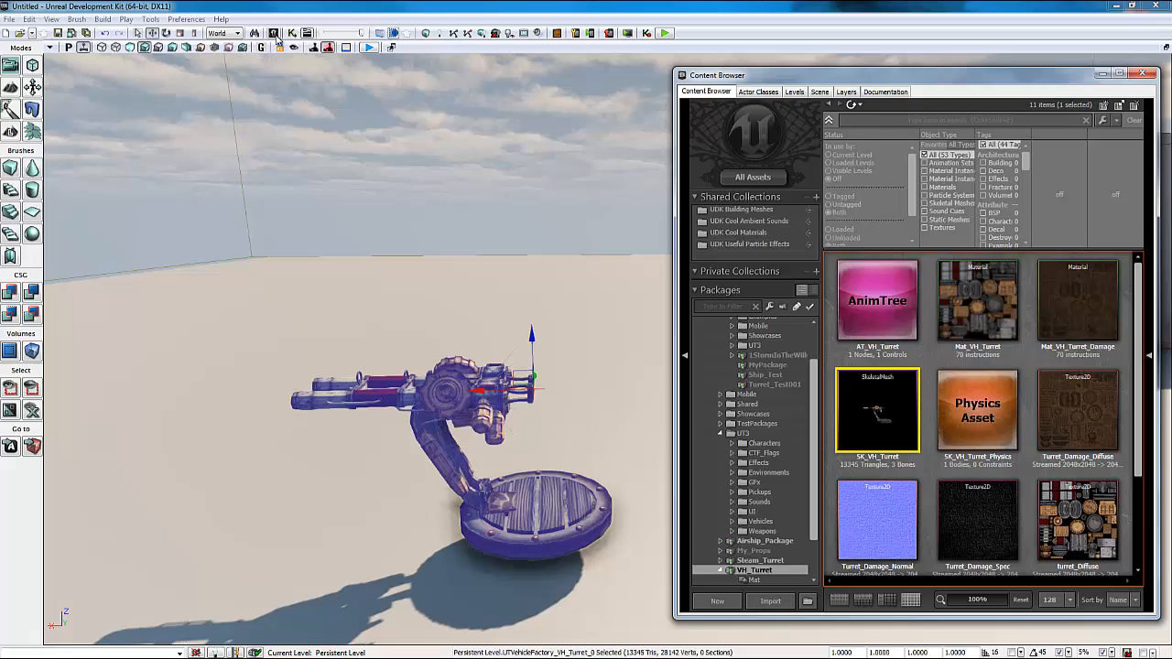
{"action": "double_click", "coordinate": [899, 408]}
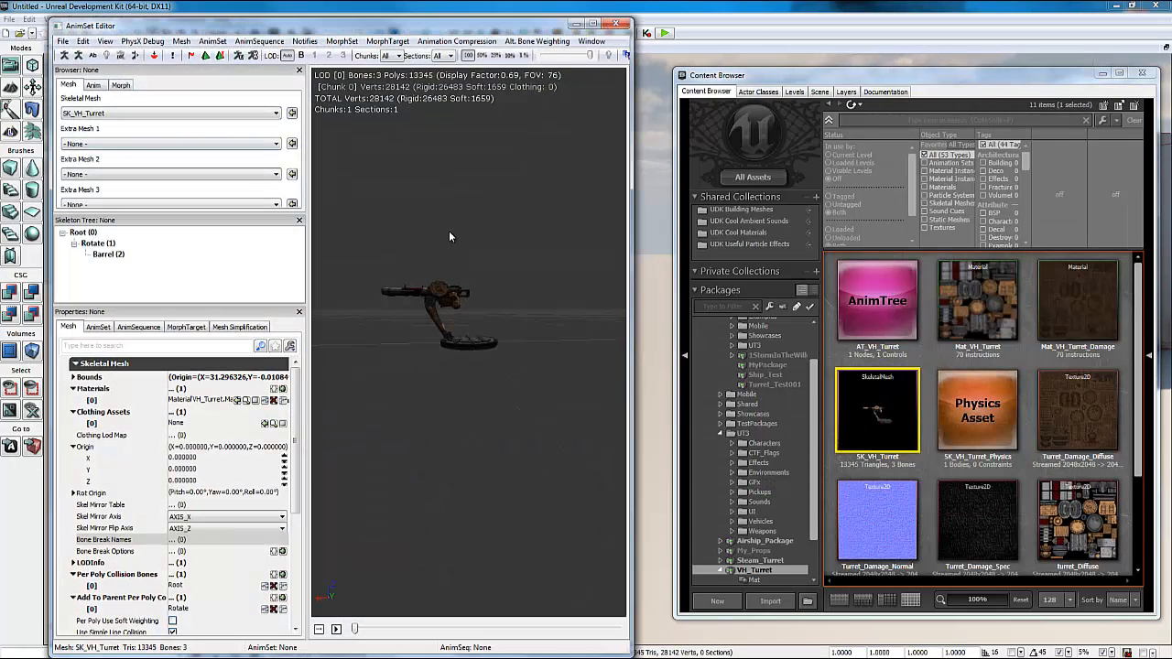
{"action": "left_click", "coordinate": [155, 57]}
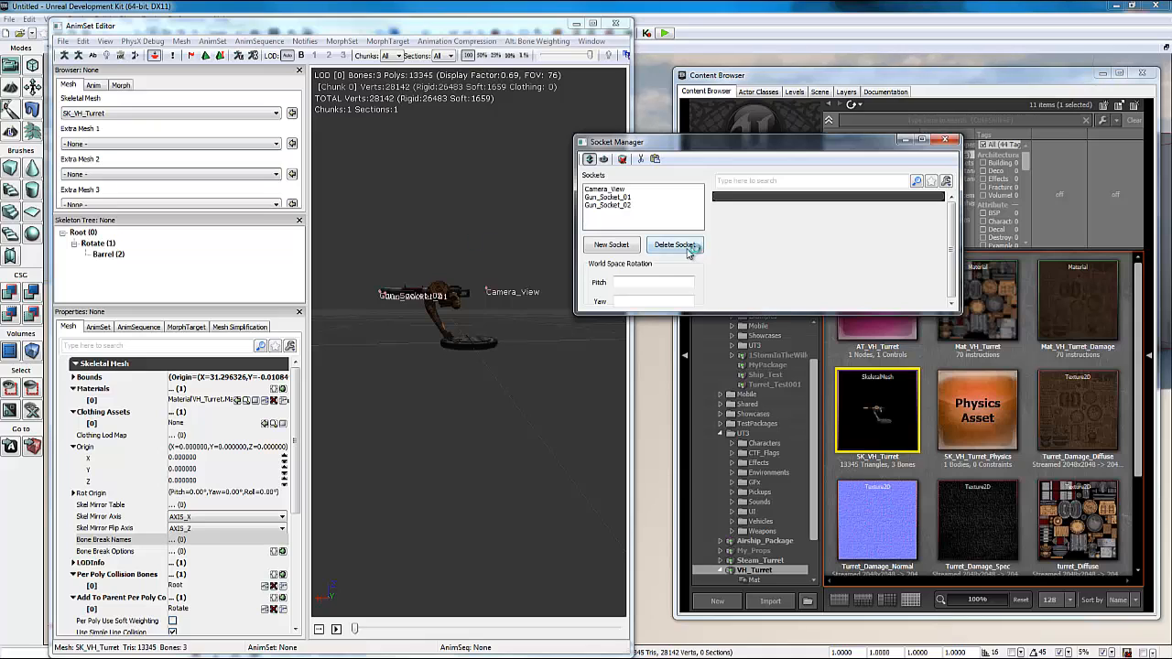
{"action": "left_click", "coordinate": [951, 140]}
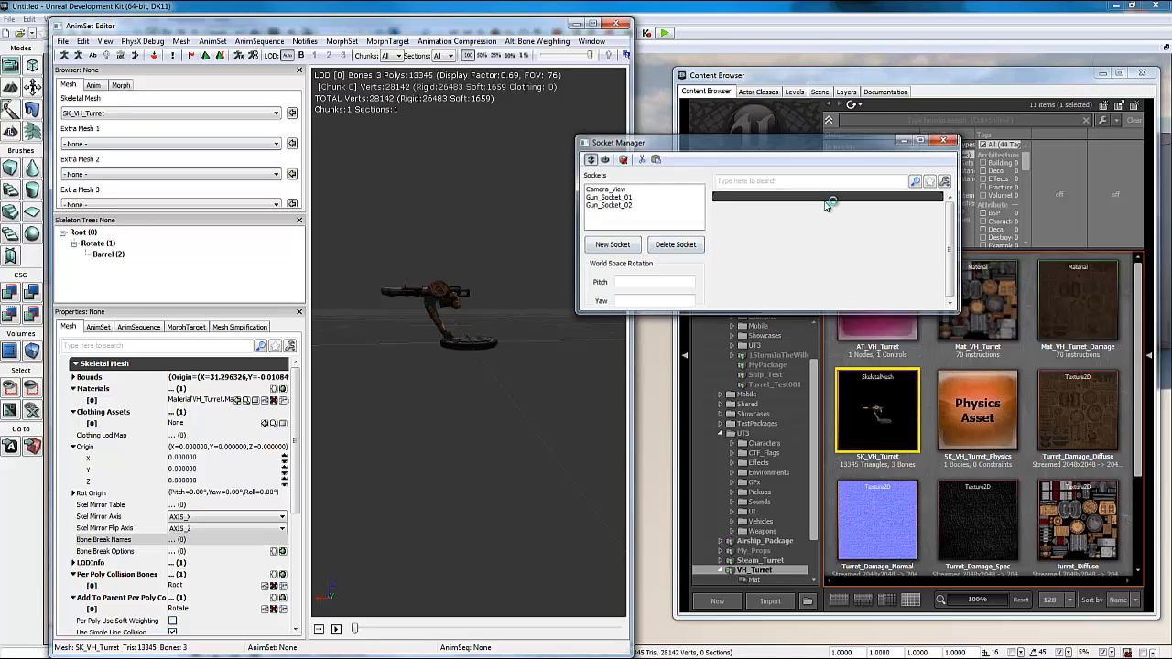
{"action": "left_click", "coordinate": [155, 56]}
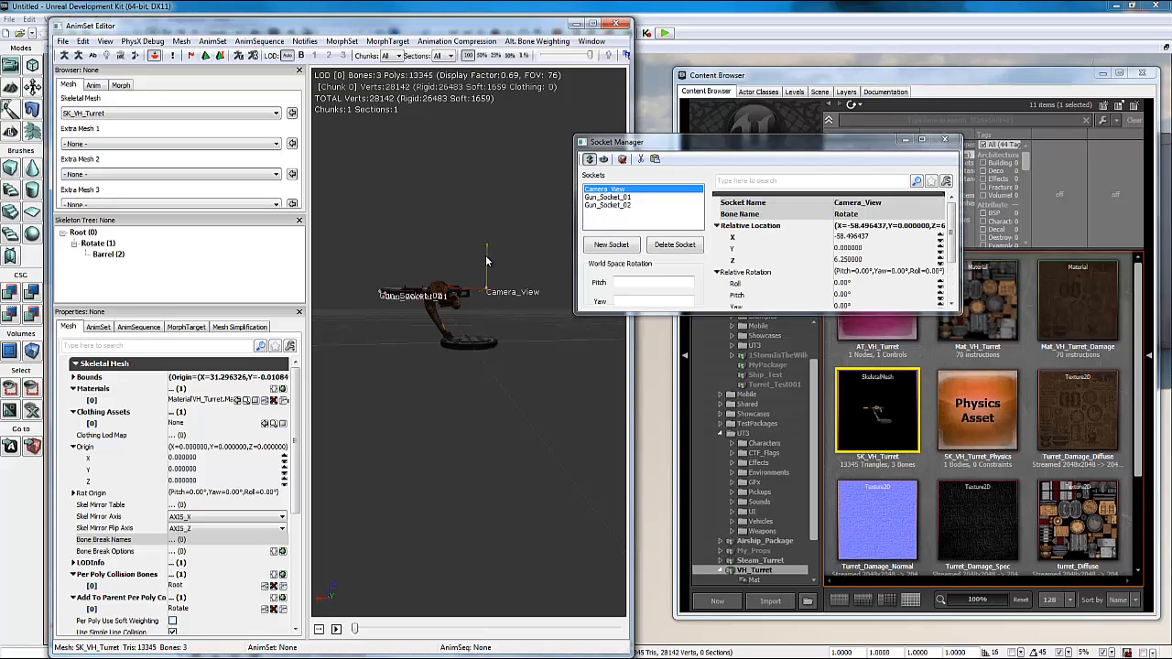
{"action": "left_click_drag", "start_coordinate": [492, 259], "coordinate": [503, 246]}
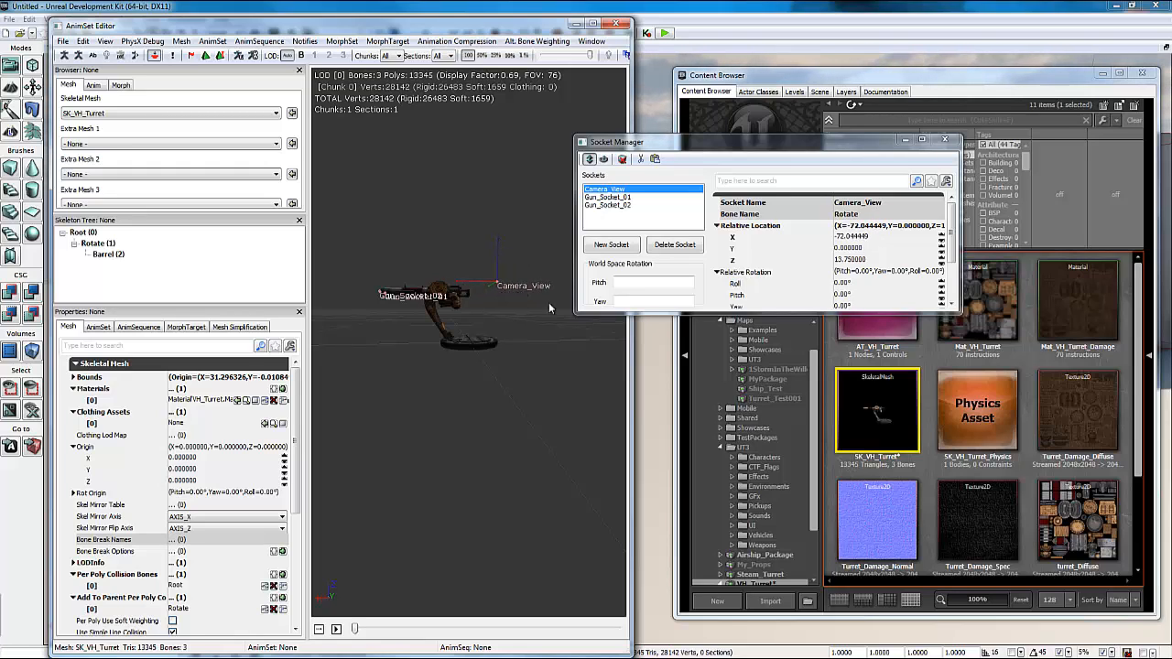
{"action": "left_click", "coordinate": [945, 140]}
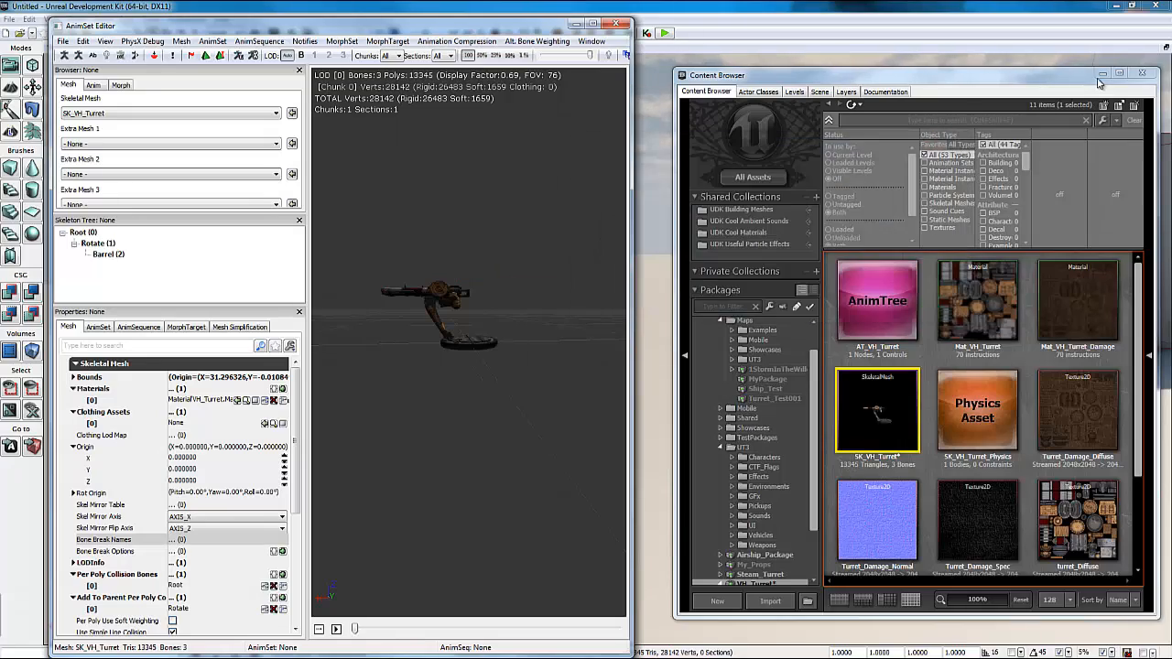
{"action": "left_click", "coordinate": [1102, 72]}
{"action": "left_click", "coordinate": [576, 23]}
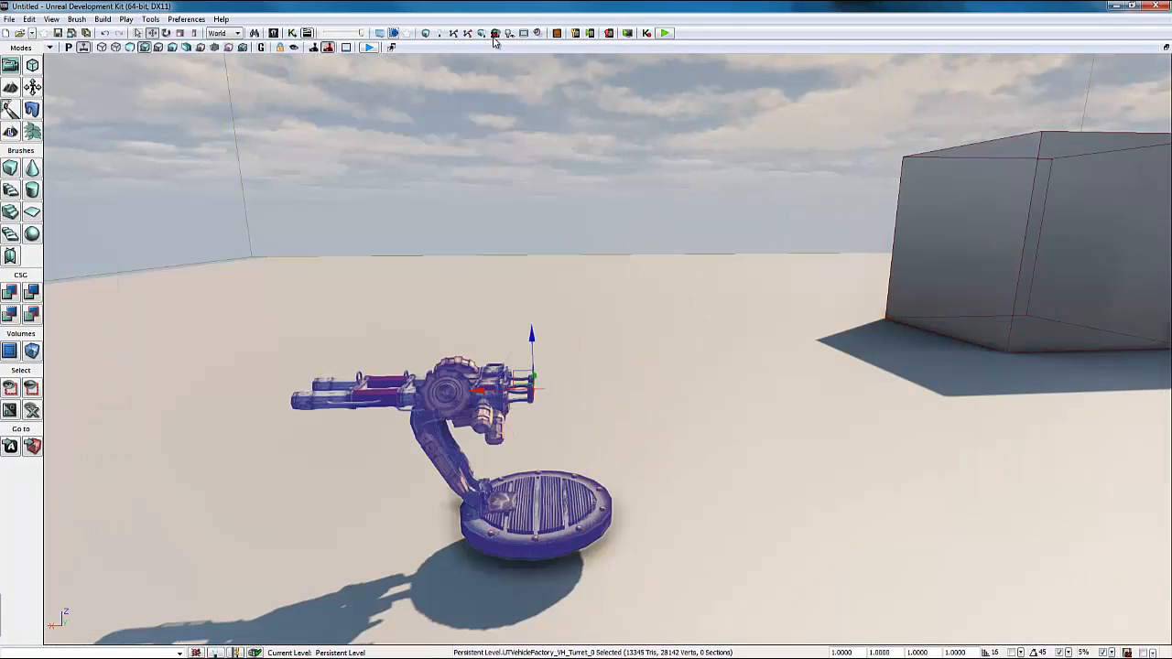
- Play-test the level from inside the turret to check the moved camera socket, and end the session
{"action": "left_click", "coordinate": [367, 48]}
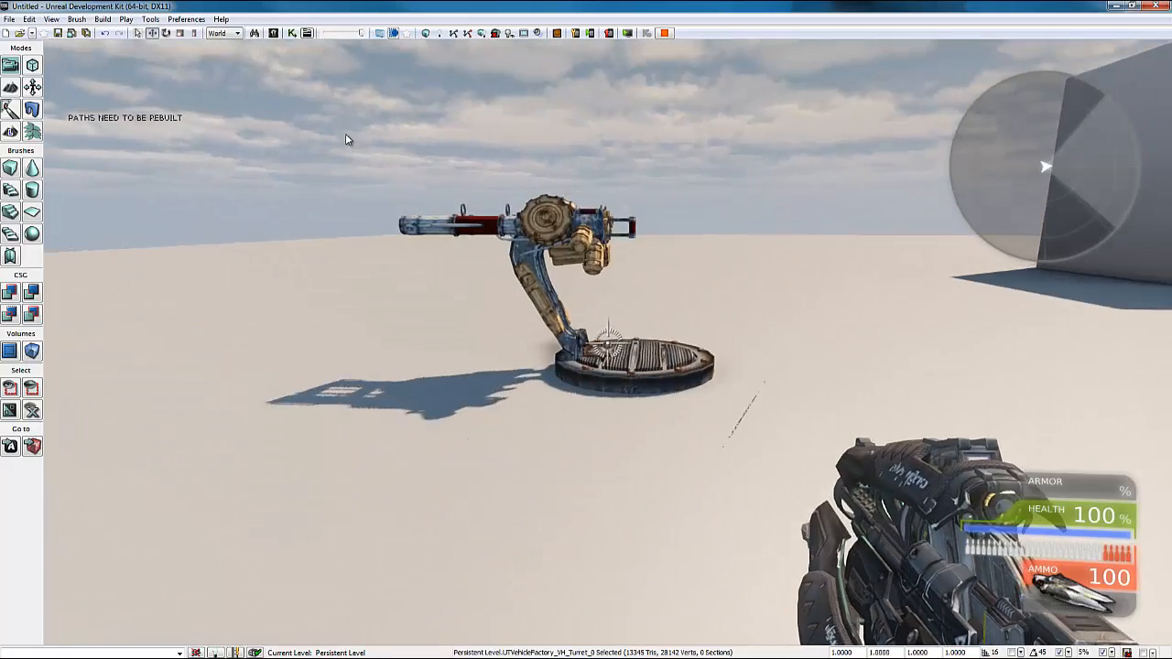
{"action": "key", "text": "e"}
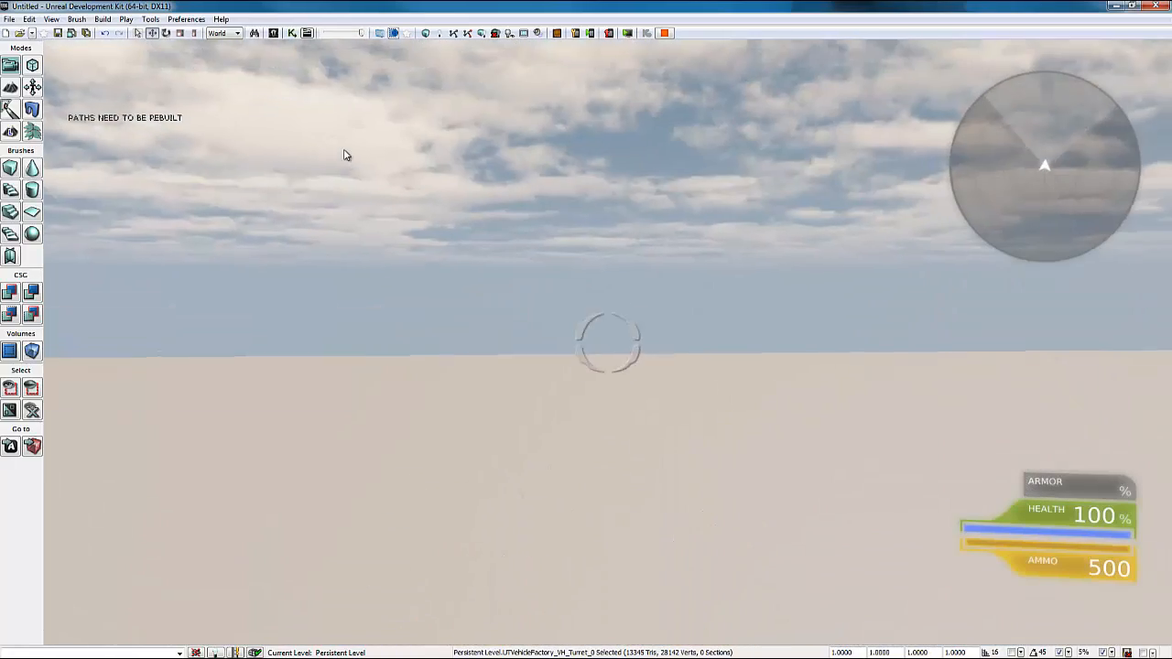
{"action": "key", "text": "Escape"}
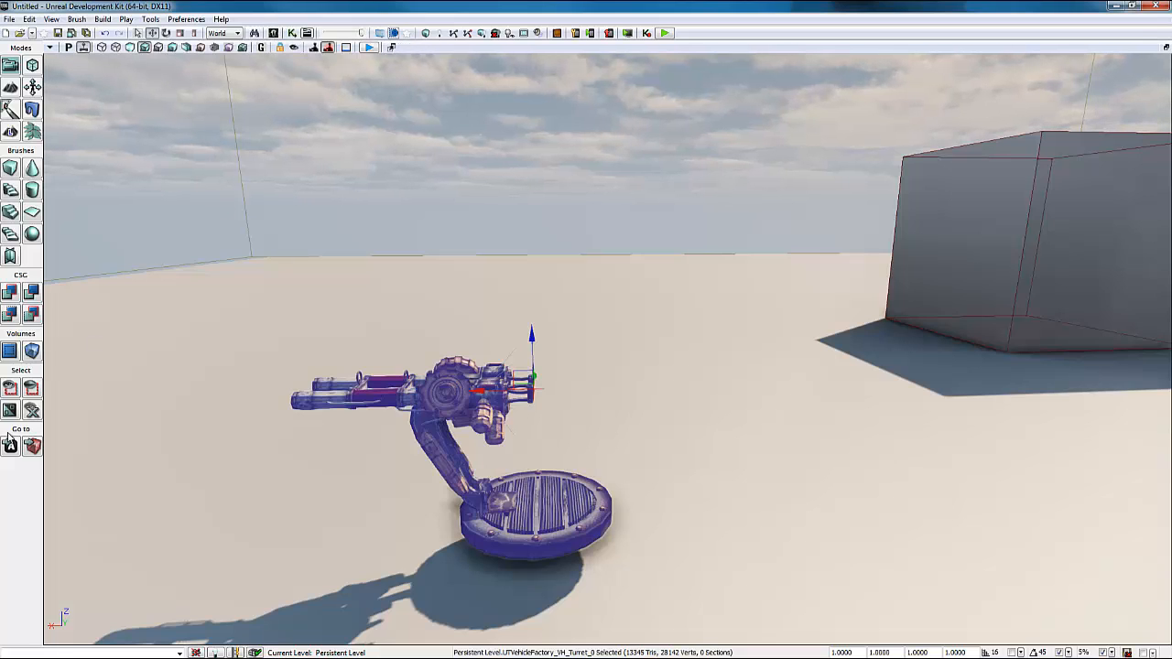
- Reopen the SK_VH_Turret skeletal mesh, adjust the height of its Camera_View socket, and close the socket and mesh editors
{"action": "key", "text": "ctrl+shift+f"}
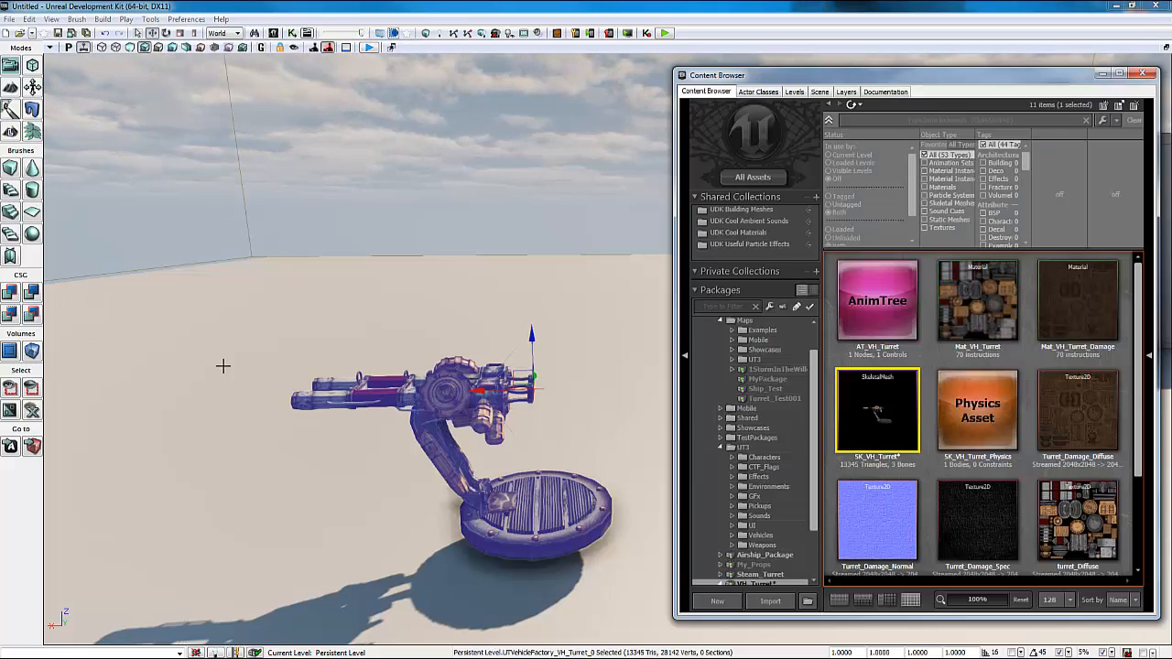
{"action": "double_click", "coordinate": [883, 428]}
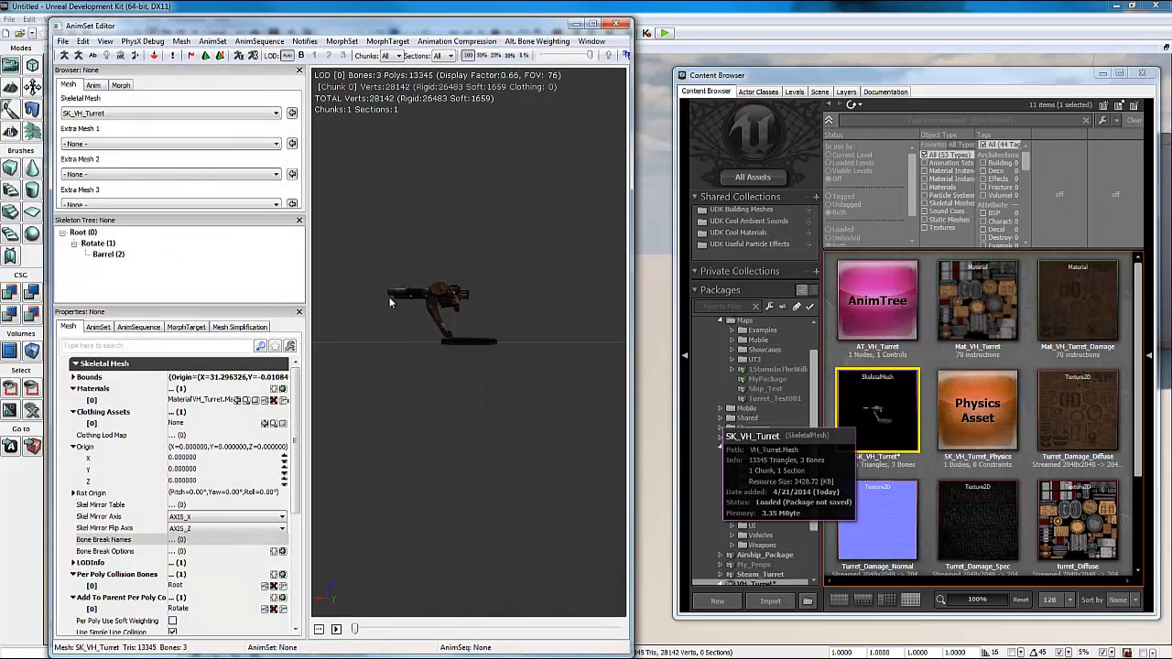
{"action": "left_click", "coordinate": [155, 56]}
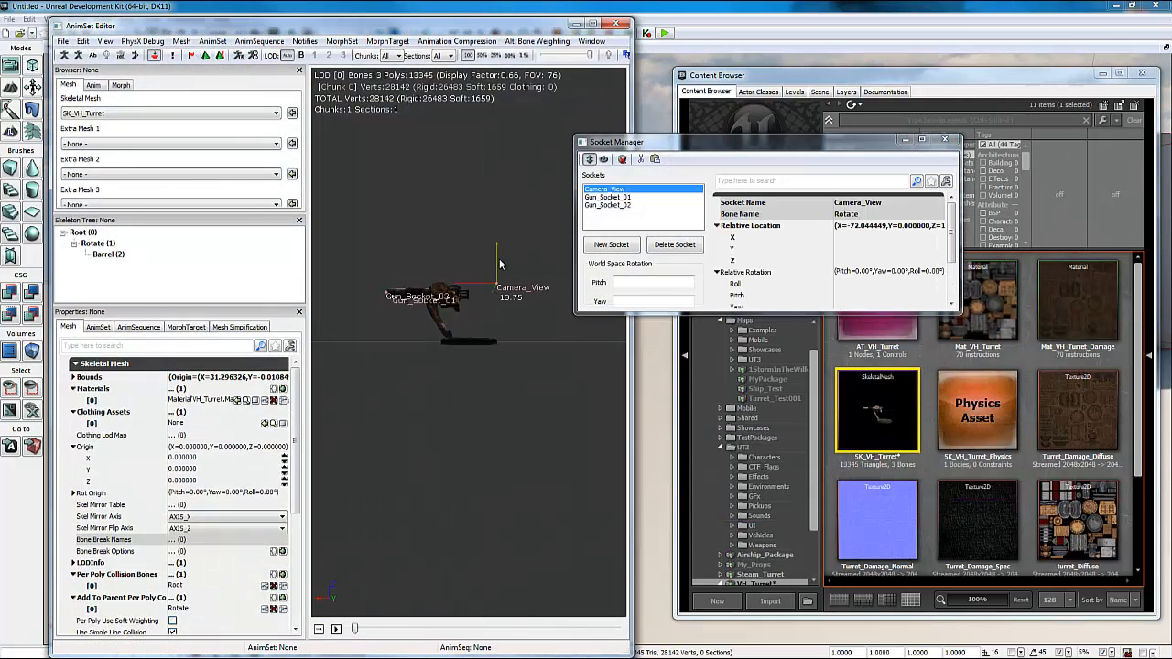
{"action": "left_click", "coordinate": [944, 142]}
{"action": "left_click", "coordinate": [619, 24]}
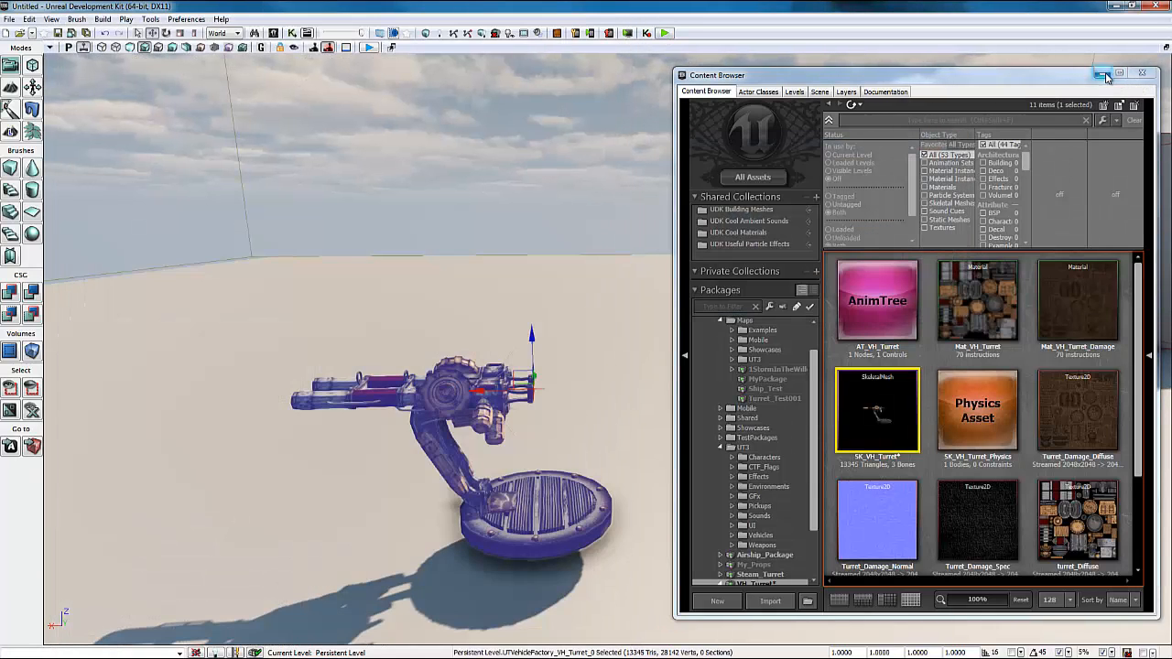
{"action": "left_click", "coordinate": [1104, 73]}
- Play-test the turret's adjusted camera view by entering it, aiming around and leaving it, and end the session
{"action": "left_click", "coordinate": [369, 47]}
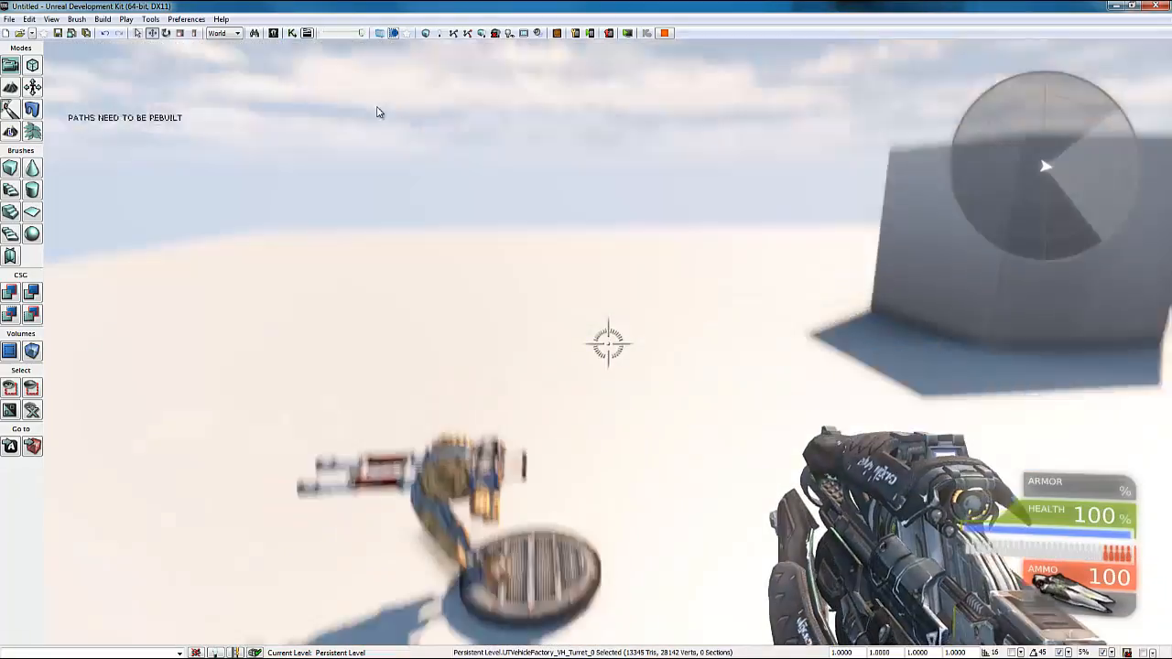
{"action": "key", "text": "w"}
{"action": "key", "text": "e"}
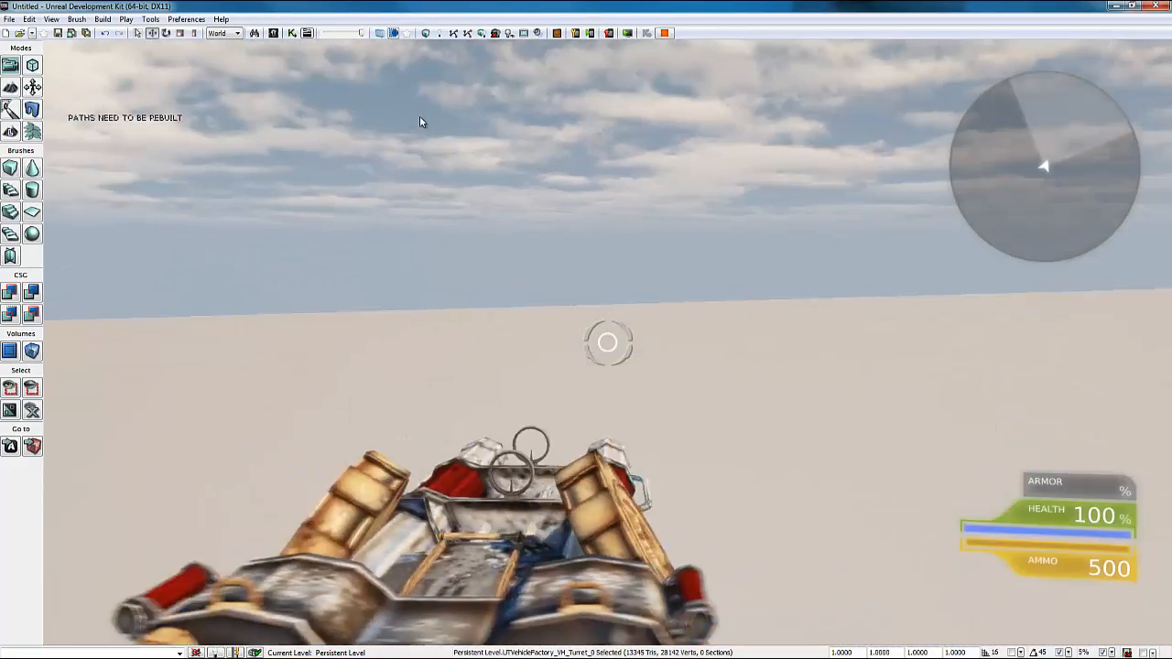
{"action": "left_click_drag", "start_coordinate": [419, 117], "coordinate": [390, 123]}
{"action": "key", "text": "e"}
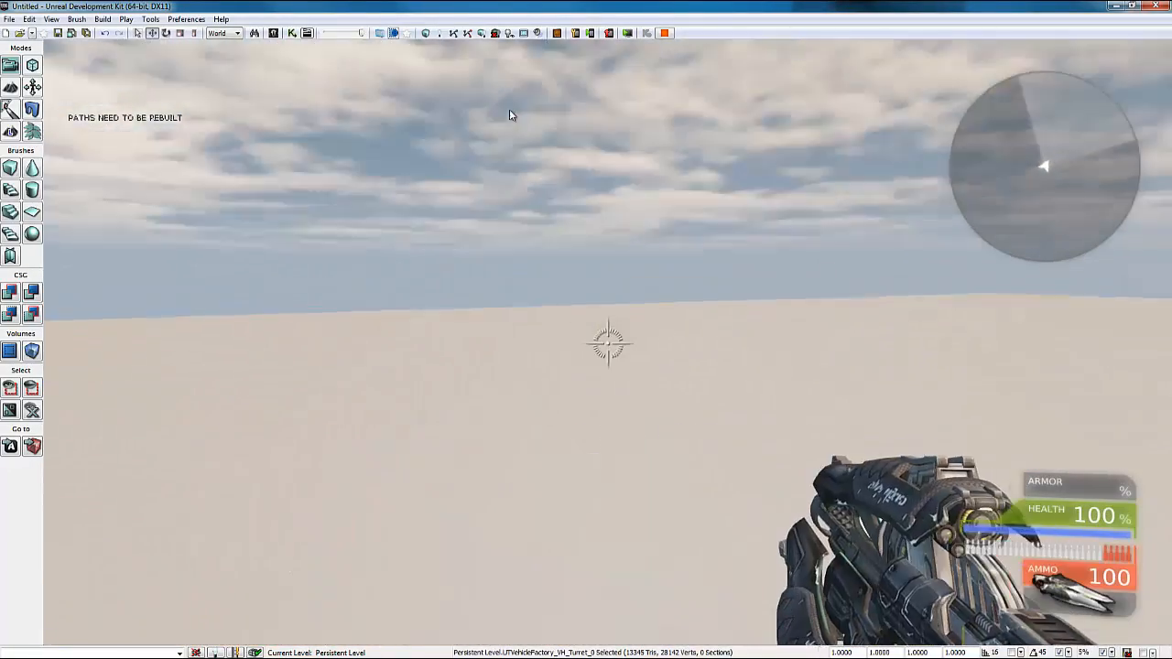
{"action": "key", "text": "Escape"}
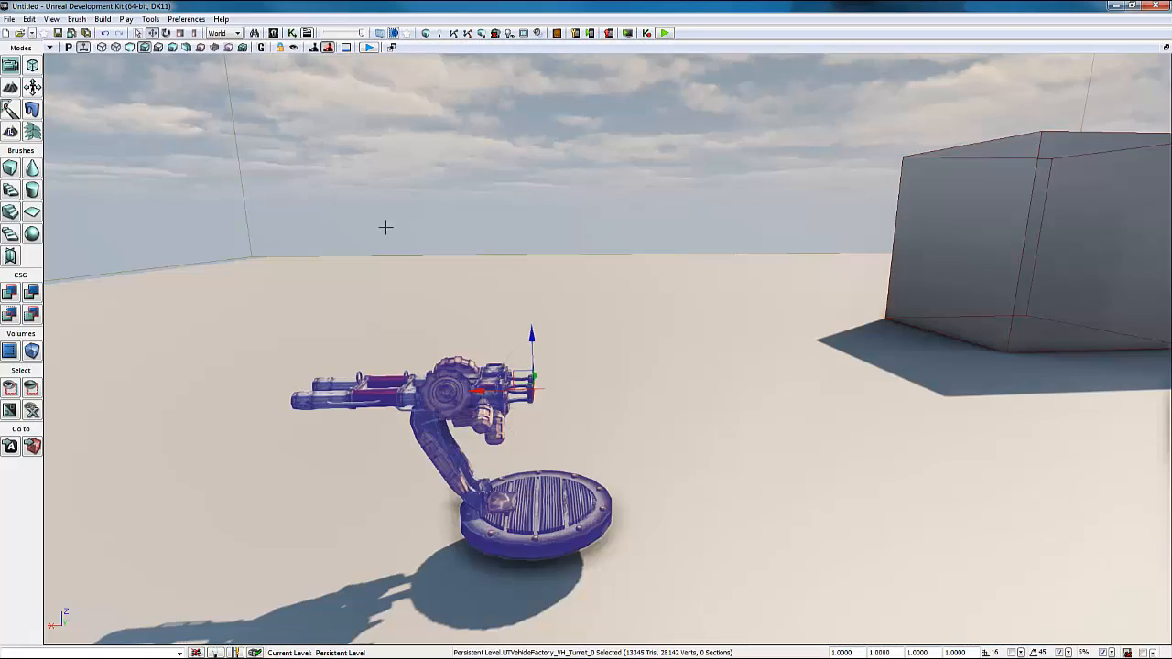
- Rotate the turret factory about 123 degrees around its vertical axis so the guns point toward the other side of the level
{"action": "key", "text": "s"}
{"action": "right_click_drag", "start_coordinate": [384, 228], "coordinate": [374, 275]}
{"action": "key", "text": "d"}
{"action": "key", "text": "s"}
{"action": "key", "text": "s"}
{"action": "key", "text": "d"}
{"action": "key", "text": "a"}
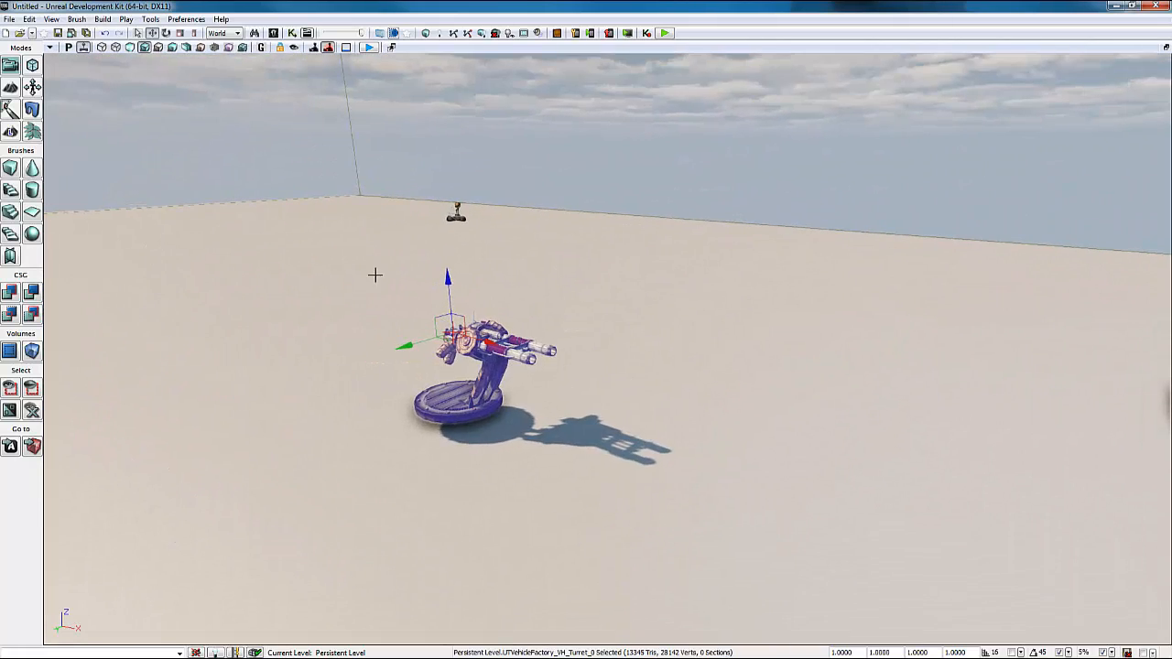
{"action": "left_click_drag", "start_coordinate": [543, 316], "coordinate": [559, 318]}
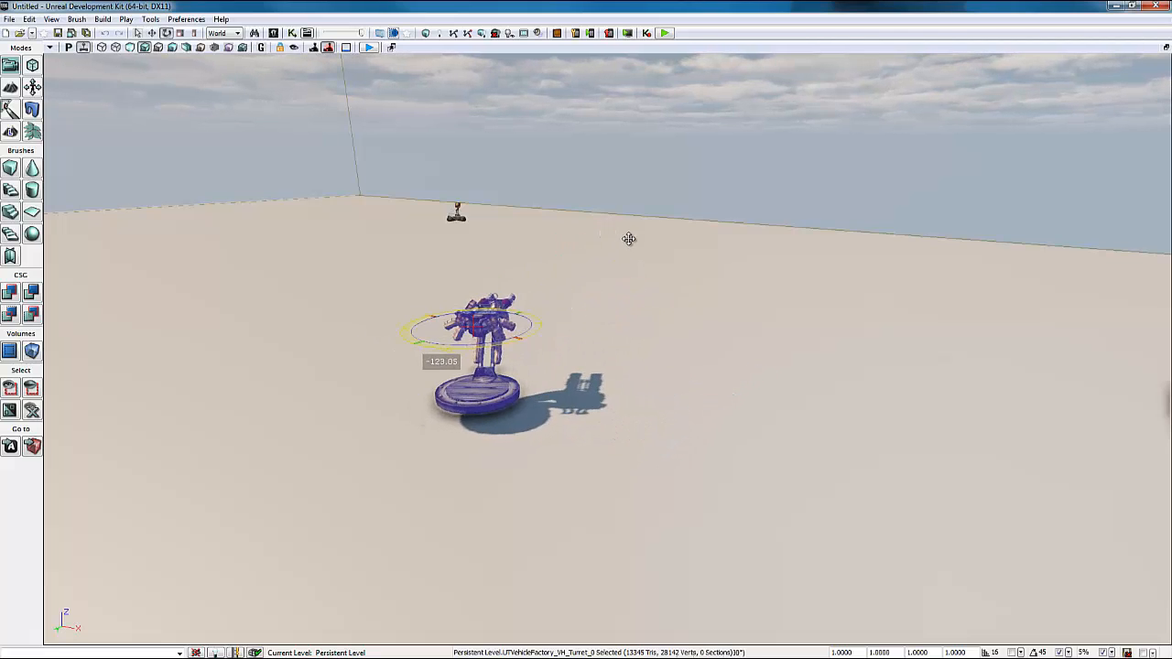
- Start a play-test behind the rotated turret, walk up to its base and enter it
{"action": "key", "text": "w"}
{"action": "right_click_drag", "start_coordinate": [426, 247], "coordinate": [378, 46]}
{"action": "key", "text": "a"}
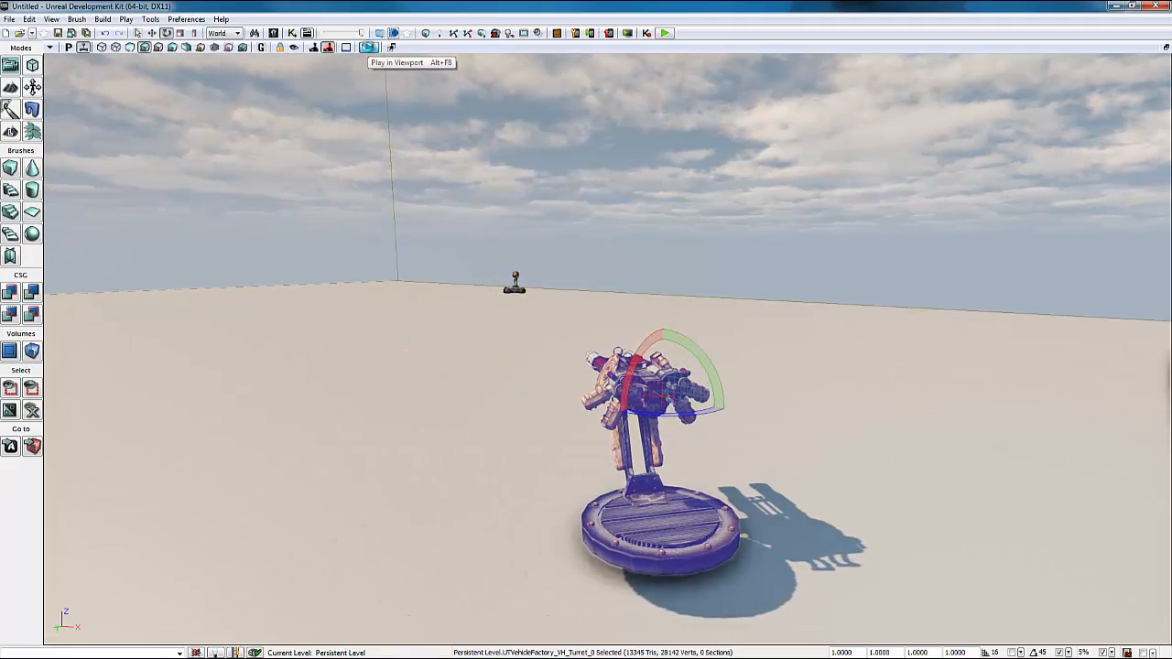
{"action": "left_click", "coordinate": [369, 48]}
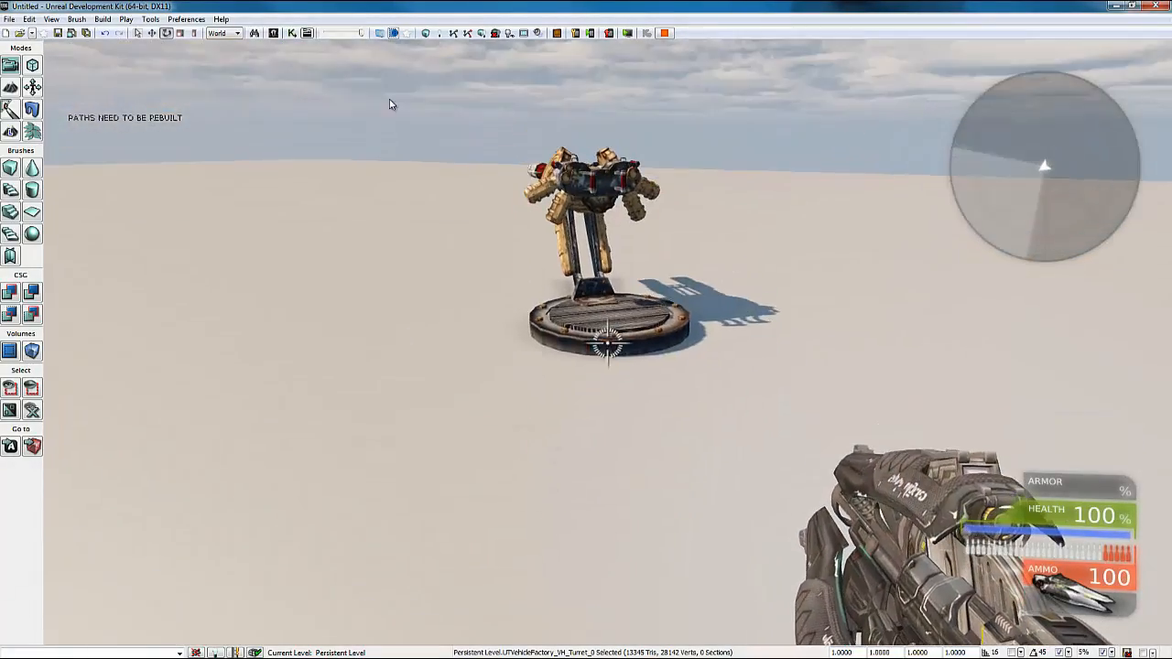
{"action": "key", "text": "w"}
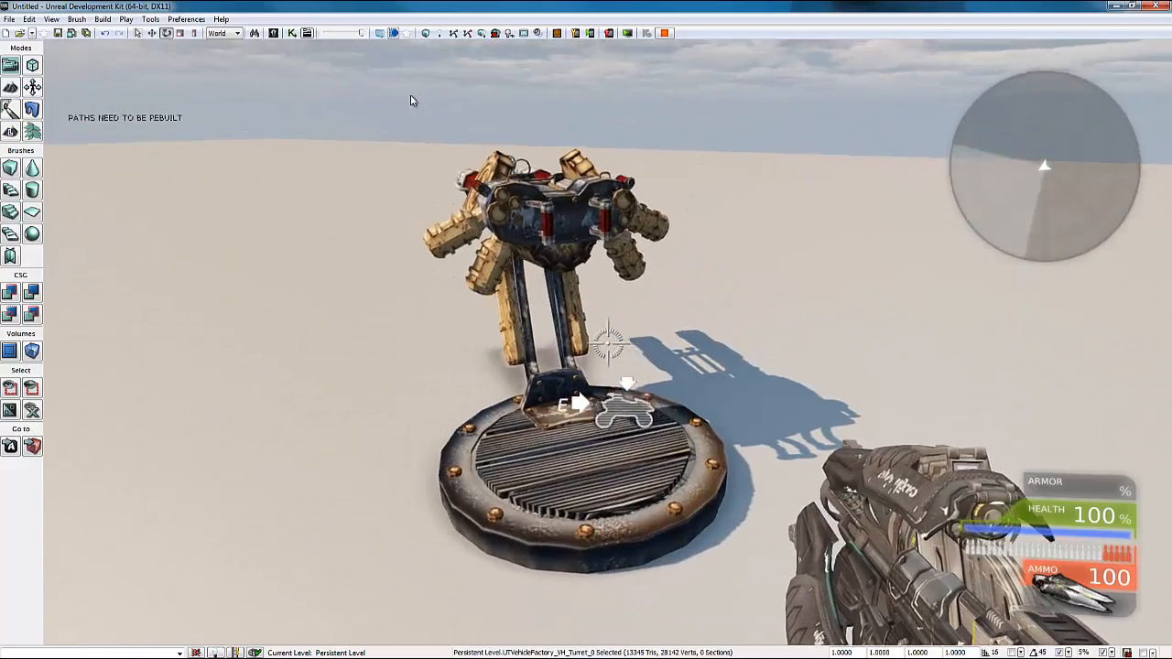
{"action": "key", "text": "d"}
{"action": "key", "text": "s"}
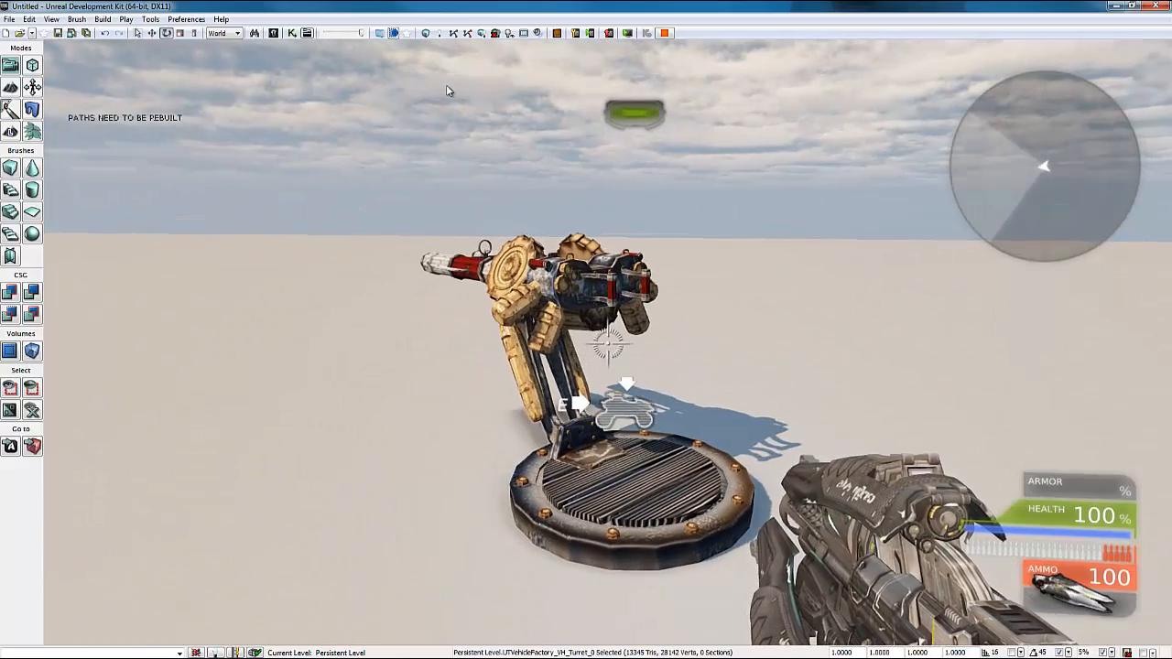
{"action": "key", "text": "e"}
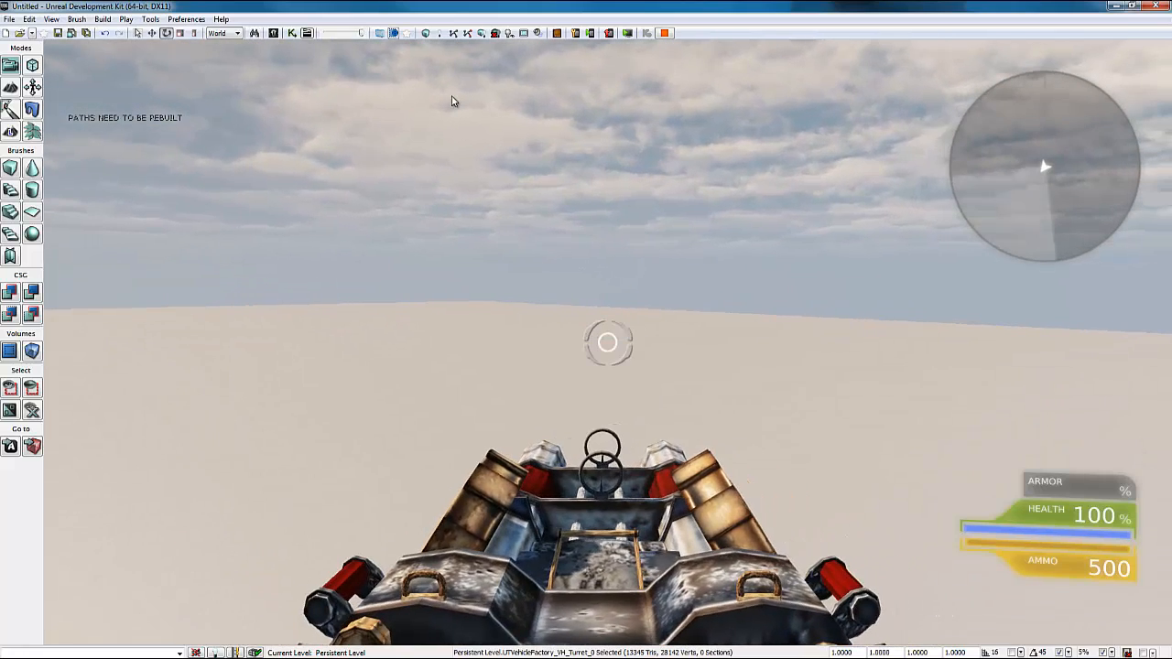
- Bring bots into the play-test through the console, shoot them with the turret's guns, and end the session
{"action": "key", "text": "Tab"}
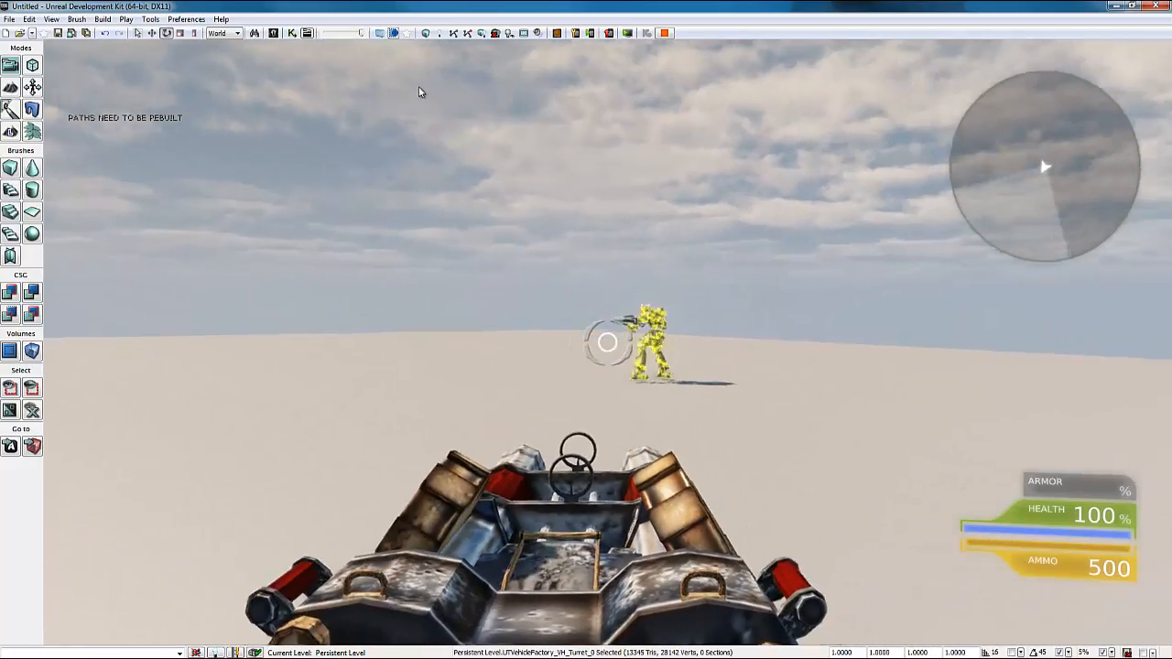
{"action": "left_click", "coordinate": [424, 85]}
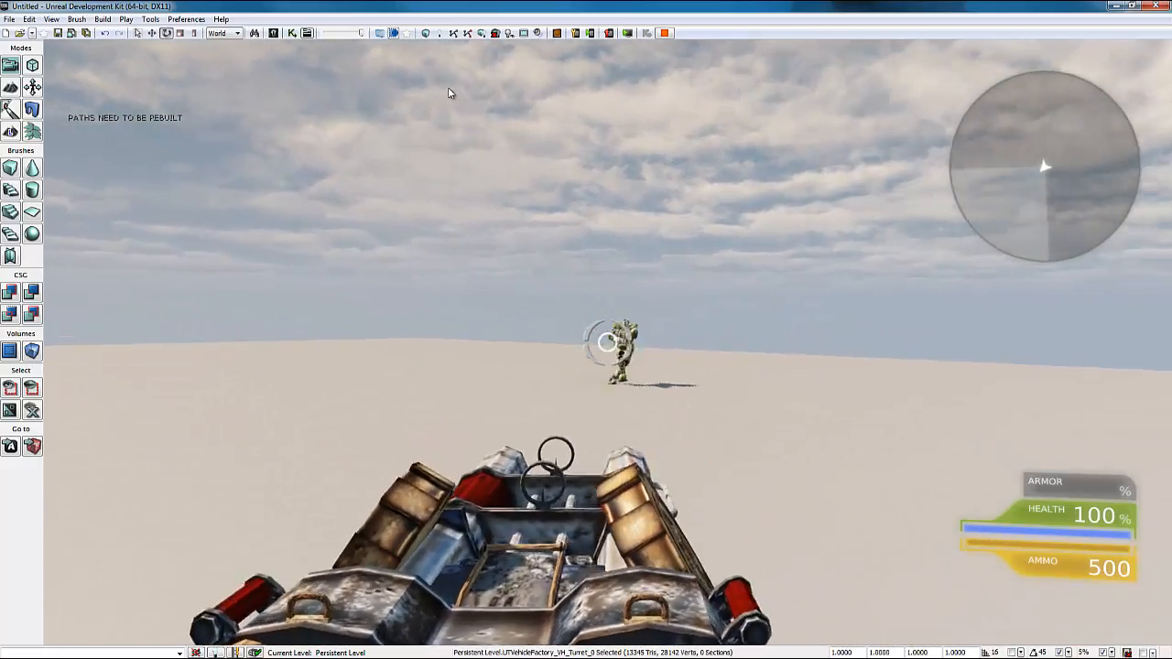
{"action": "left_click", "coordinate": [461, 88]}
{"action": "left_click", "coordinate": [474, 92]}
{"action": "left_click", "coordinate": [474, 92]}
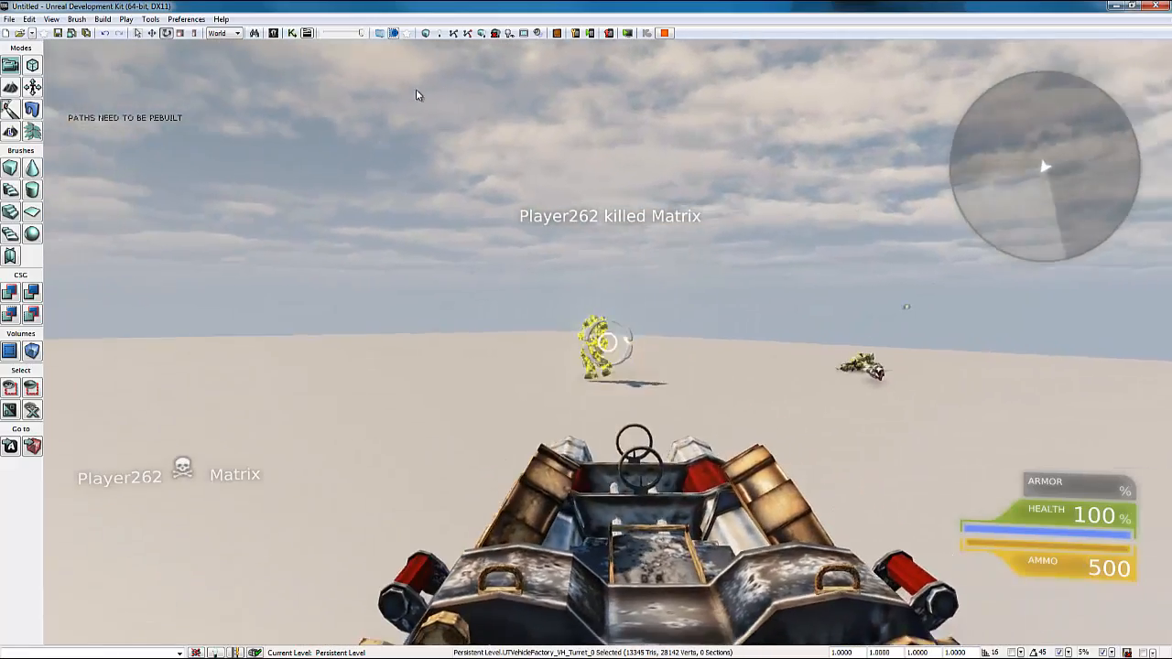
{"action": "left_click", "coordinate": [412, 89]}
{"action": "left_click", "coordinate": [395, 88]}
{"action": "left_click", "coordinate": [404, 88]}
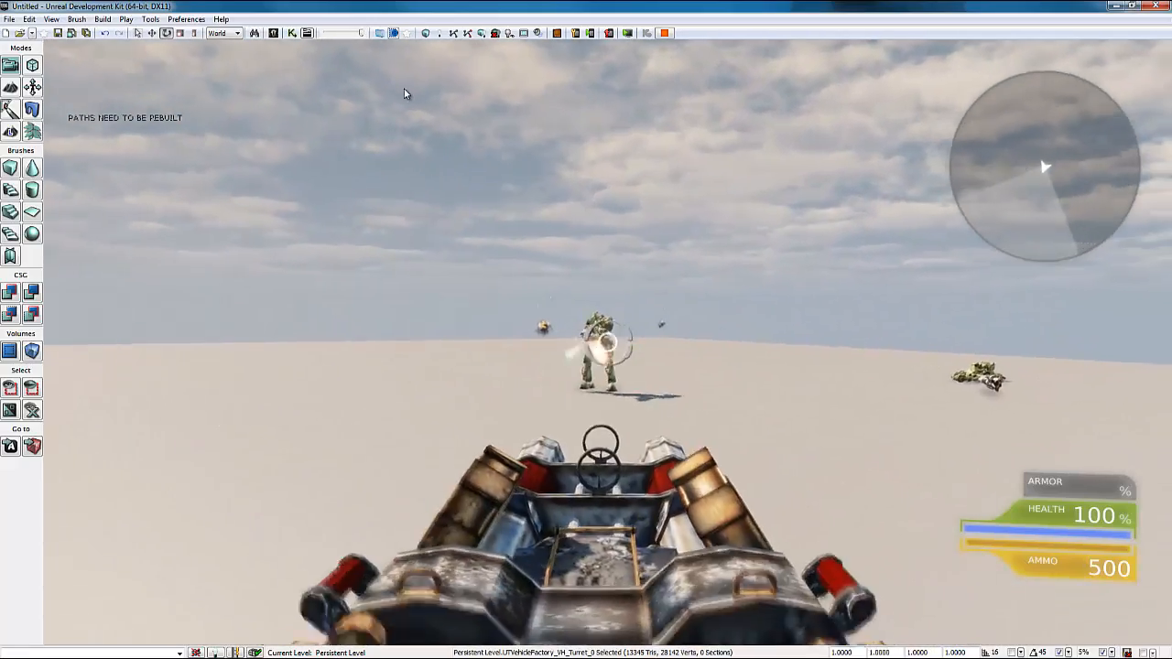
{"action": "left_click", "coordinate": [405, 88]}
{"action": "left_click", "coordinate": [444, 89]}
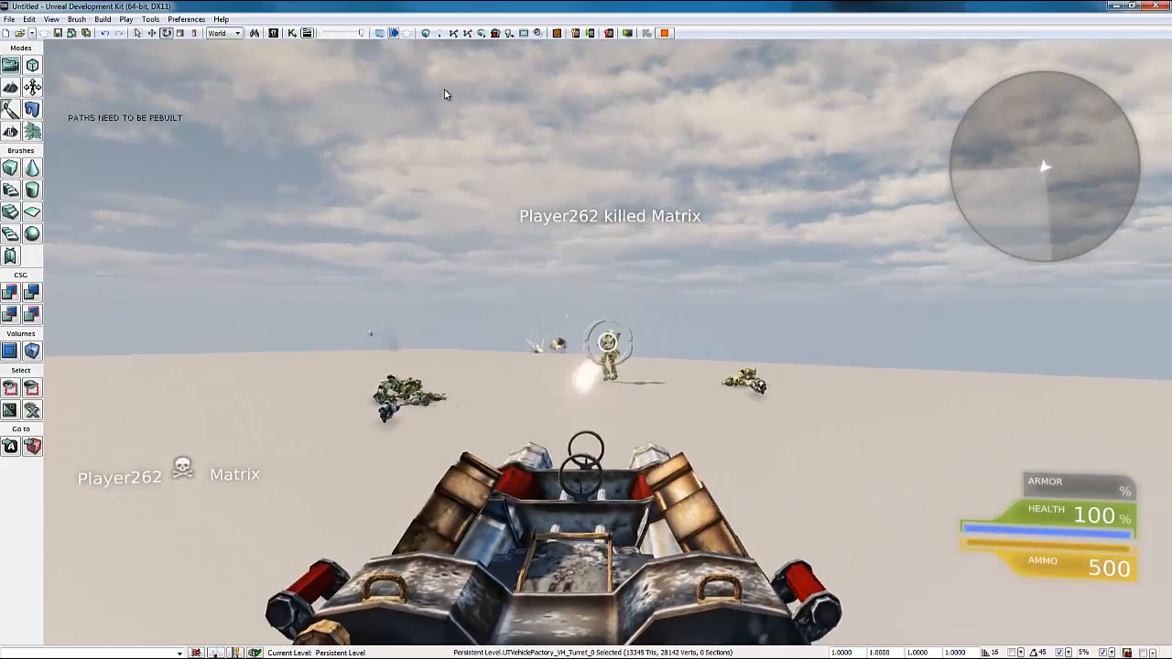
{"action": "left_click", "coordinate": [449, 89]}
{"action": "left_click", "coordinate": [448, 89]}
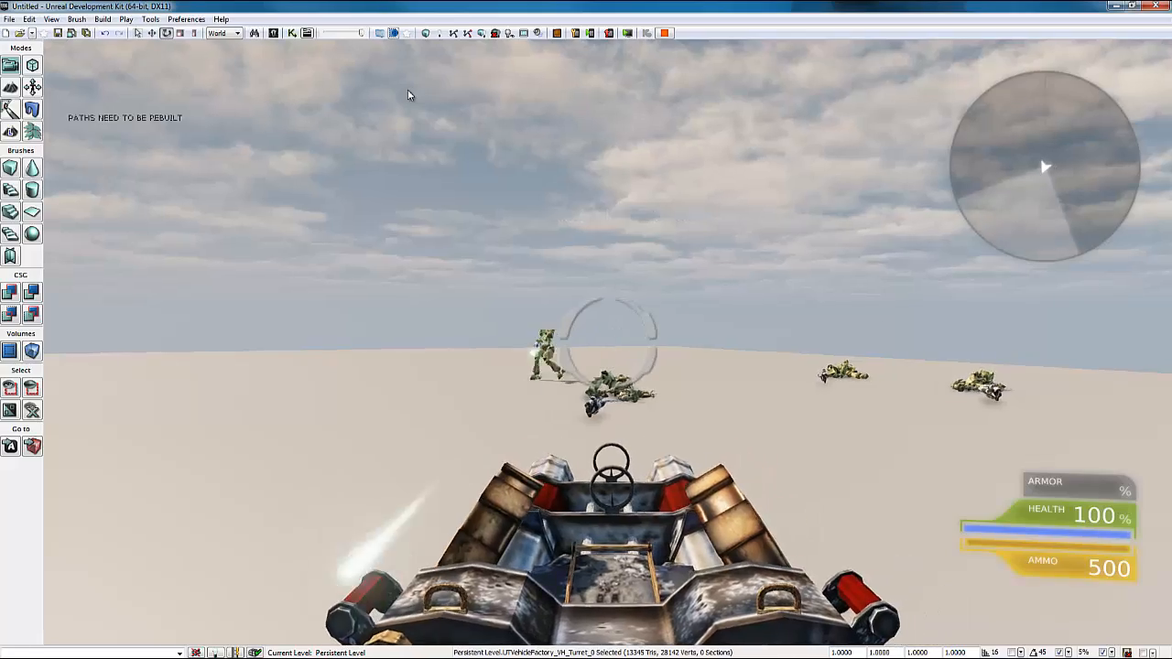
{"action": "key", "text": "Escape"}
- Play-test entering the turret, aiming it in all directions and leaving it, end the session, and clear the Content Browser from the viewport
{"action": "left_click", "coordinate": [367, 47]}
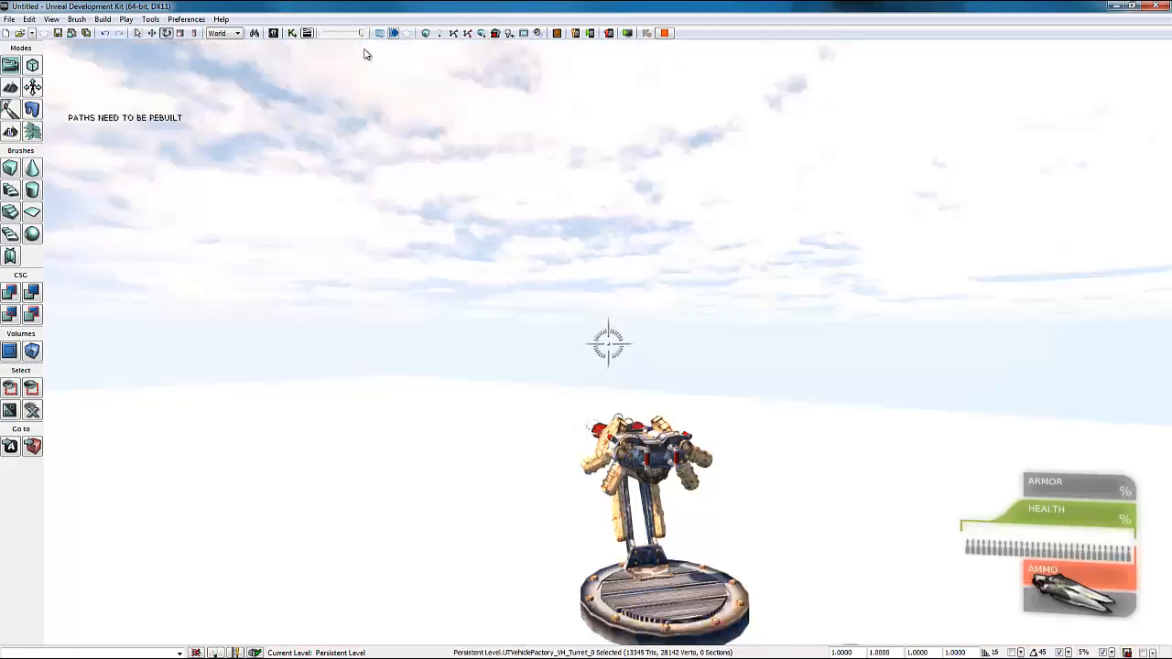
{"action": "key", "text": "w"}
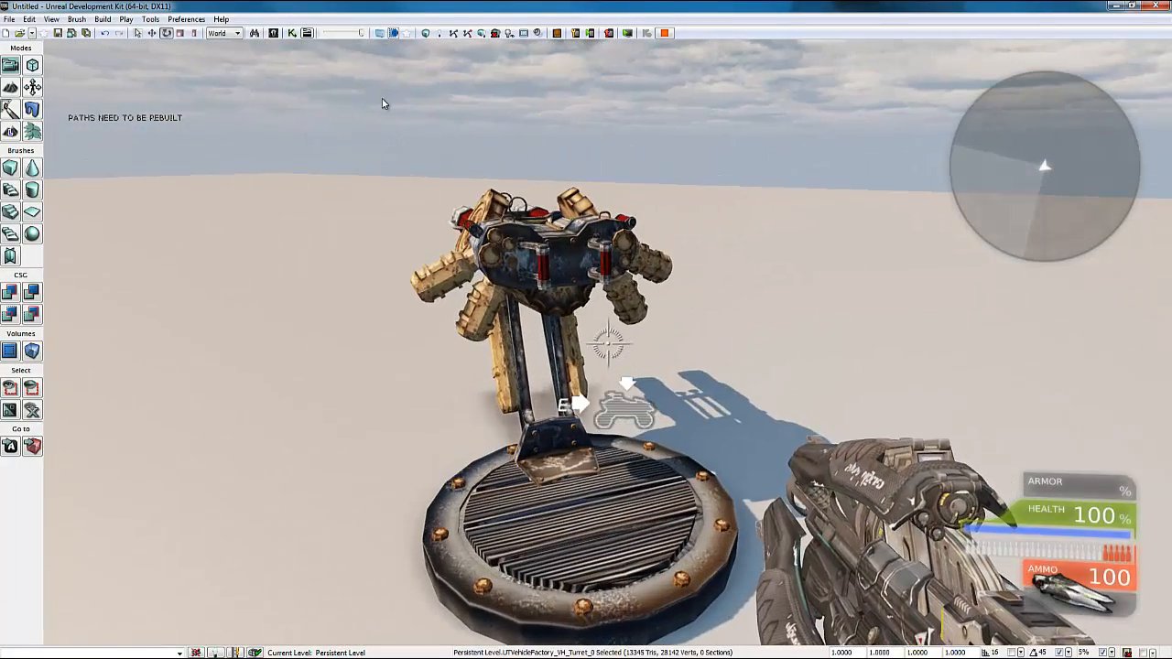
{"action": "key", "text": "e"}
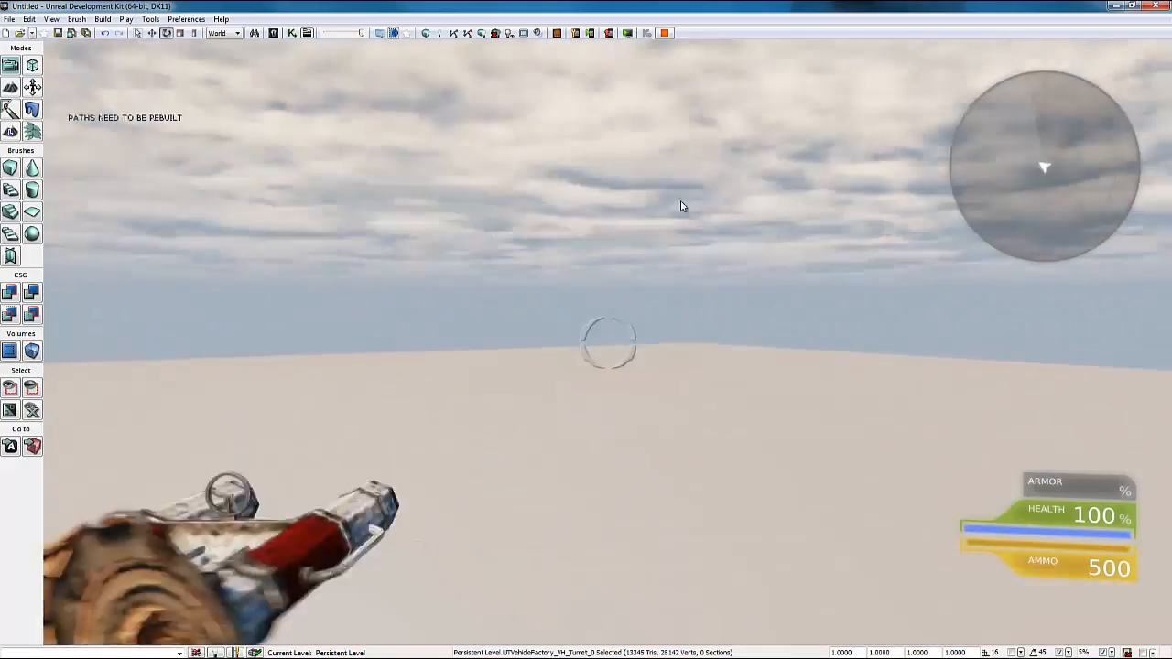
{"action": "key", "text": "e"}
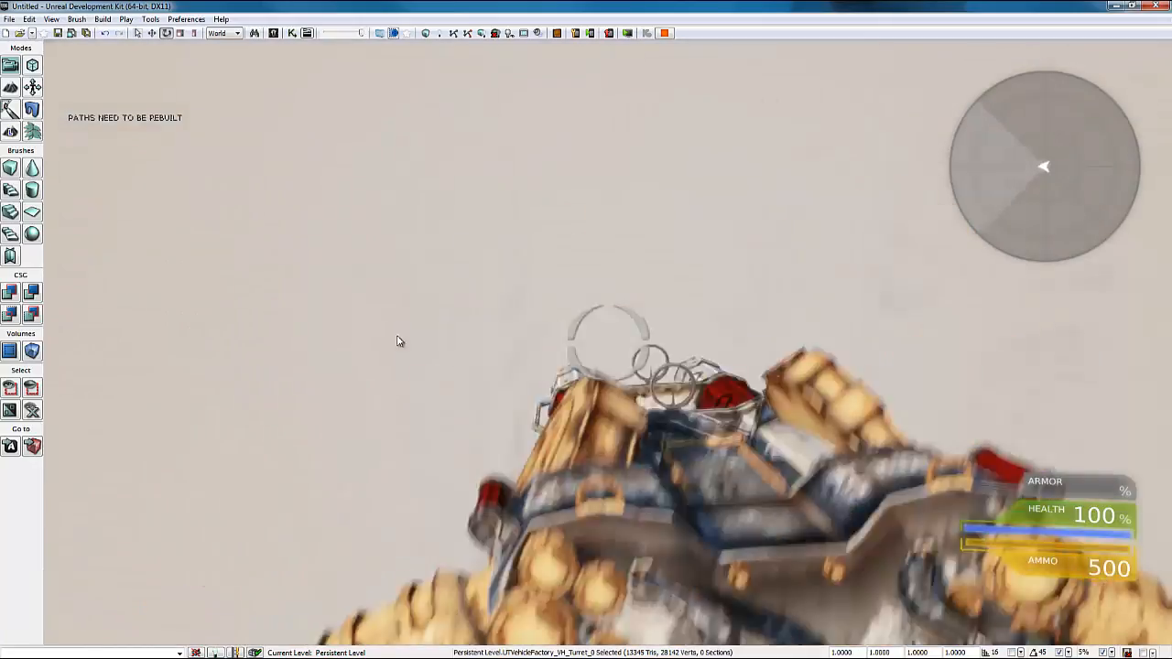
{"action": "key", "text": "w"}
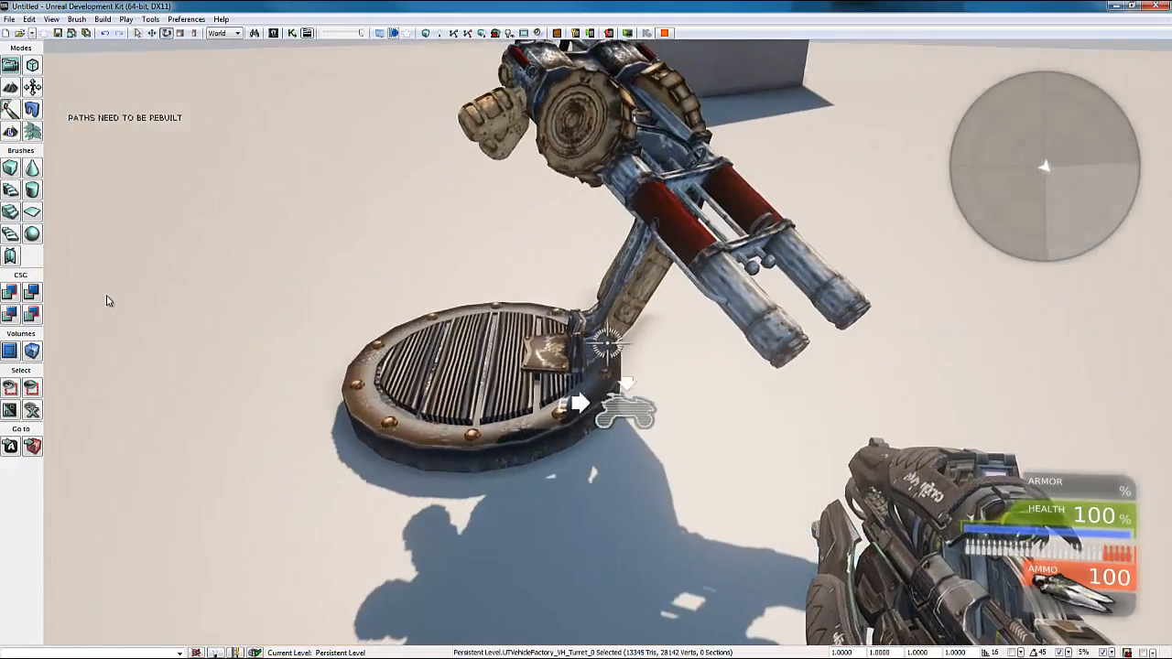
{"action": "key", "text": "Escape"}
{"action": "key", "text": "ctrl+shift+f"}
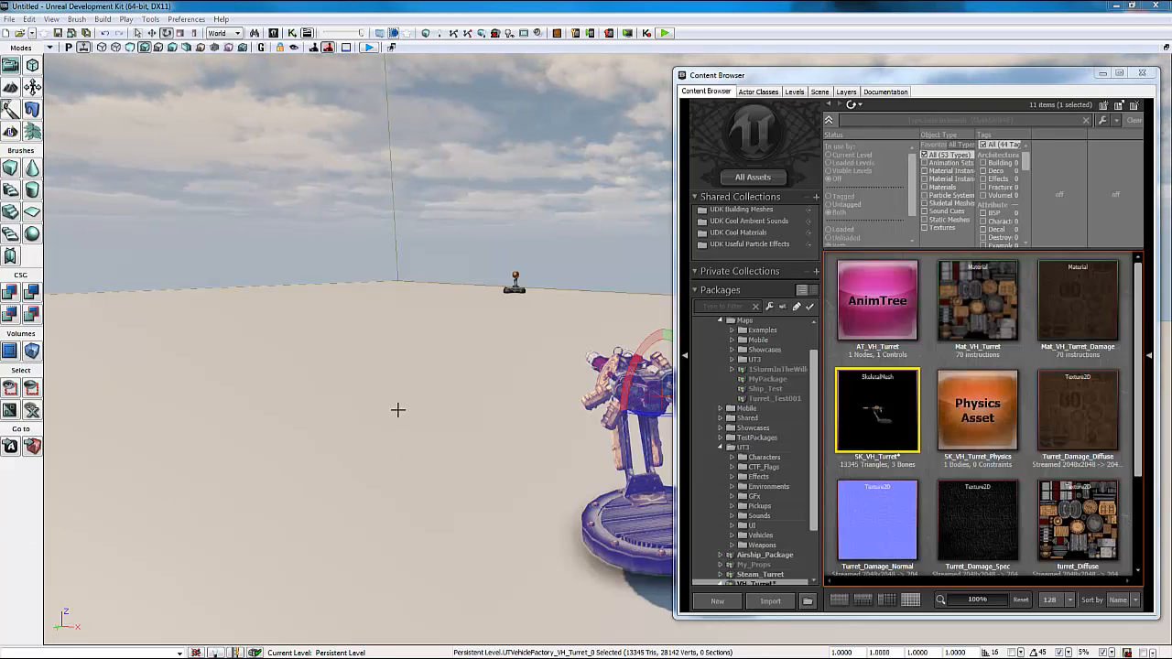
{"action": "left_click", "coordinate": [1102, 73]}
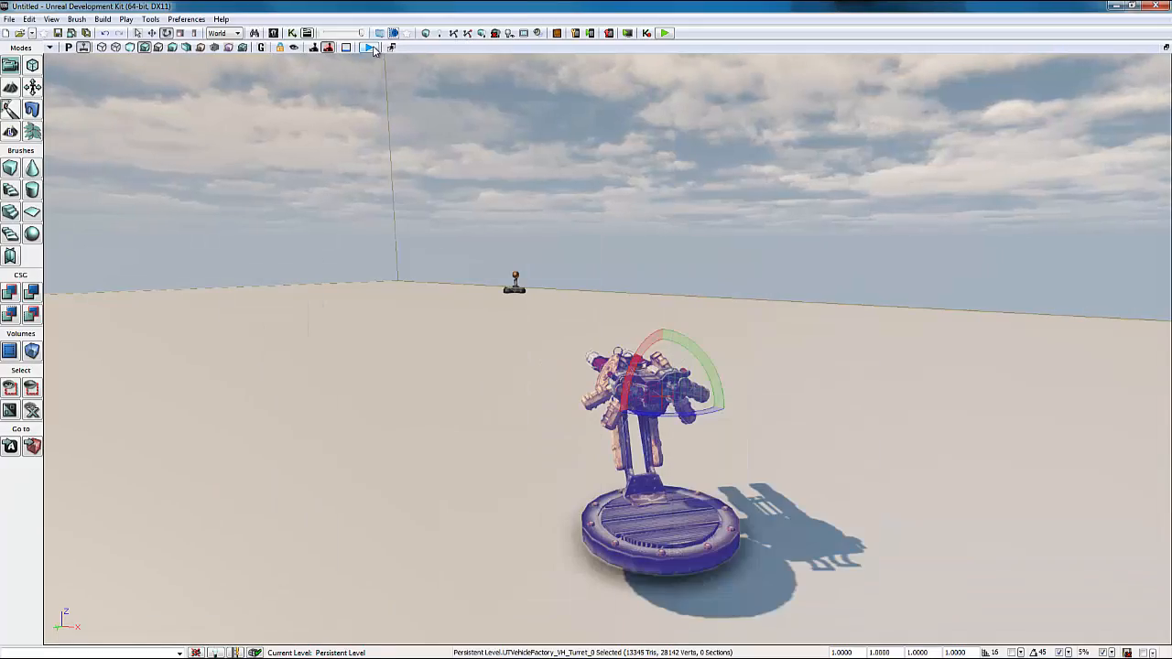
- Start another play-test and walk around the unoccupied turret to examine its model from every side
{"action": "left_click", "coordinate": [384, 51]}
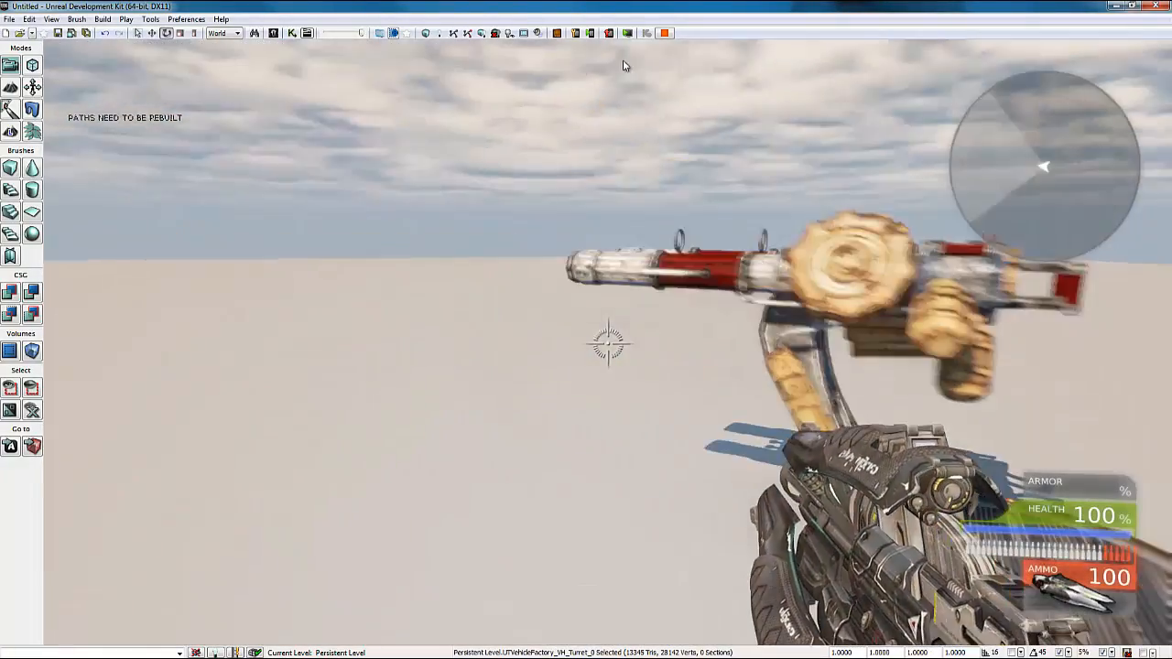
{"action": "key", "text": "w"}
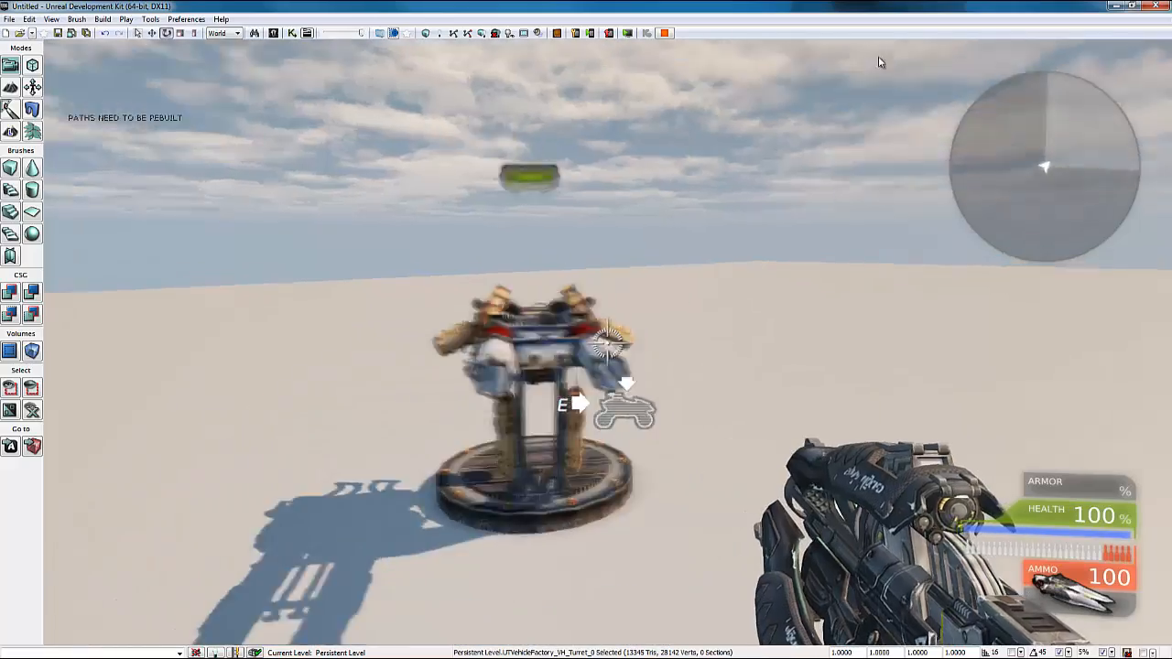
{"action": "key", "text": "a"}
{"action": "key", "text": "s"}
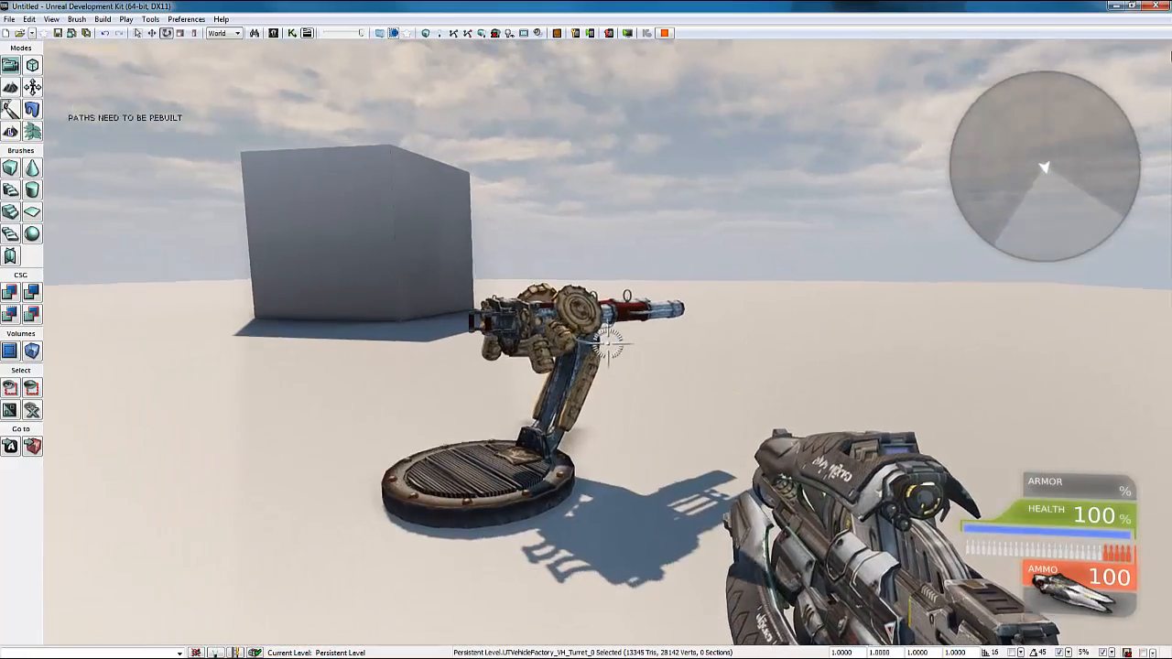
{"action": "key", "text": "w"}
{"action": "key", "text": "d"}
{"action": "key", "text": "s"}
{"action": "key", "text": "w"}
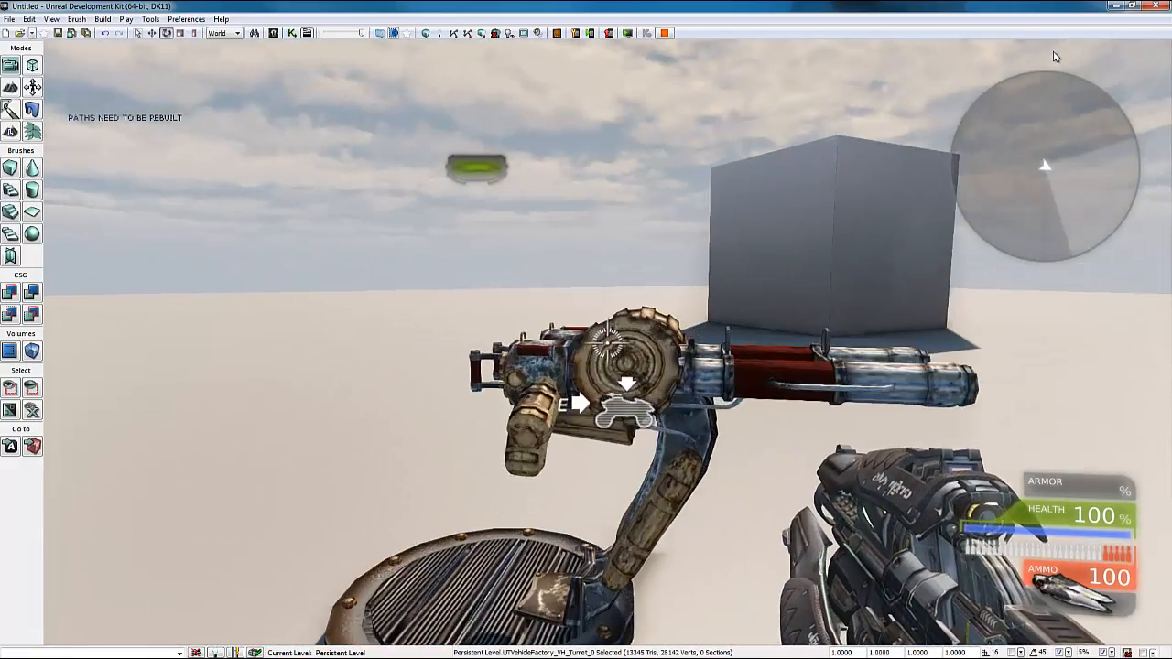
{"action": "key", "text": "a"}
{"action": "key", "text": "s"}
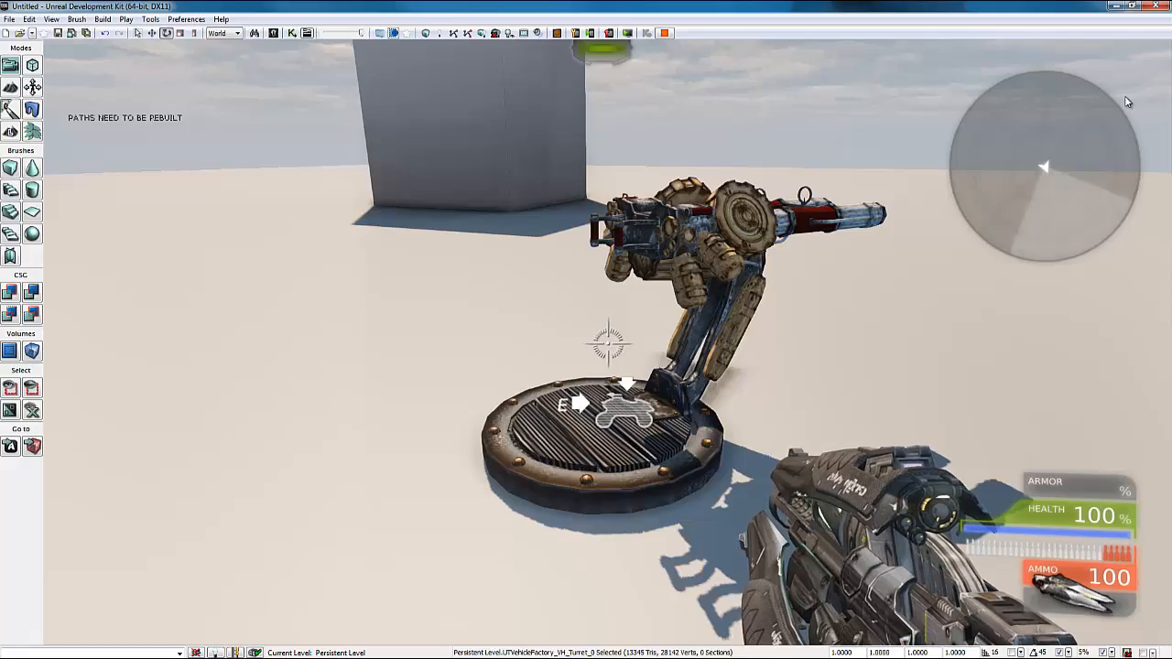
{"action": "key", "text": "w"}
{"action": "key", "text": "a"}
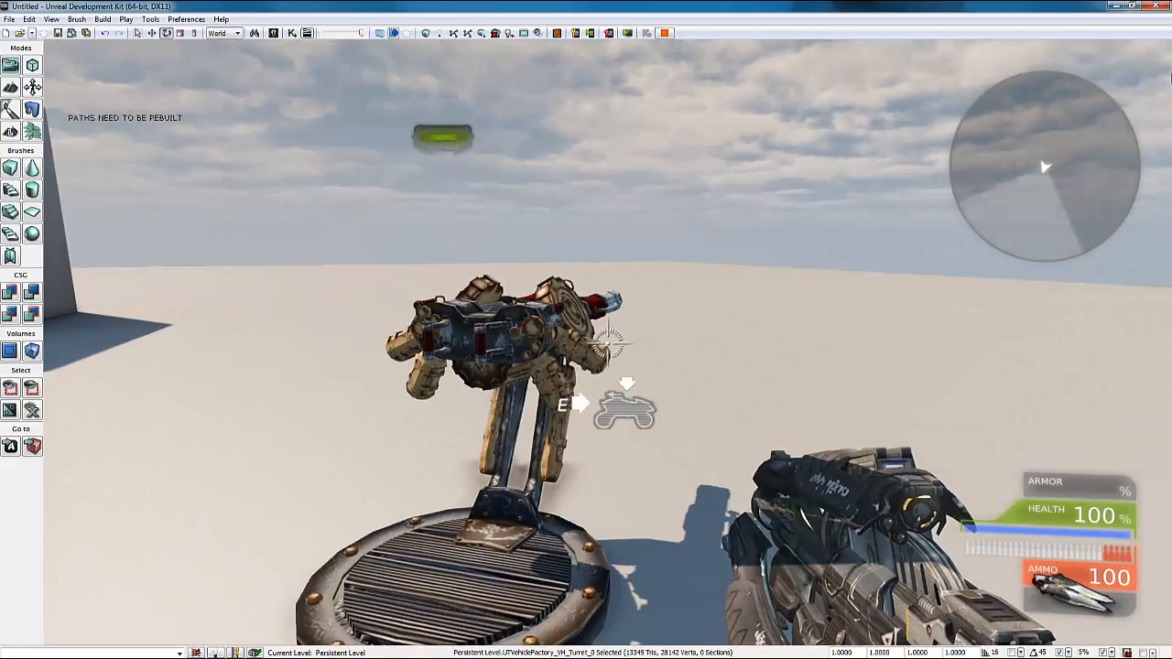
{"action": "key", "text": "a"}
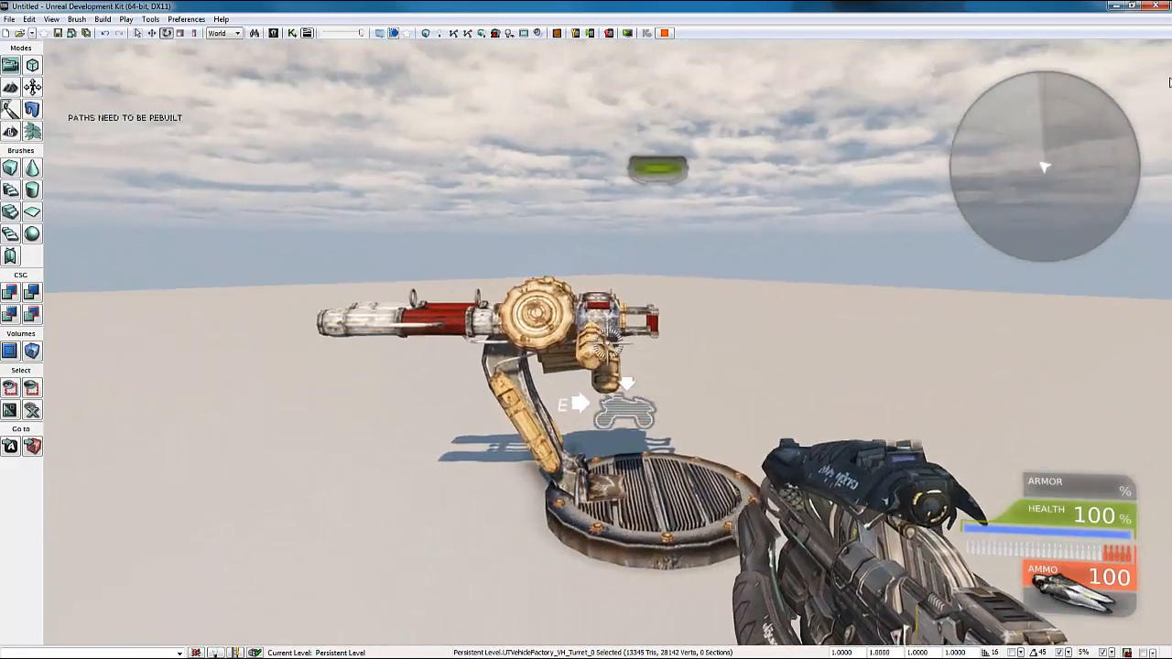
{"action": "key", "text": "w"}
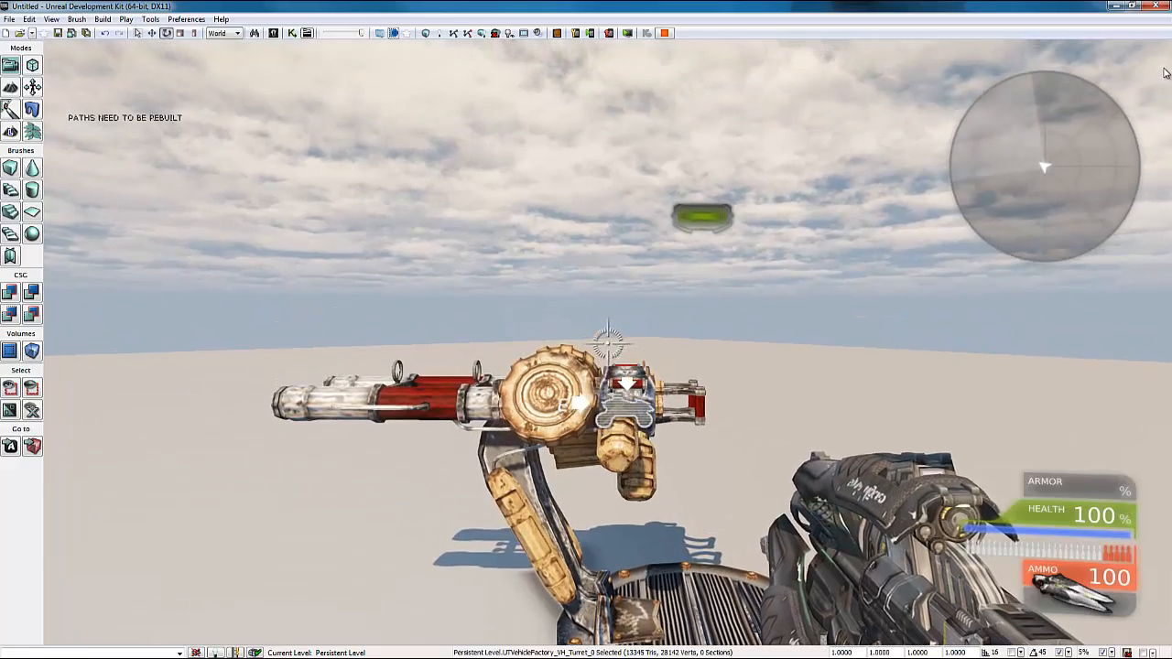
{"action": "key", "text": "s"}
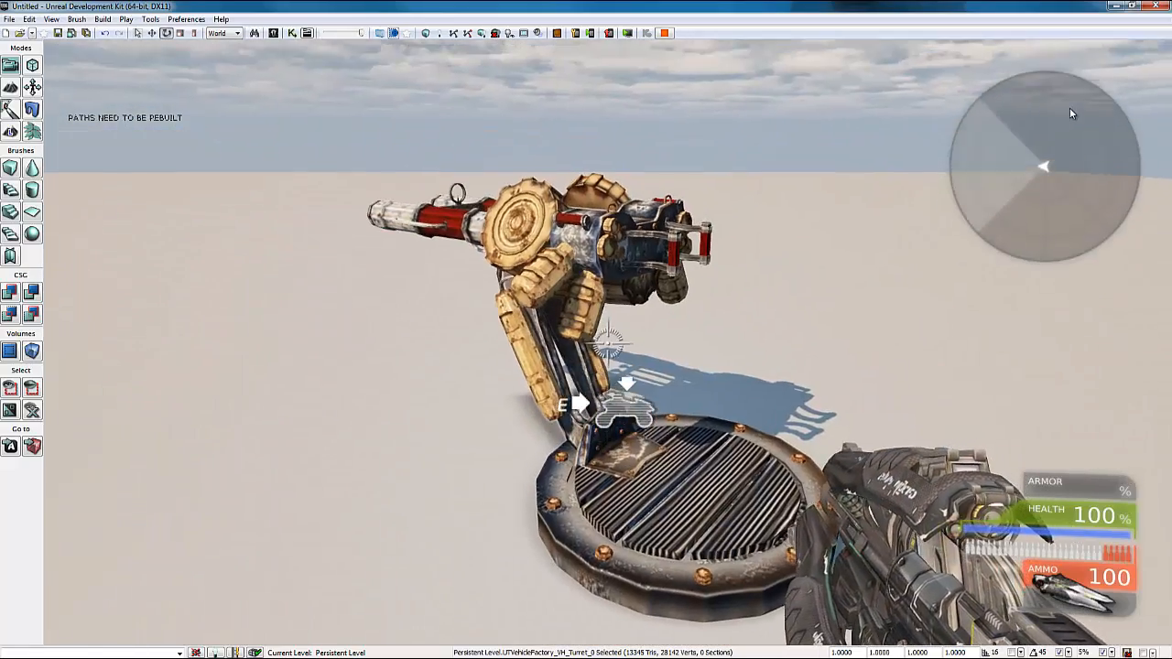
- Enter and leave the turret several times to test mounting and dismounting during the play-test
{"action": "key", "text": "e"}
{"action": "key", "text": "e"}
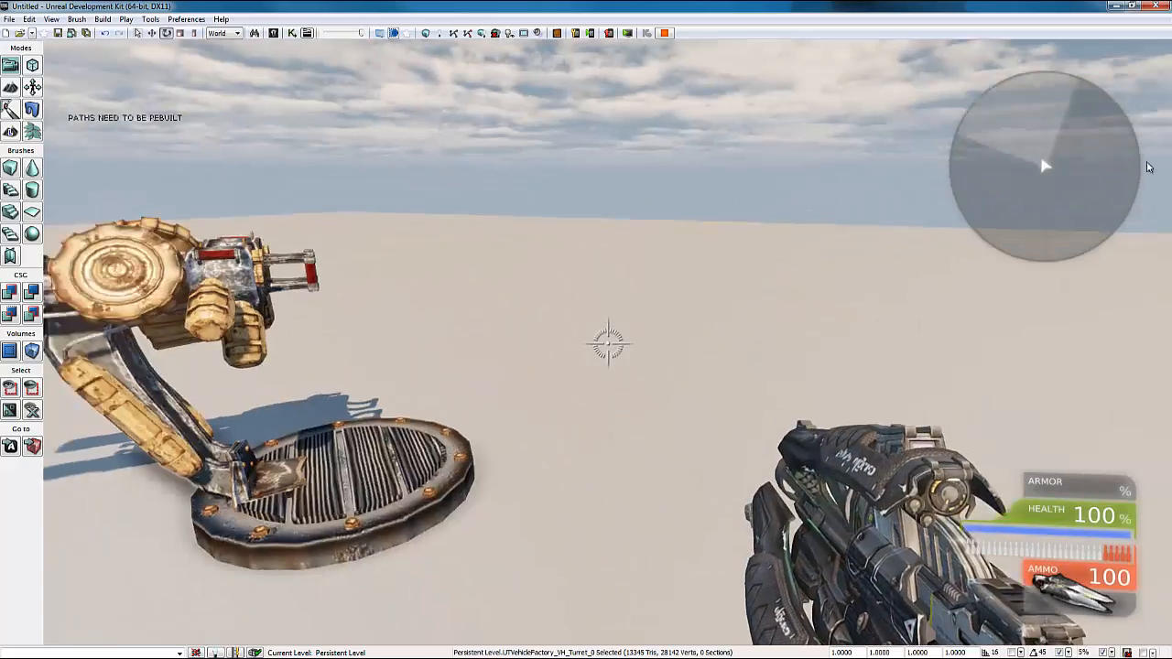
{"action": "key", "text": "e"}
{"action": "key", "text": "e"}
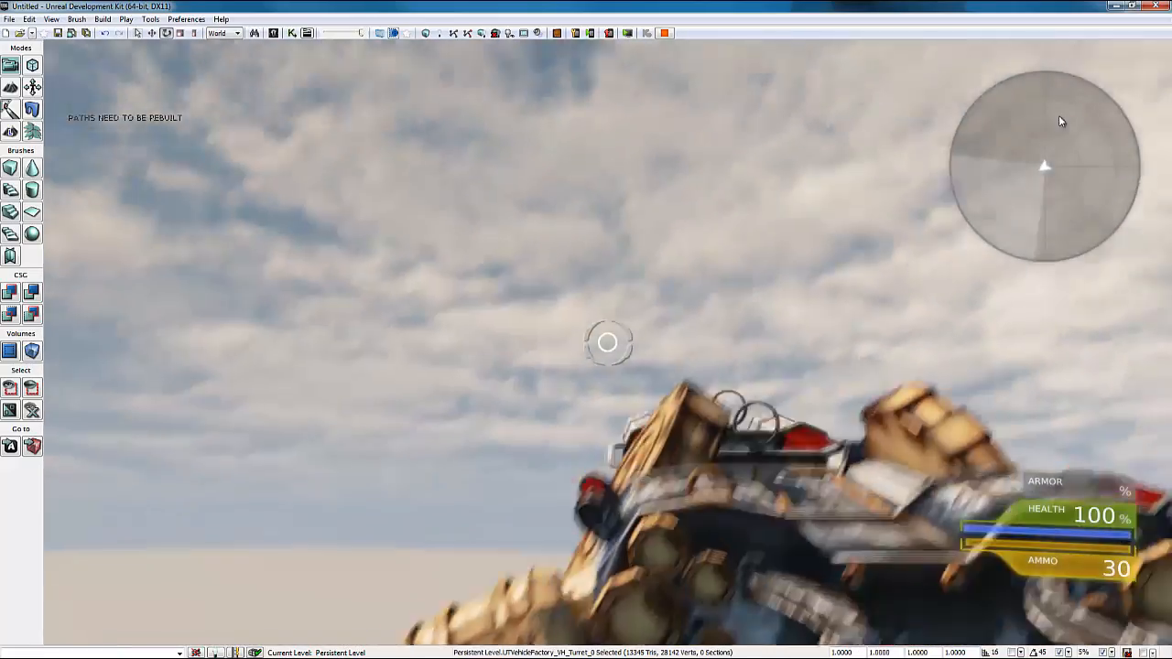
{"action": "key", "text": "e"}
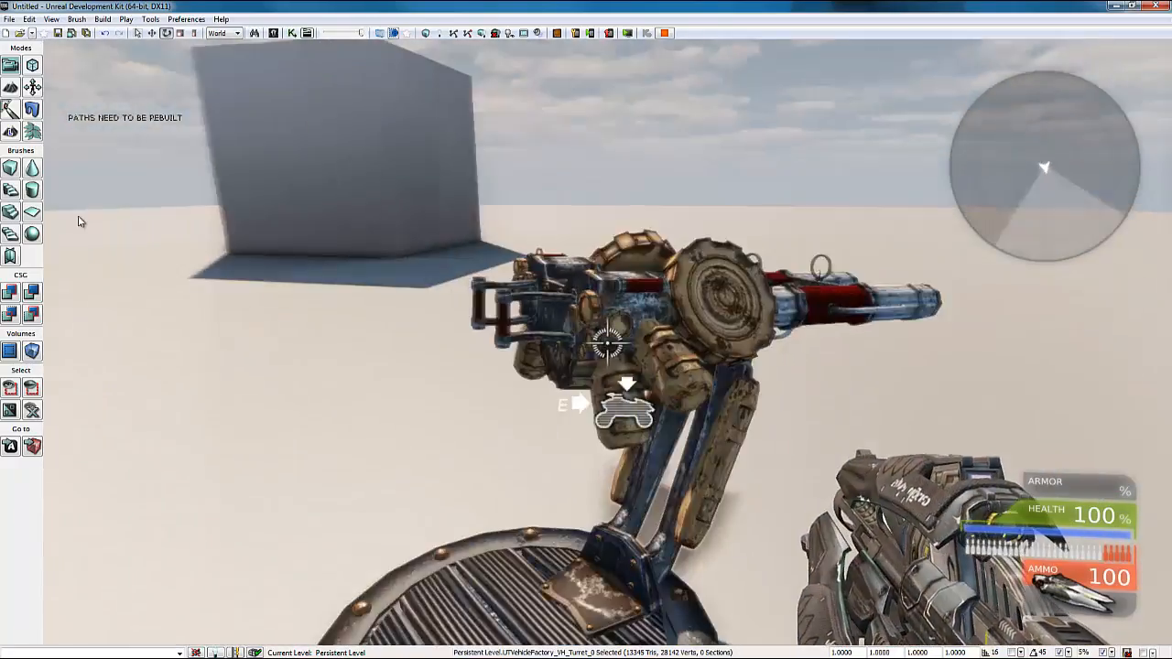
- Circle the unoccupied turret on foot to examine its guns, arm and base from both sides and up close
{"action": "key", "text": "d"}
{"action": "key", "text": "s"}
{"action": "key", "text": "d"}
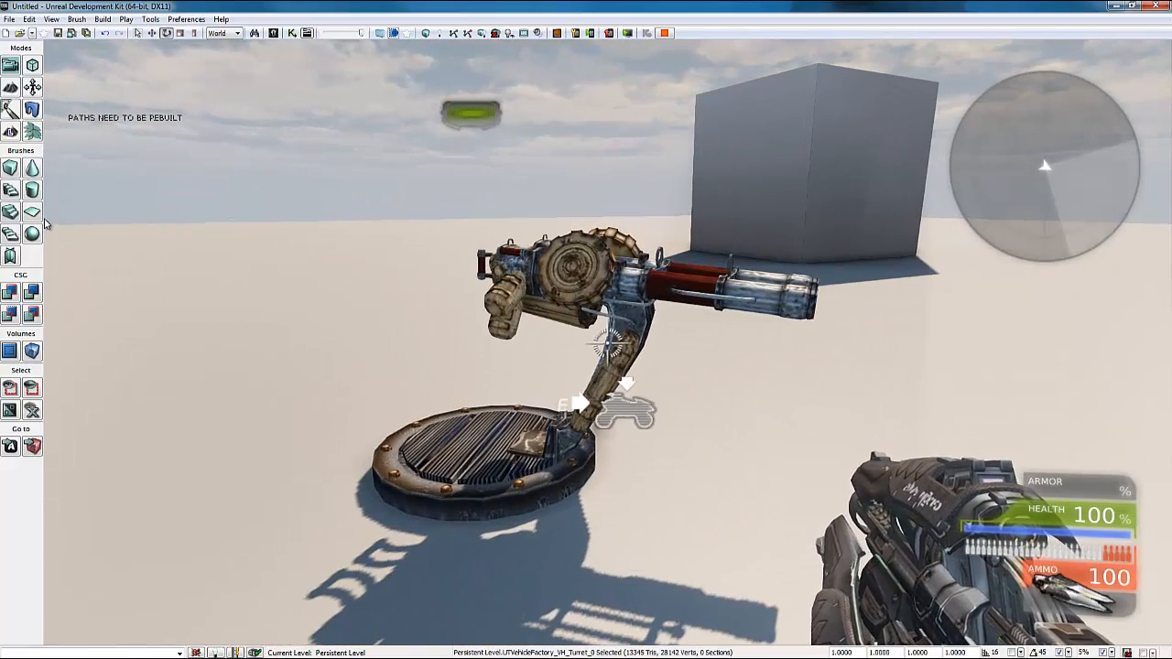
{"action": "key", "text": "w"}
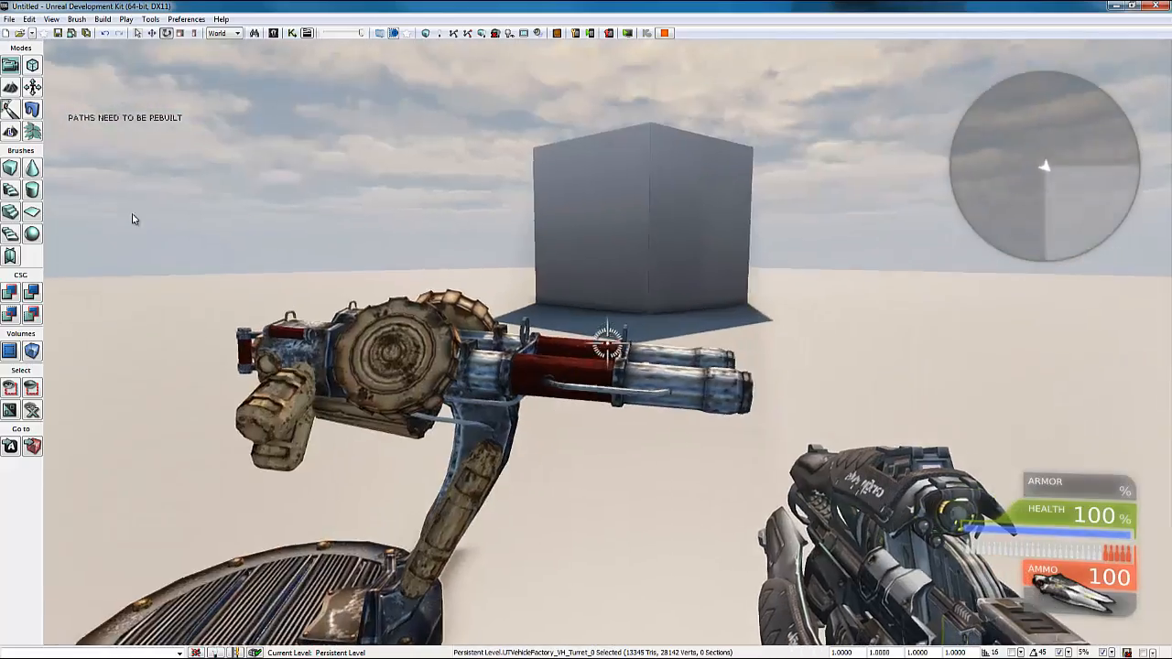
{"action": "key", "text": "w"}
{"action": "key", "text": "d"}
{"action": "key", "text": "w"}
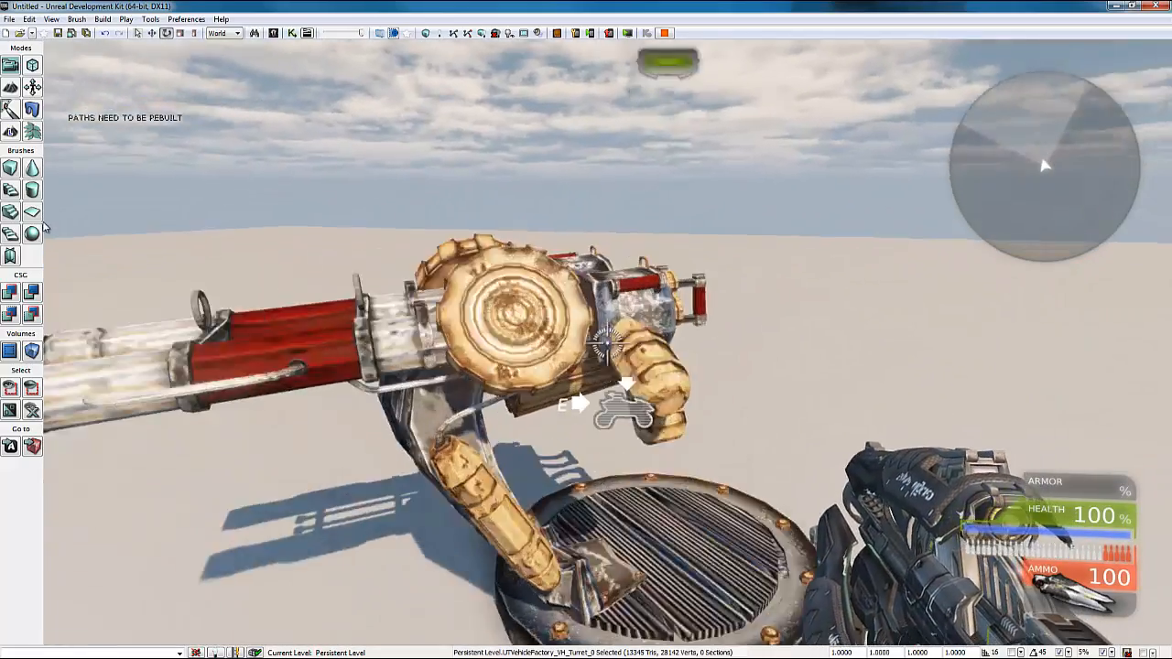
{"action": "key", "text": "w"}
{"action": "key", "text": "d"}
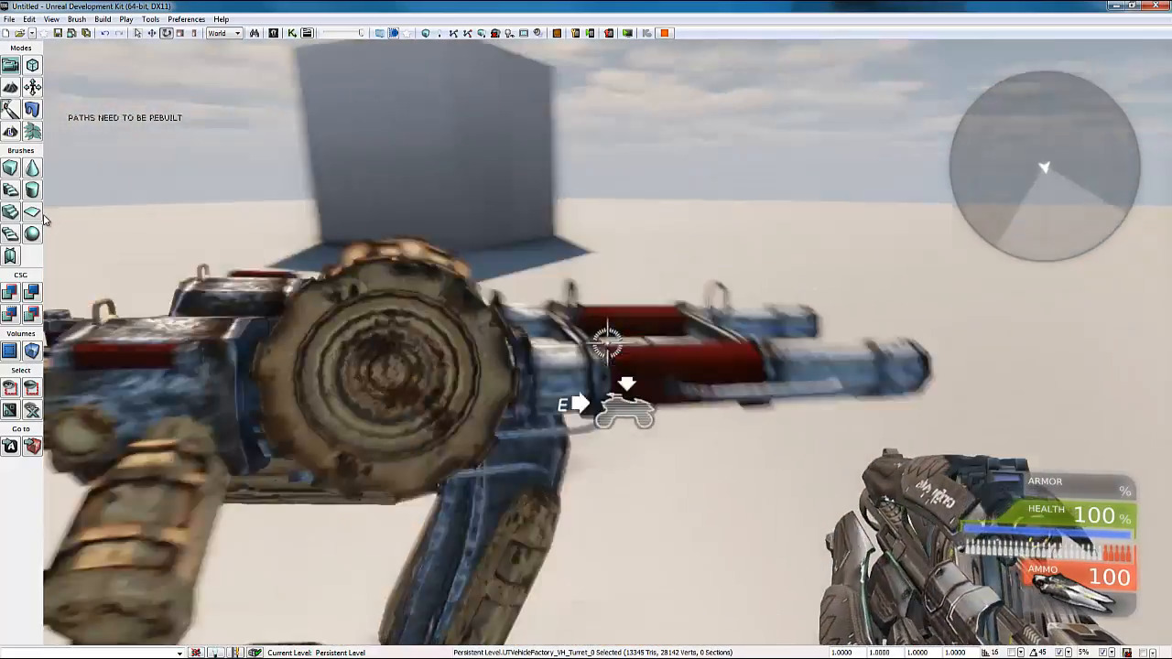
{"action": "key", "text": "w"}
{"action": "key", "text": "s"}
{"action": "key", "text": "a"}
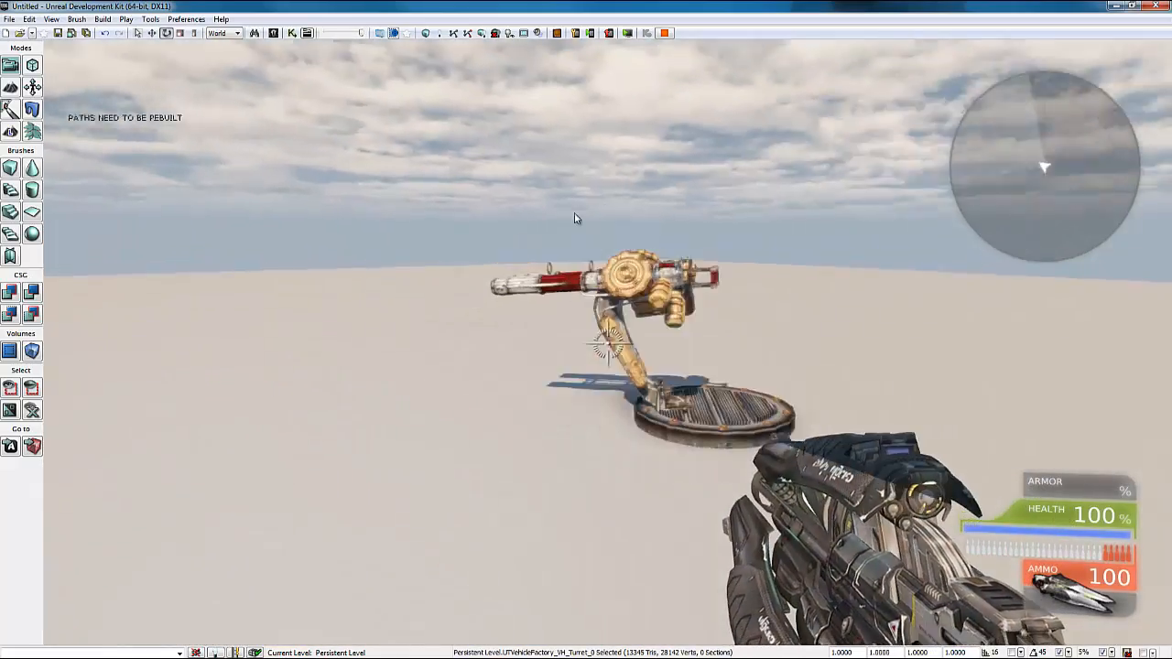
- Enter the turret, fire its guns at the ground ahead, and get back out of it
{"action": "key", "text": "e"}
{"action": "left_click", "coordinate": [513, 111]}
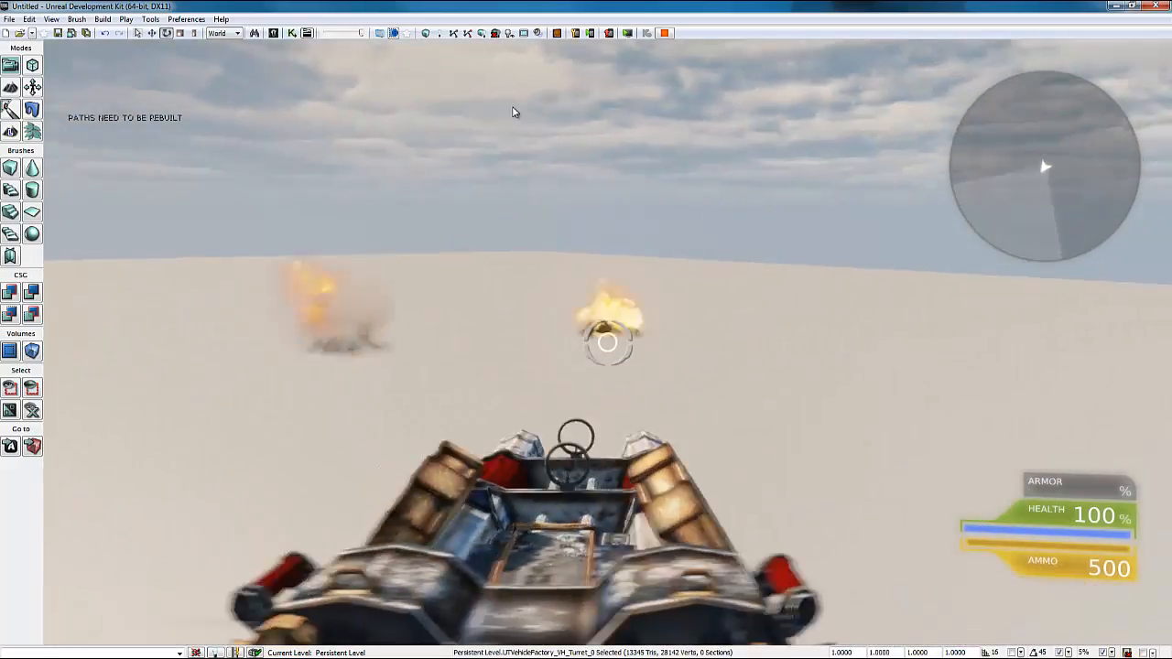
{"action": "key", "text": "e"}
{"action": "key", "text": "e"}
{"action": "key", "text": "e"}
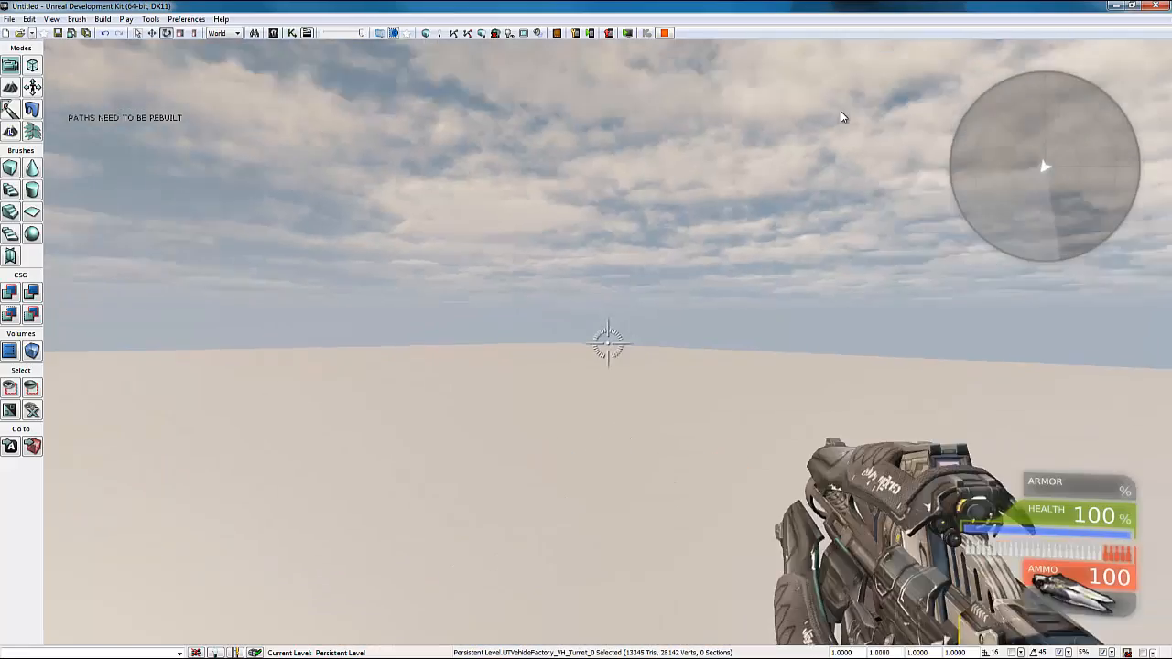
- Back away from the turret and walk around it to view the whole model from the side and rear
{"action": "key", "text": "s"}
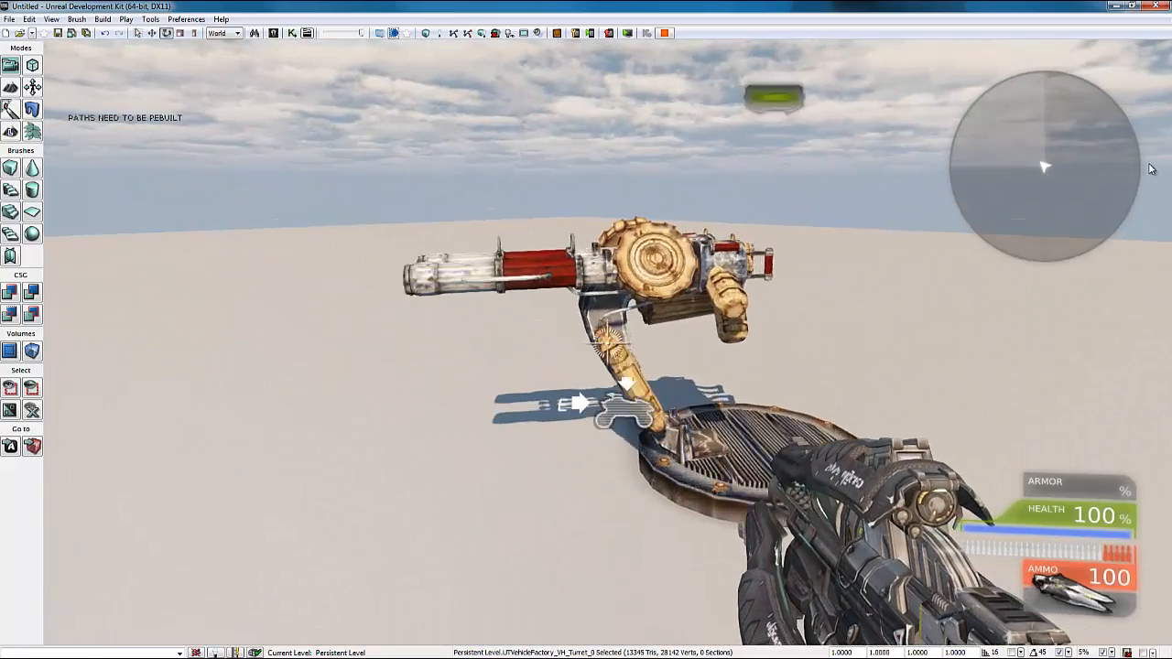
{"action": "key", "text": "s"}
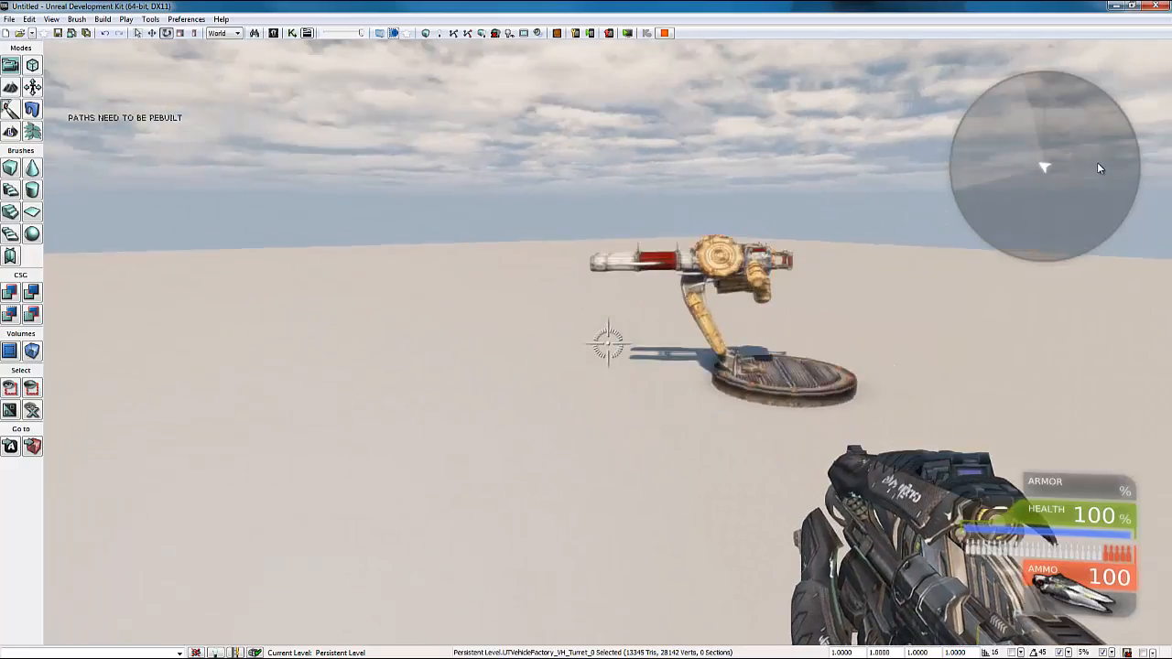
{"action": "key", "text": "w"}
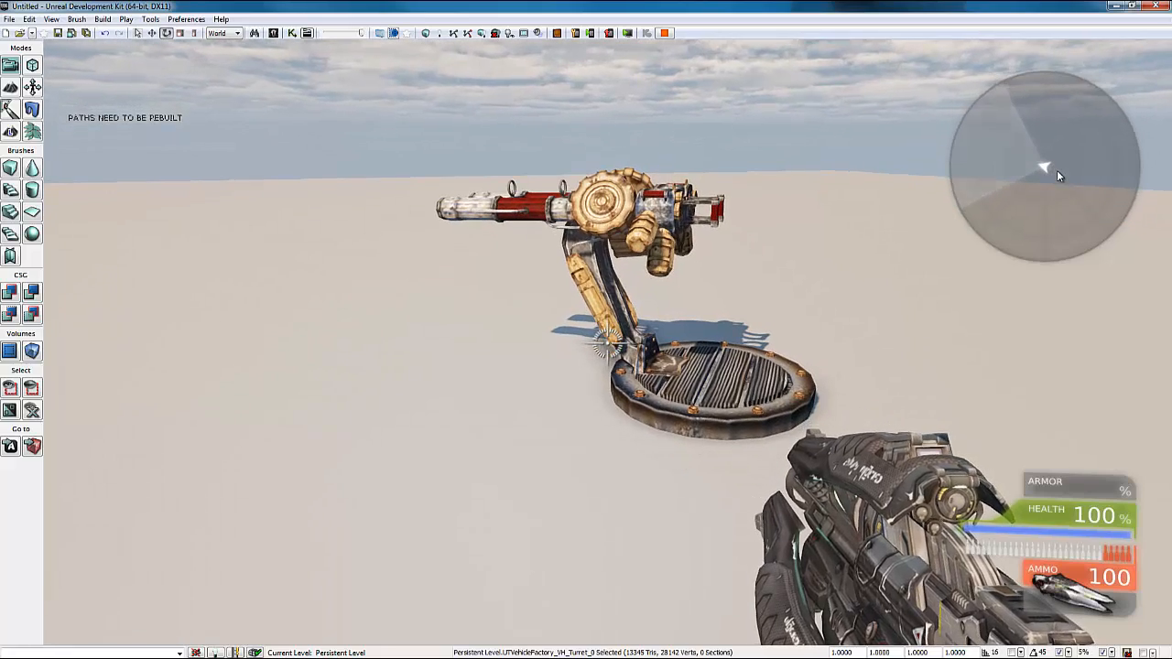
{"action": "key", "text": "w"}
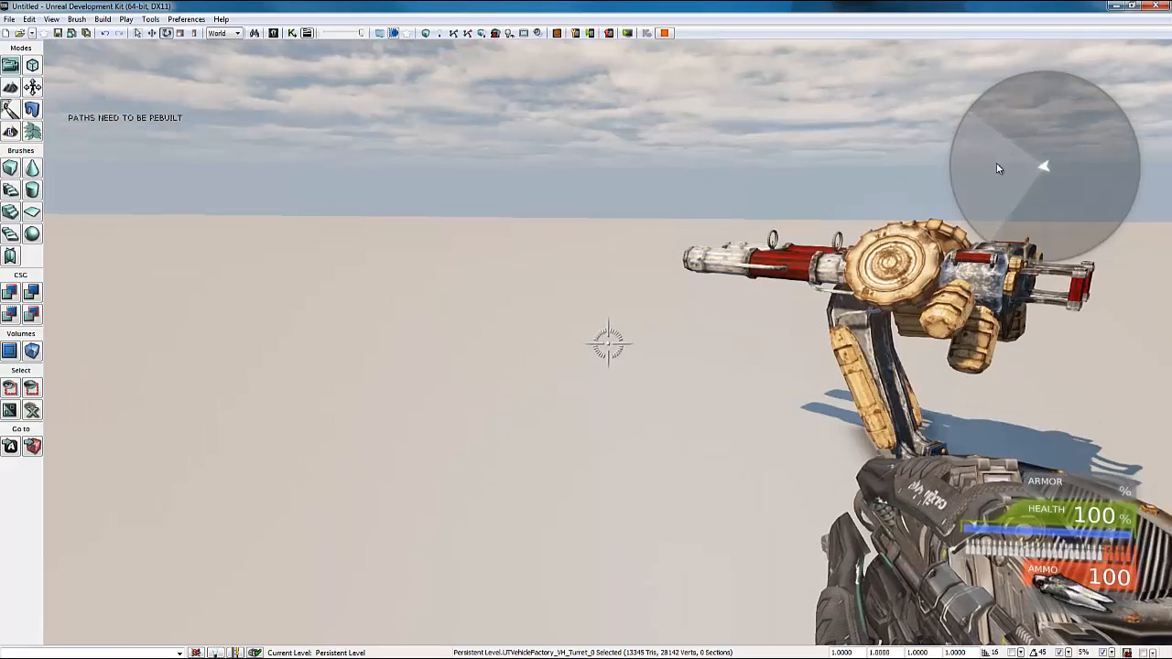
{"action": "key", "text": "s"}
{"action": "key", "text": "d"}
{"action": "key", "text": "a"}
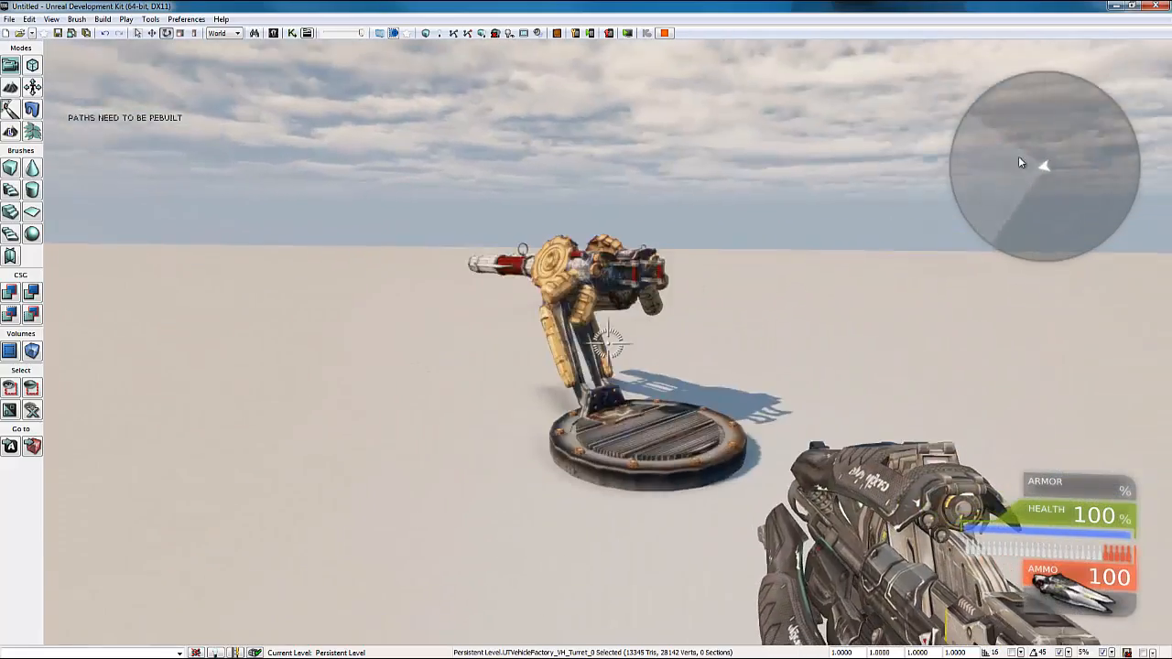